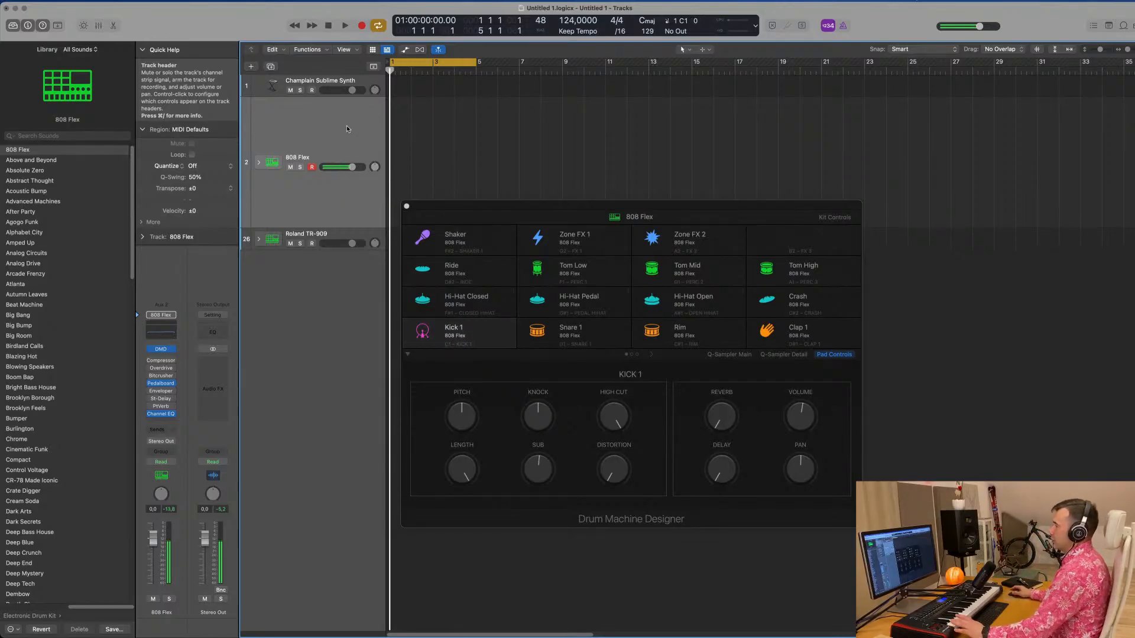
Step: Expand the 808 Flex stack, move Drum Machine Designer aside, and record a one-bar, four-hit pattern on the Kick 1 track
left_click(259, 162)
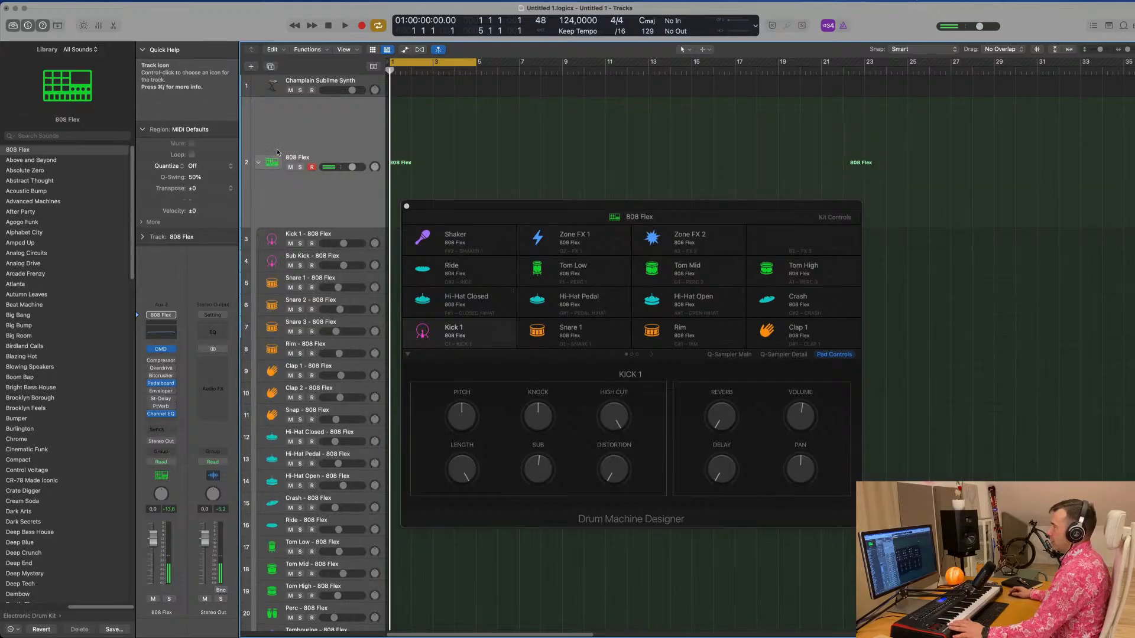
left_click_drag(466, 208, 741, 312)
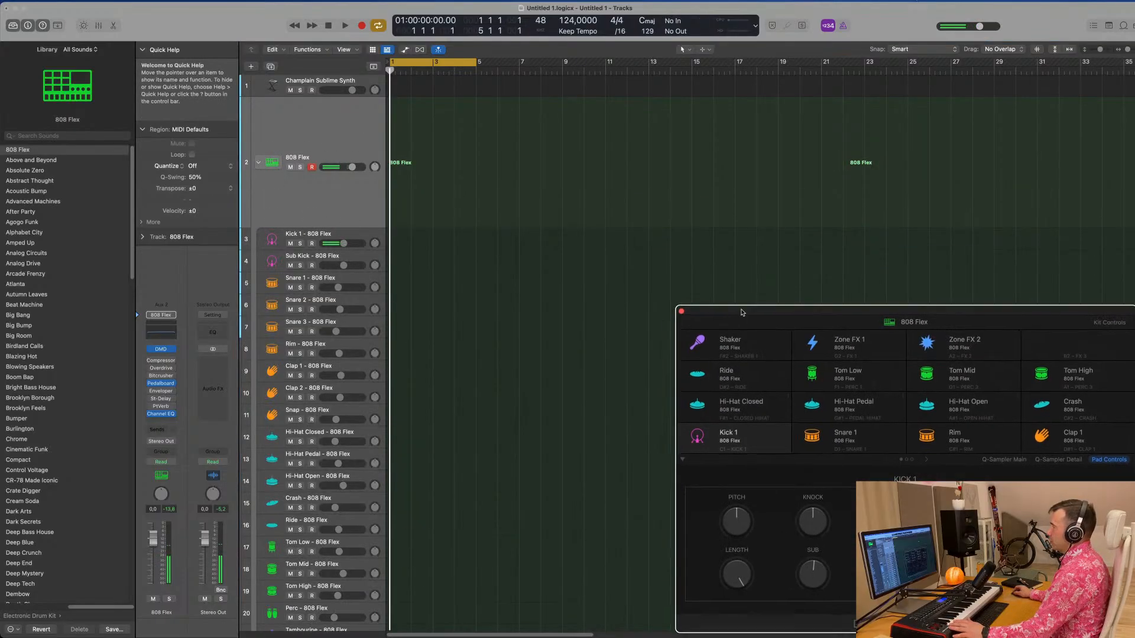
left_click(352, 240)
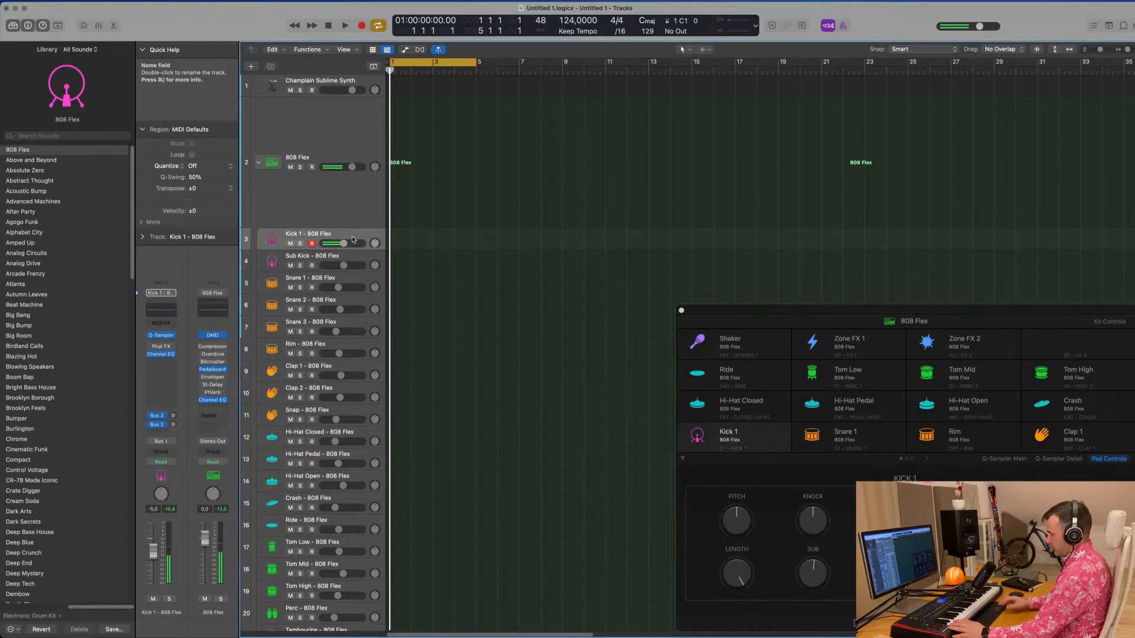
key("space")
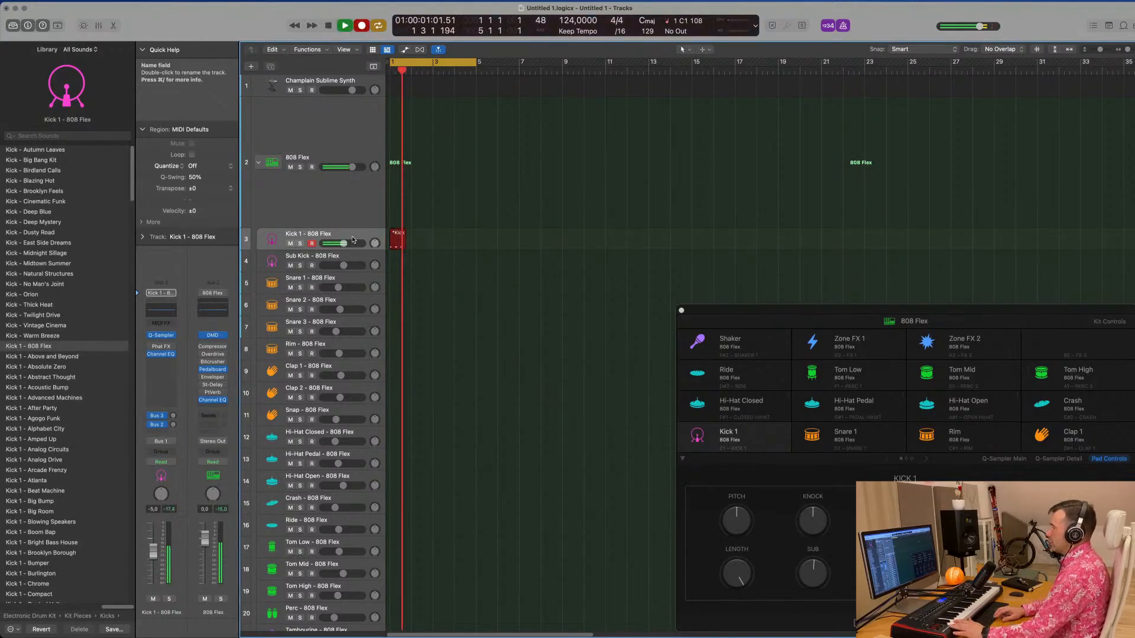
key("space")
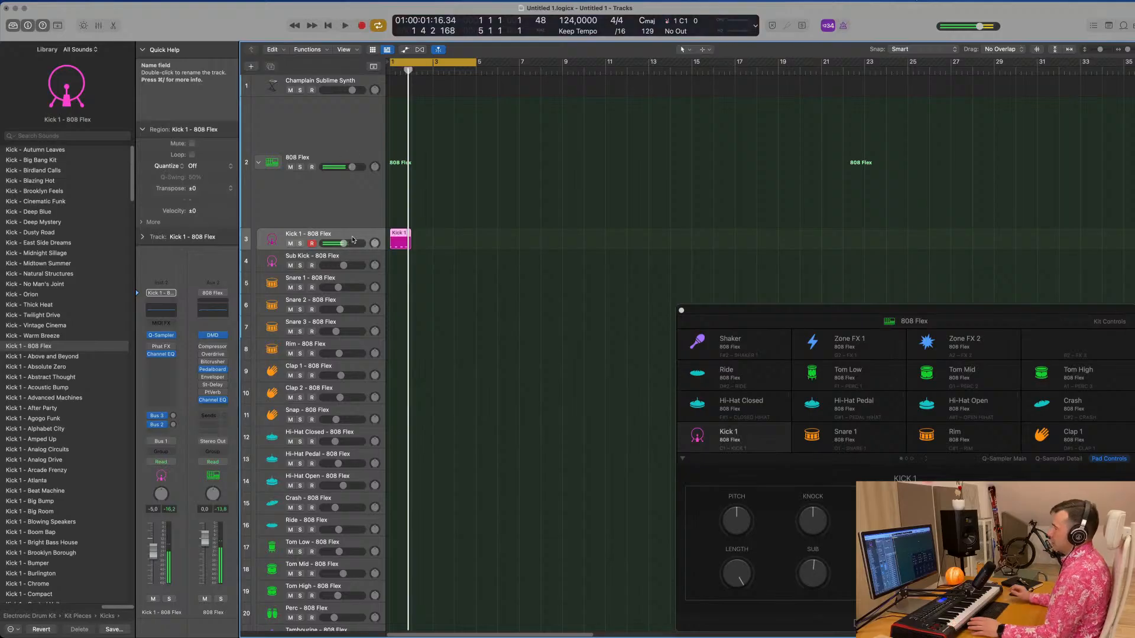
Step: Open the recorded Kick 1 region in the Piano Roll and select its four notes
double_click(398, 233)
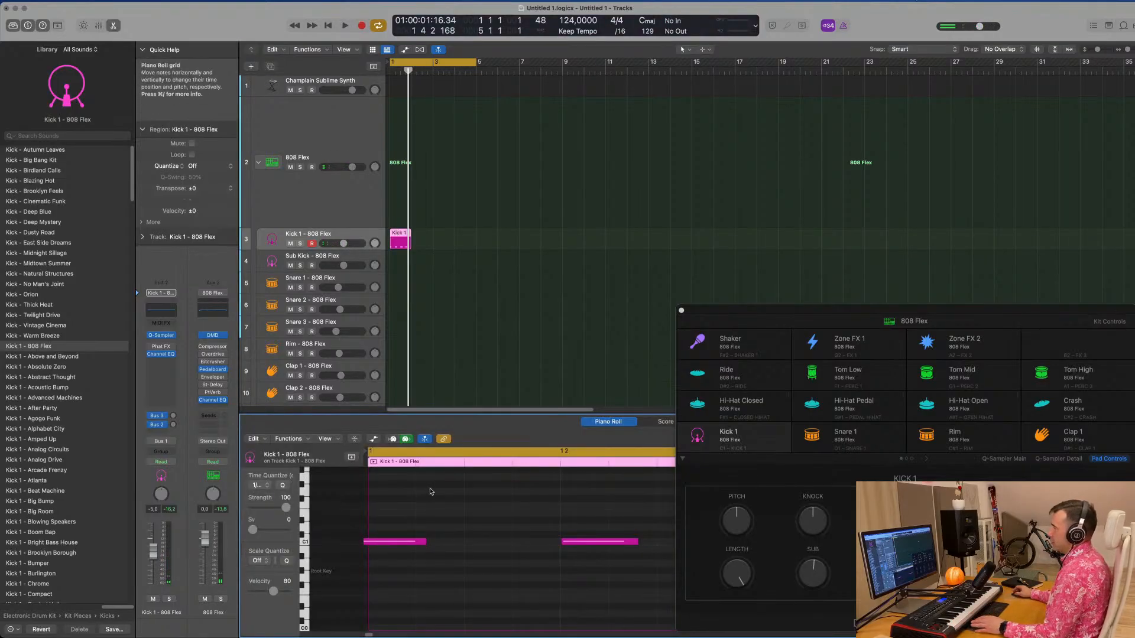
scroll(456, 530, "down", 4)
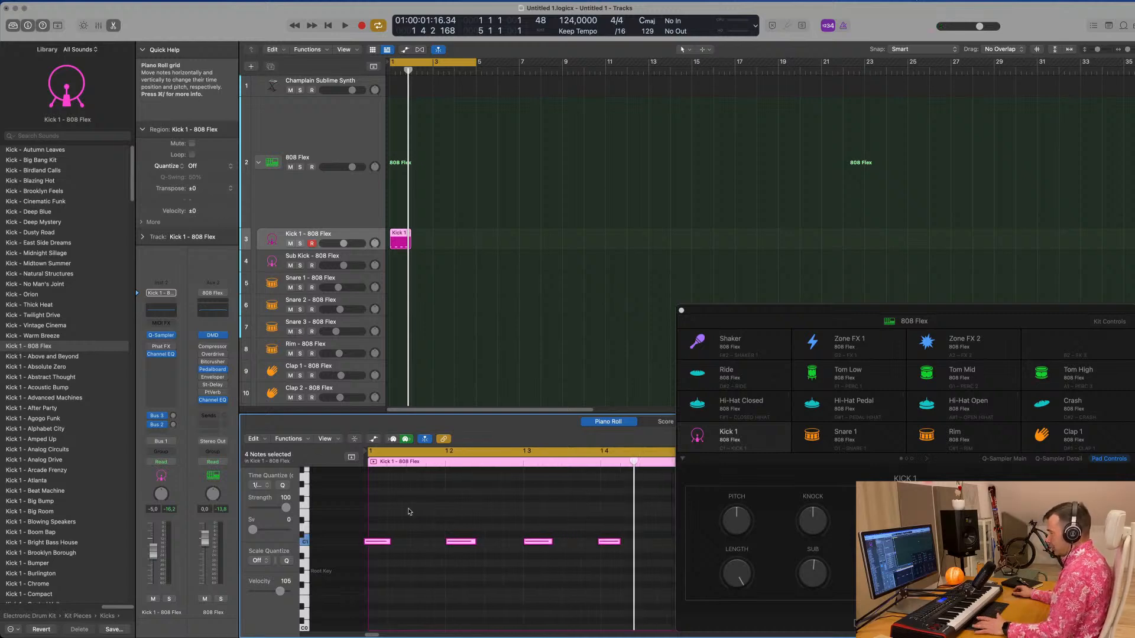
scroll(402, 525, "down", 2)
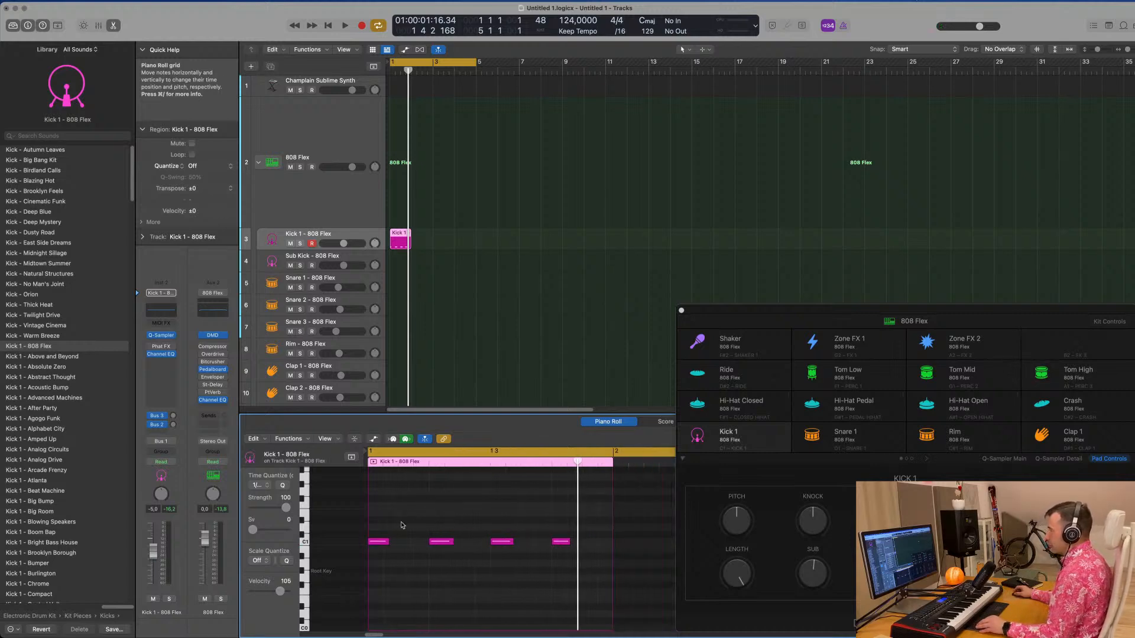
left_click_drag(377, 525, 563, 561)
Step: Try the four kick notes a few semitones lower during playback, and return them to C1
key("alt+Down")
key("alt+Down")
key("alt+Down")
key("alt+Down")
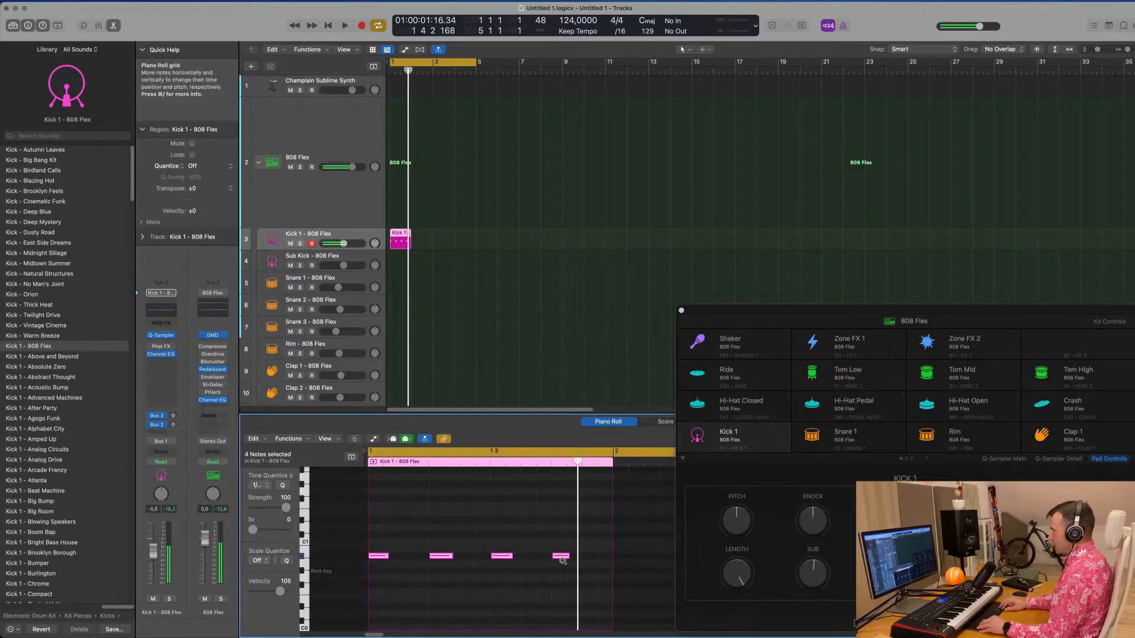
key("space")
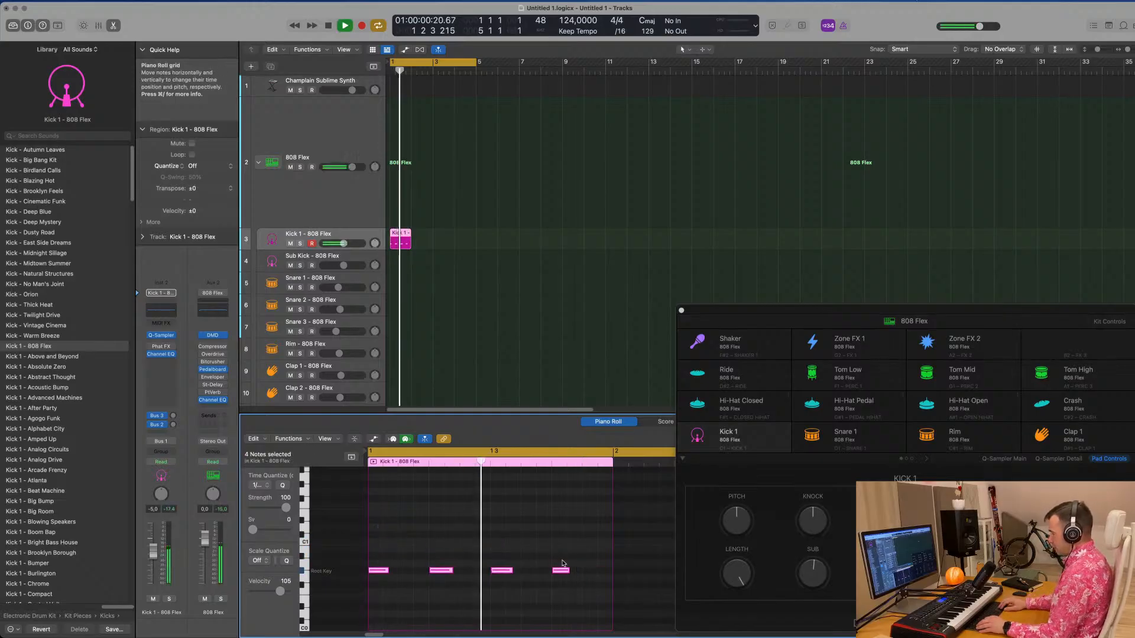
key("alt+Up")
key("alt+Up")
key("alt+Up")
key("alt+Up")
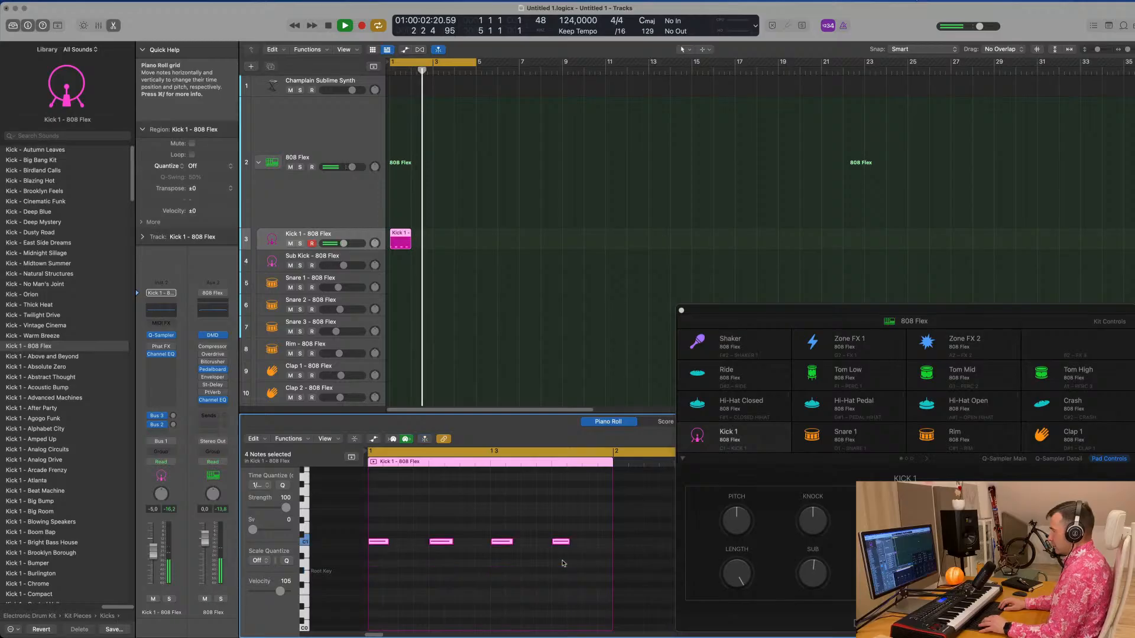
Step: Transpose the four kick notes down one octave to C0 and copy the region onto the Sub Kick track
key("alt+shift+Down")
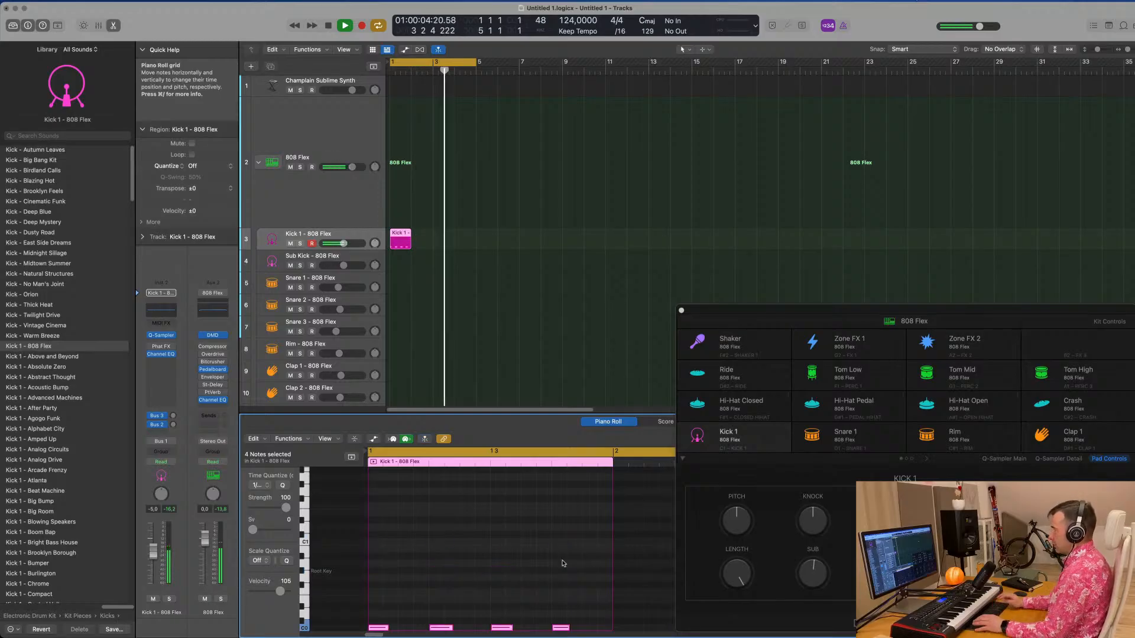
key("space")
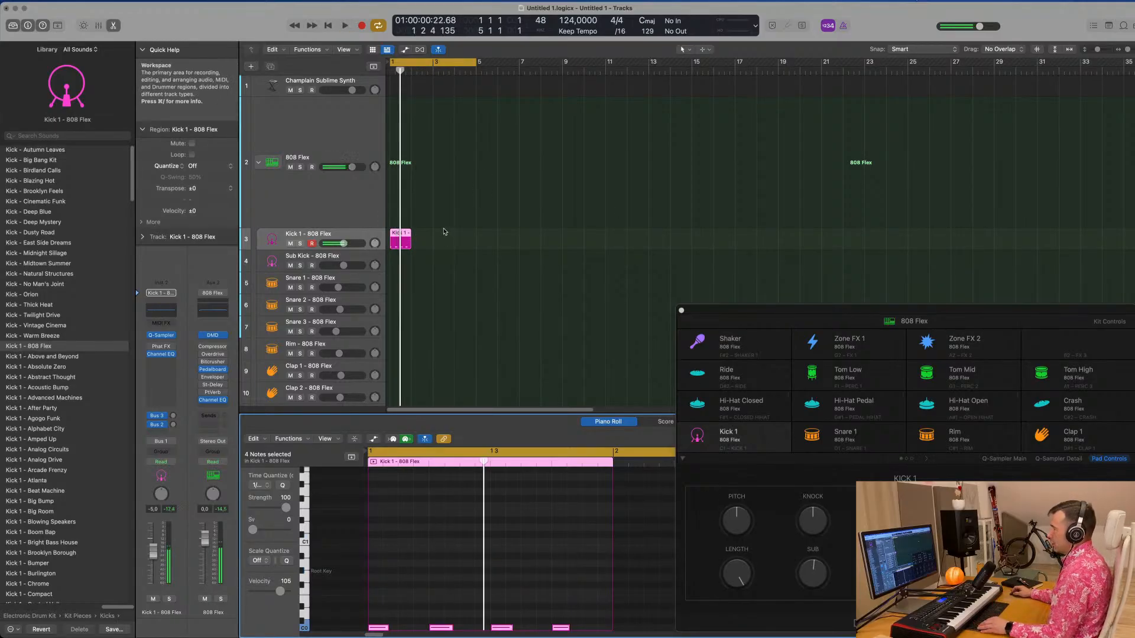
left_click_drag(400, 239, 400, 261)
key("space")
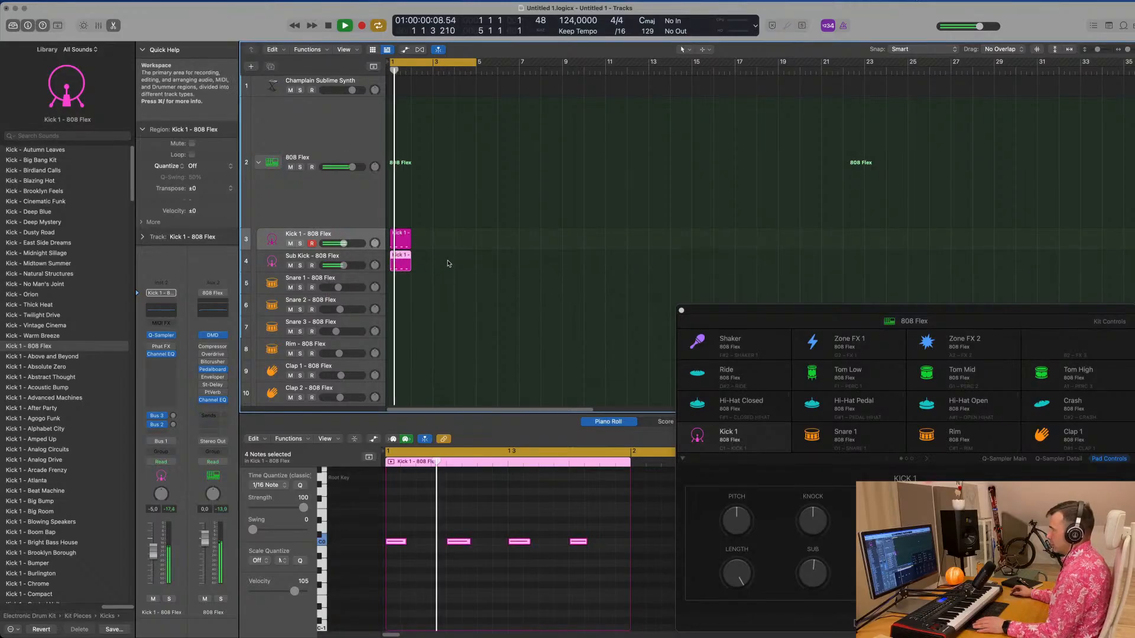
key("space")
left_click(352, 260)
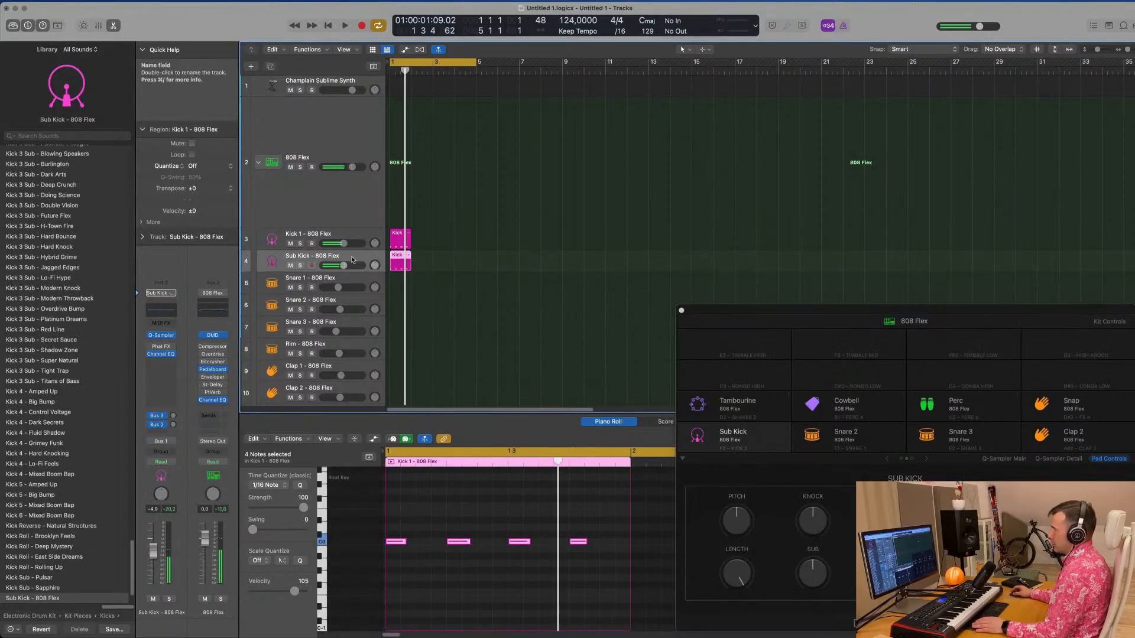
Step: Repeat the Kick 1 and Sub Kick regions three times so that both tracks fill bars 1 to 4
left_click_drag(458, 236, 390, 264)
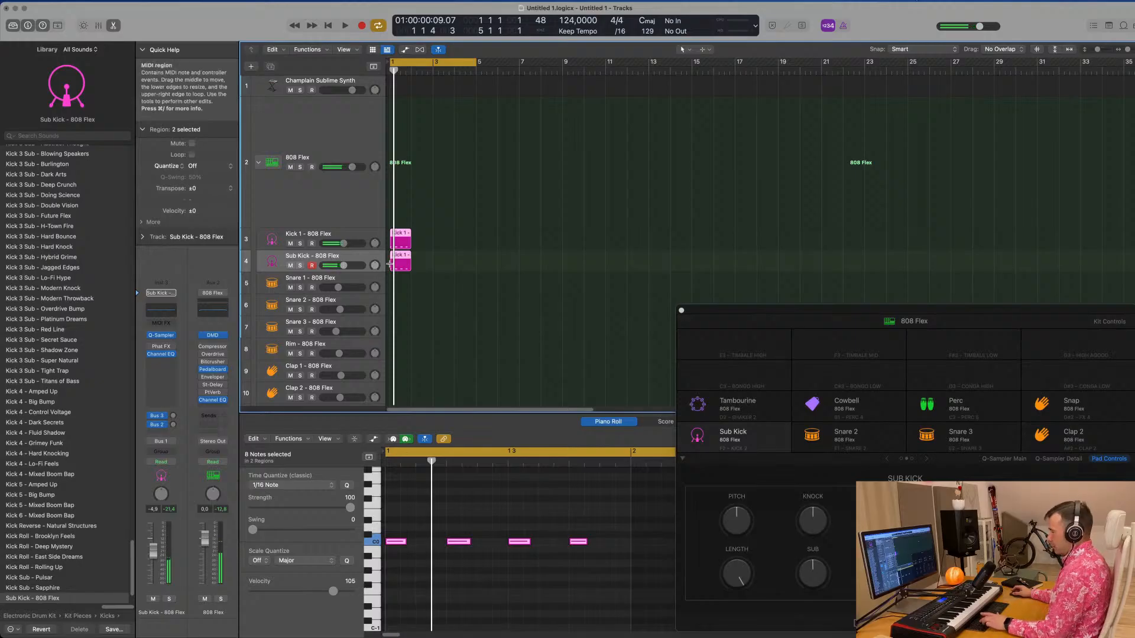
key("super+r")
key("super+r")
key("super+r")
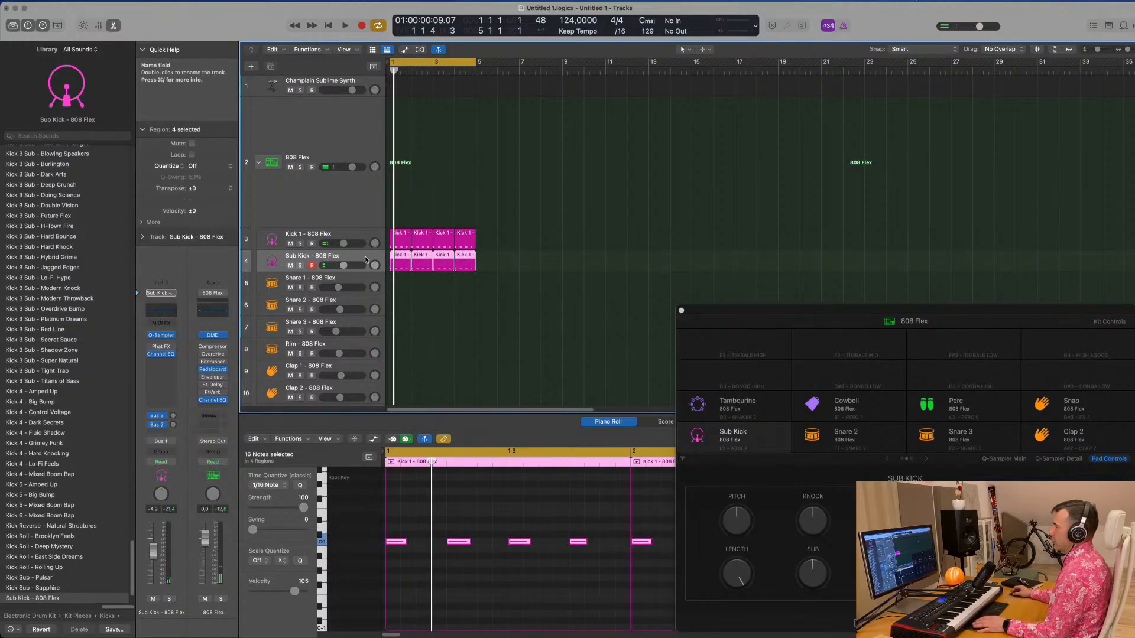
left_click(511, 263)
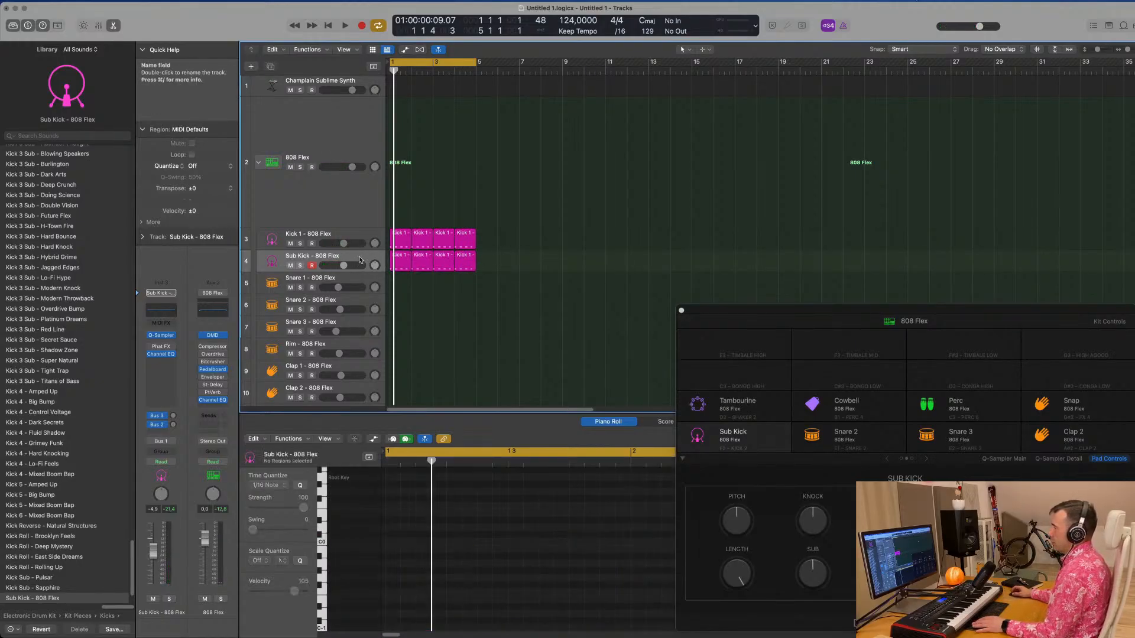
Step: Open the Sub Kick's Quick Sampler during playback and add a fade-out of 0.598 s to the sample
left_click(360, 260)
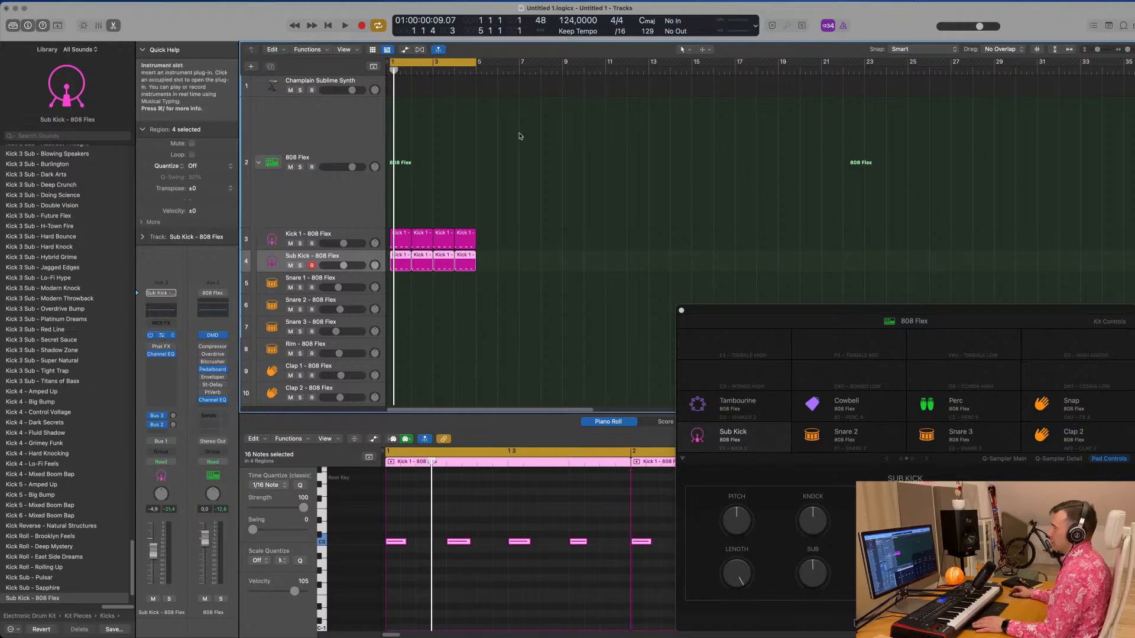
key("space")
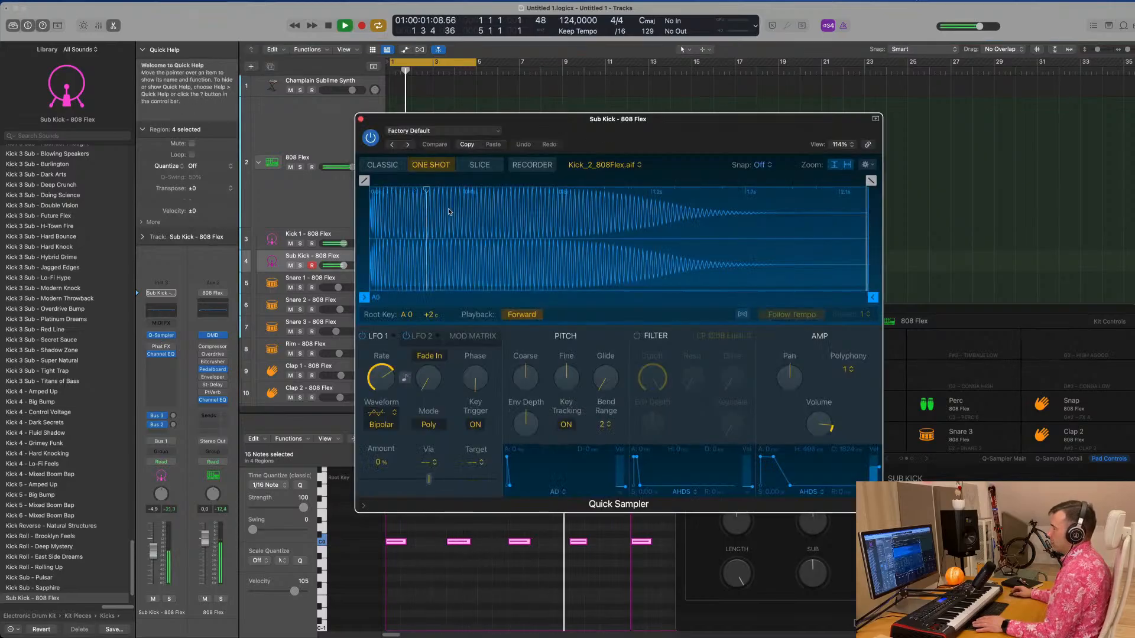
left_click_drag(871, 180, 733, 181)
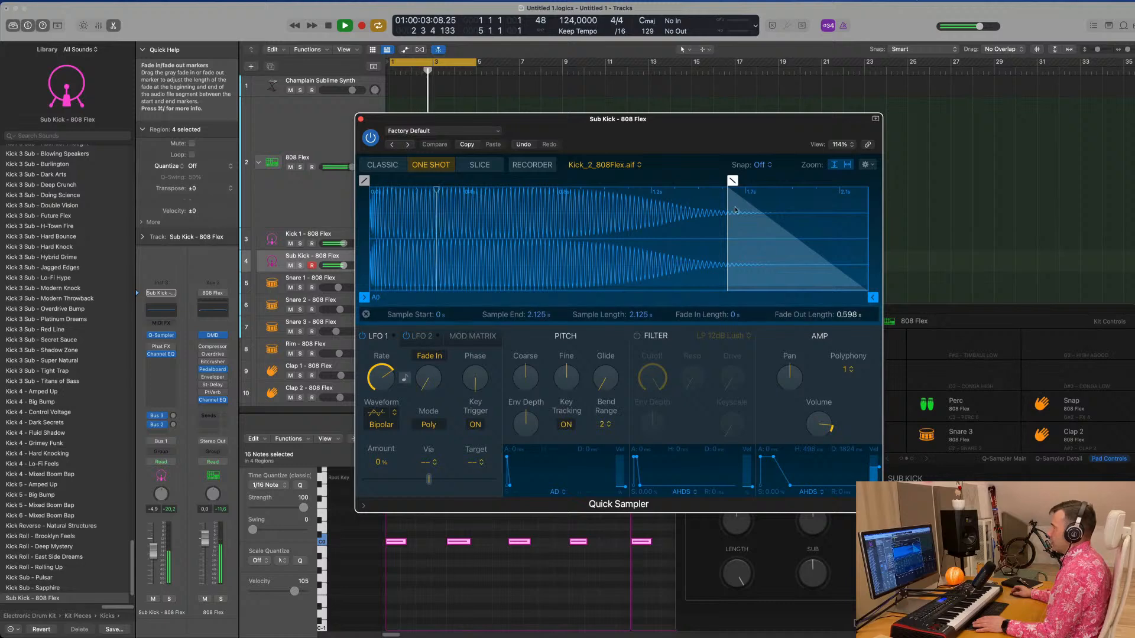
Step: Shorten the Sub Kick sample so that it ends at 0.789 s, and close Quick Sampler
left_click_drag(862, 287, 551, 281)
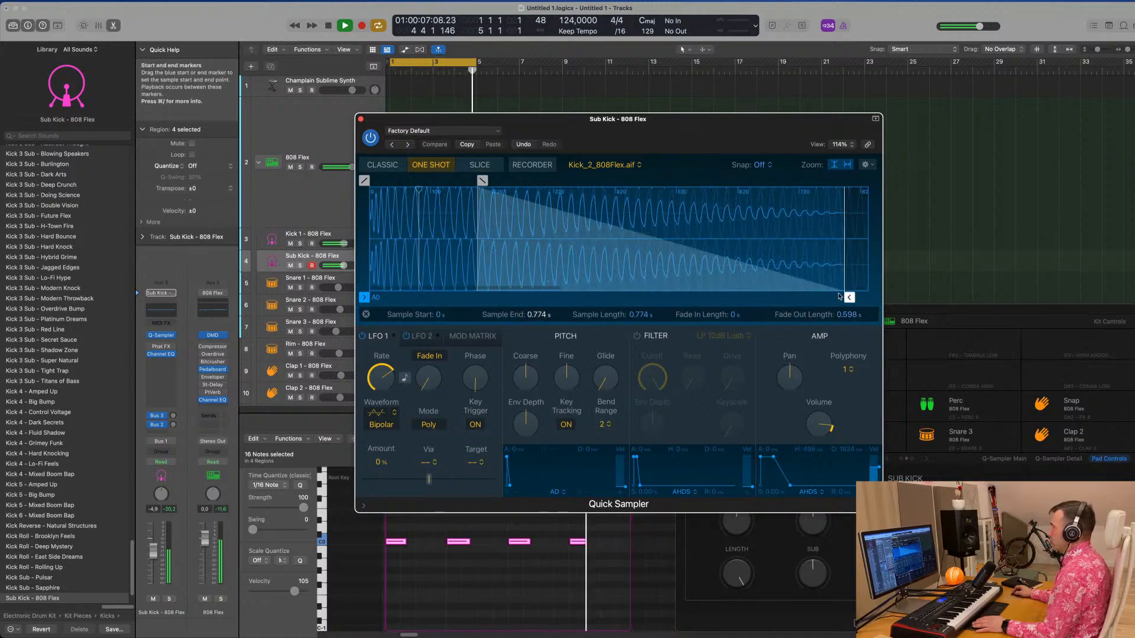
mouse_move(839, 297)
left_mouse_down()
mouse_move(787, 296)
mouse_move(850, 297)
left_mouse_up()
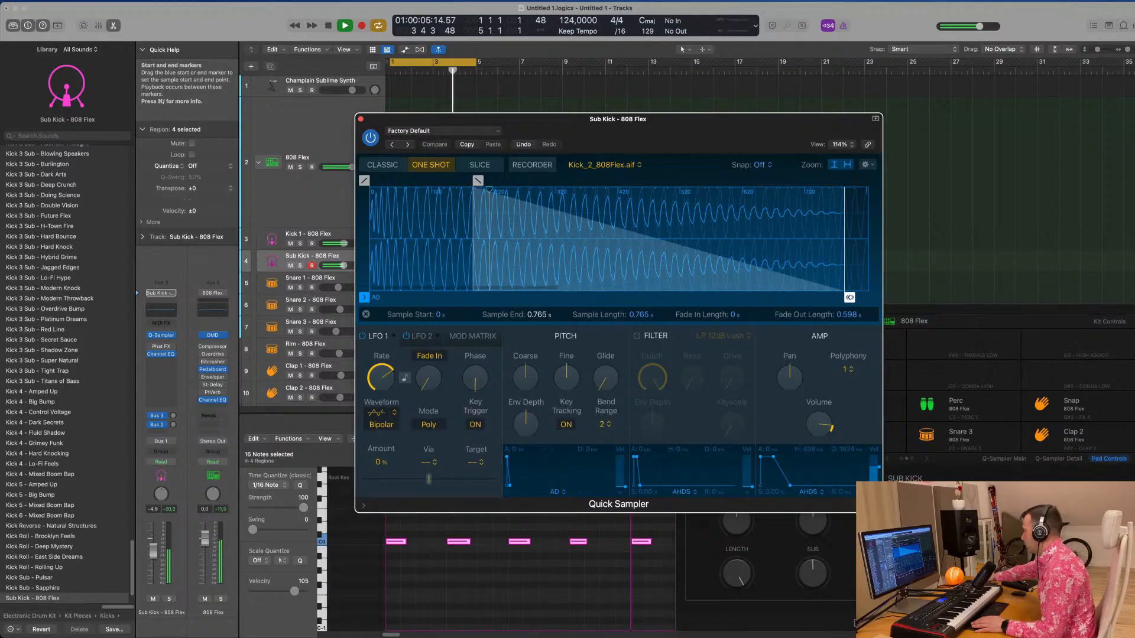
left_click_drag(850, 297, 864, 296)
left_click_drag(759, 137, 739, 144)
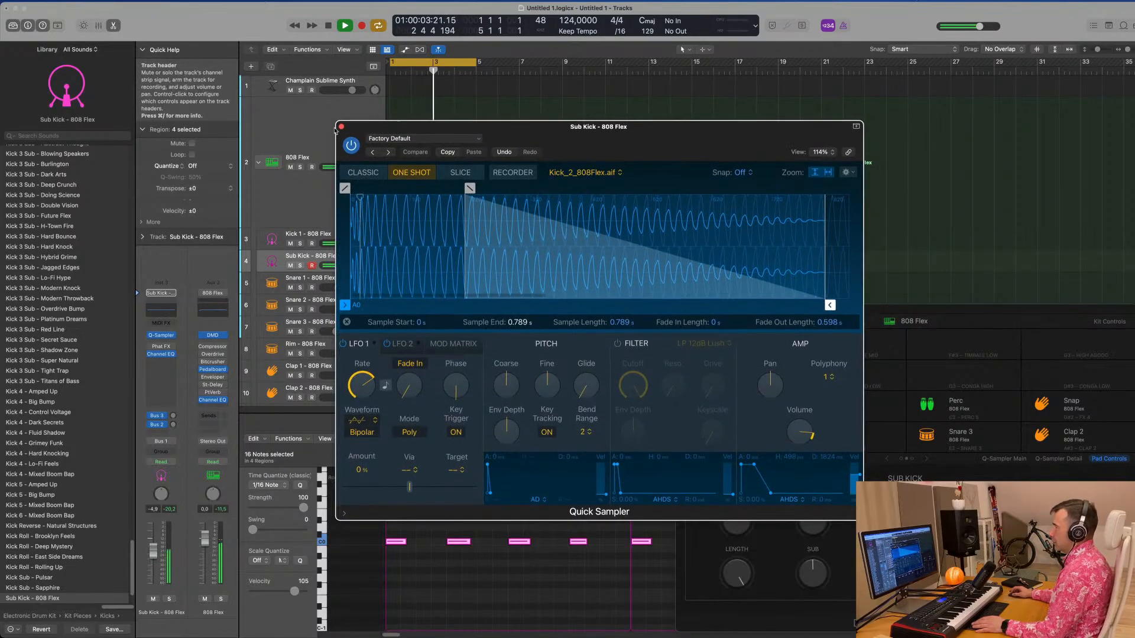
left_click(342, 126)
left_click(556, 225)
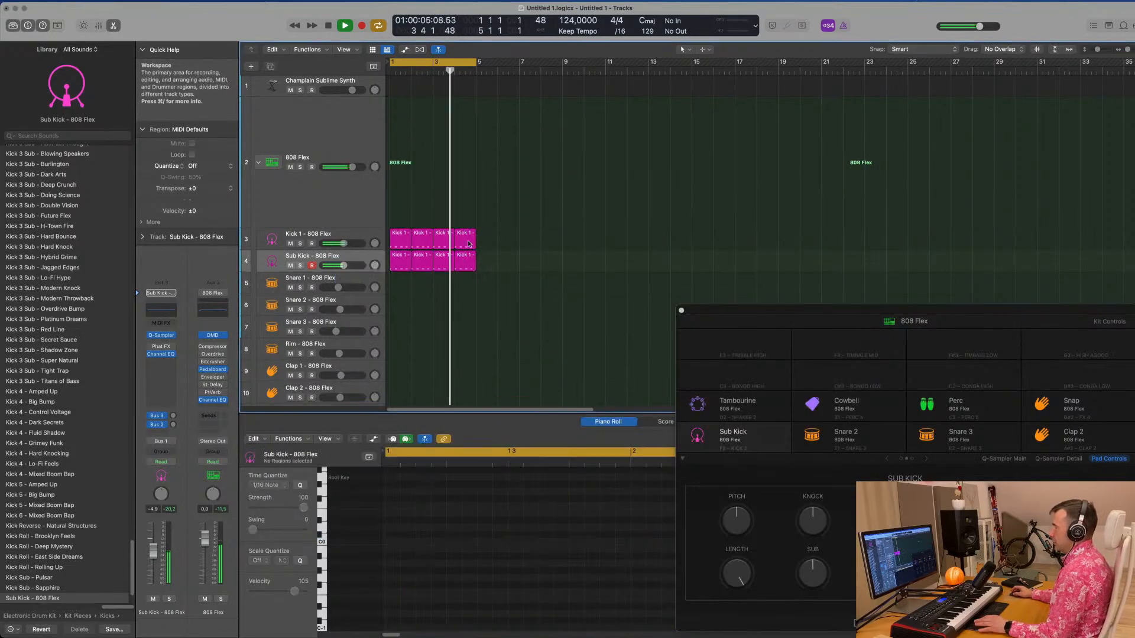
Step: Select the 808 Flex stack, show the mixer, and move Drum Machine Designer clear of the channel strips
left_click(375, 238)
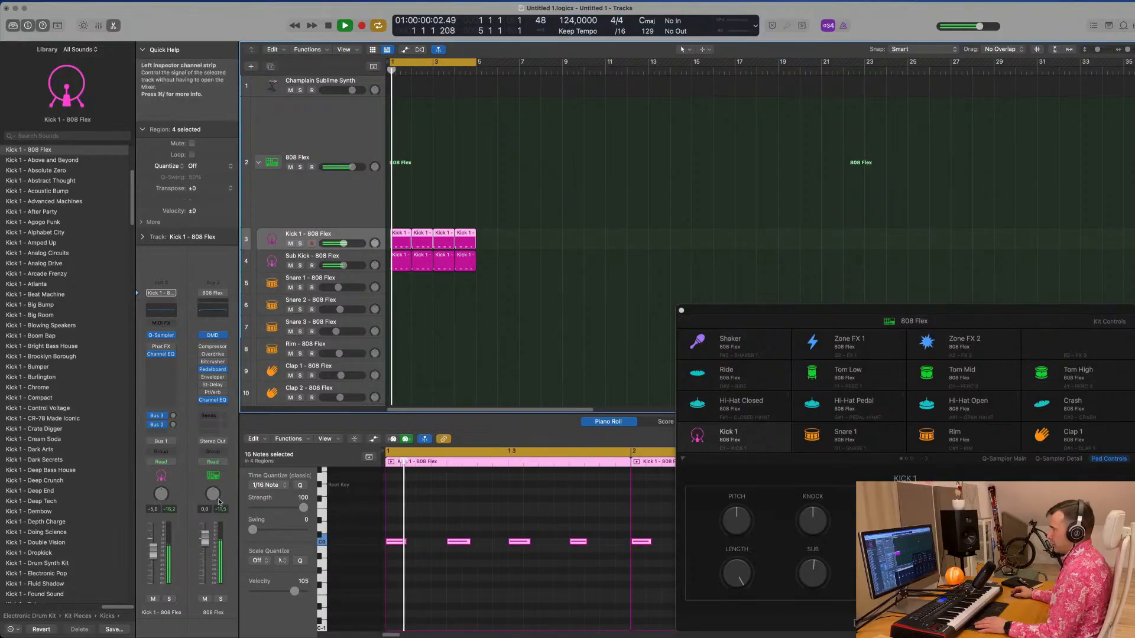
left_click(311, 226)
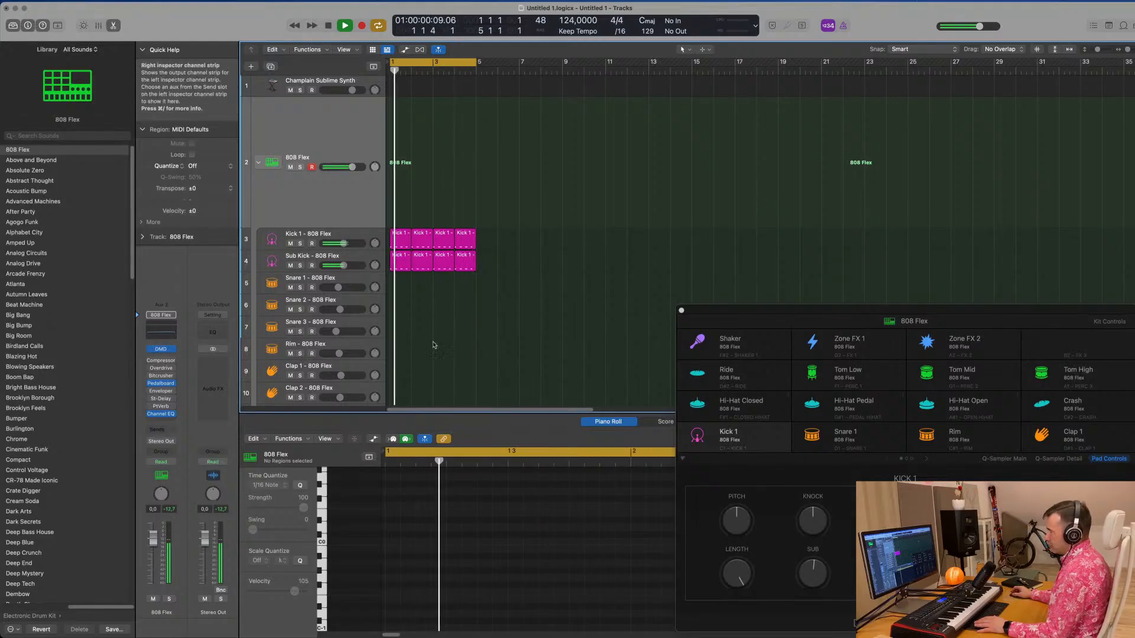
key("x")
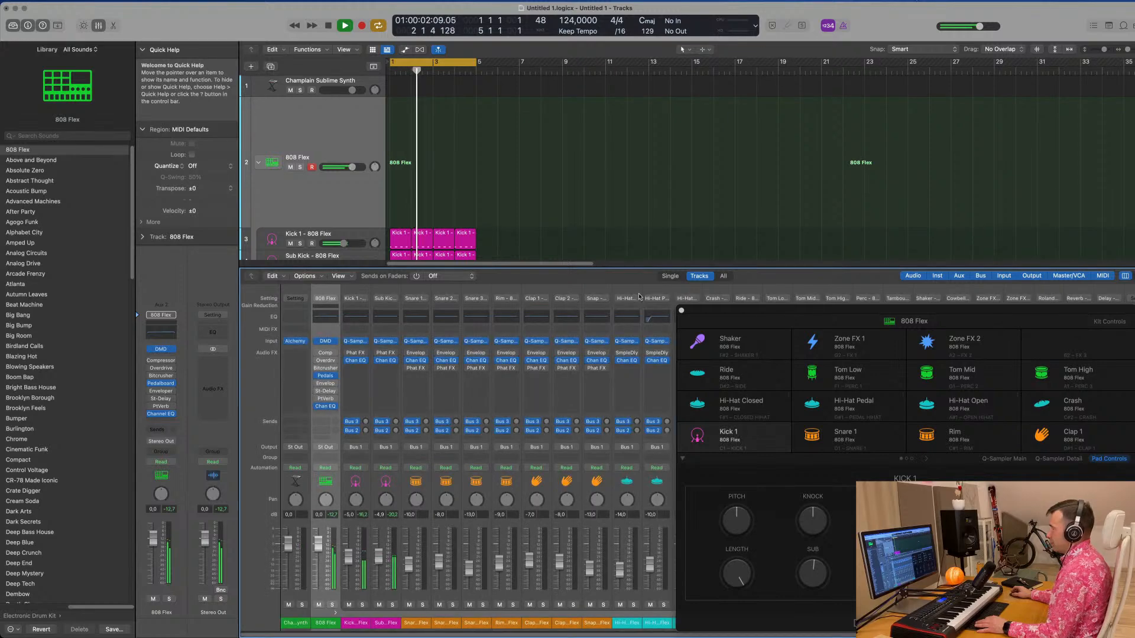
left_click_drag(707, 311, 633, 51)
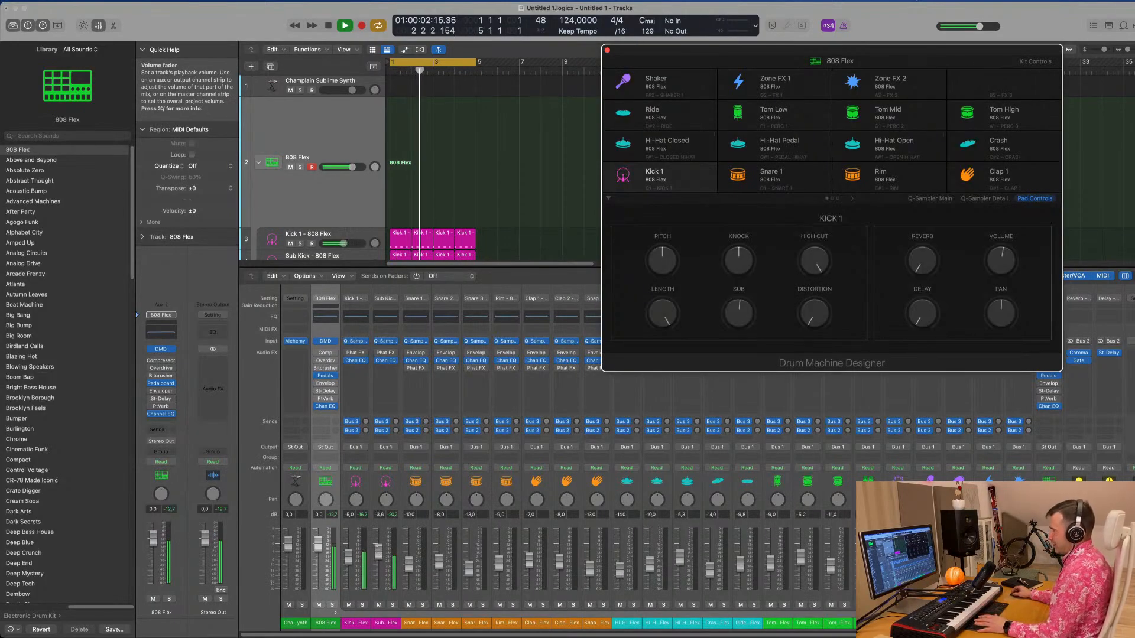
Step: Set the Kick 1 level to -7.0 dB and the Sub Kick level to -1.2 dB, and close Drum Machine Designer
left_click_drag(378, 553, 358, 533)
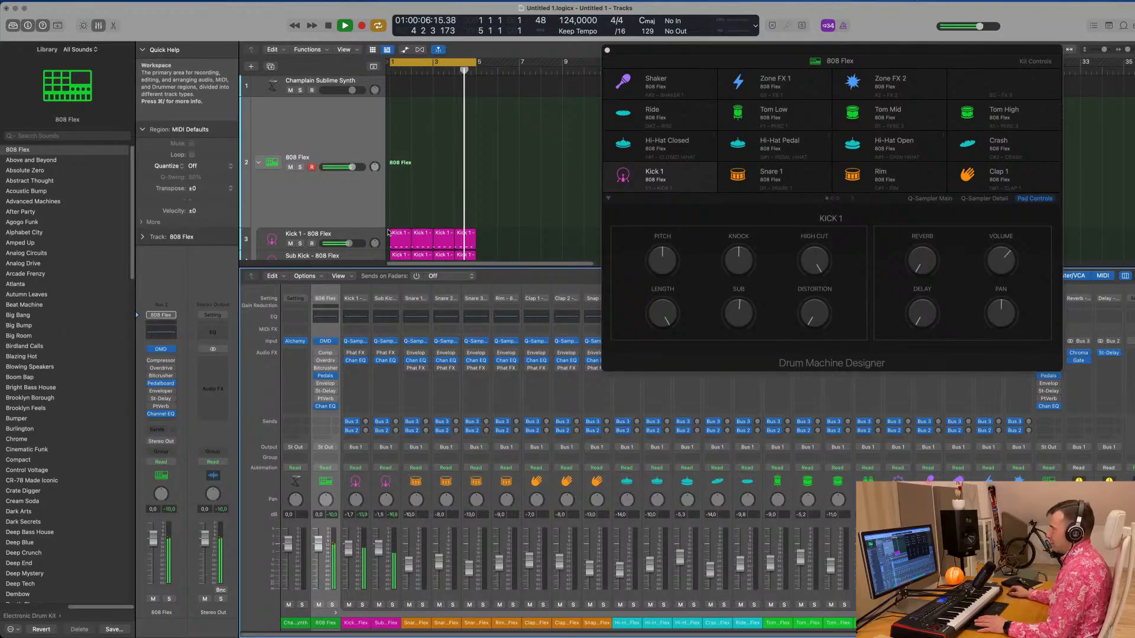
scroll(388, 232, "down", 3)
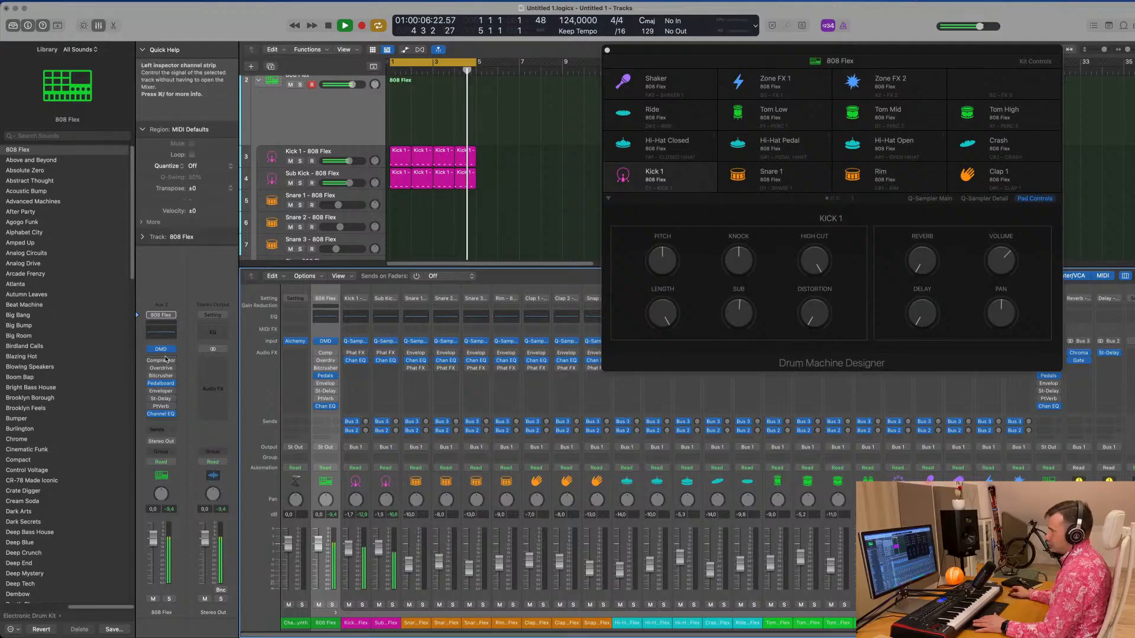
left_click_drag(381, 549, 348, 567)
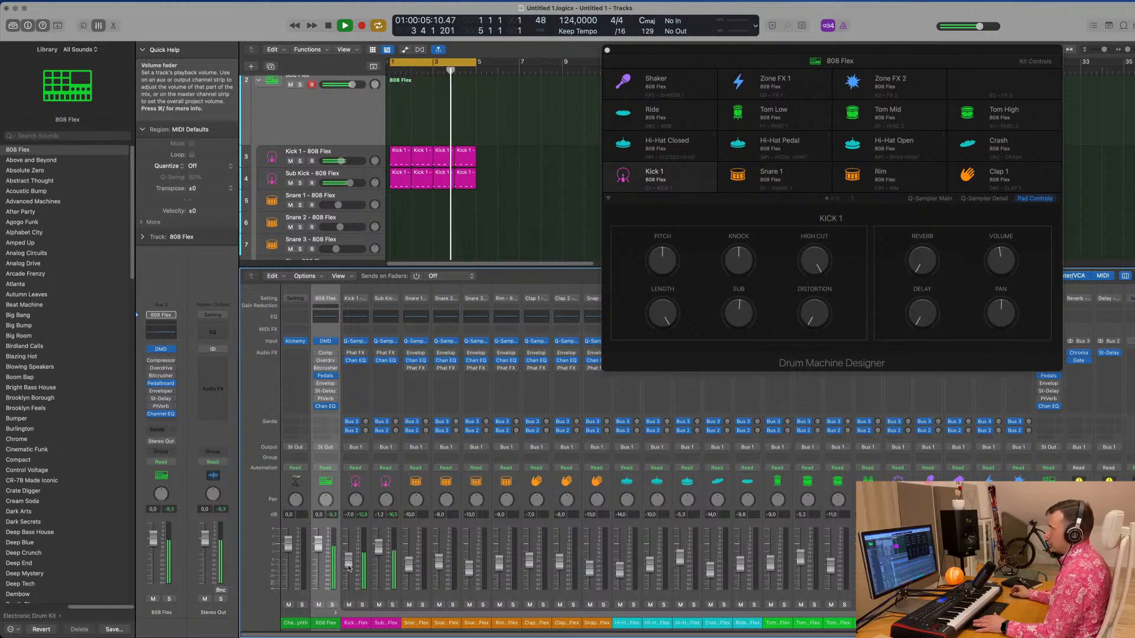
left_click_drag(608, 51, 483, 68)
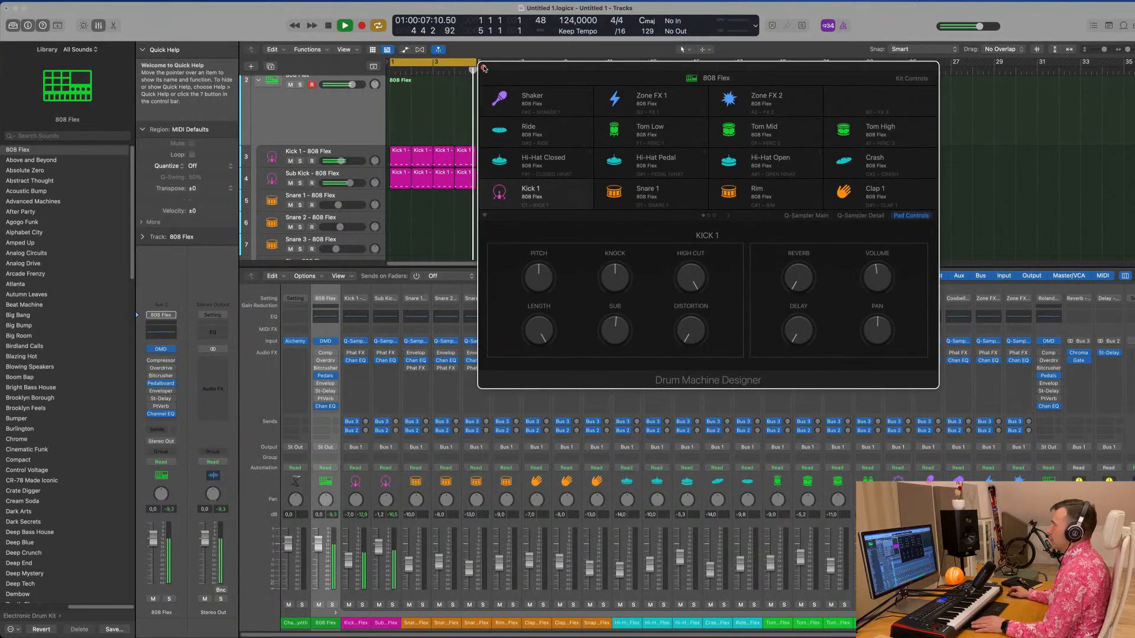
left_click(485, 67)
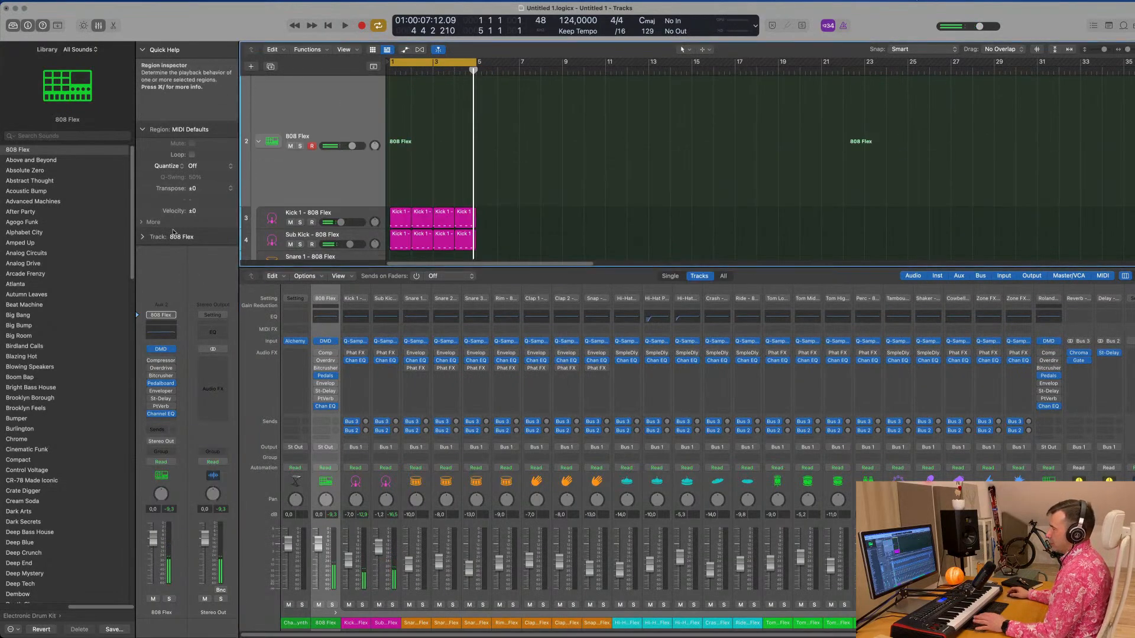
Step: Insert the stereo SoundID Reference plug-in on the Stereo Out channel and dismiss the preset options
left_click(212, 365)
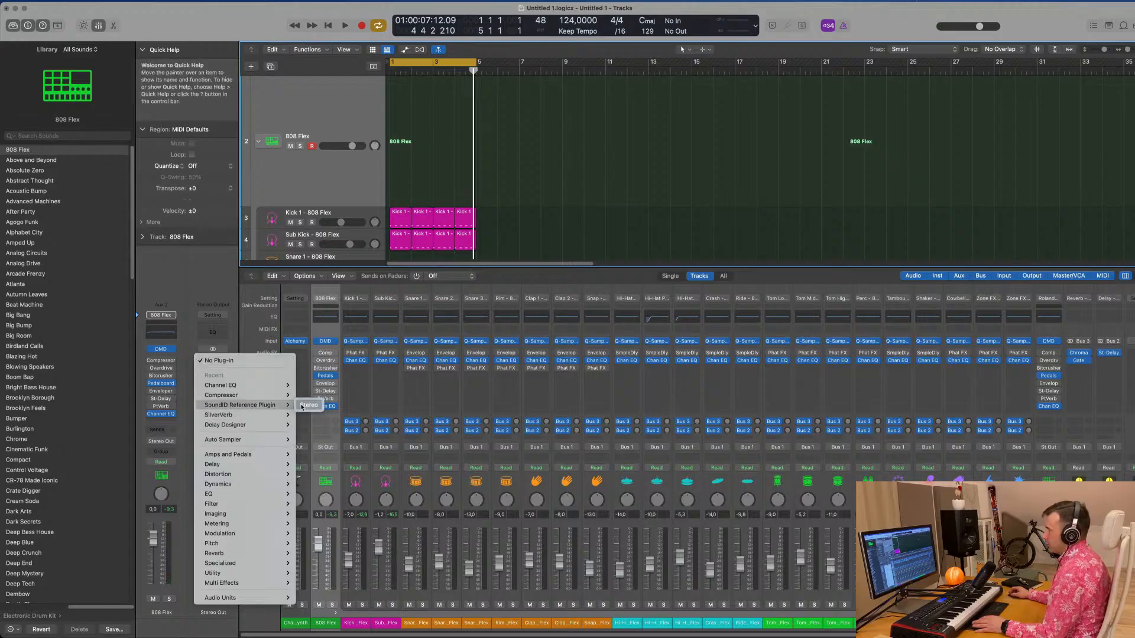
left_click(301, 407)
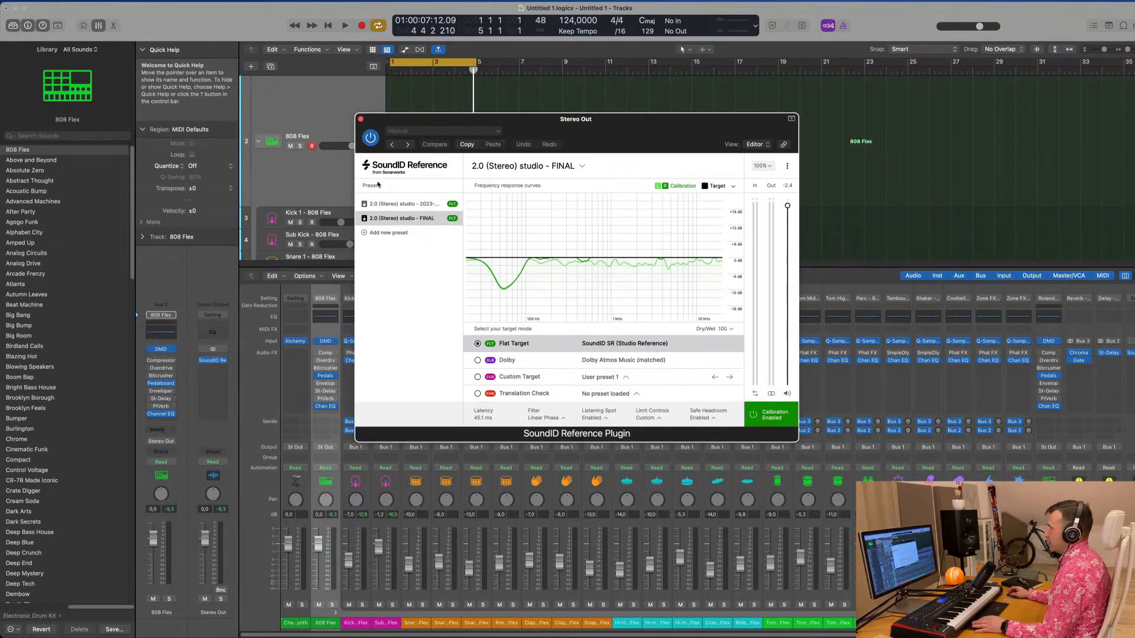
left_click(452, 219)
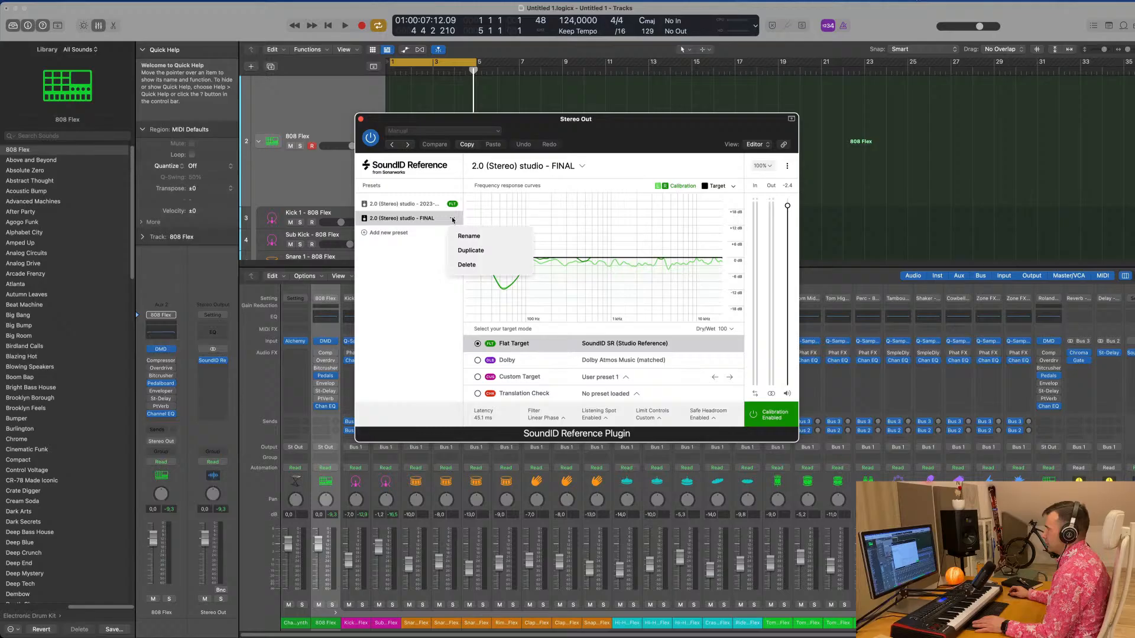
left_click(421, 249)
Step: Audition the 2.0 (Stereo) studio - 2023-01-26 preset with calibration enabled during playback, and return to the 2.0 (Stereo) studio - FINAL preset
left_click(404, 204)
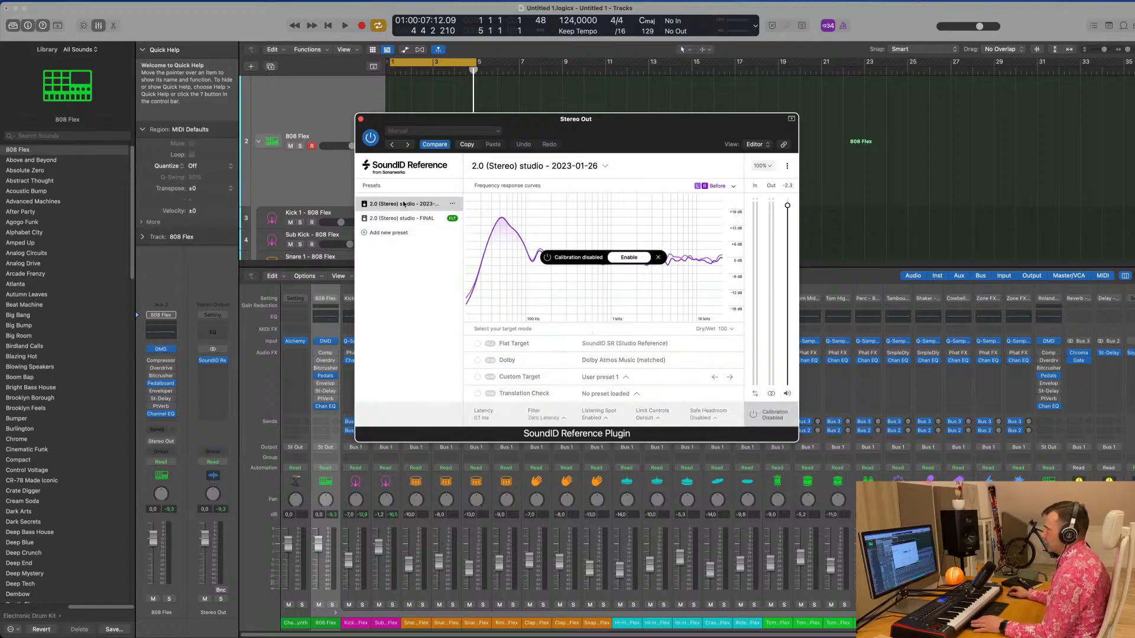
key("space")
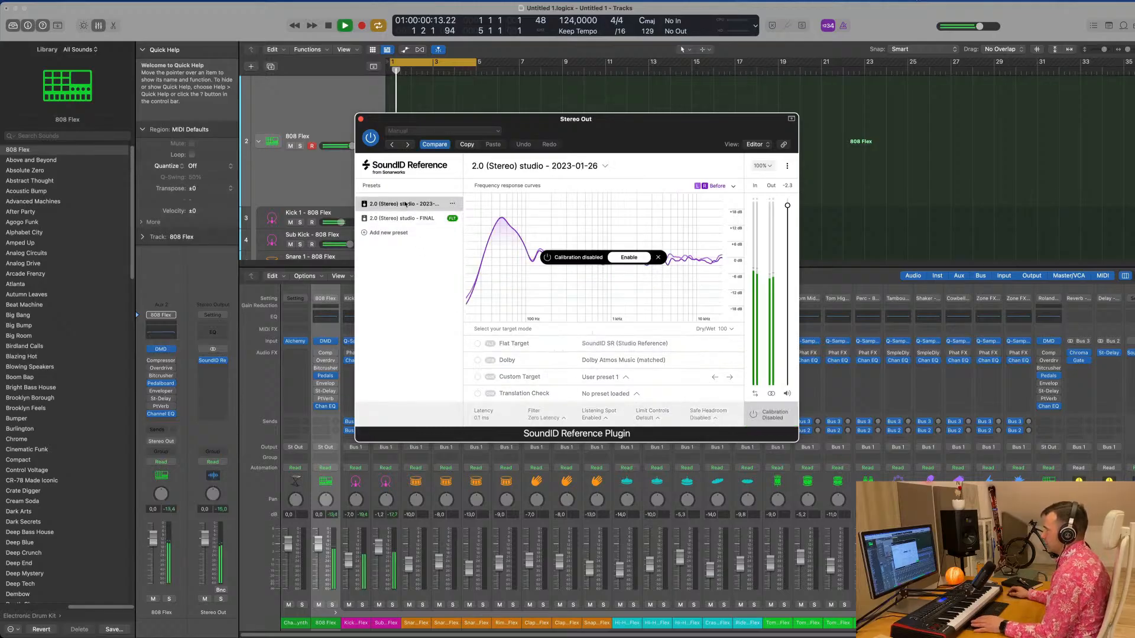
left_click(755, 410)
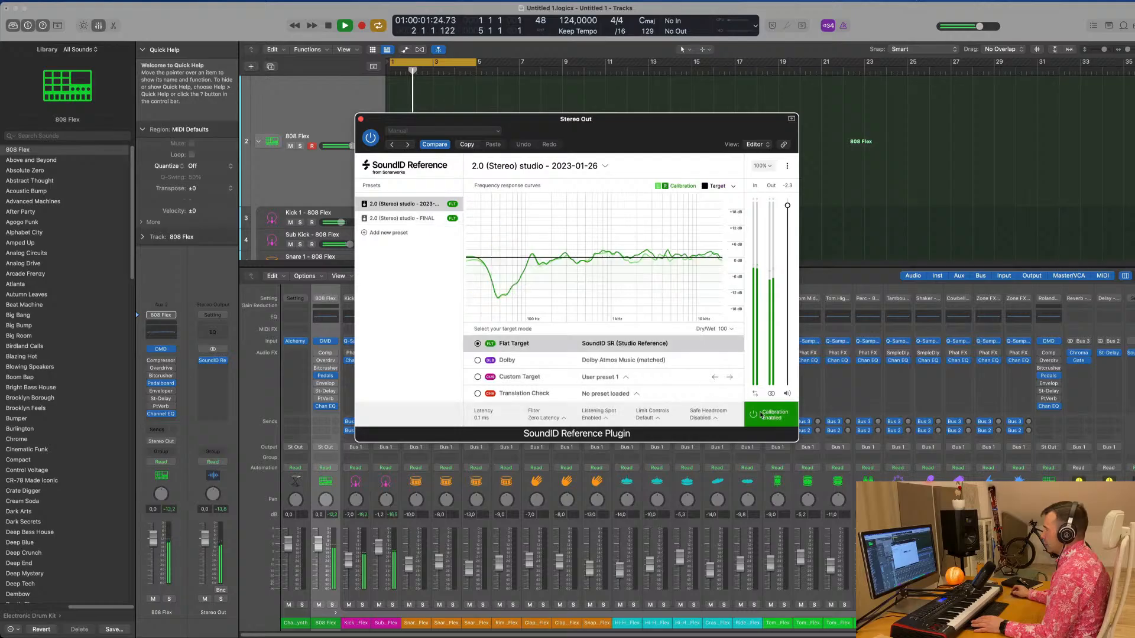
left_click(415, 218)
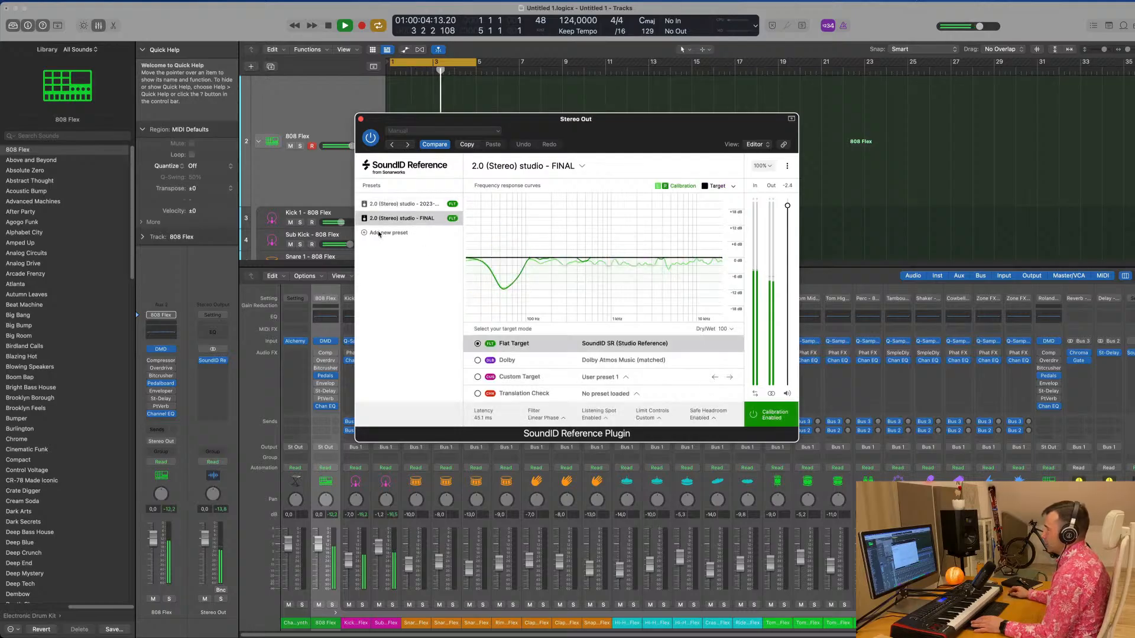
Step: Switch the second preset to the Audio-Technica ATH-M70X headphone profile and move the plug-in window aside during playback
left_click(583, 166)
left_click(555, 233)
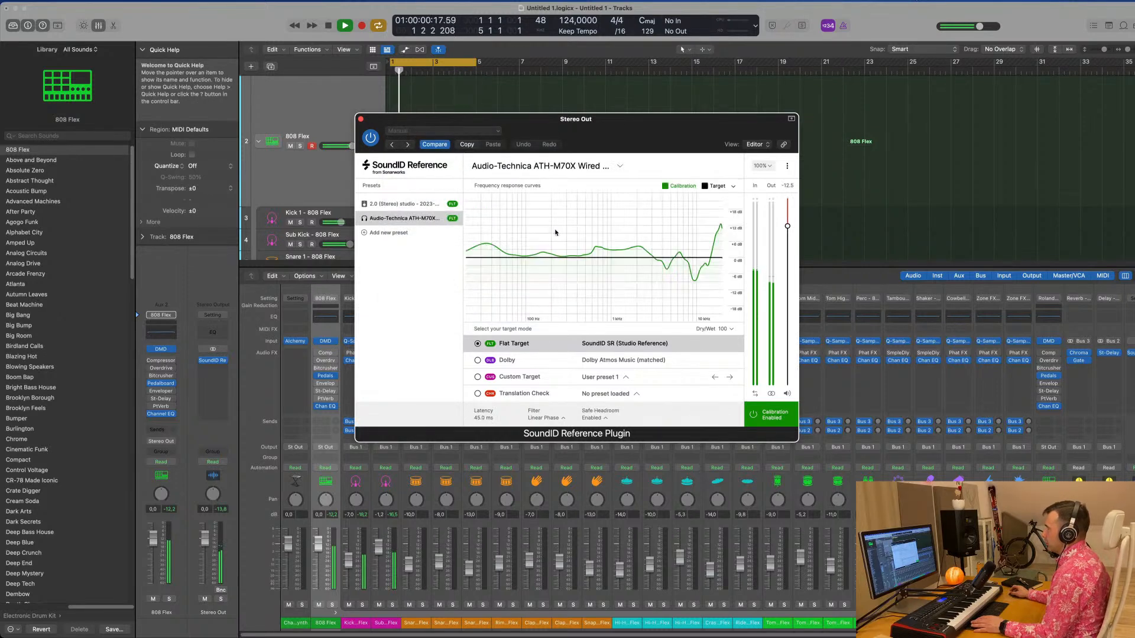
left_click_drag(637, 126, 684, 125)
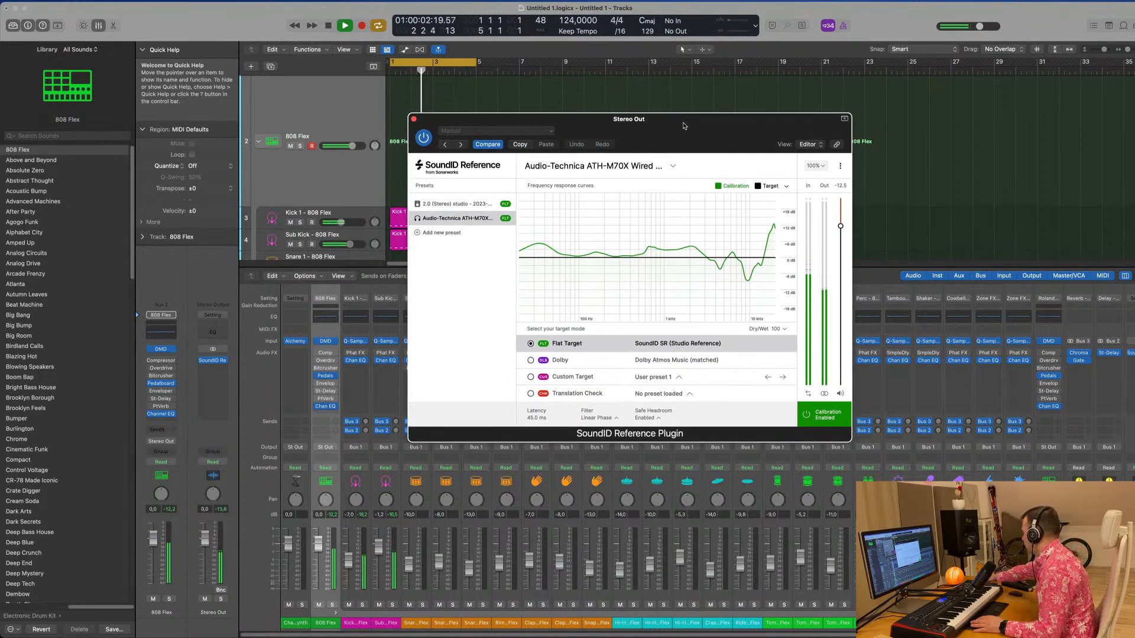
key("space")
left_click_drag(684, 126, 719, 135)
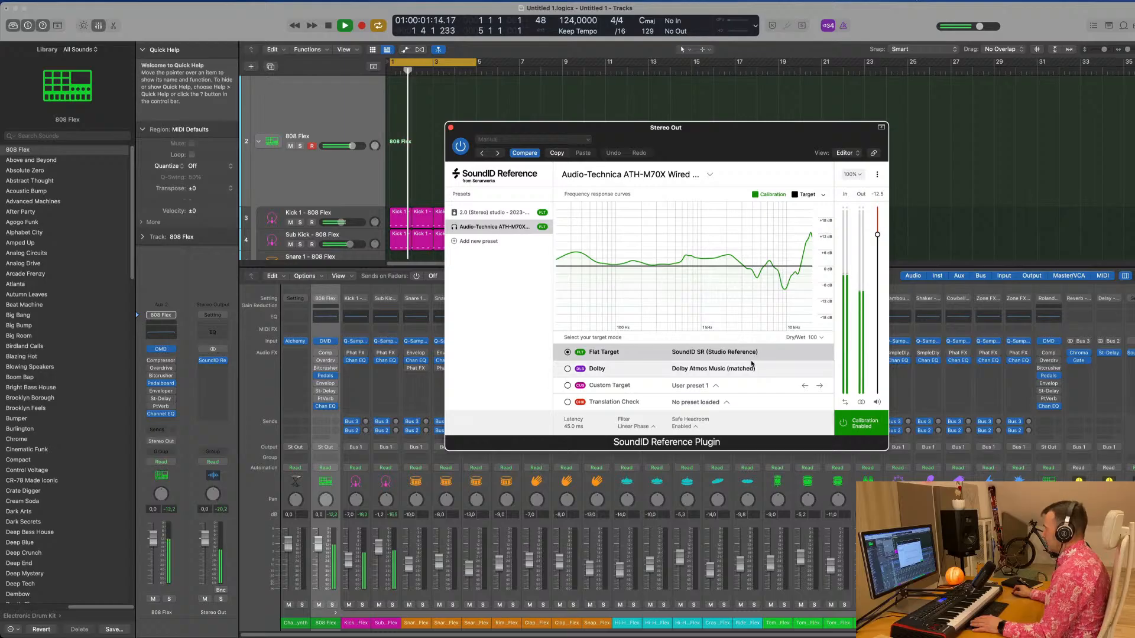
Step: Disable Safe Headroom in SoundID Reference and close the plug-in window
left_click(695, 426)
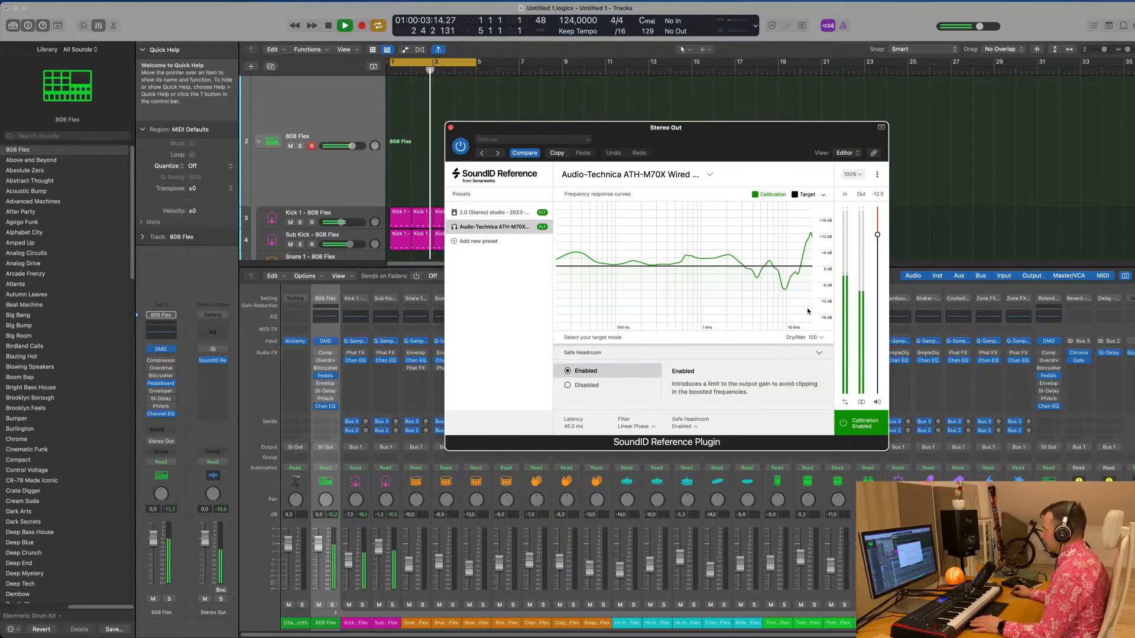
left_click(570, 387)
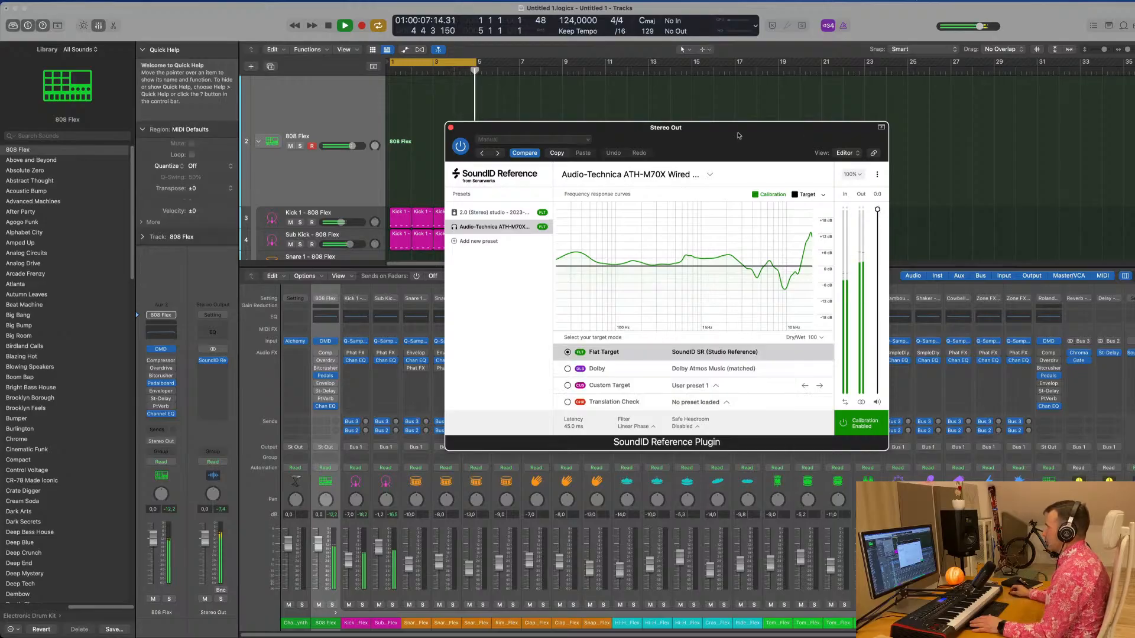
left_click_drag(594, 153, 691, 211)
left_click(548, 186)
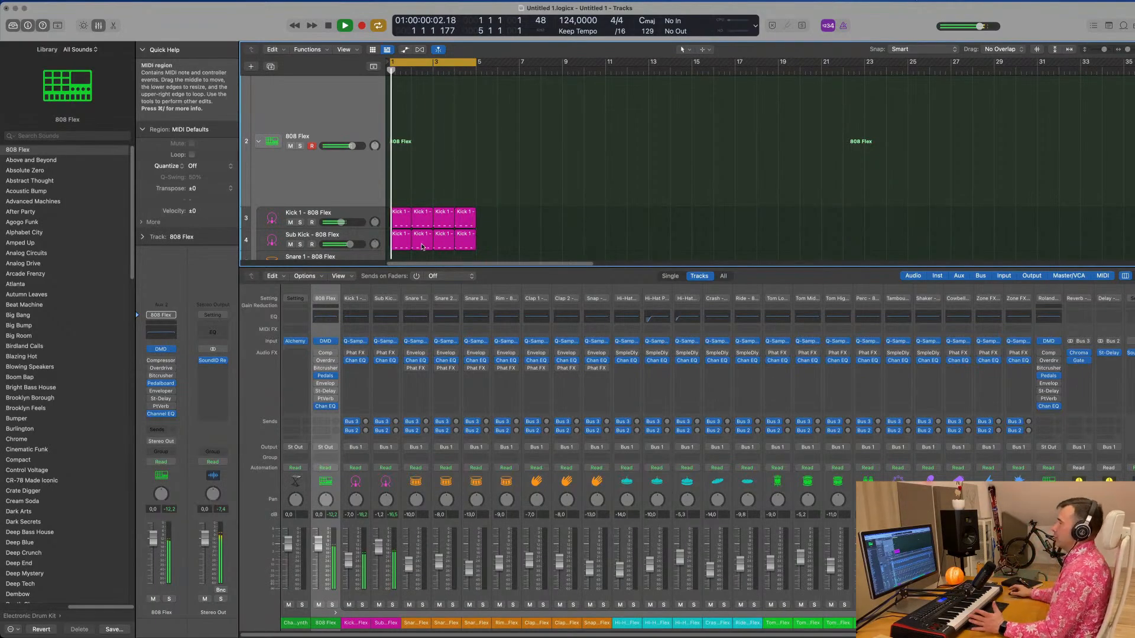
Step: Copy the first Sub Kick region to the Snare 1 track at bar 1 and play it back
scroll(482, 195, "down", 5)
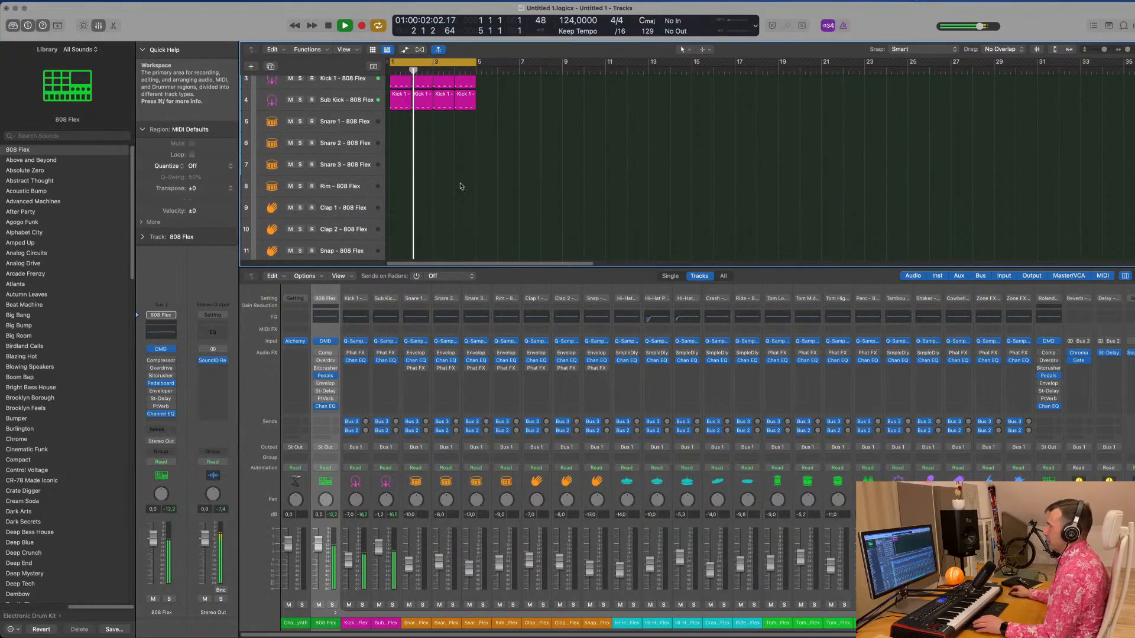
left_click(400, 110)
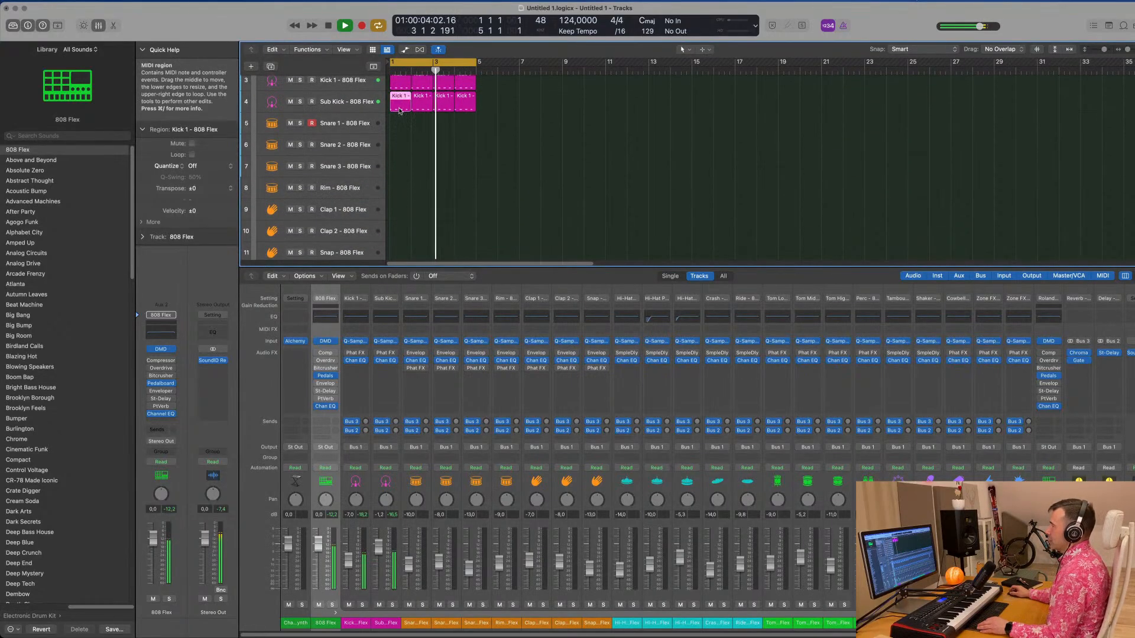
left_click_drag(400, 111, 396, 125)
key("space")
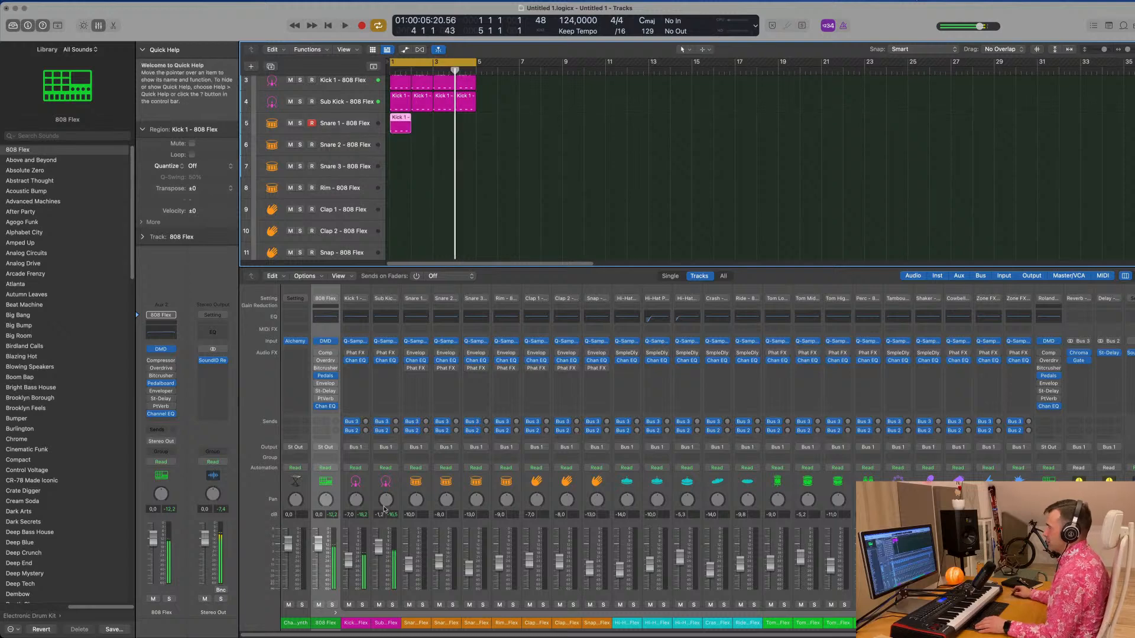
key("space")
key("space")
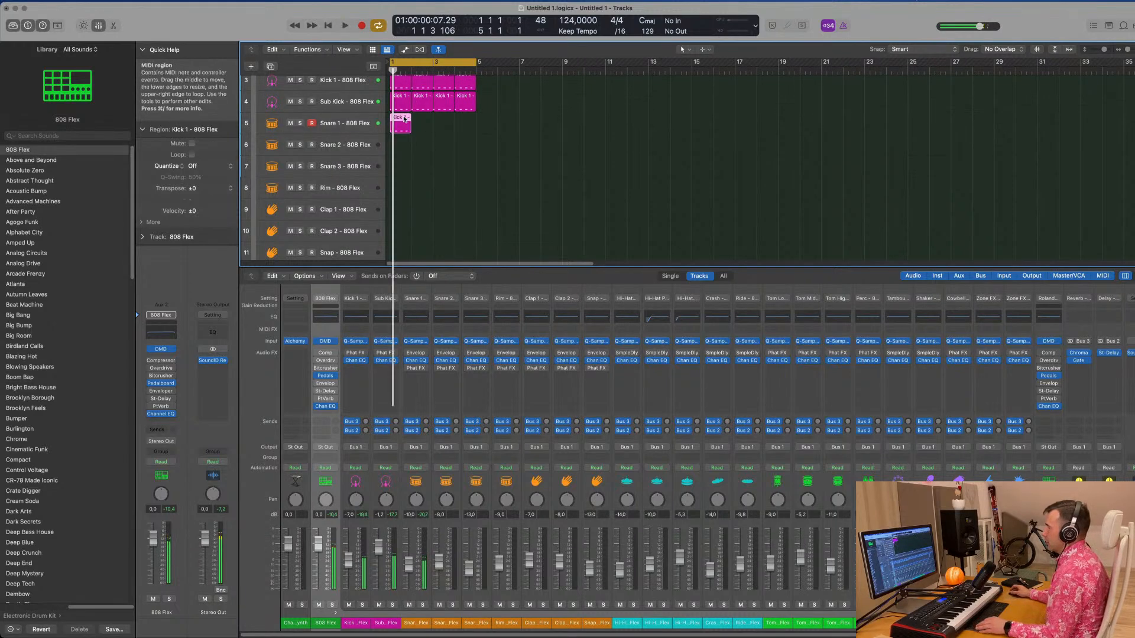
Step: Keep only the notes on beats 2 and 4 in the Snare 1 region and transpose them up
double_click(405, 119)
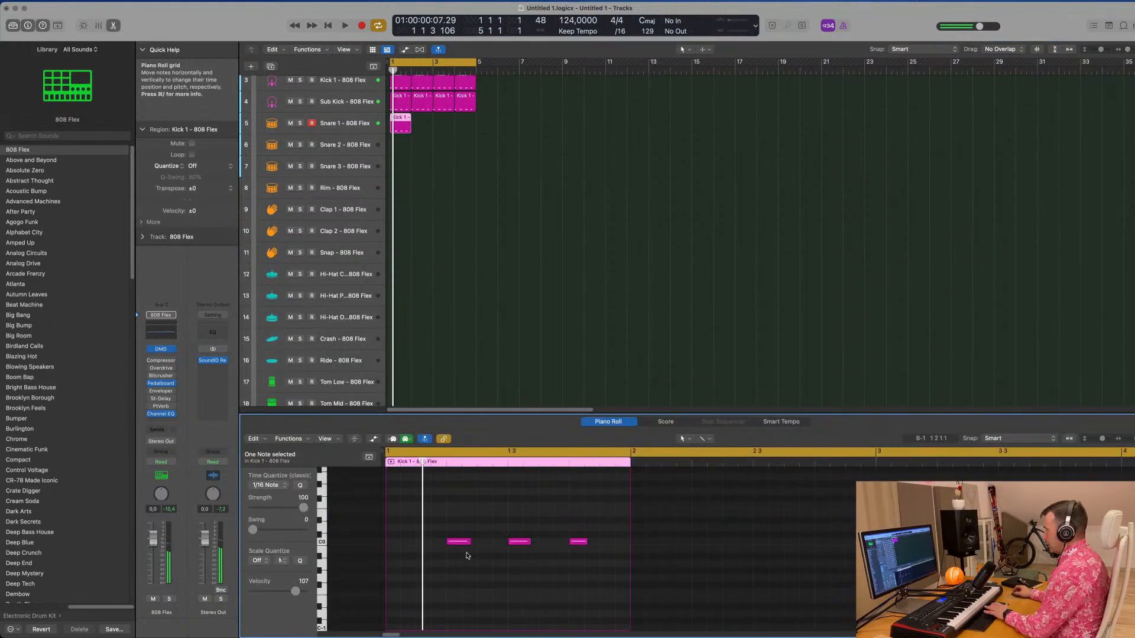
left_click(519, 542)
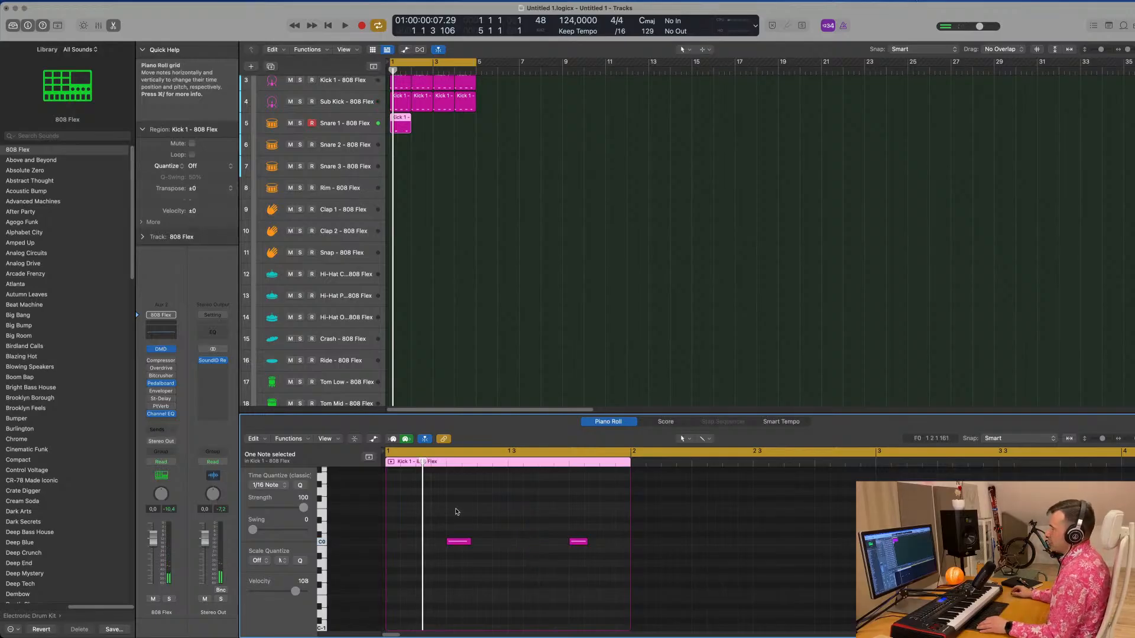
left_click_drag(457, 512, 606, 563)
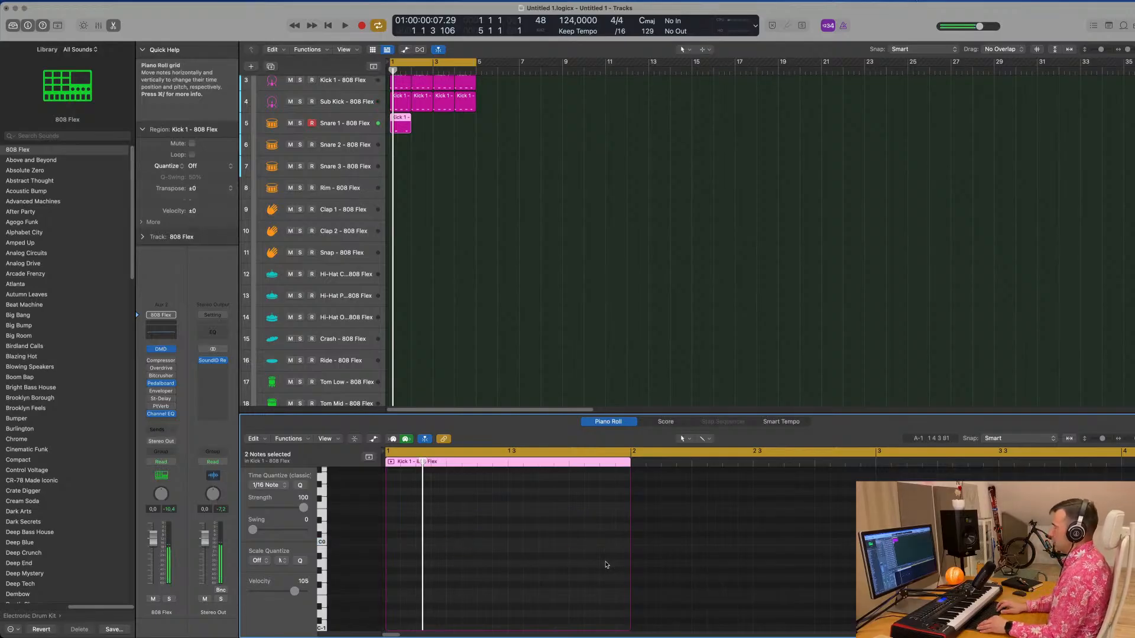
key("space")
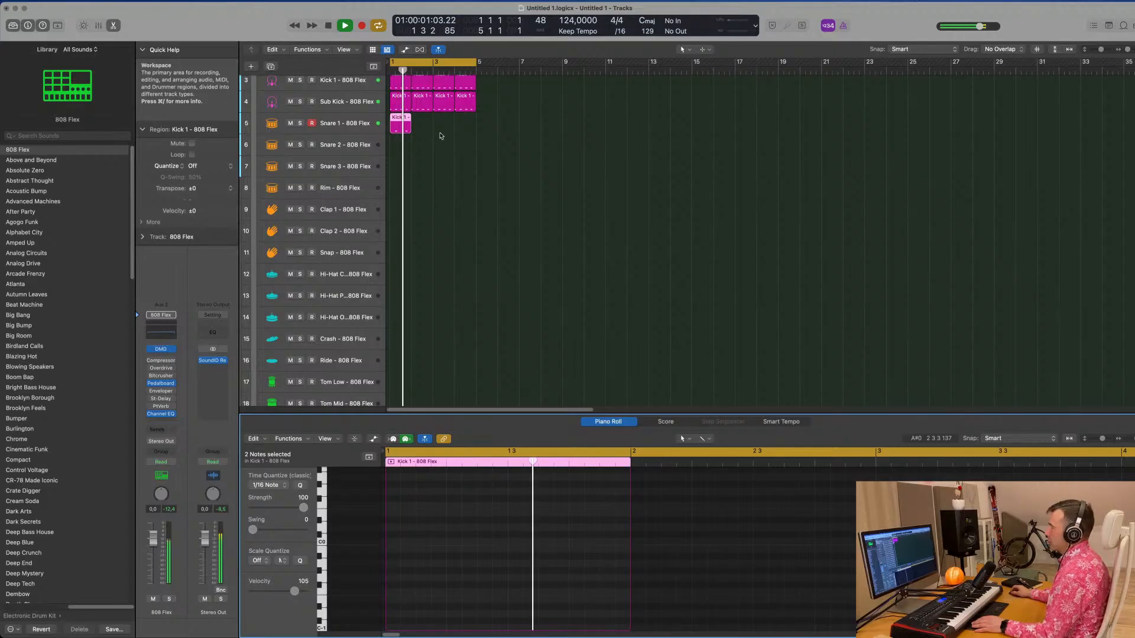
Step: Repeat the Snare 1 region three times so the snare part fills four bars
left_click_drag(439, 133, 400, 128)
key("space")
key("super+r")
key("super+r")
key("super+r")
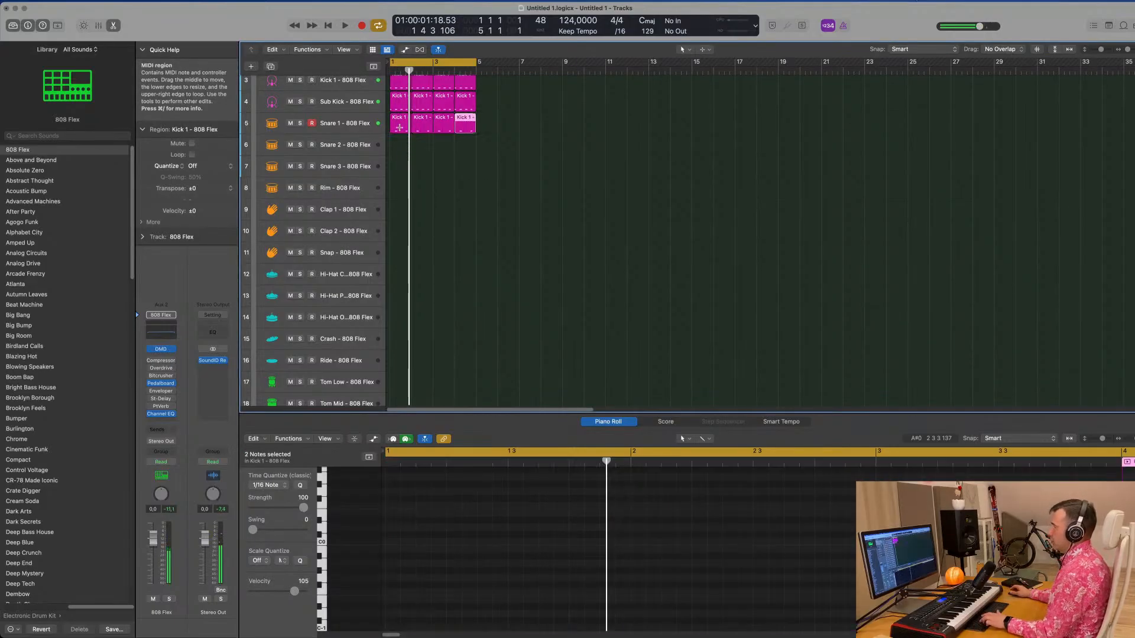
Step: Copy the first Sub Kick region to the first hi-hat track at bar 1 and transpose its four notes to C3
left_click_drag(401, 101, 395, 282)
left_click_drag(402, 519, 585, 566)
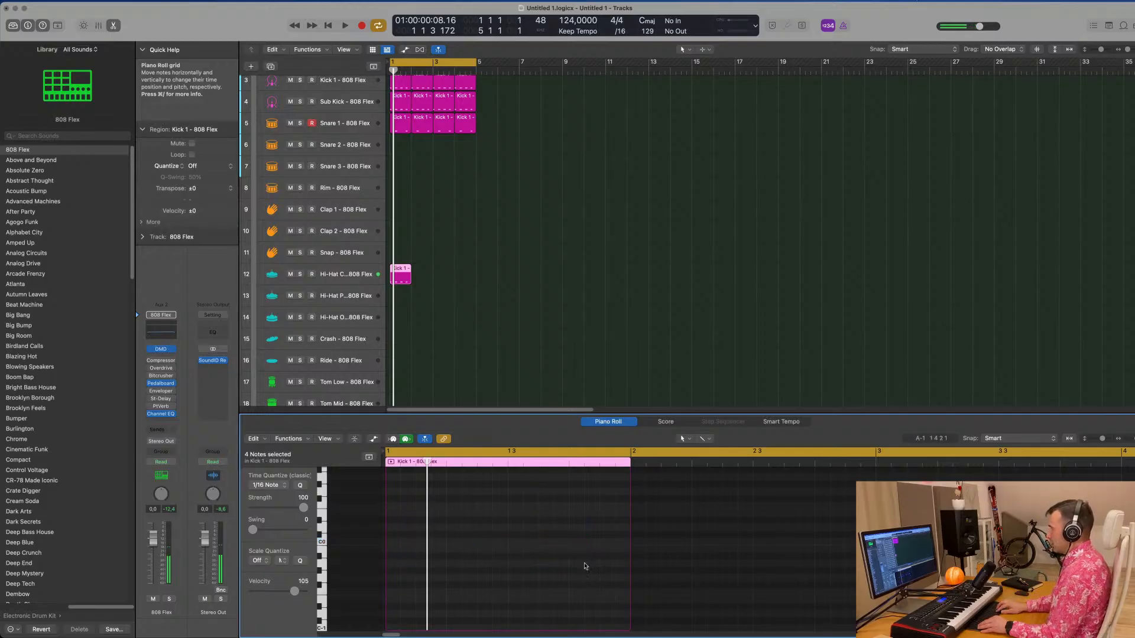
key("space")
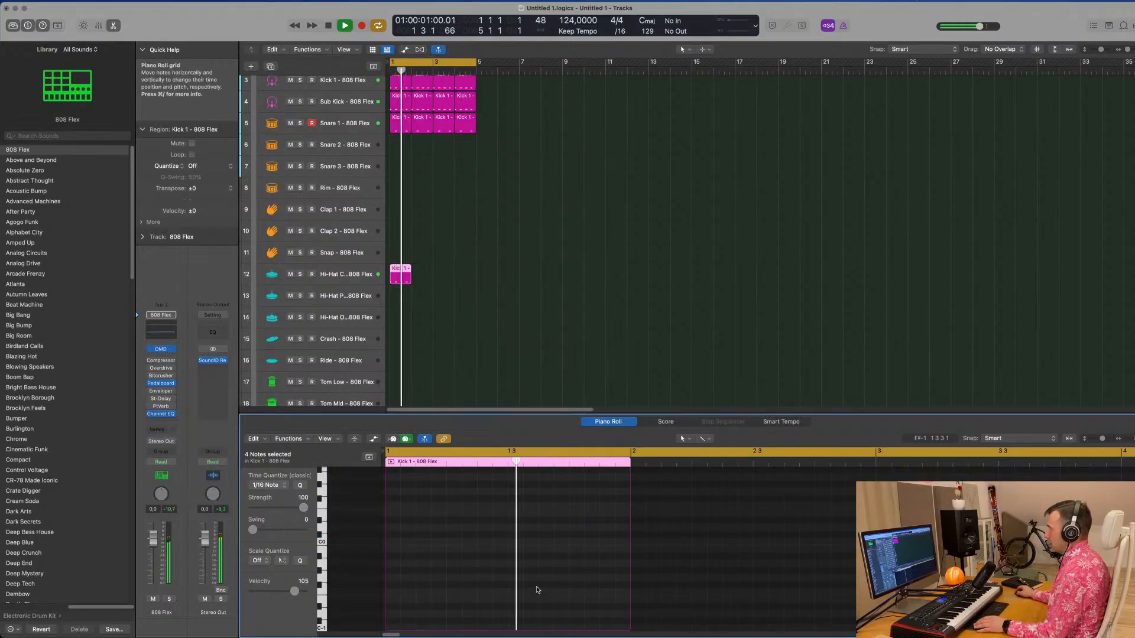
key("space")
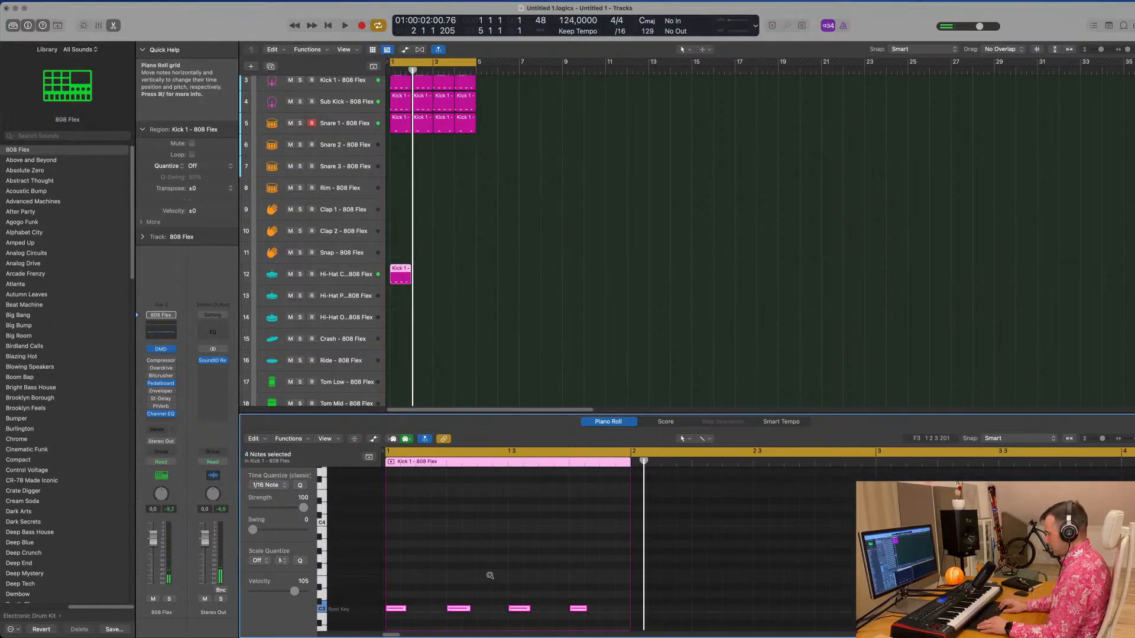
key("super+Right")
key("super+Left")
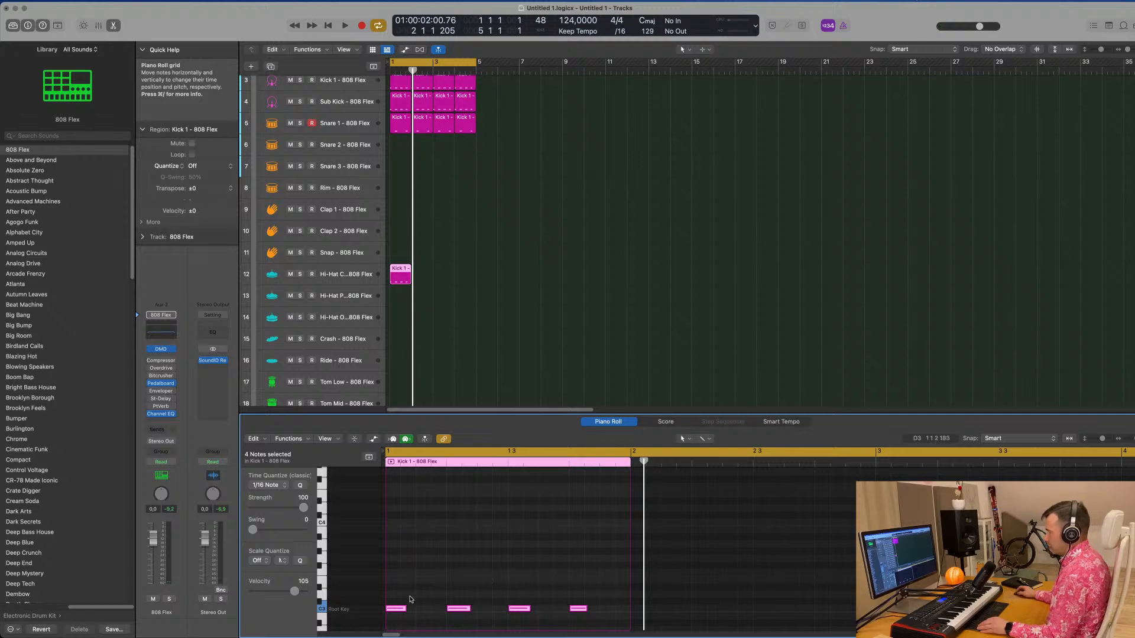
Step: Shift the four hi-hat notes onto the off-beats, with the first at position 1 1 3 1, checking the timing during playback
left_click_drag(397, 612, 419, 615)
key("space")
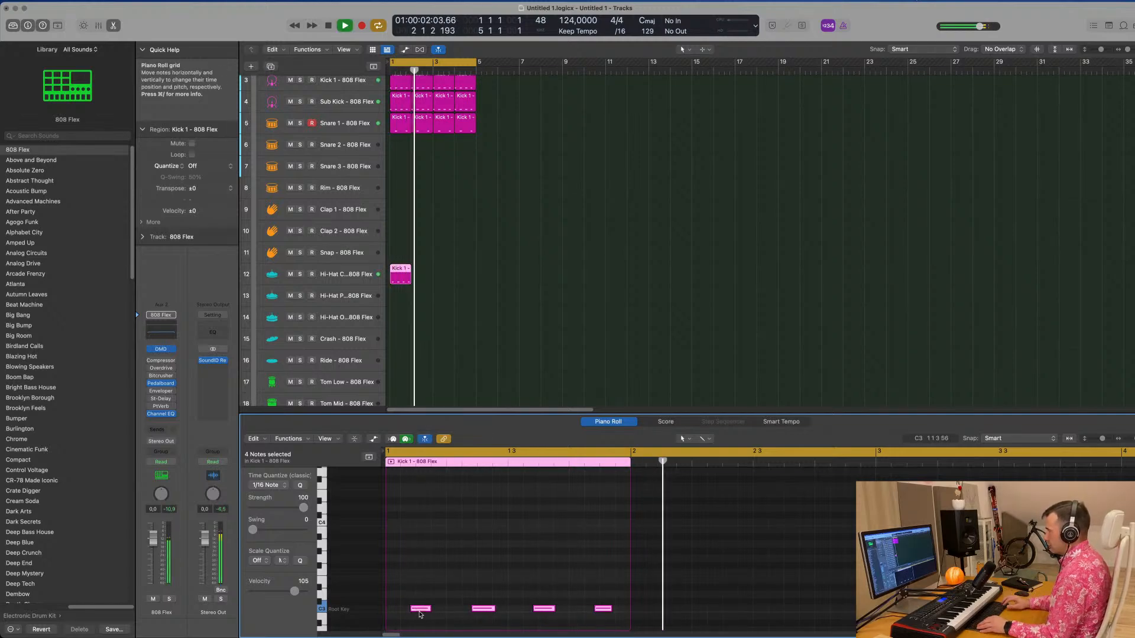
left_click_drag(421, 612, 427, 612)
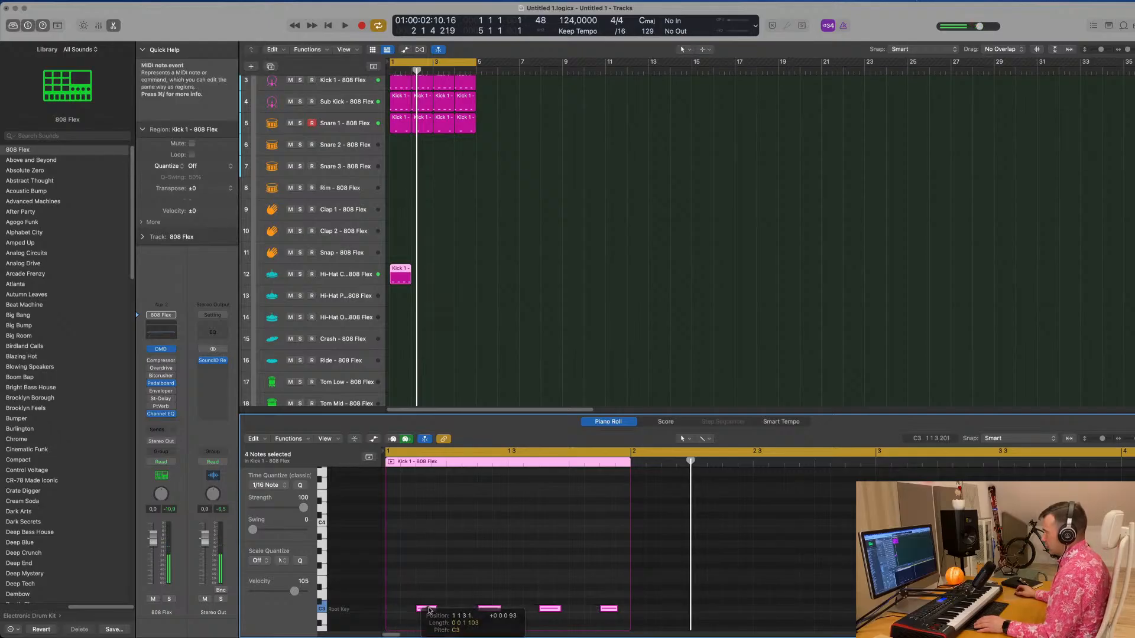
key("space")
key("space")
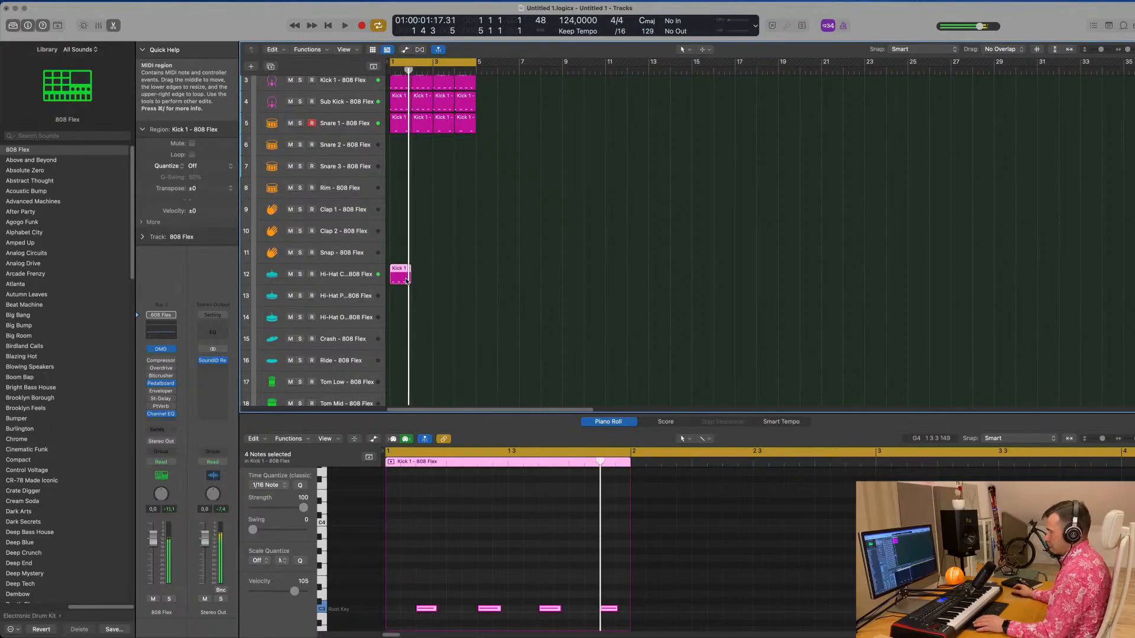
Step: Repeat the hi-hat region three times to fill four bars and start playback
key("super+r")
key("super+r")
key("super+r")
key("space")
Step: Add a Ride part at bar 1 by copying the first Sub Kick region and transposing its four notes up, and select the Ride track
scroll(538, 335, "down", 3)
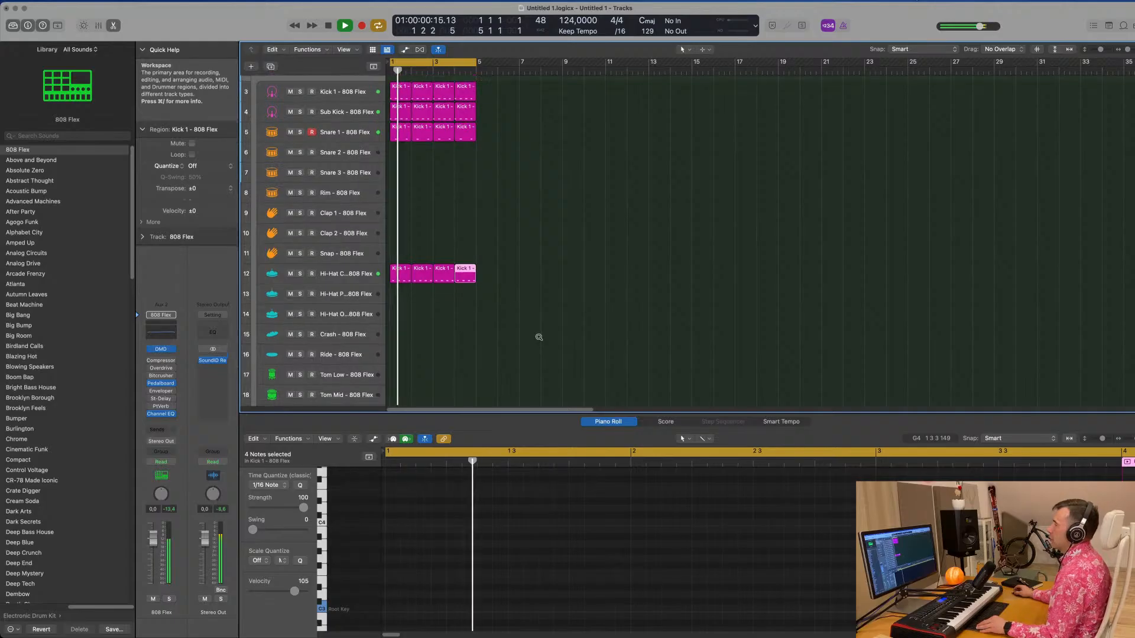
scroll(540, 337, "down", 3)
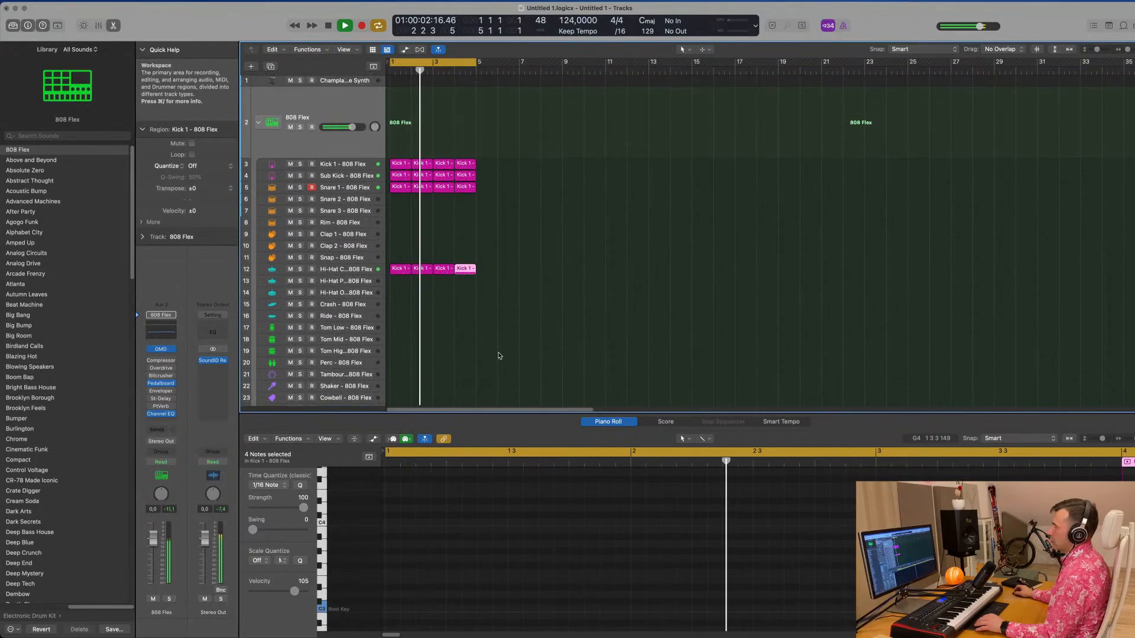
scroll(499, 320, "down", 1)
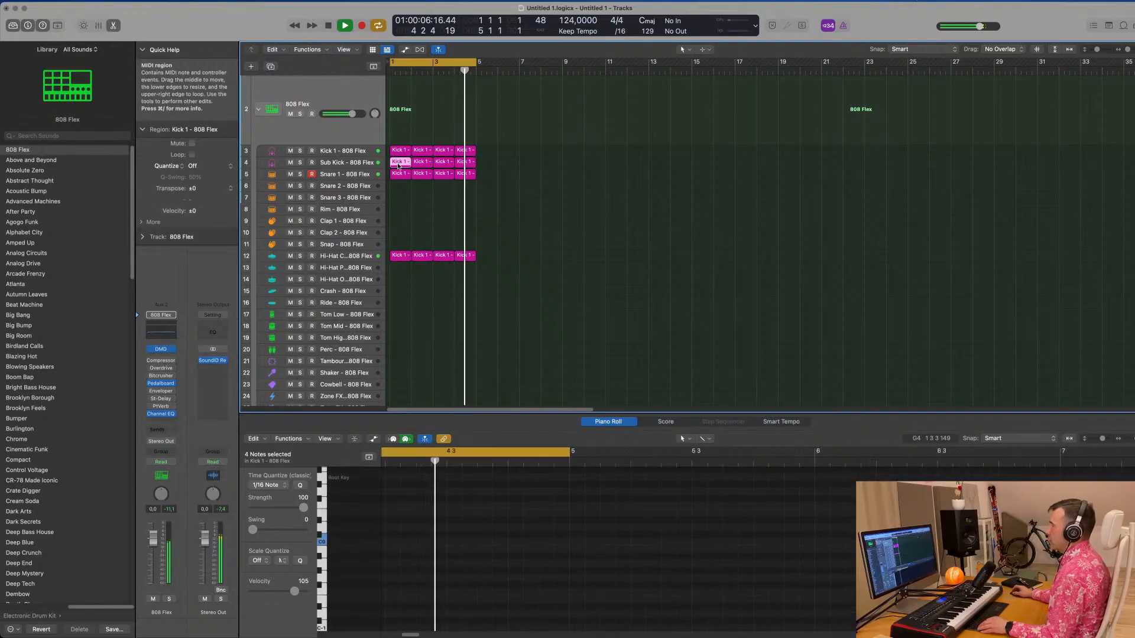
left_click_drag(400, 162, 396, 303)
key("space")
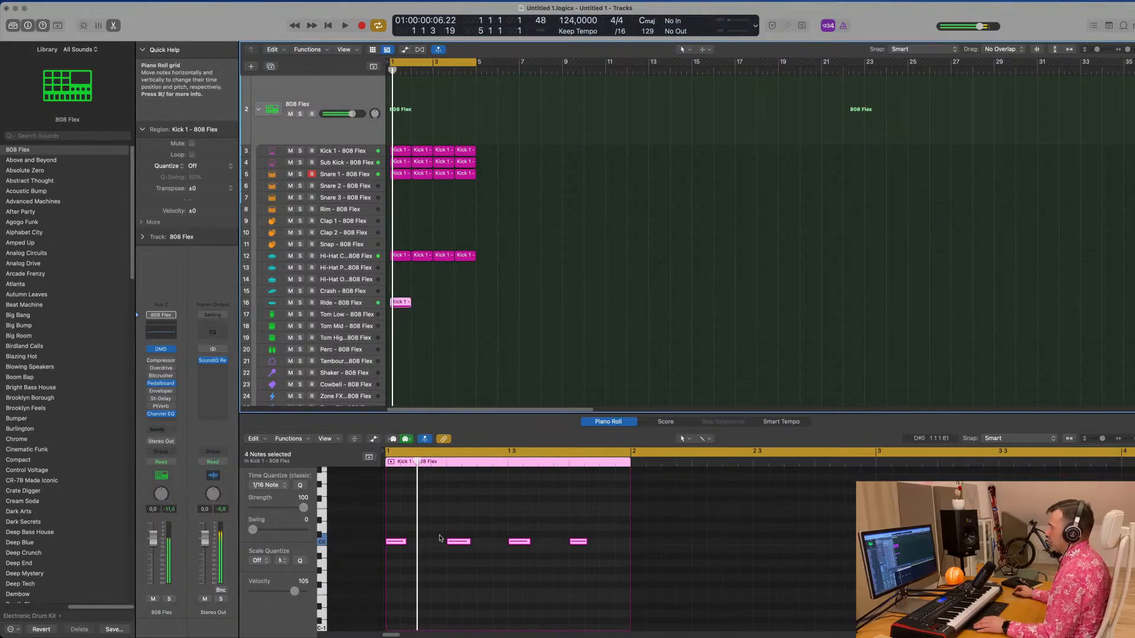
left_click(613, 572)
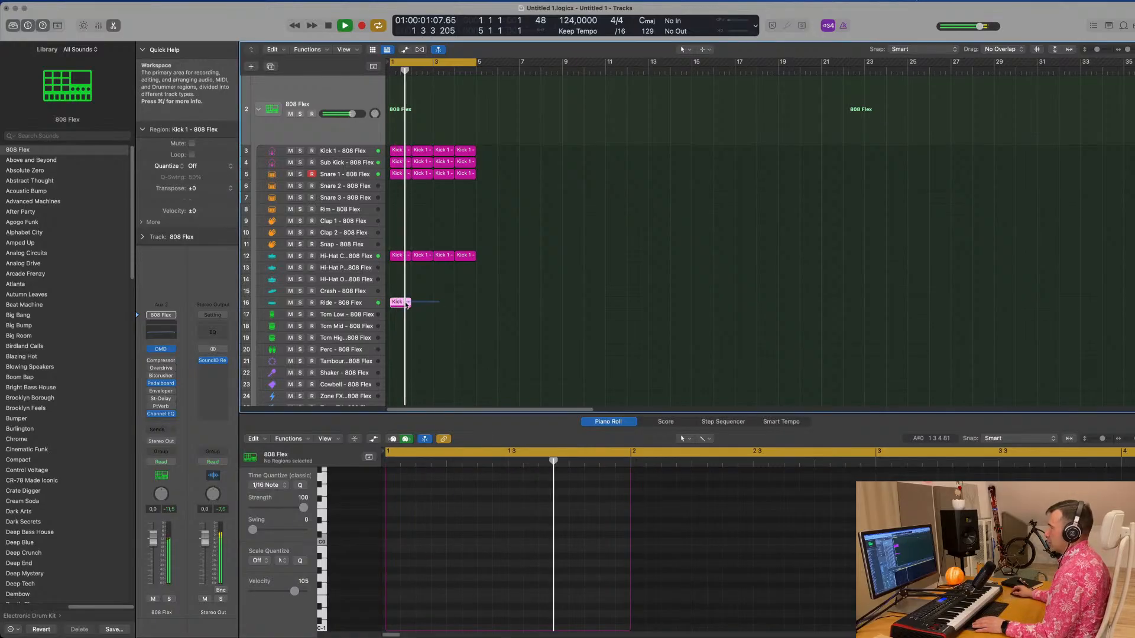
key("space")
left_click(355, 304)
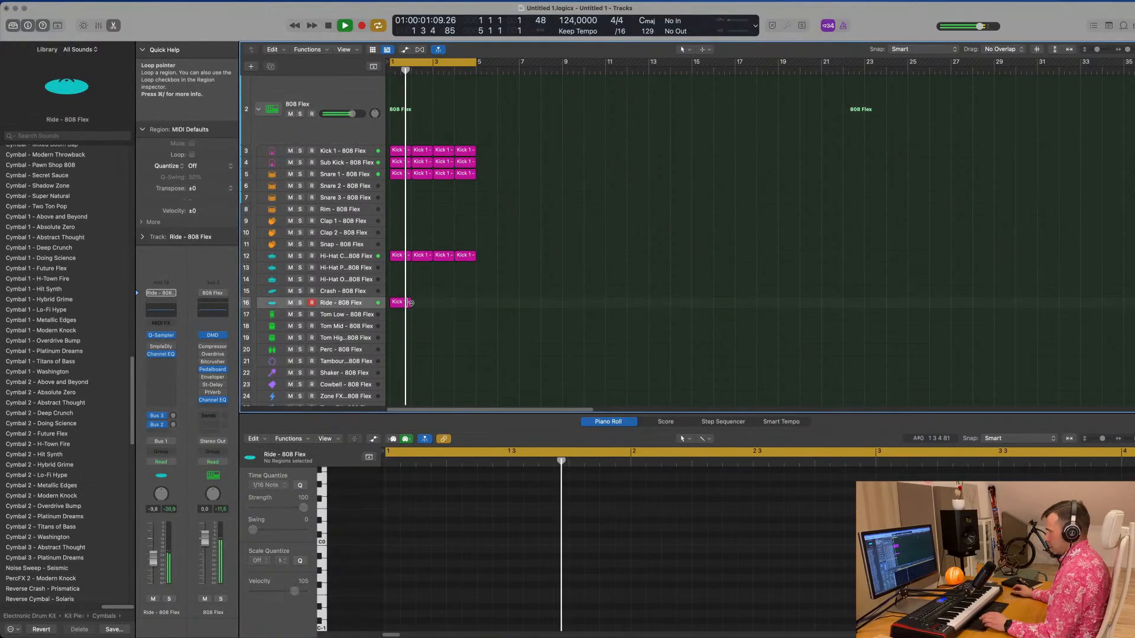
Step: Play the groove from bar 1 and inspect the notes of the four Snare 1 regions one by one
left_click(401, 303)
key("space")
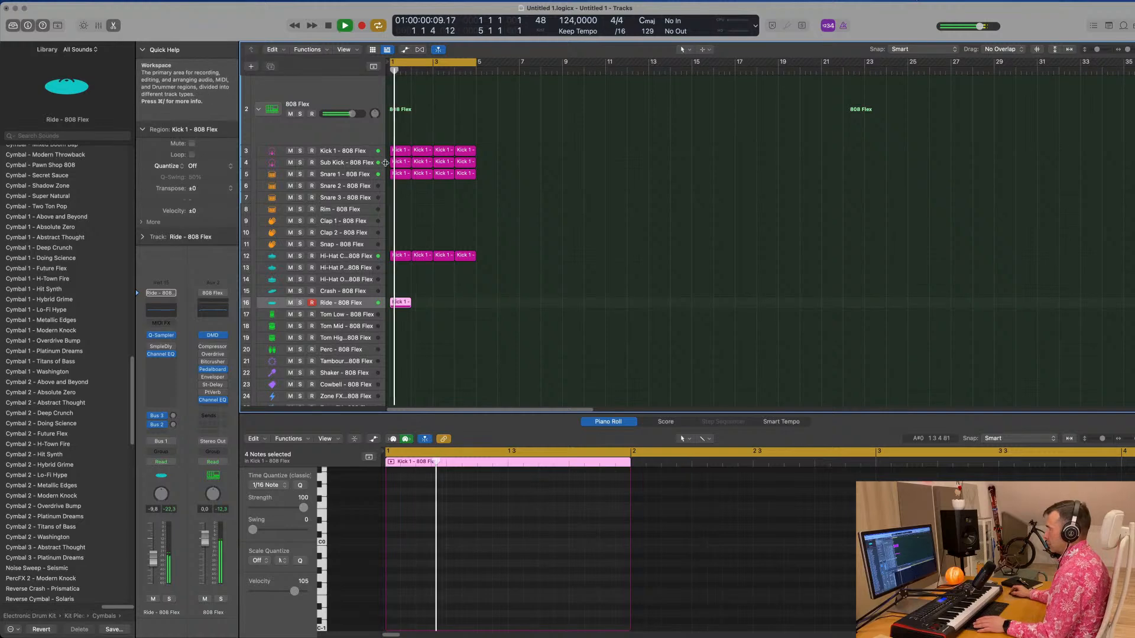
left_click(400, 175)
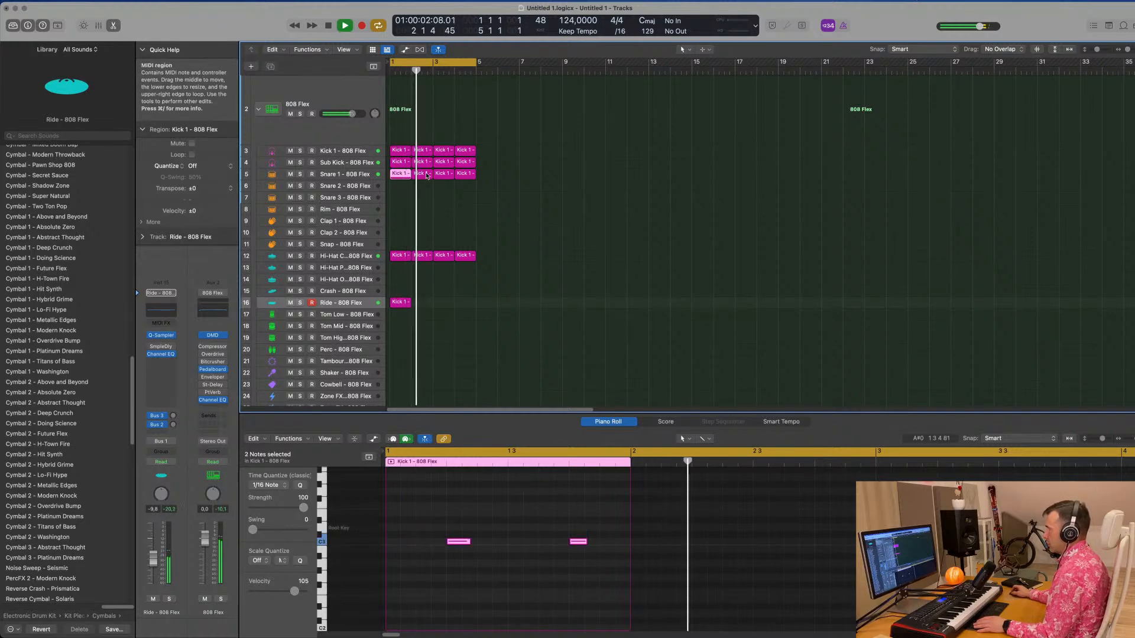
left_click(427, 175)
left_click(444, 174)
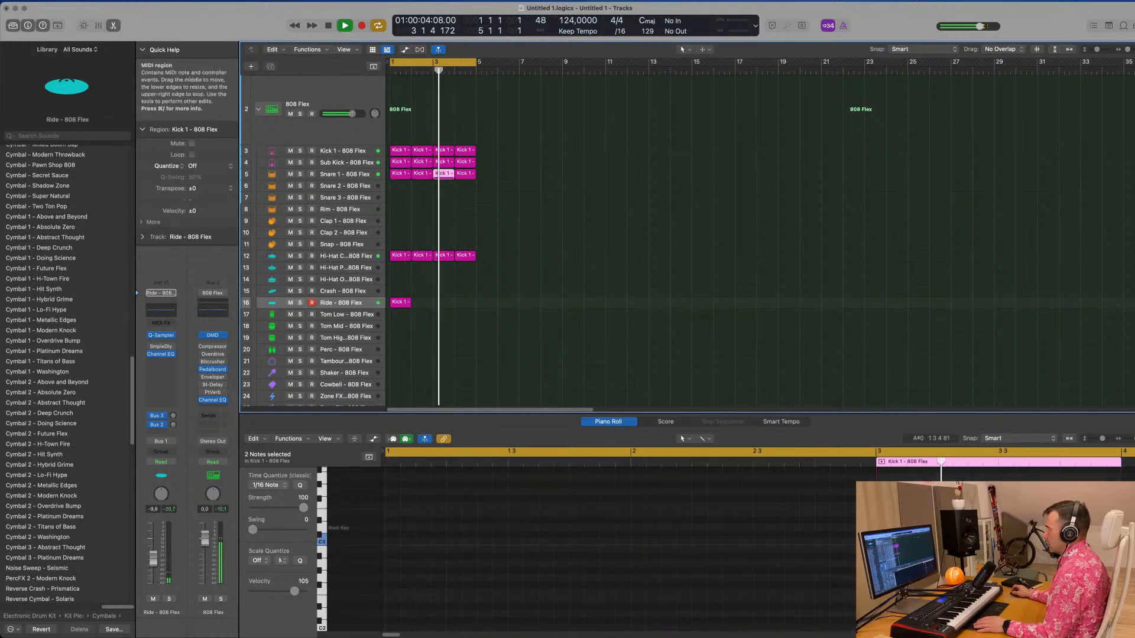
left_click(462, 173)
Step: Repeat the Ride region three times to fill four bars and restart playback from bar 1
left_click(399, 303)
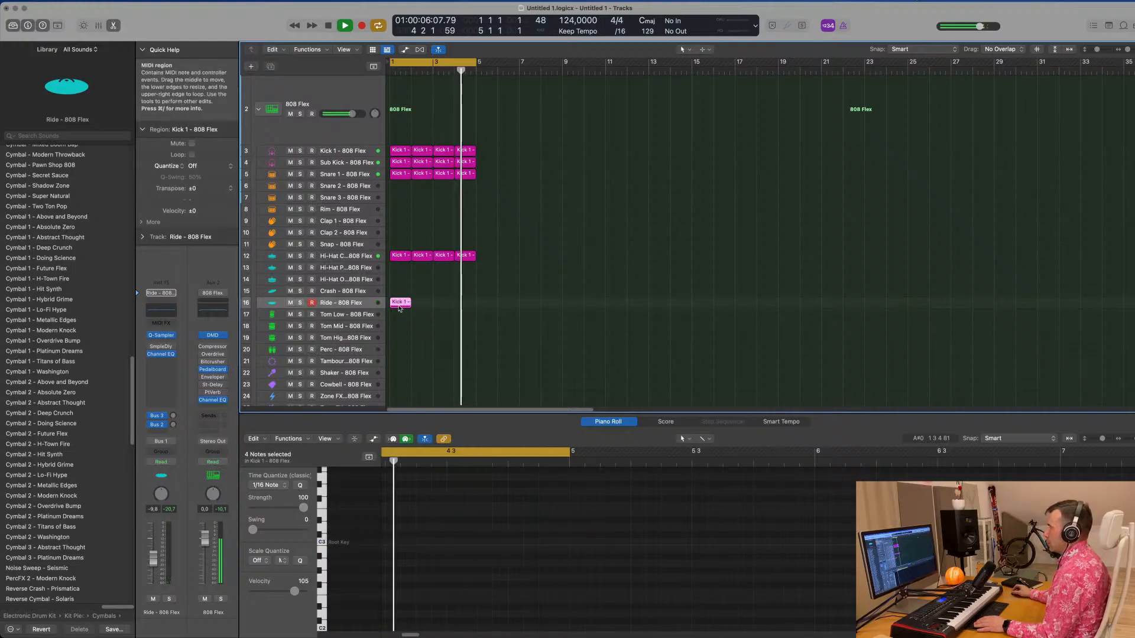
key("super+r")
key("super+r")
key("super+r")
key("space")
key("space")
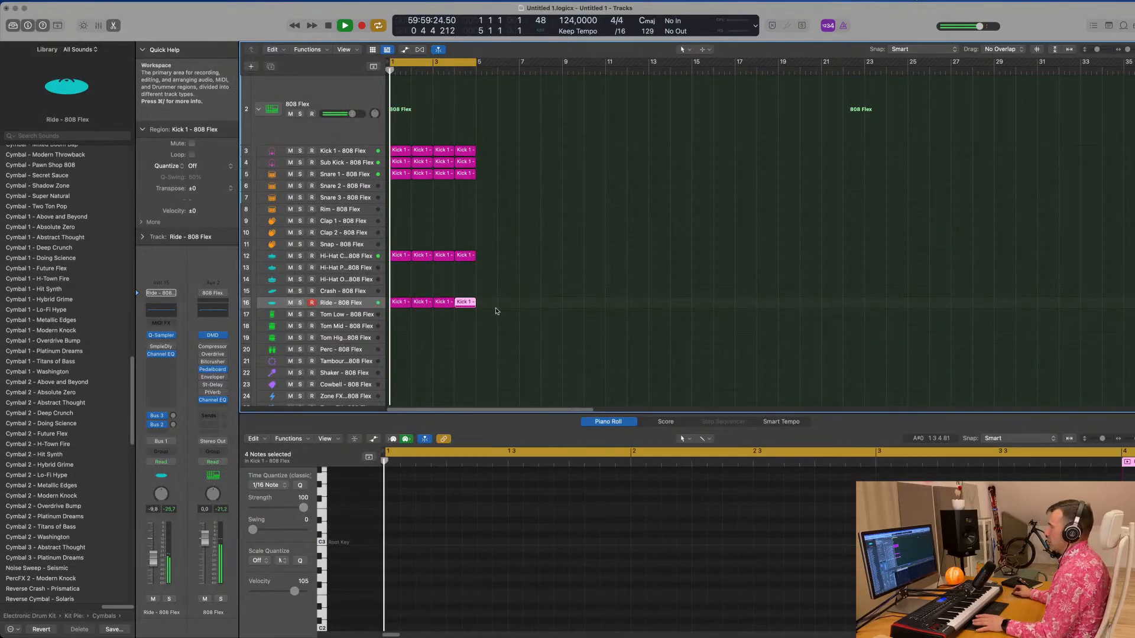
Step: In the Ride track's Quick Sampler, shorten the sample end to 0.887 s and extend the fade-out across its full length
left_click(347, 303)
key("space")
key("space")
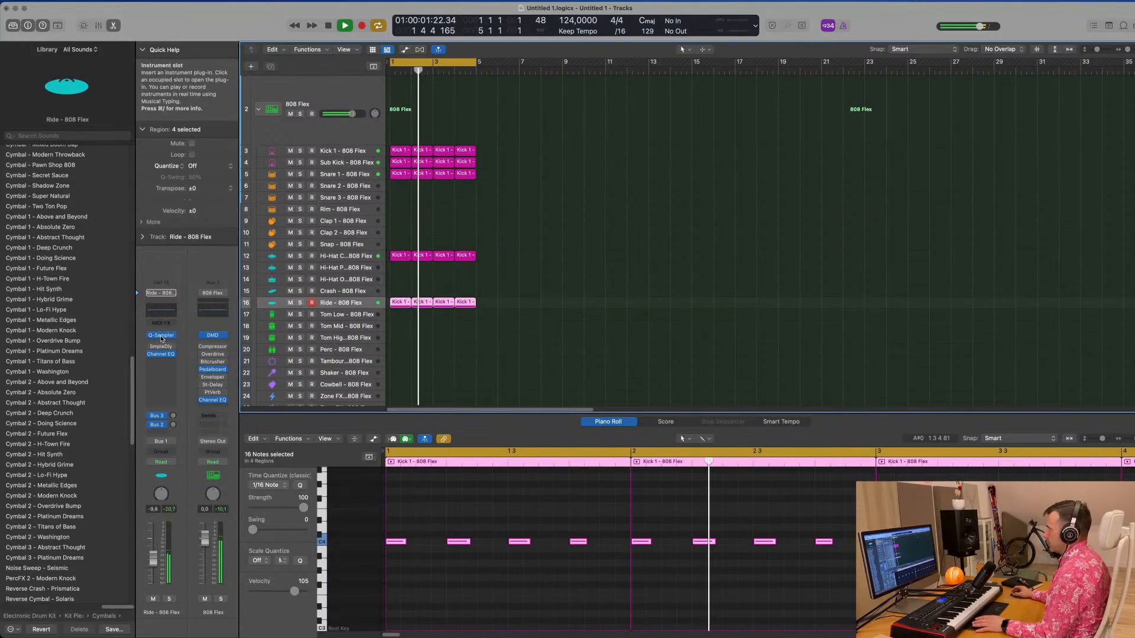
left_click(161, 336)
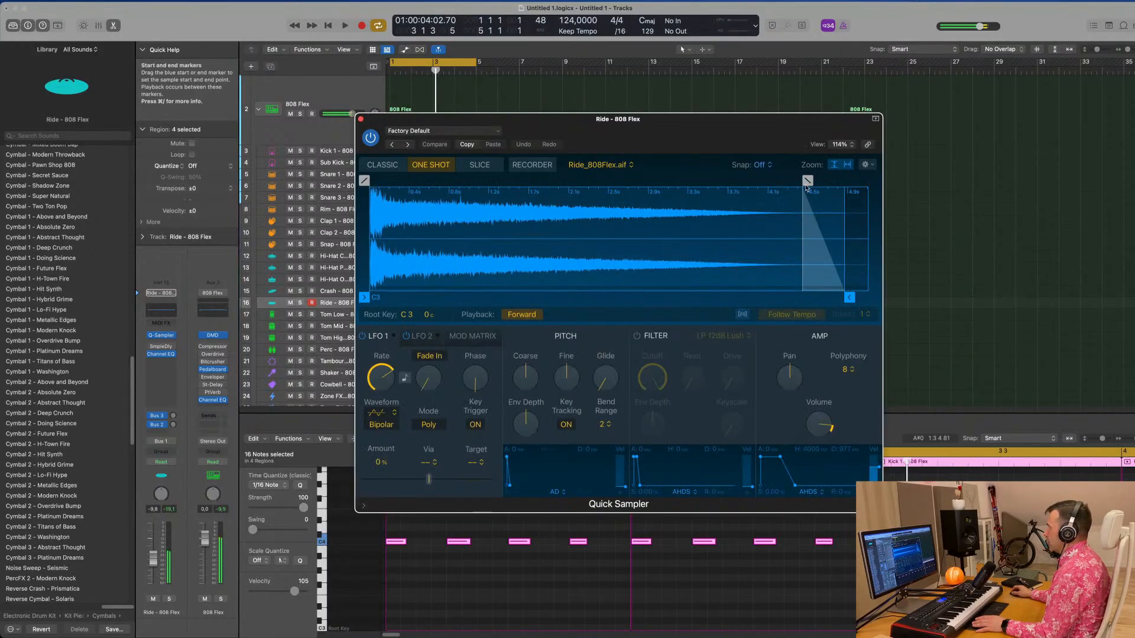
left_click_drag(808, 188, 416, 185)
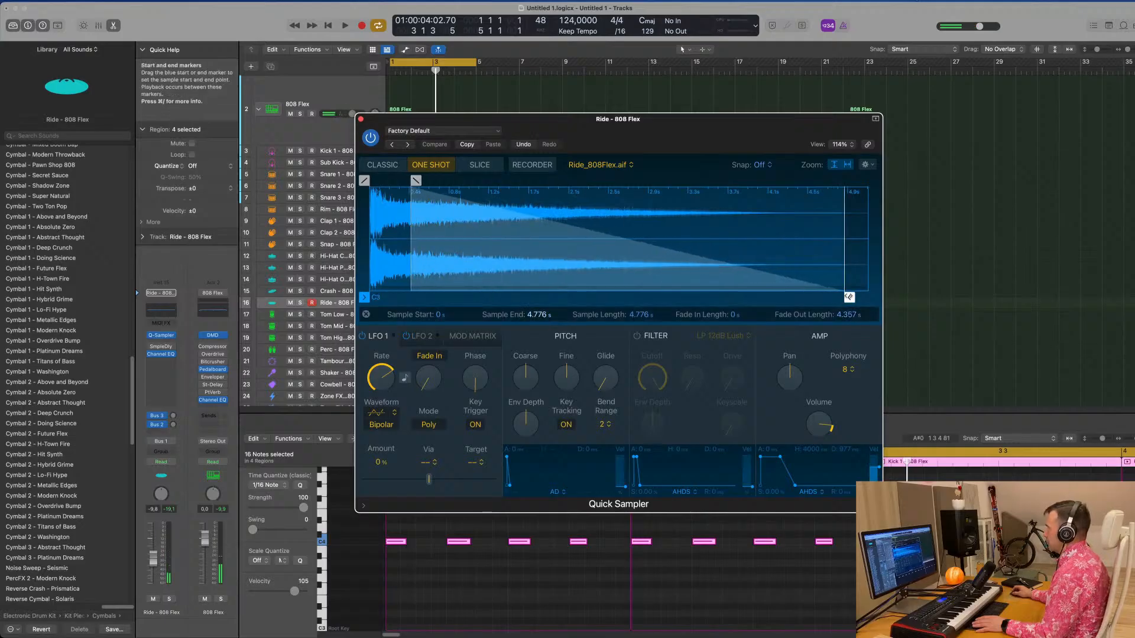
left_click_drag(834, 298, 455, 298)
key("space")
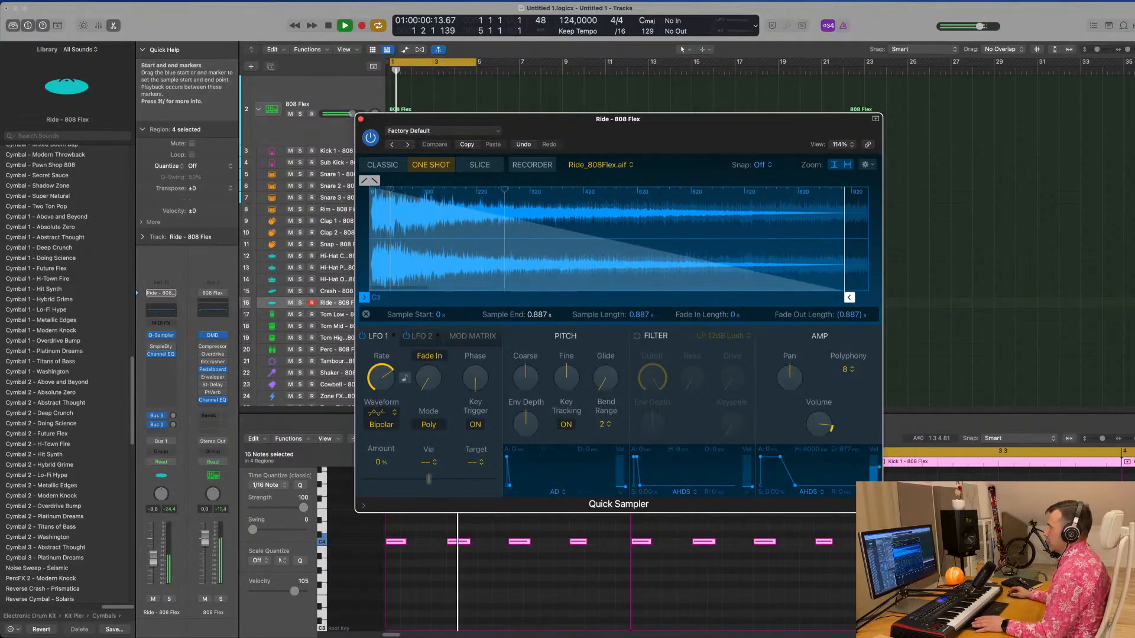
mouse_move(375, 181)
left_mouse_down()
mouse_move(464, 181)
mouse_move(374, 181)
left_mouse_up()
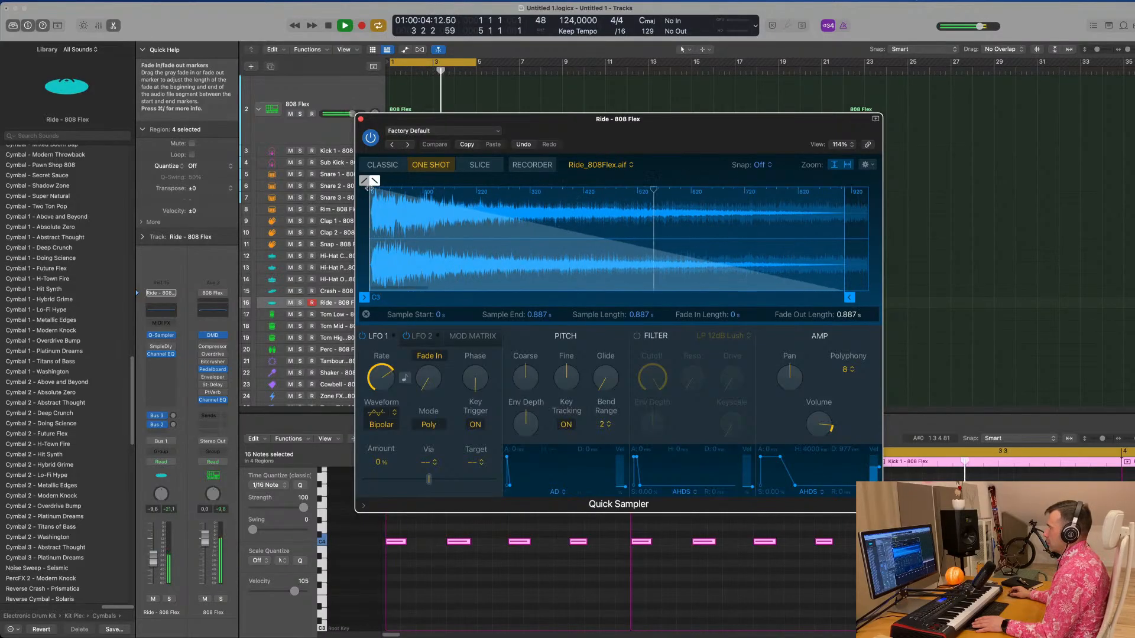
Step: Close the Ride's Quick Sampler and lower the Ride track volume to -12.4 dB
left_click_drag(378, 118, 292, 134)
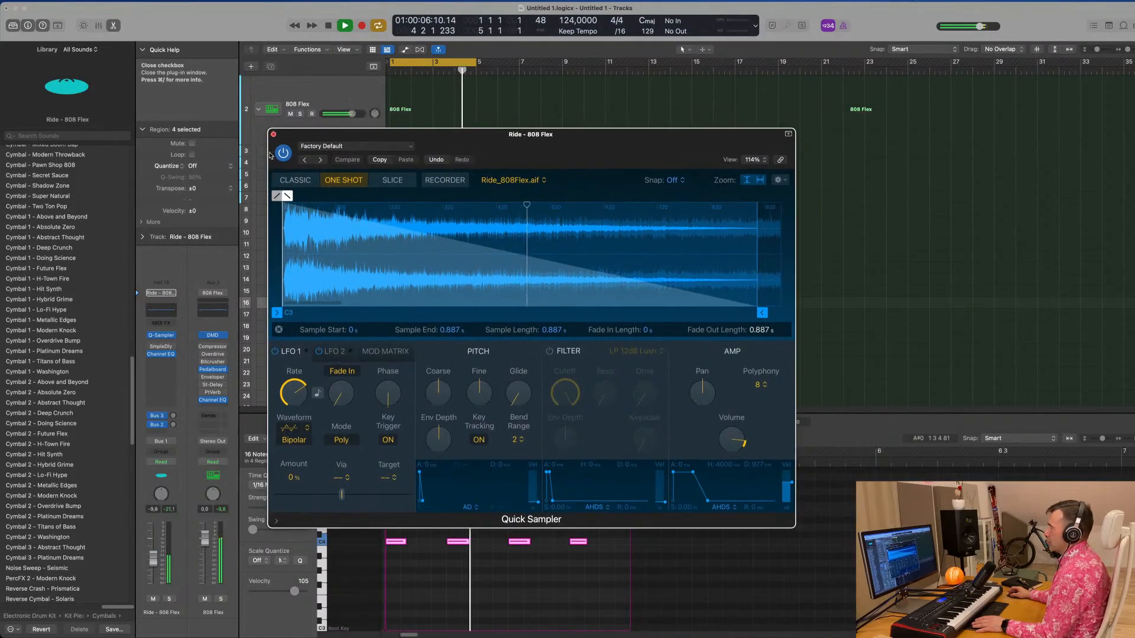
left_click(274, 134)
left_click_drag(152, 559, 153, 565)
Step: Name and color all regions in the arrangement by their tracks
scroll(520, 370, "down", 1)
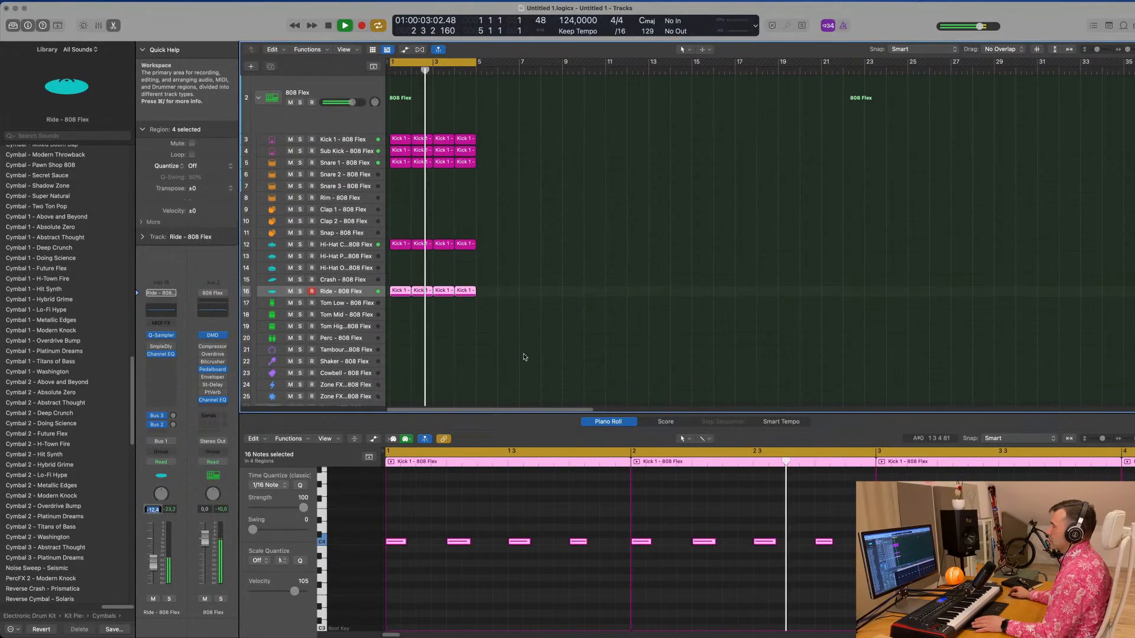
scroll(540, 220, "down", 1)
left_click(438, 172)
key("super+a")
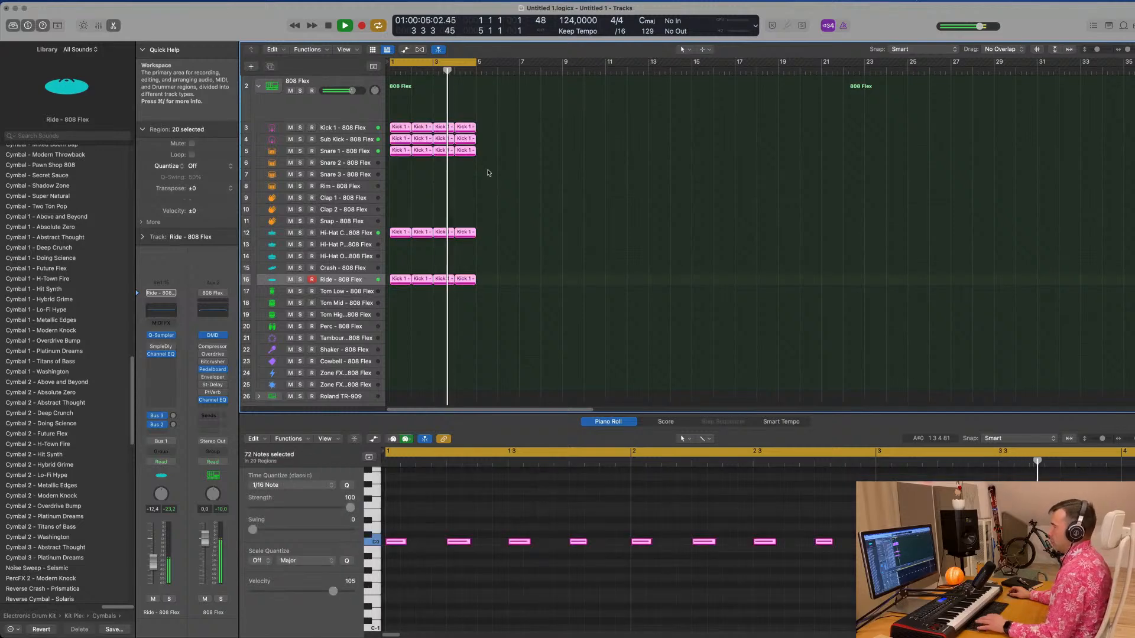
right_click(463, 155)
left_click(465, 159)
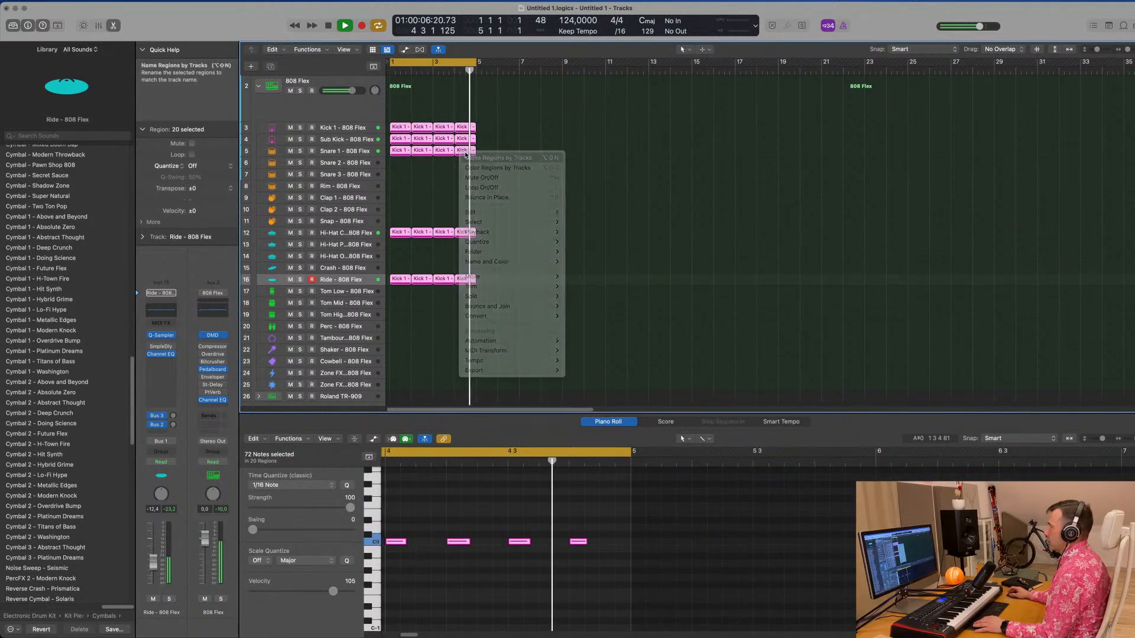
right_click(471, 154)
left_click(473, 168)
left_click(441, 187)
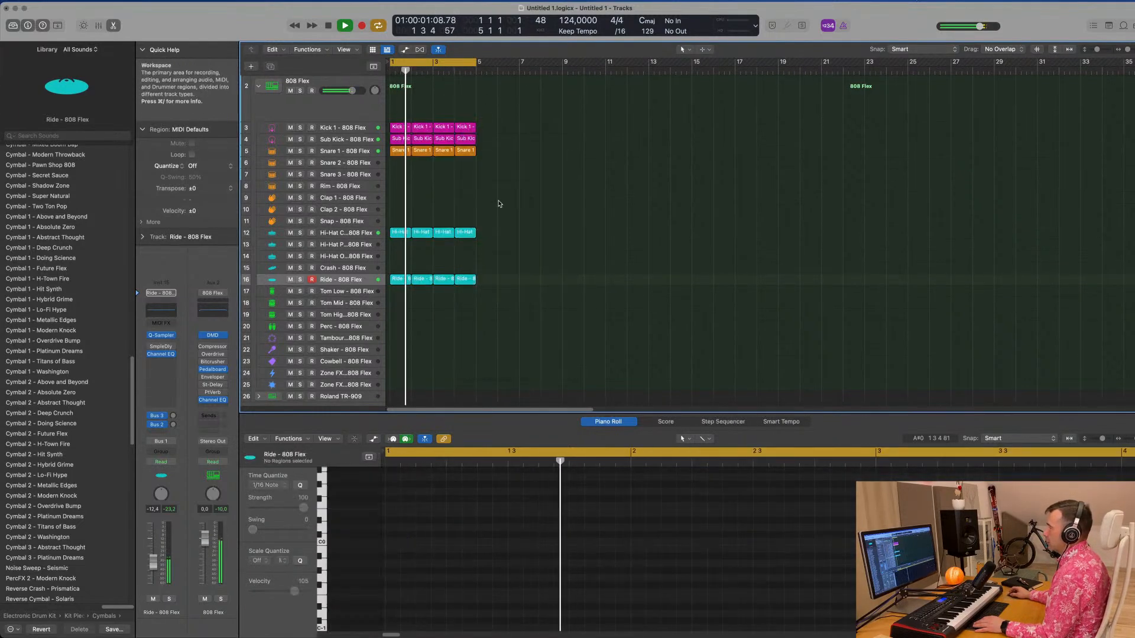
Step: Copy the first closed hi-hat region to the Tom Low track at bar 1 and delete its first three notes
scroll(506, 223, "down", 2)
left_click_drag(413, 207, 401, 269)
key("space")
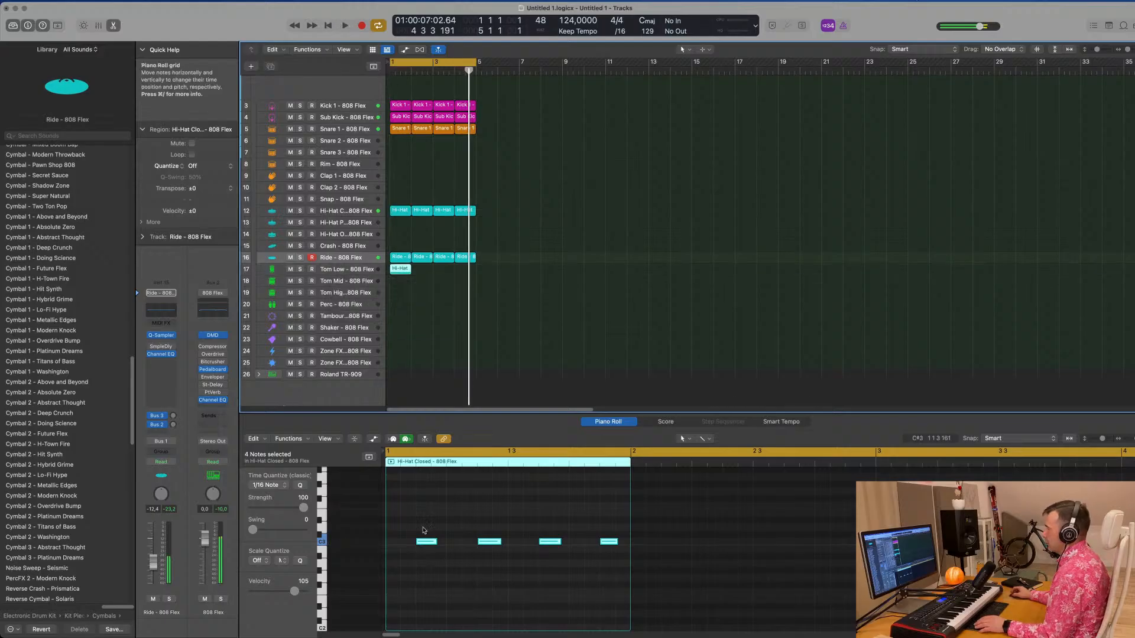
left_click_drag(418, 523, 553, 562)
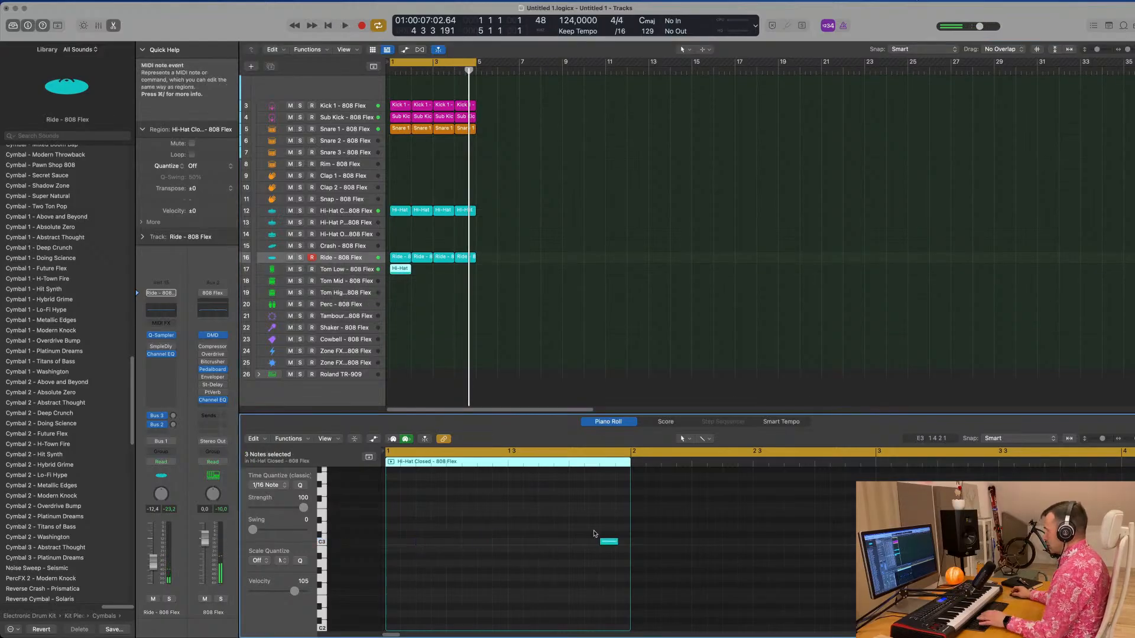
Step: Transpose the remaining Tom Low note down to C1 and check it in playback
left_click(609, 542)
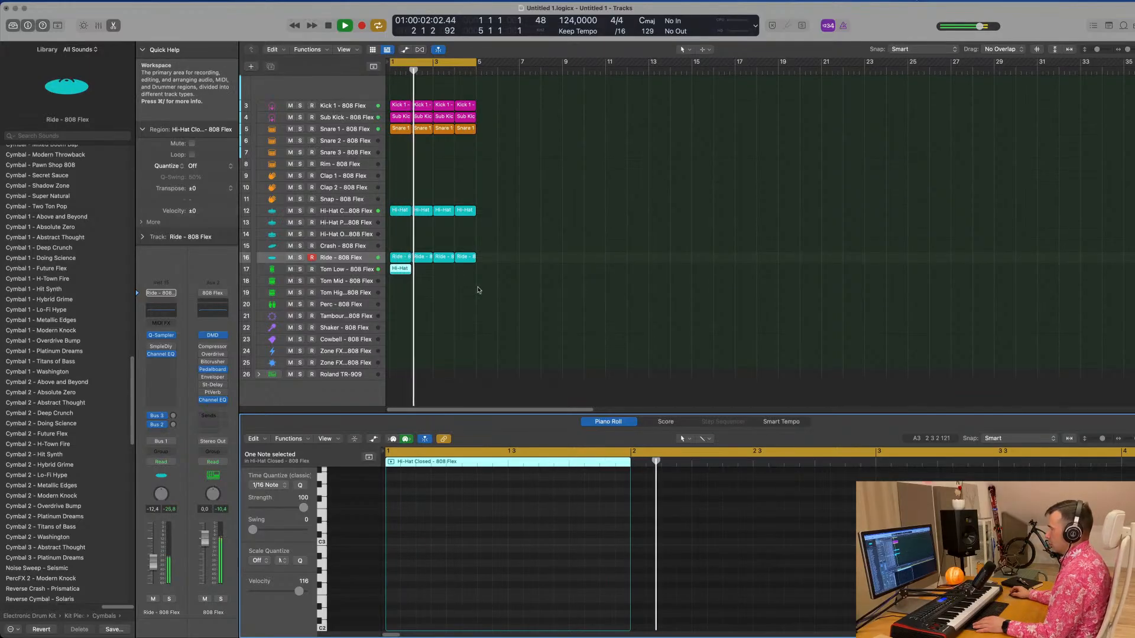
scroll(535, 589, "down", 5)
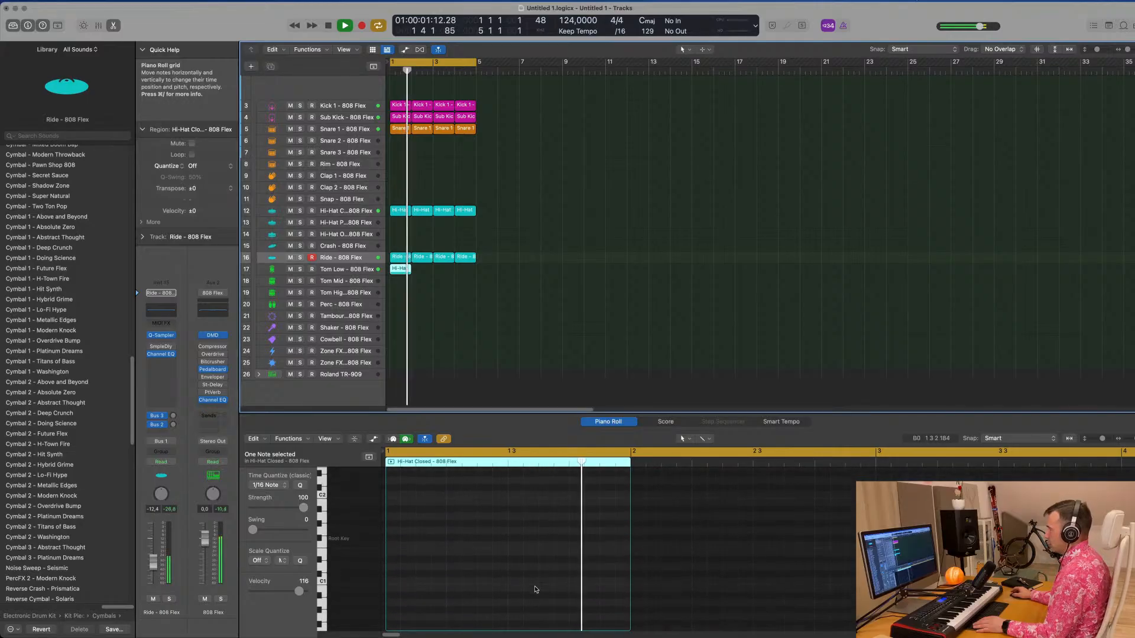
scroll(535, 590, "down", 3)
left_click_drag(547, 564, 639, 632)
key("space")
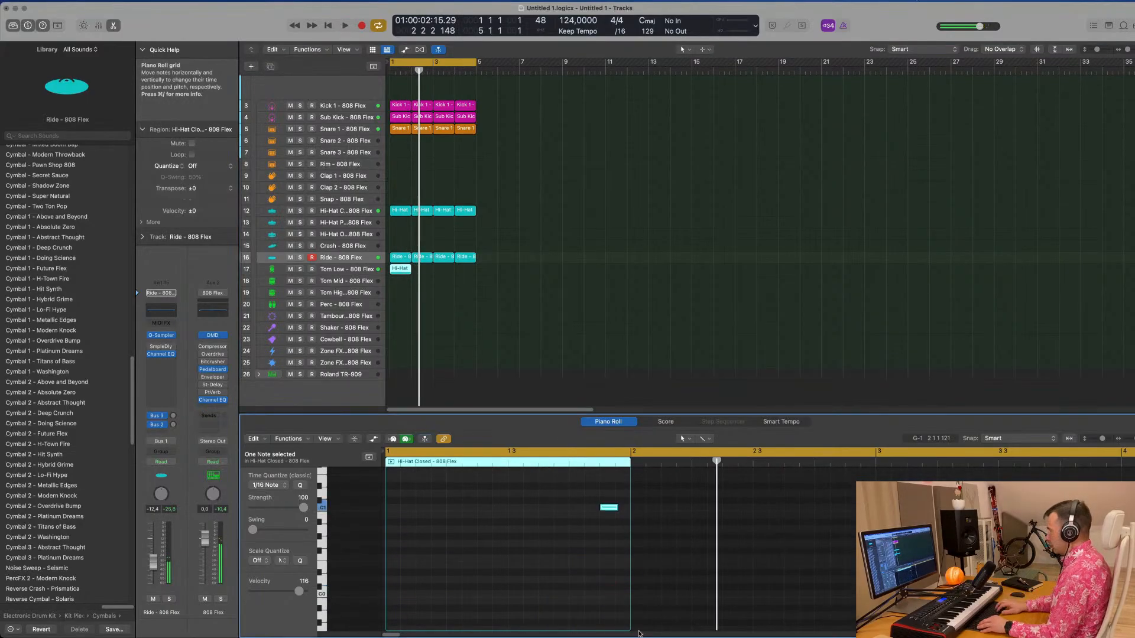
key("space")
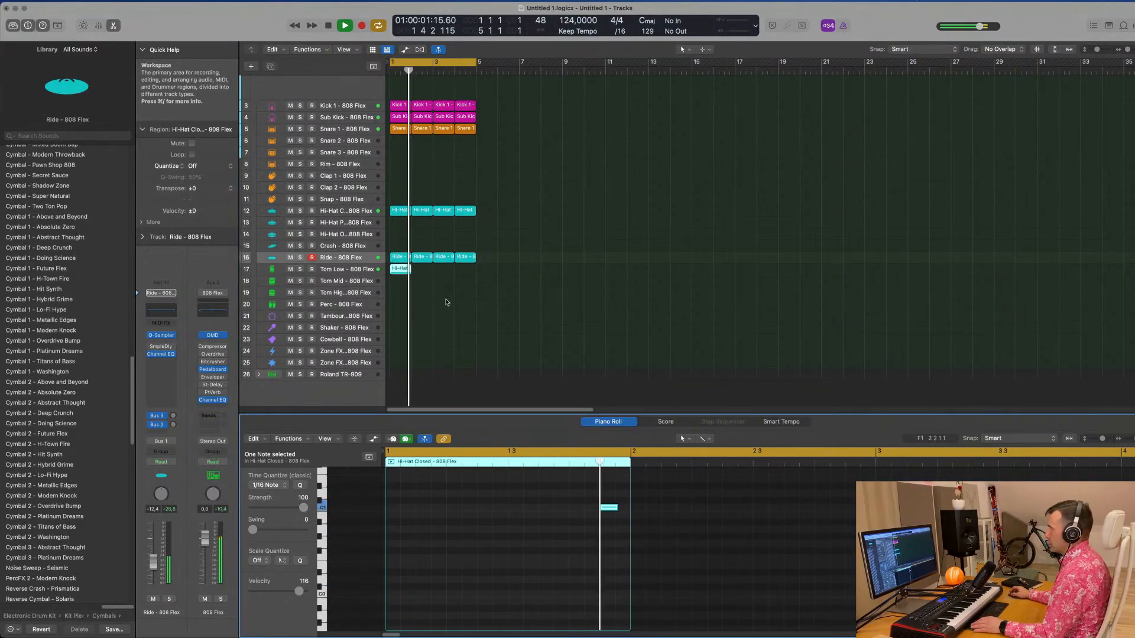
Step: Repeat the Tom Low region three times to fill four bars
left_click_drag(441, 275, 387, 271)
key("super+r")
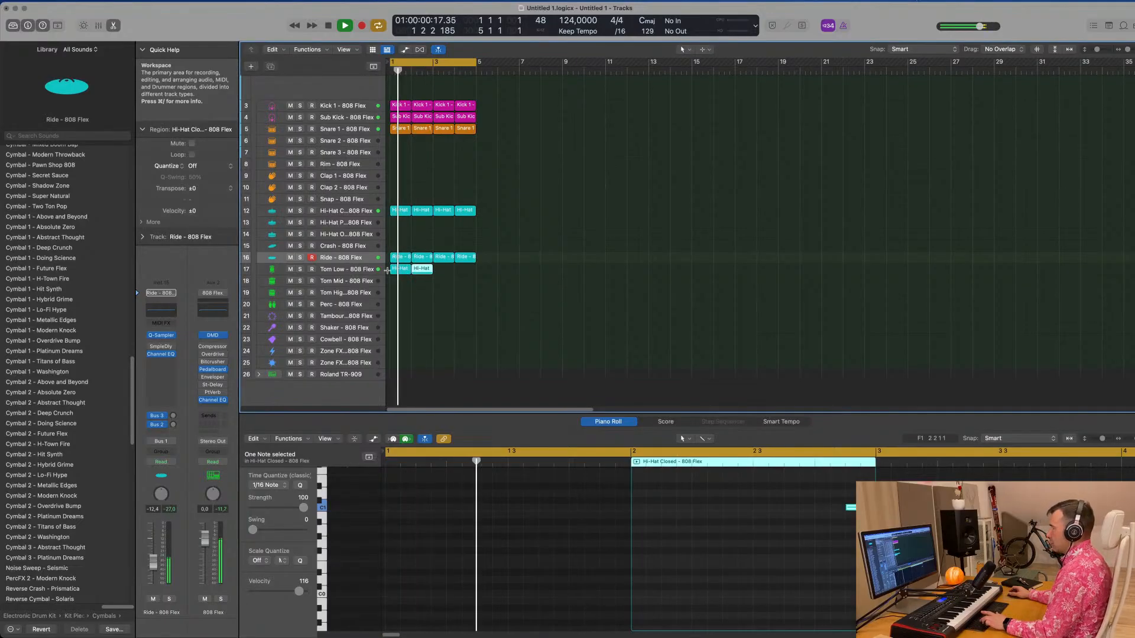
key("super+r")
key("super+r")
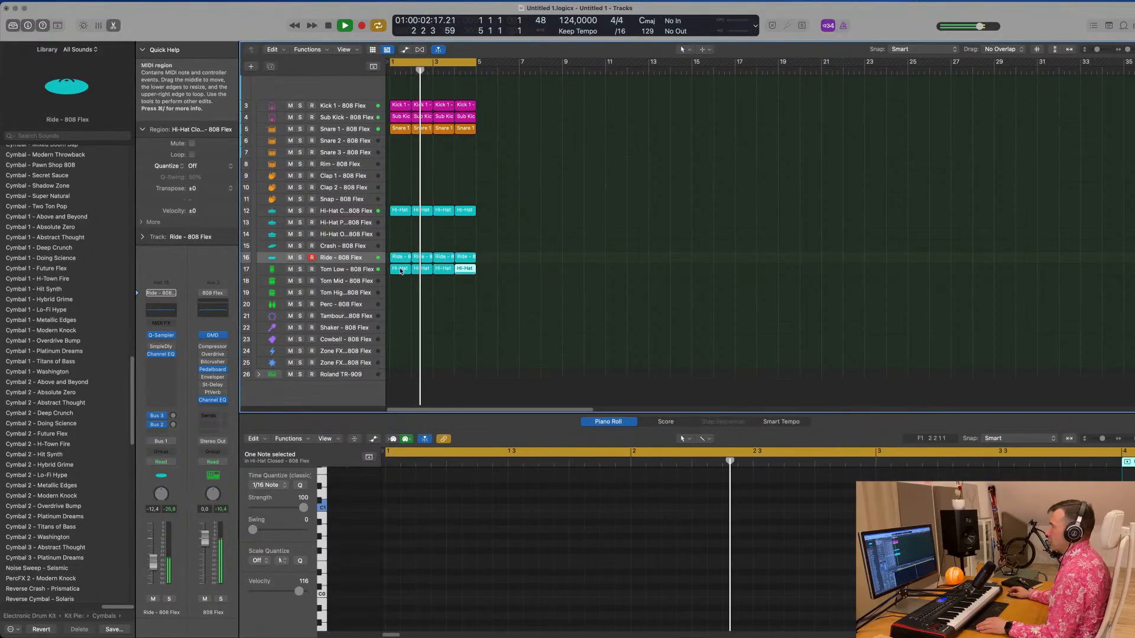
Step: Copy the first Tom Low region to the Tom Mid track, move its note to position 1 2 3 1, and audition it
left_click_drag(400, 271, 400, 282)
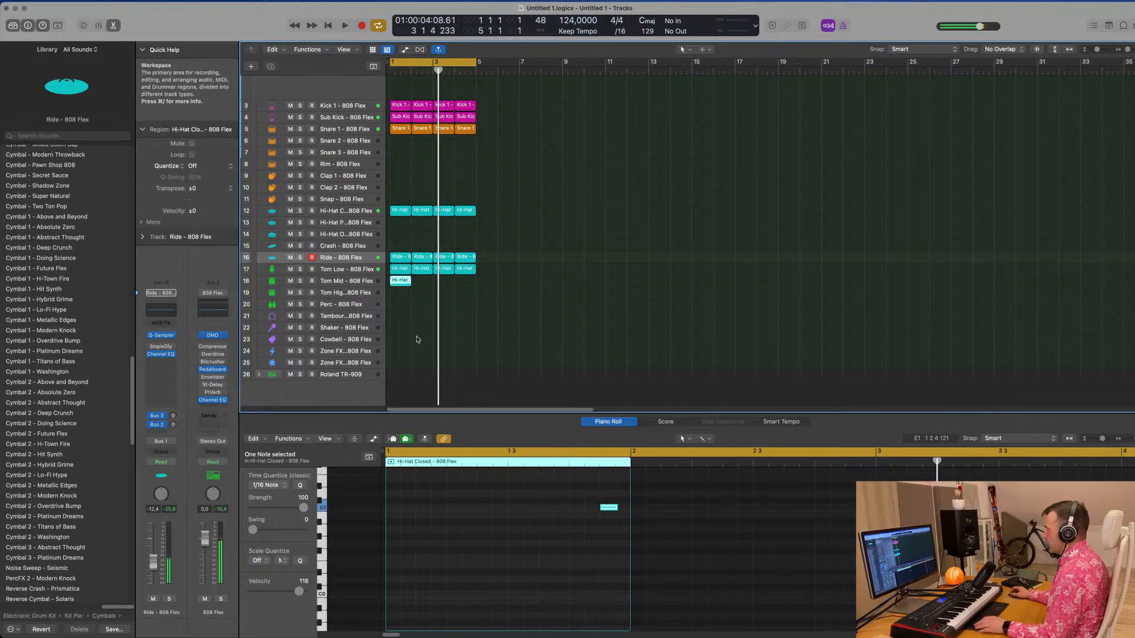
left_click_drag(571, 492, 606, 531)
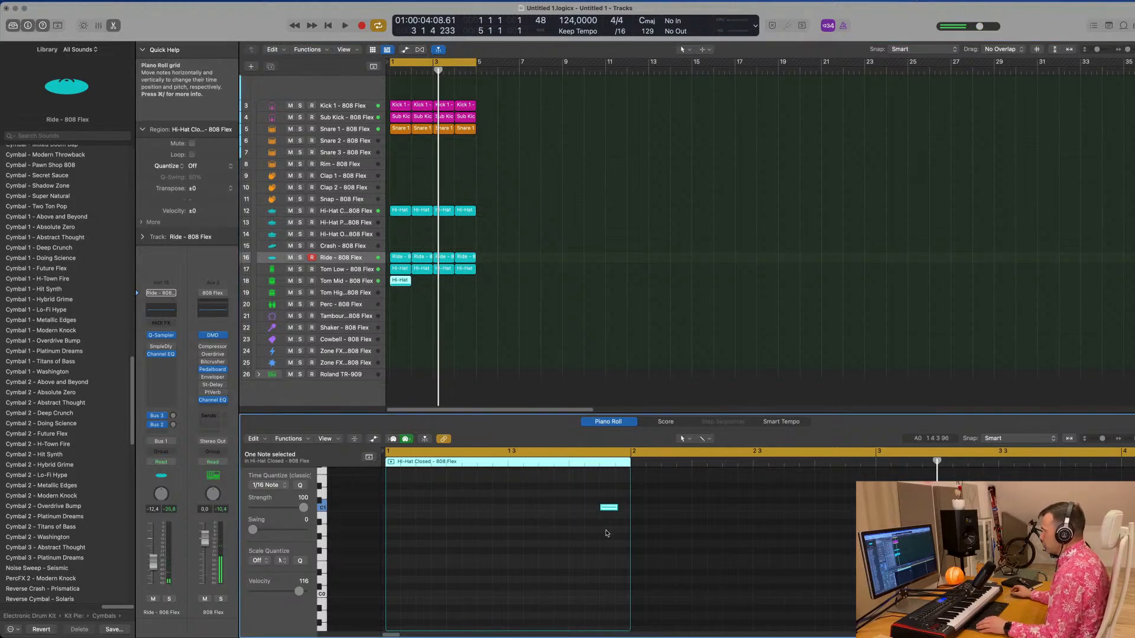
left_click_drag(606, 510, 508, 511)
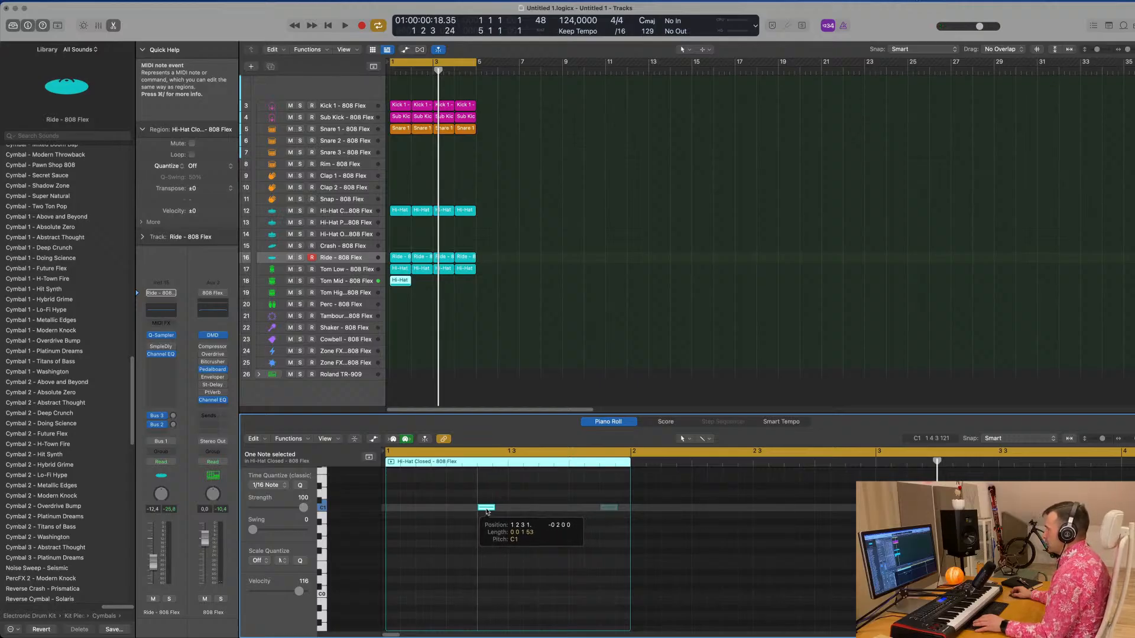
left_click_drag(487, 512, 487, 512)
key("space")
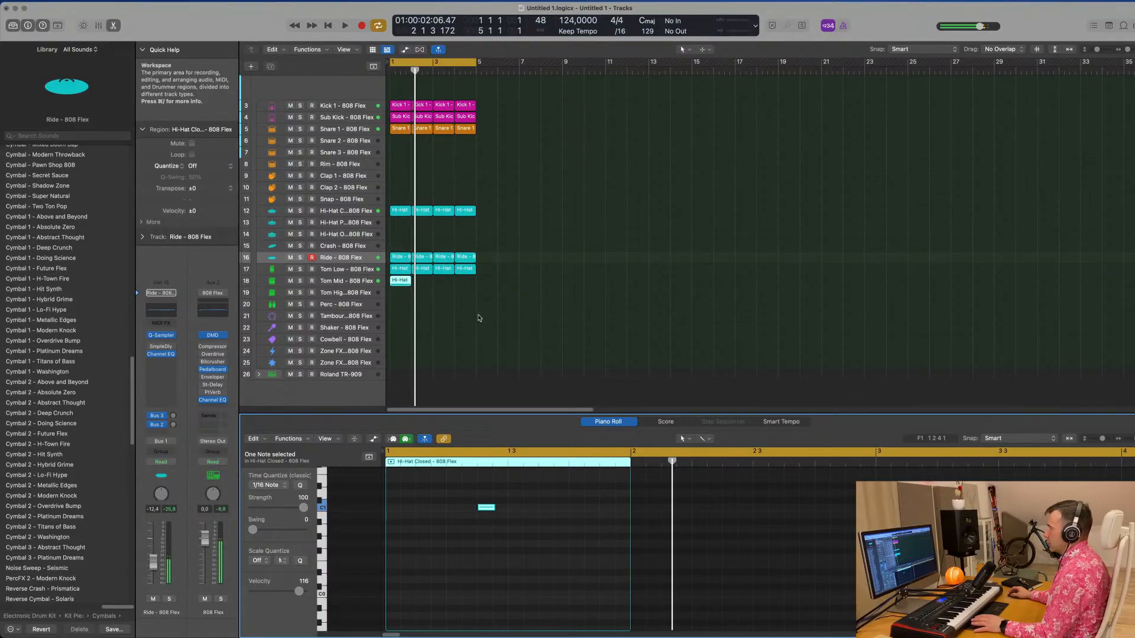
key("space")
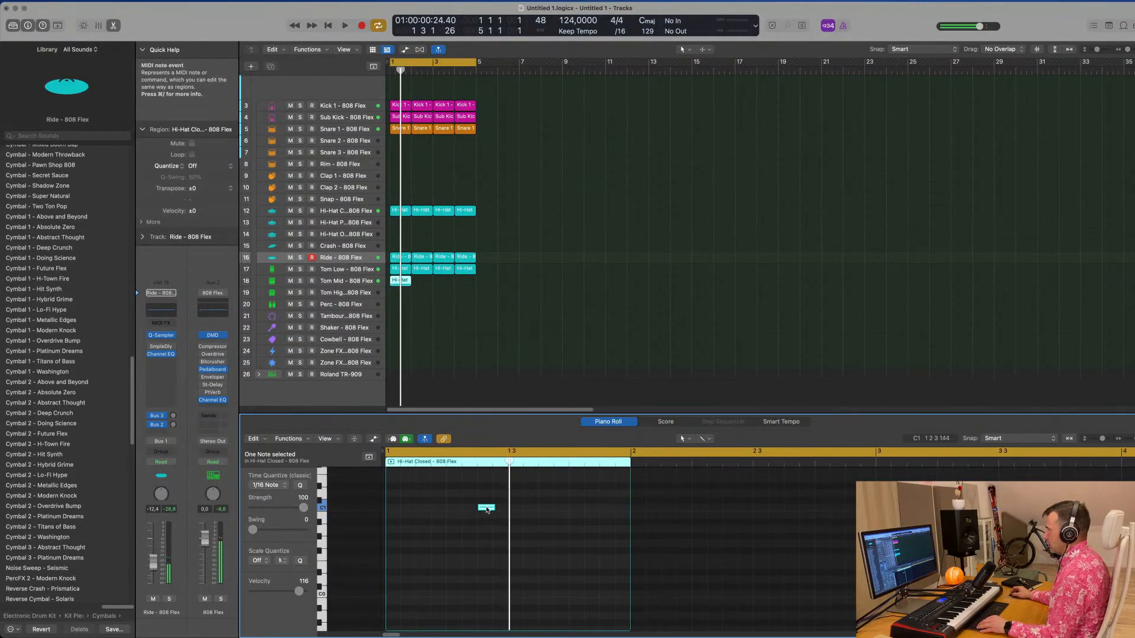
Step: Duplicate the Tom Mid note three sixteenths later in bar 1 and play the groove
left_click_drag(498, 511, 530, 509)
key("space")
left_click(494, 316)
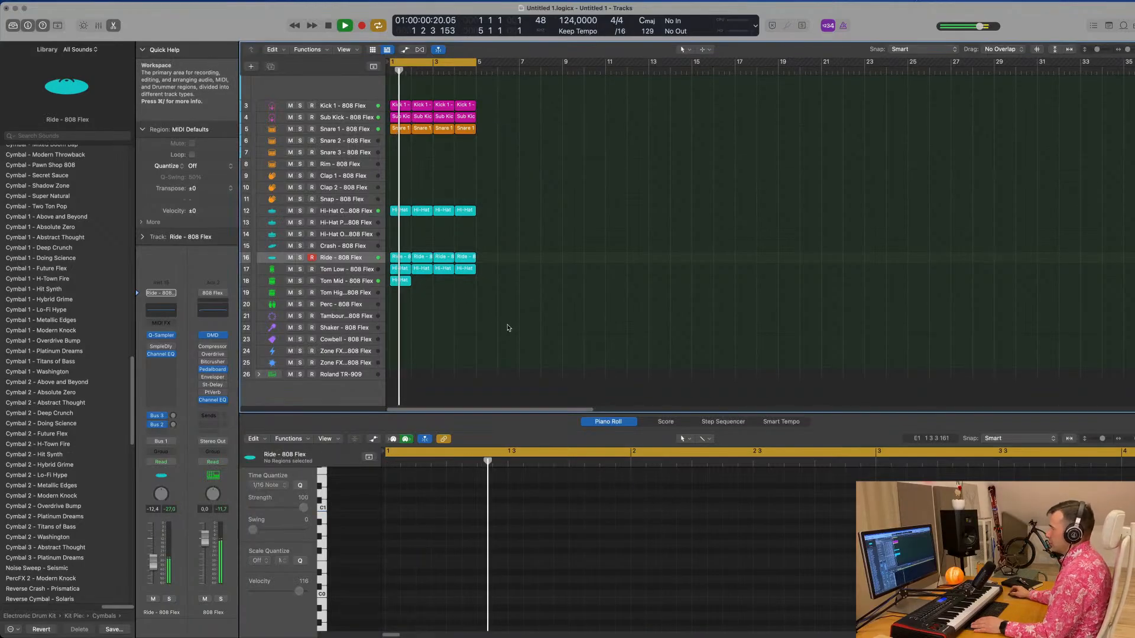
Step: Transpose both Tom Mid notes up an octave and lower the Tom Mid track volume to -15.0 dB
left_click(401, 280)
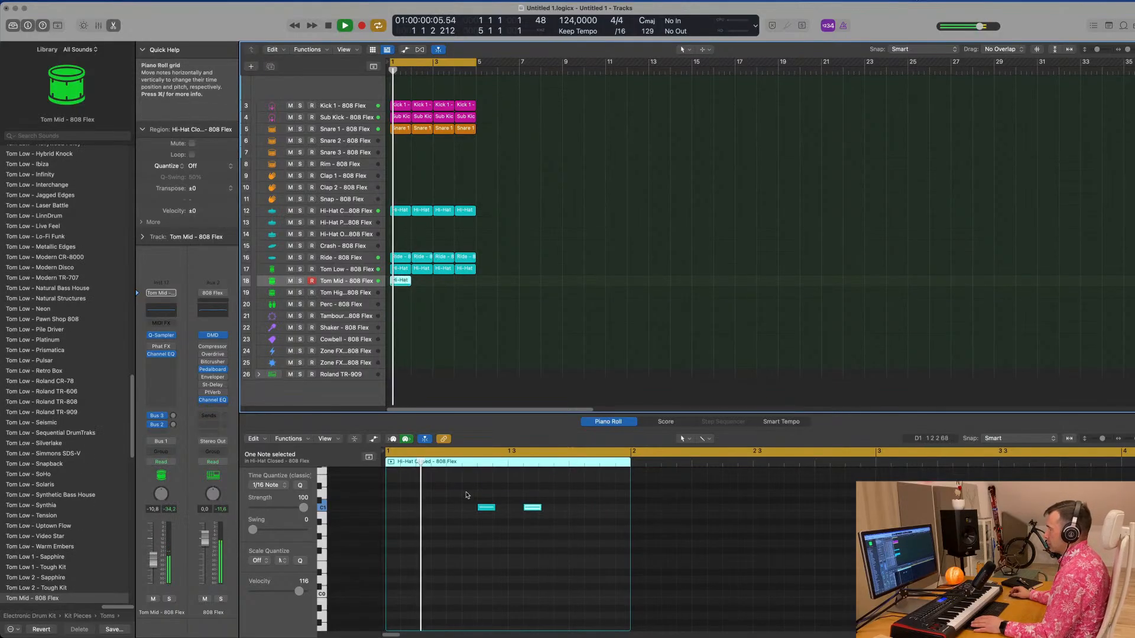
left_click_drag(465, 493, 557, 523)
key("space")
key("alt+shift+Up")
key("space")
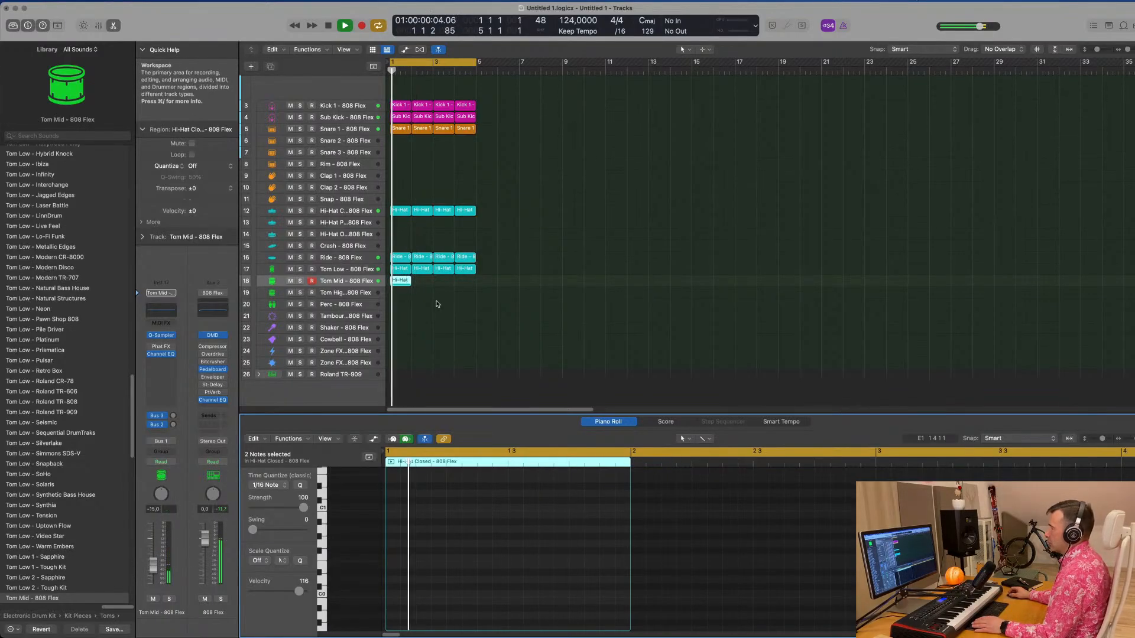
Step: Repeat the Tom Mid region three times to fill four bars, and select all regions on the Tom Mid track
left_click_drag(436, 300, 399, 283)
key("super+r")
key("super+r")
key("super+r")
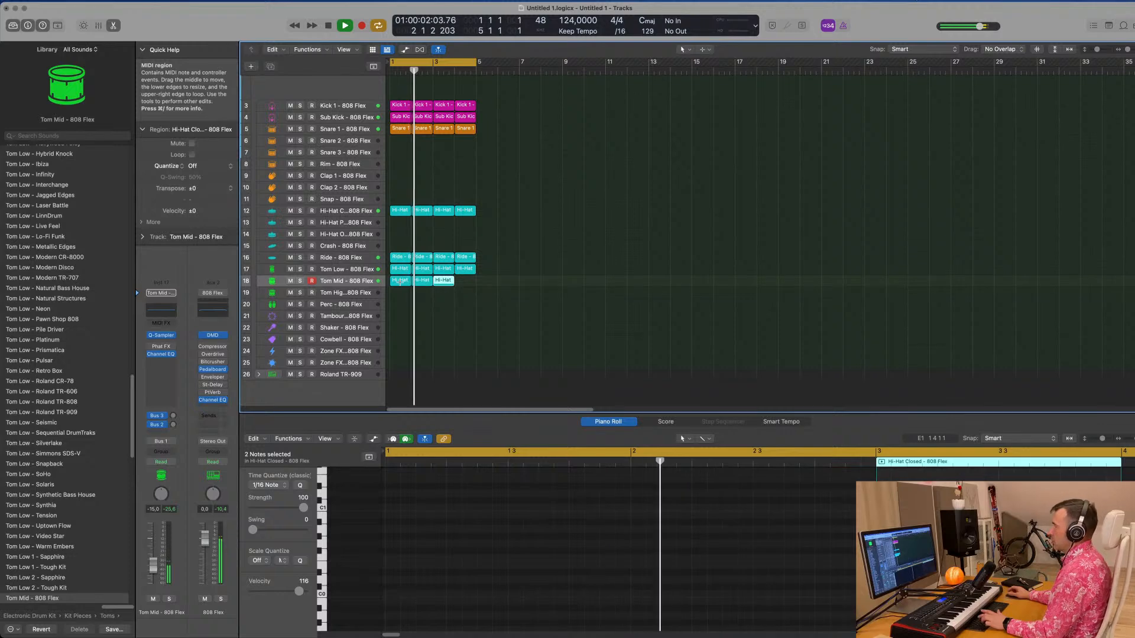
left_click(530, 324, "ctrl+alt")
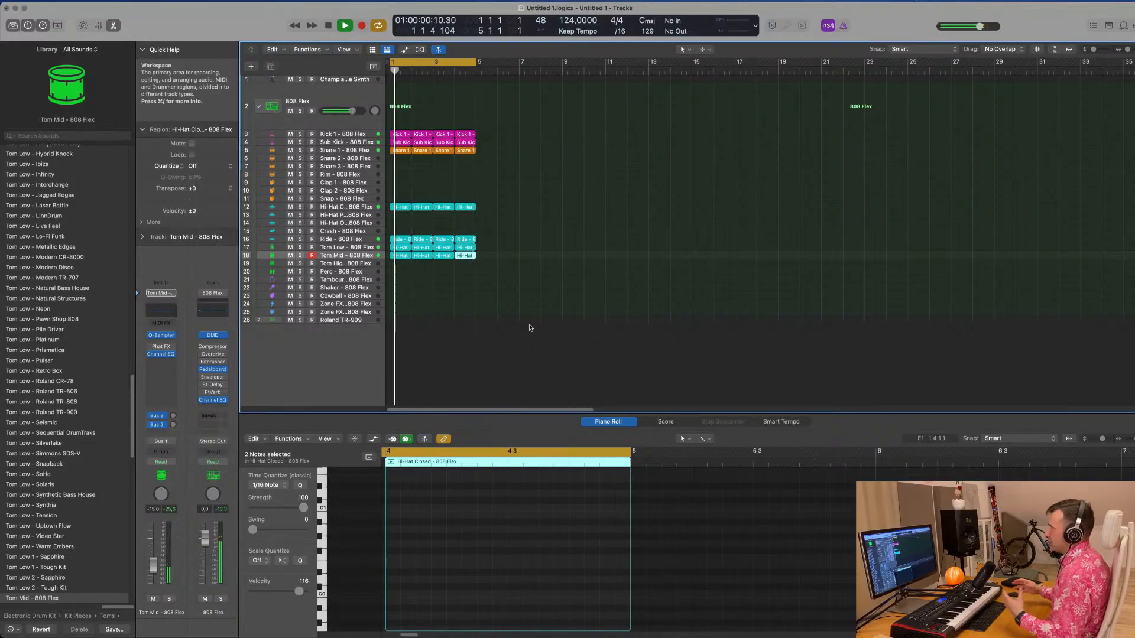
left_click(478, 308)
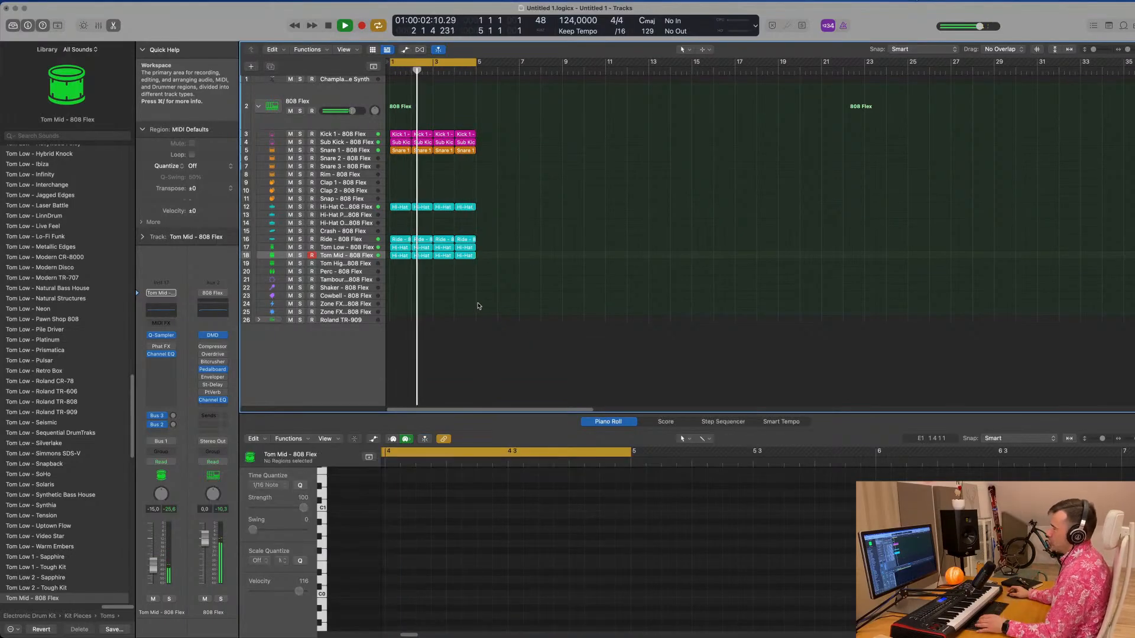
left_click(356, 256)
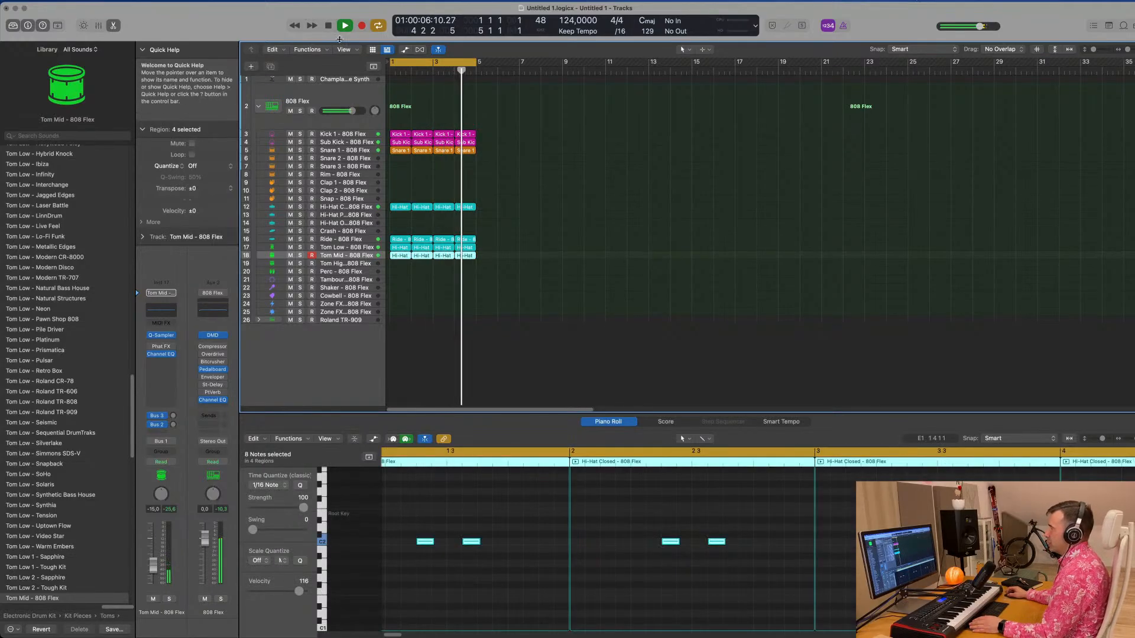
Step: Show the toolbar and keep Track Zoom on so the selected track is enlarged
left_click(57, 26)
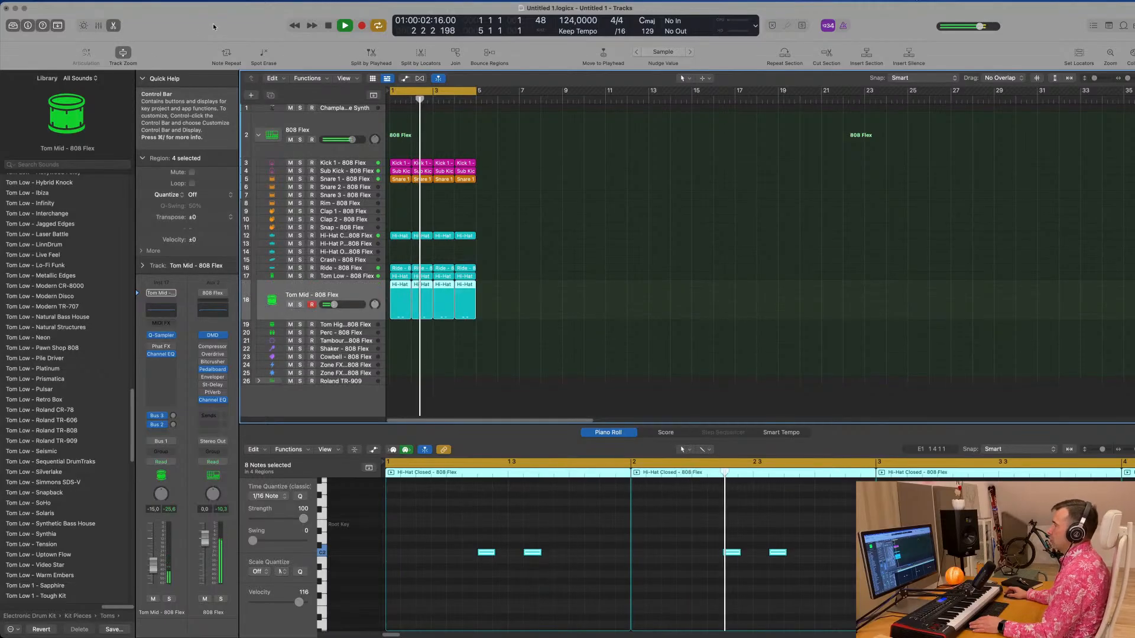
left_click(123, 53)
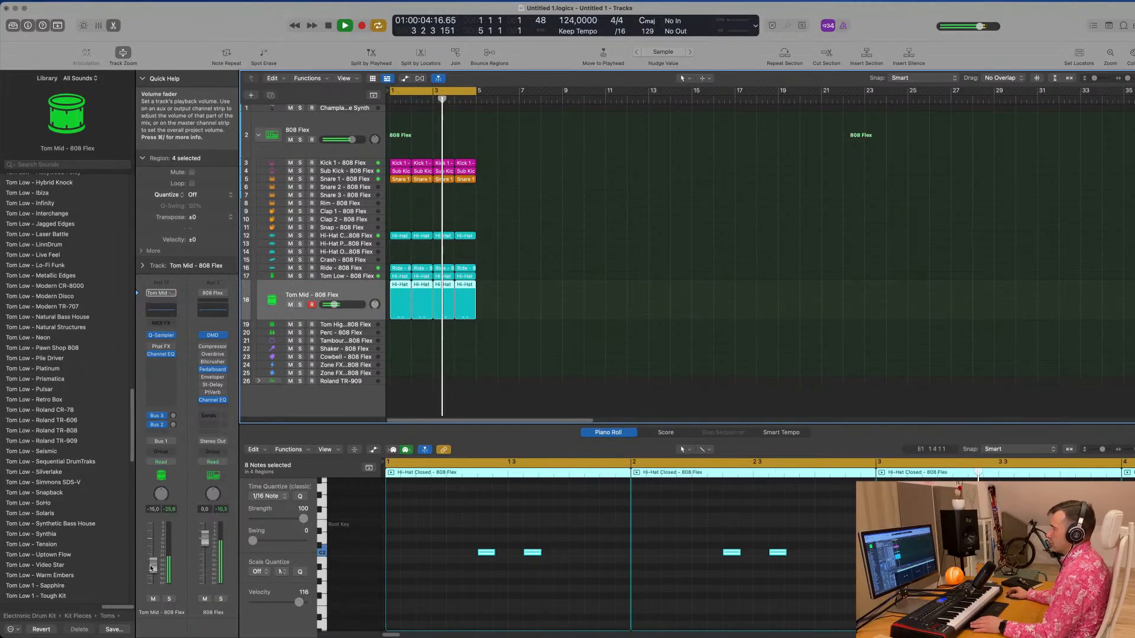
Step: Lower the Tom Mid volume to -15.6 dB, raise its Bus 2 delay send, and deselect the regions
left_click(175, 417)
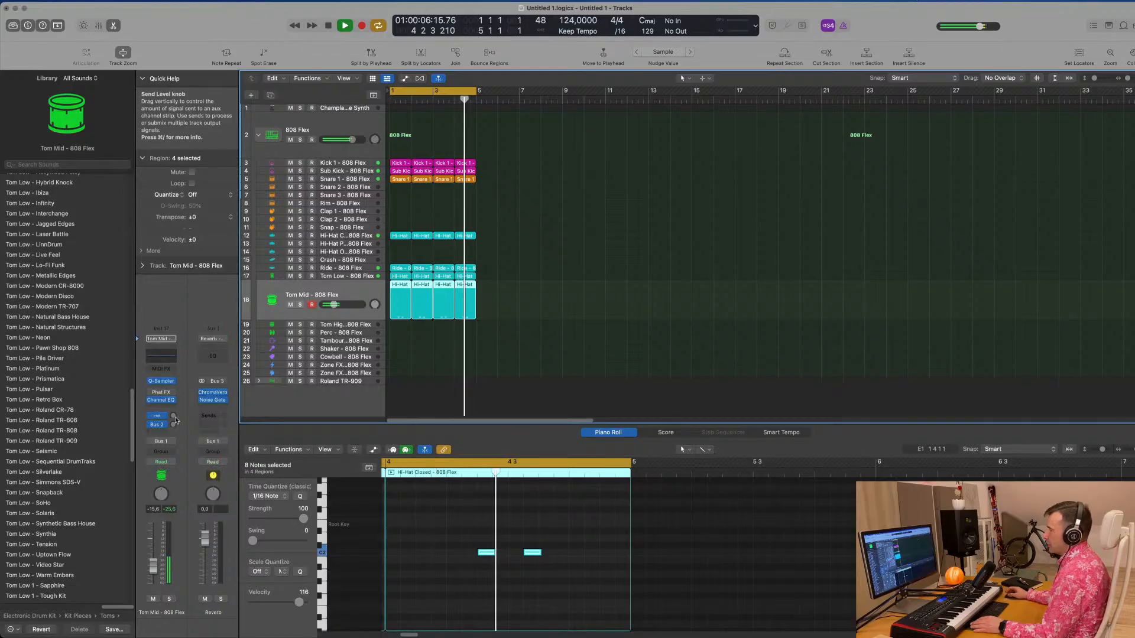
left_click_drag(173, 424, 171, 433)
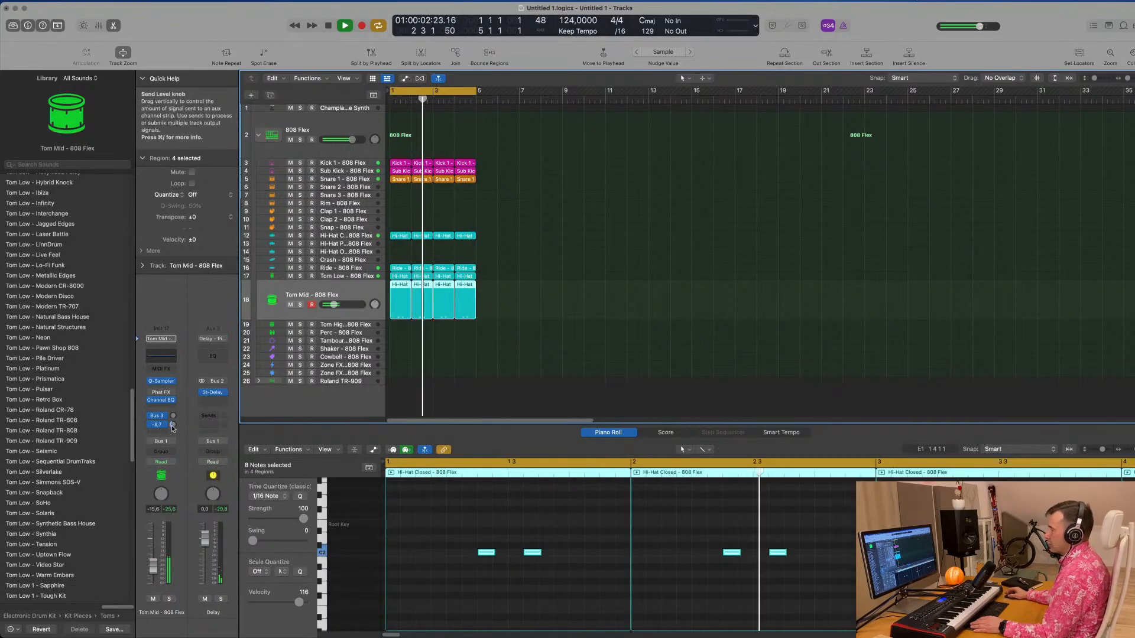
scroll(565, 330, "down", 1)
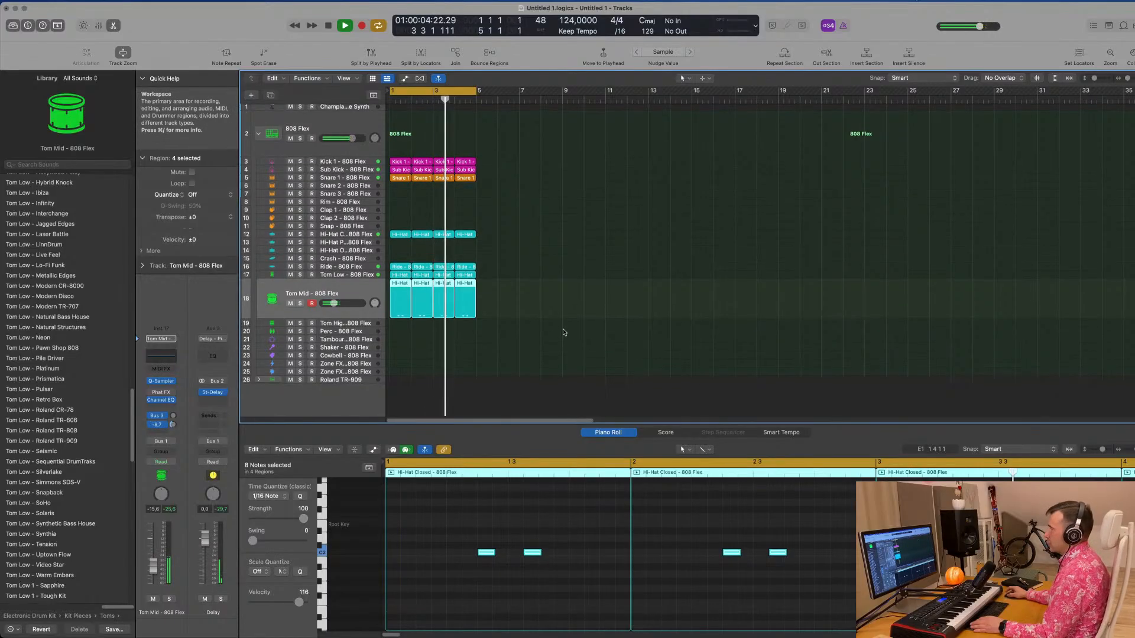
left_click(569, 330)
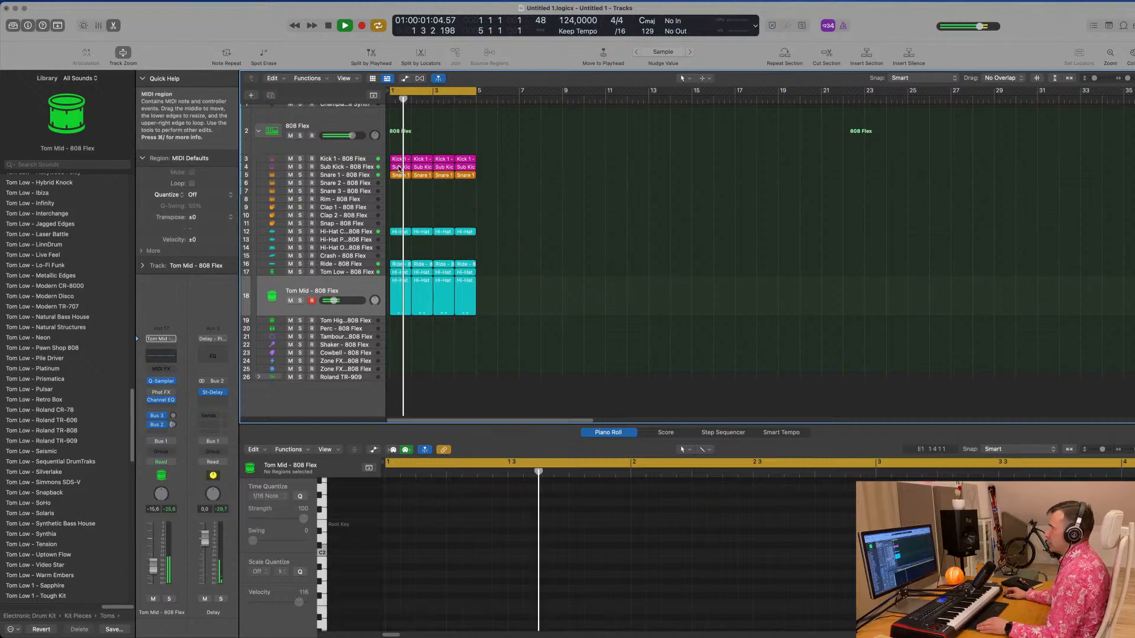
Step: Copy the first Sub Kick region to the Tambourine track at bar 1 and audition it
left_click(400, 167)
left_click_drag(400, 169, 395, 338)
key("space")
key("space")
key("space")
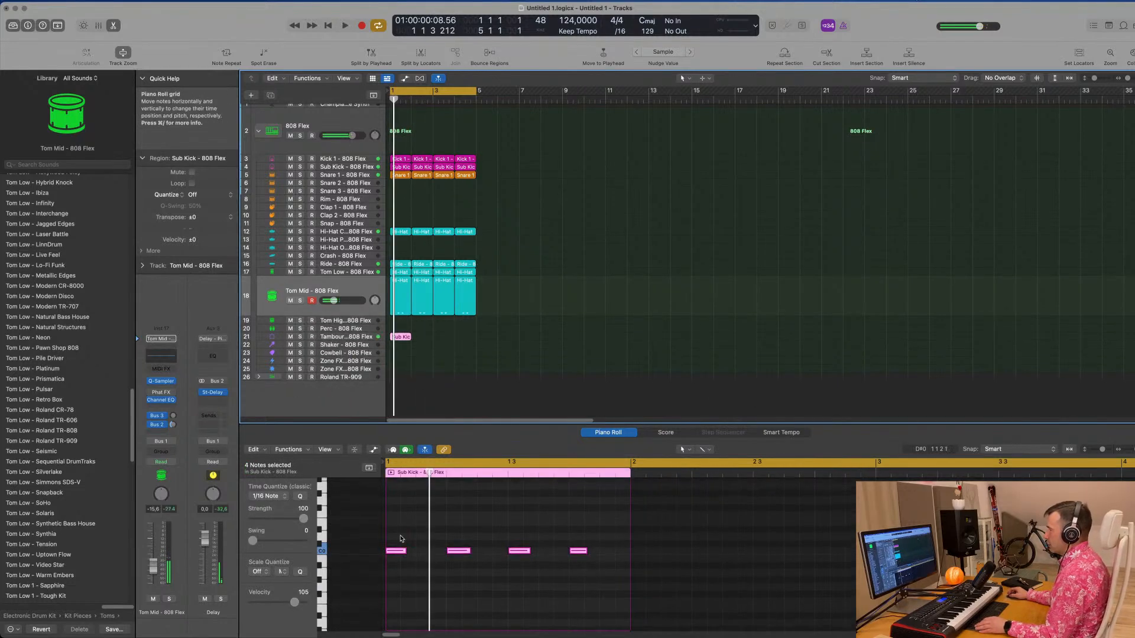
Step: Transpose the four notes of the Tambourine region up to C3 and play the groove
left_click_drag(400, 538, 568, 575)
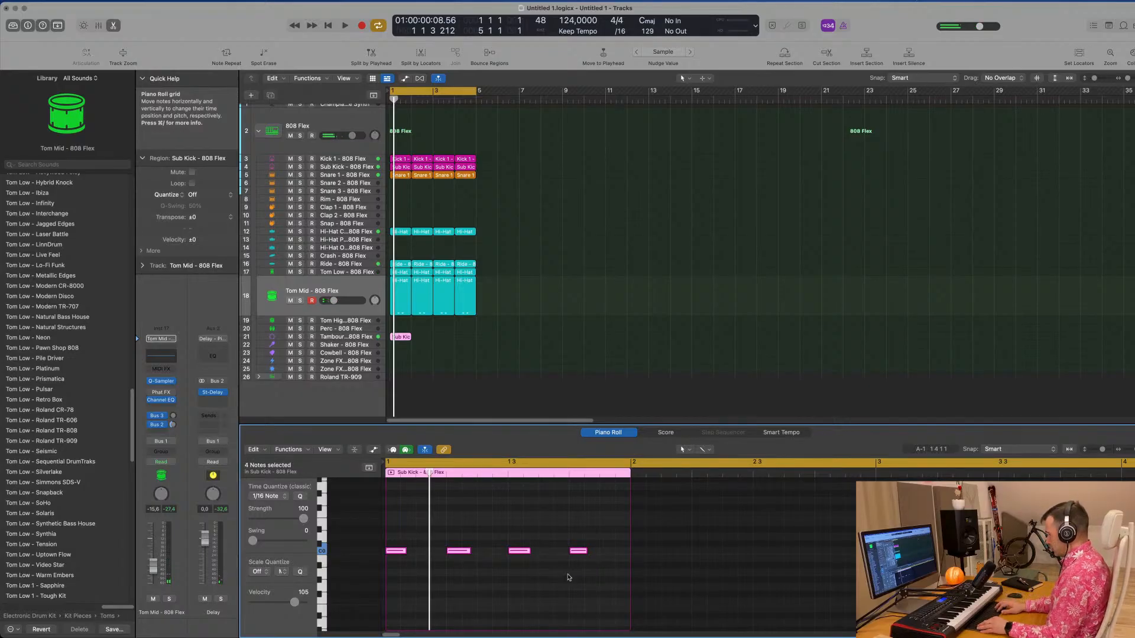
key("space")
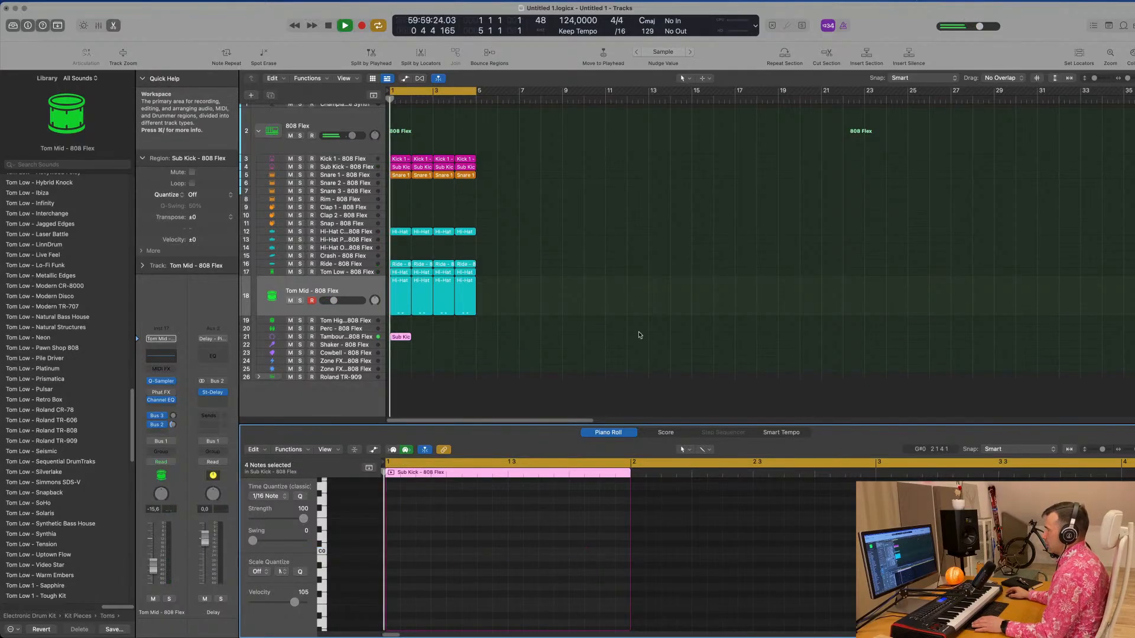
scroll(501, 527, "up", 8)
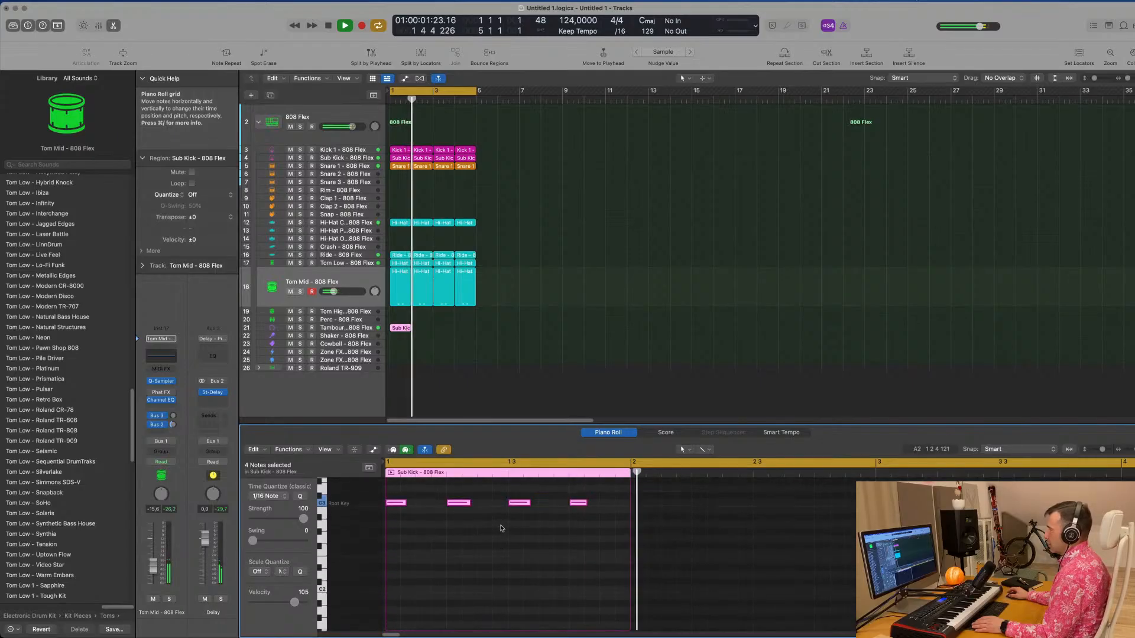
key("space")
Step: Duplicate the four Tambourine notes an eighth note later so hits fall on every eighth, and play the result
left_click_drag(597, 555, 431, 569)
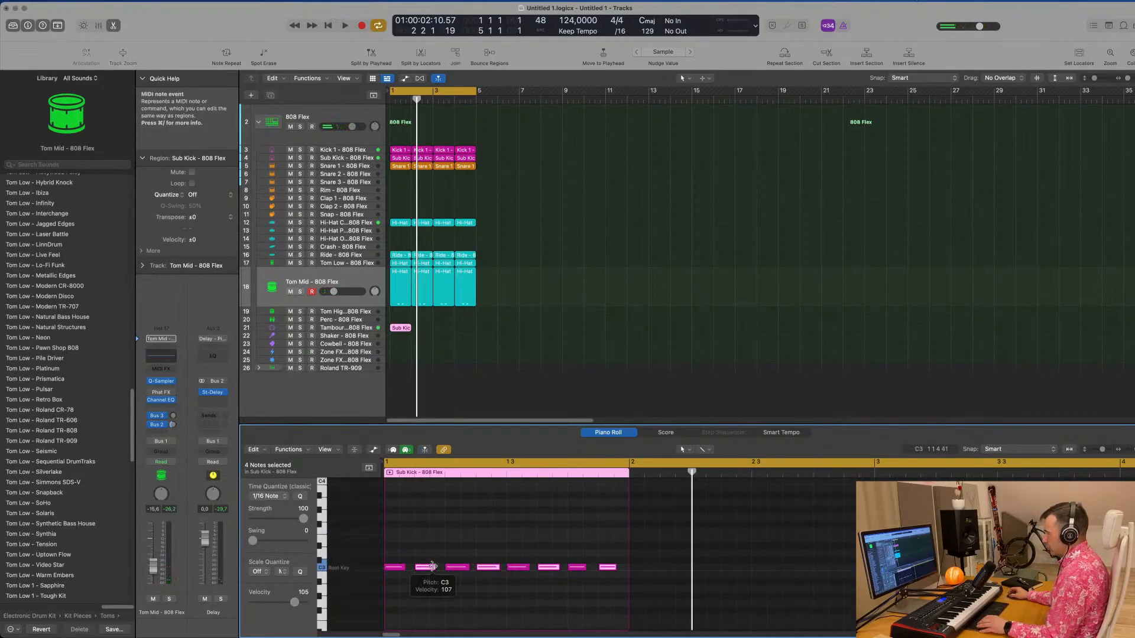
key("space")
key("space")
Step: Lower the Tambourine track volume to -24.0 dB and add a small amount of its Bus 2 delay send
left_click(343, 328)
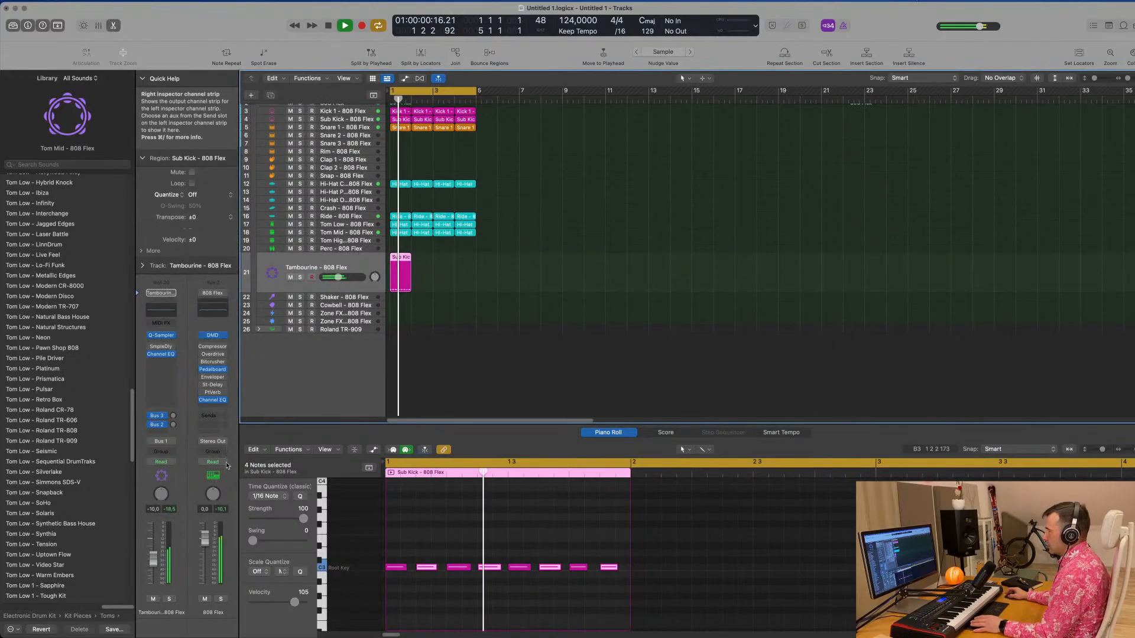
key("space")
key("space")
left_click_drag(155, 567, 155, 571)
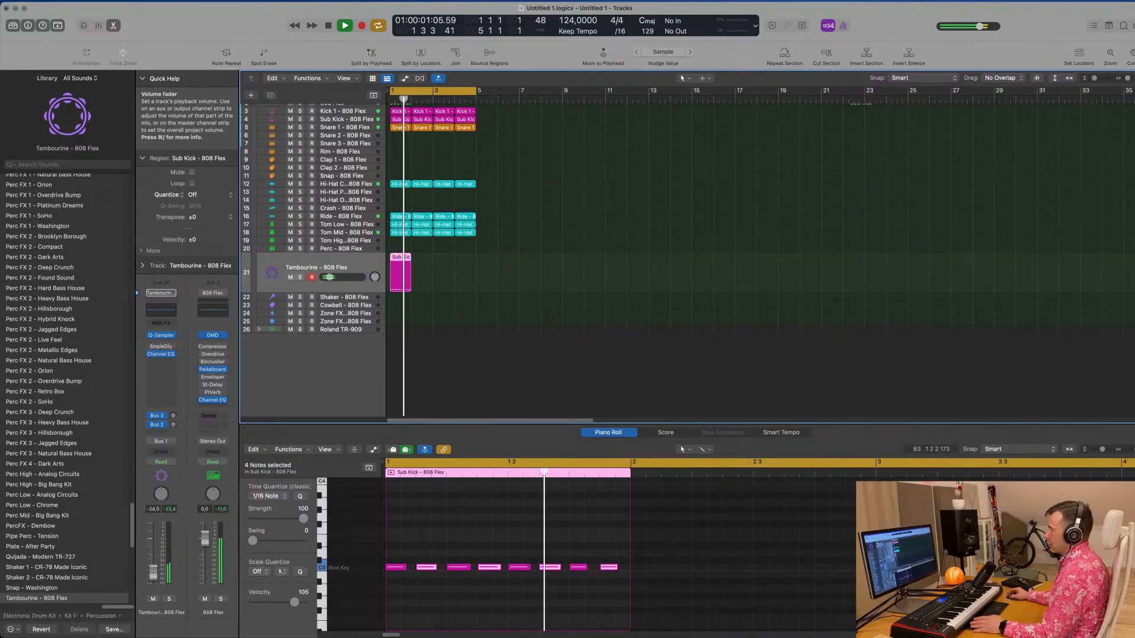
left_click_drag(173, 425, 173, 421)
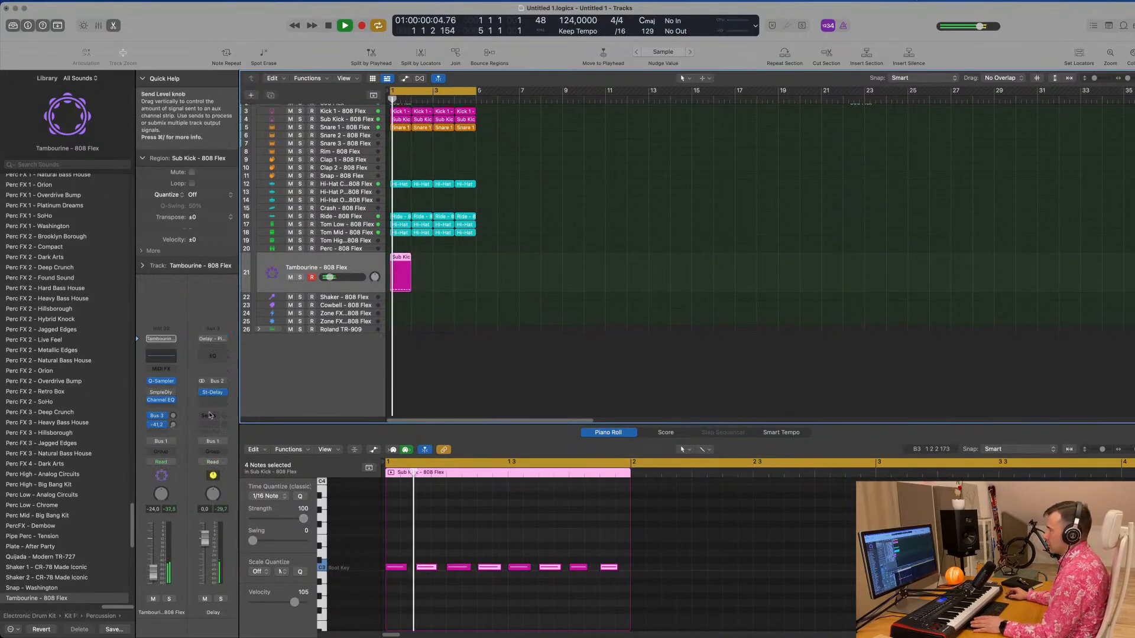
Step: Repeat the Tambourine region three times to fill four bars
left_click_drag(427, 272, 385, 280)
key("super+r")
key("super+r")
key("super+r")
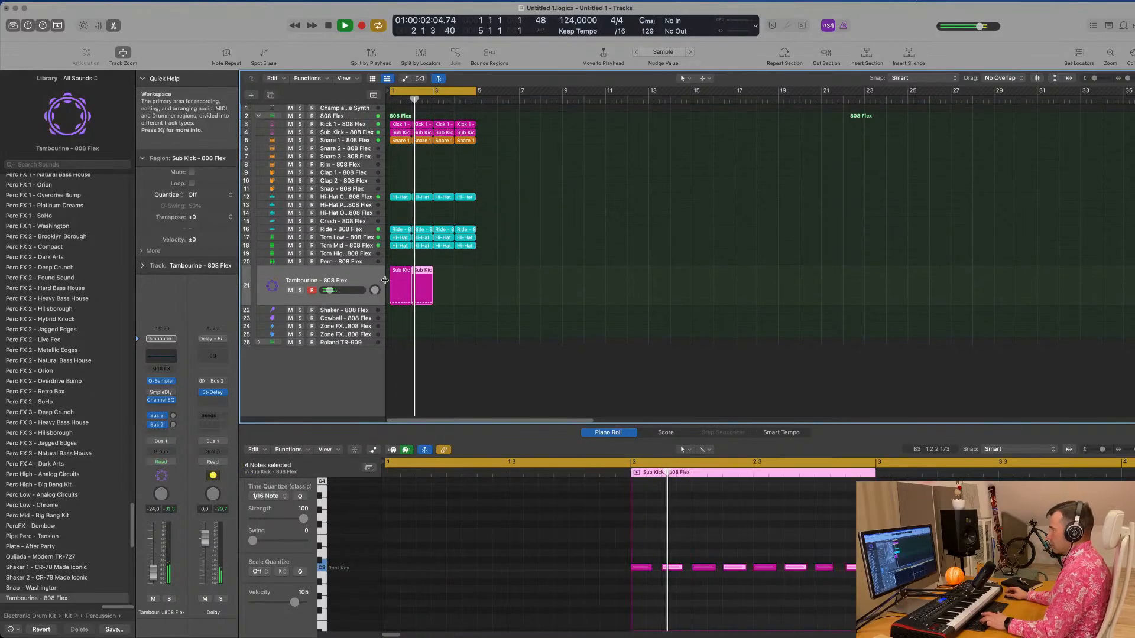
Step: Select all Tambourine regions, raise the track's Bus 2 delay send, and set its volume to -26.0 dB
left_click(363, 280)
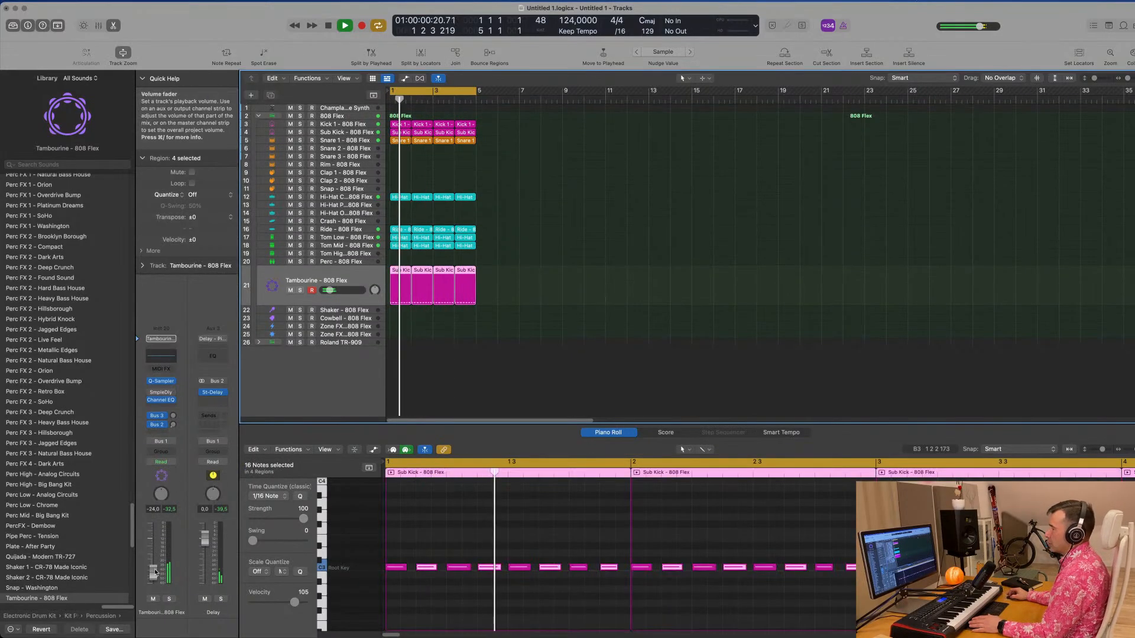
key("space")
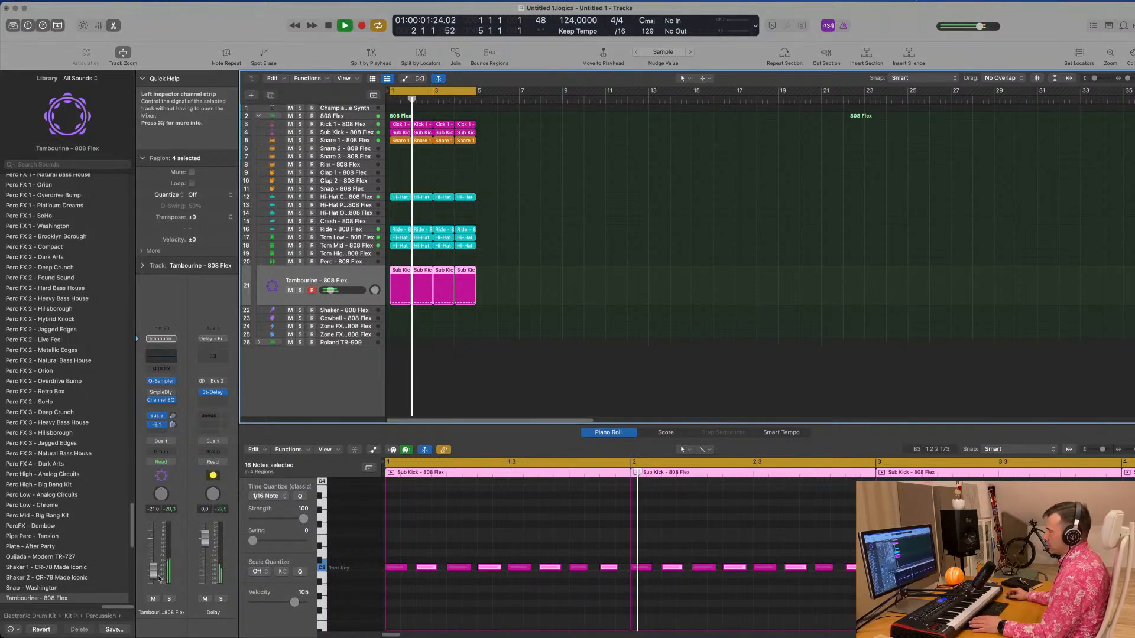
left_click_drag(155, 573, 156, 575)
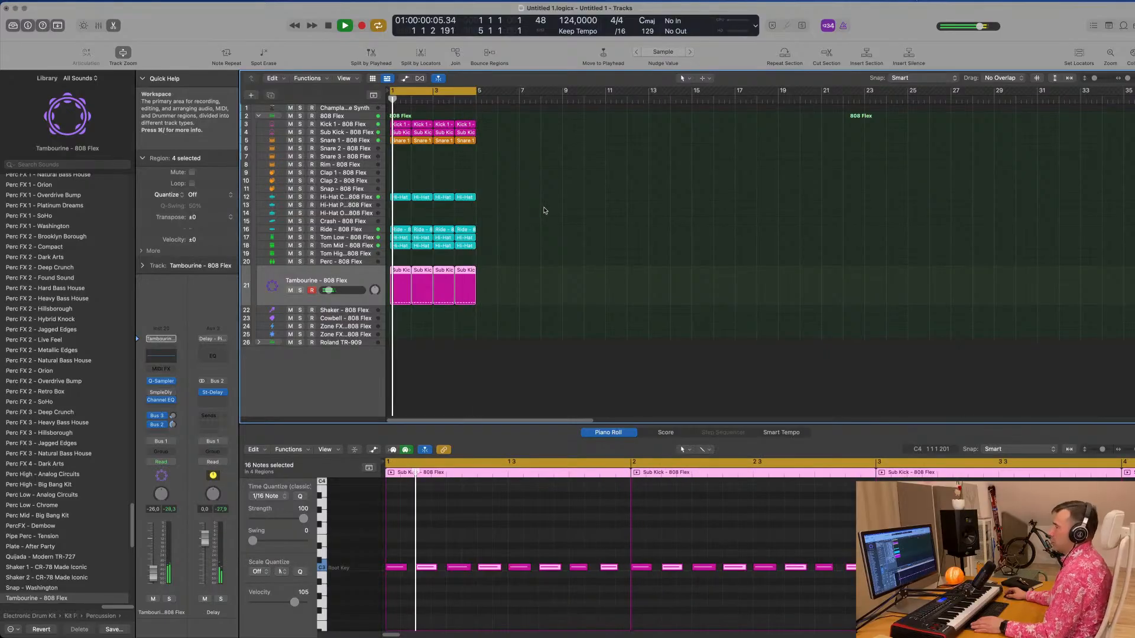
Step: Copy the first Snare 1 region to the Rim track at bar 1
scroll(605, 217, "up", 3)
scroll(606, 217, "up", 3)
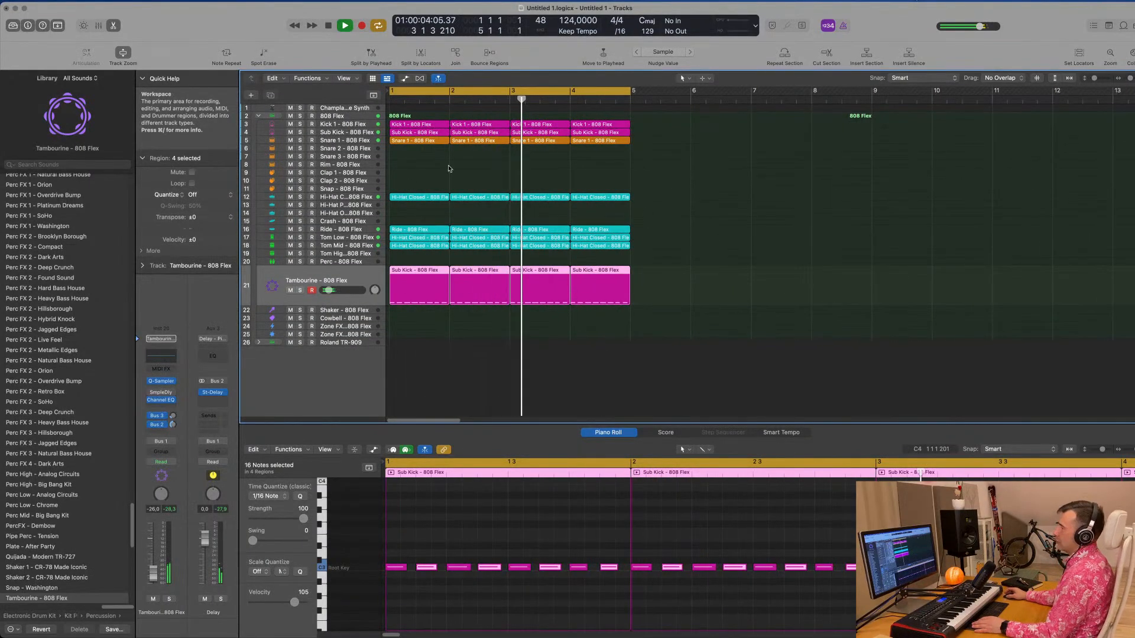
left_click_drag(424, 142, 426, 168)
Step: Move both Rim notes one beat earlier, onto beats 1 and 3, and play the groove
left_click_drag(406, 547, 747, 617)
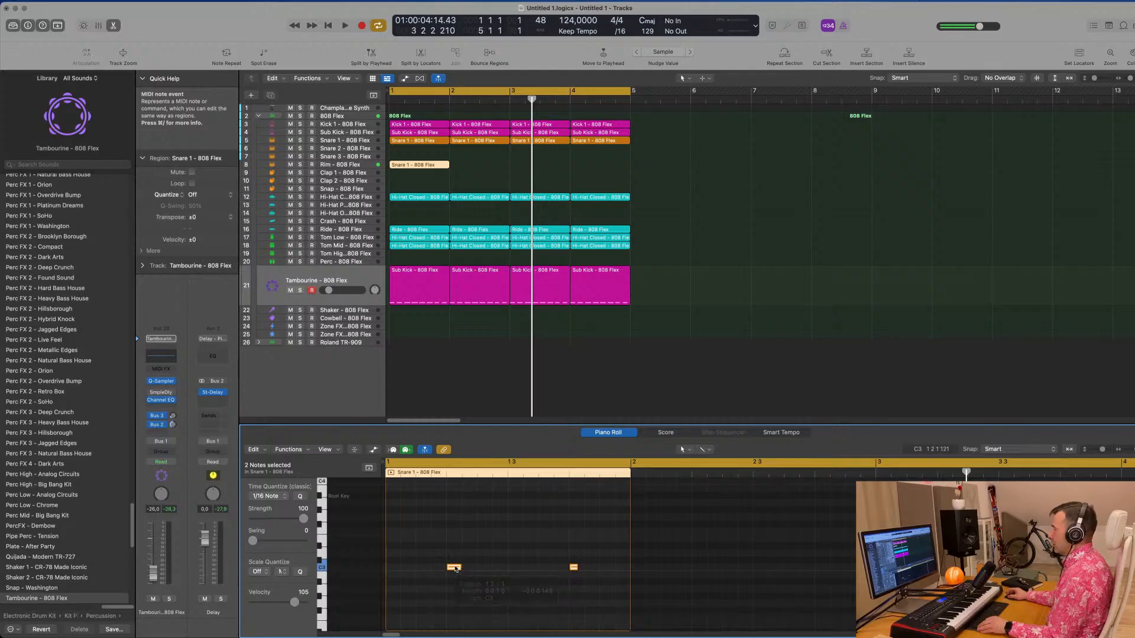
left_click_drag(455, 568, 395, 569)
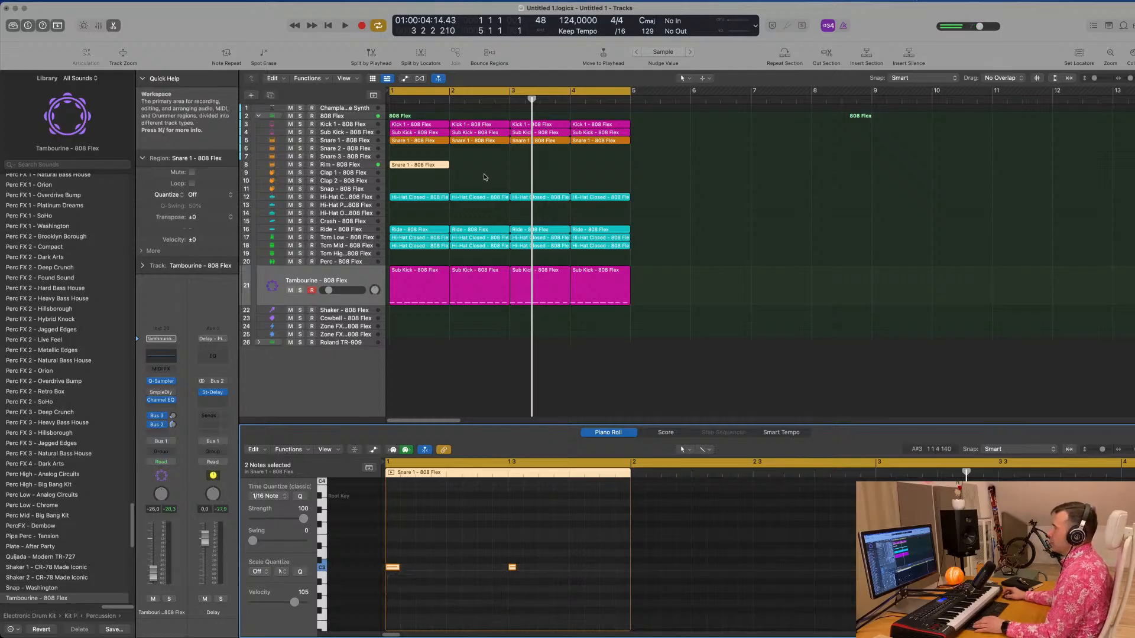
key("space")
Step: Repeat the Rim region three times to fill four bars
left_click_drag(484, 166, 409, 169)
key("super+r")
key("super+r")
key("super+r")
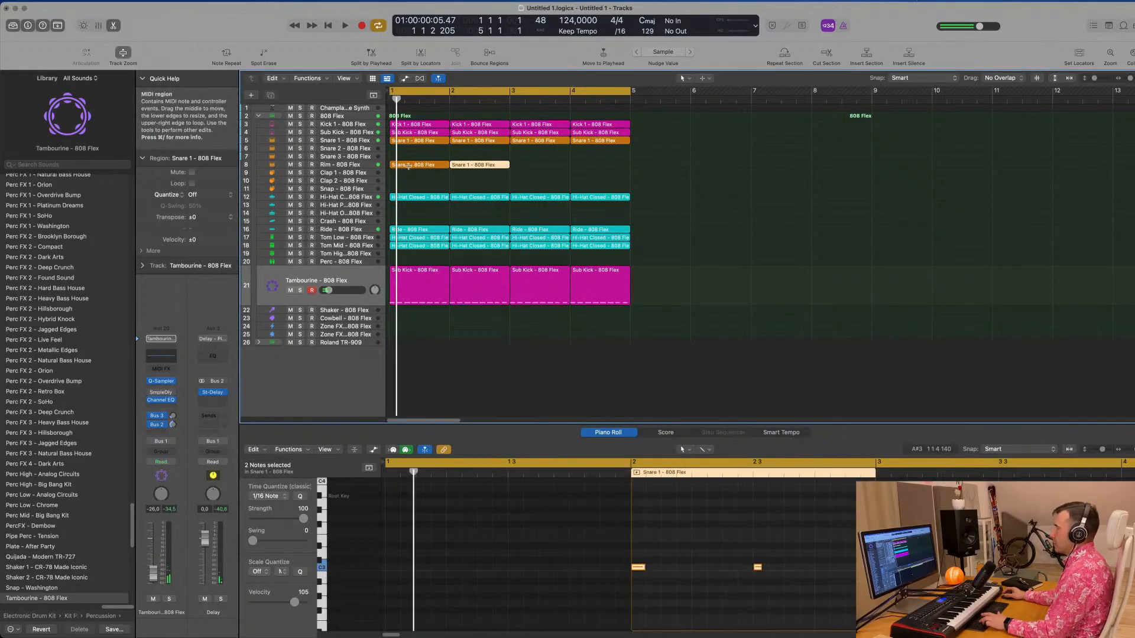
Step: Lower the Rim track volume to -25.0 dB and transpose all its notes up an octave to C4
left_click(355, 163)
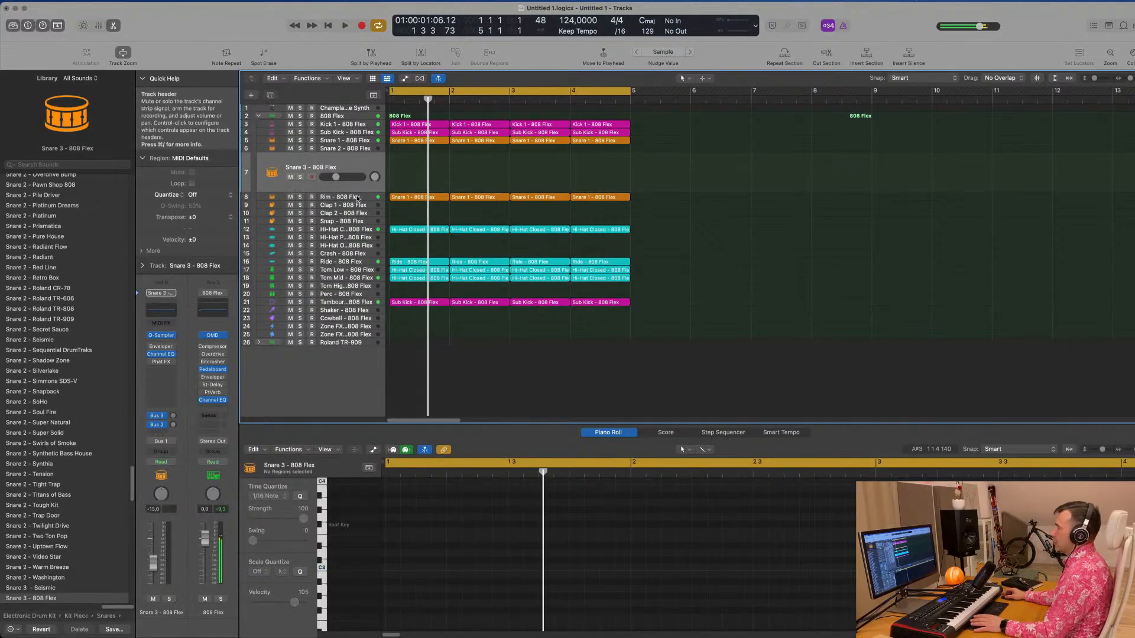
key("space")
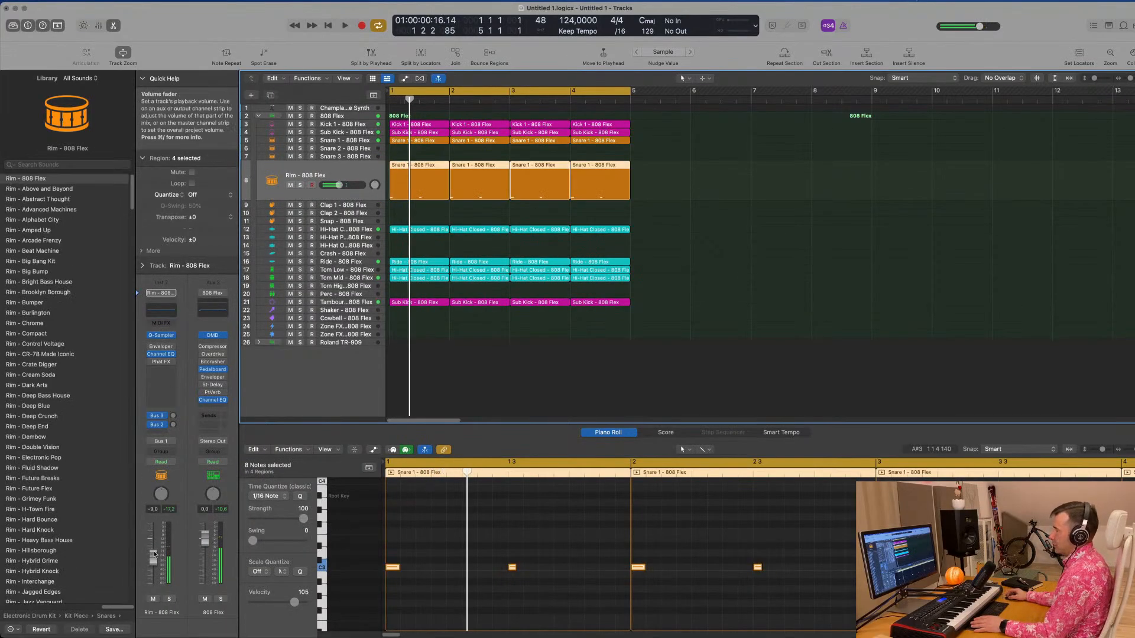
key("space")
left_click_drag(153, 566, 153, 570)
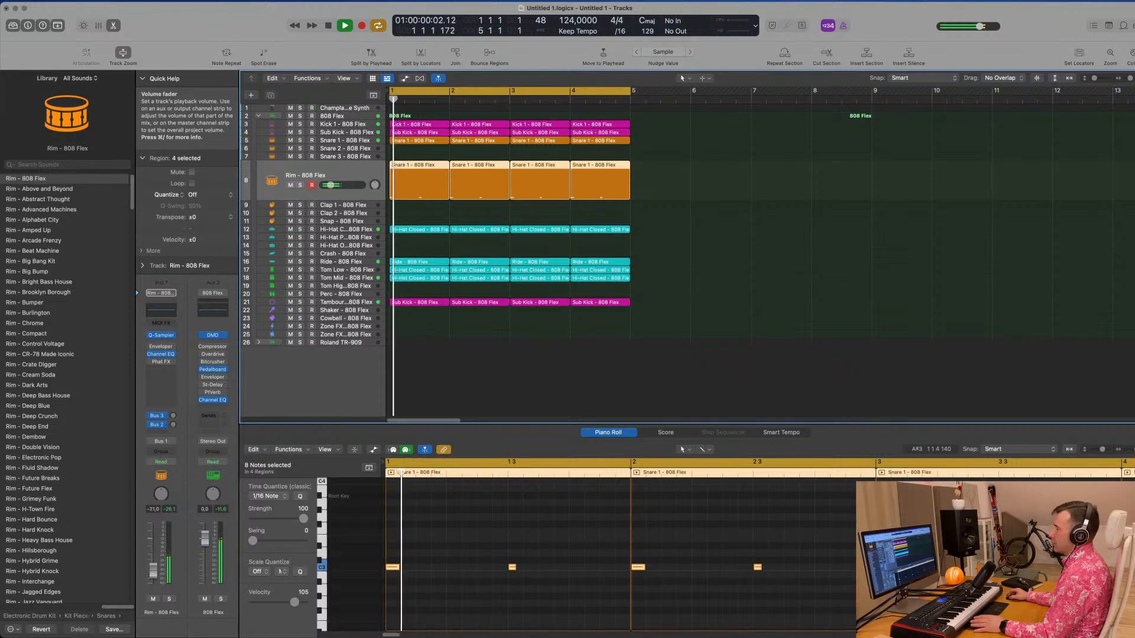
key("space")
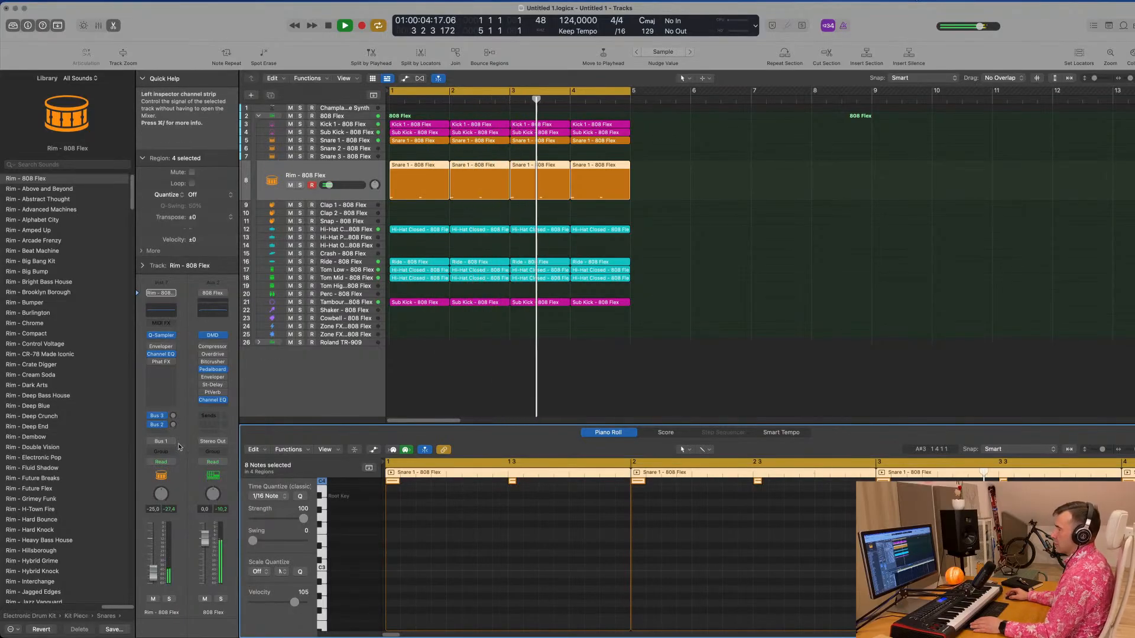
Step: Raise the Rim track's Bus 2 delay send to about -11.8 dB and deselect the regions
left_click(173, 416)
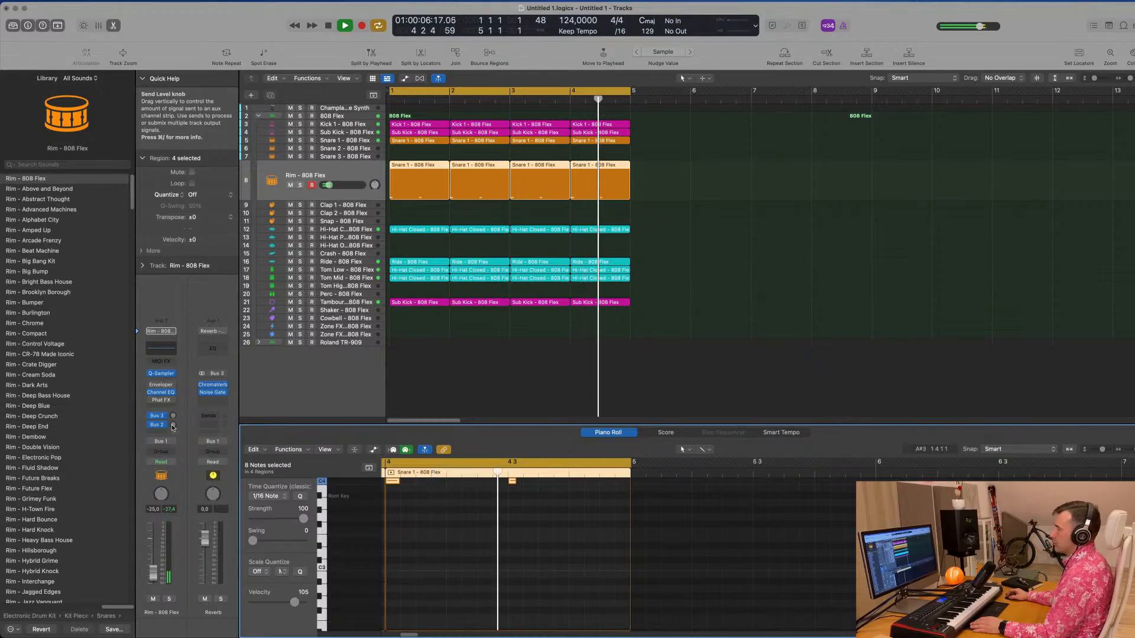
left_click(173, 425)
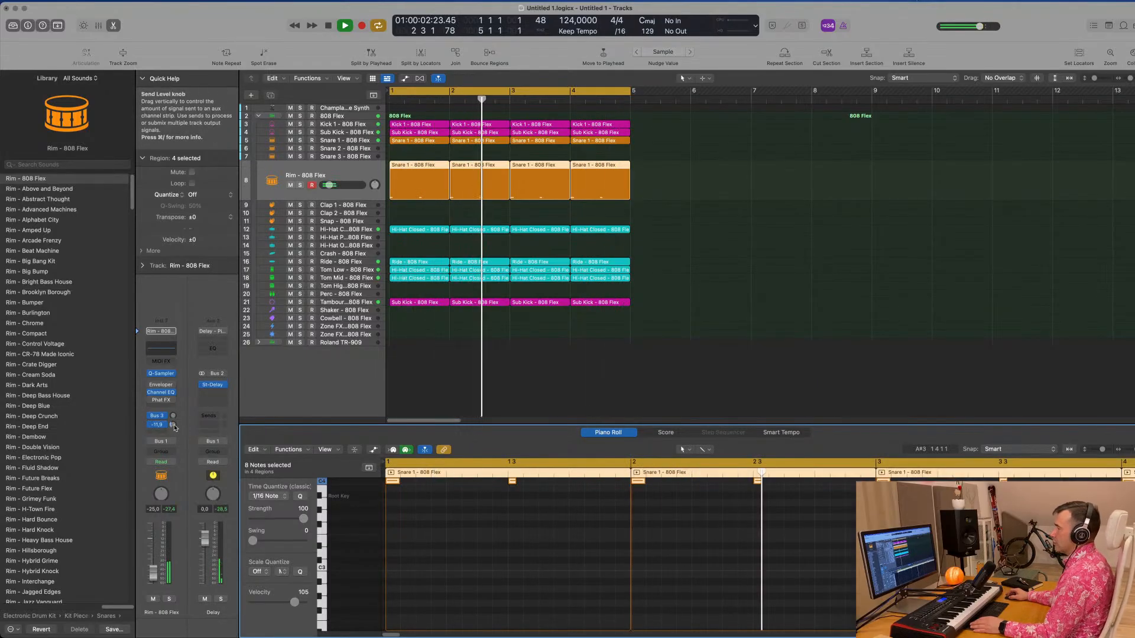
left_click(733, 355)
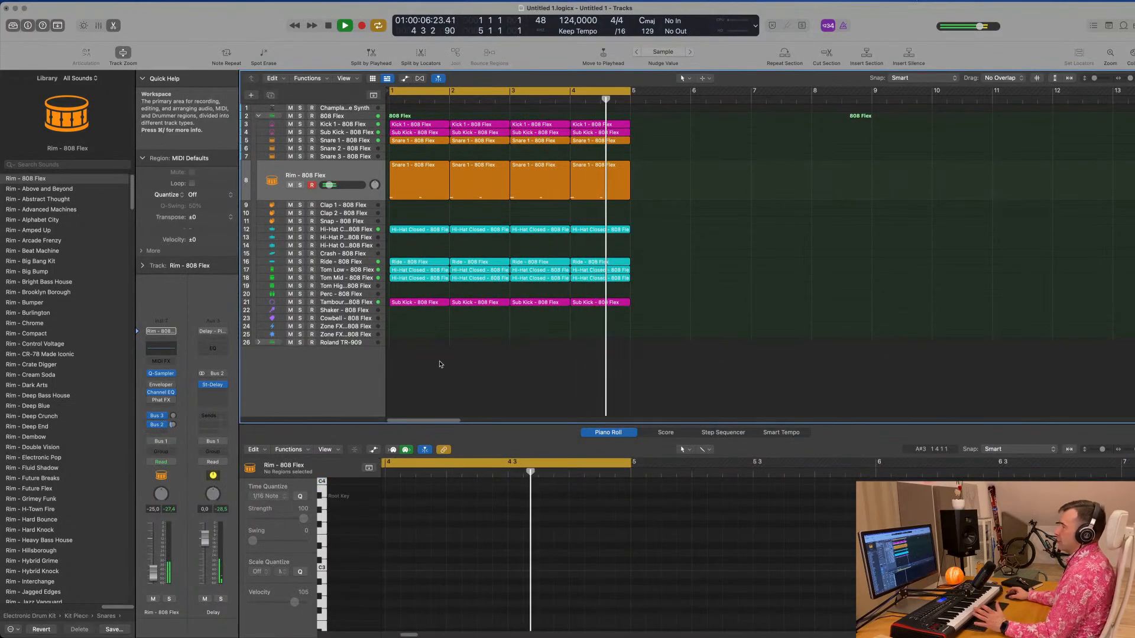
Step: Expand the Roland TR-909 track stack and copy the first 808 Snare 1 region to its Snare 1 track at bar 1
left_click(258, 343)
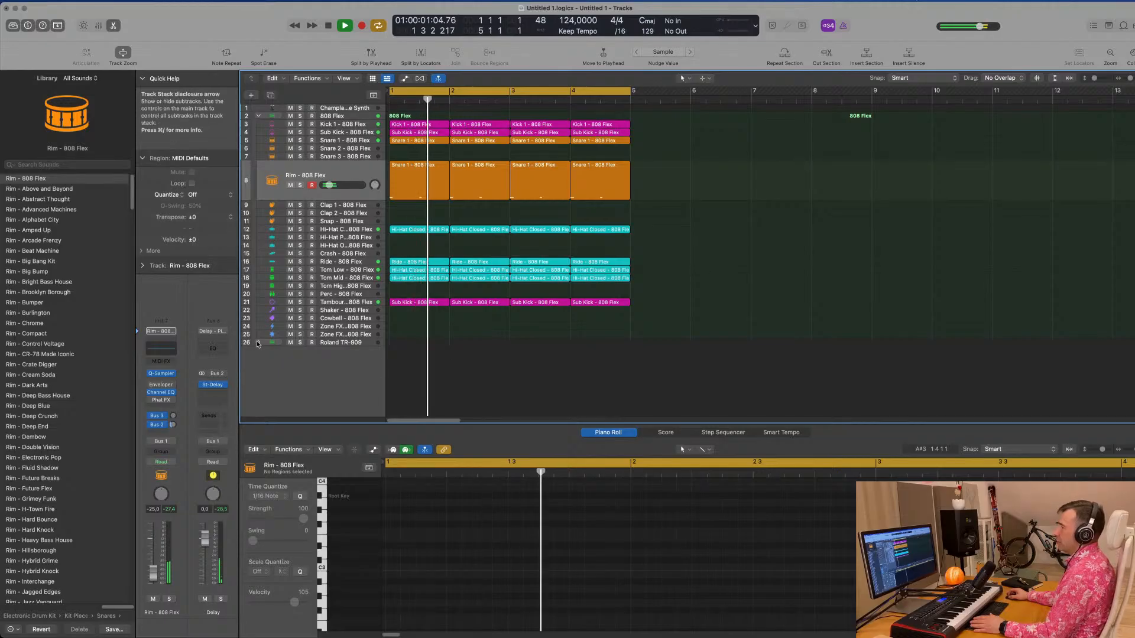
left_click(417, 141)
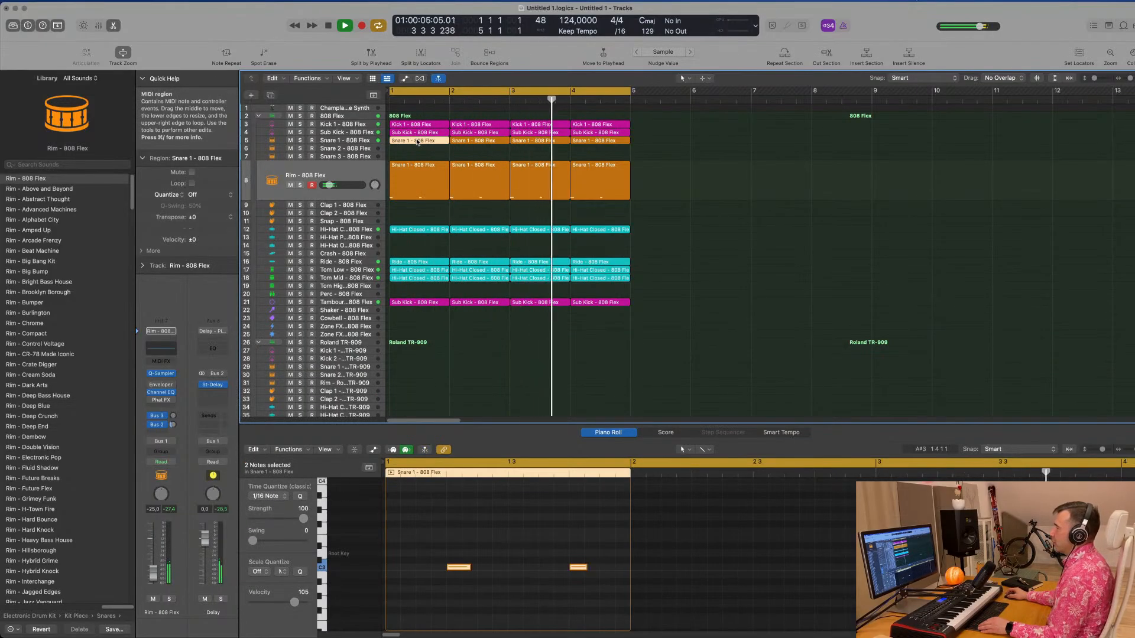
left_click_drag(414, 176, 415, 367)
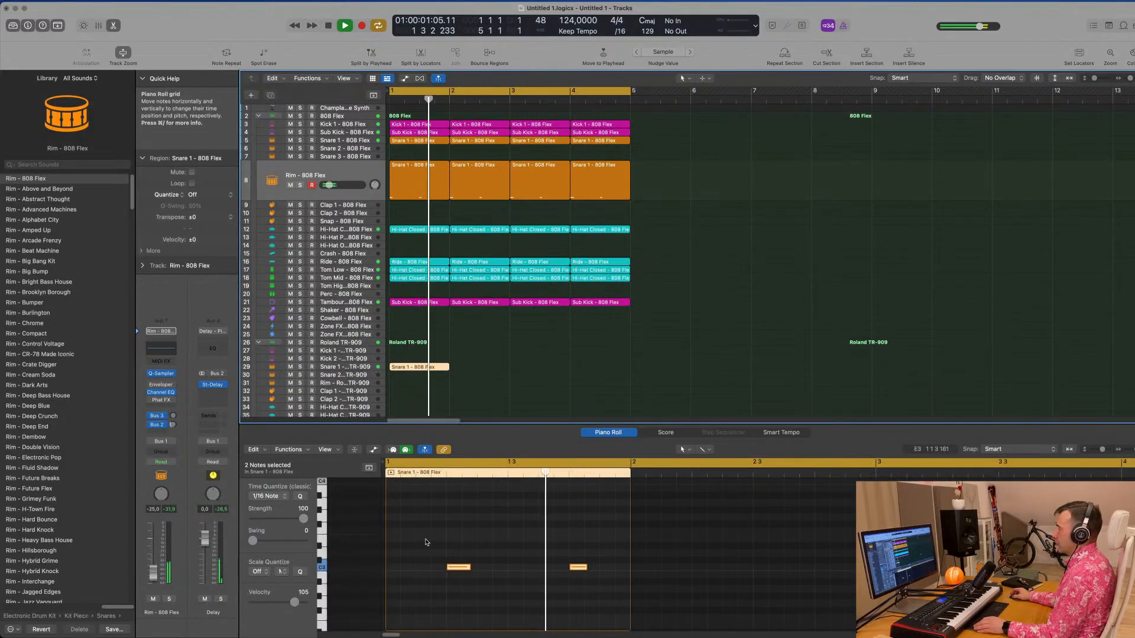
Step: Repeat the TR-909 Snare 1 region three times to fill four bars
key("super+r")
key("super+r")
key("super+r")
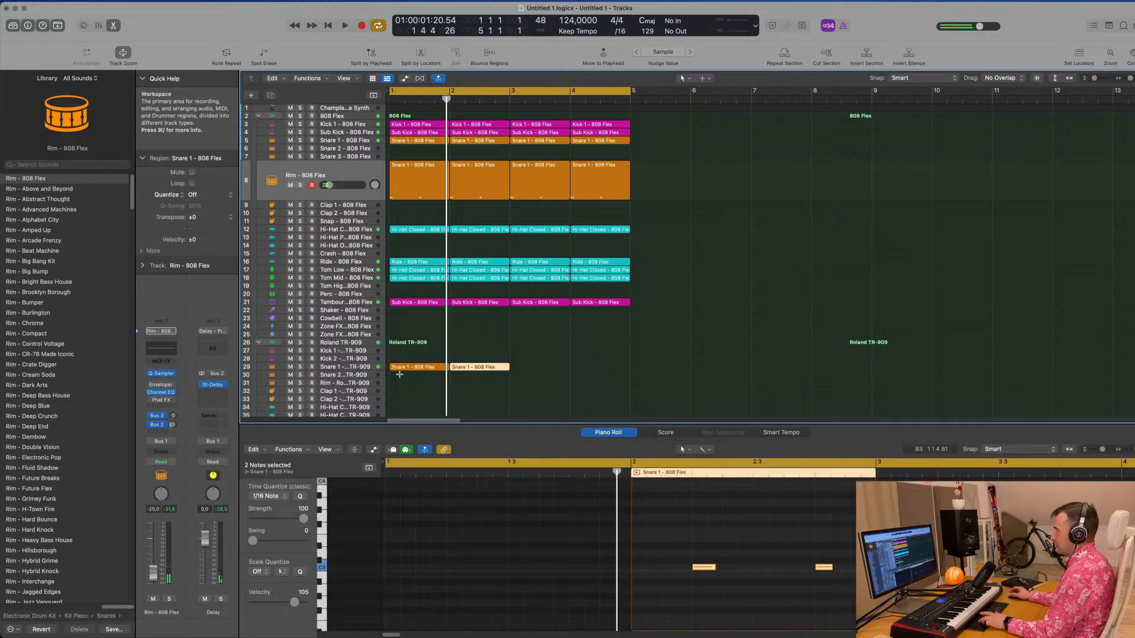
Step: Select the TR-909 Snare 1 track during playback and lower its volume to about -10.2 dB
key("space")
left_click(361, 369)
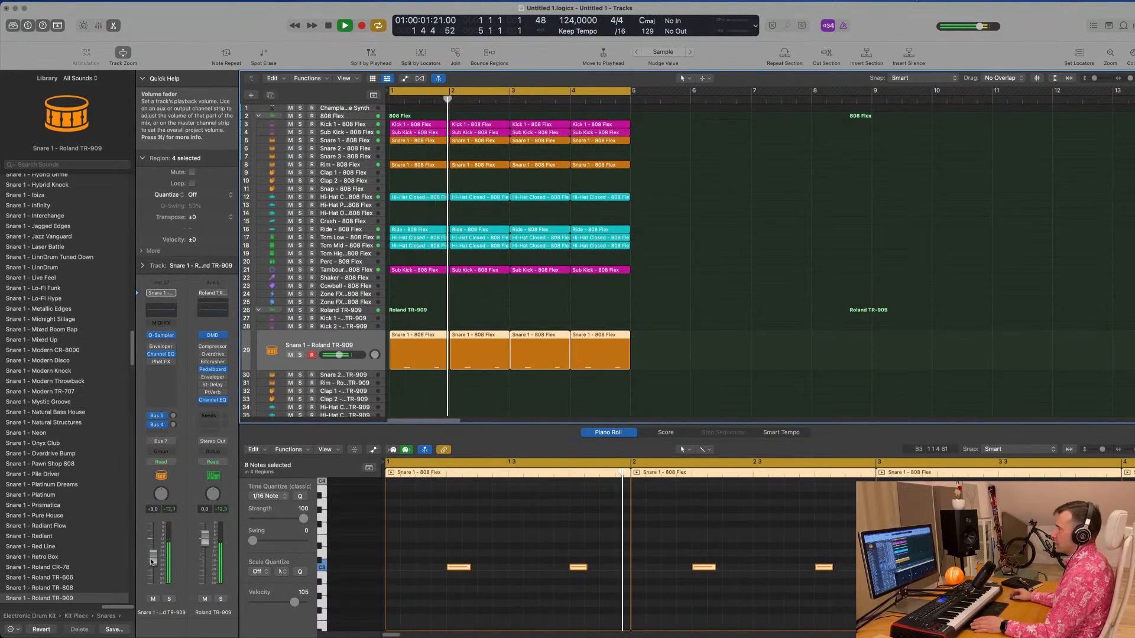
left_click_drag(152, 561, 155, 566)
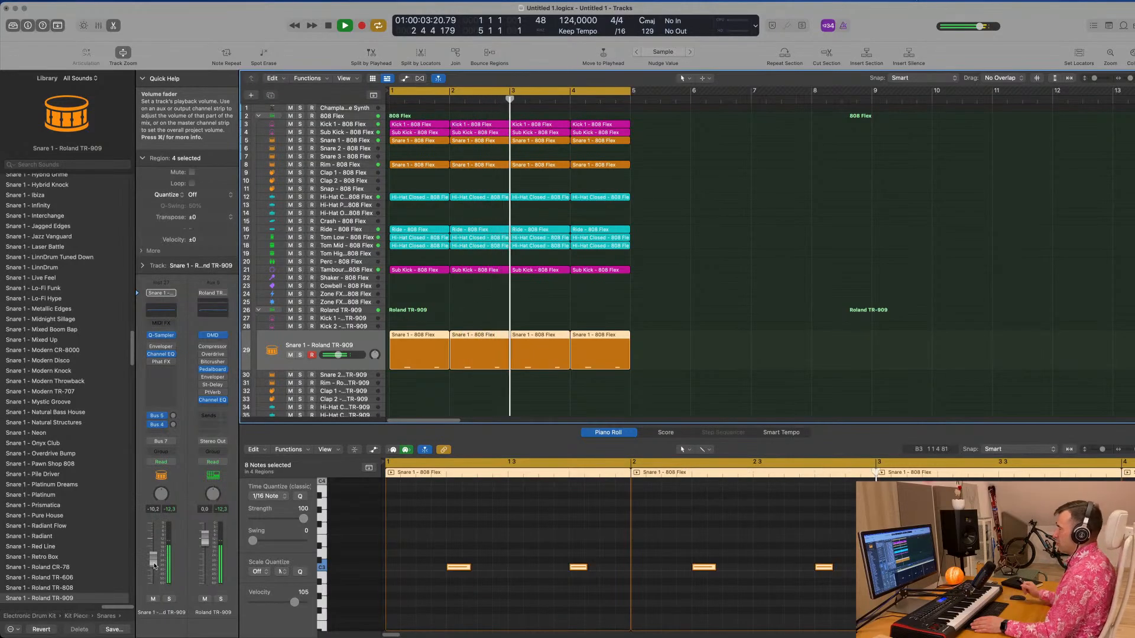
Step: Collapse the Roland TR-909 track stack and show the Loop Browser
scroll(739, 301, "down", 5)
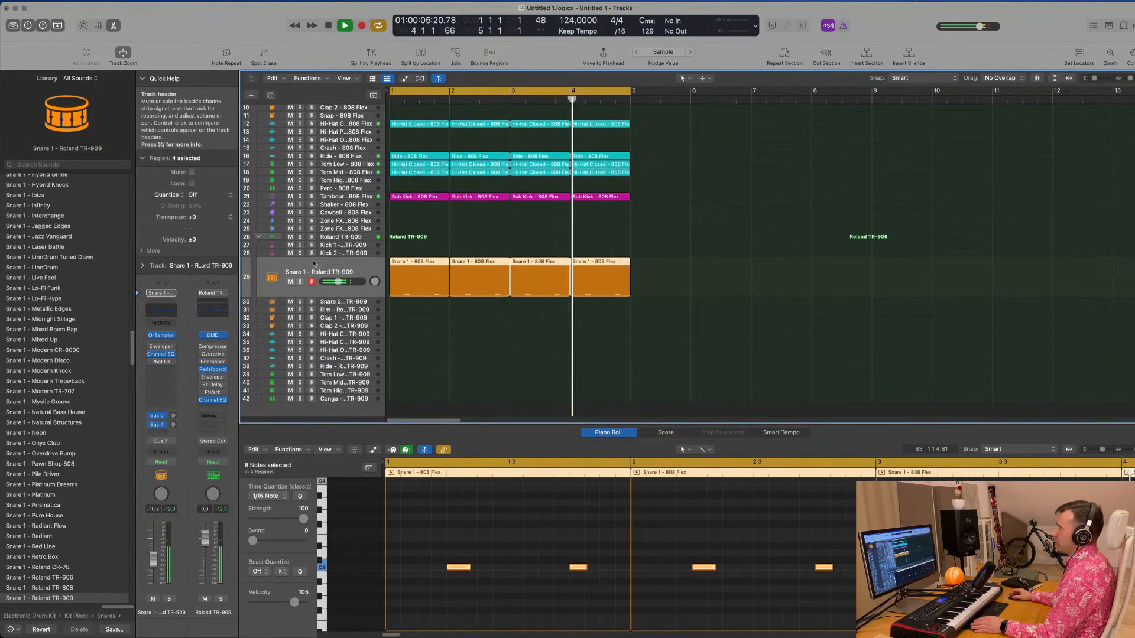
left_click(262, 237)
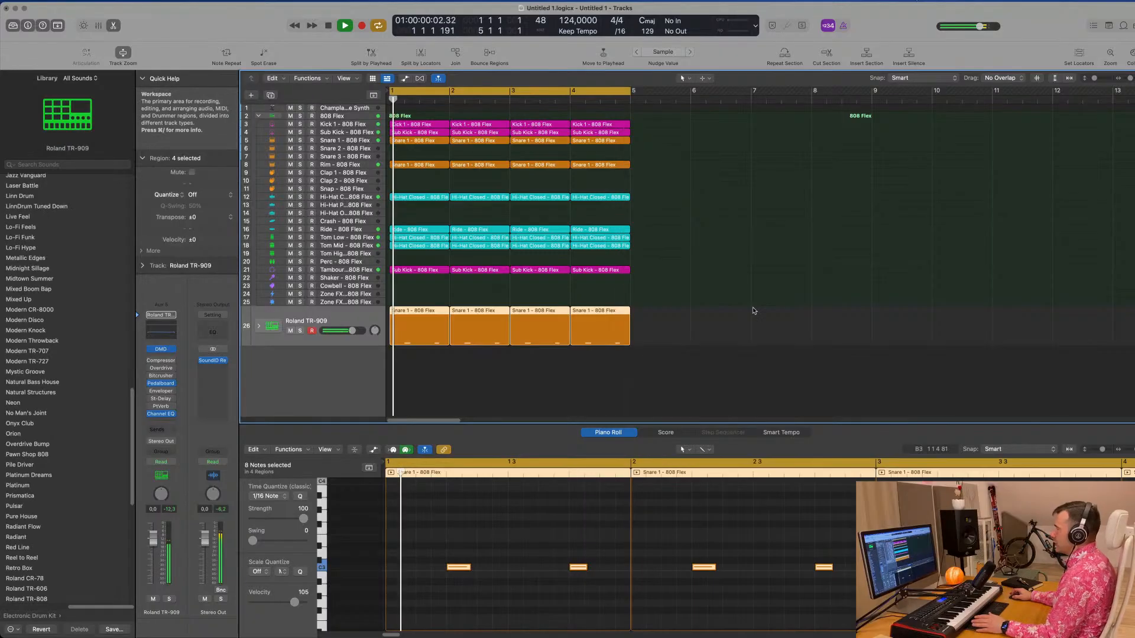
left_click(1126, 26)
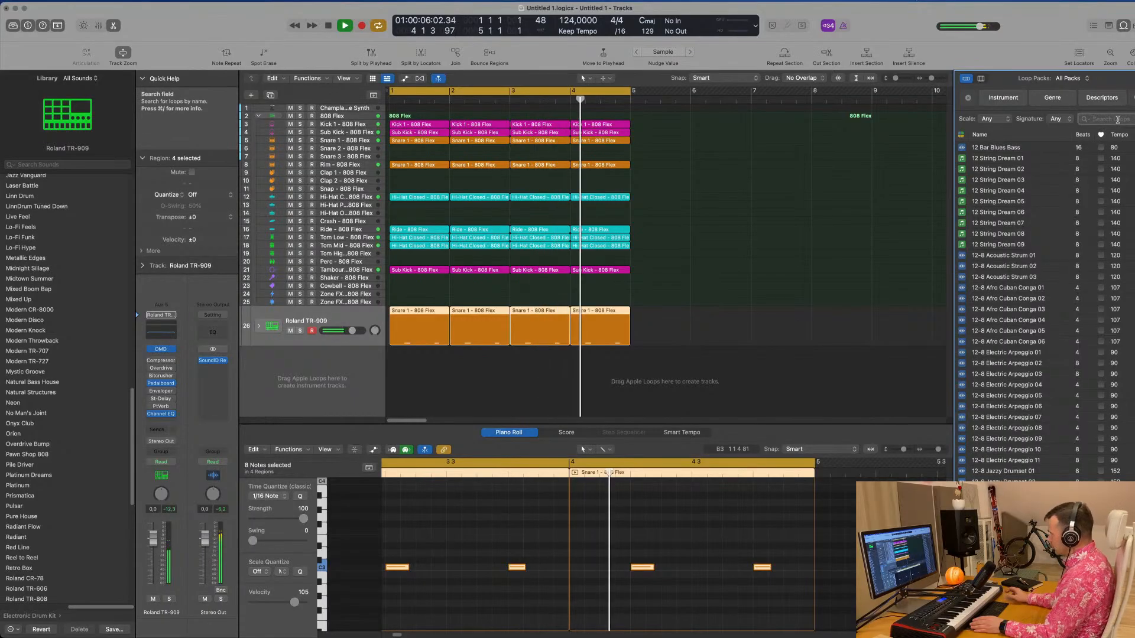
Step: Search the loops for "latin" and filter them by the Percussion instrument
left_click(1118, 120)
type("latin")
key("Return")
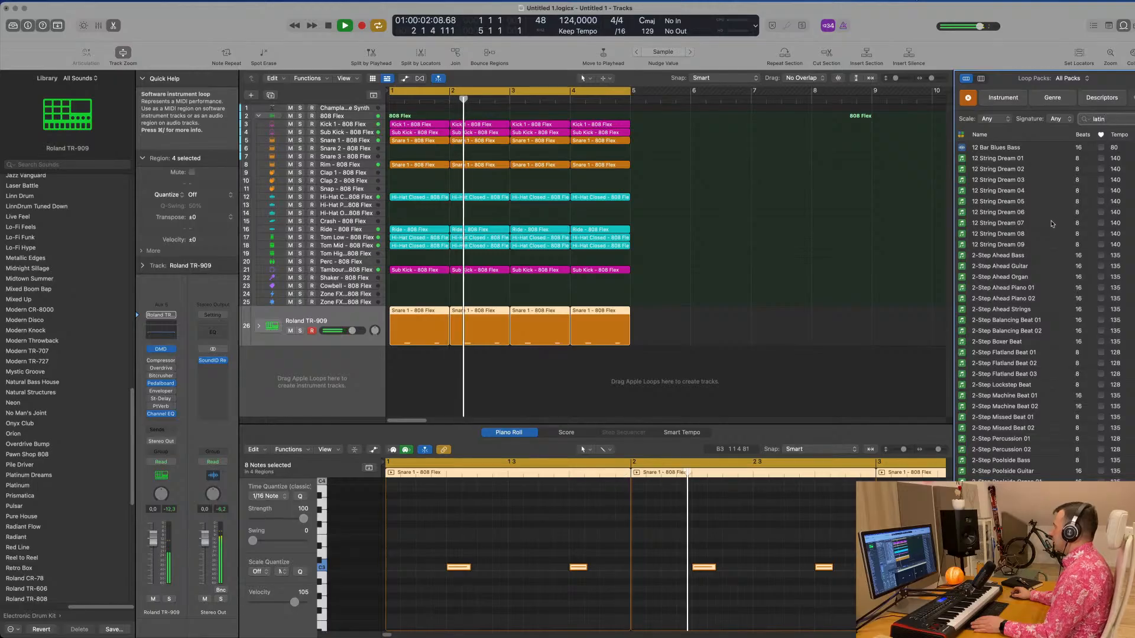
left_click(1003, 97)
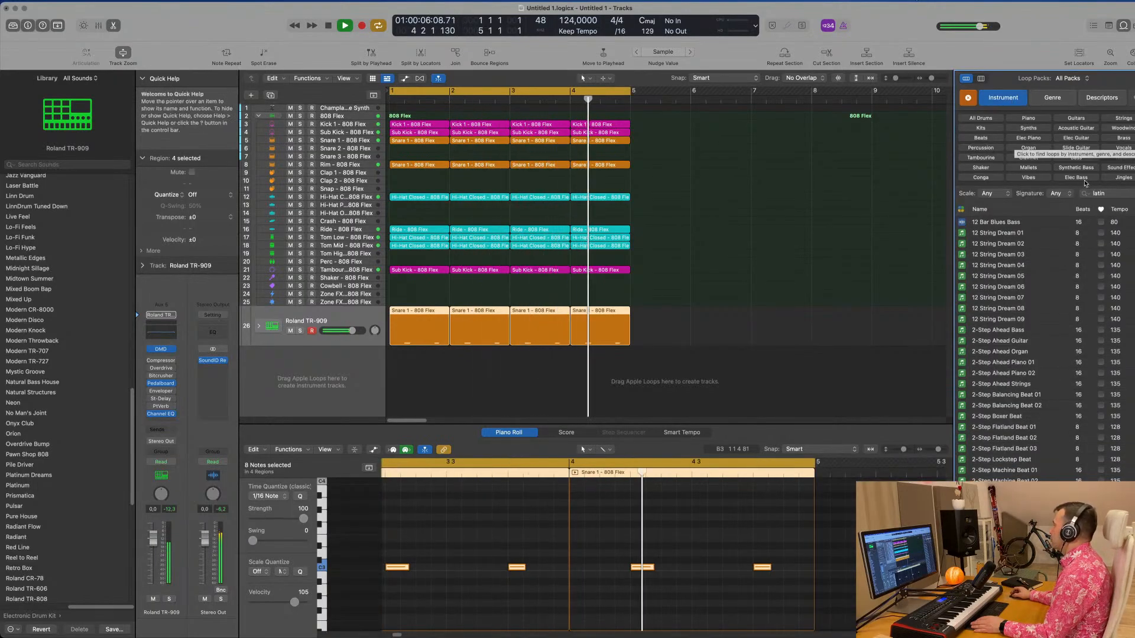
left_click(981, 149)
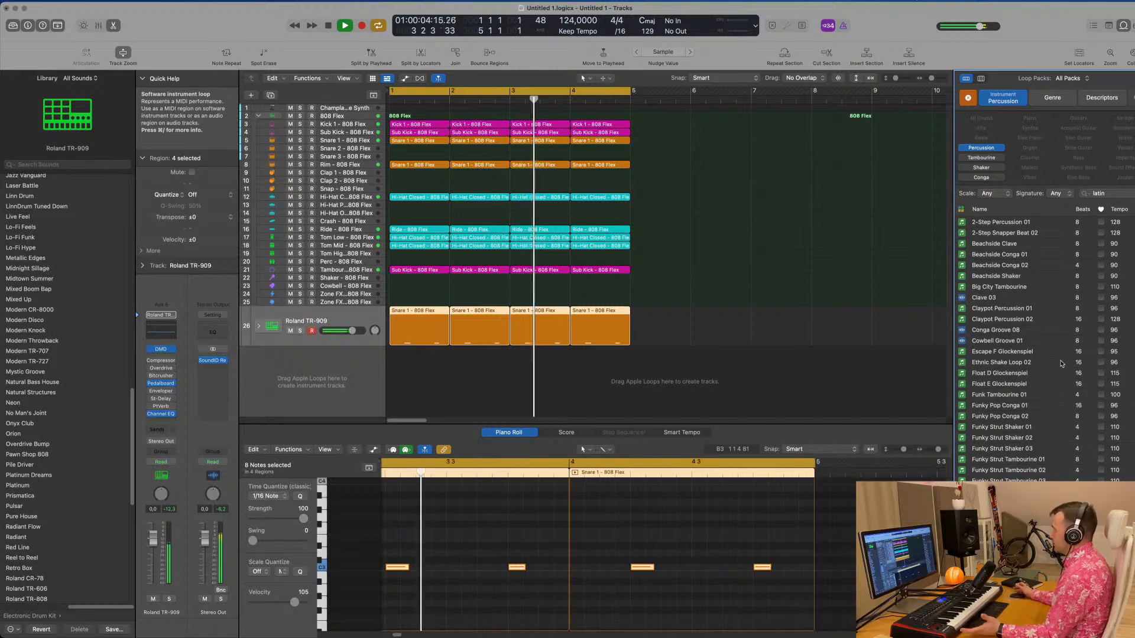
Step: Audition Latin Bembe Conga 01 and 03 and Latin Day Bongo 01 and 06 against the playing groove
scroll(1064, 402, "down", 6)
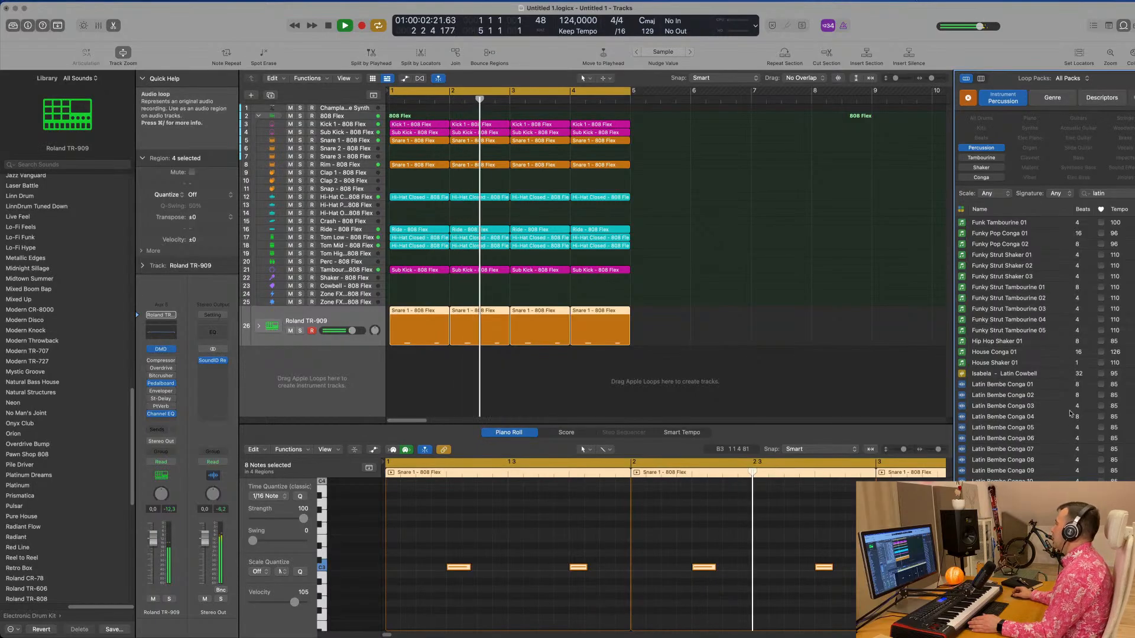
left_click(999, 385)
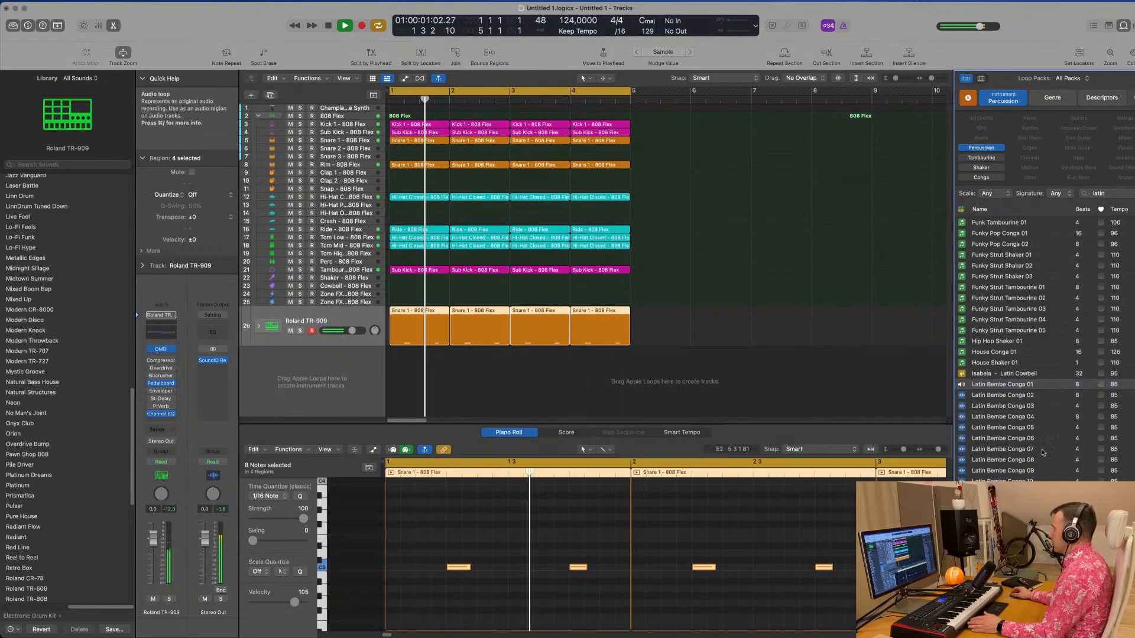
left_click(1016, 407)
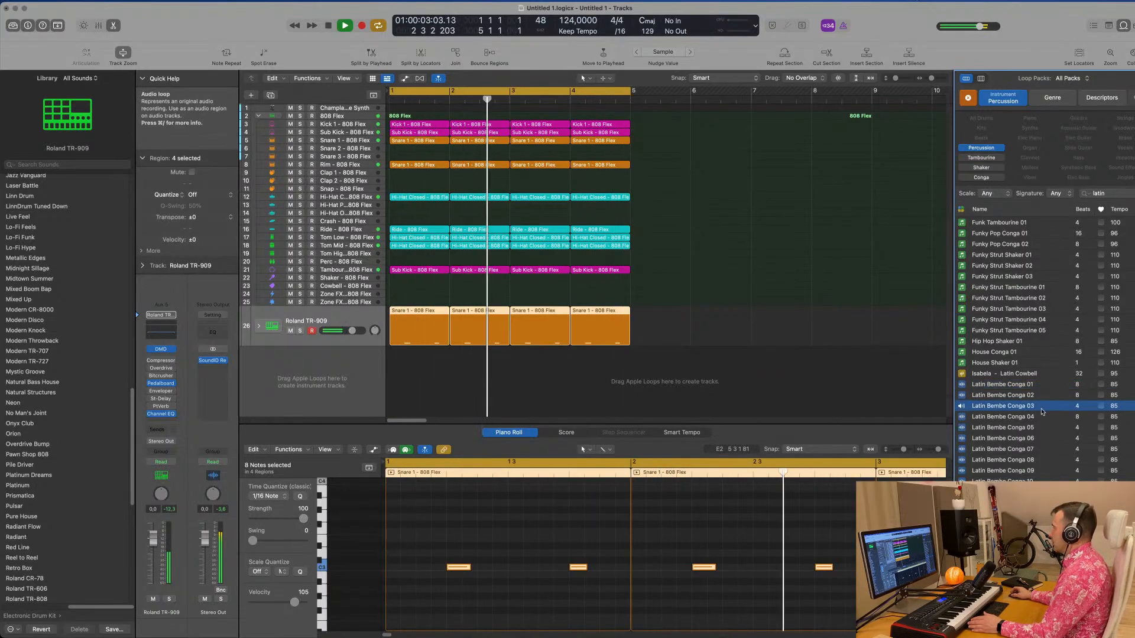
scroll(1044, 414, "down", 6)
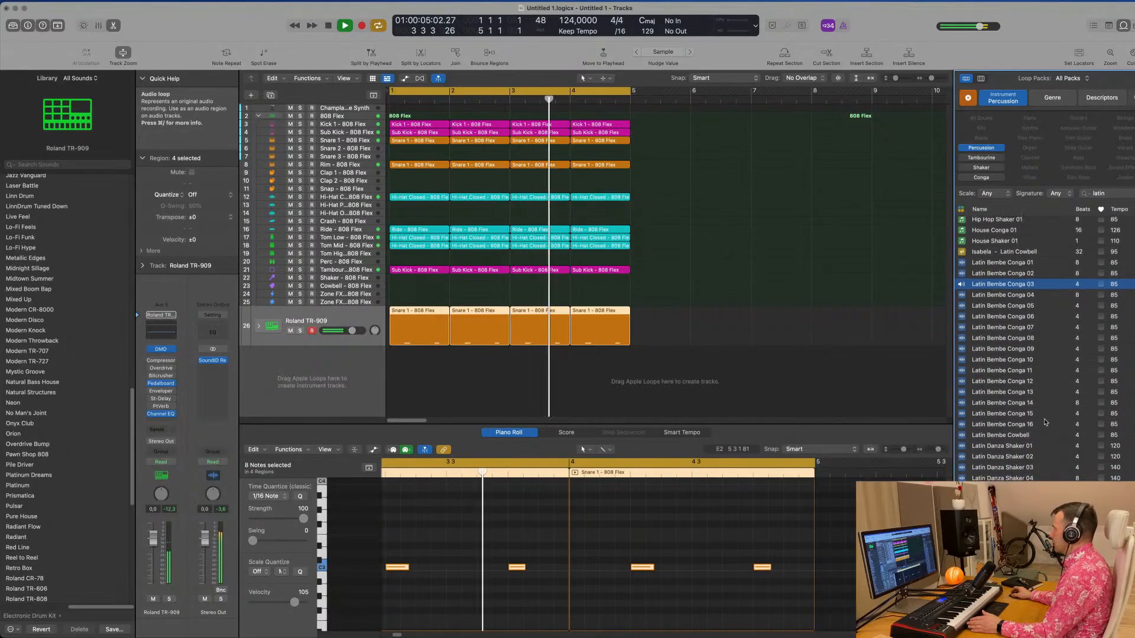
scroll(1046, 422, "down", 1)
left_click(1042, 486)
scroll(1043, 464, "down", 6)
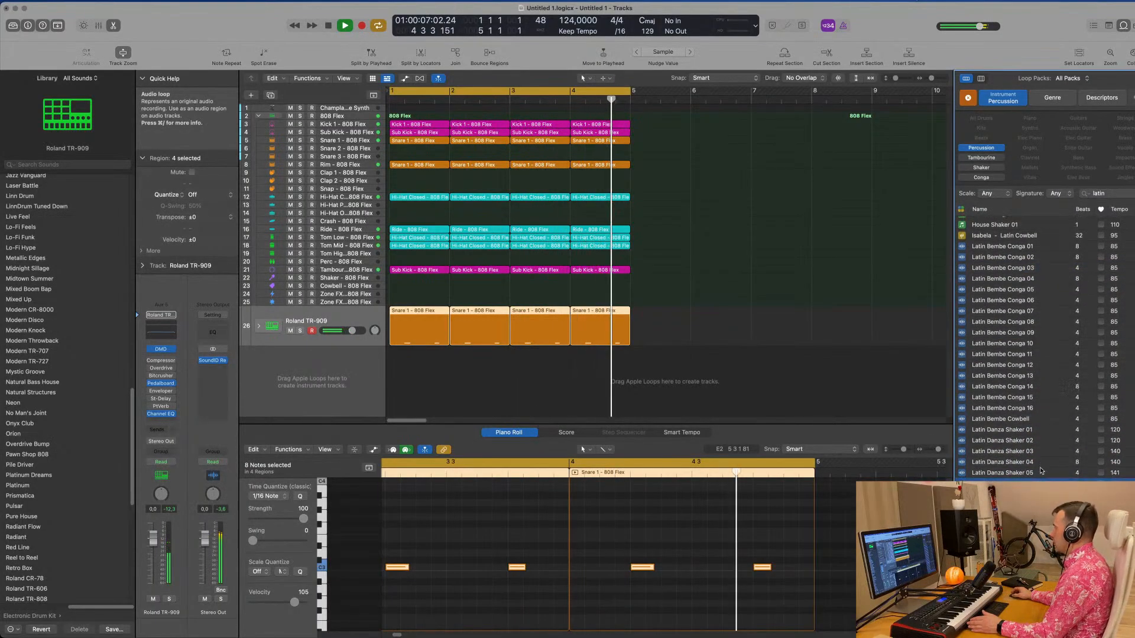
scroll(1049, 441, "down", 2)
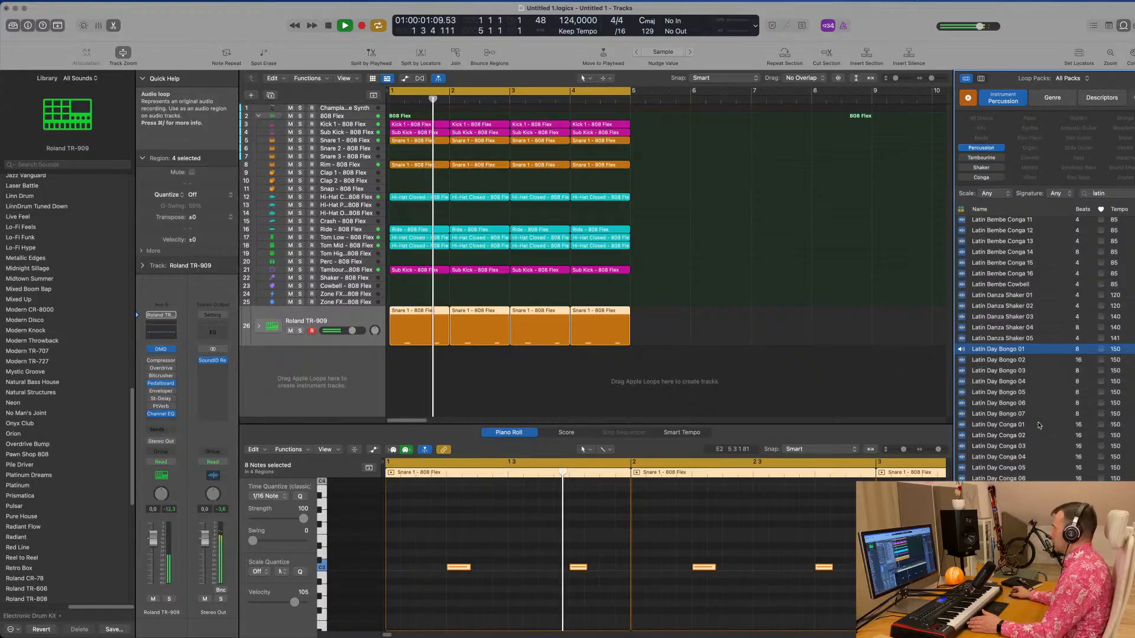
scroll(1040, 425, "down", 3)
left_click(1013, 373)
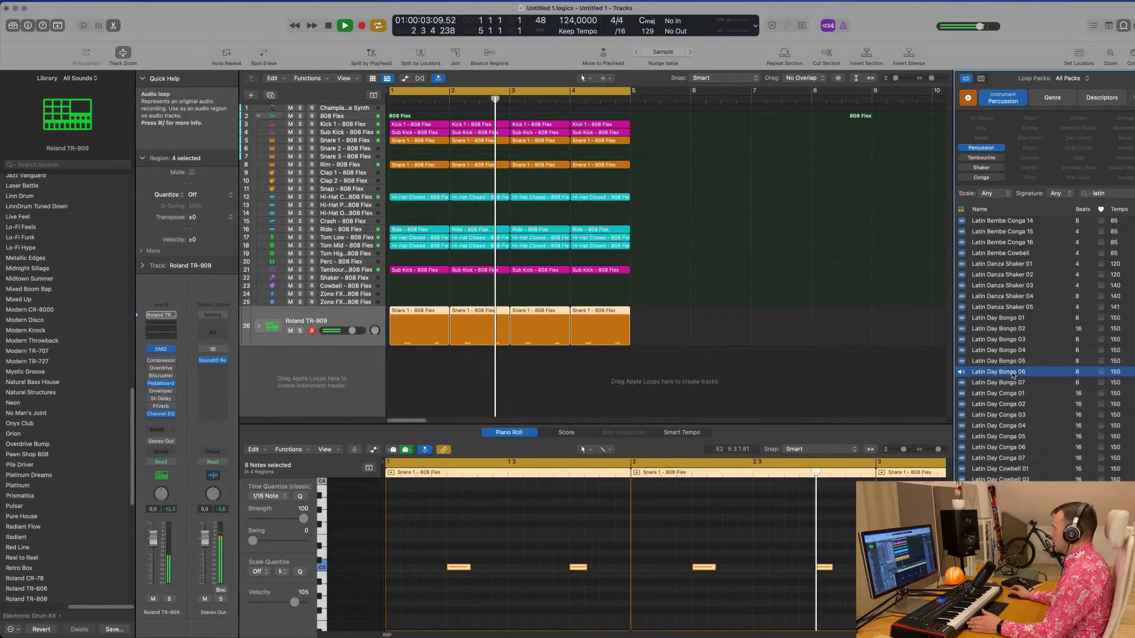
Step: Audition the Latin Day Guiro 01, 02 and 04 loops against the playing groove
scroll(1045, 424, "down", 5)
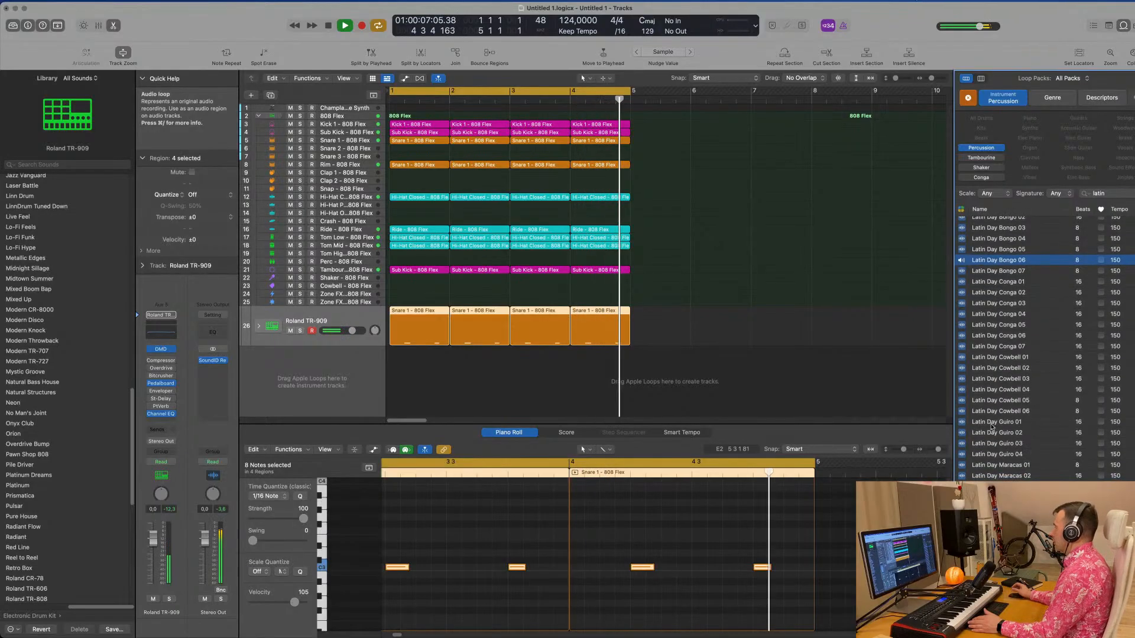
left_click(992, 423)
scroll(1029, 430, "down", 2)
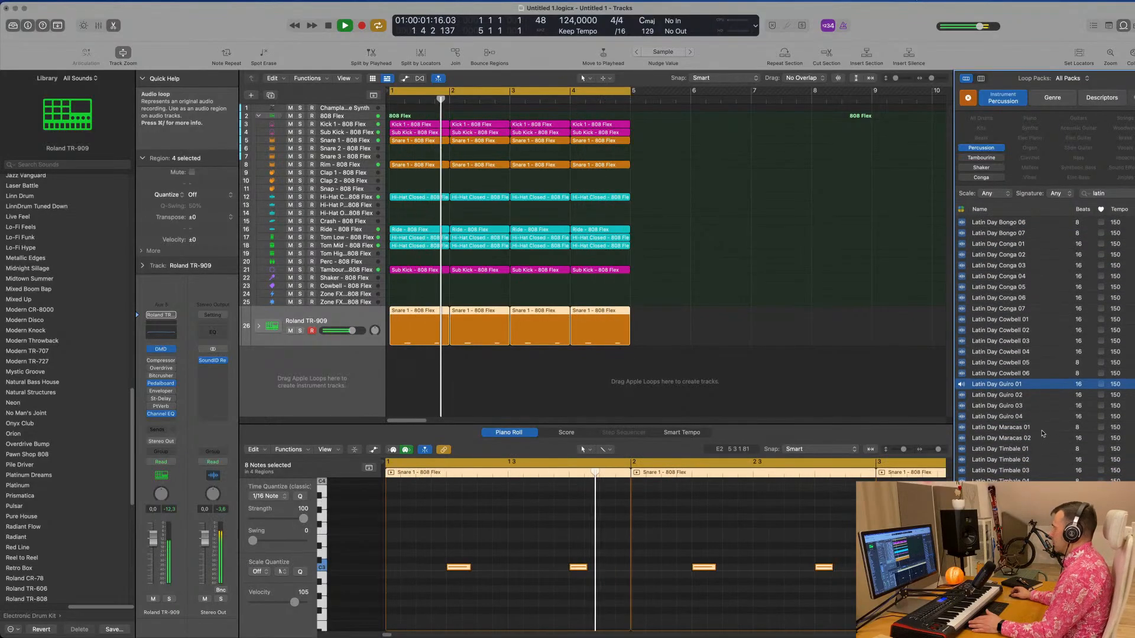
scroll(1034, 385, "down", 4)
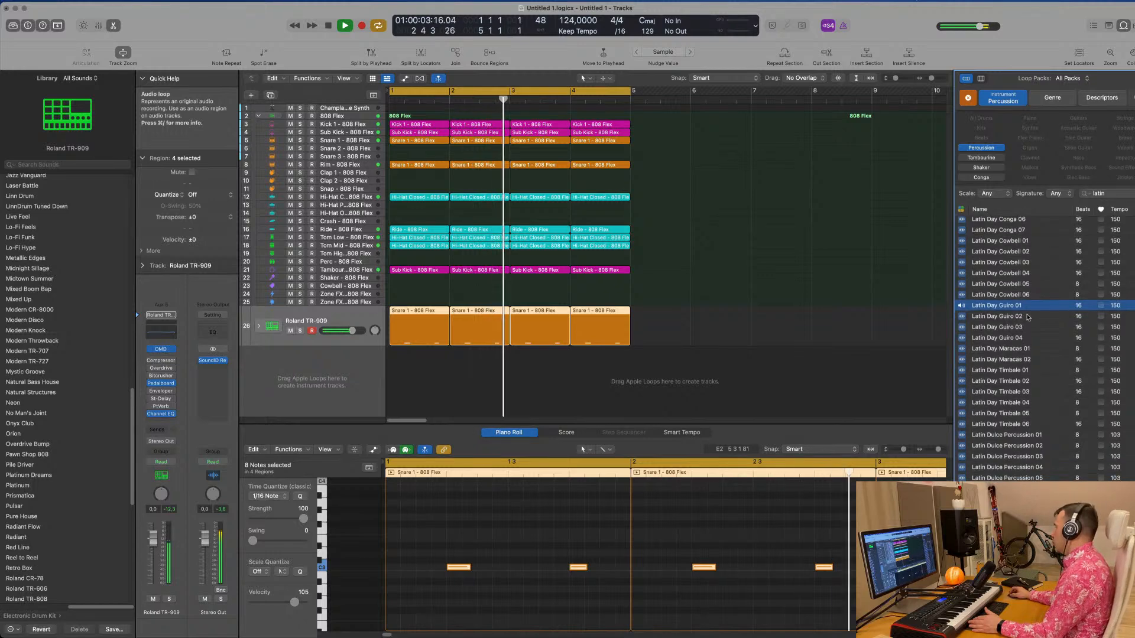
left_click(1008, 318)
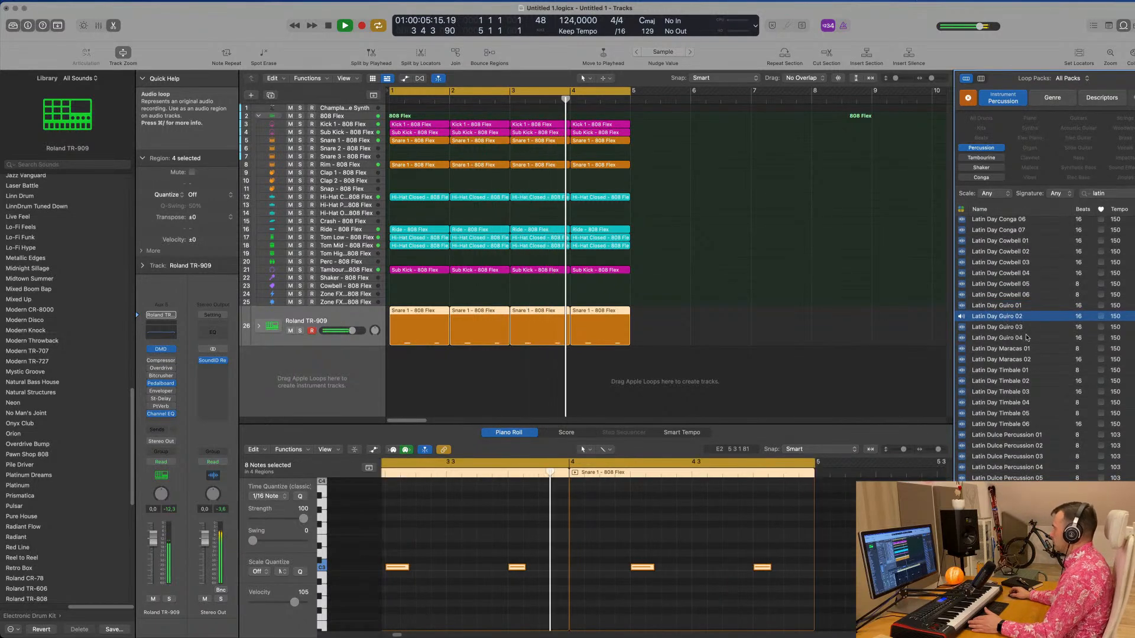
left_click(998, 339)
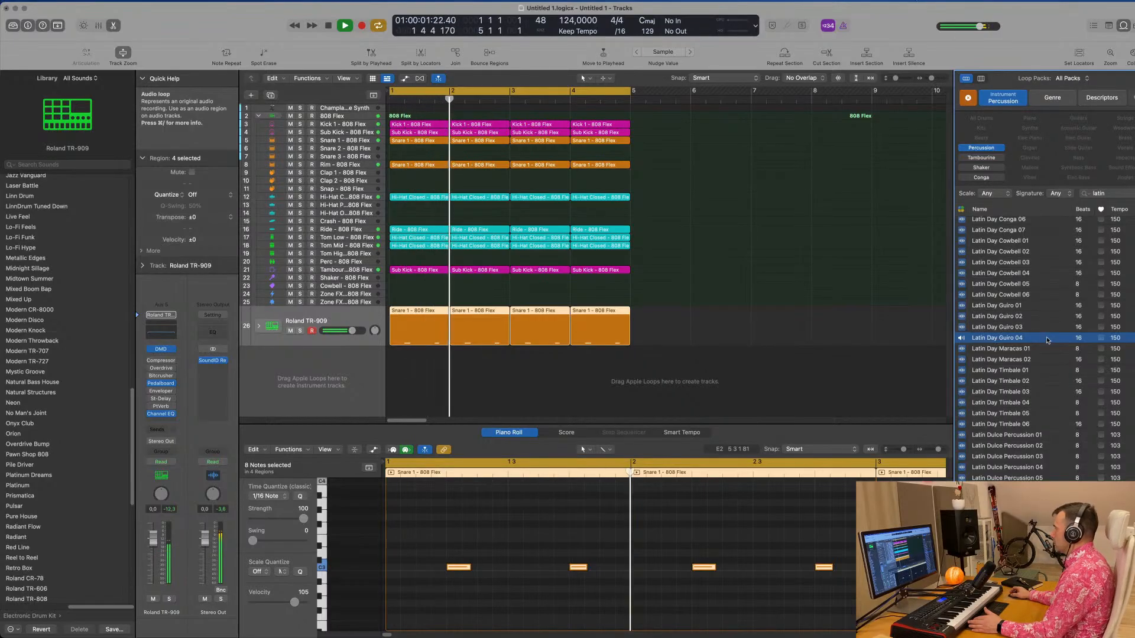
Step: Add Latin Day Guiro 04 on a new track starting at bar 1 and lower the track volume to about -12.8 dB
scroll(1058, 346, "up", 5)
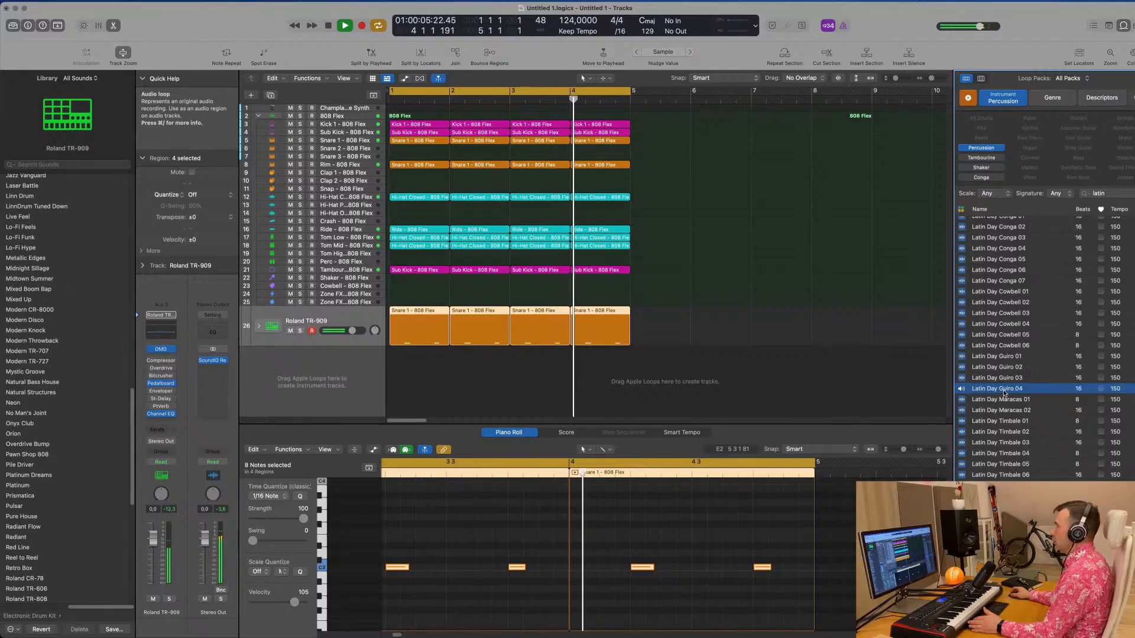
left_click_drag(1003, 393, 504, 399)
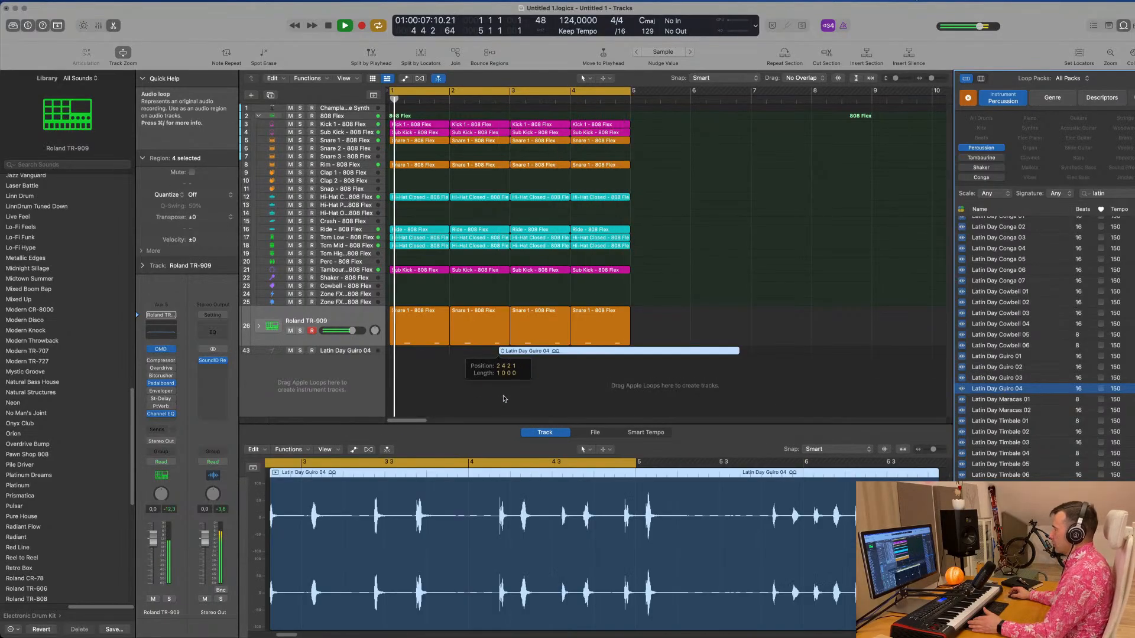
left_click_drag(624, 353, 463, 374)
left_click(345, 353)
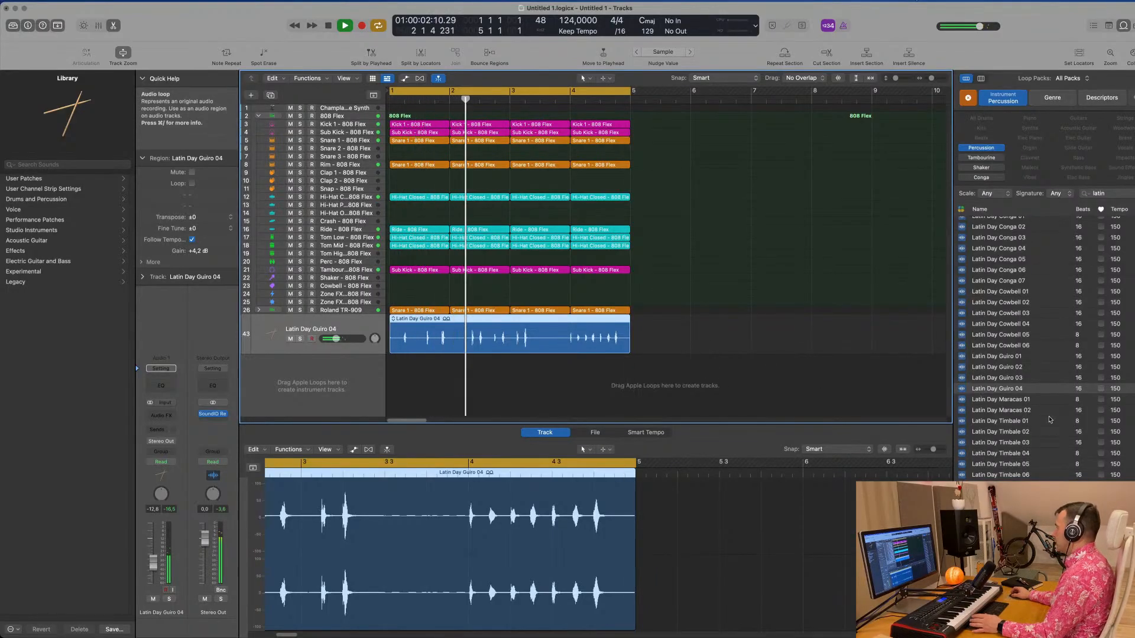
Step: Audition the Latin Day Maracas 01, Latin Day Timbale 01 and Latin Day Timbale 06 loops with the groove
left_click(1009, 400)
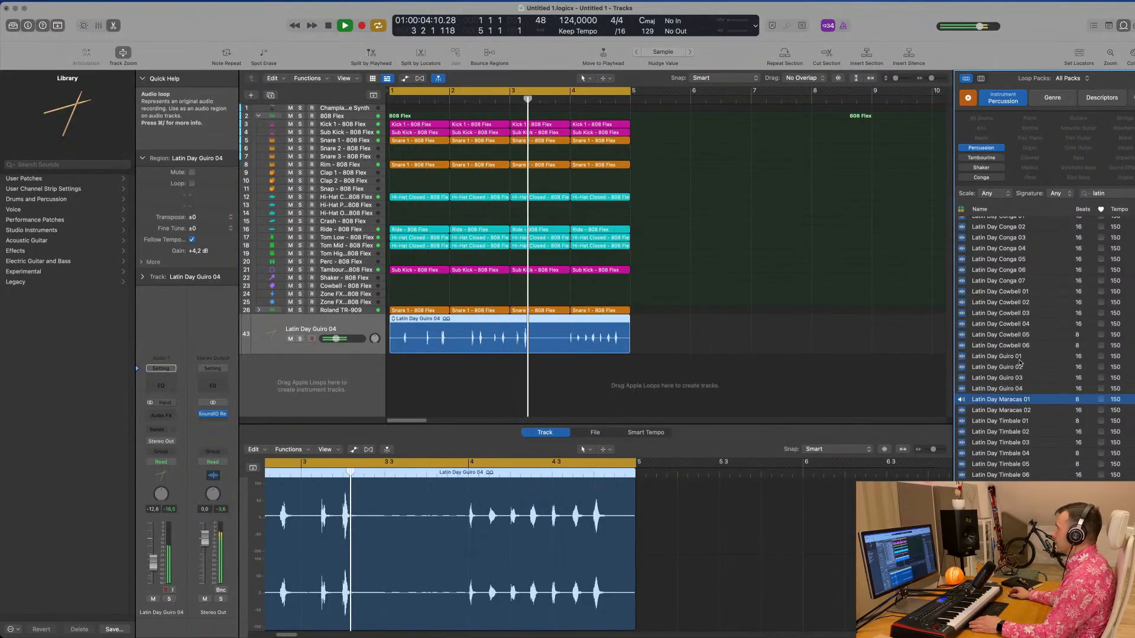
scroll(1023, 367, "down", 3)
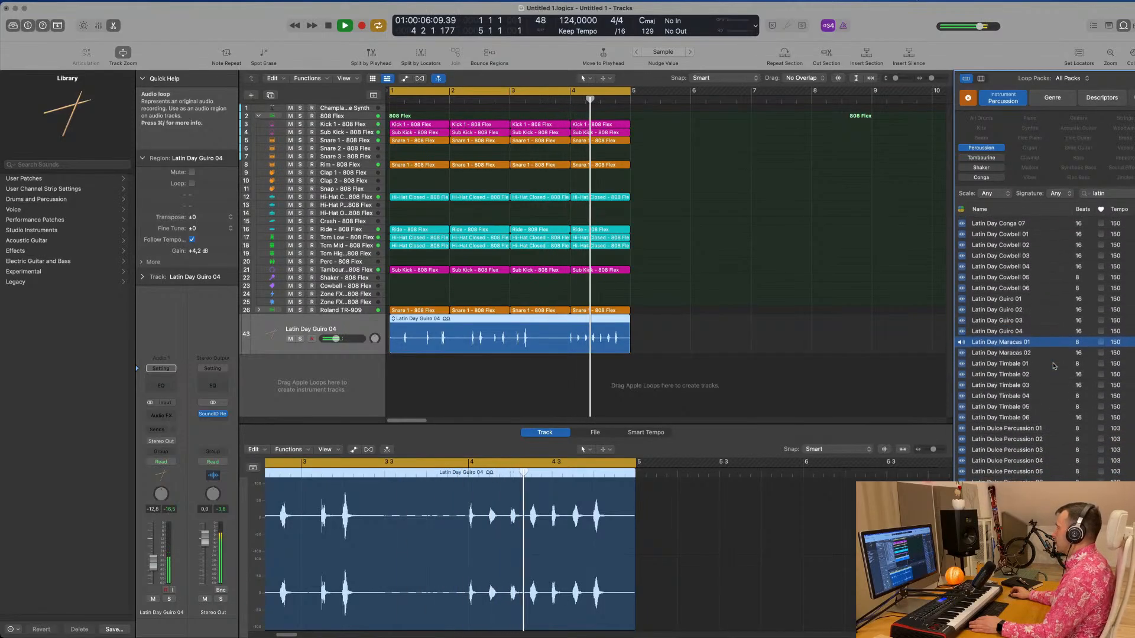
left_click(990, 365)
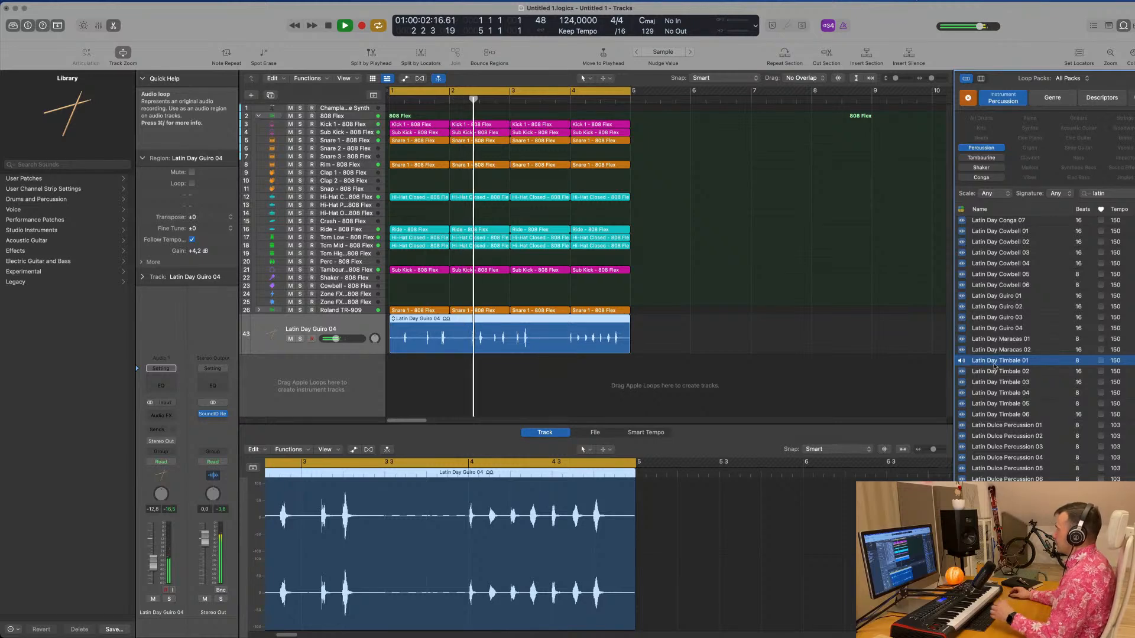
scroll(1040, 342, "down", 3)
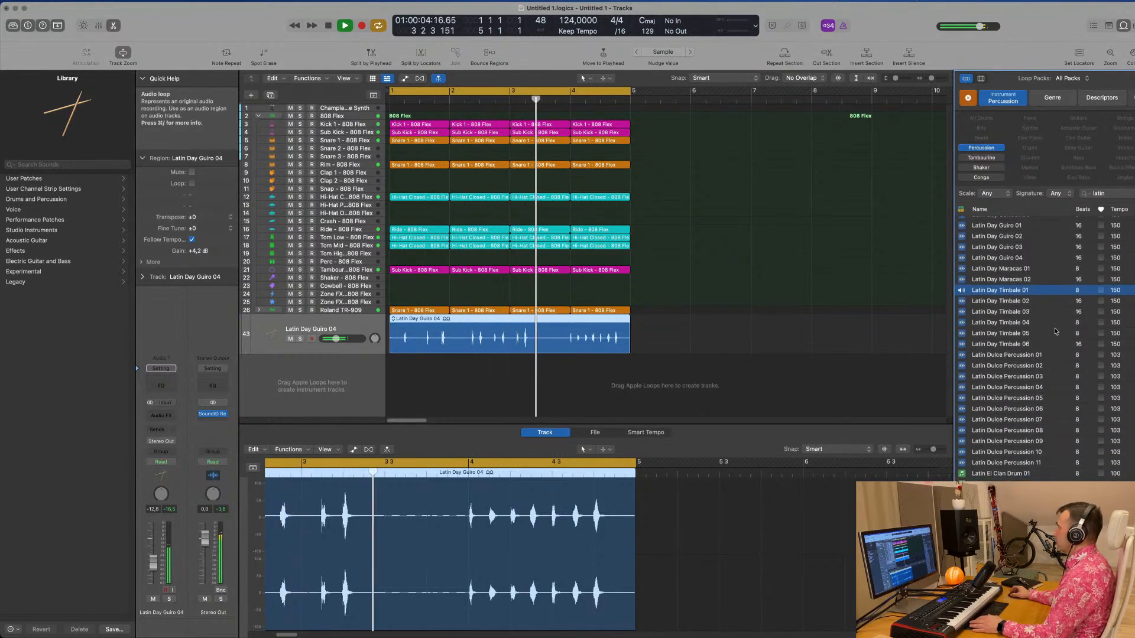
left_click(1040, 344)
scroll(1046, 314, "down", 1)
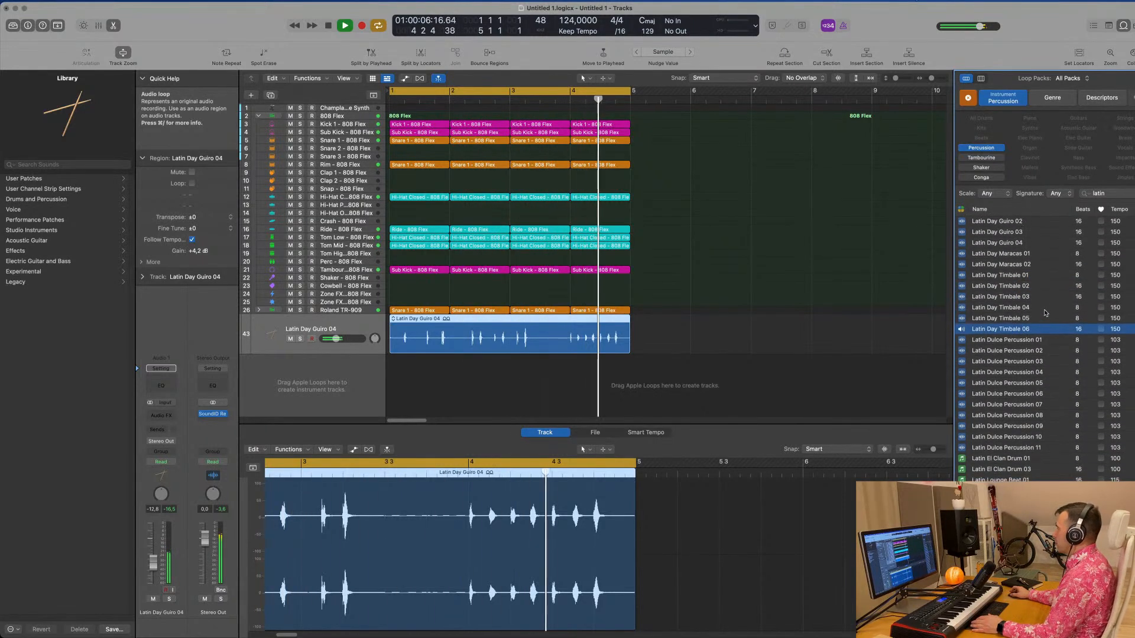
Step: Audition the Latin Dulce Percussion 01, 02, 06, 10 and 11 loops against the playing groove
scroll(1046, 314, "down", 2)
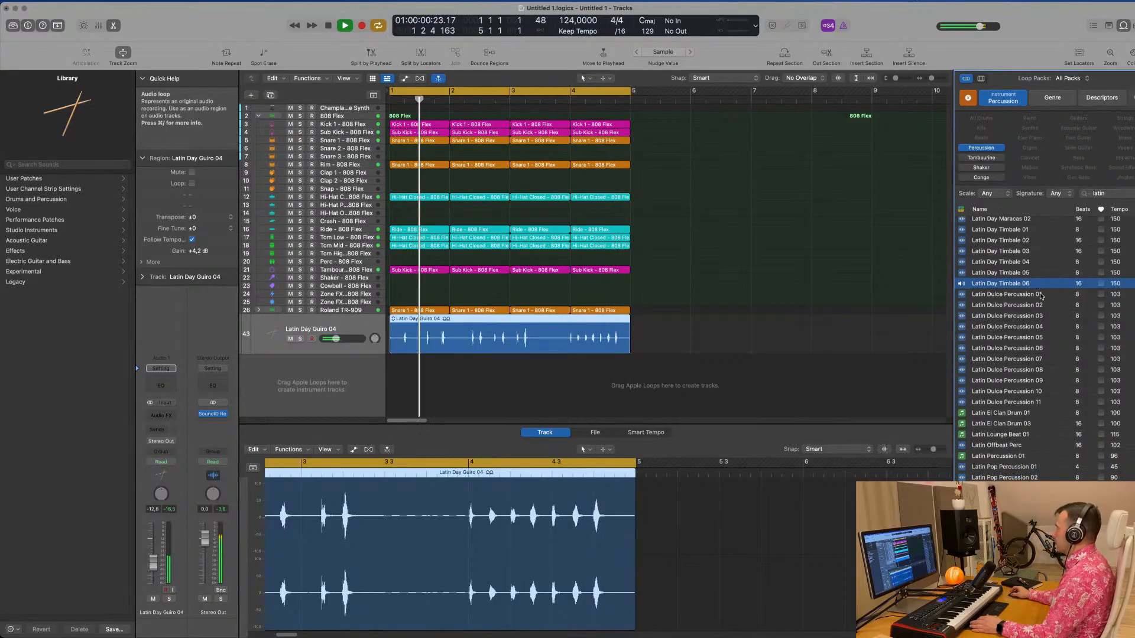
left_click(1013, 295)
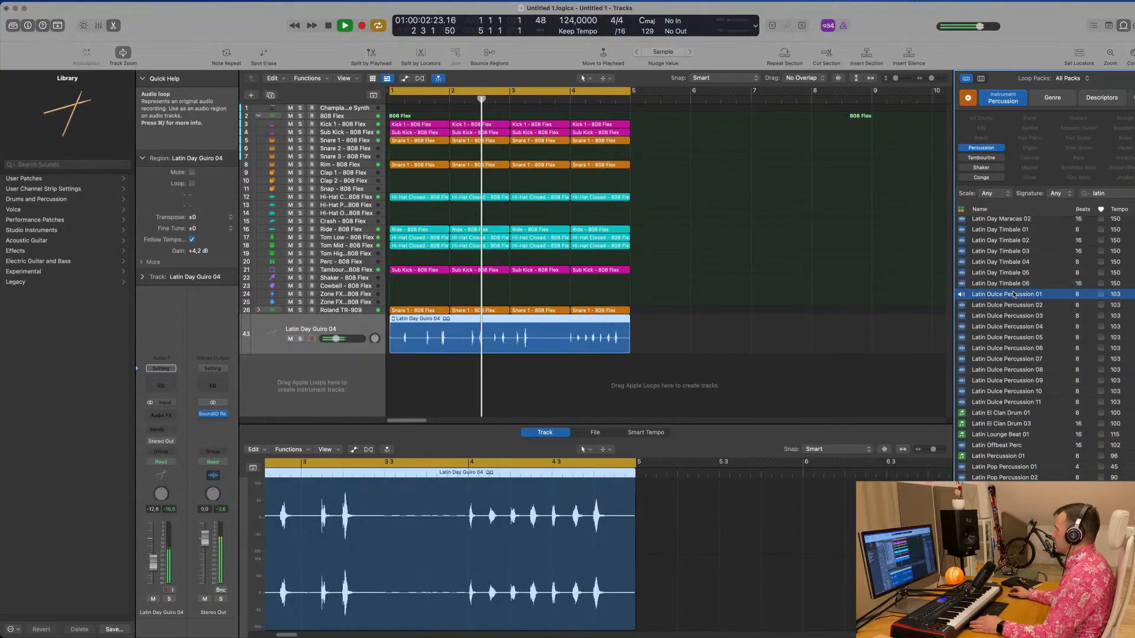
scroll(1021, 296, "down", 1)
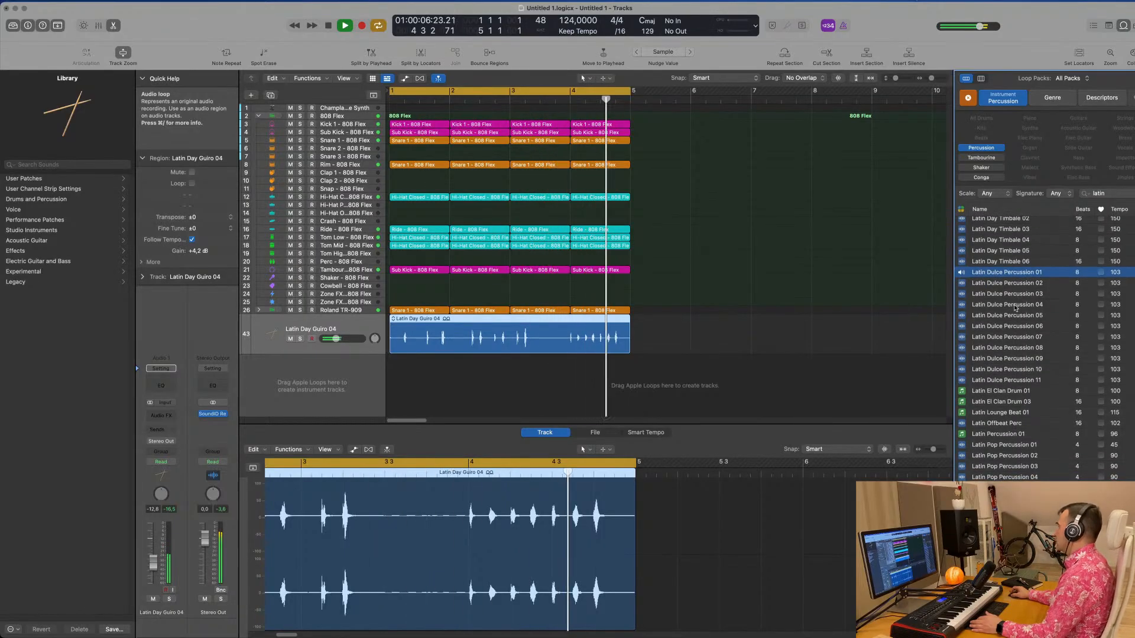
left_click(1022, 284)
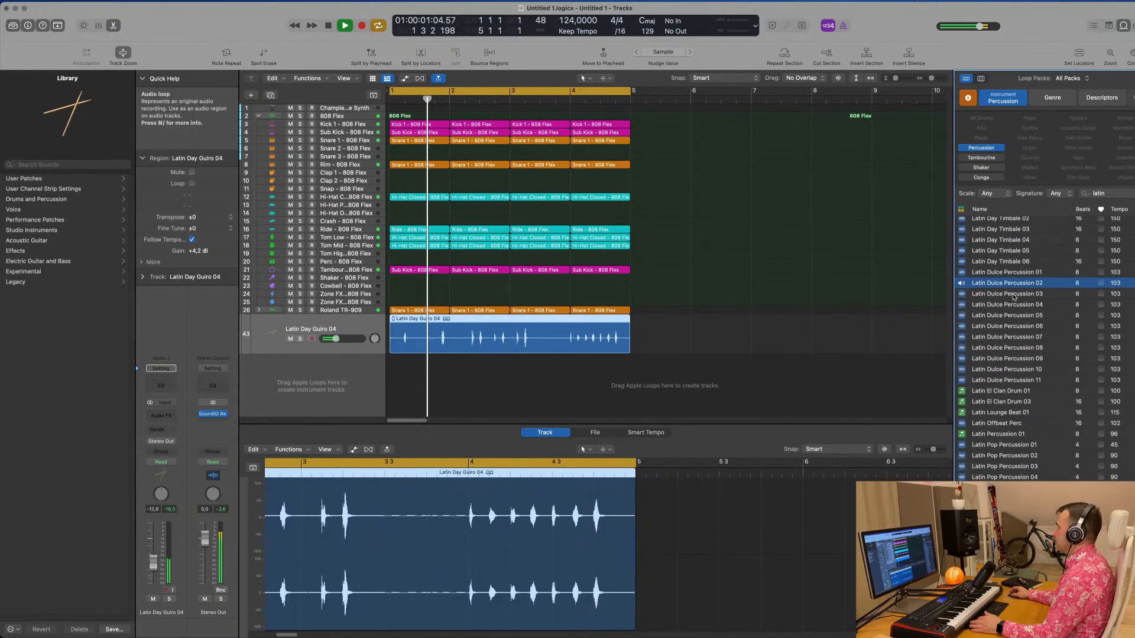
left_click(1016, 324)
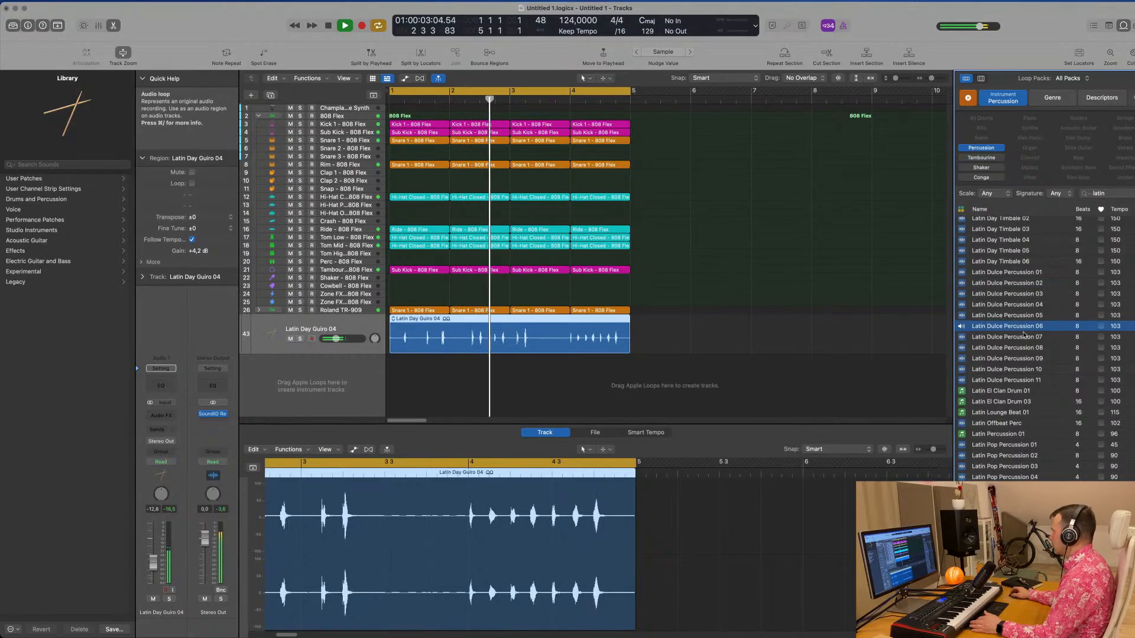
left_click(1015, 370)
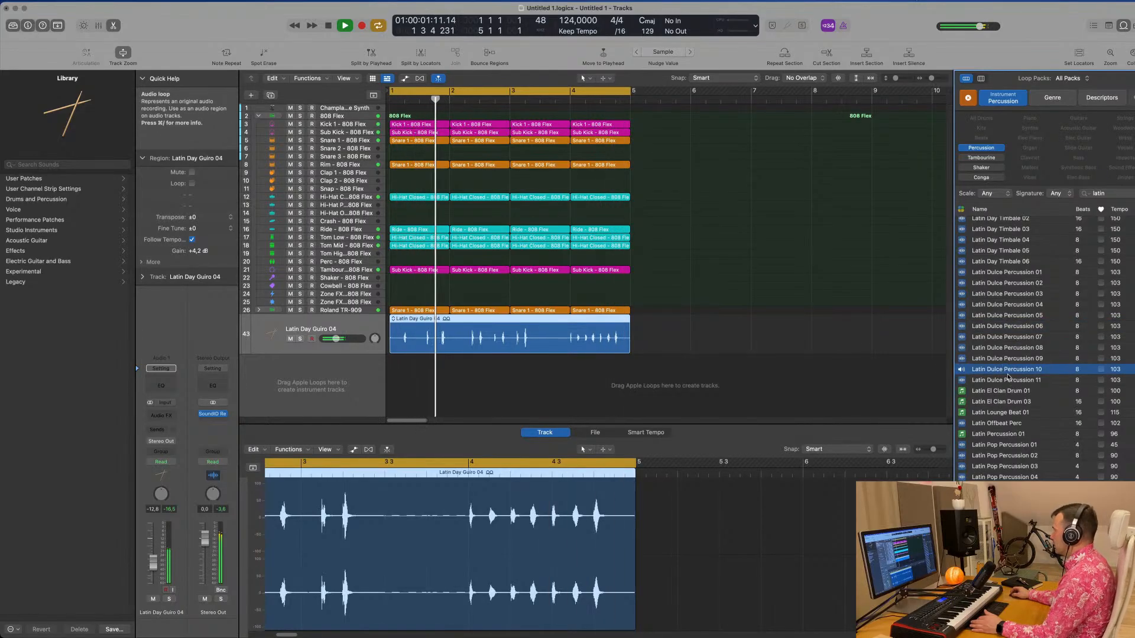
left_click(1011, 380)
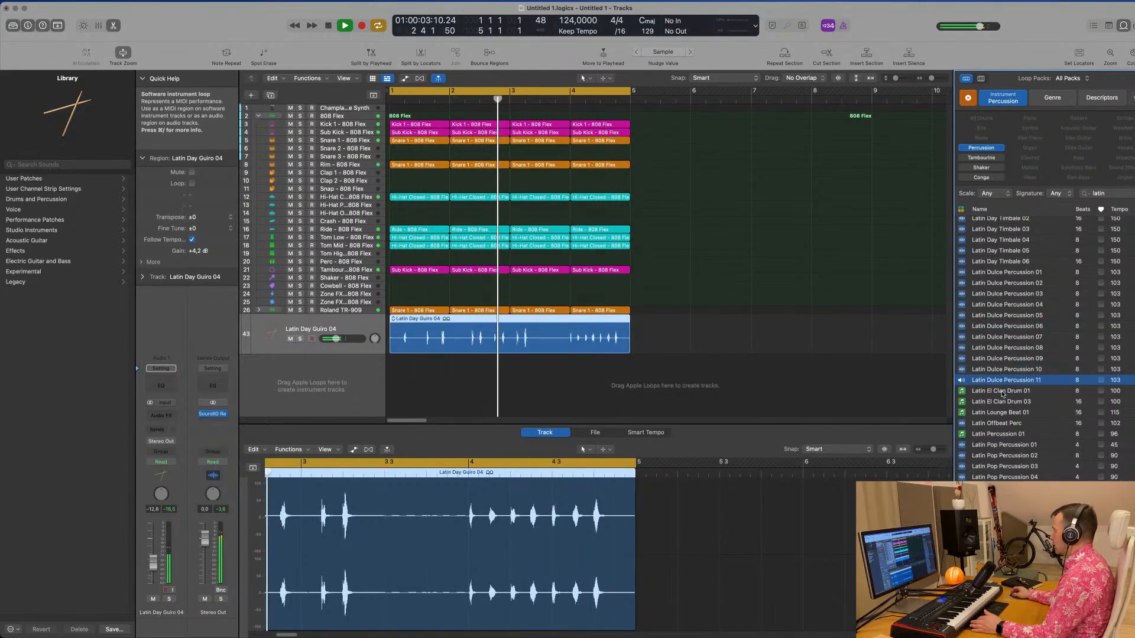
Step: Audition the Latin El Clan Drum 01, Latin Lounge Beat 01 and Latin Offbeat Perc loops with the groove
left_click(1030, 390)
scroll(1028, 331, "down", 2)
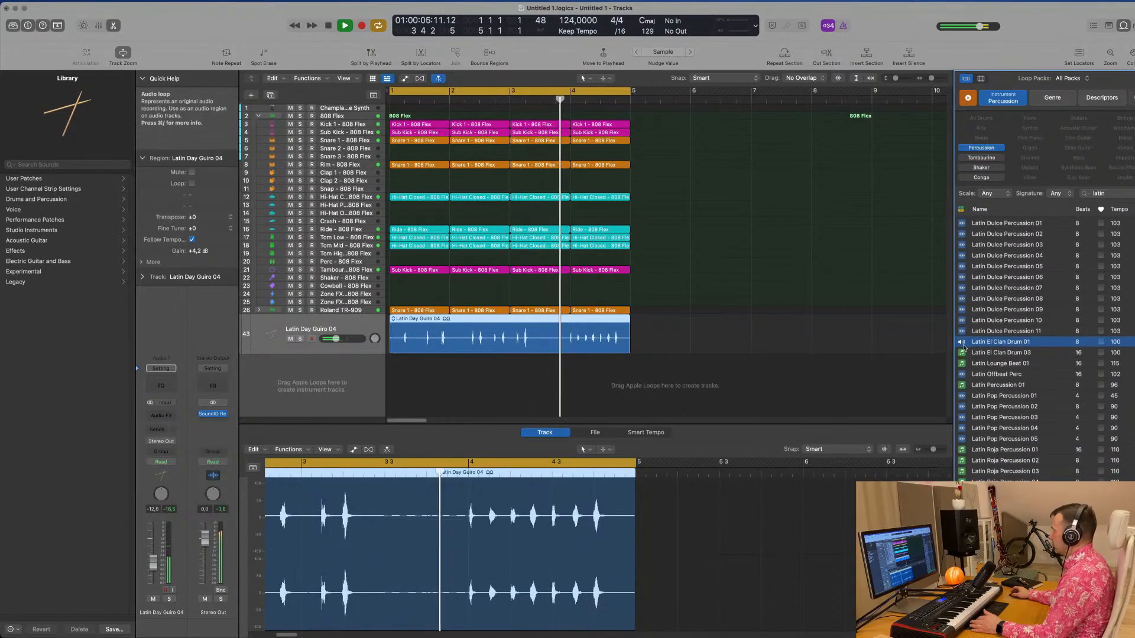
scroll(1017, 348, "down", 4)
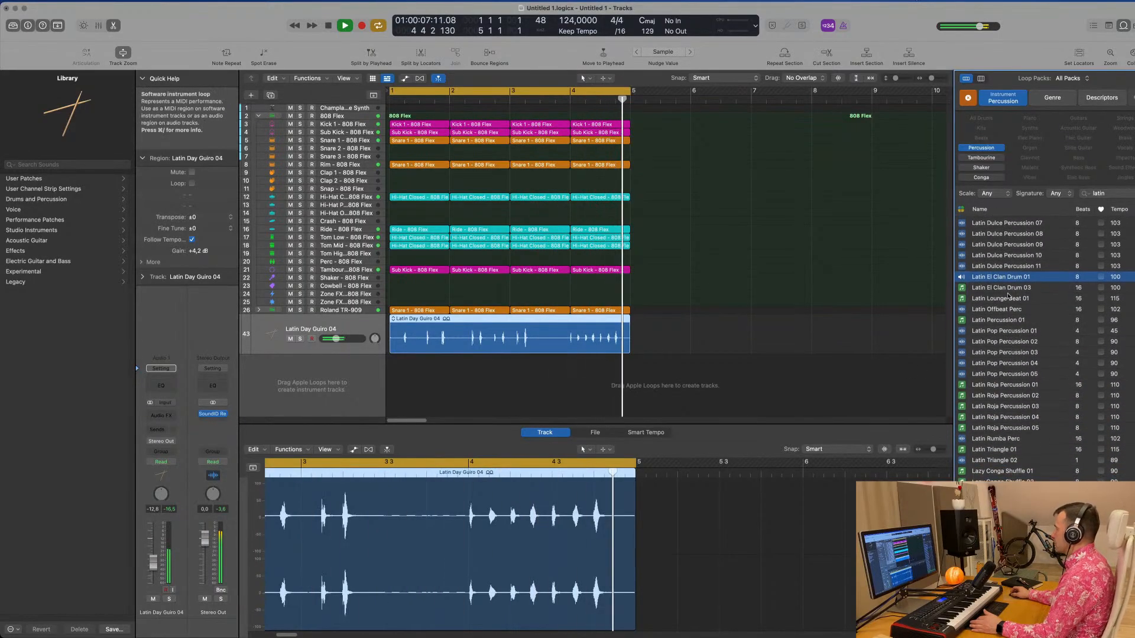
left_click(1004, 299)
scroll(1034, 289, "down", 2)
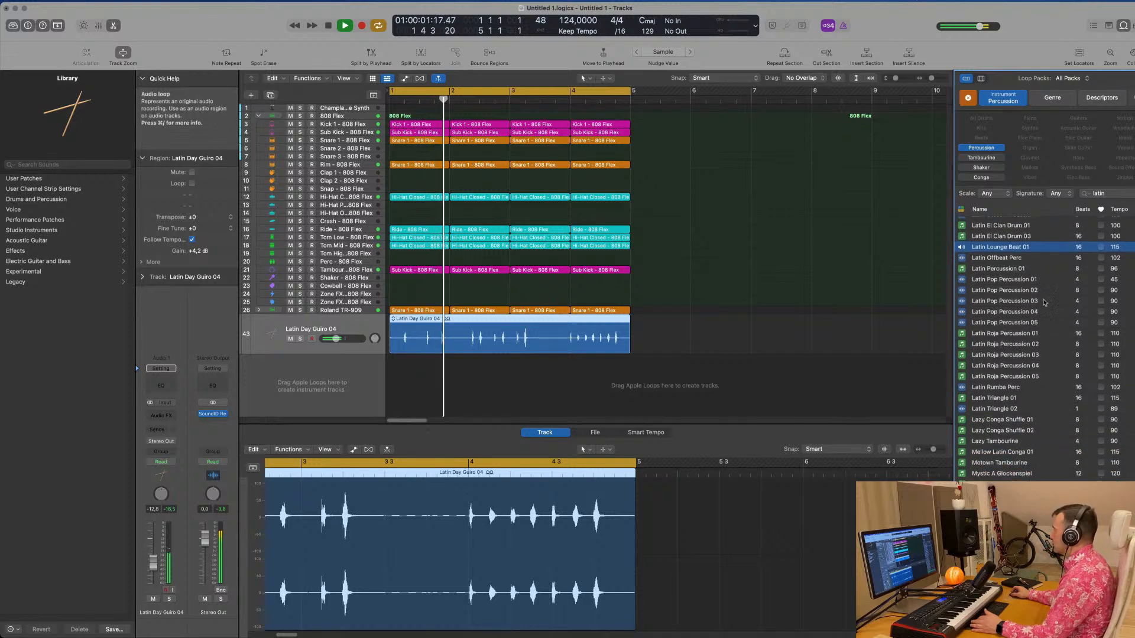
scroll(1052, 313, "up", 3)
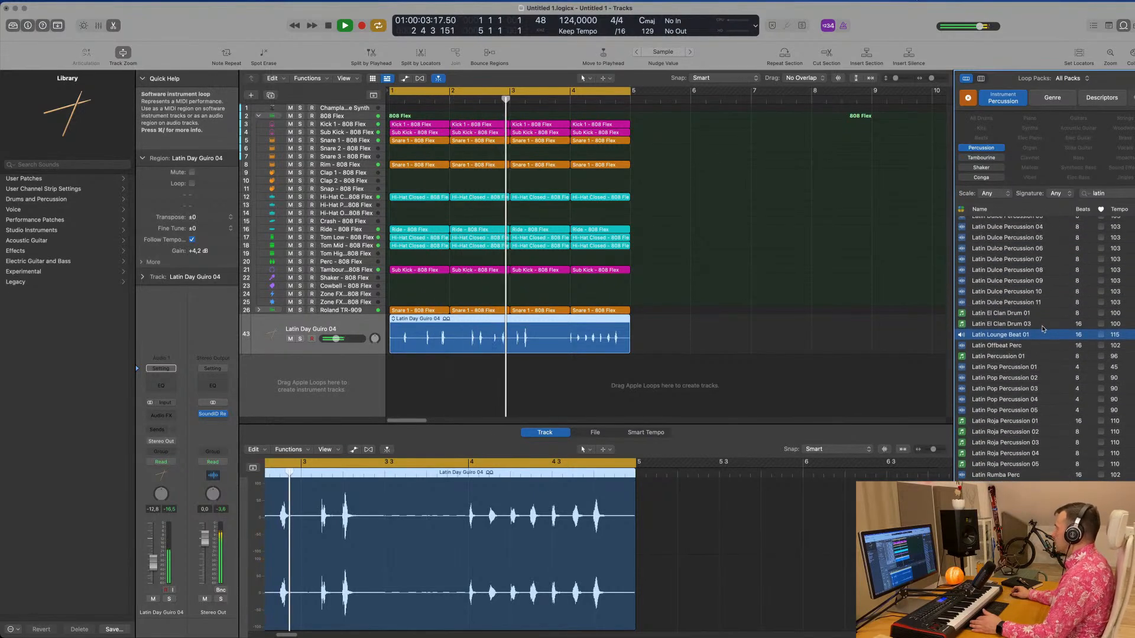
left_click(1050, 348)
scroll(1059, 325, "down", 2)
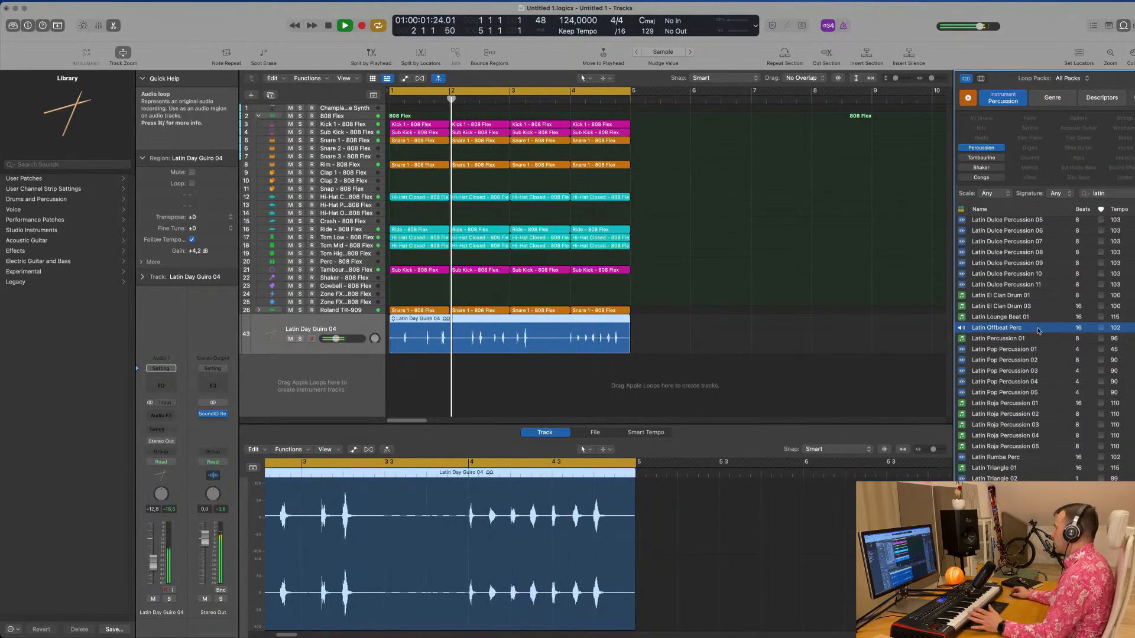
Step: Audition the Latin Percussion 01, Latin Pop Percussion 01 and Latin Roja Percussion 01 loops with the groove
left_click(1025, 341)
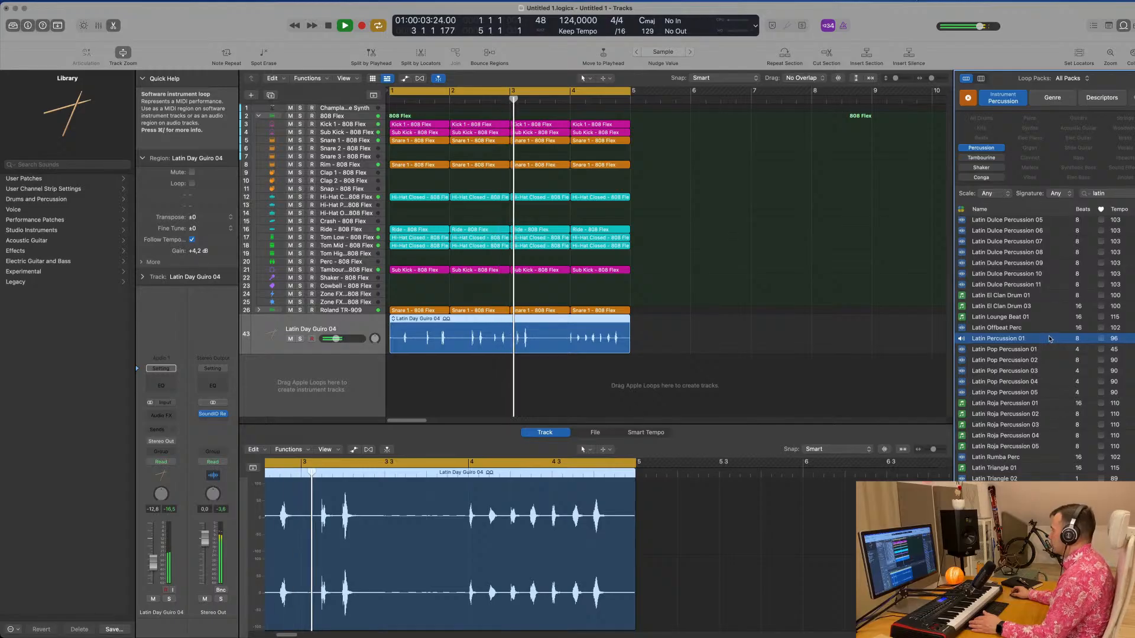
scroll(1050, 338, "down", 1)
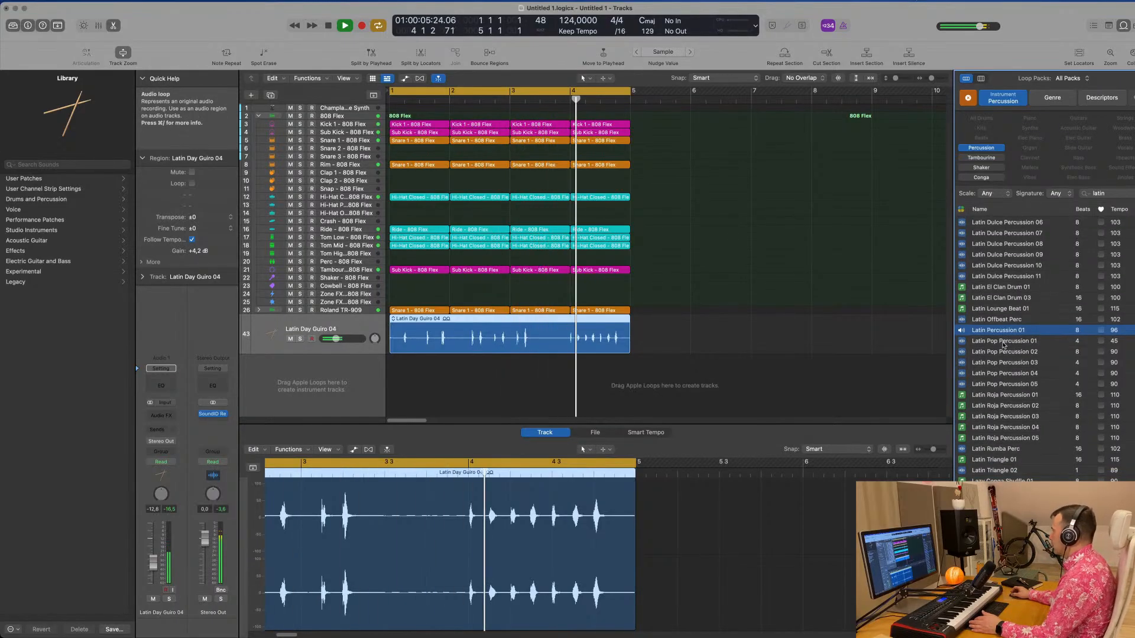
left_click(1004, 343)
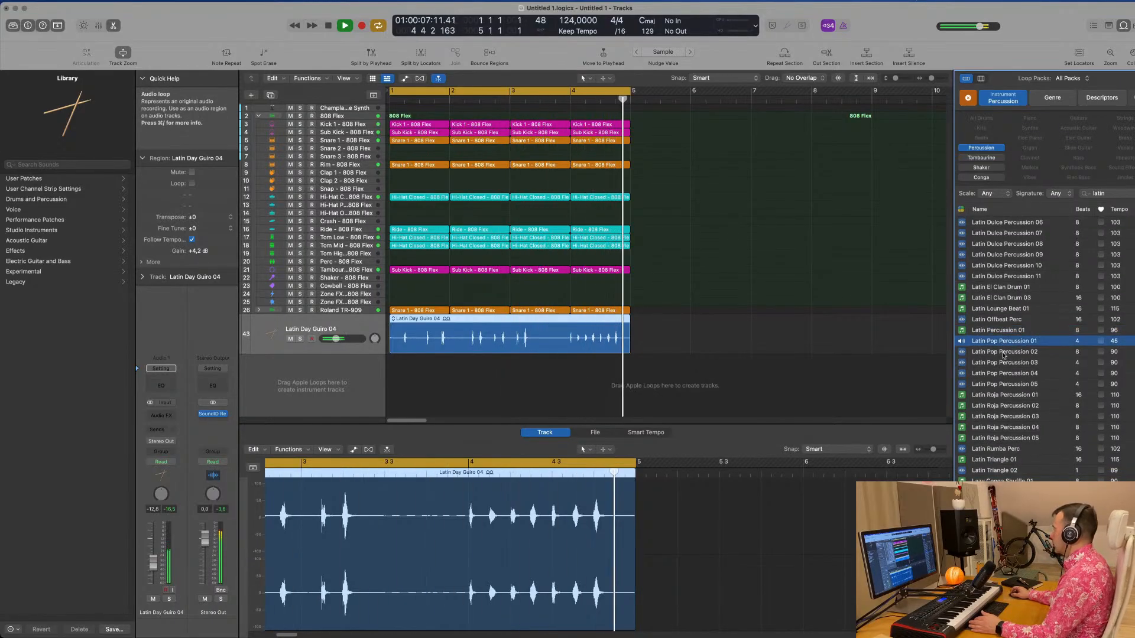
left_click(998, 396)
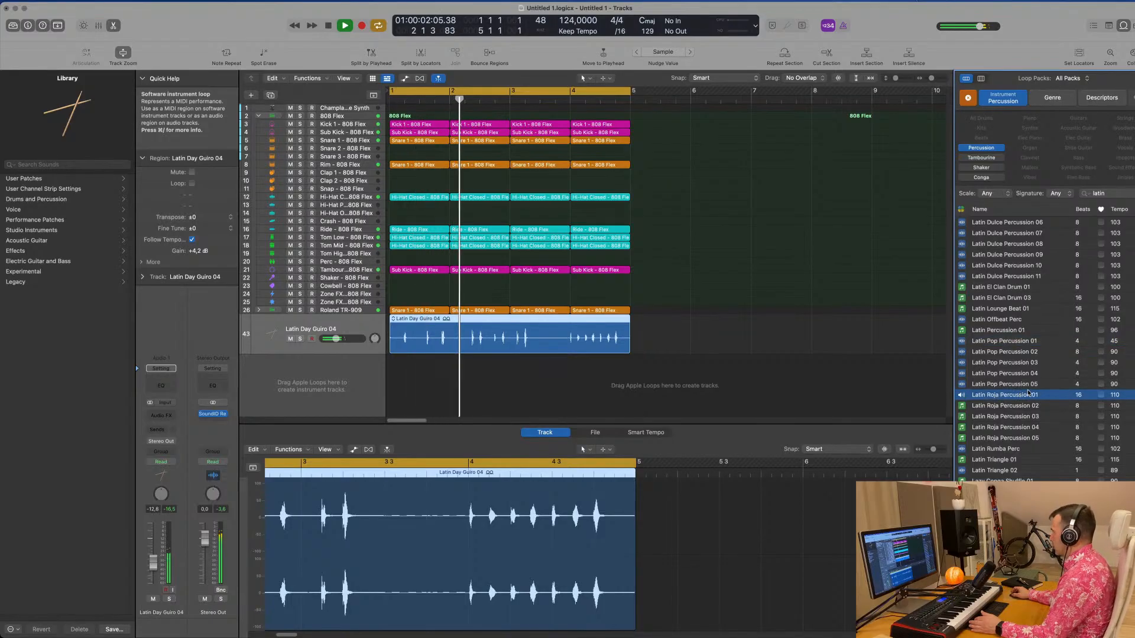
scroll(1032, 378, "down", 5)
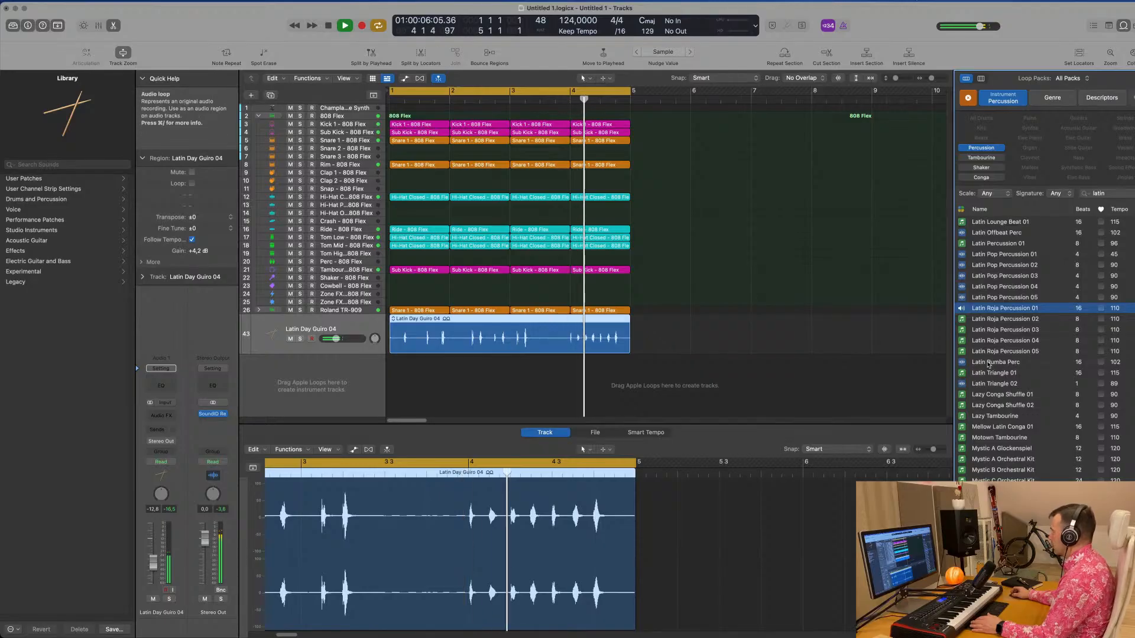
Step: Audition the Latin Rumba Perc loop and add it on a new track starting at bar 1
left_click(988, 363)
scroll(1041, 355, "down", 3)
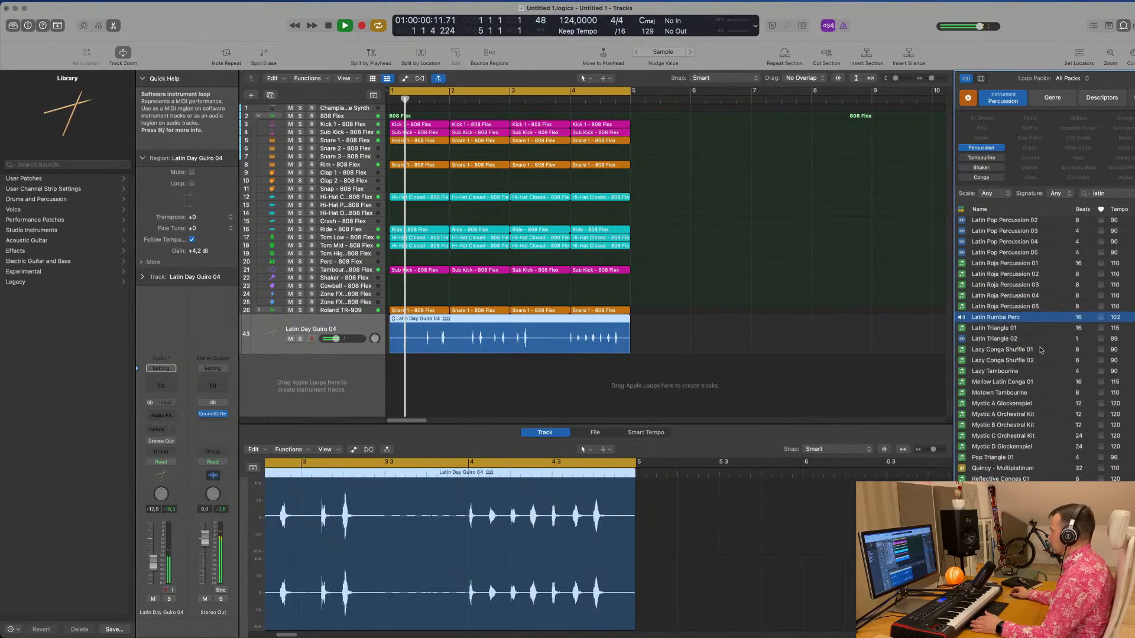
scroll(1041, 351, "up", 3)
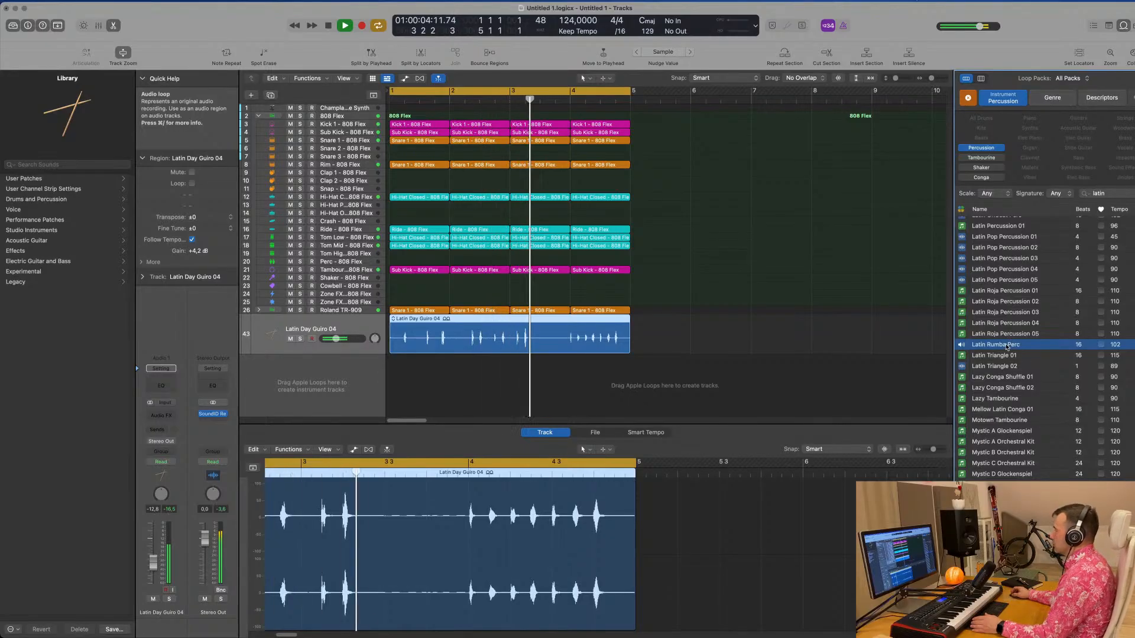
left_click_drag(1011, 344, 433, 363)
left_click(499, 389)
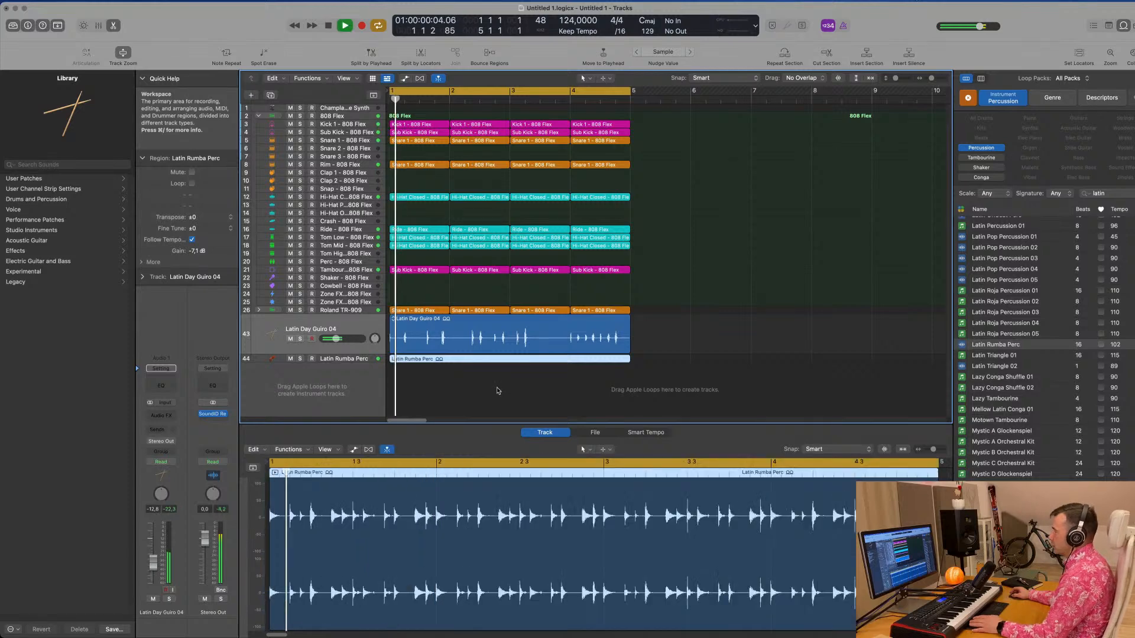
key("super+Left")
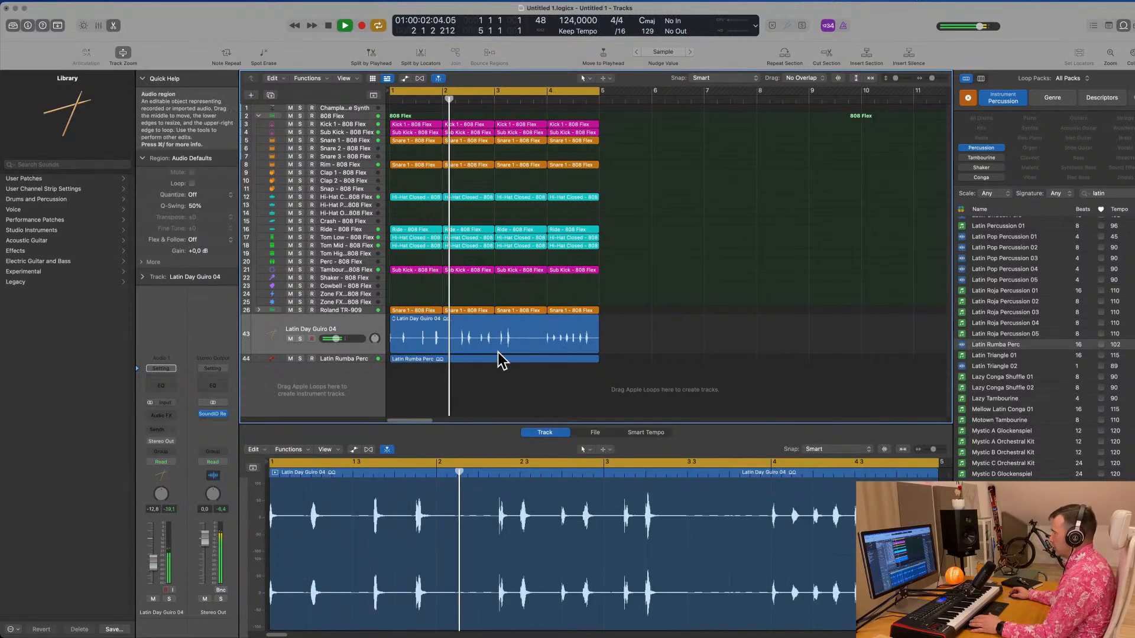
Step: Audition the Lazy Conga Shuffle 01, Mellow Latin Conga 01 and Quincy - Multiplatinum loops against the groove
scroll(1044, 374, "down", 1)
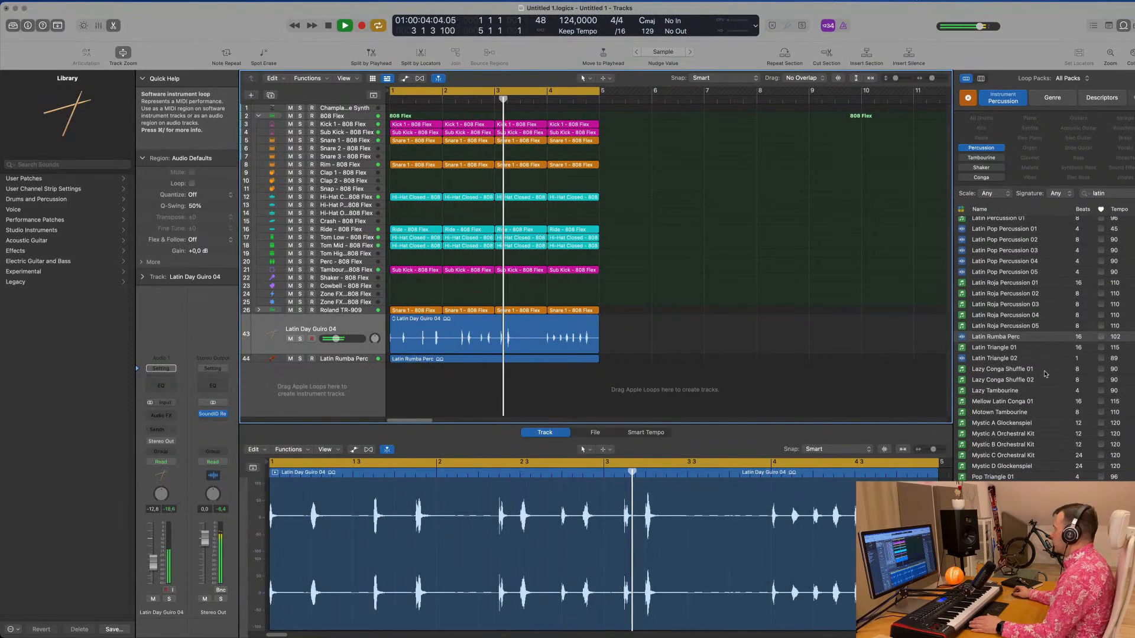
left_click(999, 370)
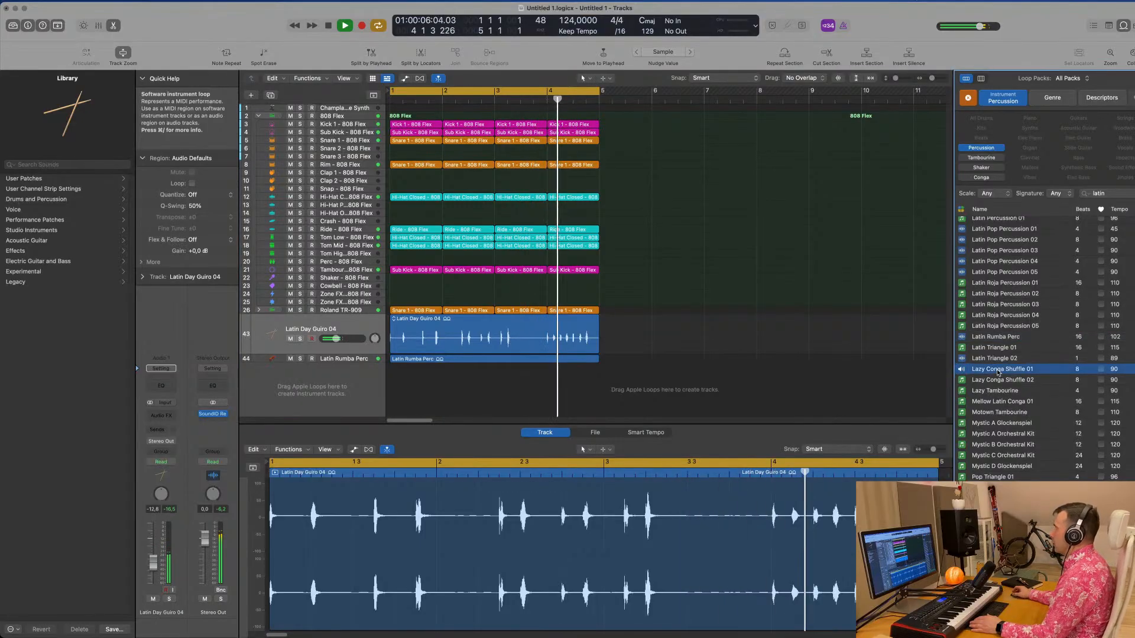
scroll(1051, 368, "down", 9)
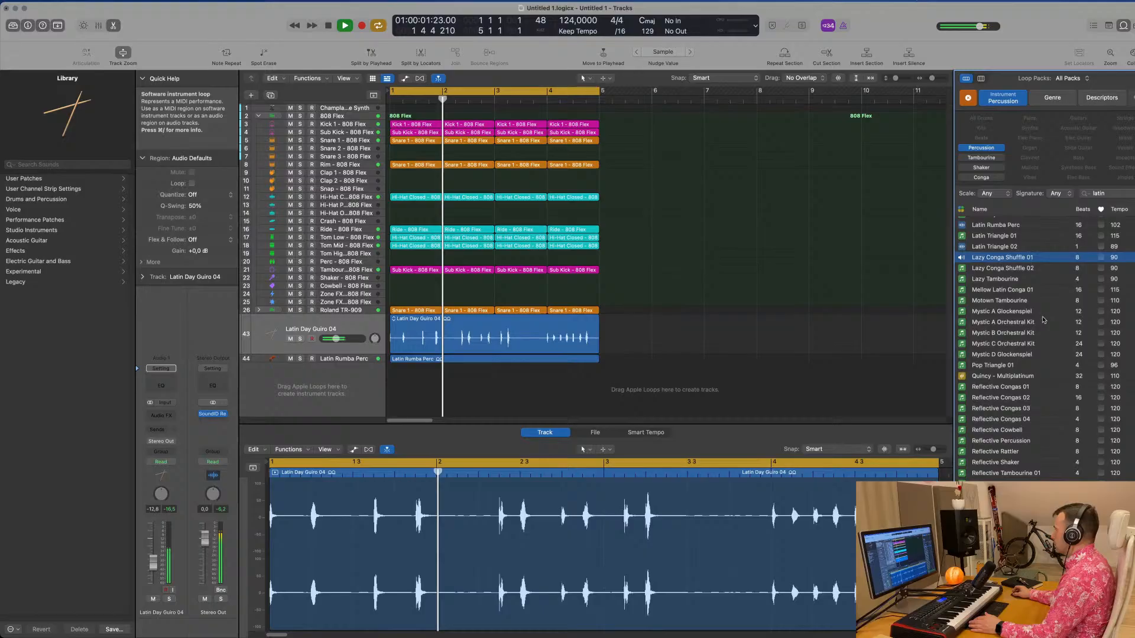
left_click(1028, 291)
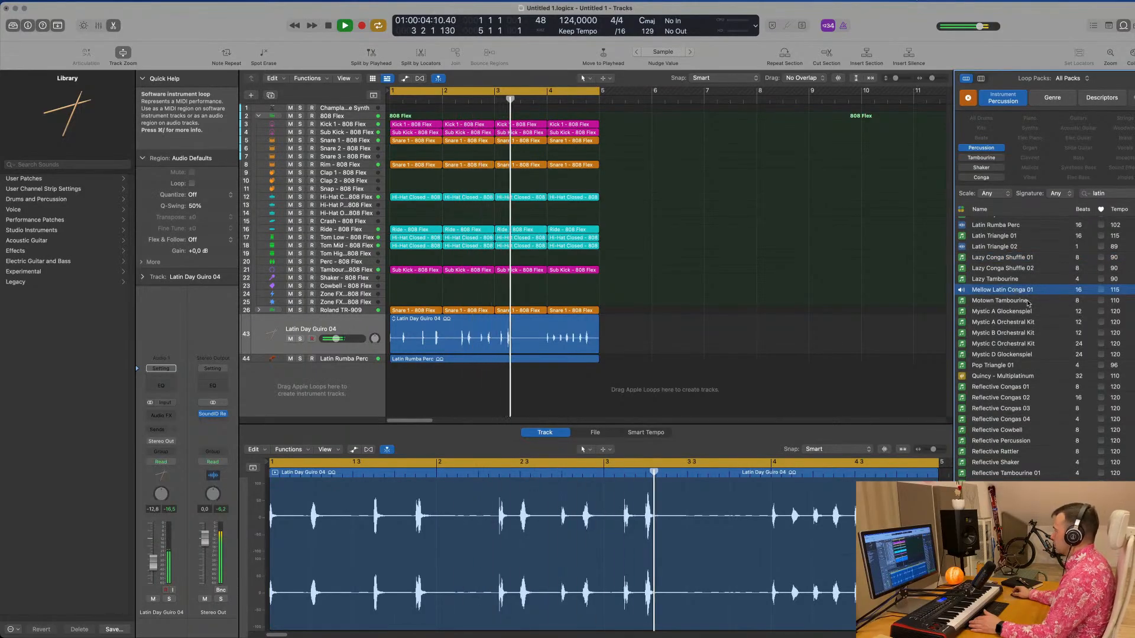
scroll(1020, 325, "down", 3)
left_click(1014, 348)
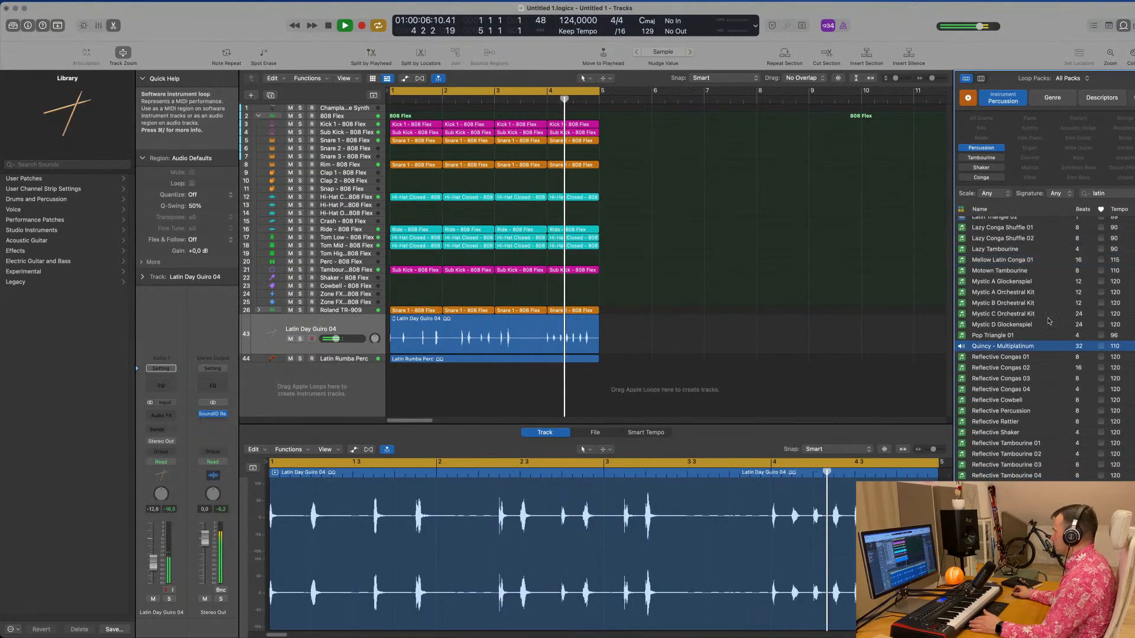
scroll(1046, 303, "down", 3)
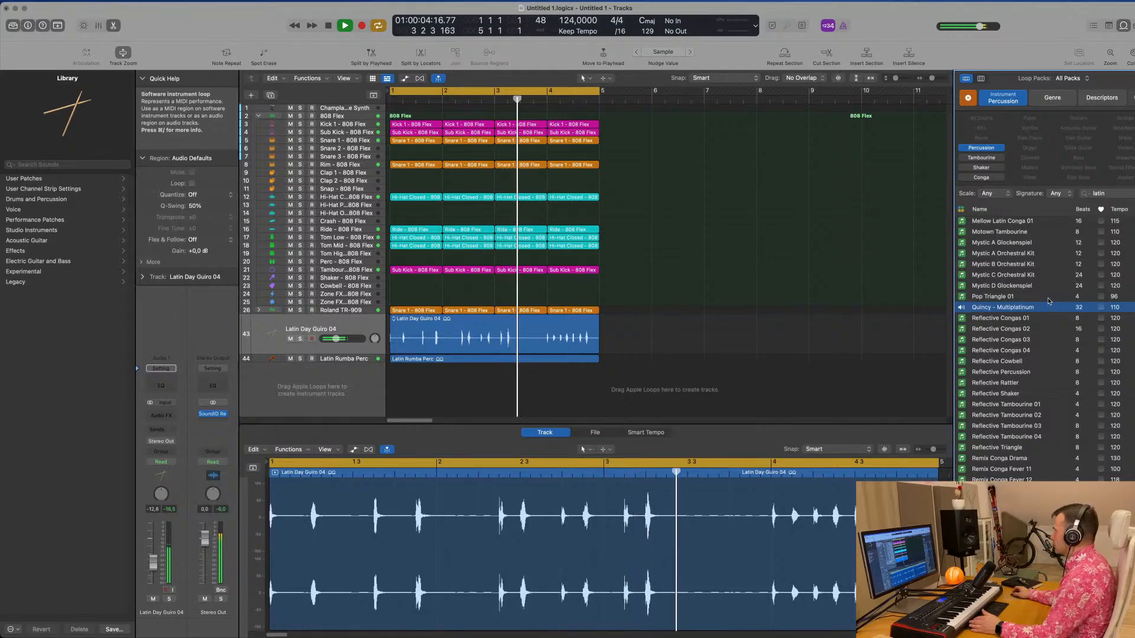
Step: Add the Quincy - Multiplatinum Drummer loop on a new track starting at bar 1 and play the arrangement
left_click_drag(1028, 308, 533, 384)
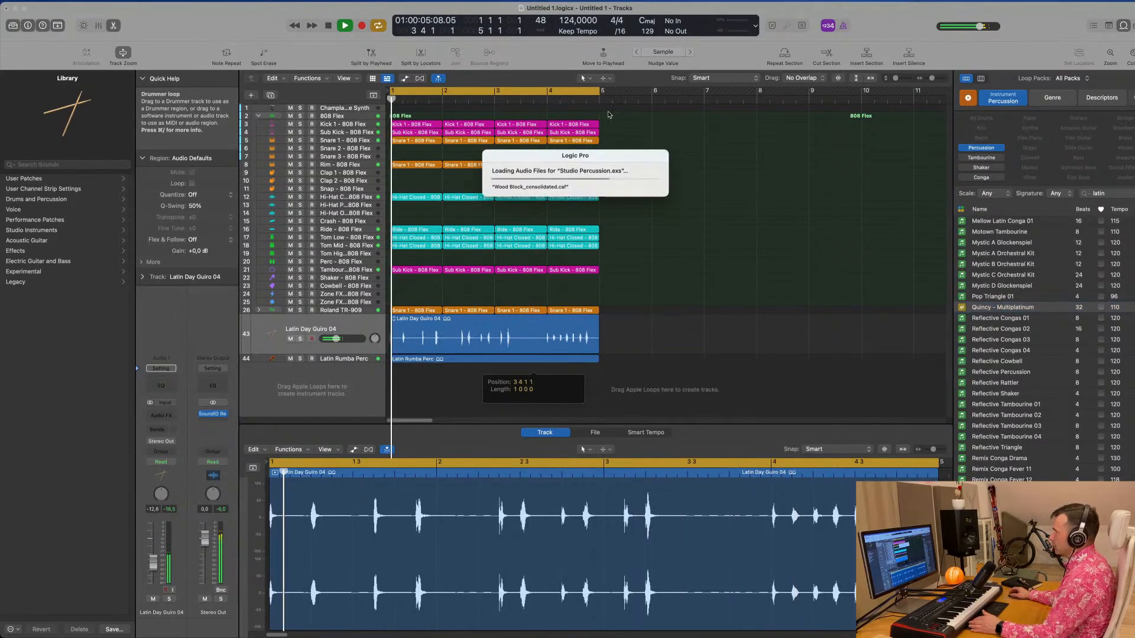
left_click_drag(621, 349, 490, 336)
key("space")
left_click(564, 388)
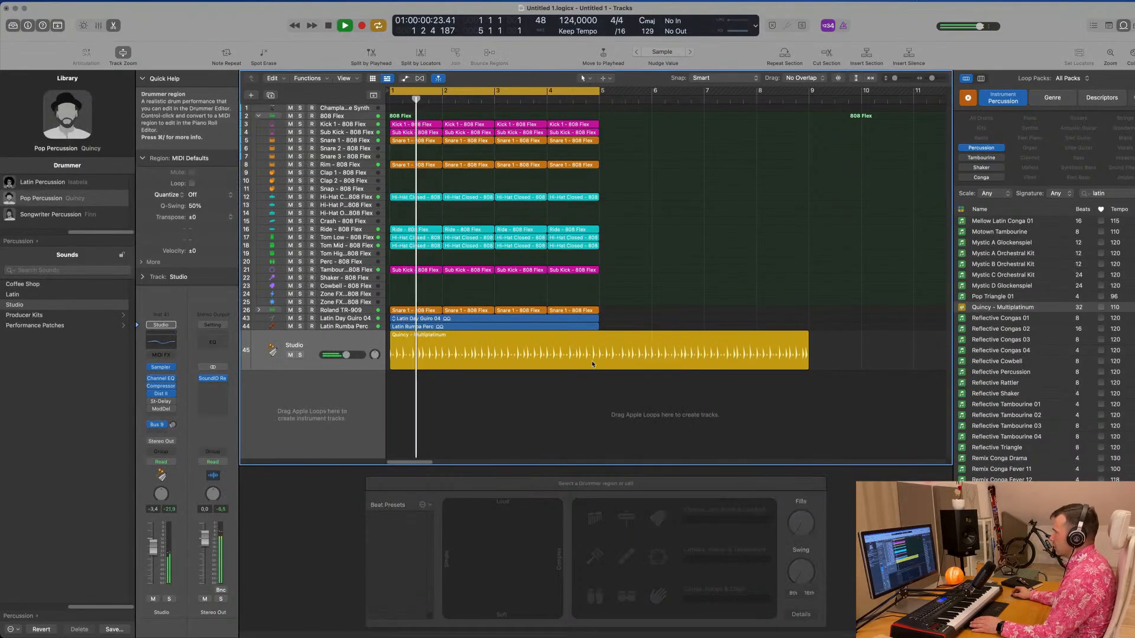
Step: Split the Quincy - Multiplatinum region at bar 5 and delete the part after the four-bar cycle
left_click(601, 340)
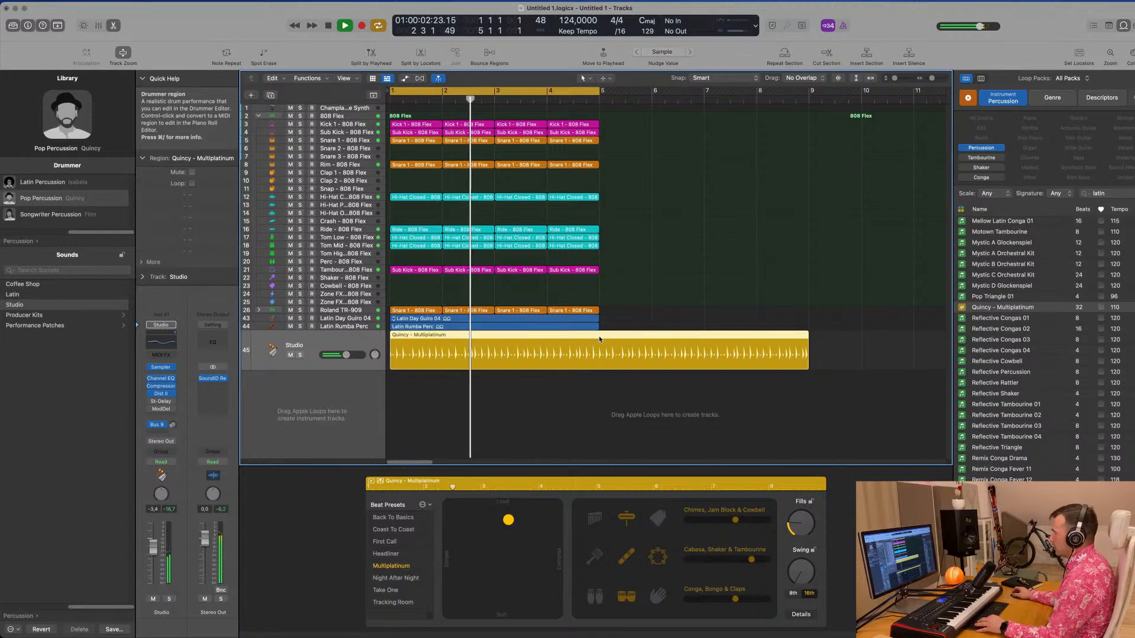
double_click(599, 339, "super")
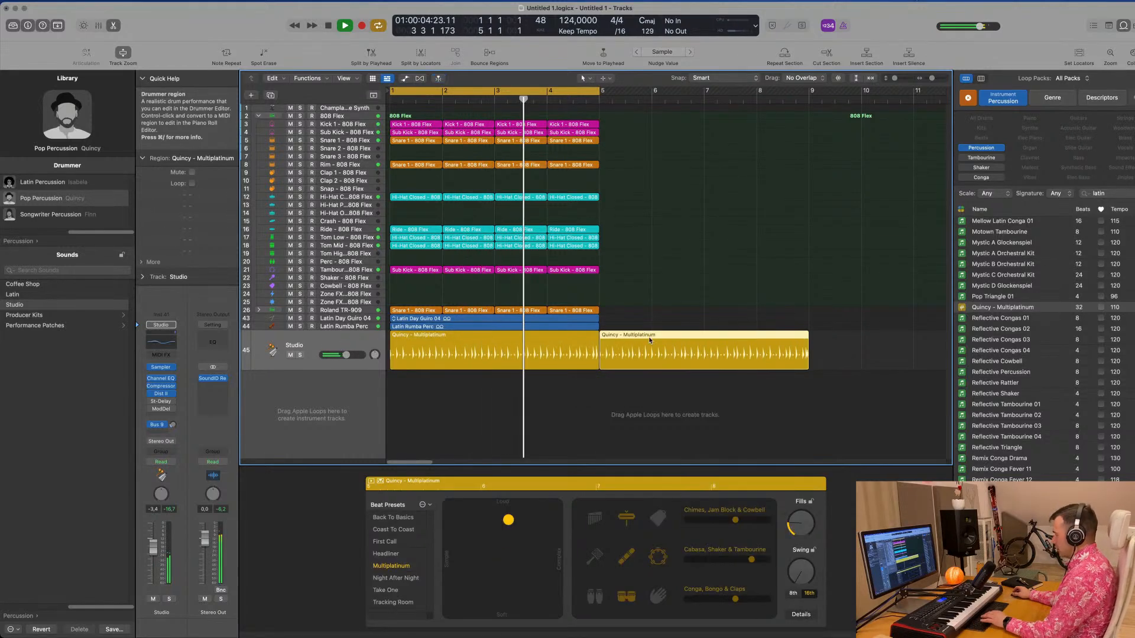
key("Delete")
key("Return")
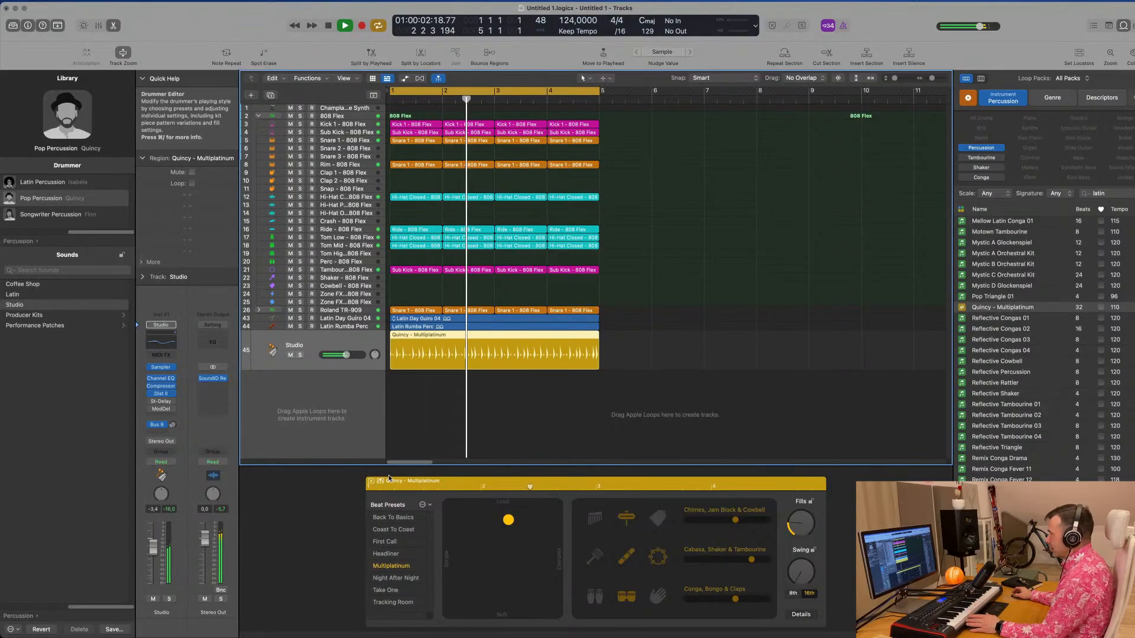
Step: Raise the fills amount of the Quincy - Multiplatinum region, enable its cowbell and set the swing to 50%
left_click_drag(795, 526, 804, 527)
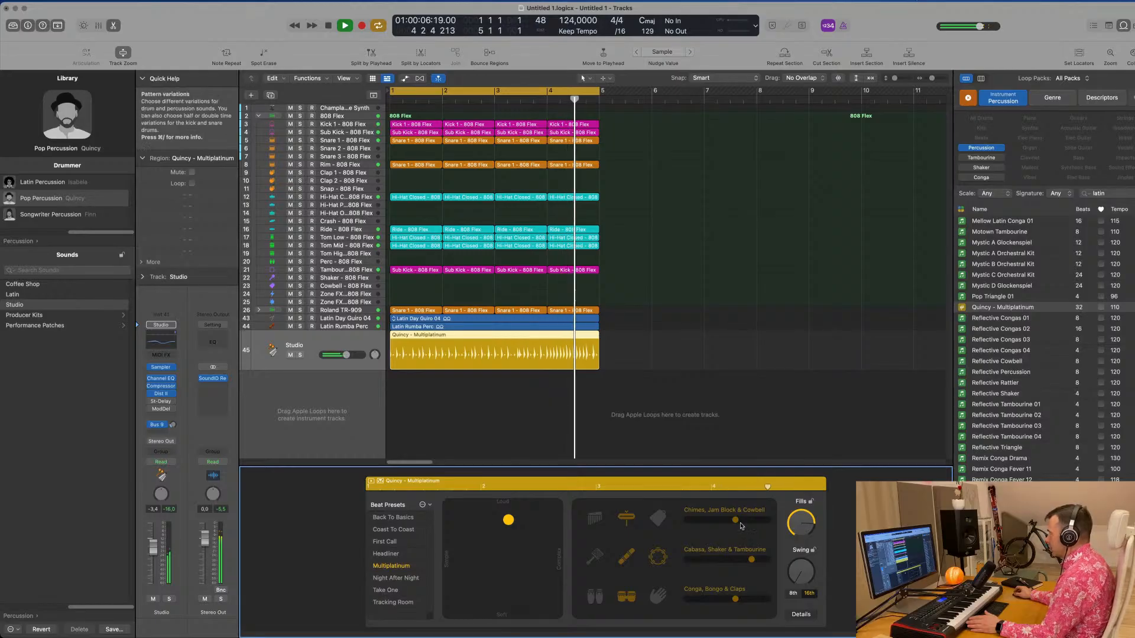
left_click(665, 525)
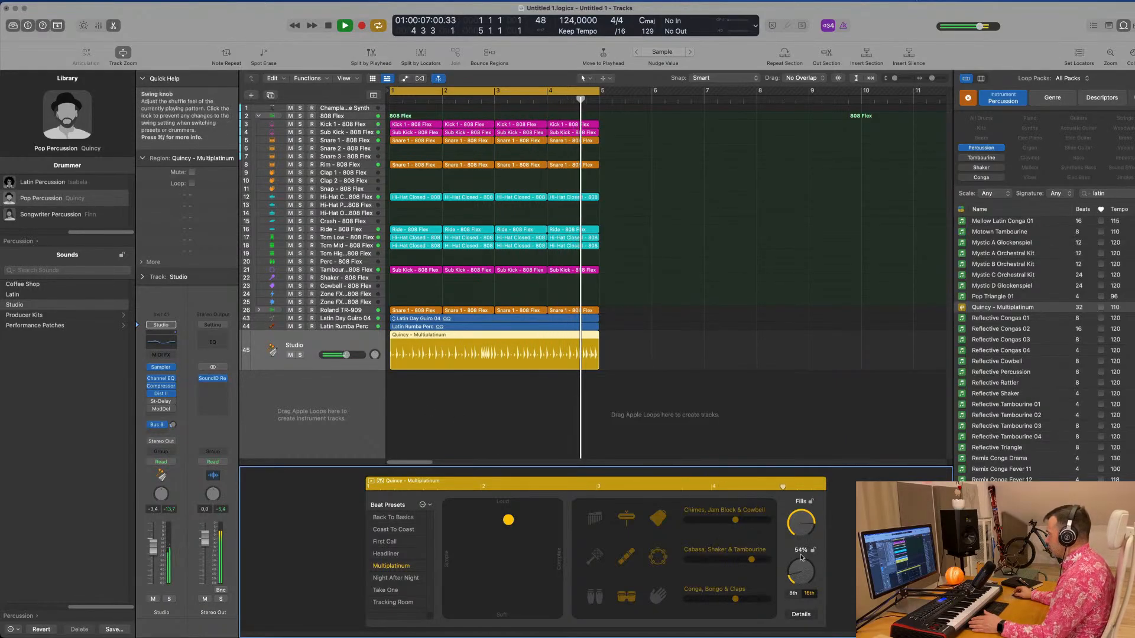
left_click_drag(801, 557, 800, 606)
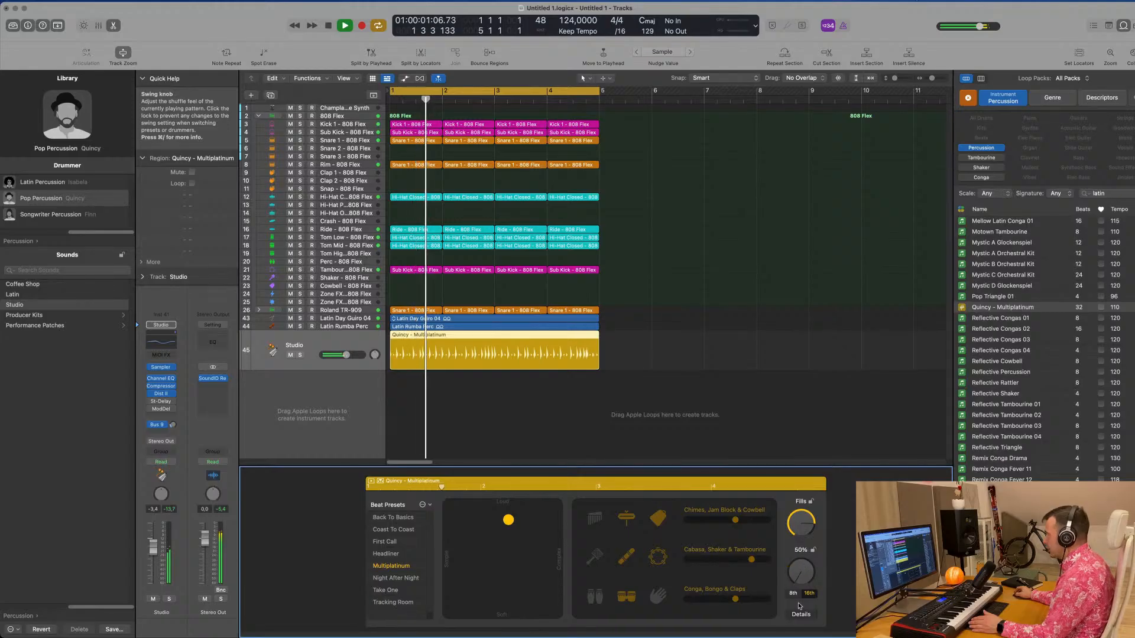
Step: Switch on the claps and conga in the Quincy - Multiplatinum Drummer part and replay the groove
left_click(658, 603)
left_click(594, 599)
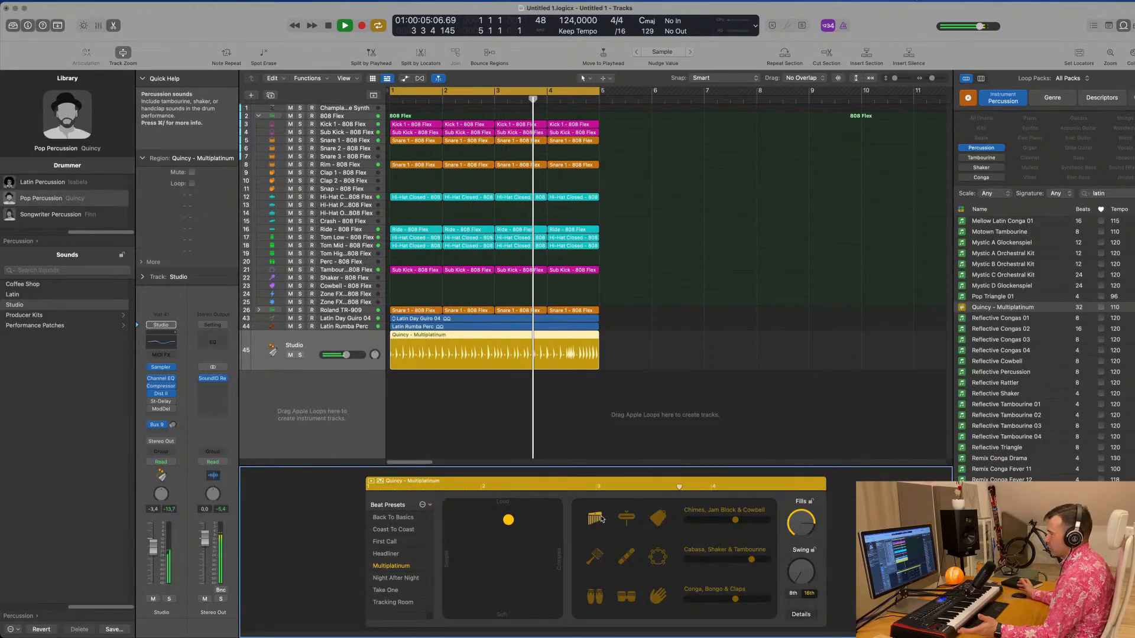
key("space")
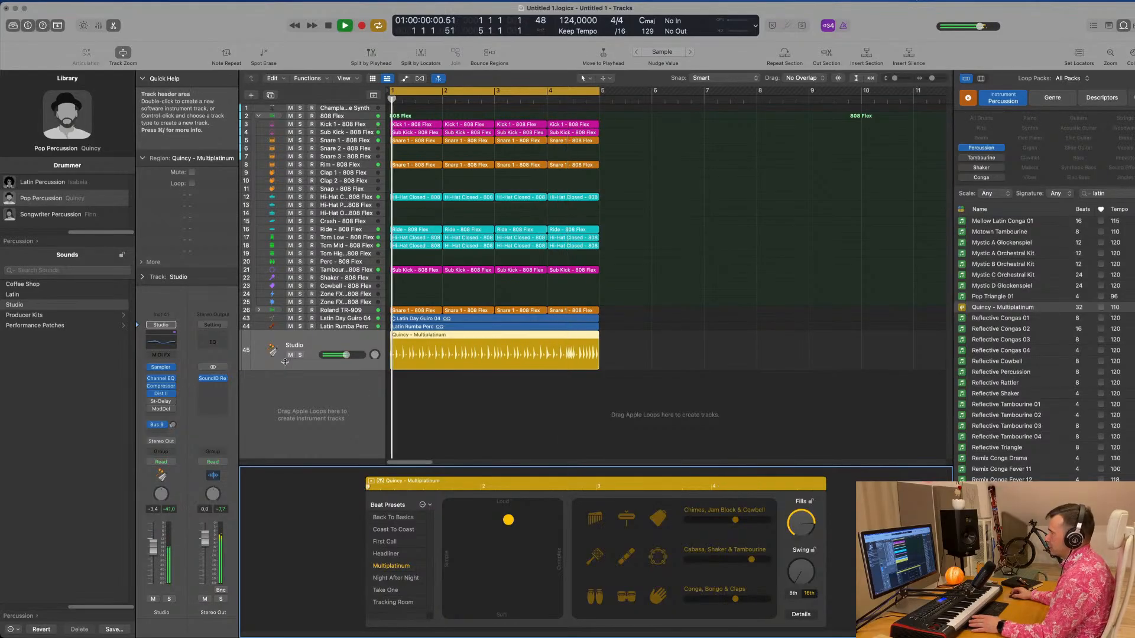
Step: Solo the Studio track during playback, adjust its fills amount and raise the Chimes, Jam Block & Cowbell setting
left_click(300, 355)
key("space")
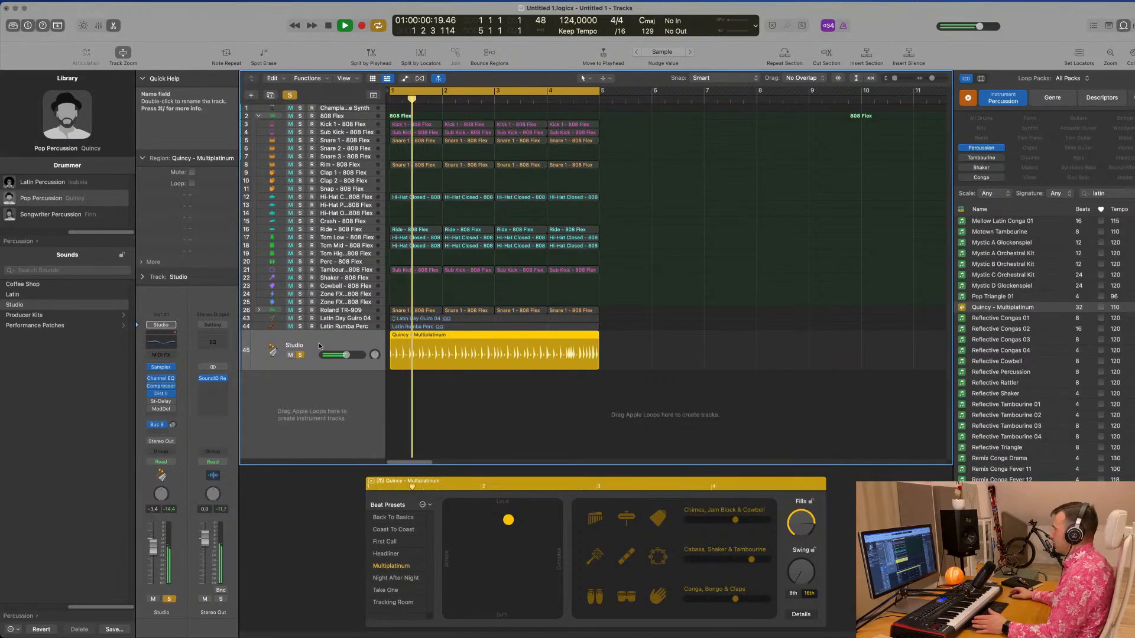
left_click_drag(800, 524, 787, 463)
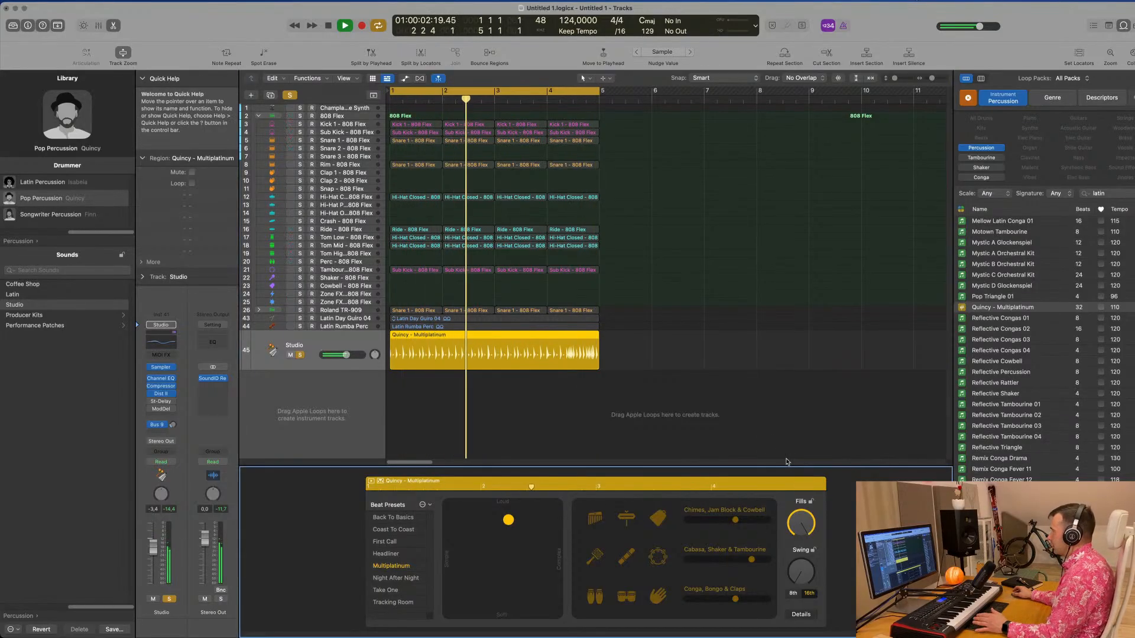
left_click_drag(736, 522, 761, 524)
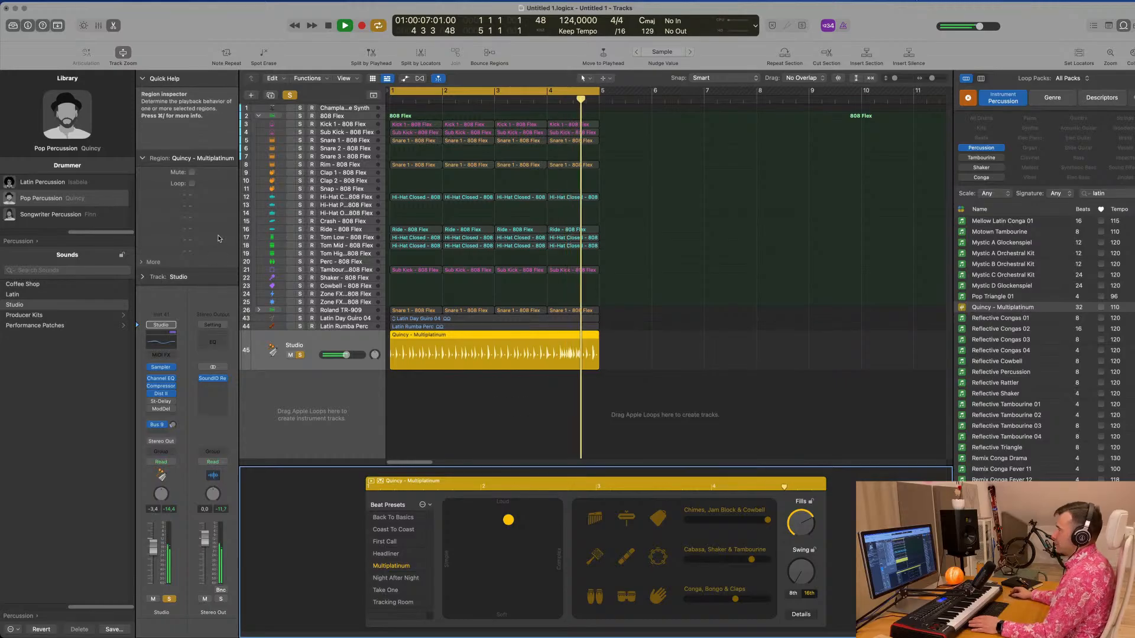
Step: Turn off the Studio track's solo and play the full groove again
left_click(300, 356)
key("space")
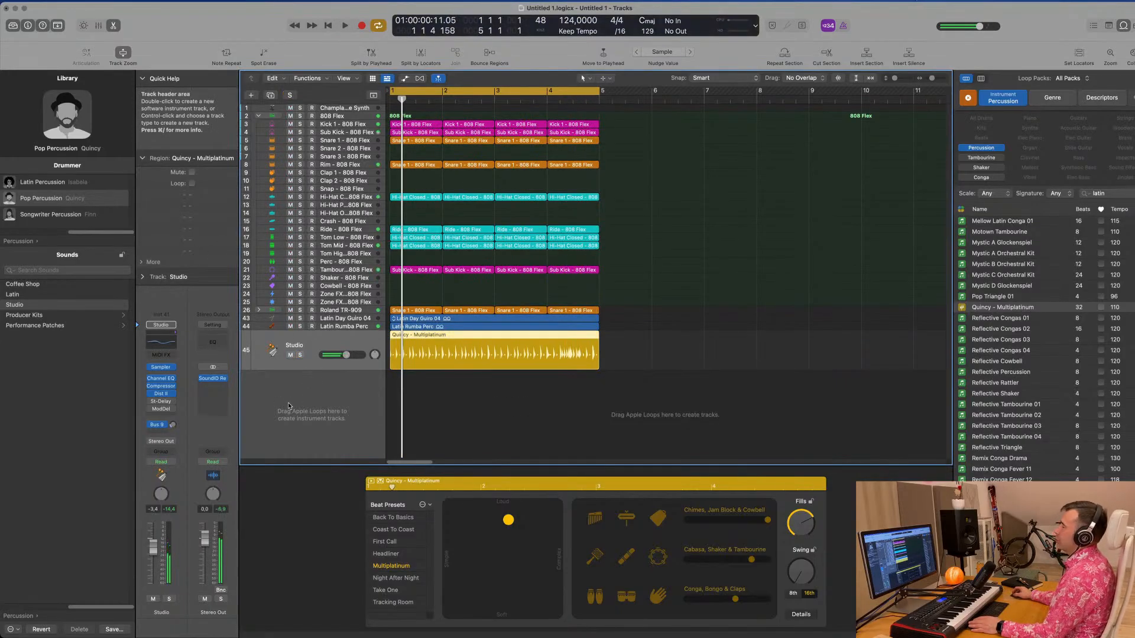
key("space")
Step: Clear the percussion loop filters, search the loops for latin and filter them by the Brass instrument
scroll(454, 402, "down", 3)
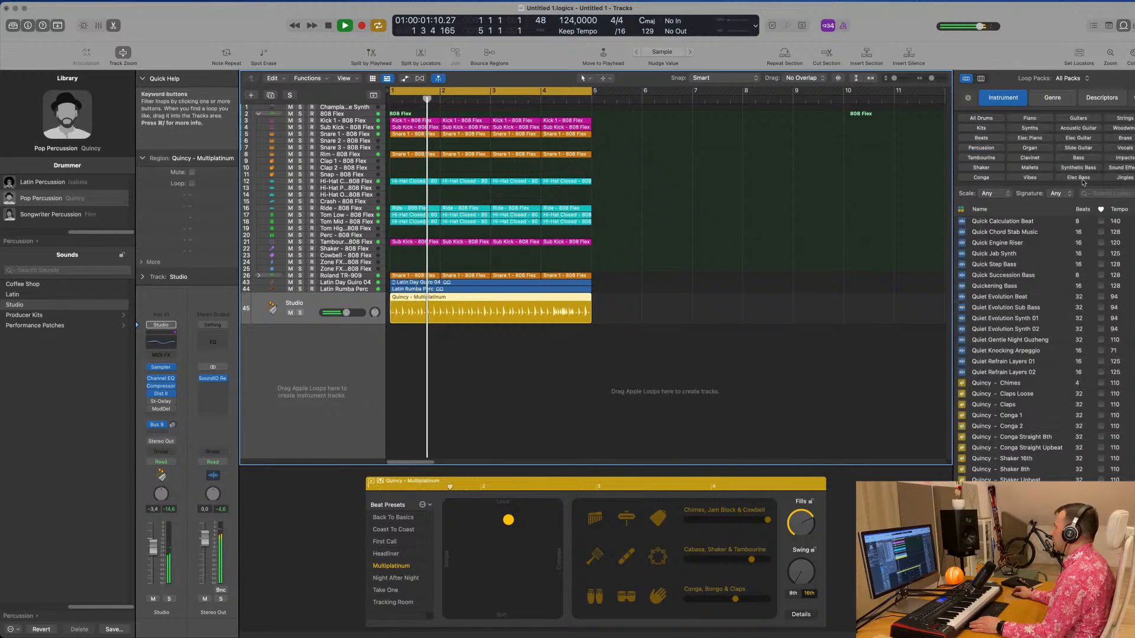
left_click(968, 99)
type("la")
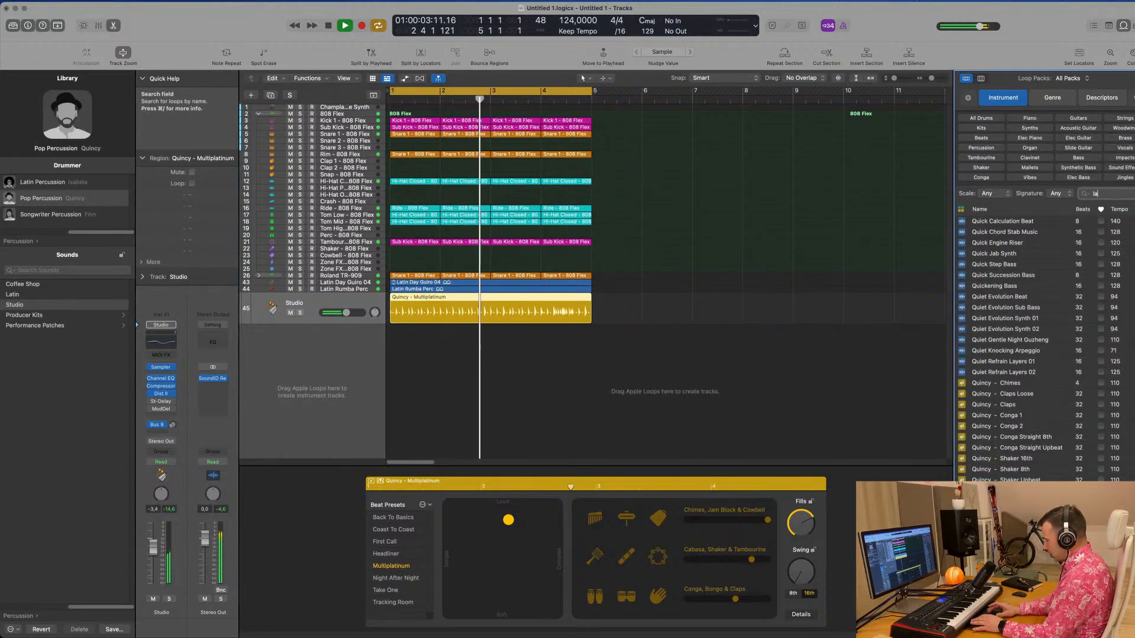
type("tin")
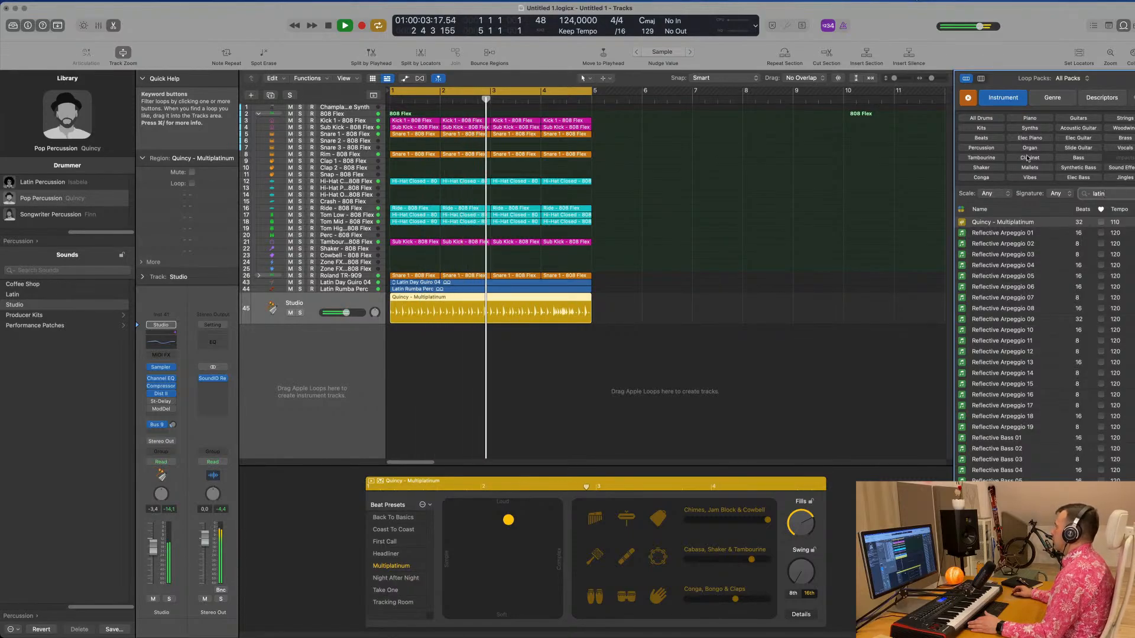
left_click(1125, 138)
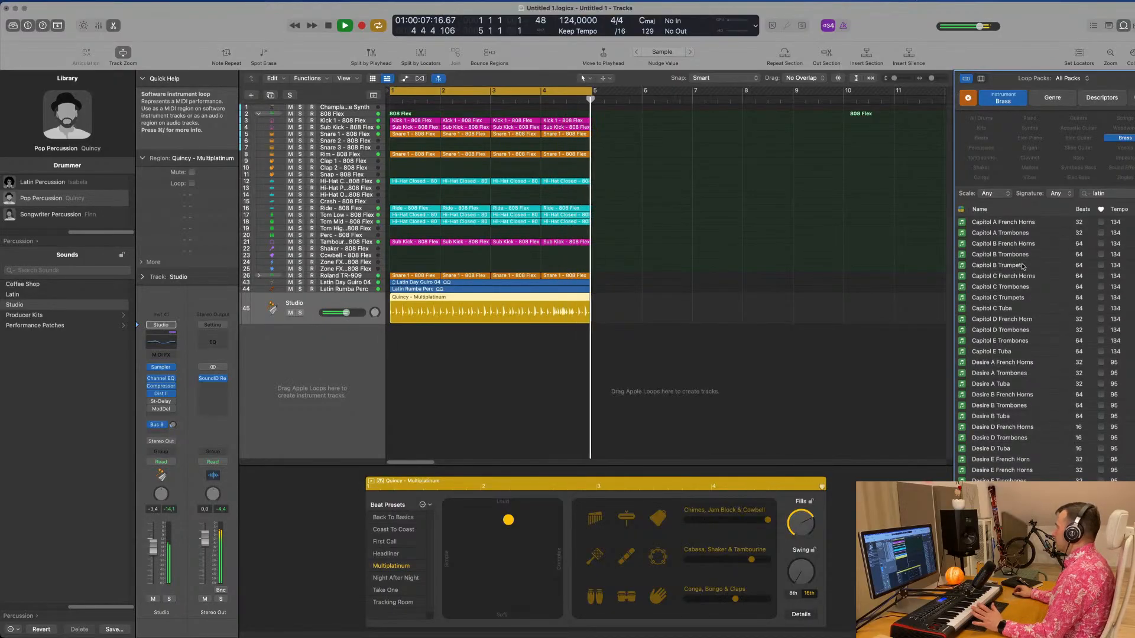
Step: Audition the Capitol C French Horns, Desire D Trombones and Escape C Tuba loops against the groove
left_click(1003, 281)
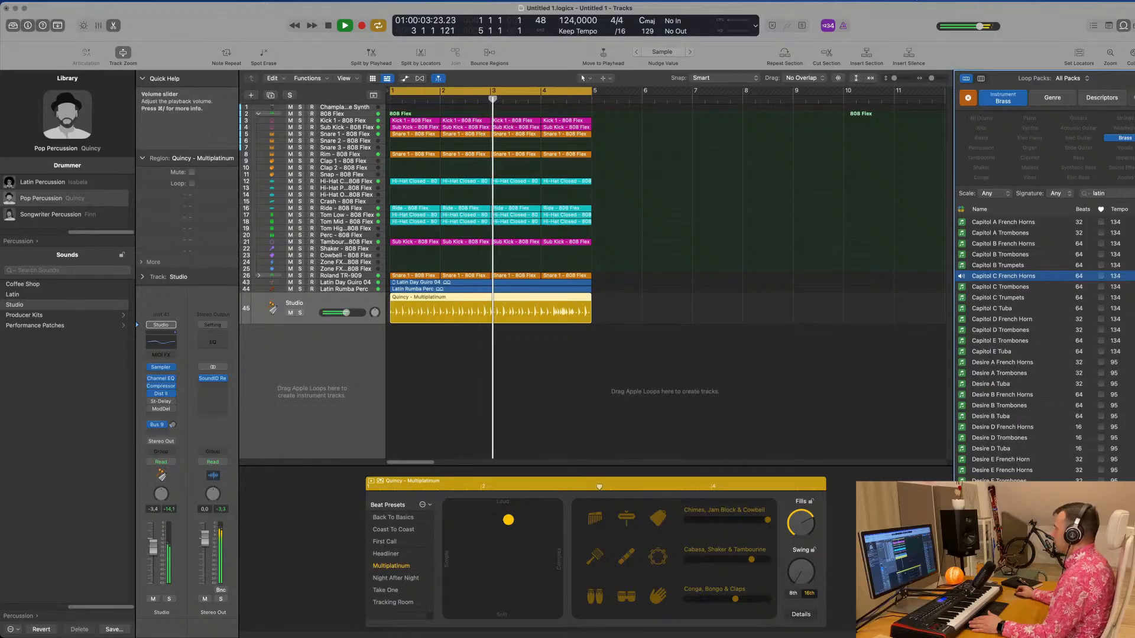
scroll(1049, 350, "down", 5)
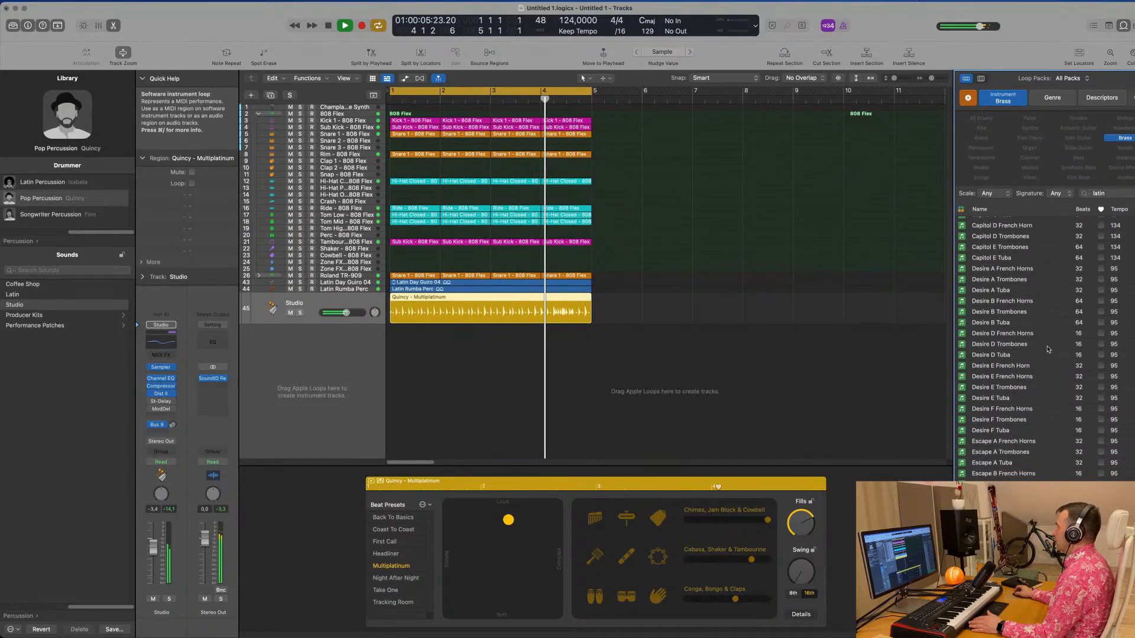
left_click(1003, 346)
scroll(1028, 352, "down", 10)
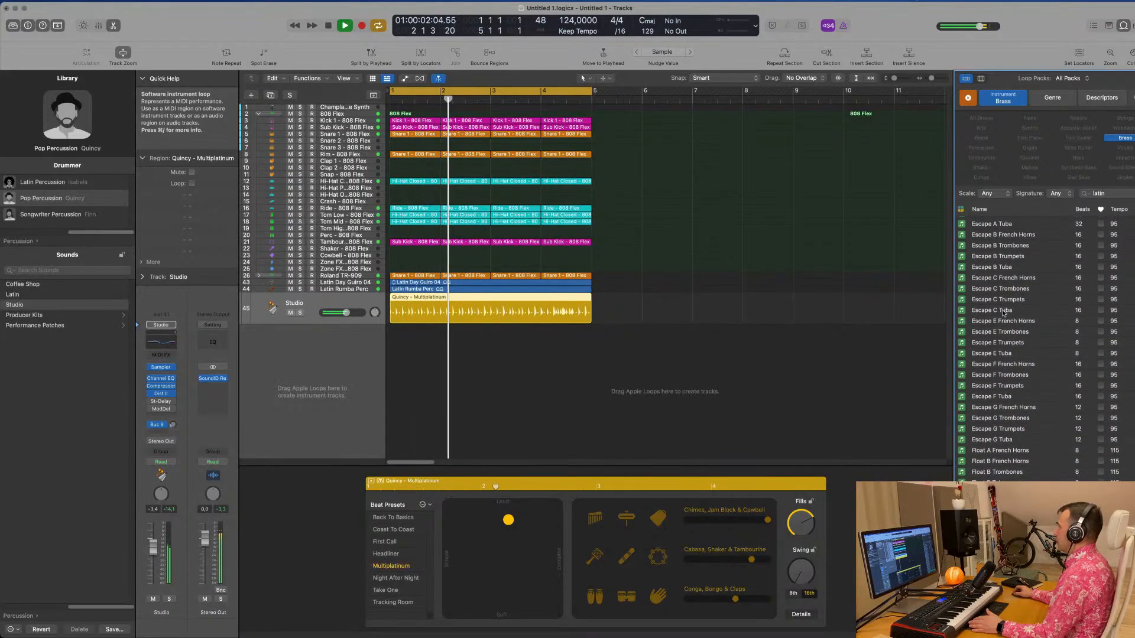
left_click(1003, 313)
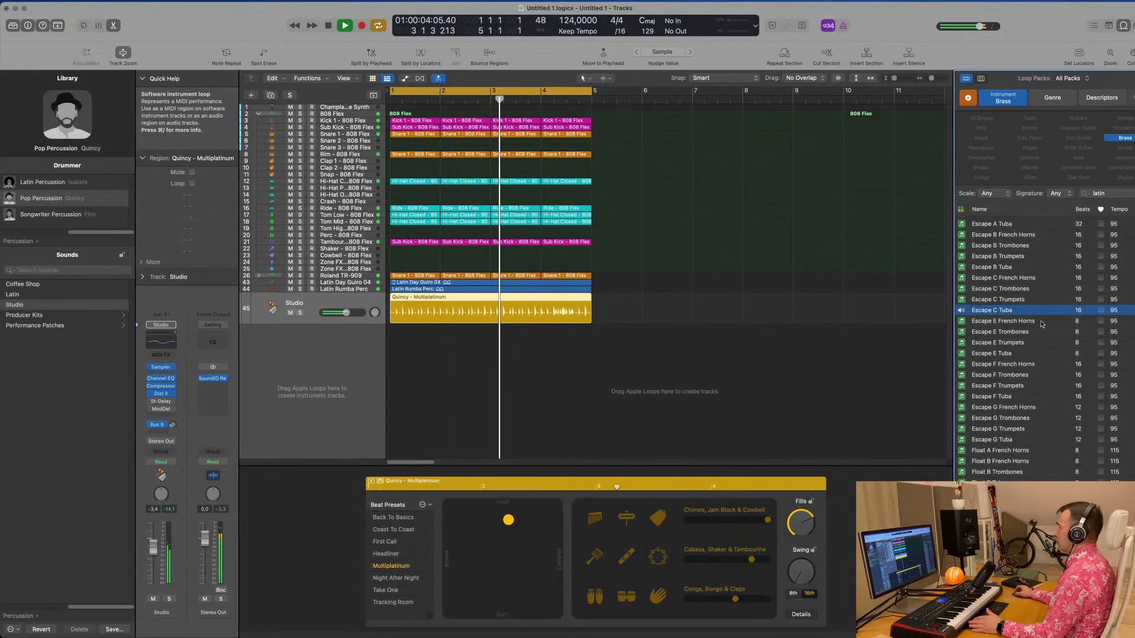
scroll(1043, 325, "down", 4)
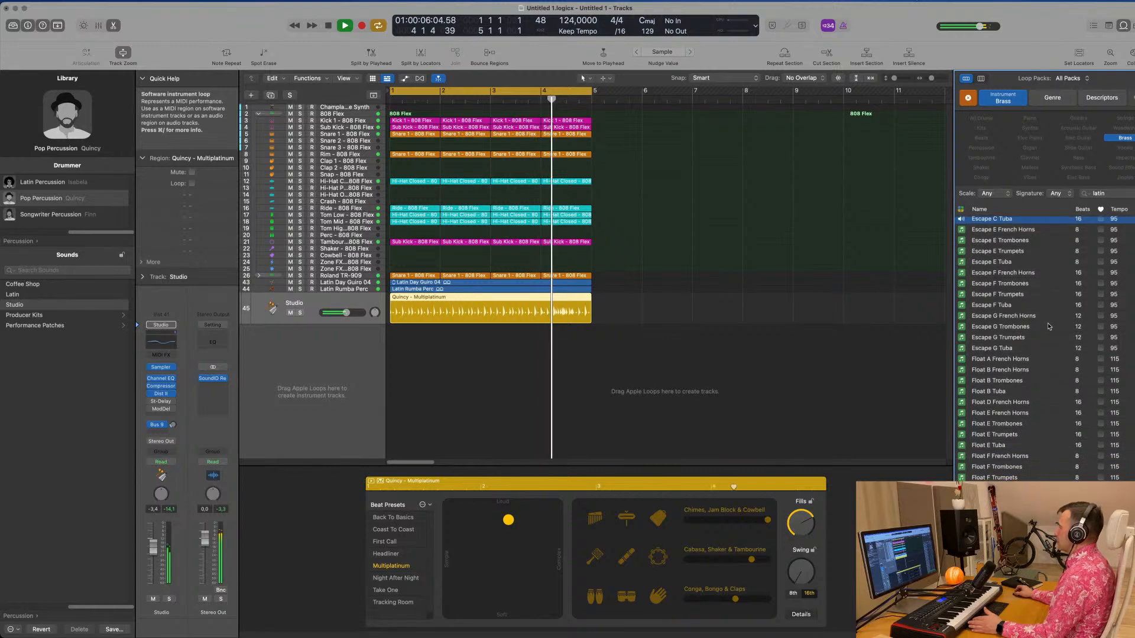
Step: Reapply the Brass filter, look through its loops and narrow the search to latin sax
left_click(1125, 138)
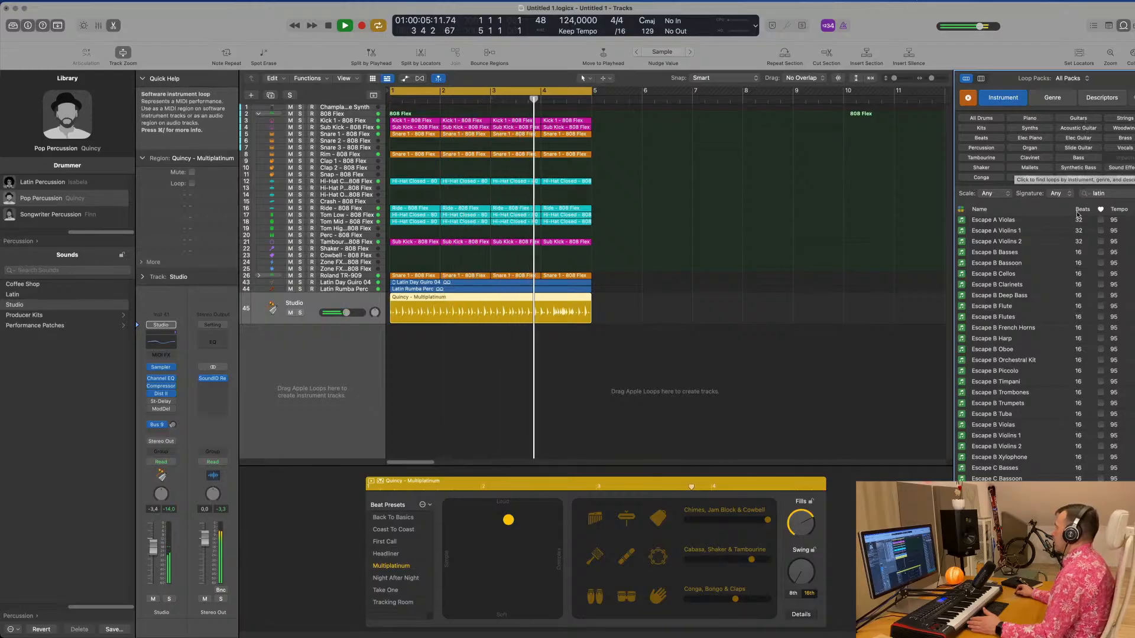
left_click(1125, 138)
scroll(1030, 337, "down", 5)
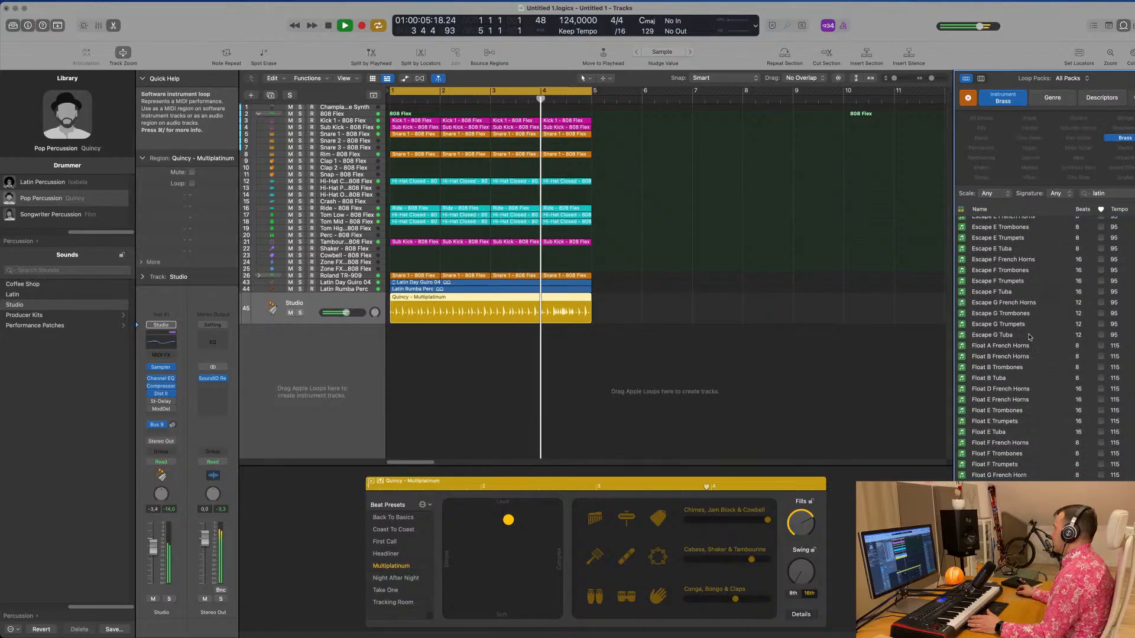
scroll(1058, 283, "down", 10)
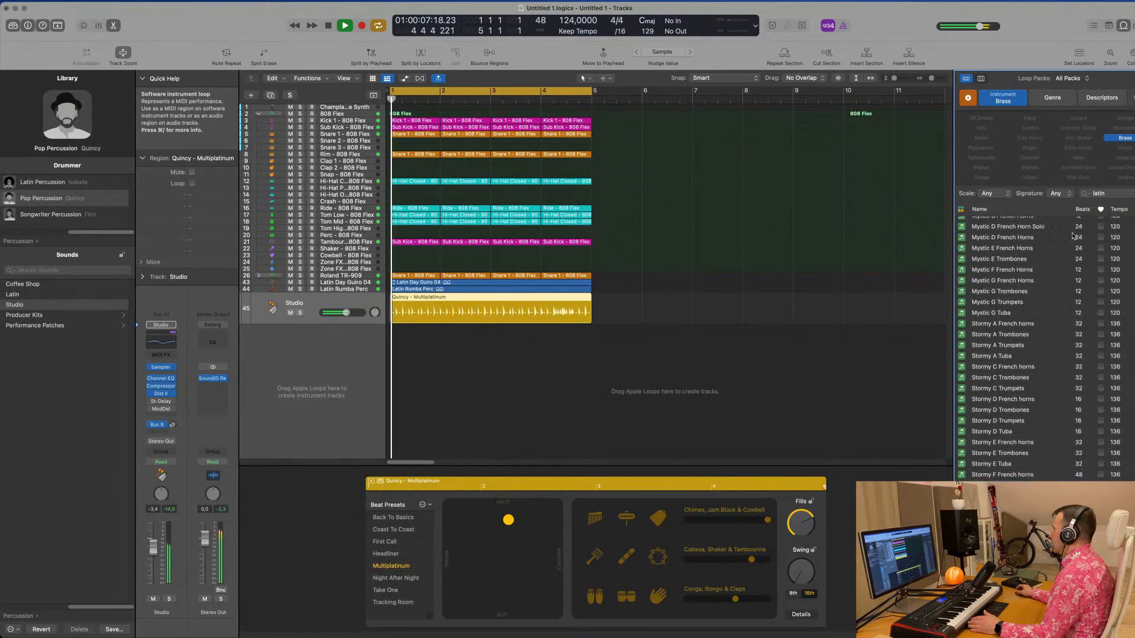
type("sa")
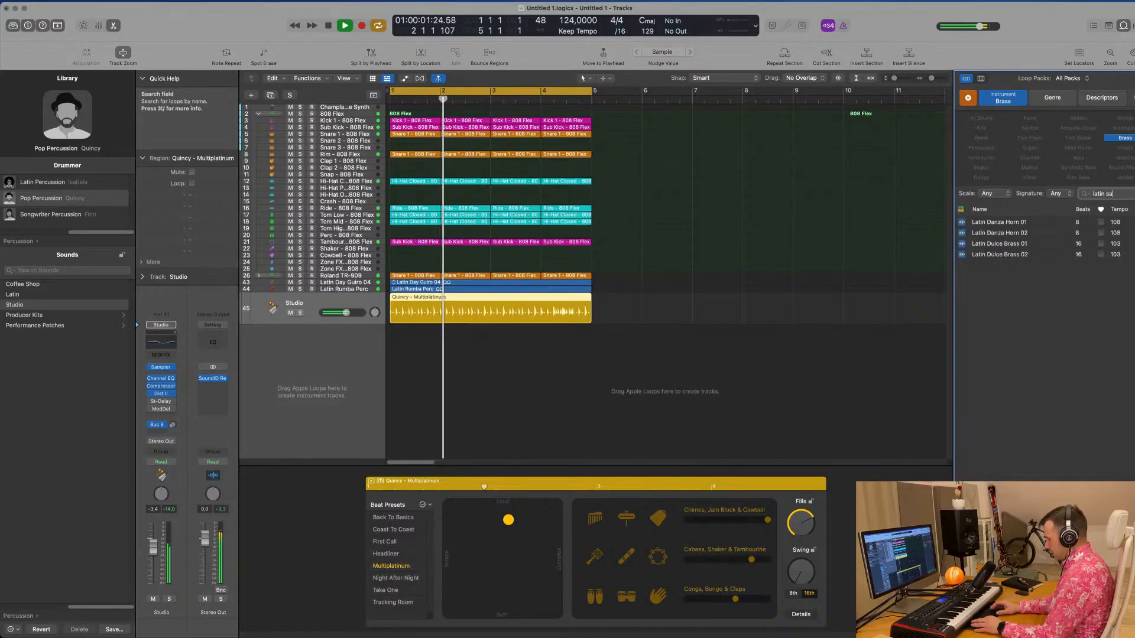
type("x")
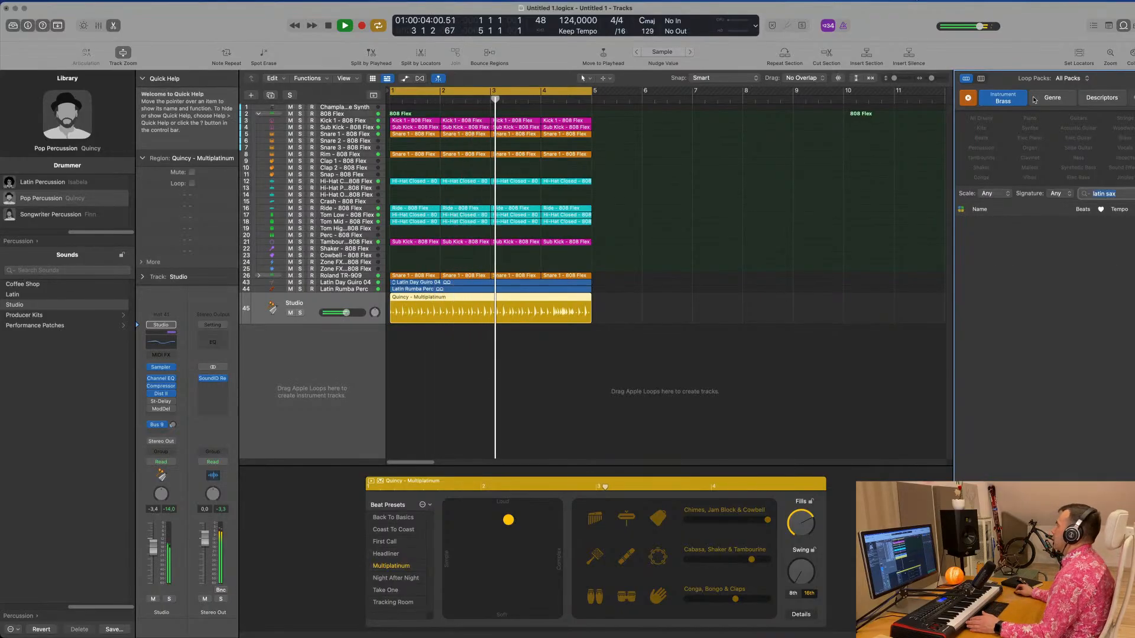
Step: Collapse the instrument keyword list and search the Brass loops for sax
left_click(1003, 101)
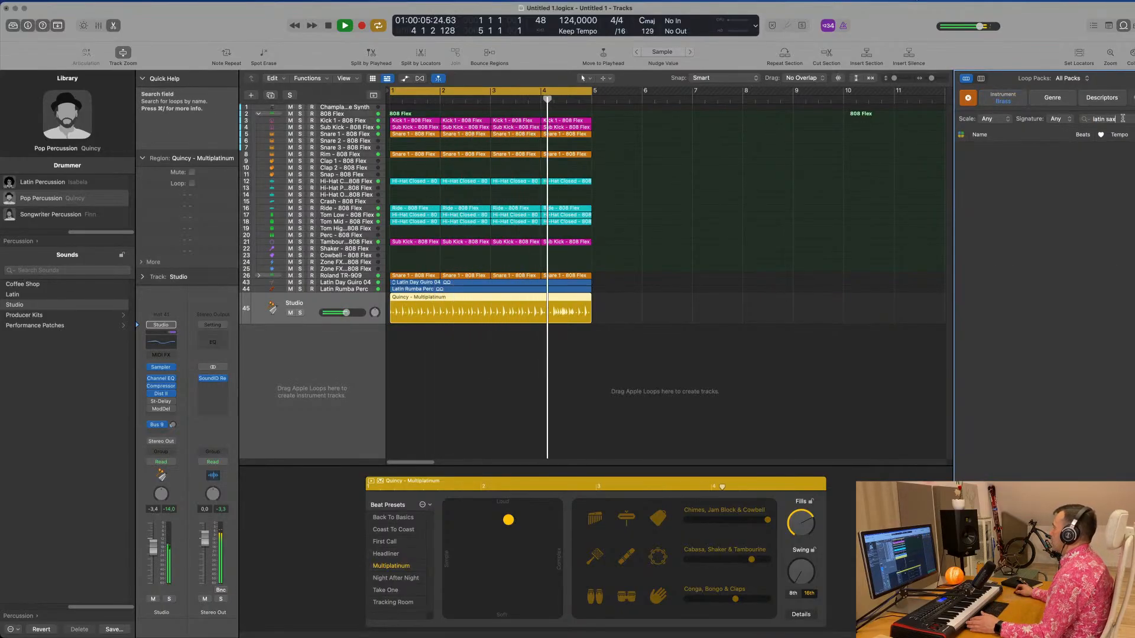
type("sa")
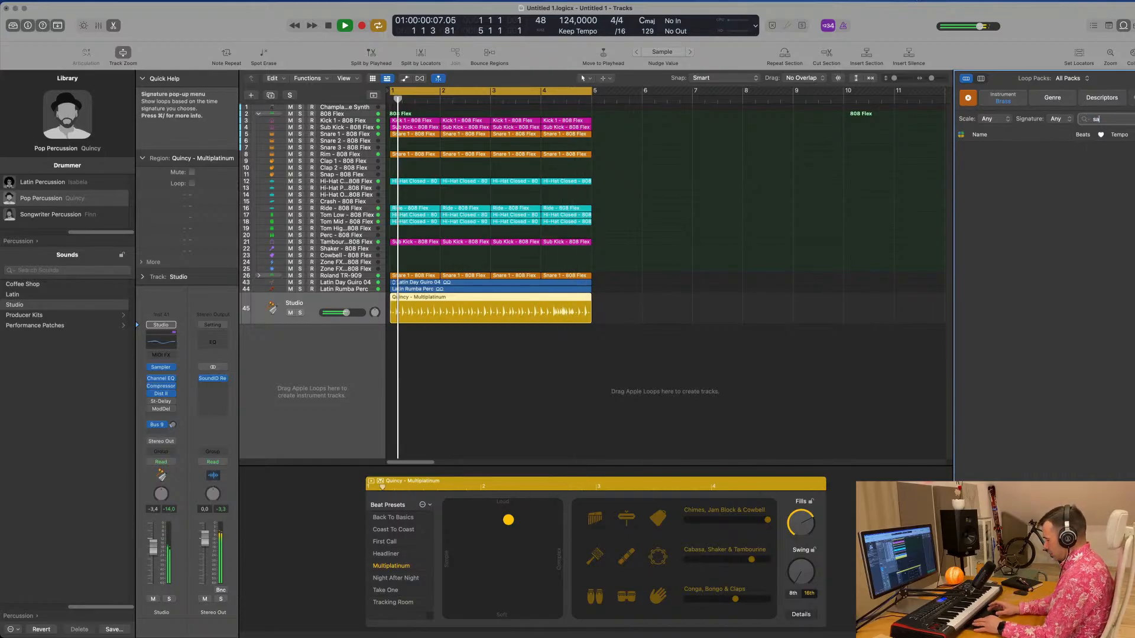
type("x")
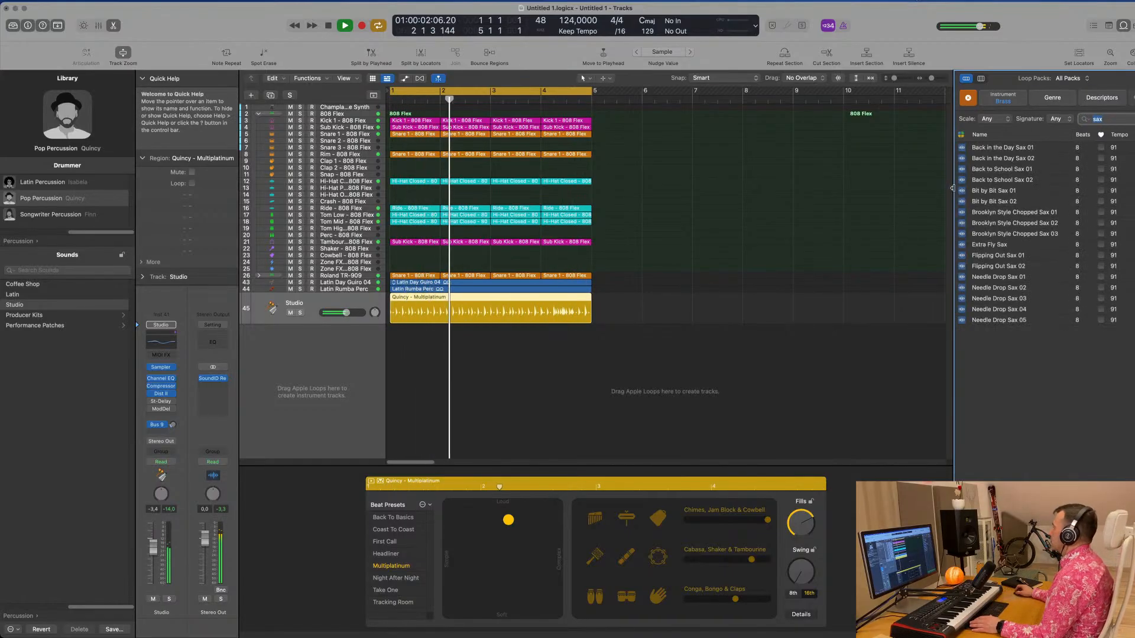
Step: Audition the Back in the Day Sax 01 and 02 and Bit by Bit Sax 01 and 02 loops against the groove
left_click(1004, 148)
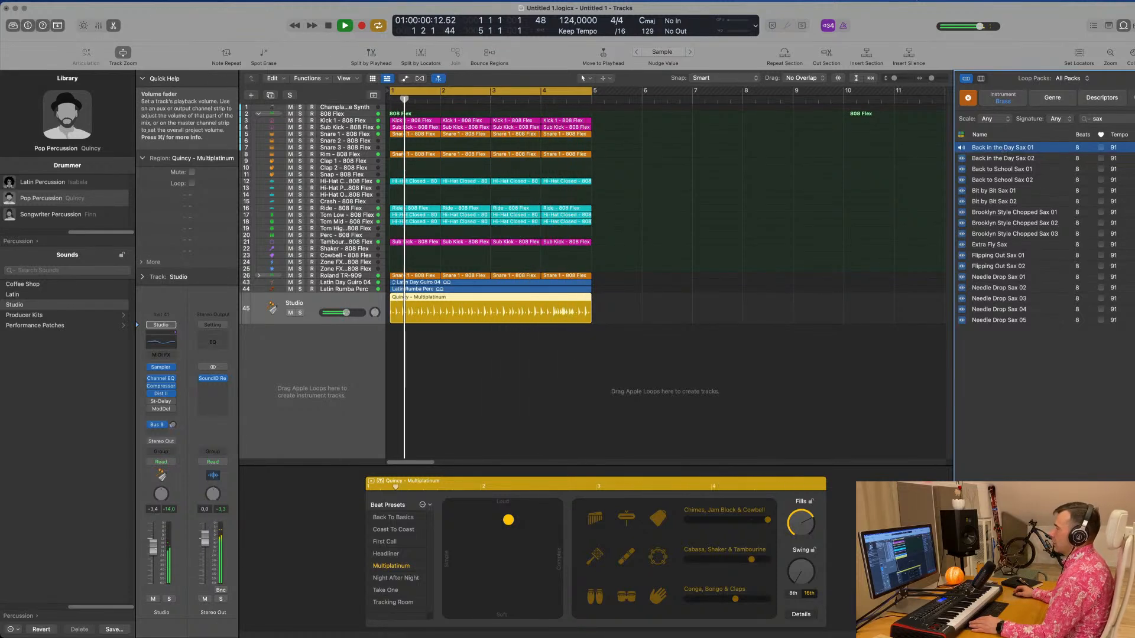
left_click(1004, 158)
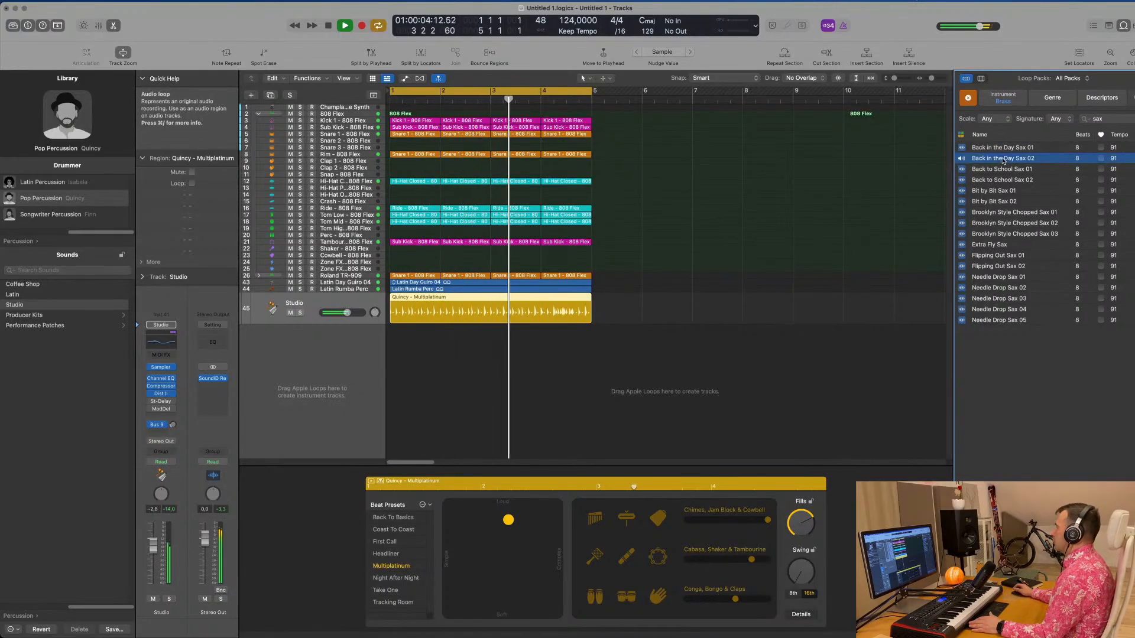
left_click(995, 192)
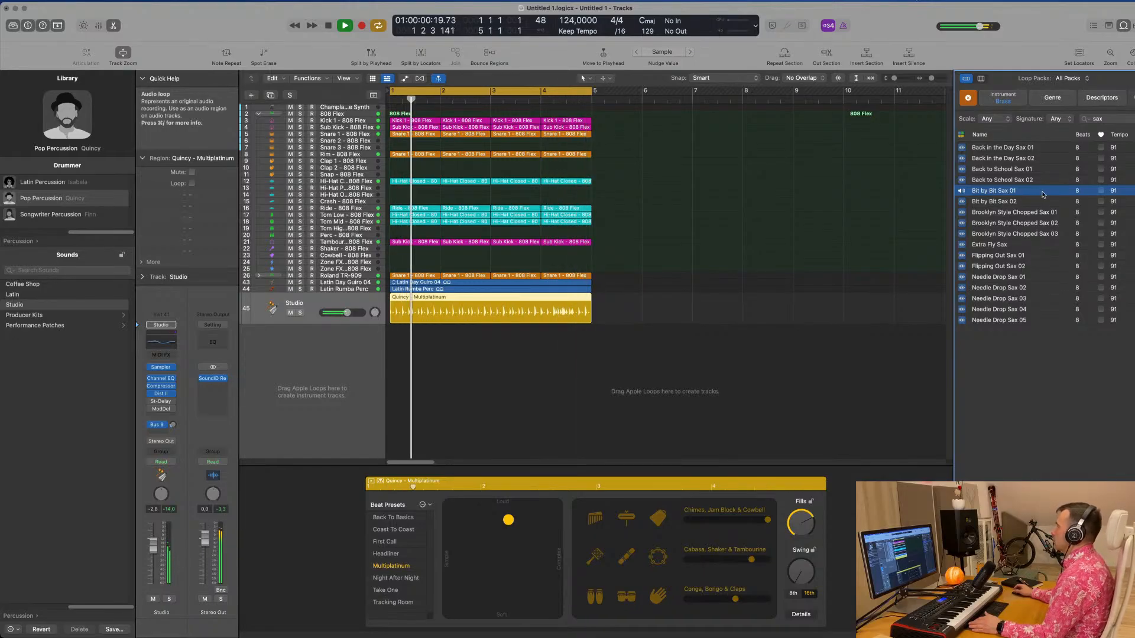
left_click(995, 203)
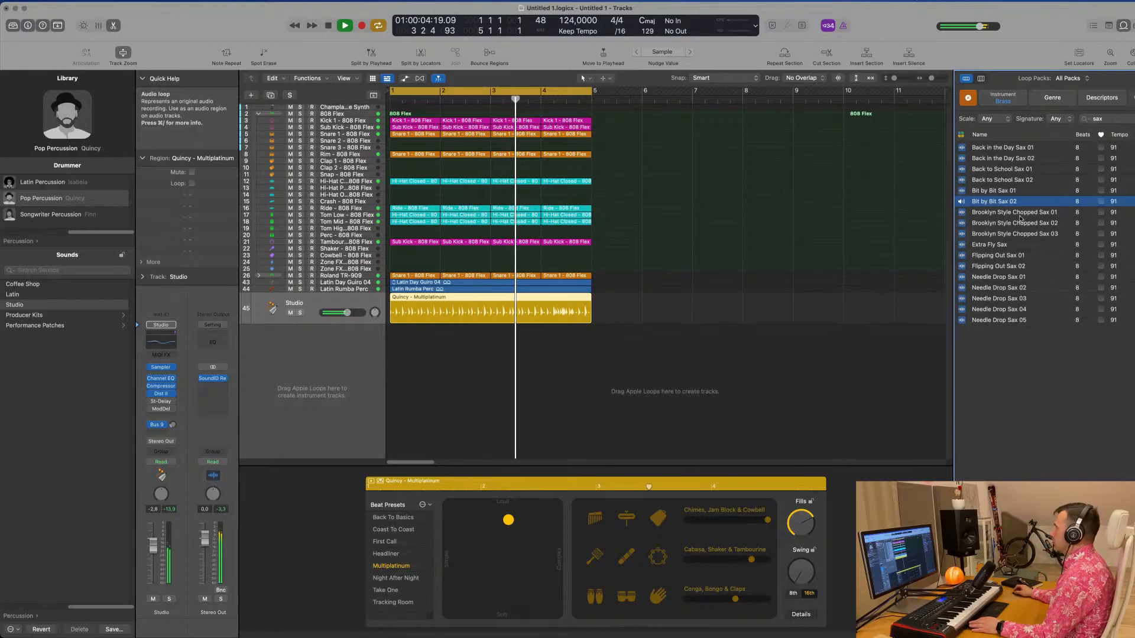
Step: Audition the Brooklyn Style Chopped Sax 01 and 03, Extra Fly Sax, and Flipping Out Sax 01 and 02 loops against the groove
left_click(999, 212)
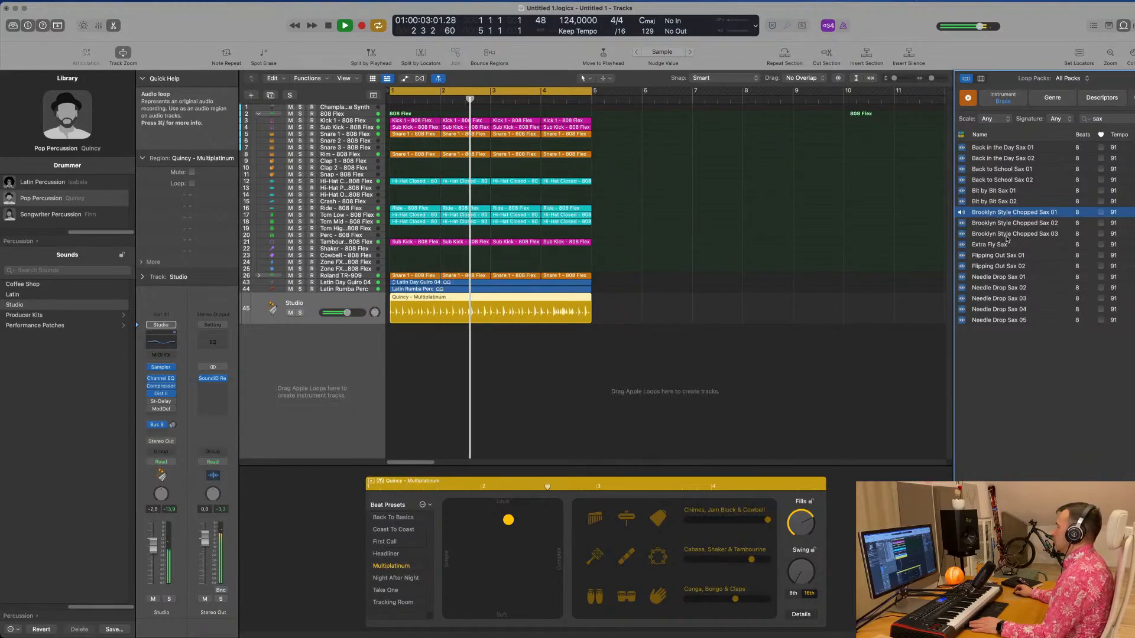
left_click(1005, 235)
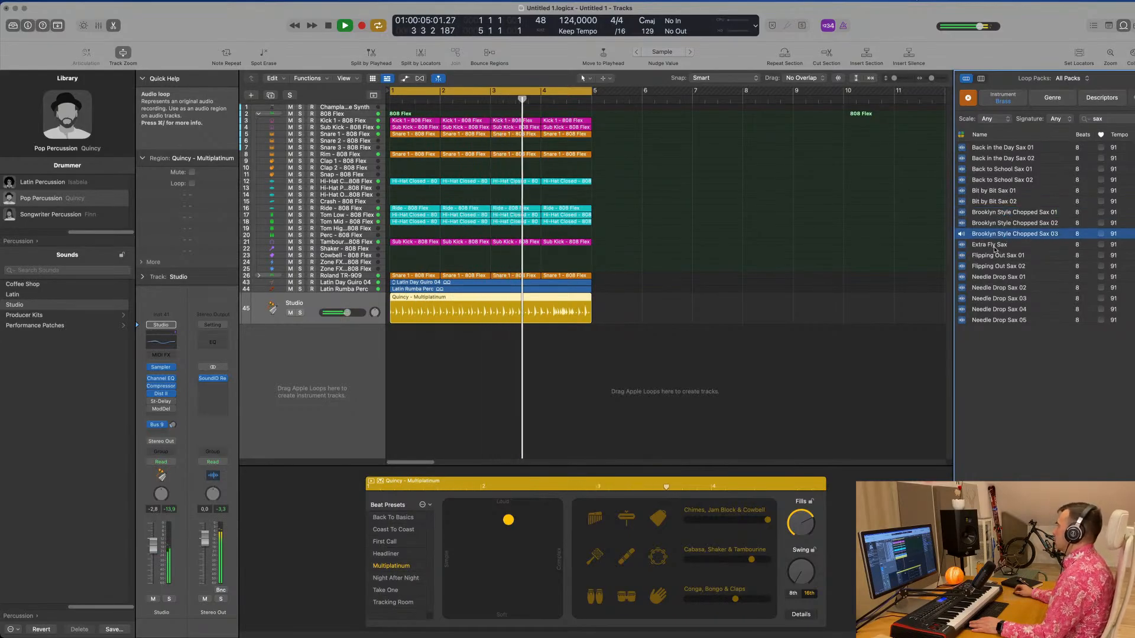
left_click(997, 245)
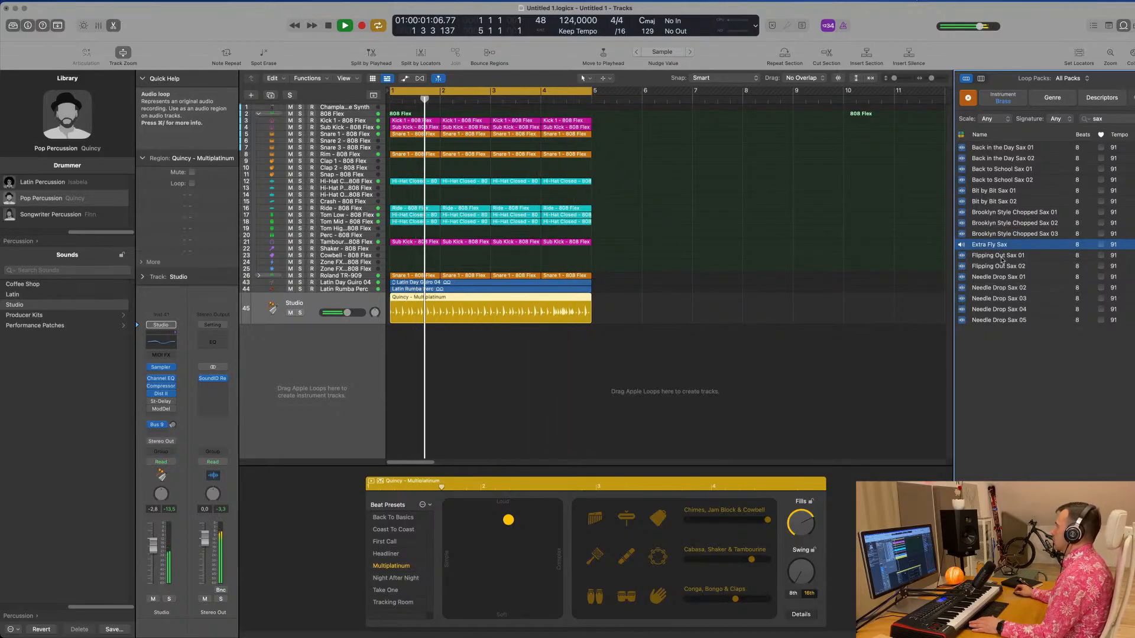
left_click(999, 256)
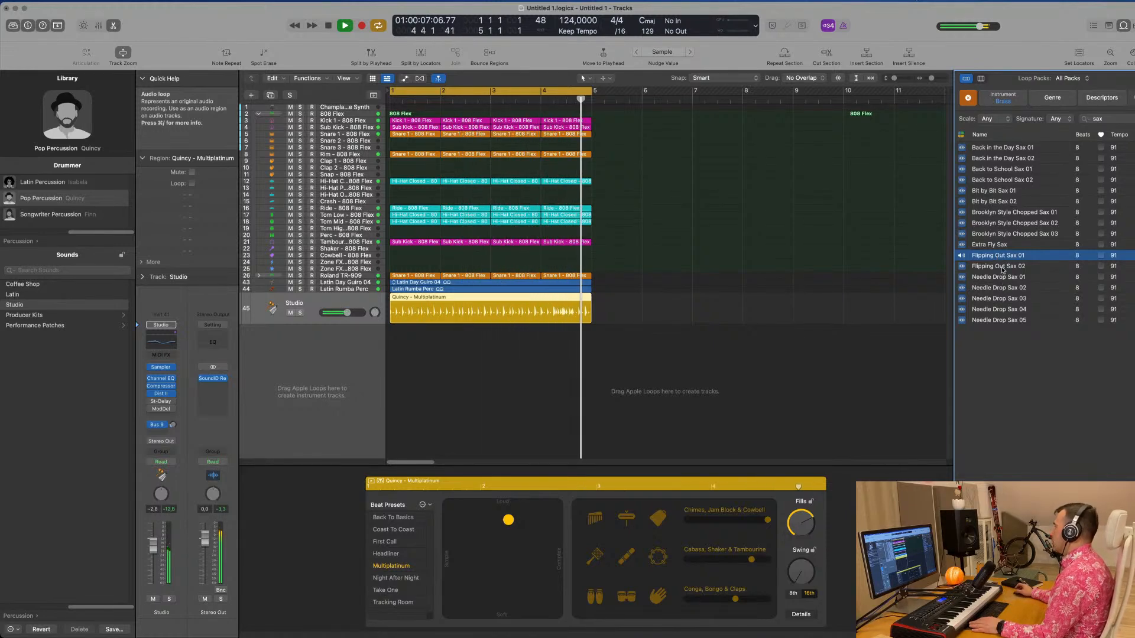
left_click(1004, 268)
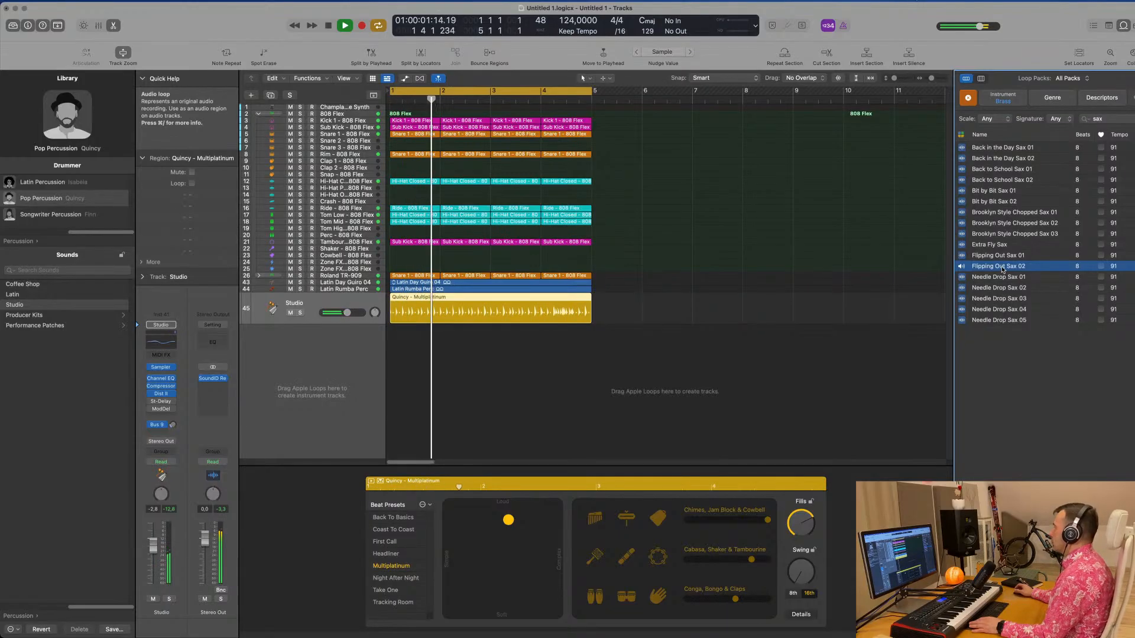
Step: Add the Flipping Out Sax 01 loop on a new track and move its region to start at bar 1
left_click(1002, 256)
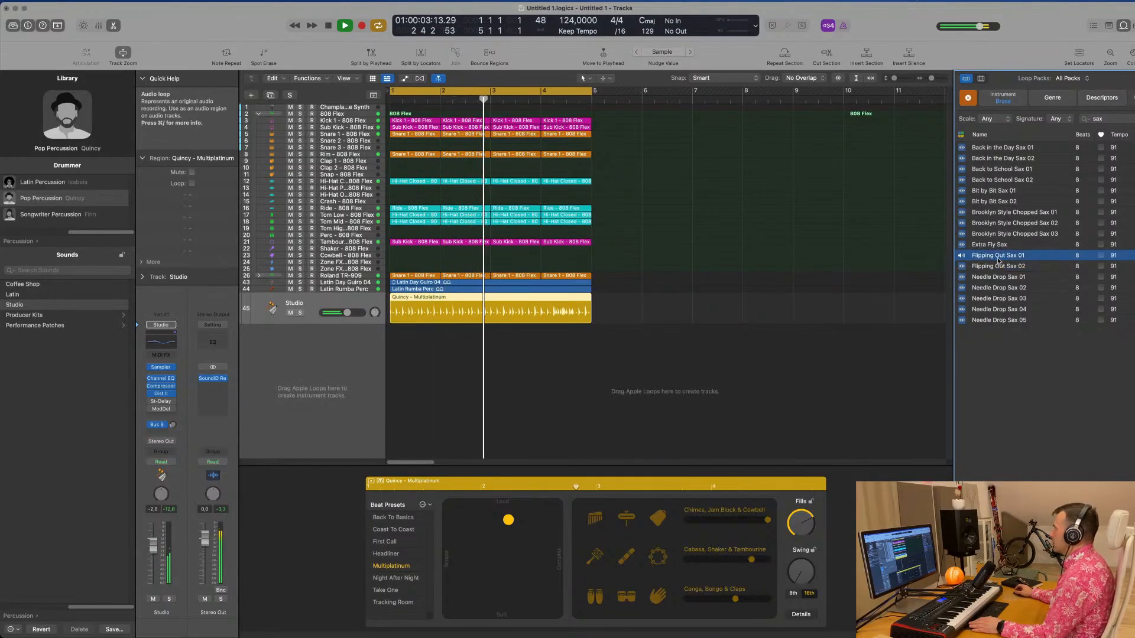
left_click_drag(1003, 258, 567, 364)
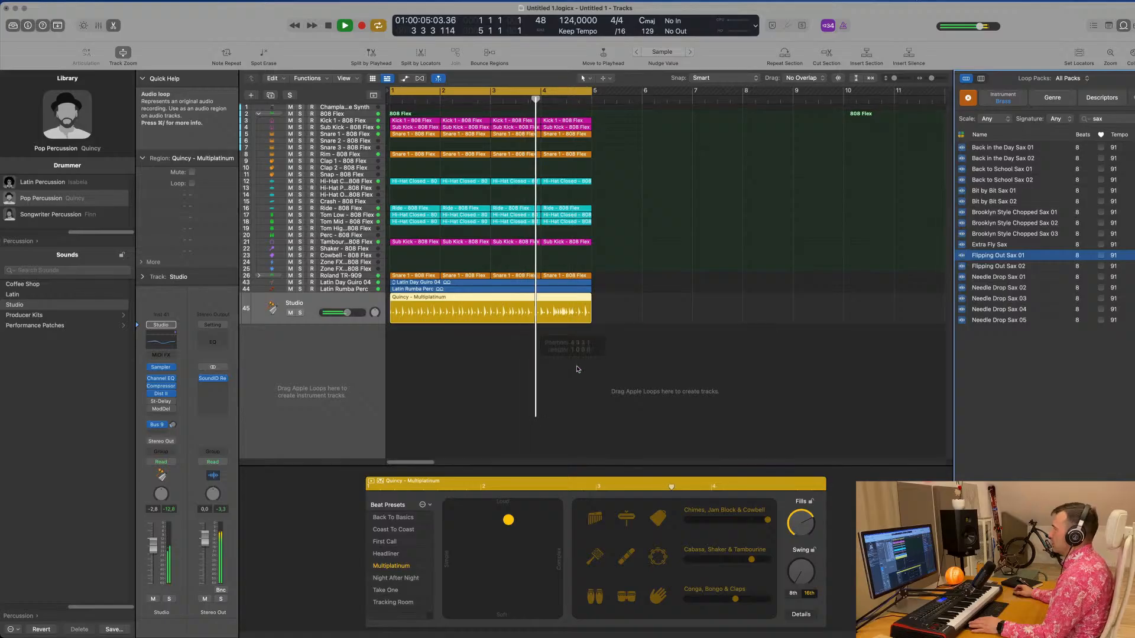
left_click_drag(597, 328, 415, 328)
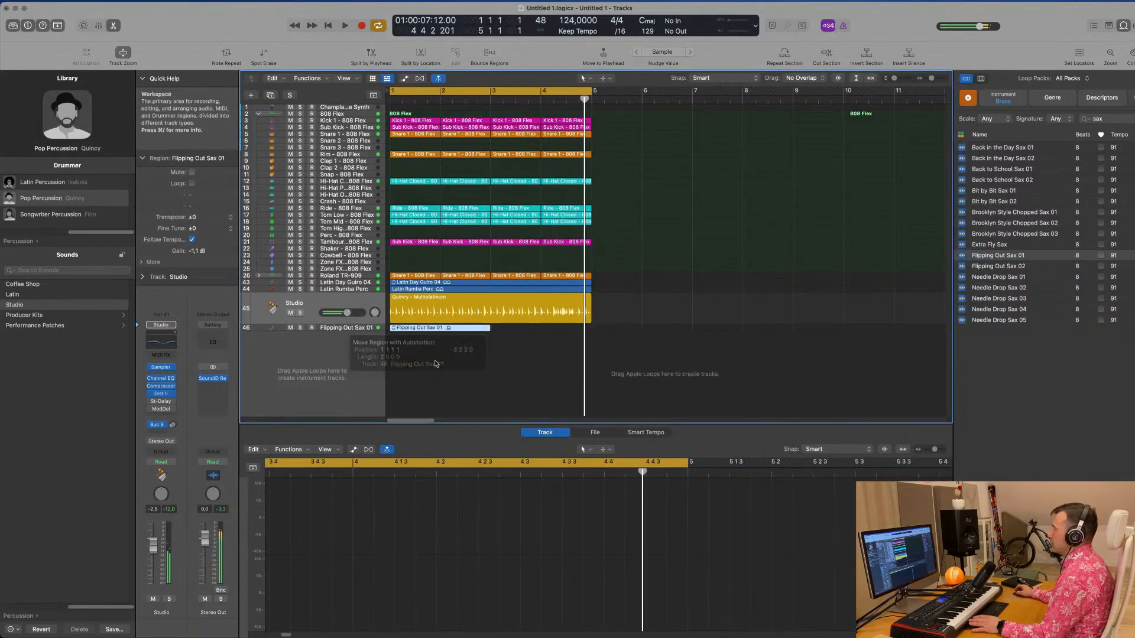
Step: Select the Flipping Out Sax 01 track and enlarge its height in the arrangement
left_click(349, 327)
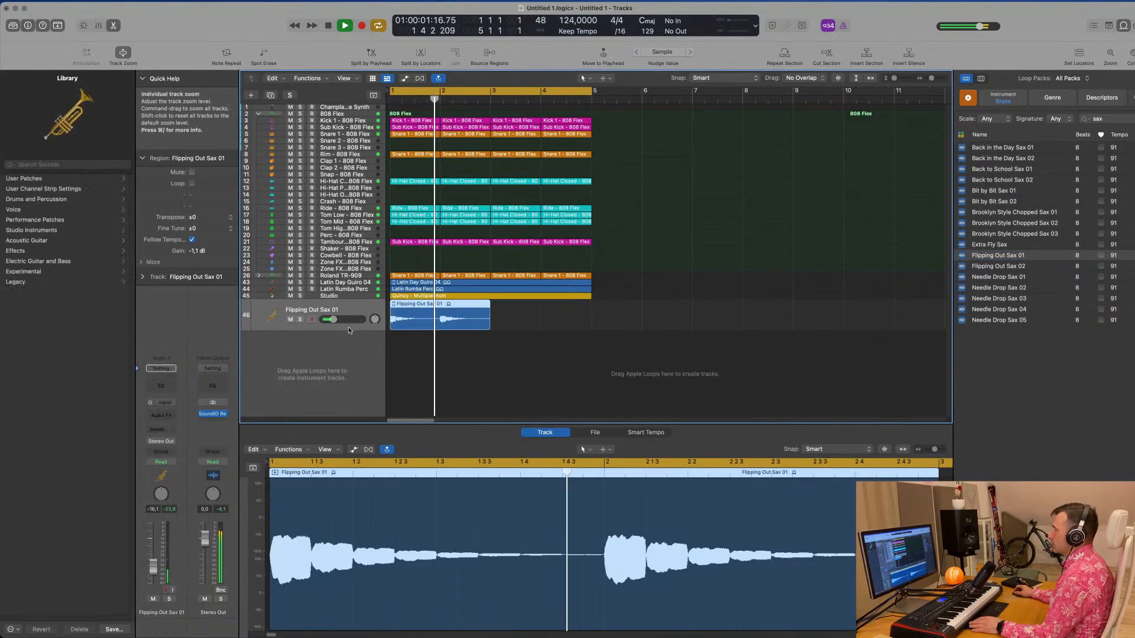
left_click_drag(275, 330, 276, 380)
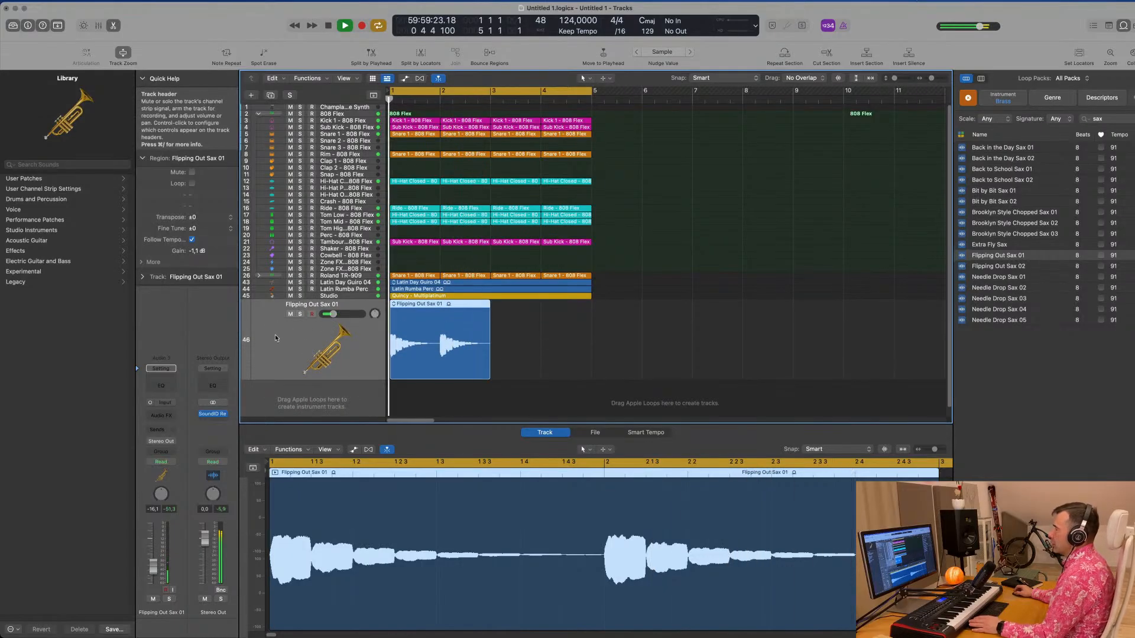
key("space")
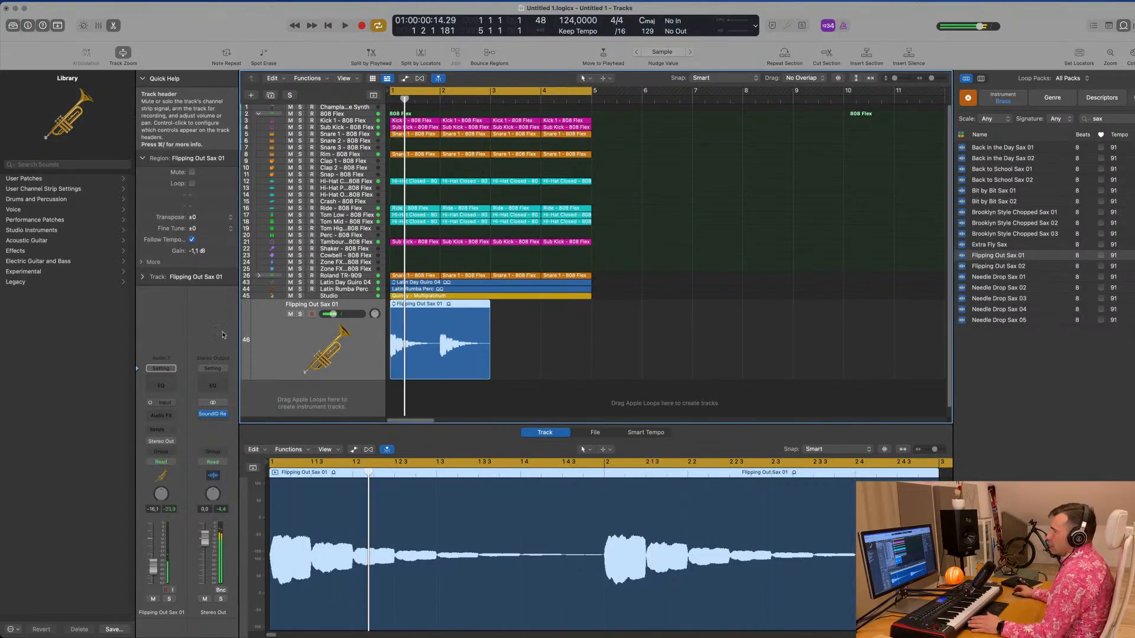
Step: Add a Channel EQ to the sax track and set its high-cut band to 1360 Hz, 36 dB/Oct and a Q of 2.10
left_click(161, 386)
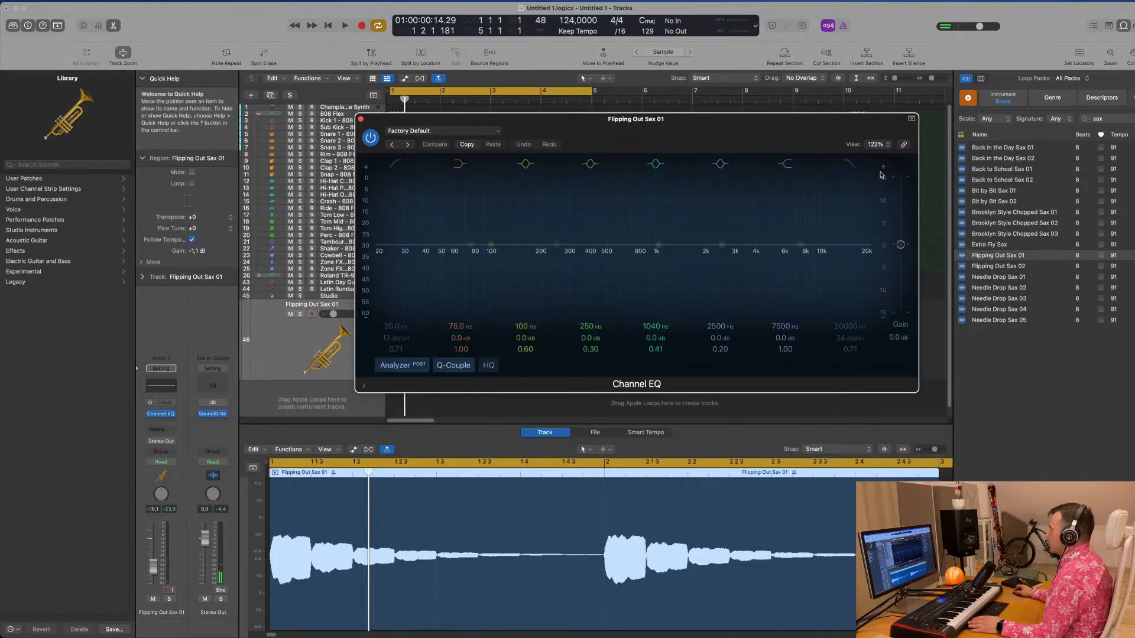
key("space")
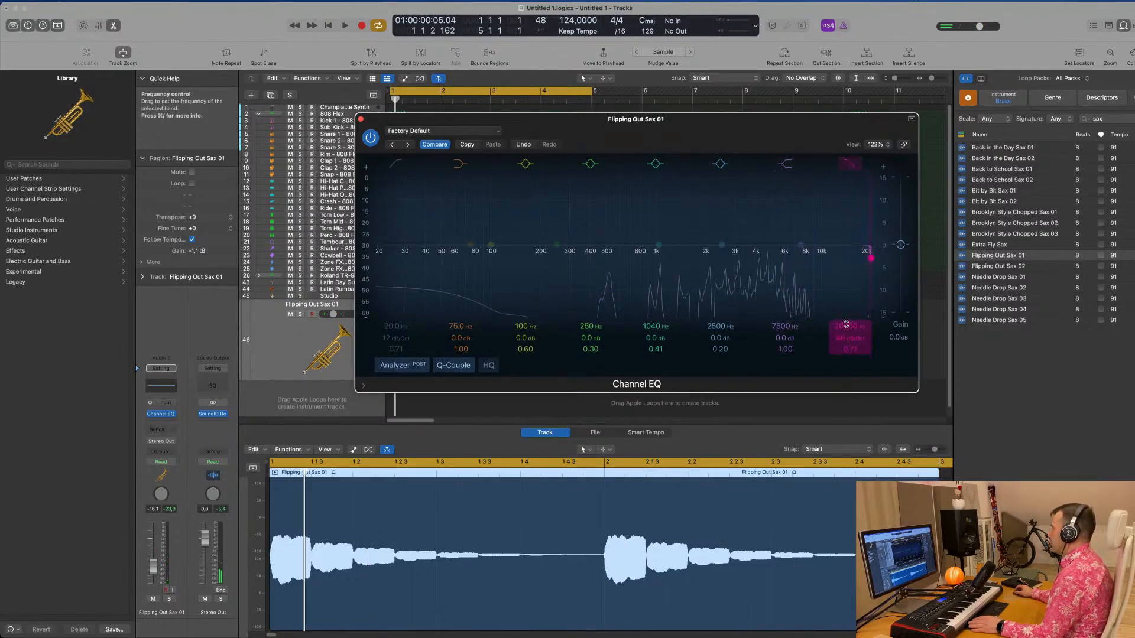
left_click_drag(846, 325, 847, 327)
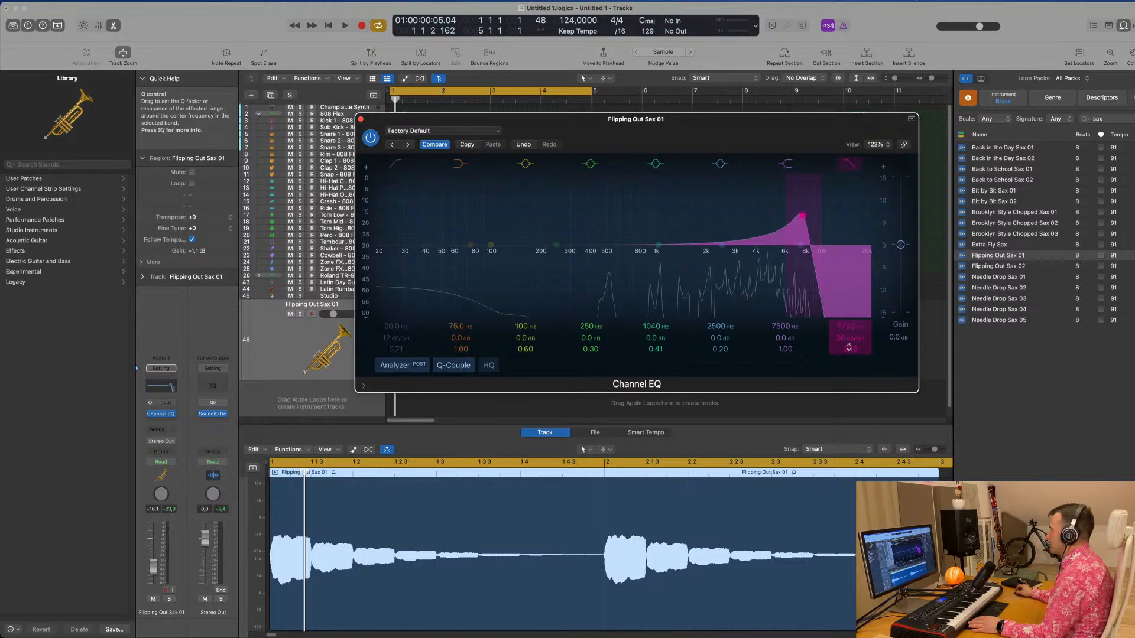
key("space")
left_click_drag(847, 328, 846, 343)
key("space")
key("space")
left_click_drag(665, 145, 872, 198)
key("space")
key("space")
Step: Raise the sax track's volume to -14.4 dB while checking it against the groove
left_click(155, 573)
key("space")
key("space")
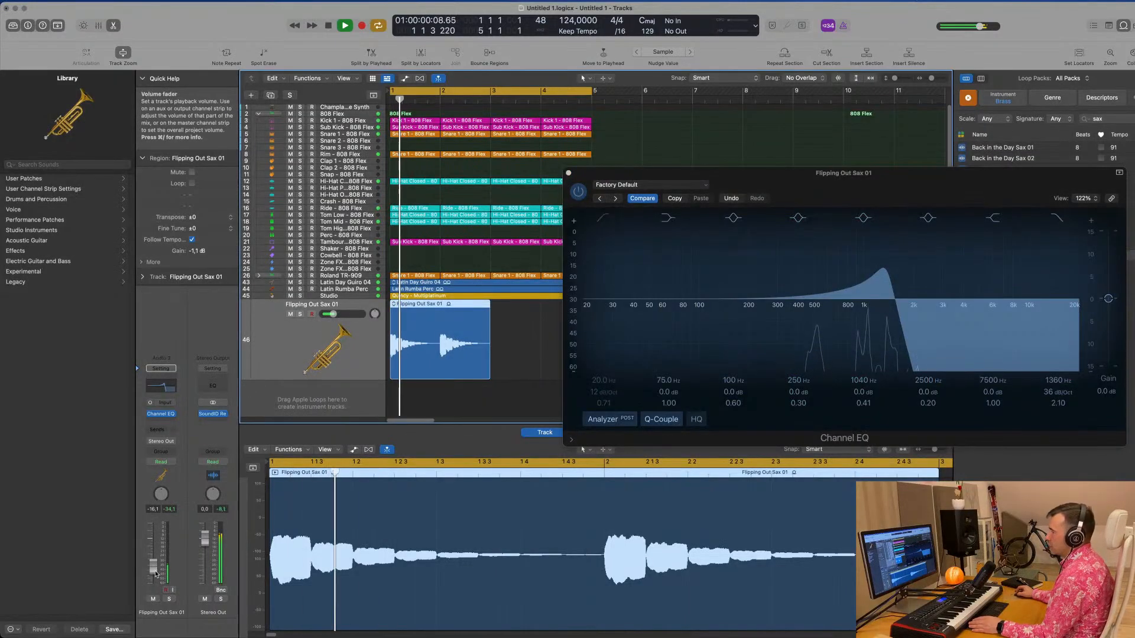
left_click_drag(156, 573, 156, 571)
key("space")
key("space")
key("space")
Step: Add a send from the sax track to Bus 6 and play the groove
left_click(160, 433)
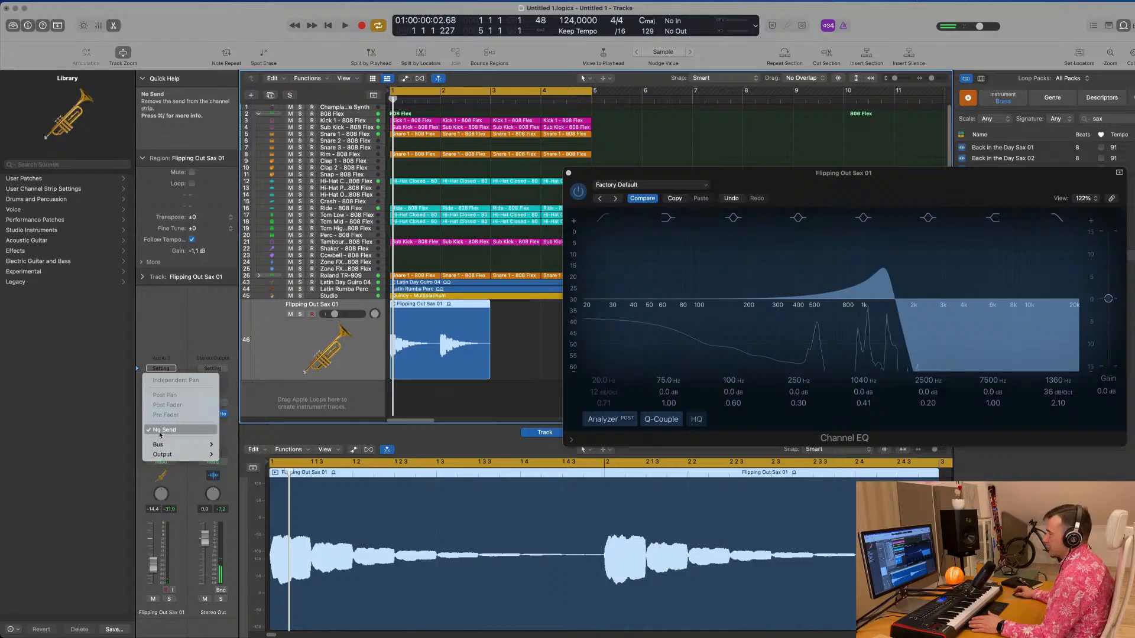
left_click(169, 352)
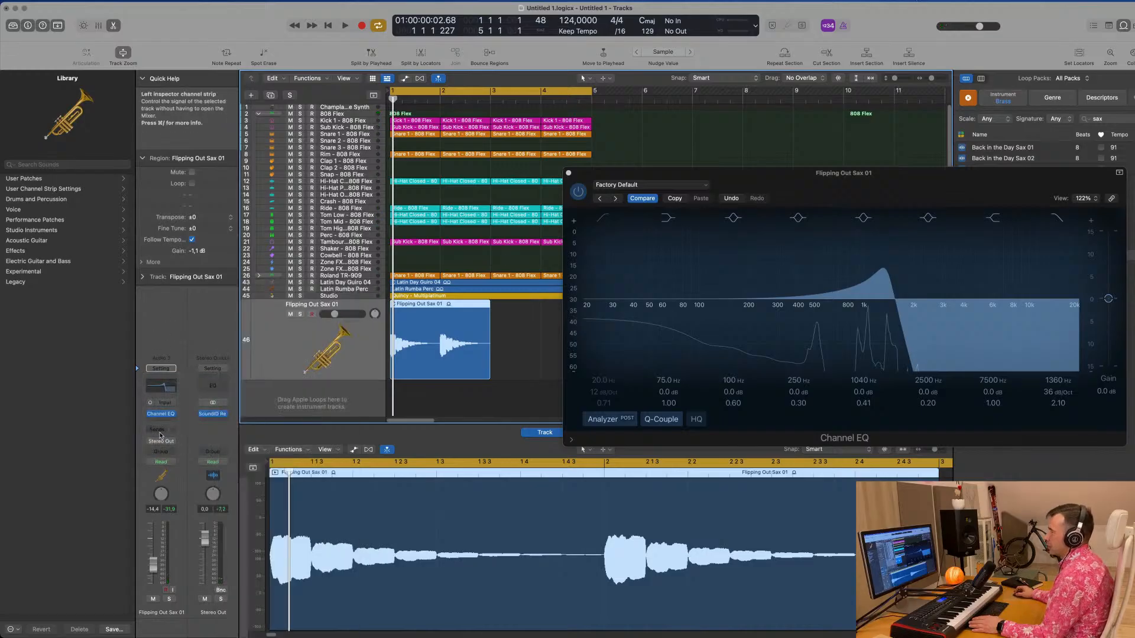
left_click(160, 435)
mouse_move(171, 445)
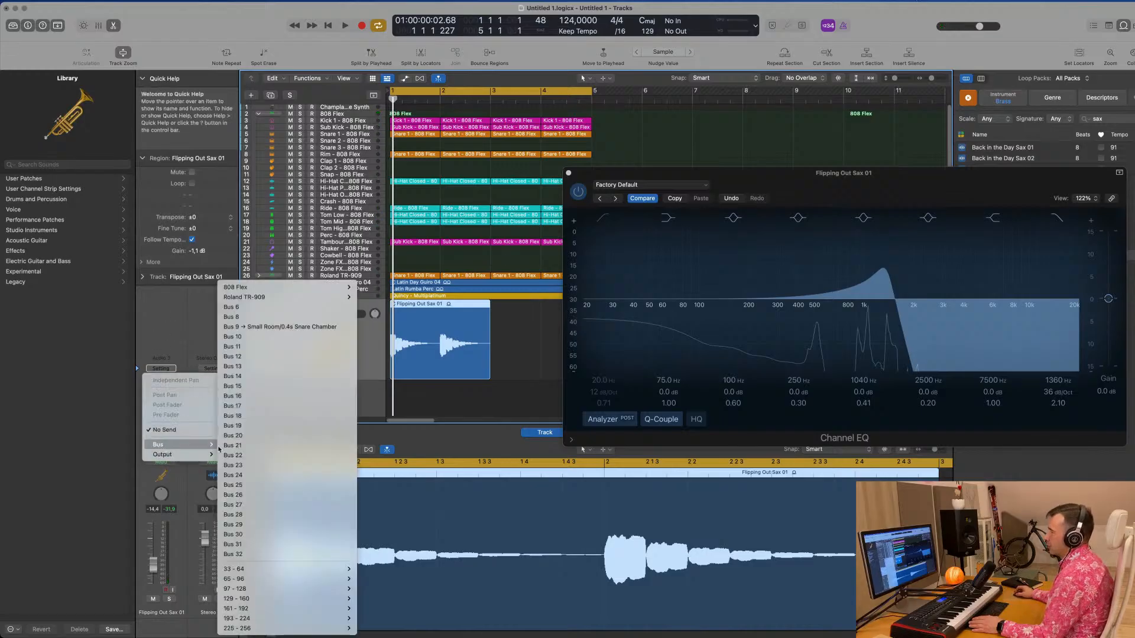
left_click(259, 309)
key("space")
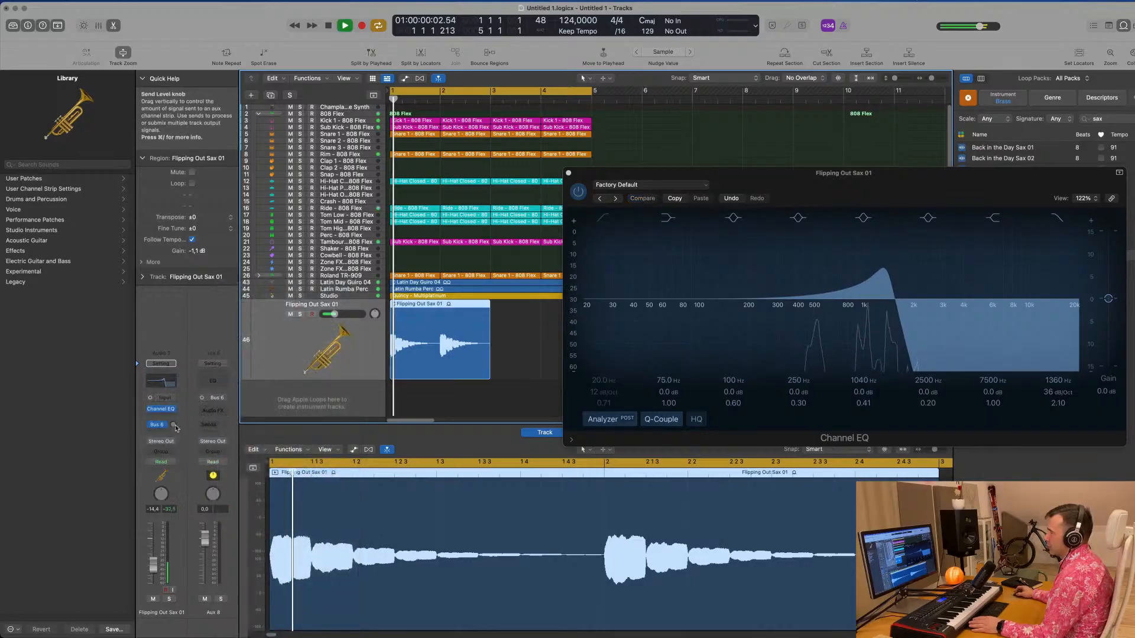
Step: Insert a Mono->Stereo SilverVerb on the aux channel fed by Bus 6
left_click(214, 412)
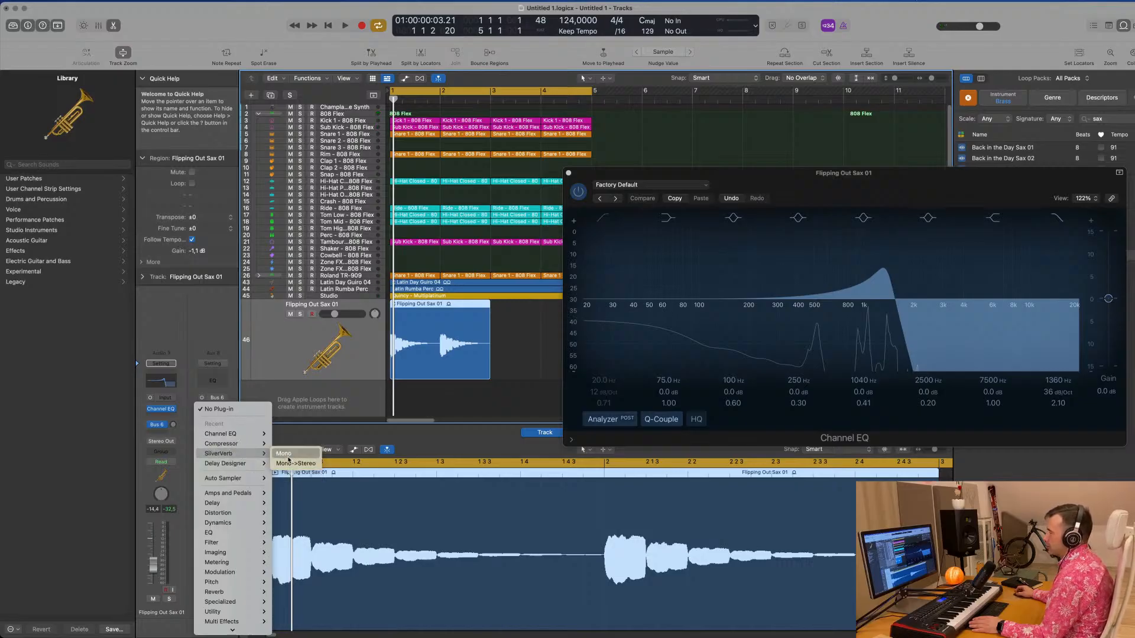
left_click(295, 464)
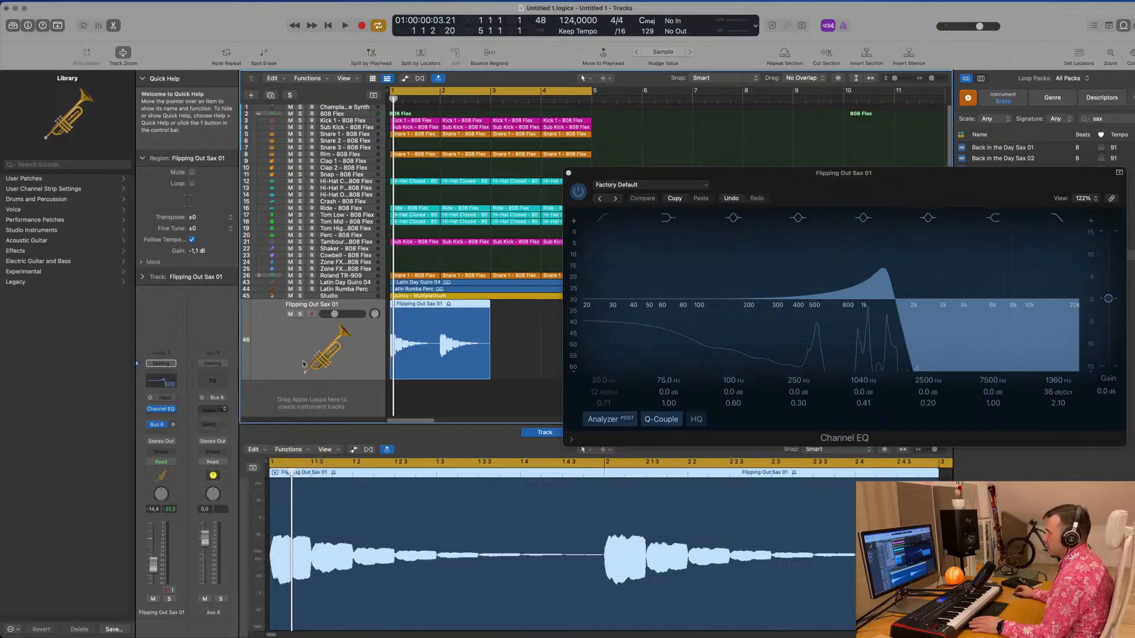
left_click_drag(615, 132, 582, 149)
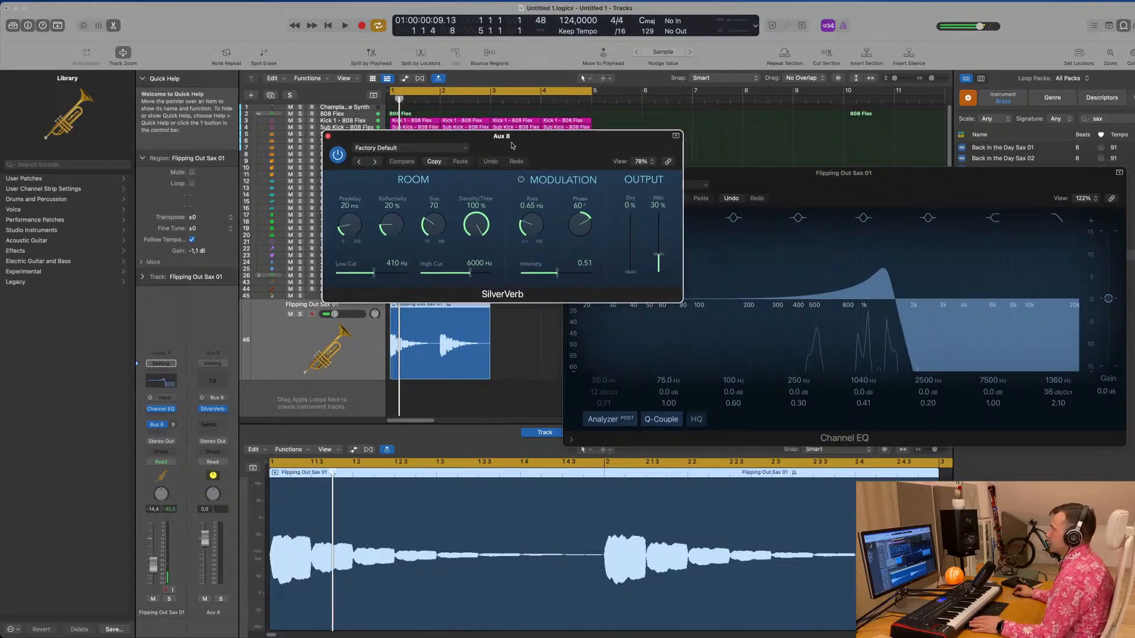
key("space")
Step: Load the factory preset Gated Reverb 01 in SilverVerb and set its wet output to 100%
left_click(423, 148)
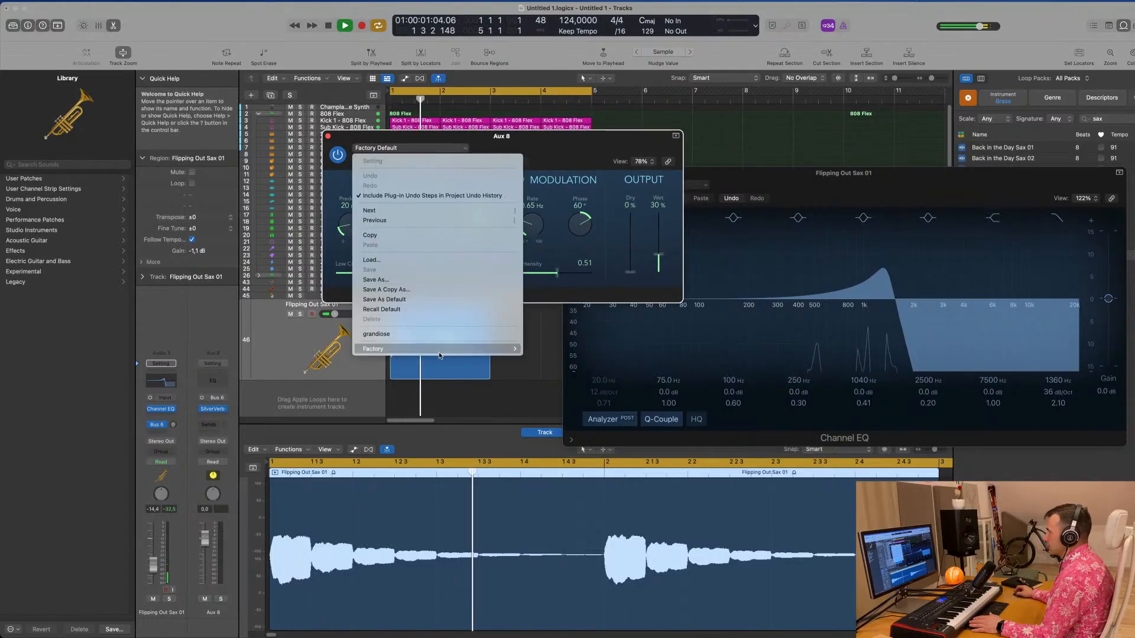
mouse_move(439, 355)
left_click(549, 369)
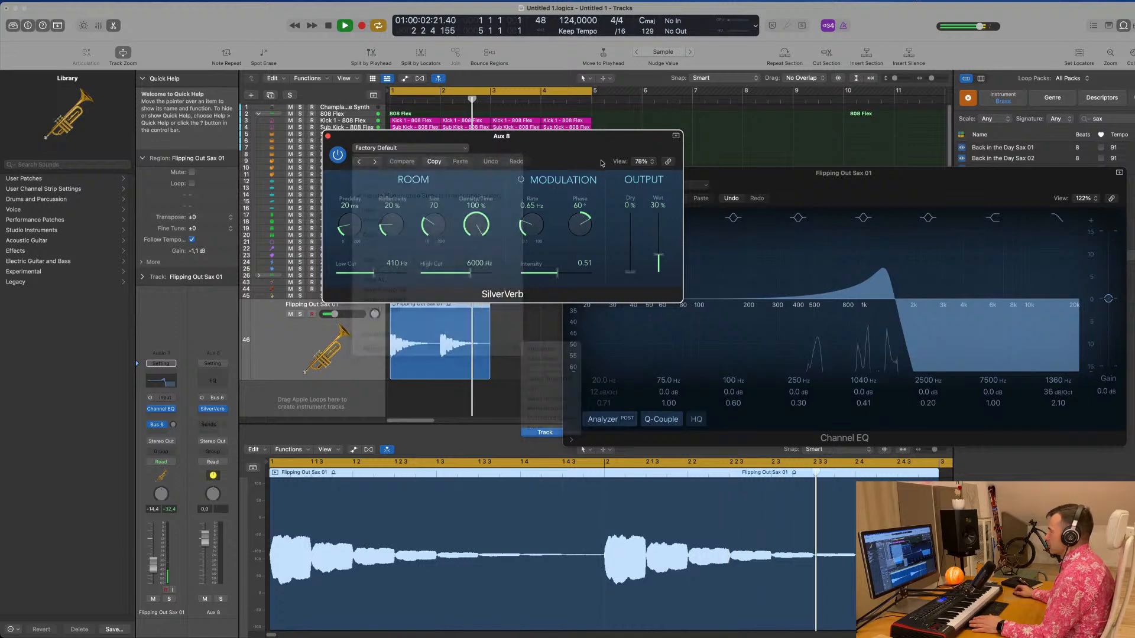
left_click_drag(651, 231, 653, 141)
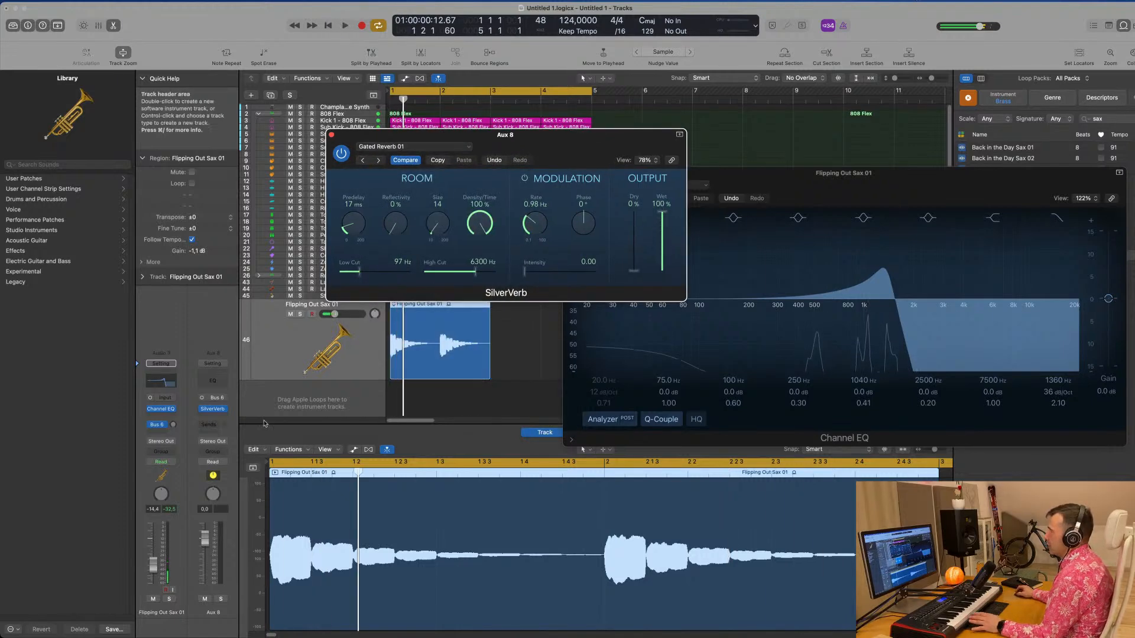
Step: Raise the sax track's Bus 6 send level to about -1.3 dB while listening to the reverb
left_click_drag(173, 425, 176, 434)
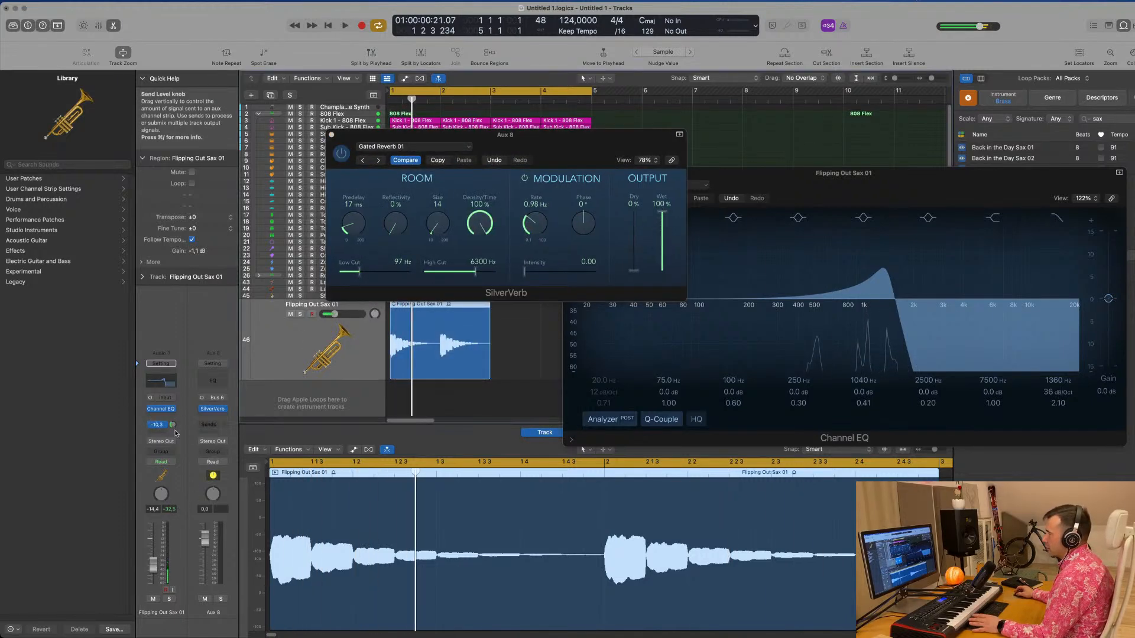
key("space")
key("space")
key("space")
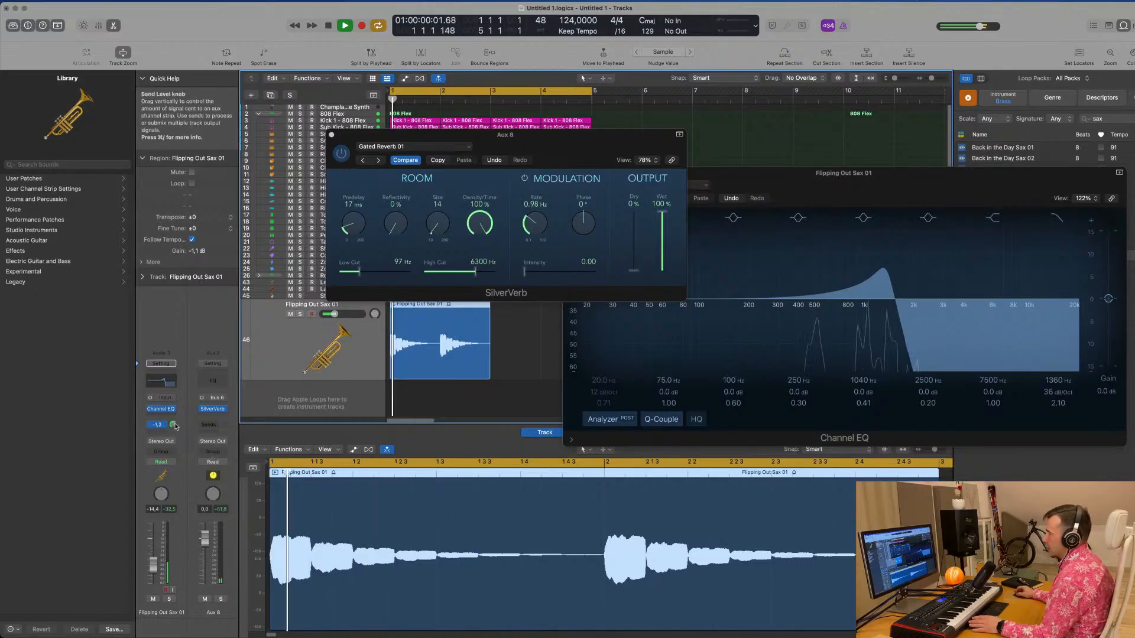
Step: Close the SilverVerb window, move the Channel EQ window clear of the regions and audition the sax with its reverb
left_click_drag(513, 135, 499, 175)
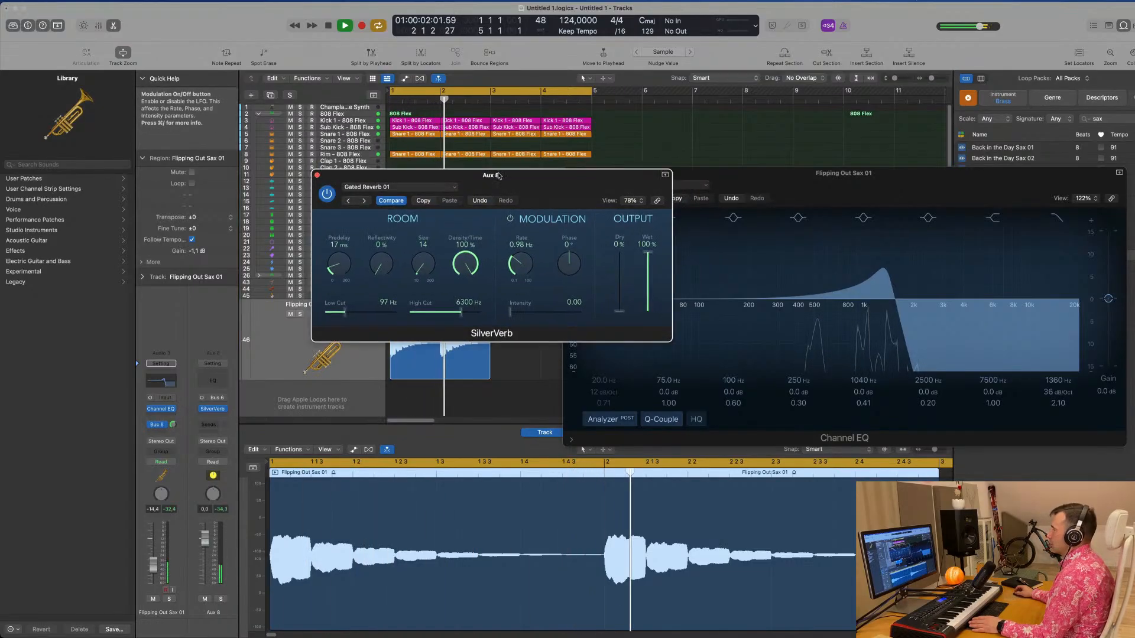
left_click(317, 175)
left_click_drag(696, 173, 763, 156)
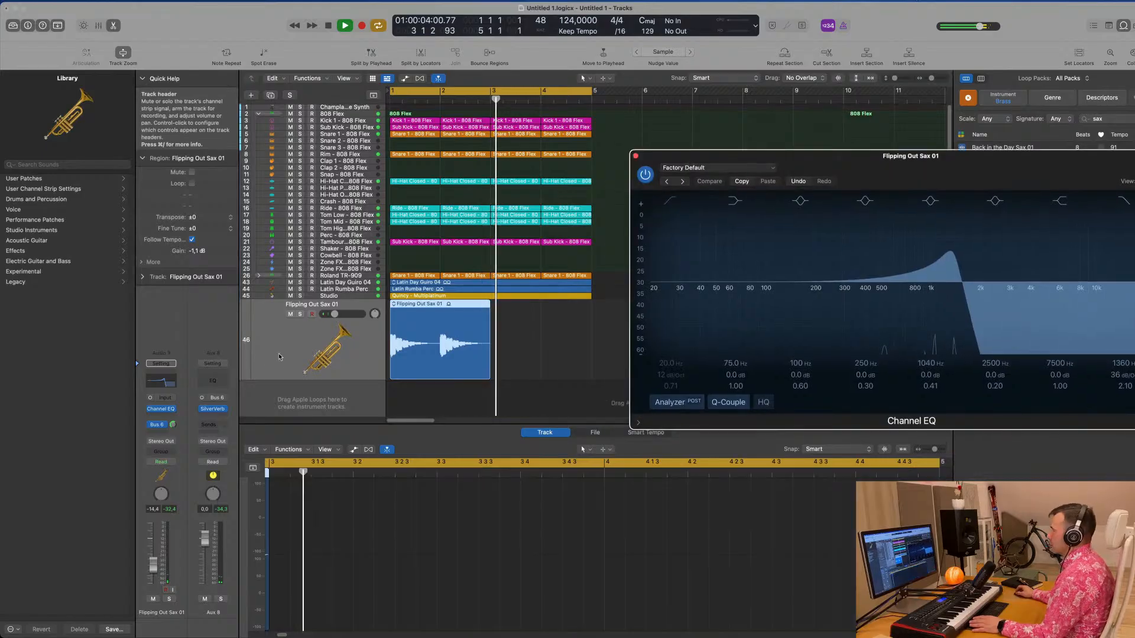
key("space")
key("space")
key("space")
key("space")
key("space")
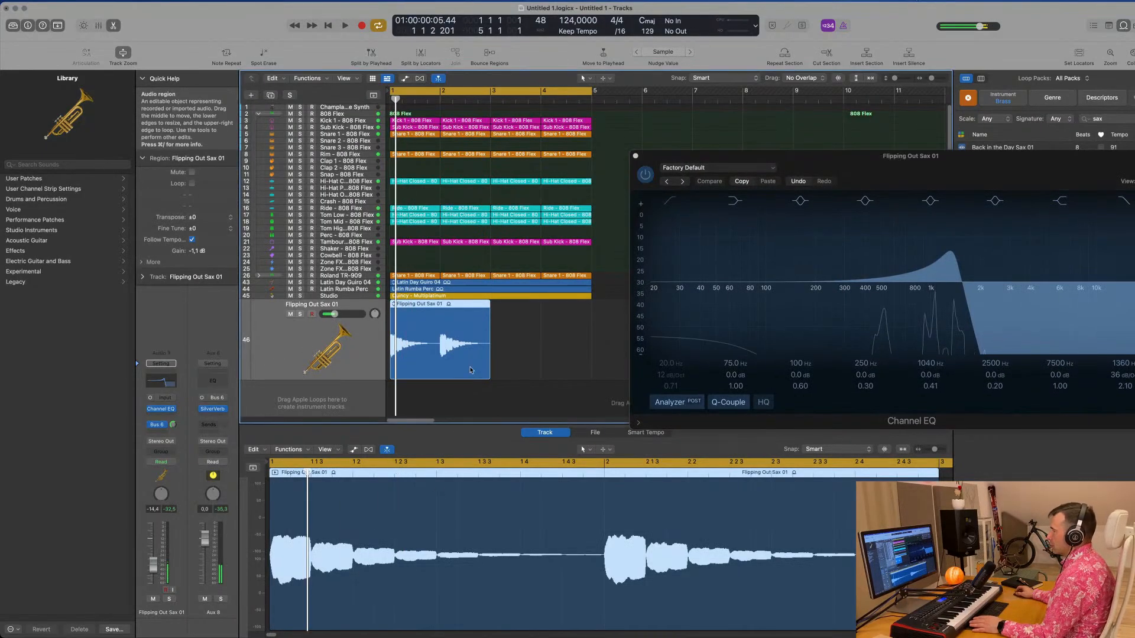
Step: Cut the sax region down to its opening stab: split it within beat 1, delete the rest and trim the end to 1 1 3
left_click(399, 306)
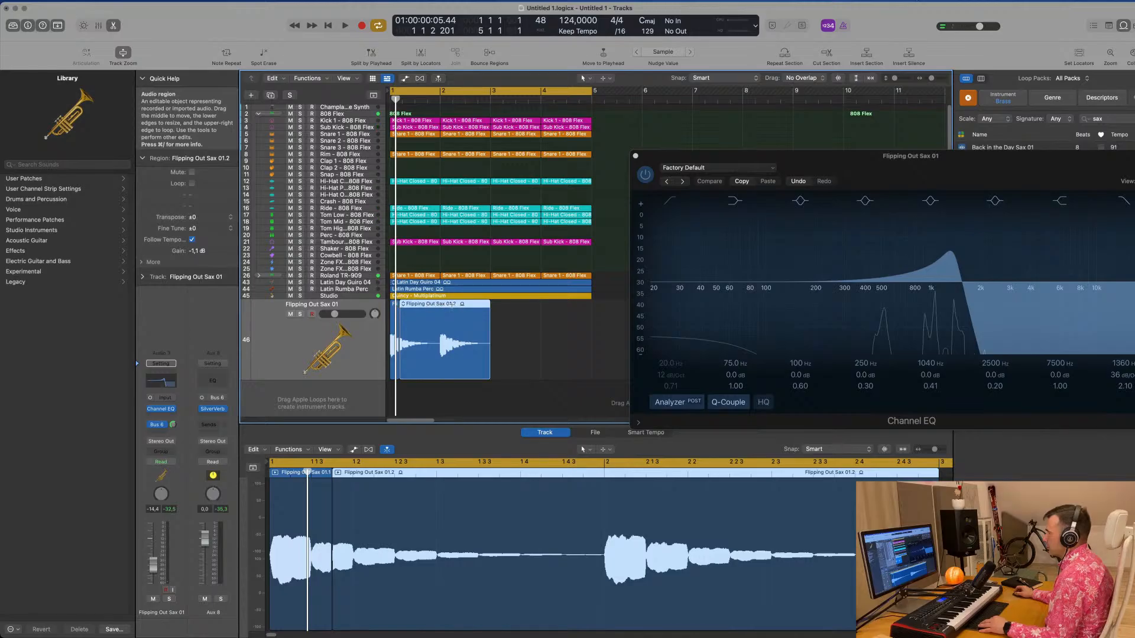
key("Delete")
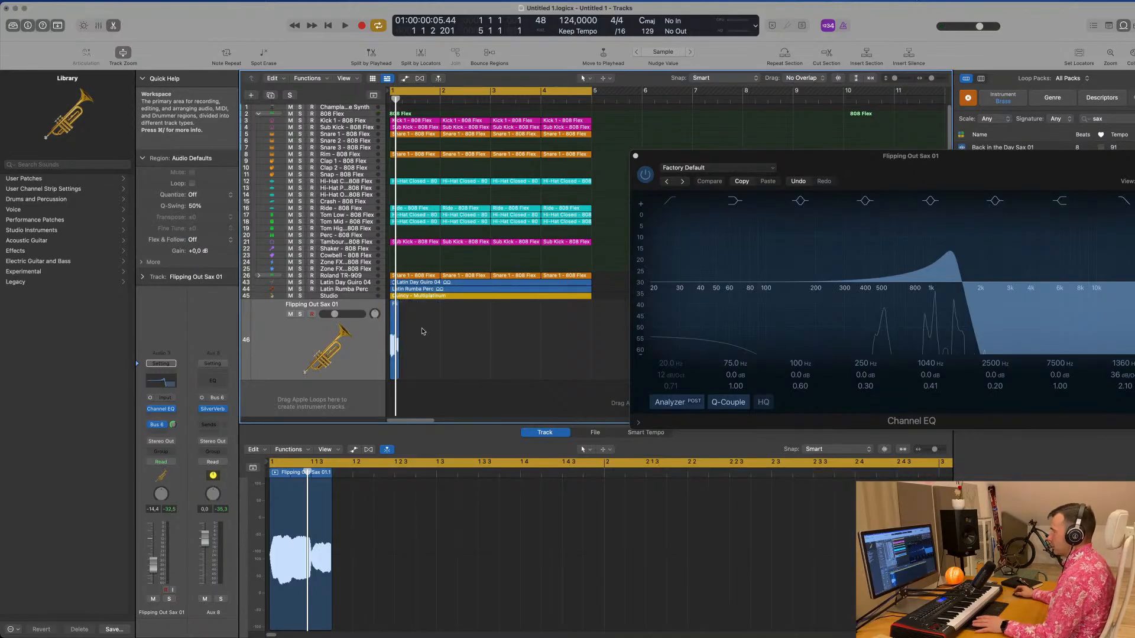
key("space")
key("super+Right")
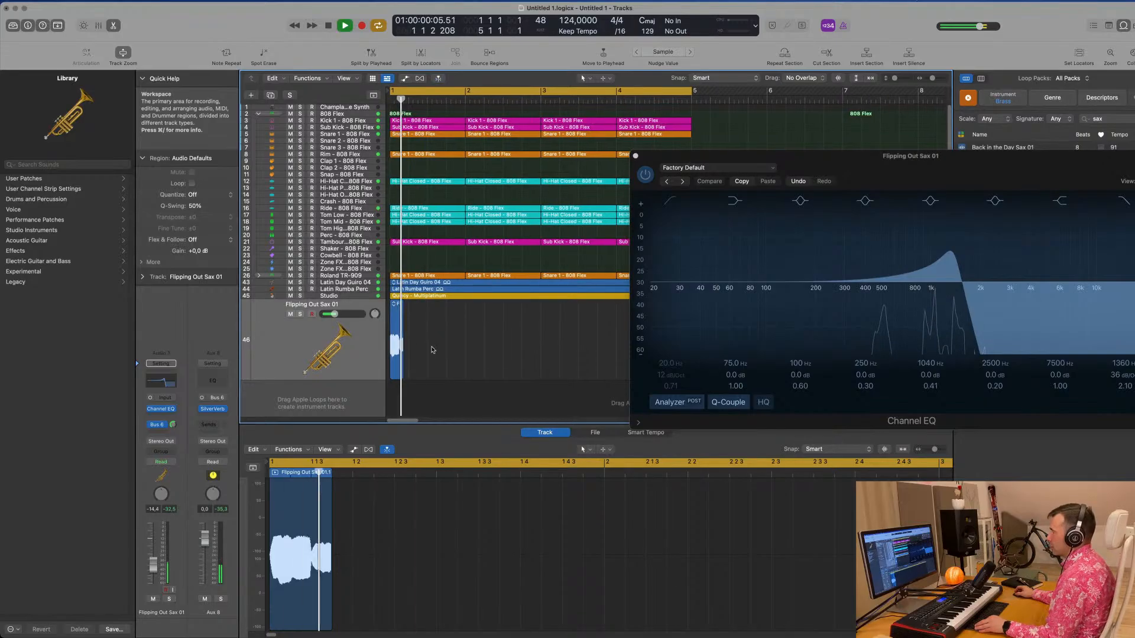
left_click(401, 366)
left_click_drag(402, 367, 399, 367)
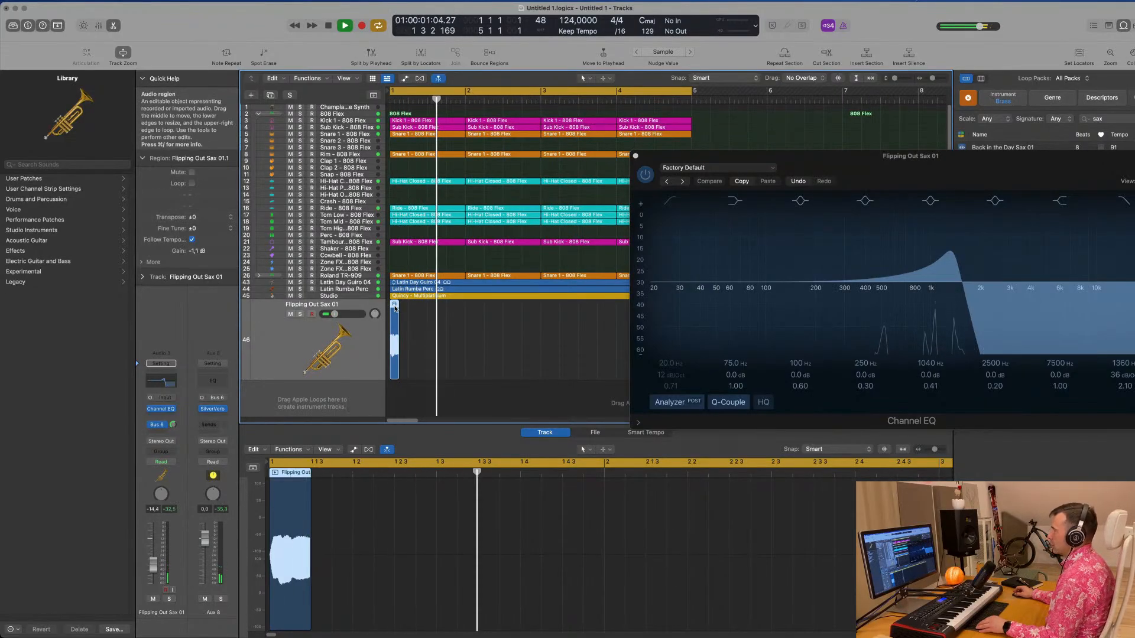
Step: Copy the short sax stab to the start of bar 2 and play the result
left_click_drag(399, 306, 472, 313)
key("space")
key("space")
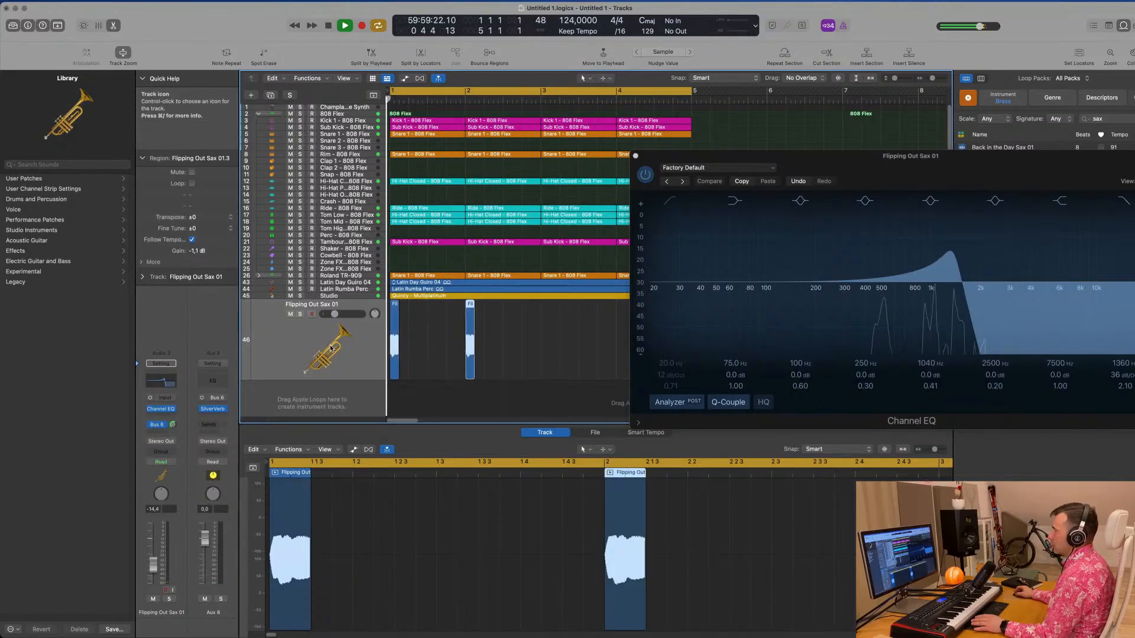
key("space")
key("space")
Step: Add a second send from the sax track to 808 Flex's Bus 2 Delay and turn up its level
left_click(157, 426)
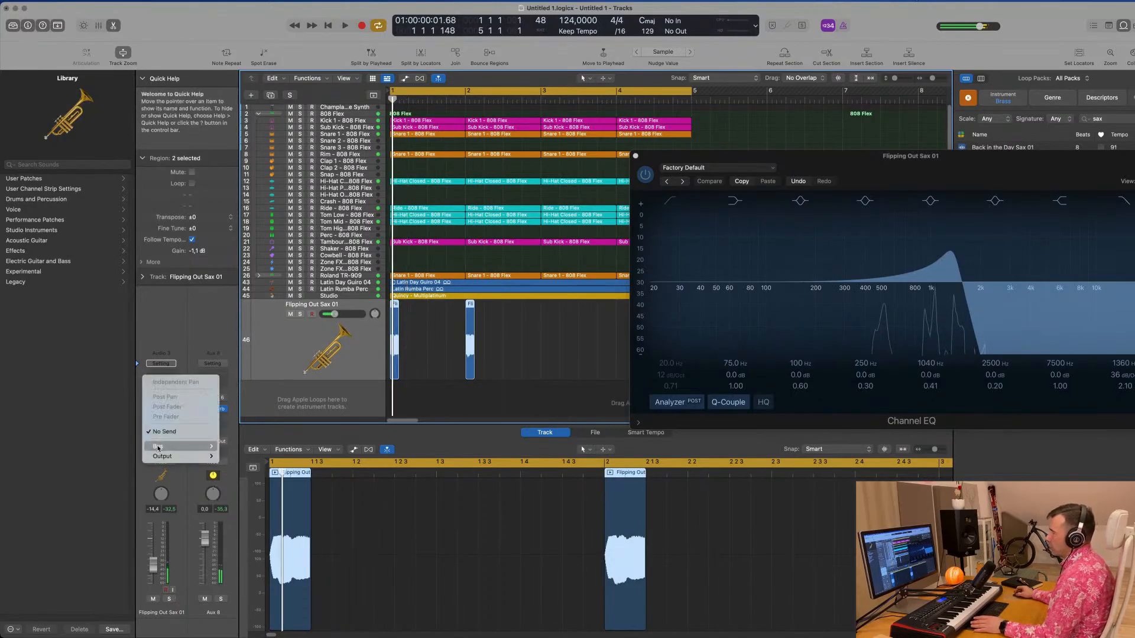
mouse_move(158, 447)
mouse_move(263, 290)
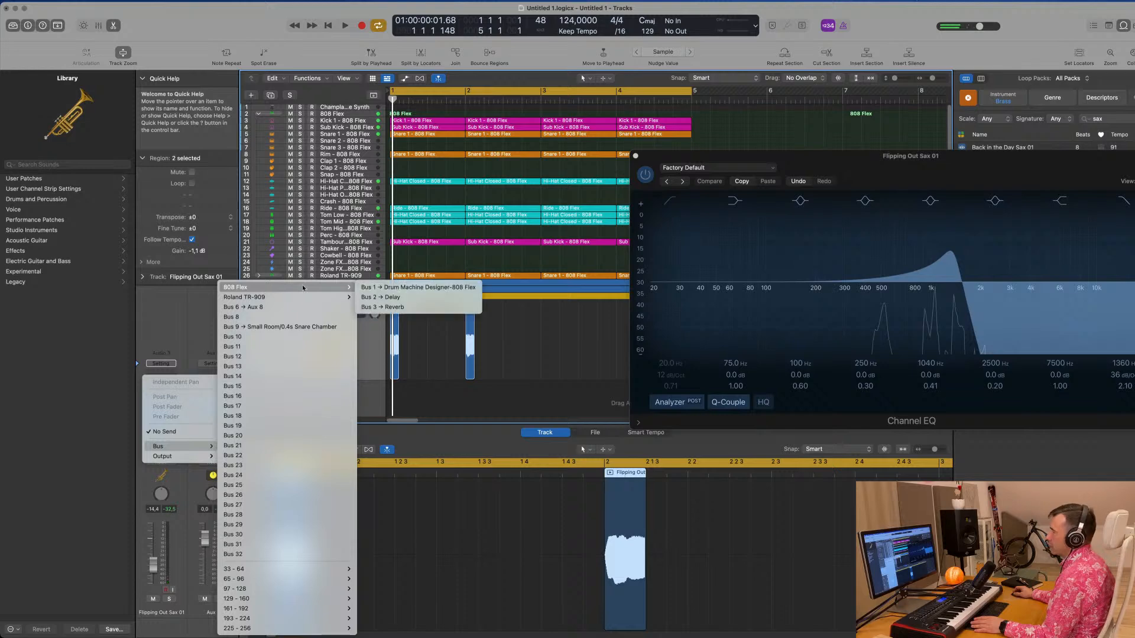
left_click(388, 297)
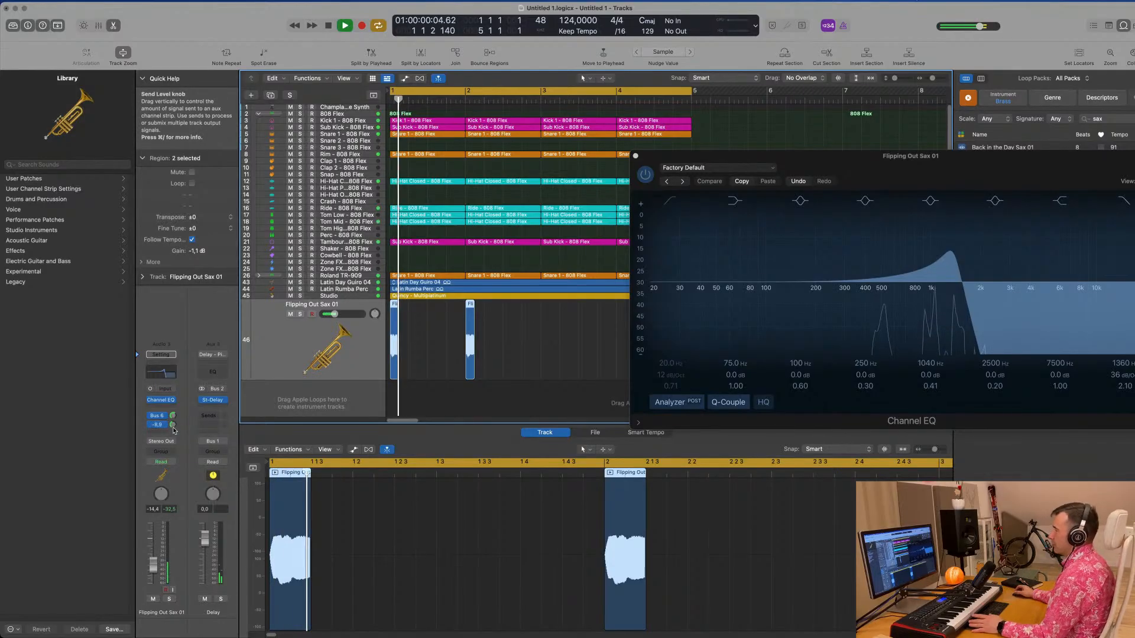
Step: Copy the two sax stabs from bars 1 and 2 to the starts of bars 3 and 4
scroll(479, 377, "down", 2)
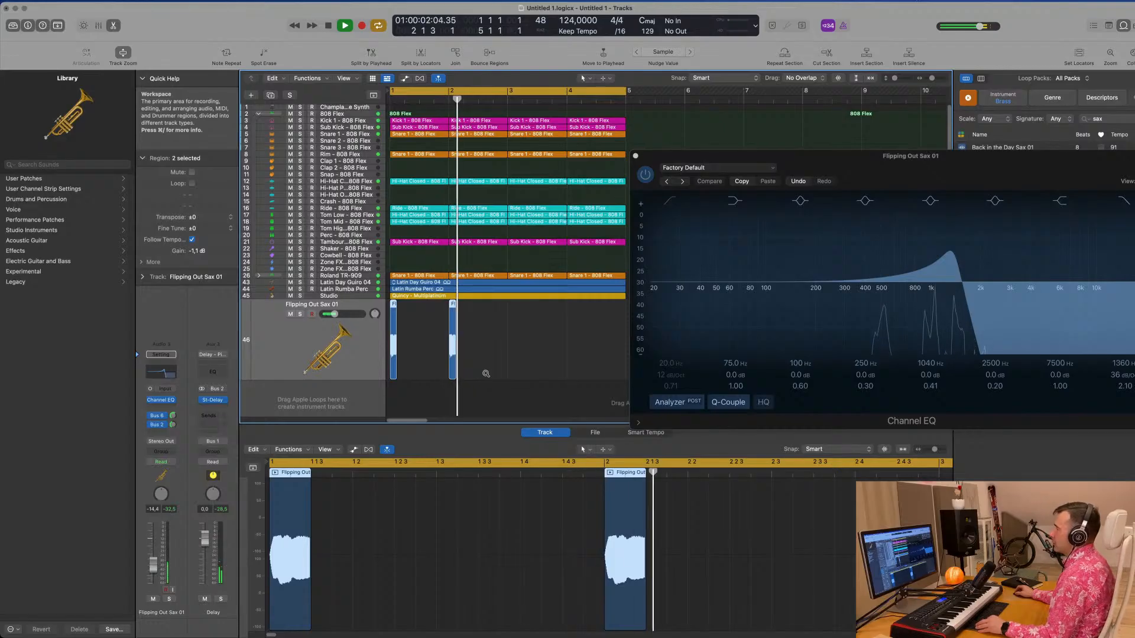
scroll(472, 371, "down", 5)
scroll(472, 371, "down", 3)
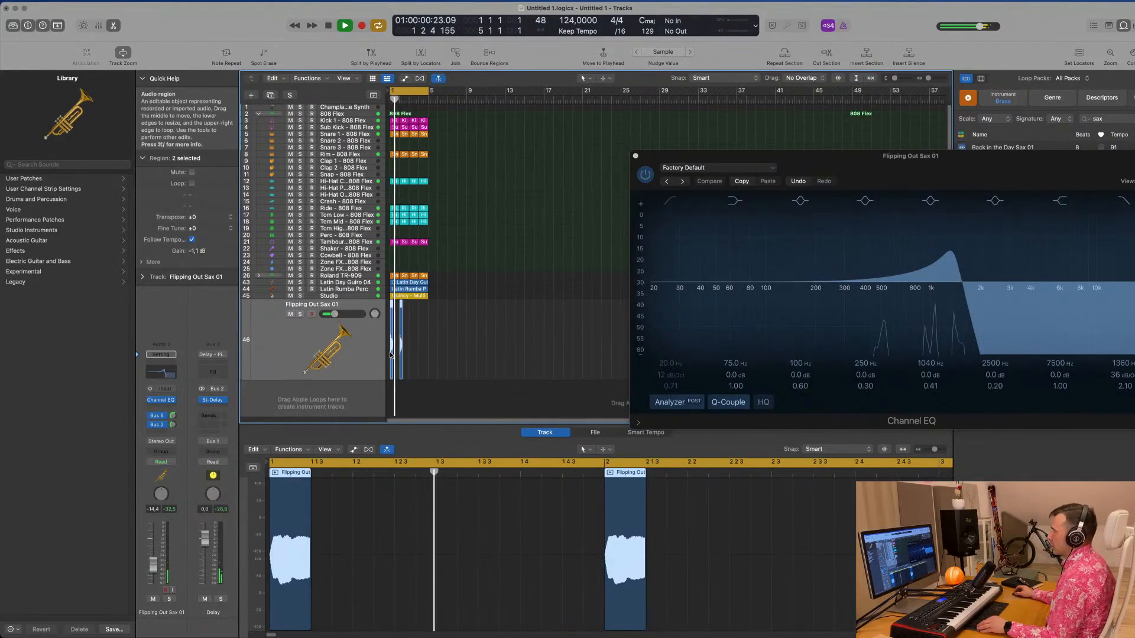
left_click_drag(395, 355, 412, 355)
scroll(481, 352, "up", 6)
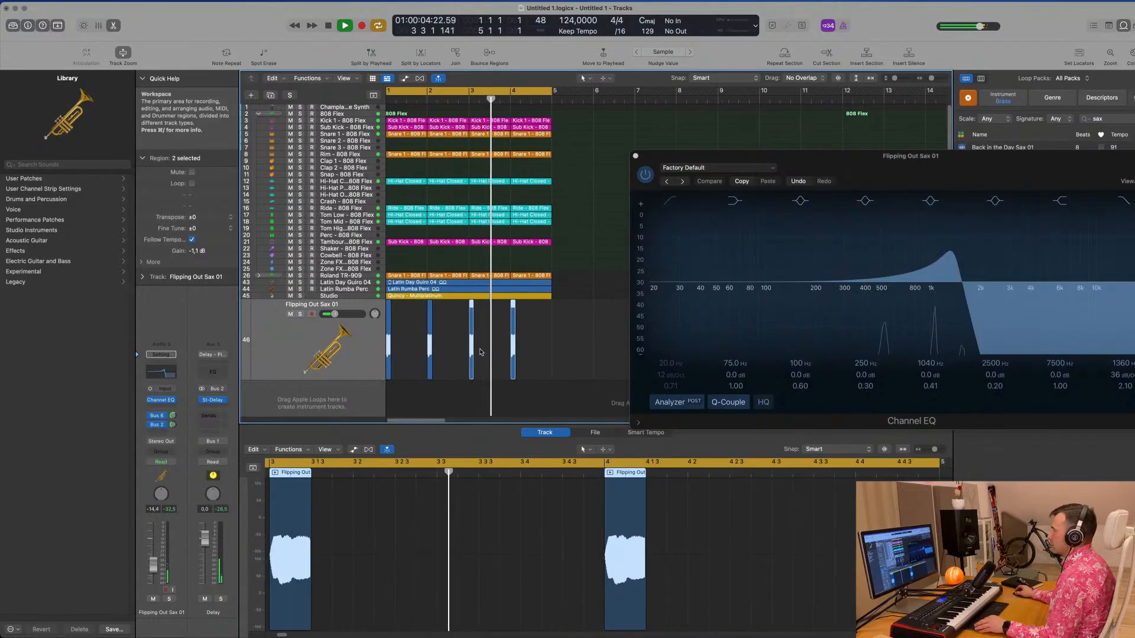
scroll(481, 352, "up", 5)
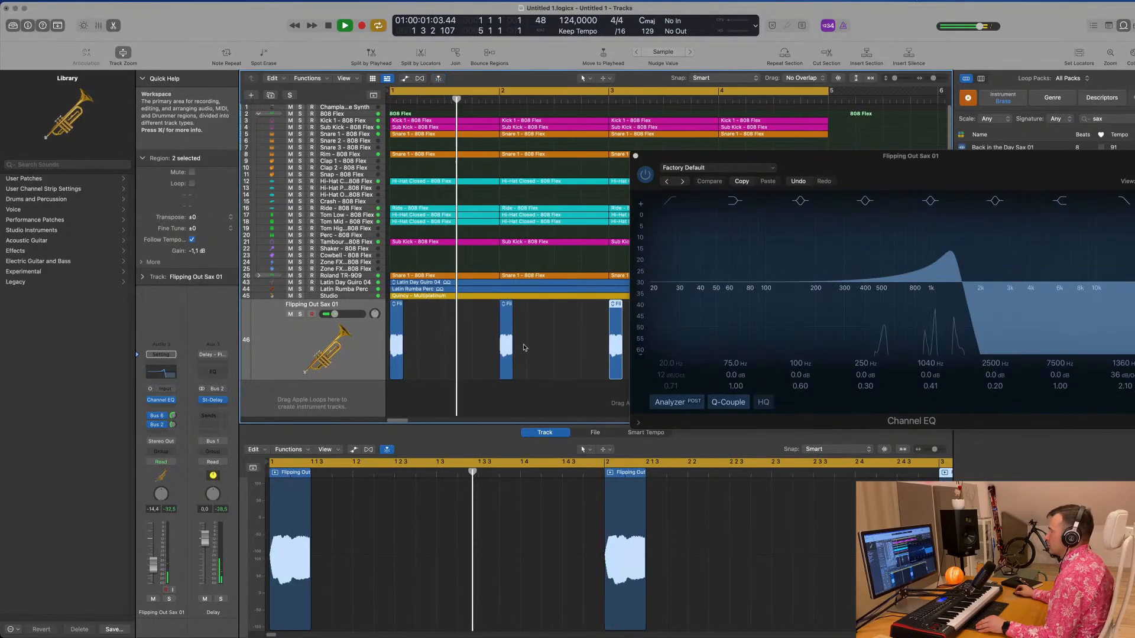
scroll(524, 348, "right", 5)
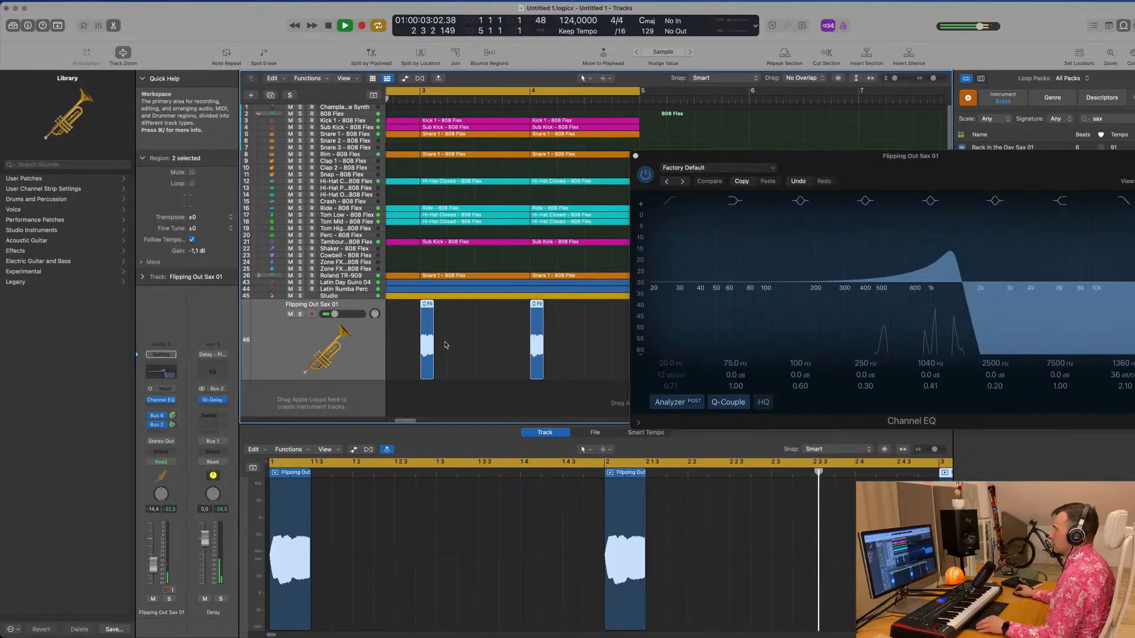
Step: Move the sax track's Channel EQ window clear of the stabs and play the four-bar loop from the start
scroll(439, 344, "left", 3)
scroll(450, 345, "down", 3)
scroll(459, 347, "left", 1)
left_click_drag(887, 173, 814, 147)
key("space")
key("space")
key("space")
key("space")
key("space")
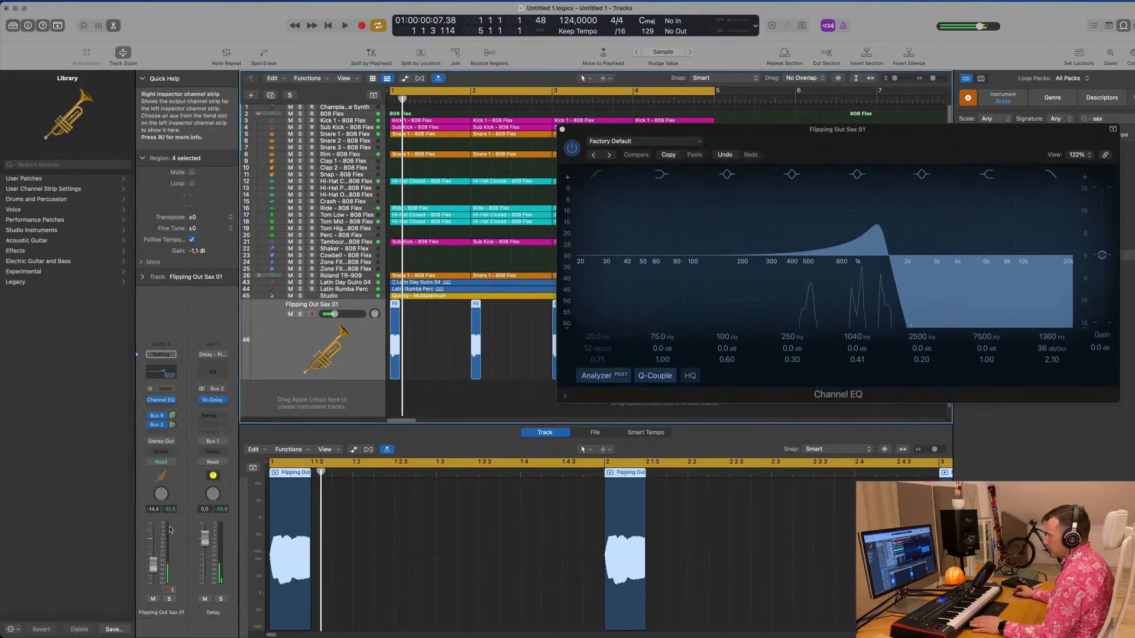
Step: Set the sax track's automation mode to Touch, and switch its Channel EQ high-cut band off and on again
left_click(169, 465)
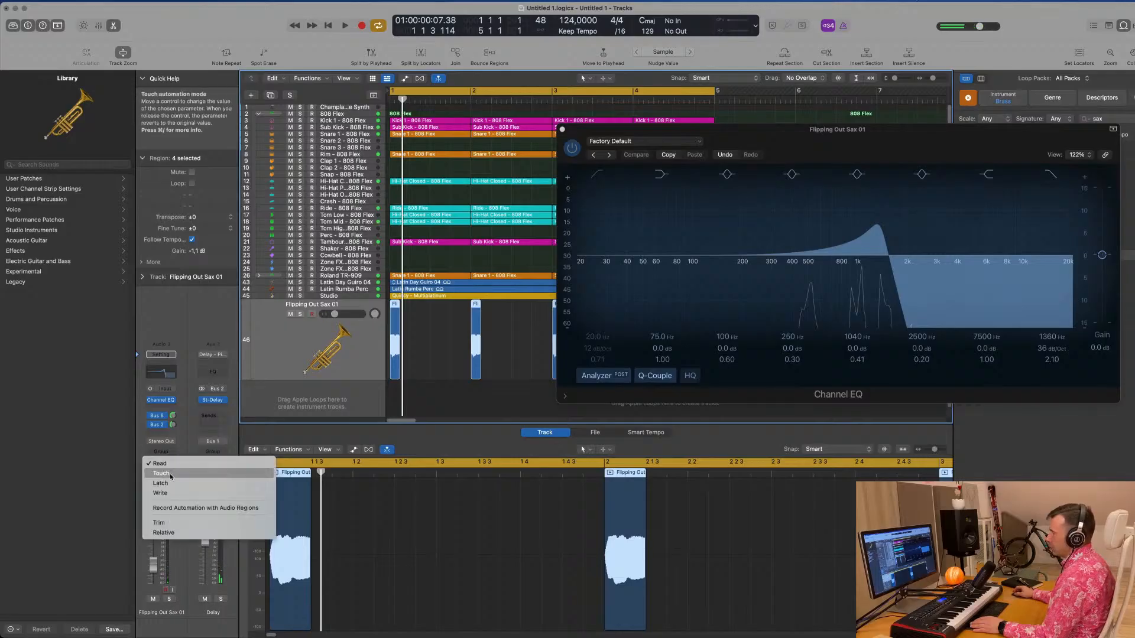
left_click(169, 474)
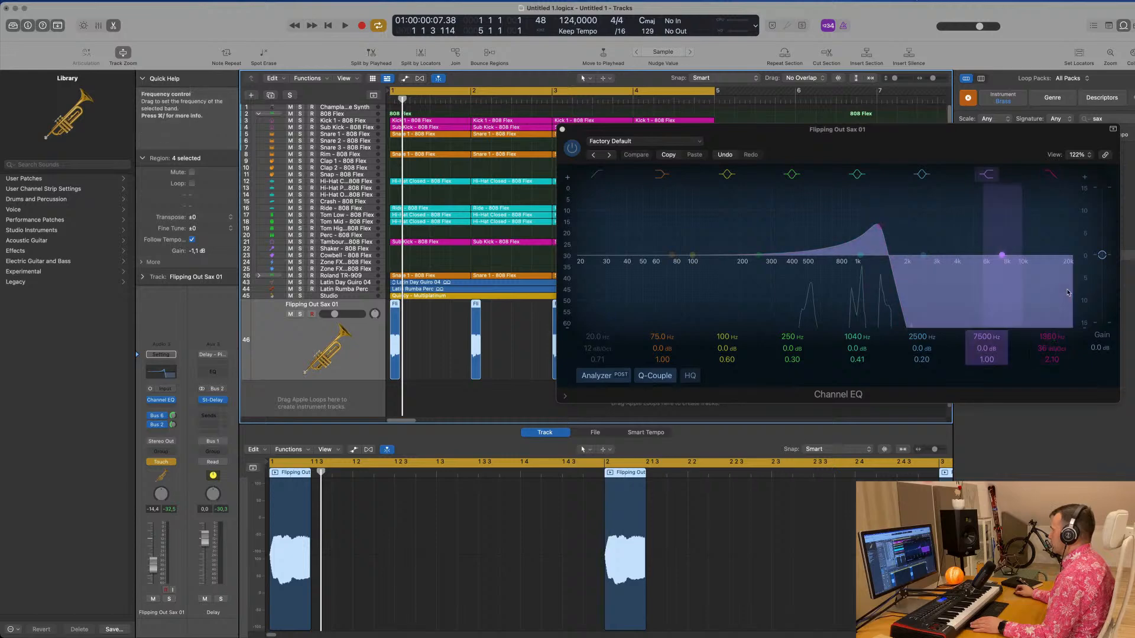
left_click(1050, 176)
left_click(1051, 177)
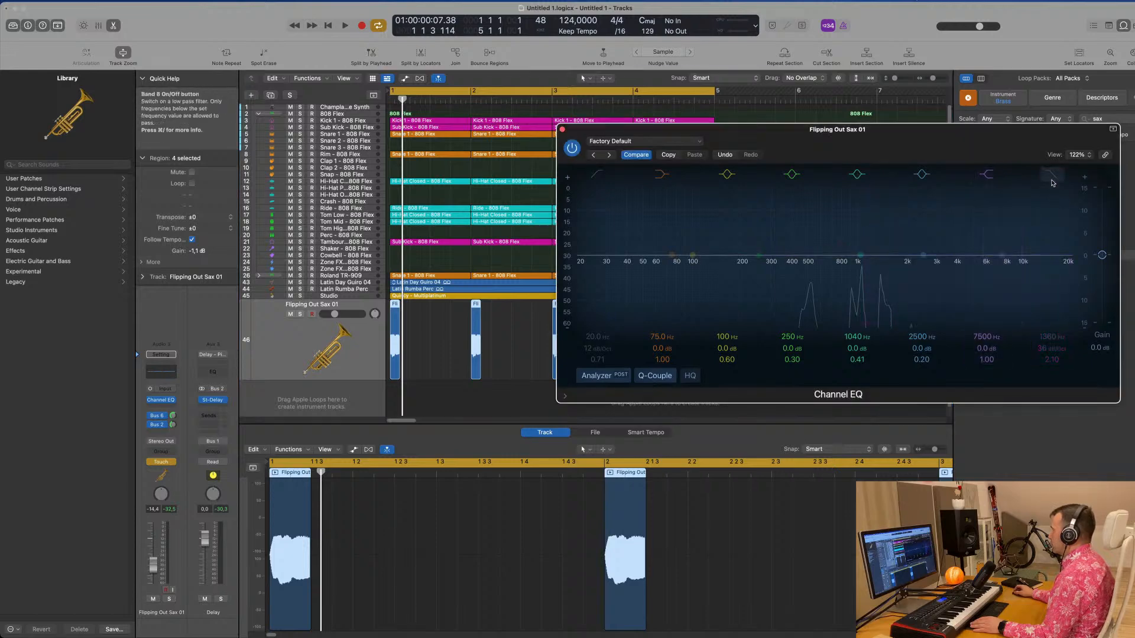
left_click(1051, 177)
Step: Adjust the sax EQ's high-cut frequency before and during playback in Touch mode, ending at 1720 Hz, and close the EQ
left_click_drag(1052, 336, 1051, 325)
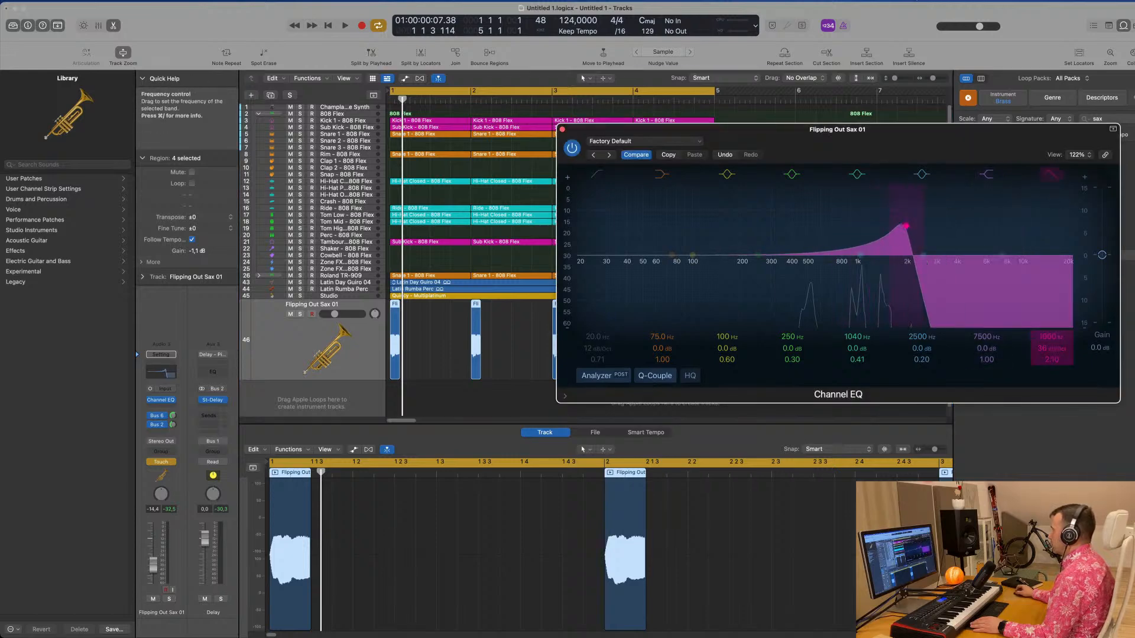
key("space")
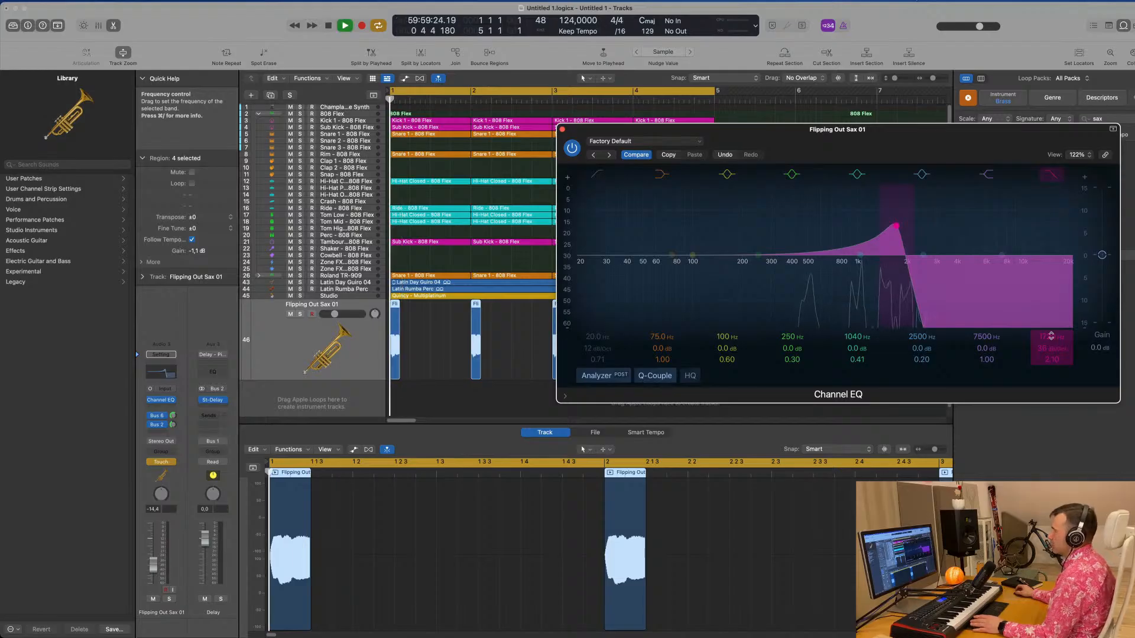
mouse_move(1051, 337)
left_mouse_down()
mouse_move(1051, 362)
mouse_move(1051, 330)
left_mouse_up()
key("space")
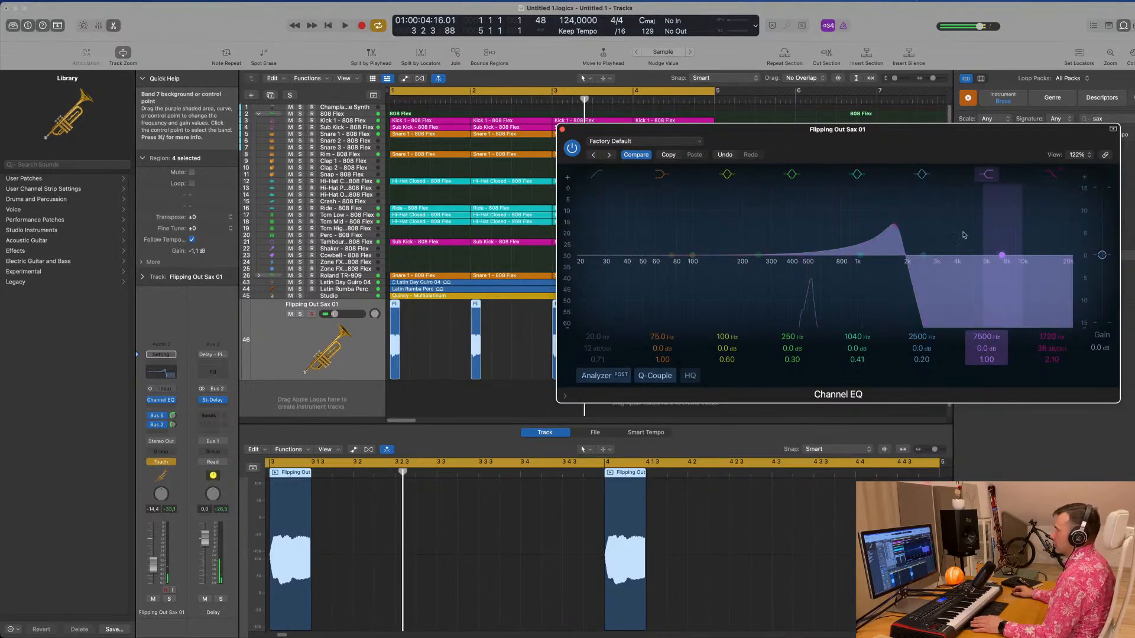
left_click(562, 129)
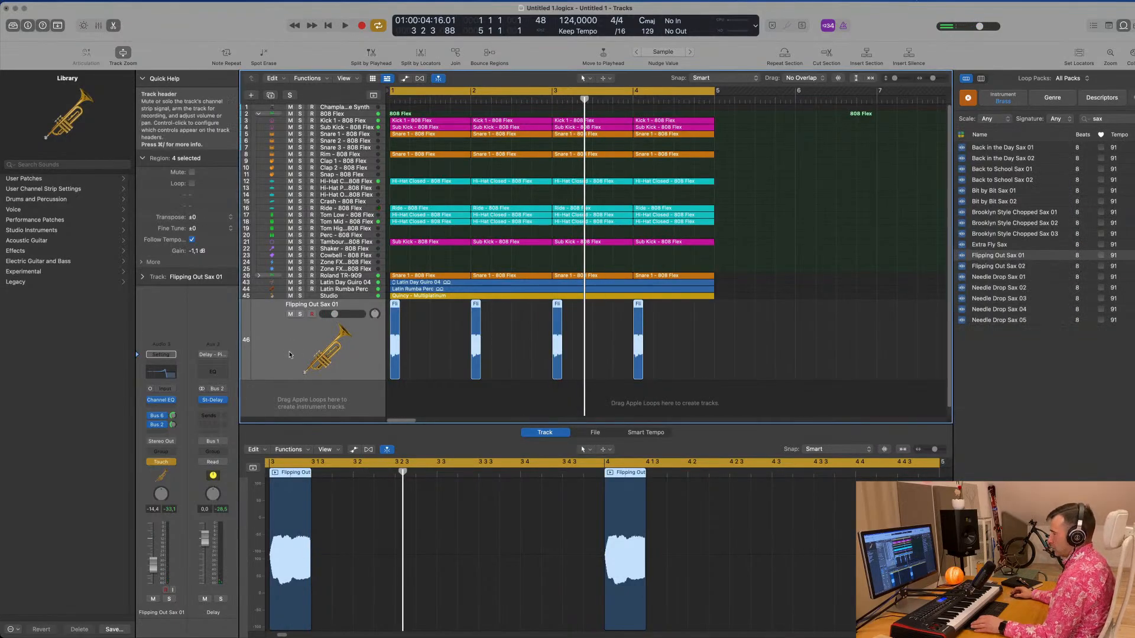
Step: Show automation for the Flipping Out Sax 01 track, set its mode to Read and display the Channel EQ High Cut Frequency curve
key("a")
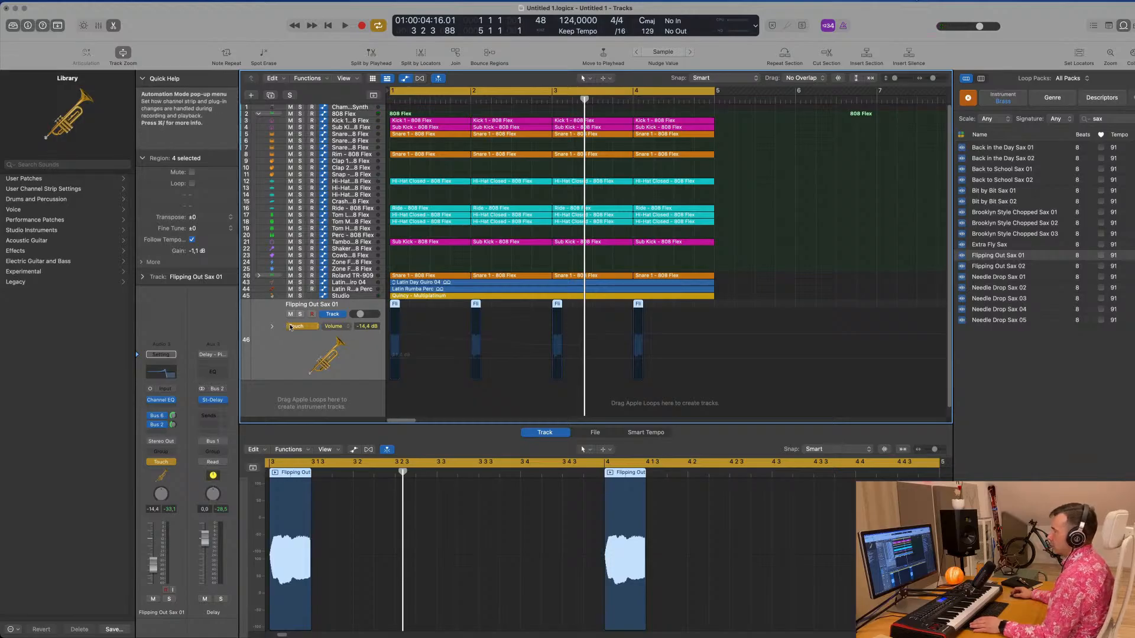
left_click(307, 328)
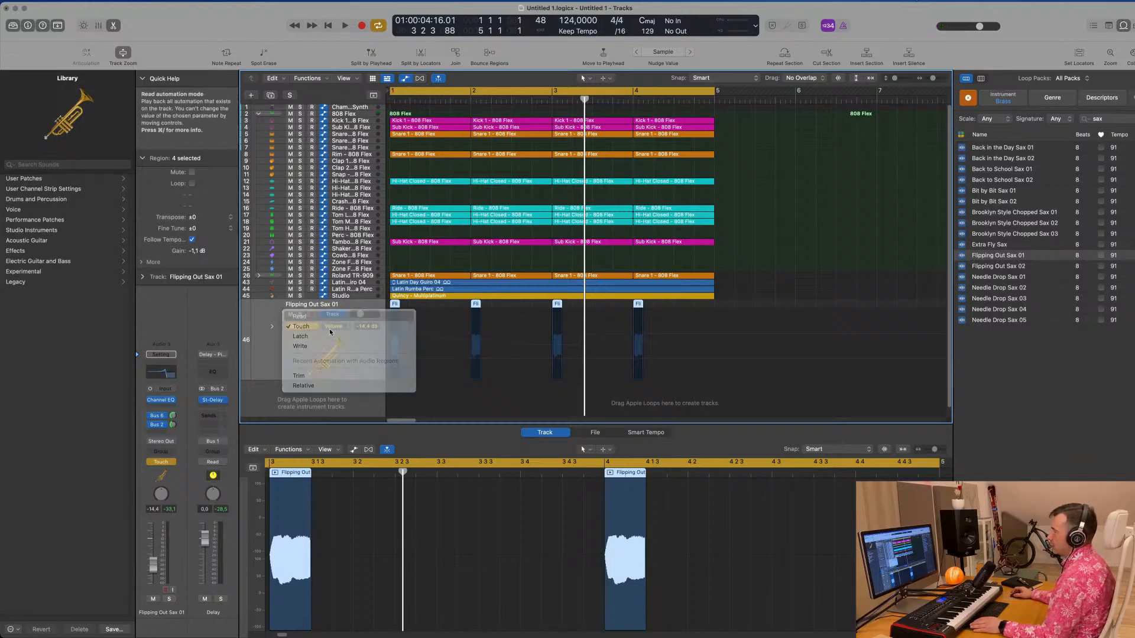
left_click(306, 318)
left_click(331, 329)
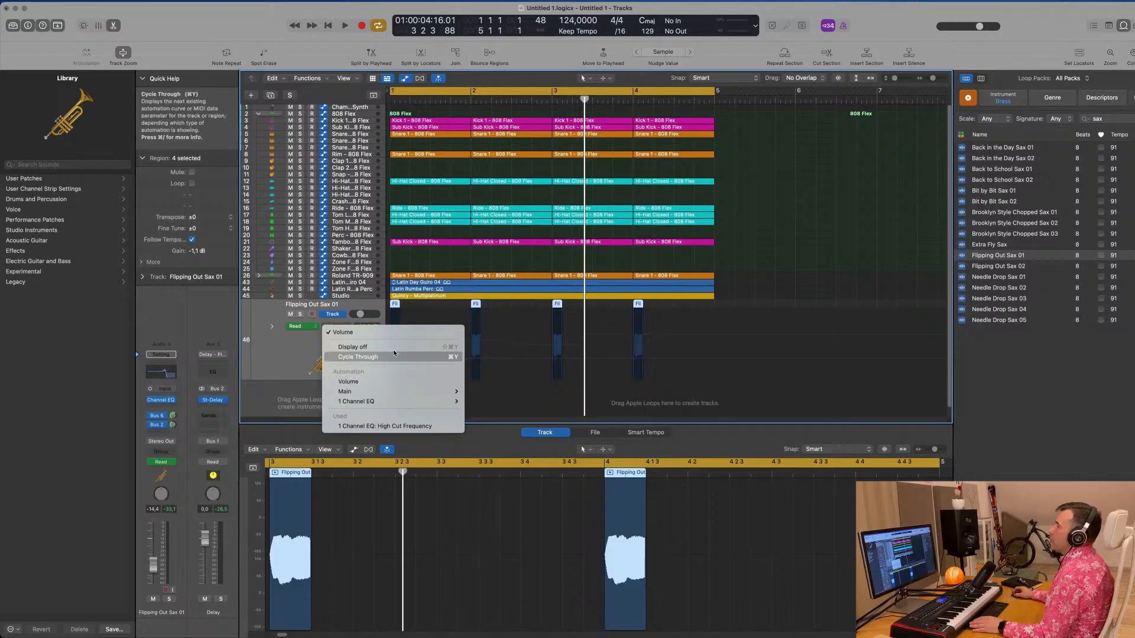
left_click(402, 431)
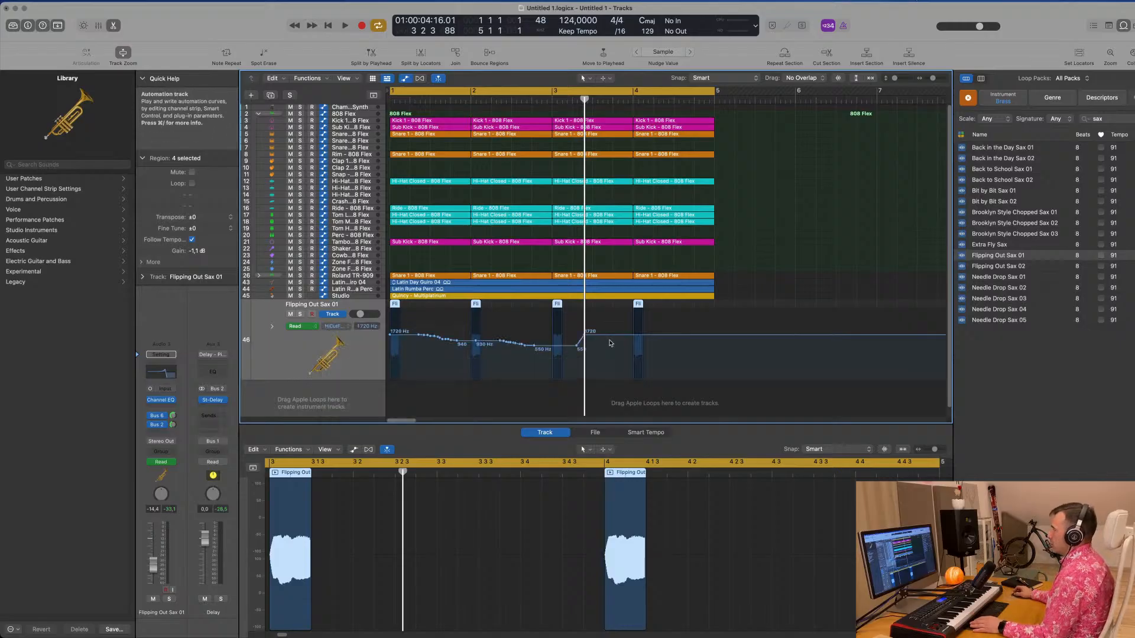
Step: Flatten the sax track's high cut automation to a starting value of about 719 Hz and raise the track's volume to -9.4 dB during playback
left_click_drag(413, 335, 391, 343)
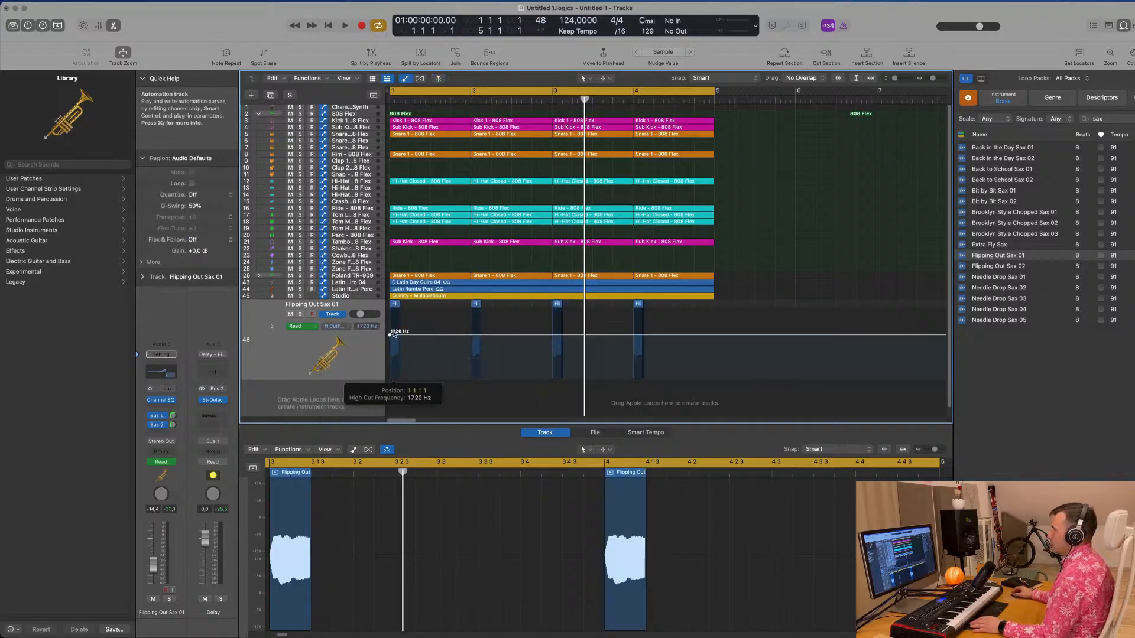
key("space")
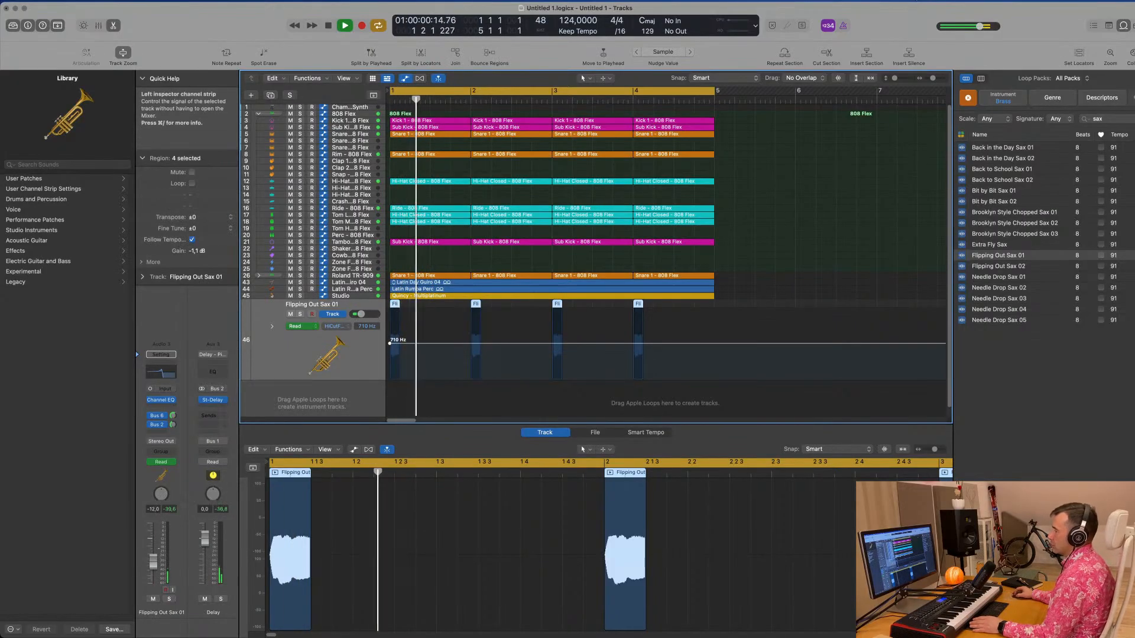
left_click_drag(154, 564, 155, 560)
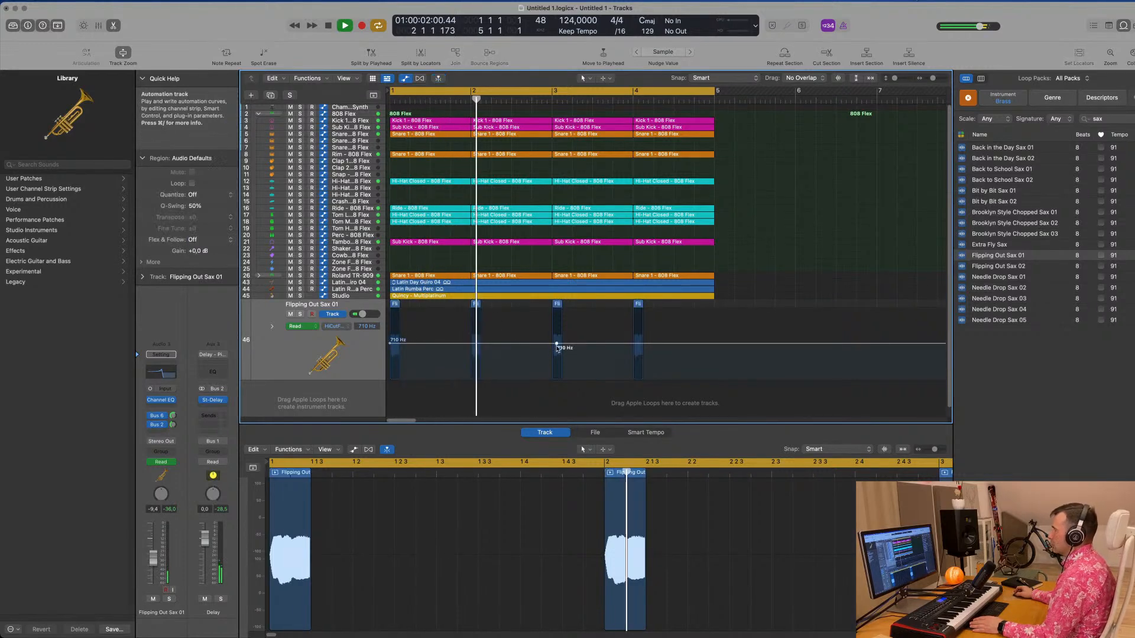
Step: Add a high cut automation point just after bar 4, raise it to 20000 Hz, and play the rising ramp
left_click(648, 343)
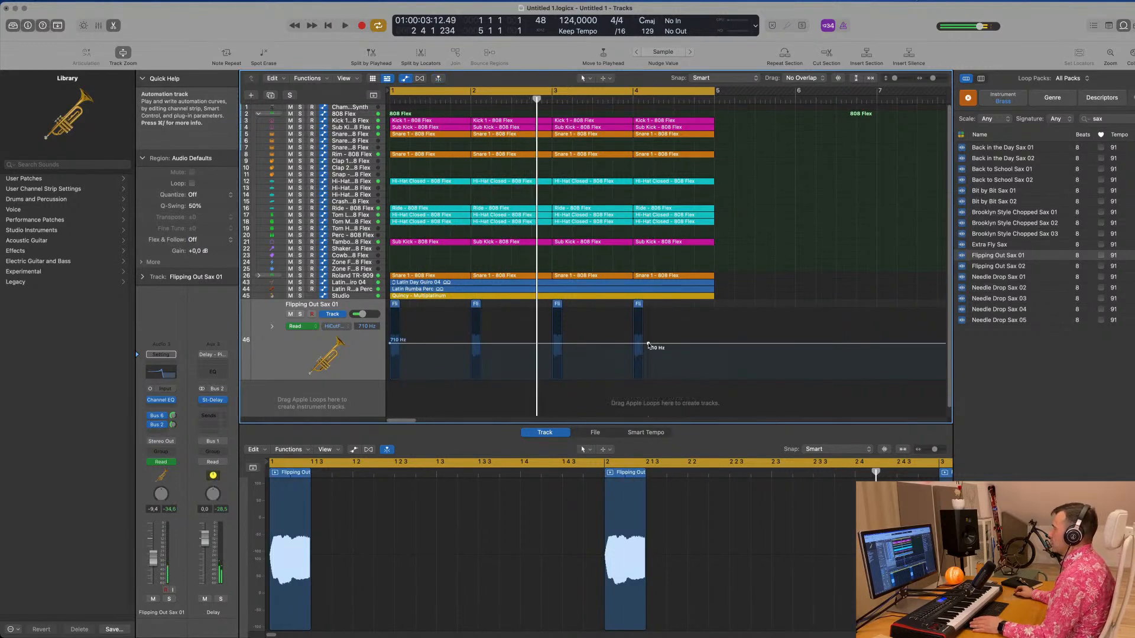
left_click_drag(649, 345, 641, 309)
key("space")
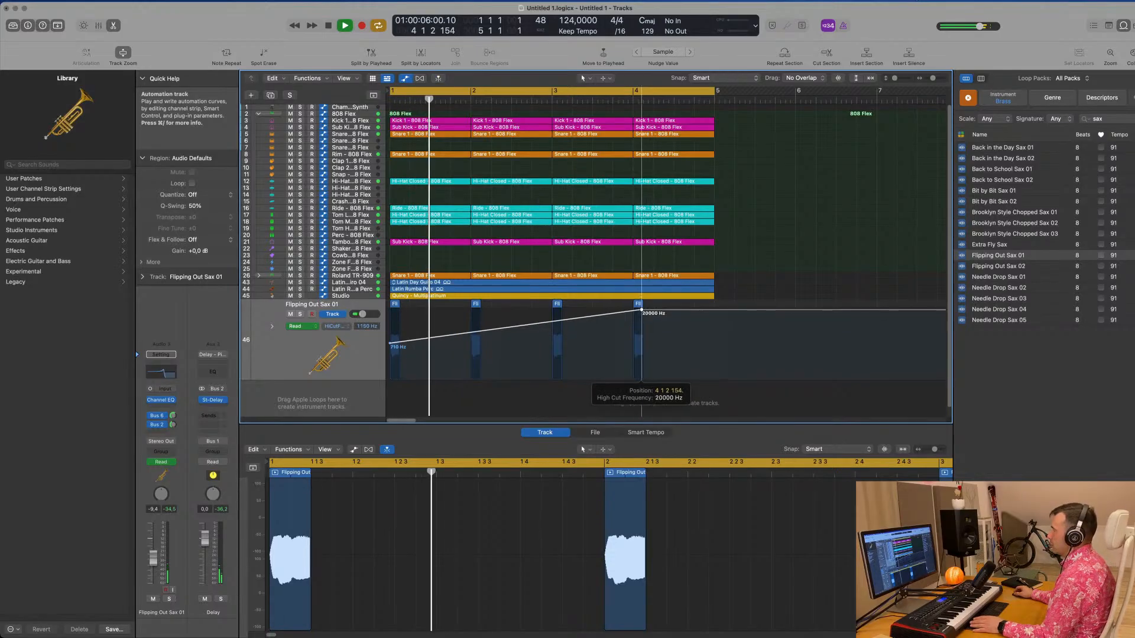
key("super+Left")
key("space")
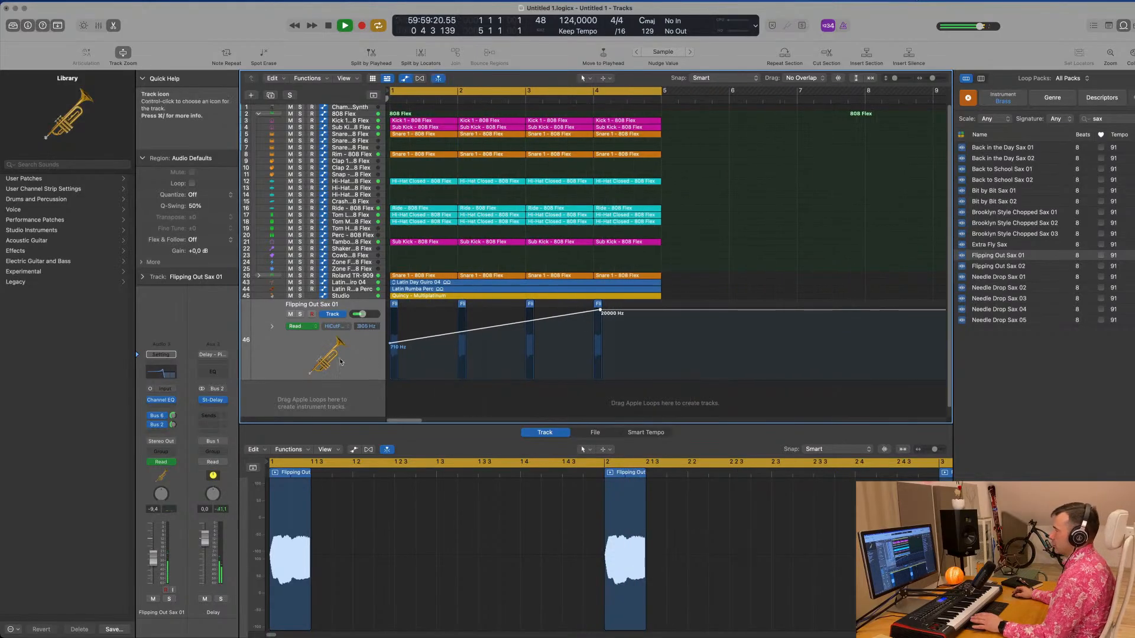
Step: Lower the sax track's volume to -17.2 dB and its bar 4 high cut automation point to about 2320 Hz
key("space")
left_click(296, 354)
left_click_drag(153, 562, 155, 573)
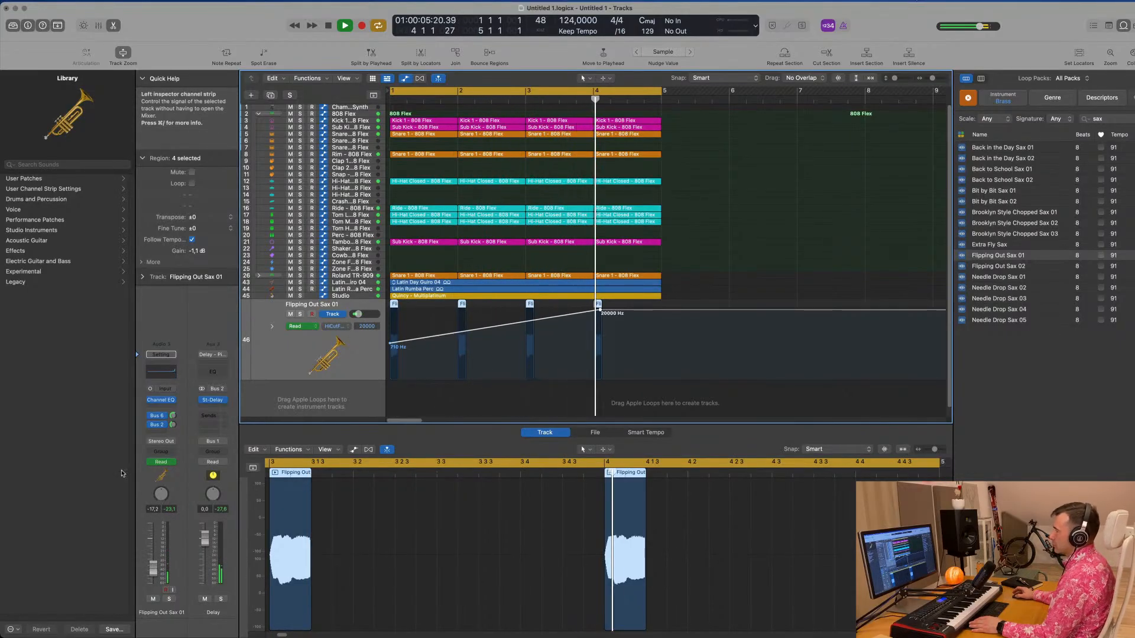
left_click_drag(599, 310, 601, 335)
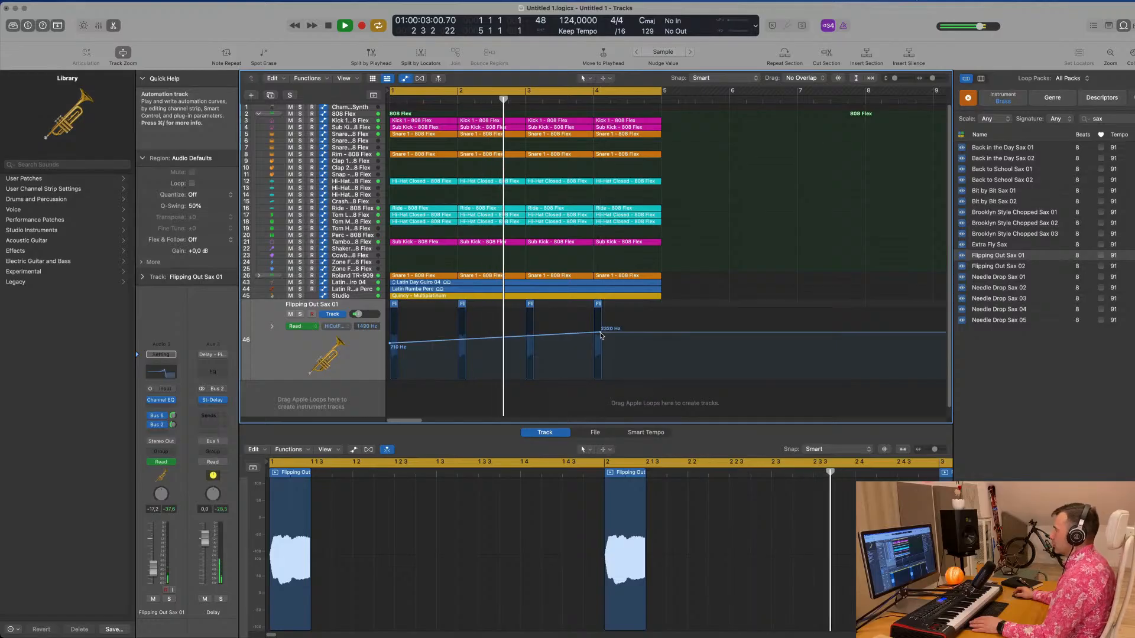
scroll(693, 268, "down", 5)
scroll(615, 284, "up", 1)
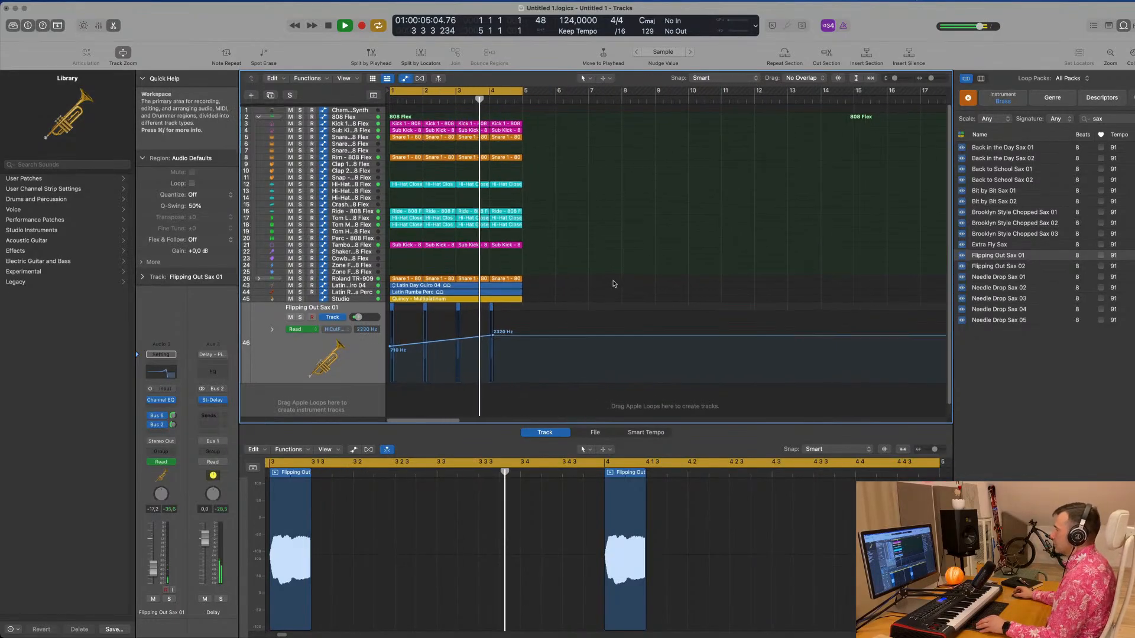
scroll(614, 284, "down", 3)
scroll(613, 208, "down", 1)
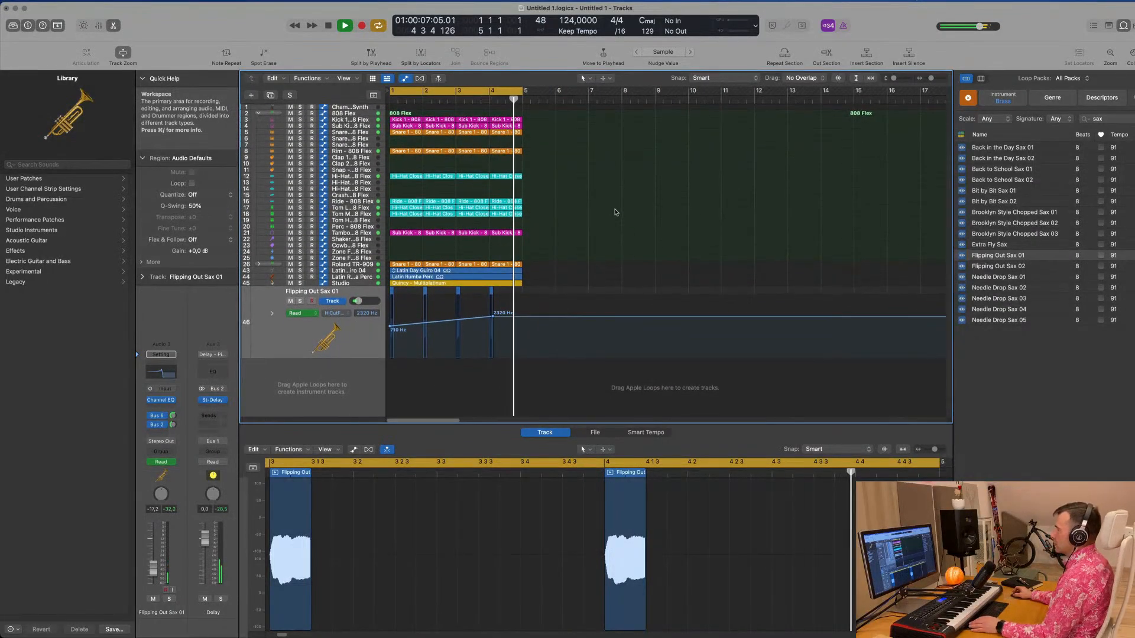
scroll(628, 221, "up", 2)
scroll(629, 223, "down", 1)
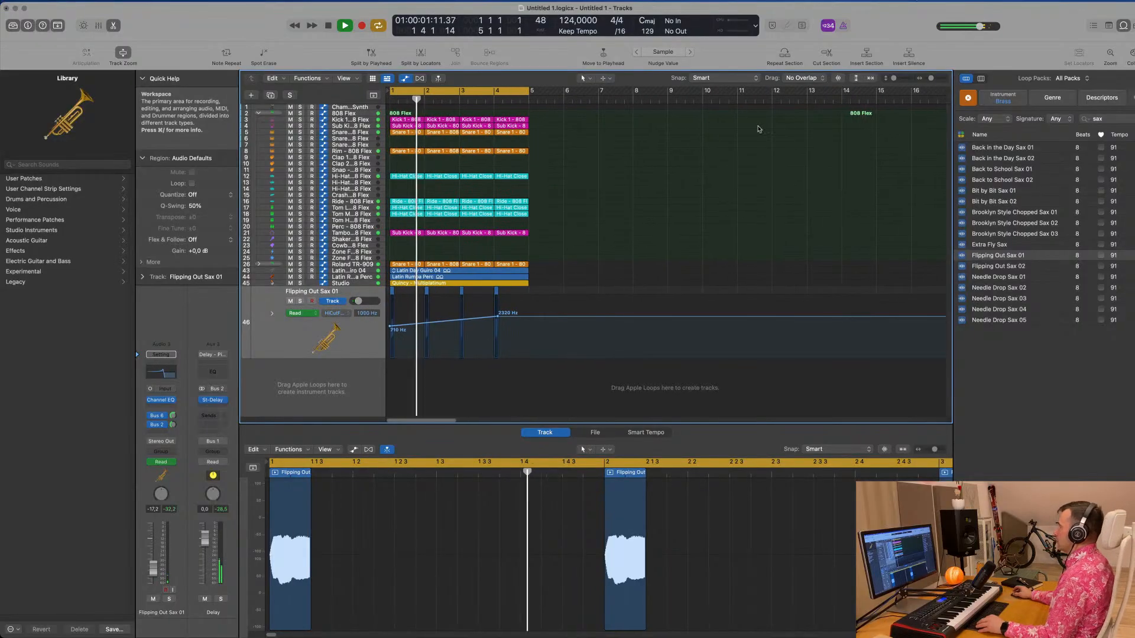
left_click(916, 1)
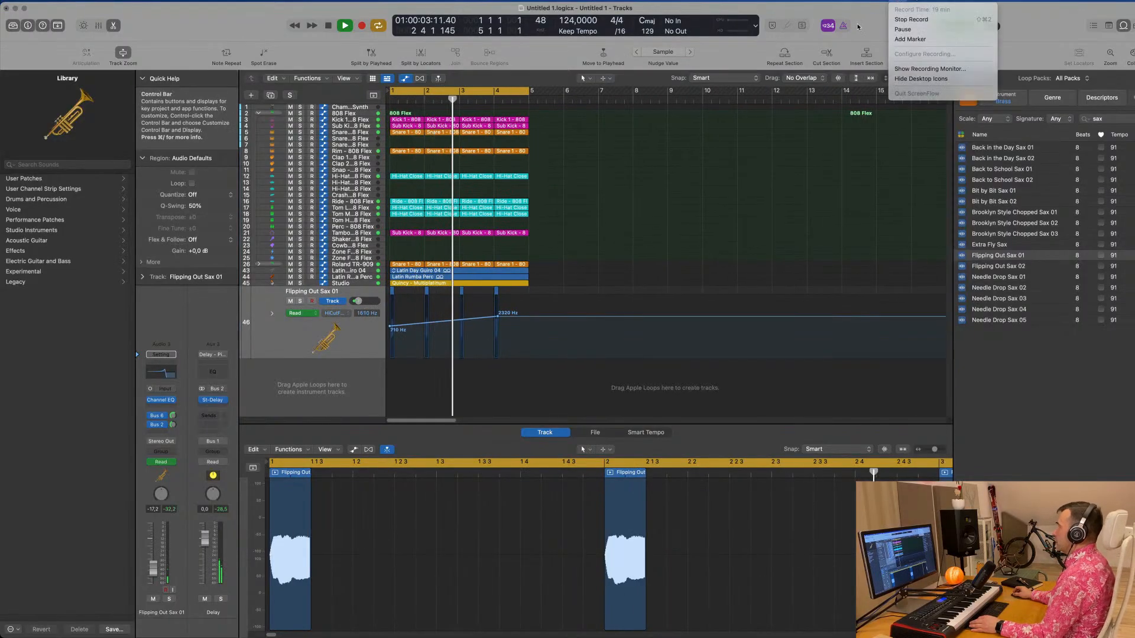
left_click(560, 231)
scroll(559, 231, "up", 1)
scroll(610, 233, "up", 3)
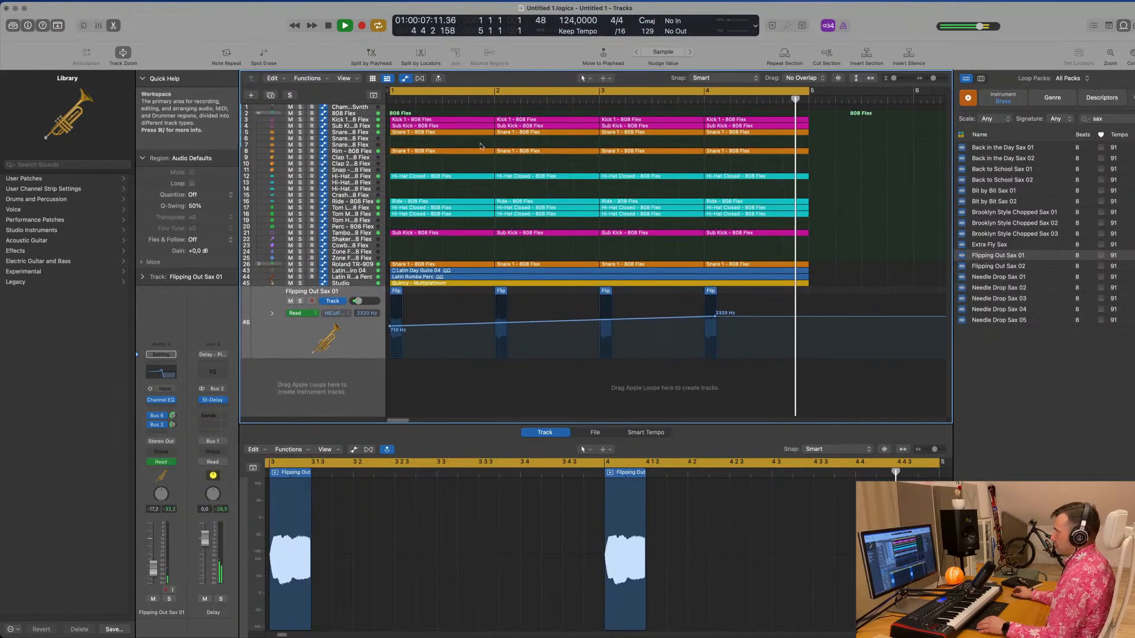
Step: Select the Champlain Sublime Synth track and hide the Apple Loops browser
left_click(276, 108)
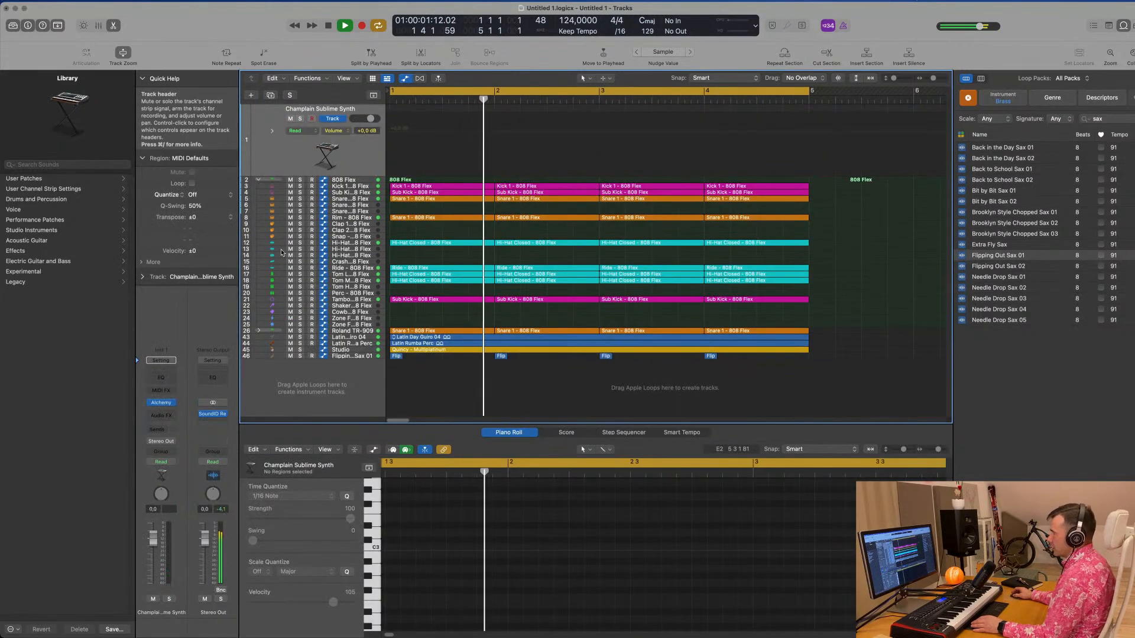
key("Return")
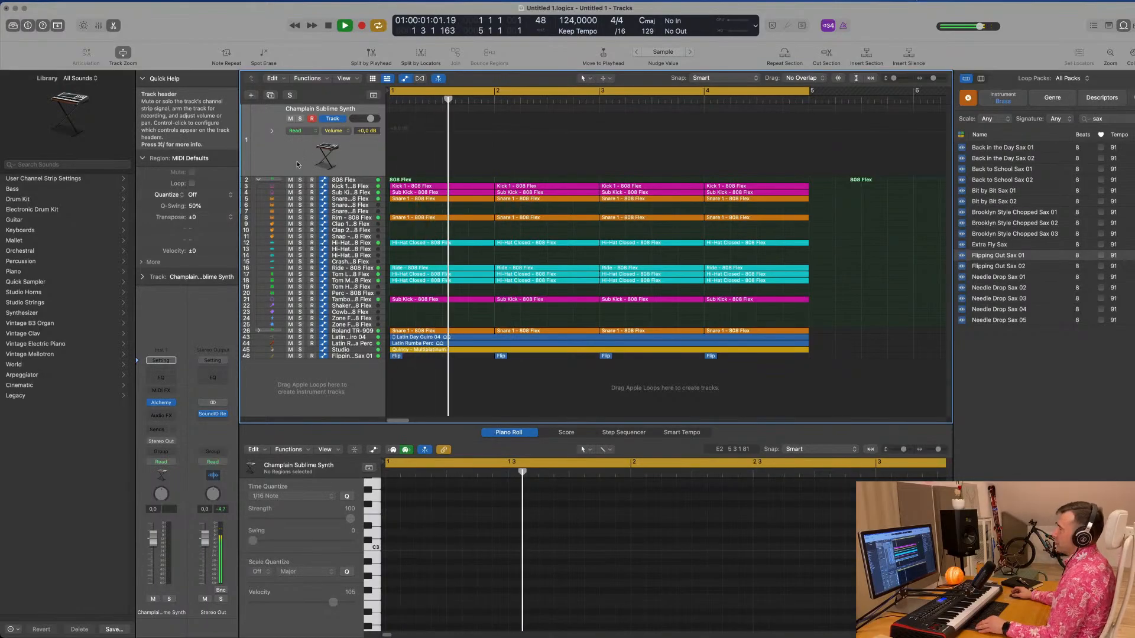
scroll(299, 166, "up", 3)
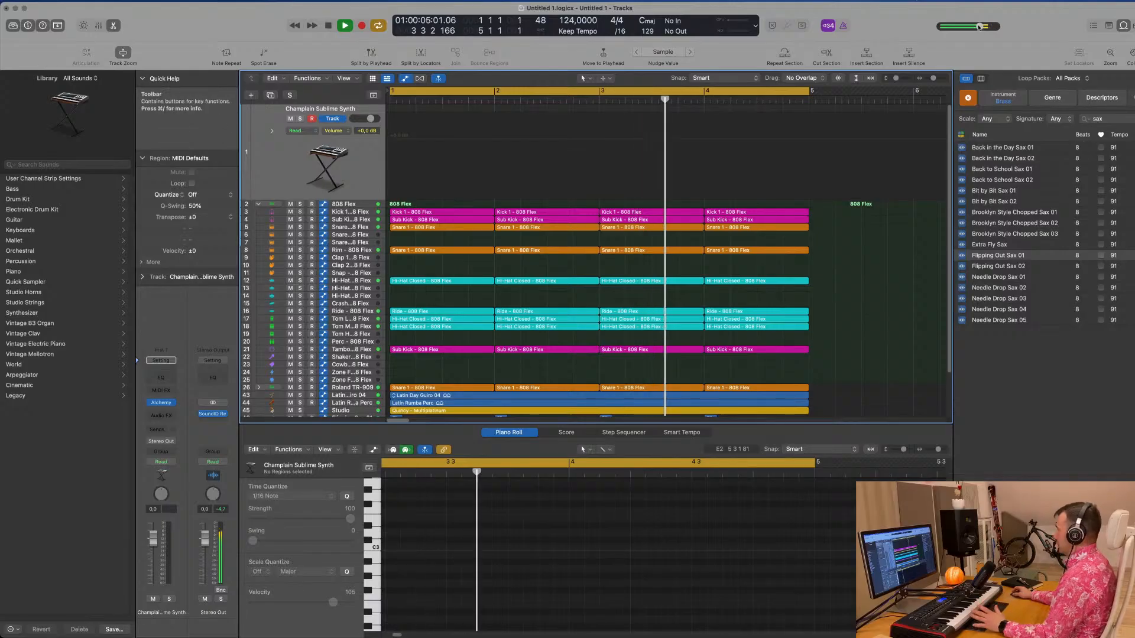
left_click(1123, 25)
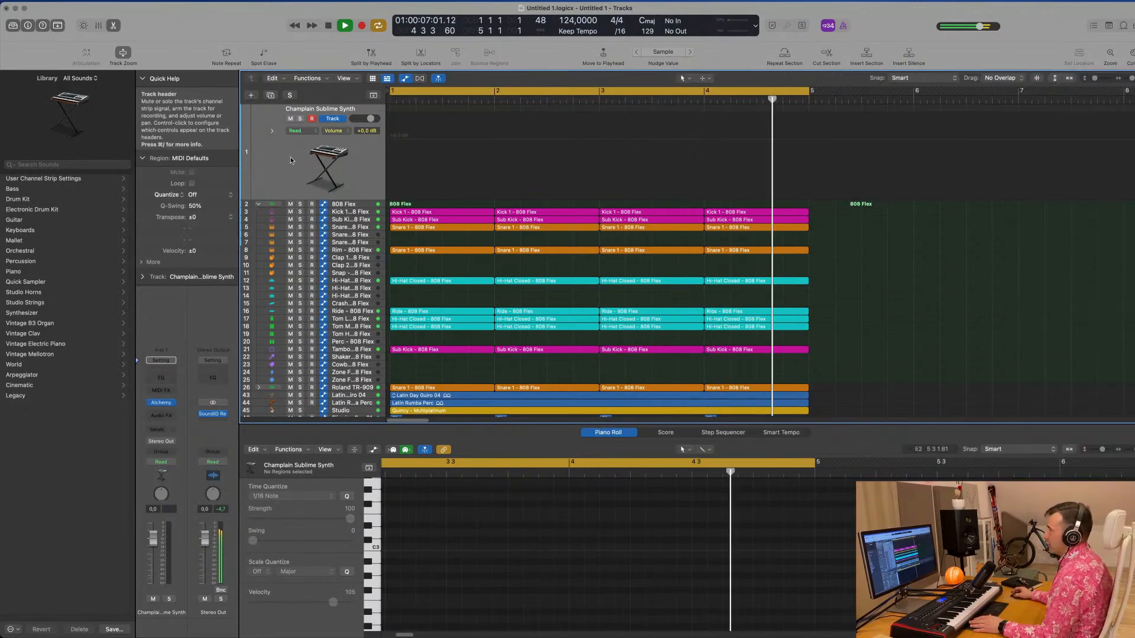
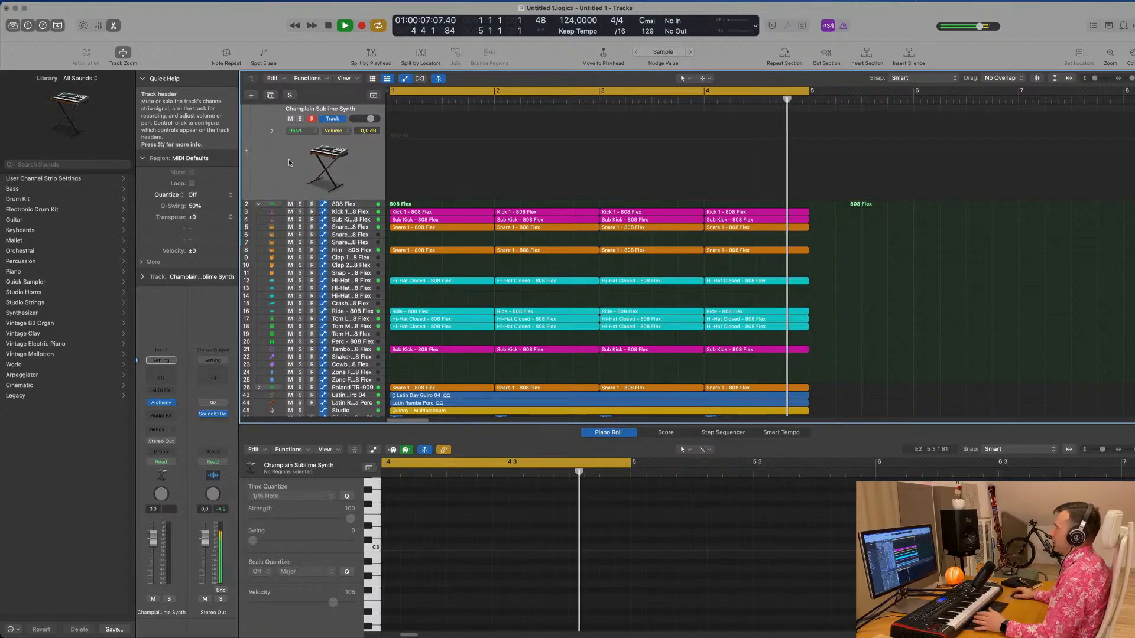
Step: Set the Studio drummer region's chimes, cabasa and conga instrument groups to pattern variation 2 during playback
scroll(350, 388, "down", 3)
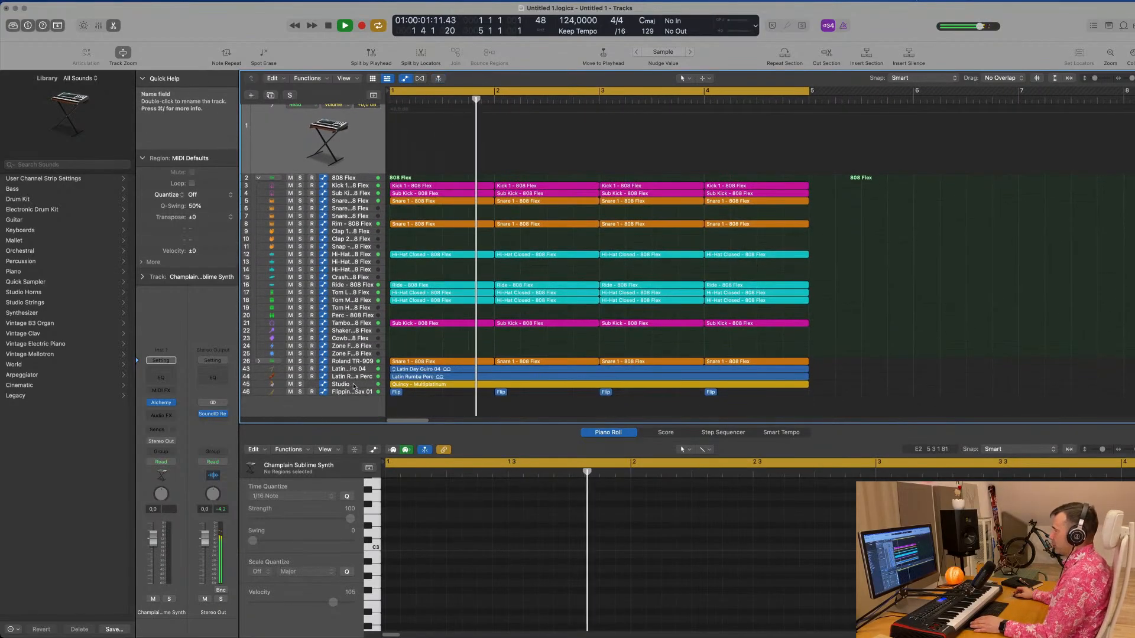
left_click(350, 385)
key("space")
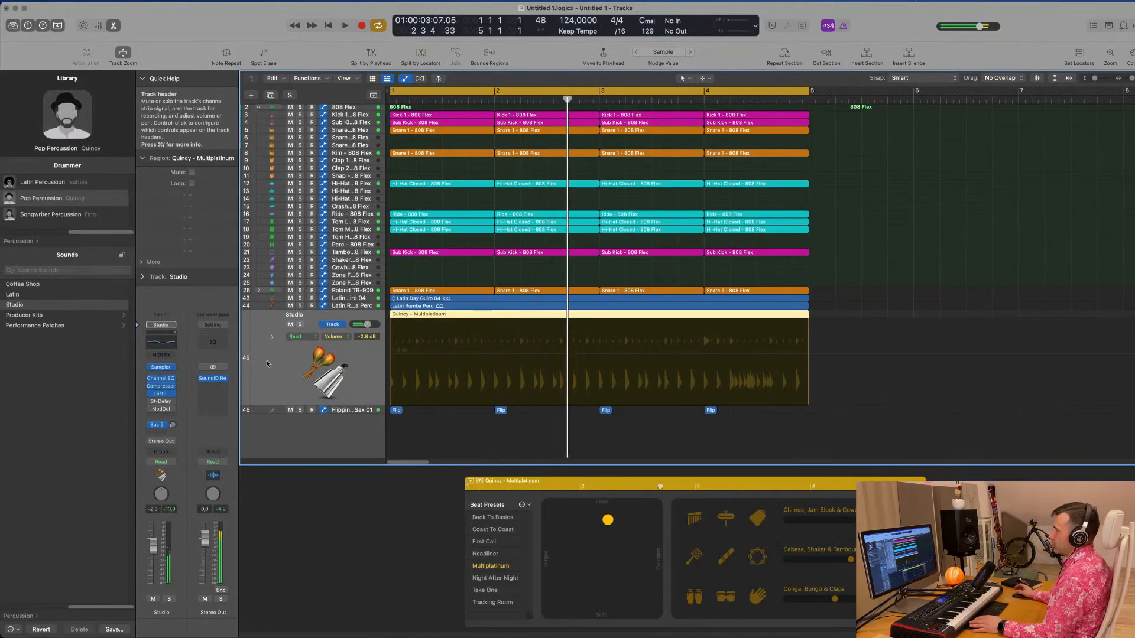
key("space")
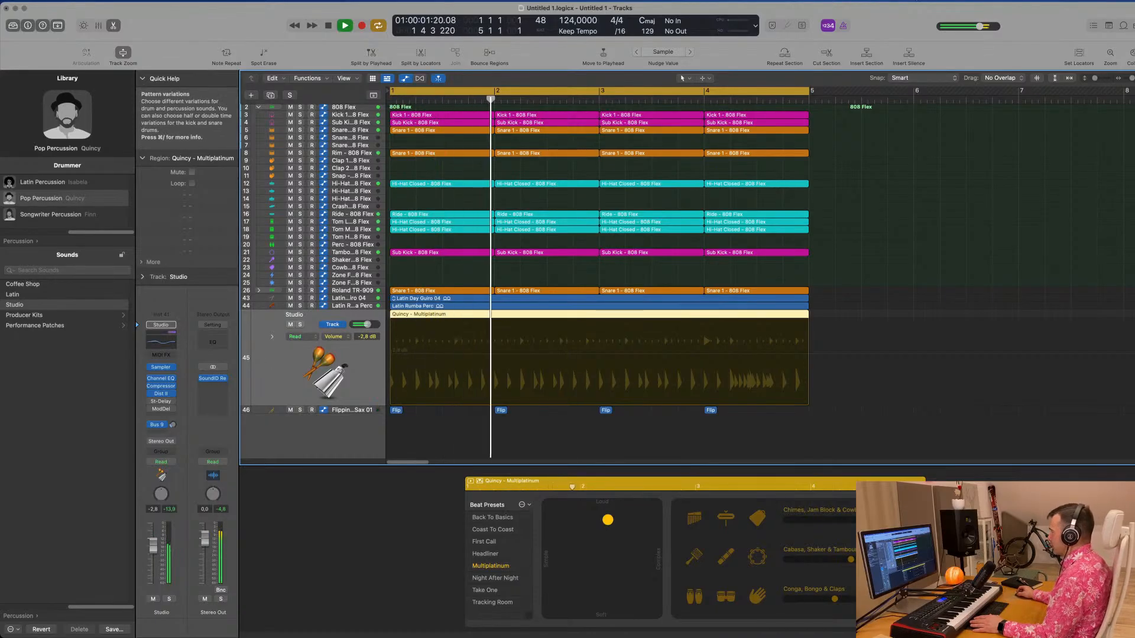
left_click_drag(848, 520, 802, 521)
left_click_drag(852, 560, 802, 559)
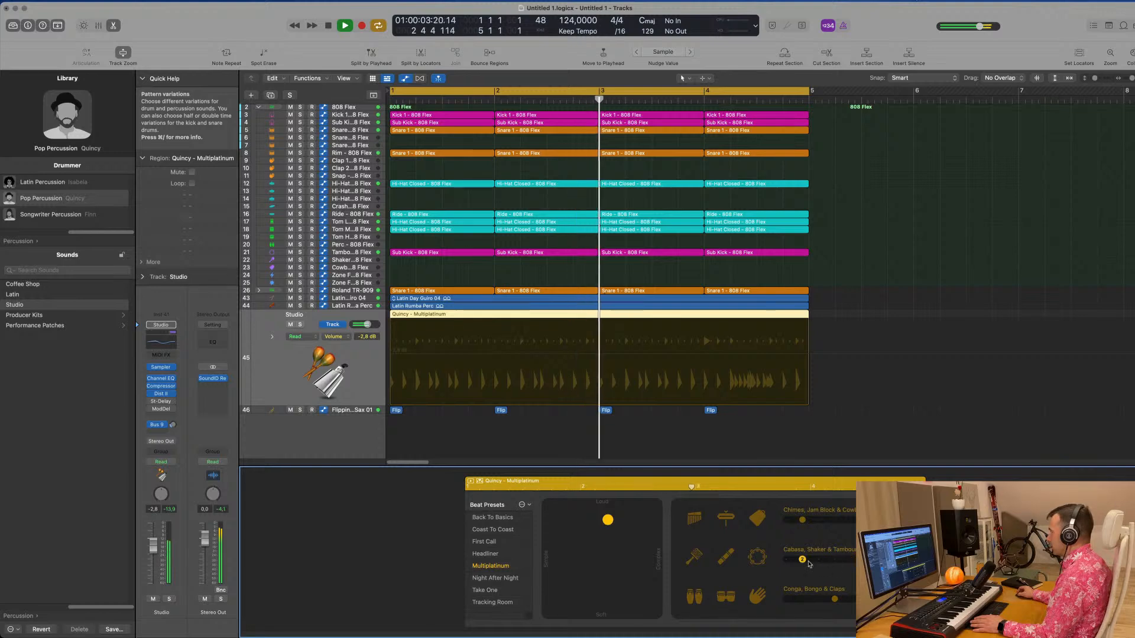
left_click_drag(835, 599, 803, 600)
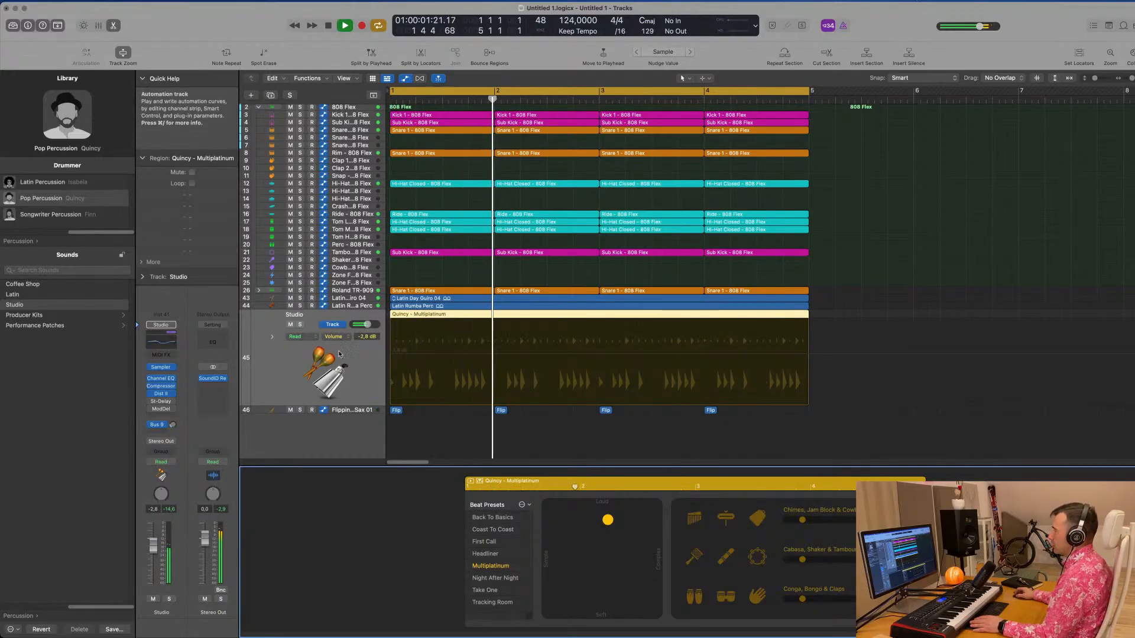
Step: Briefly mute the Studio percussion track to compare the mix and lower its volume to about -11.6 dB
left_click(296, 363)
key("super+Left")
key("super+Left")
key("super+Left")
key("super+Left")
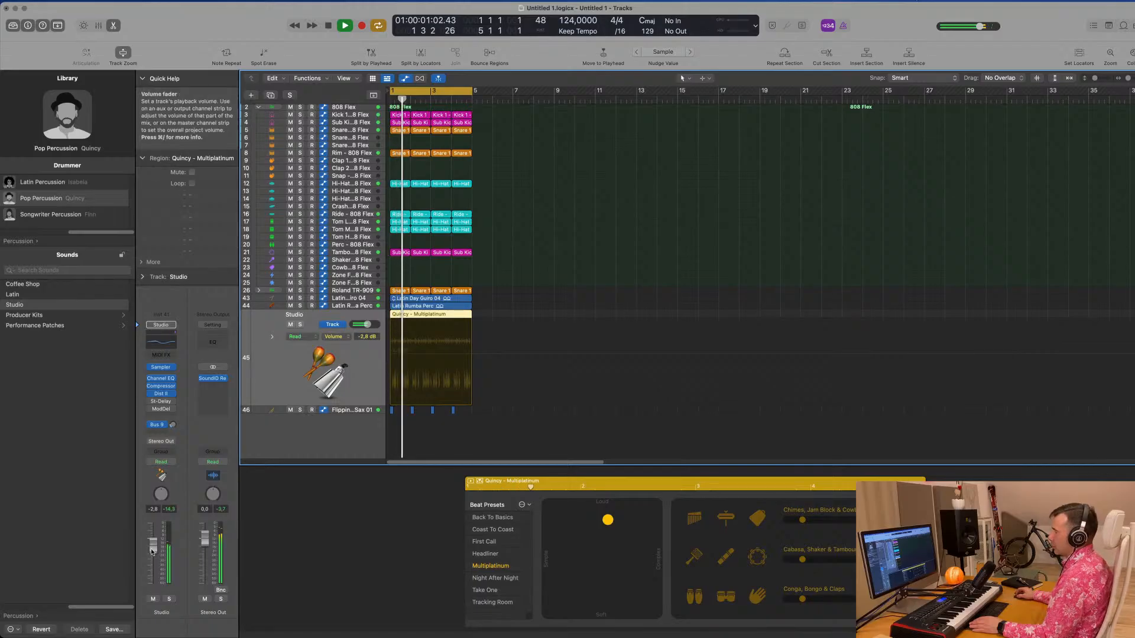
left_click(153, 599)
left_click(153, 600)
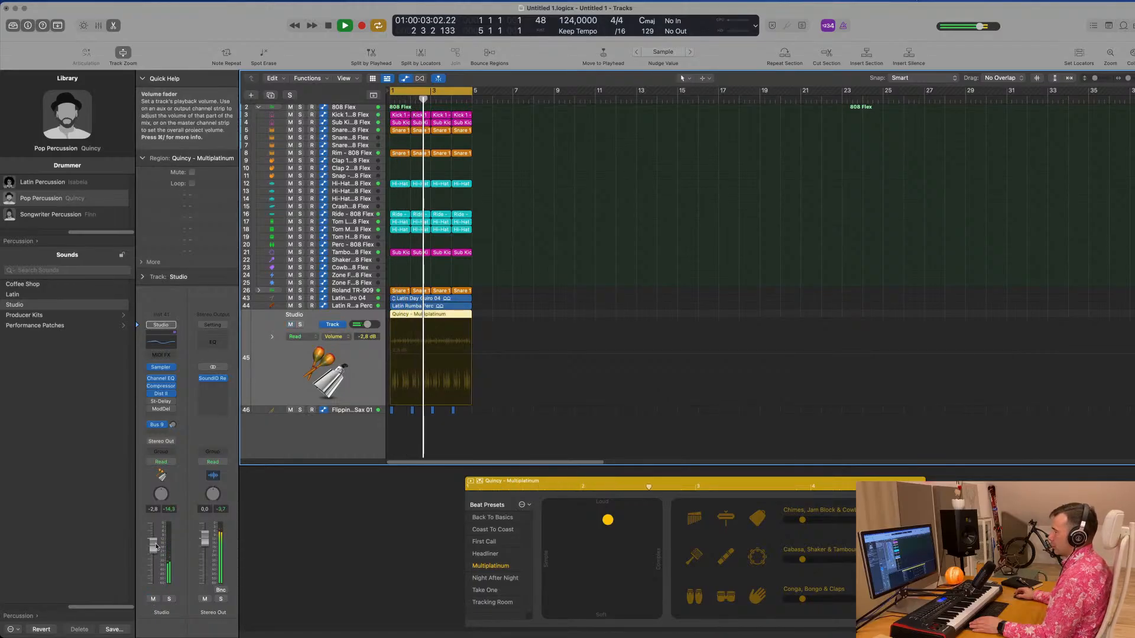
left_click_drag(153, 546, 153, 562)
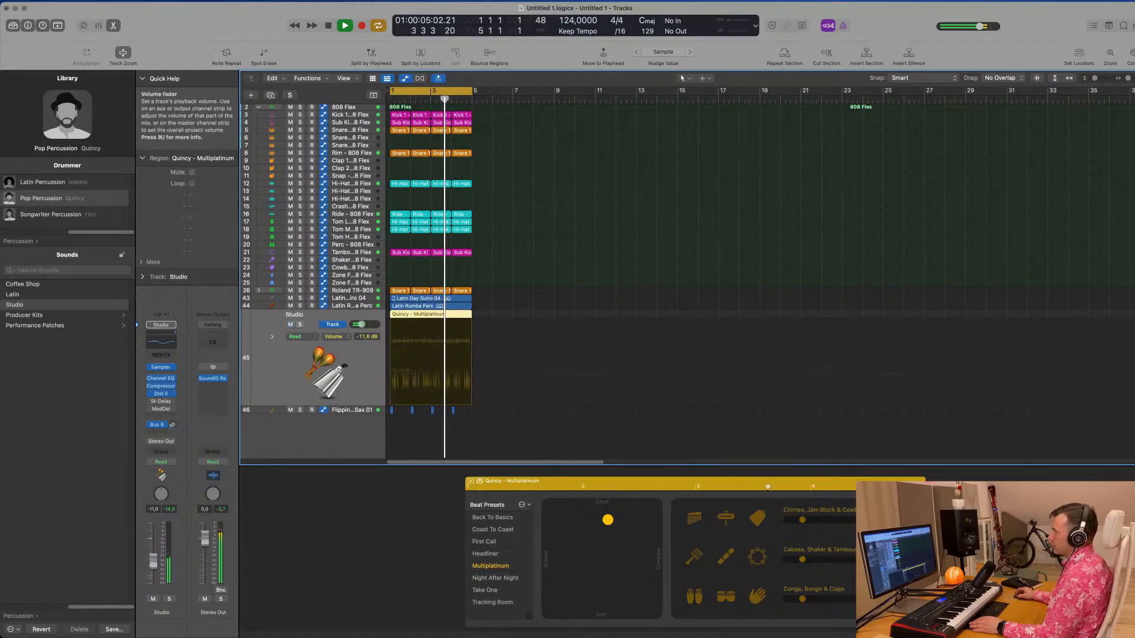
Step: Audition the Latin Rumba Perc track in solo, return to the full mix and lower the track's volume to -15.4 dB
left_click(359, 305)
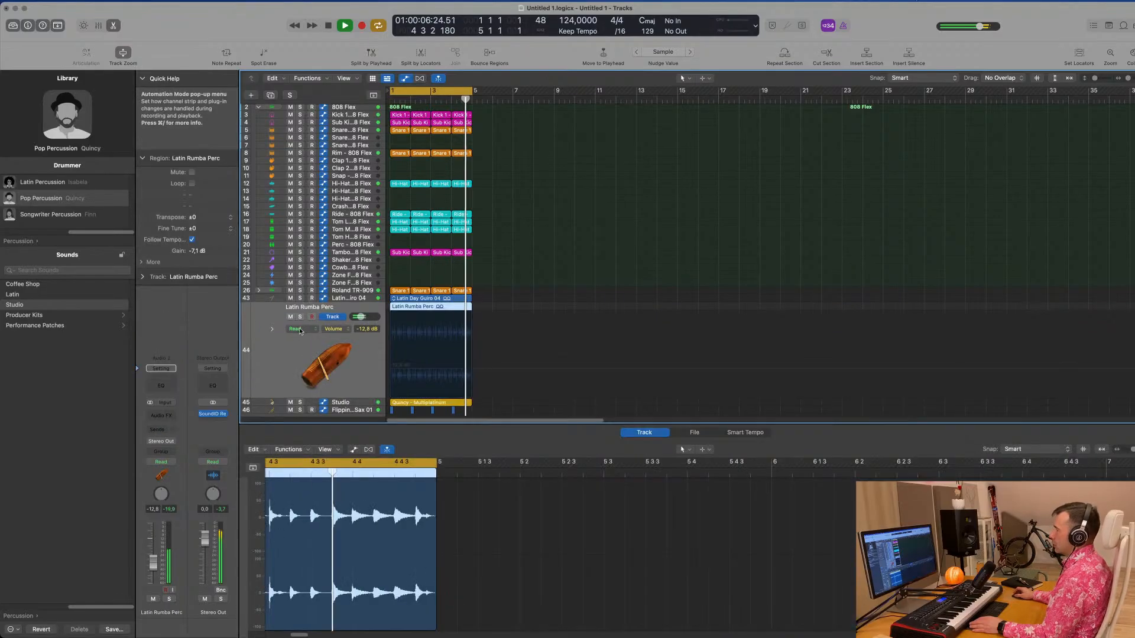
left_click(169, 600)
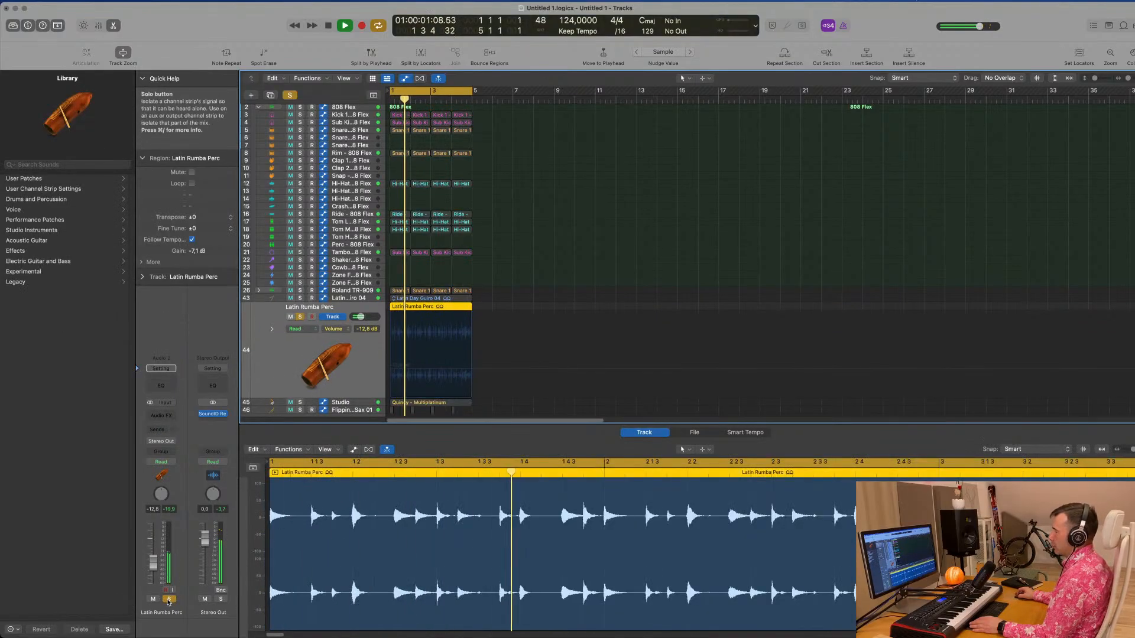
left_click(168, 599)
left_click_drag(160, 550, 159, 555)
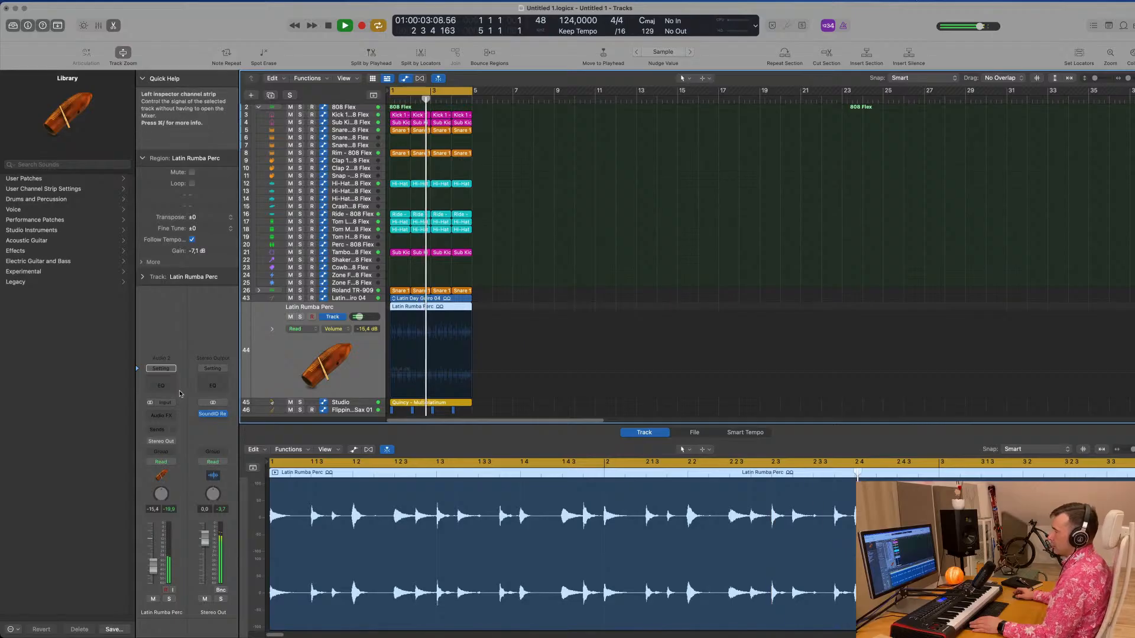
Step: Add a send from the Latin Rumba Perc track to the 808 Flex Delay on Bus 2 and adjust its send level
left_click(159, 429)
mouse_move(165, 449)
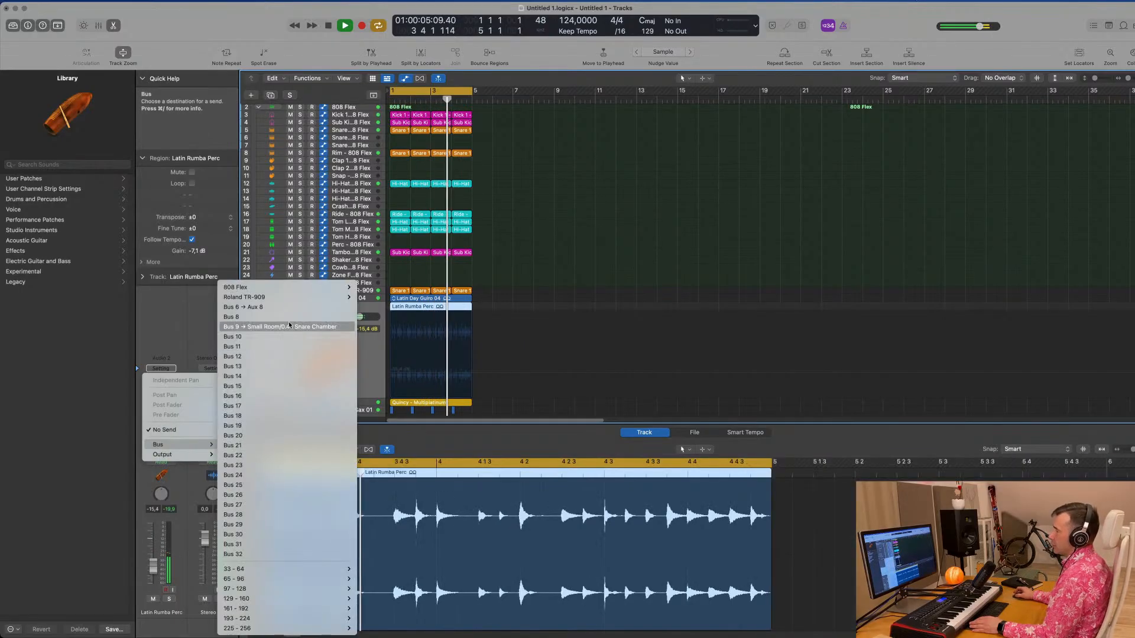
mouse_move(331, 288)
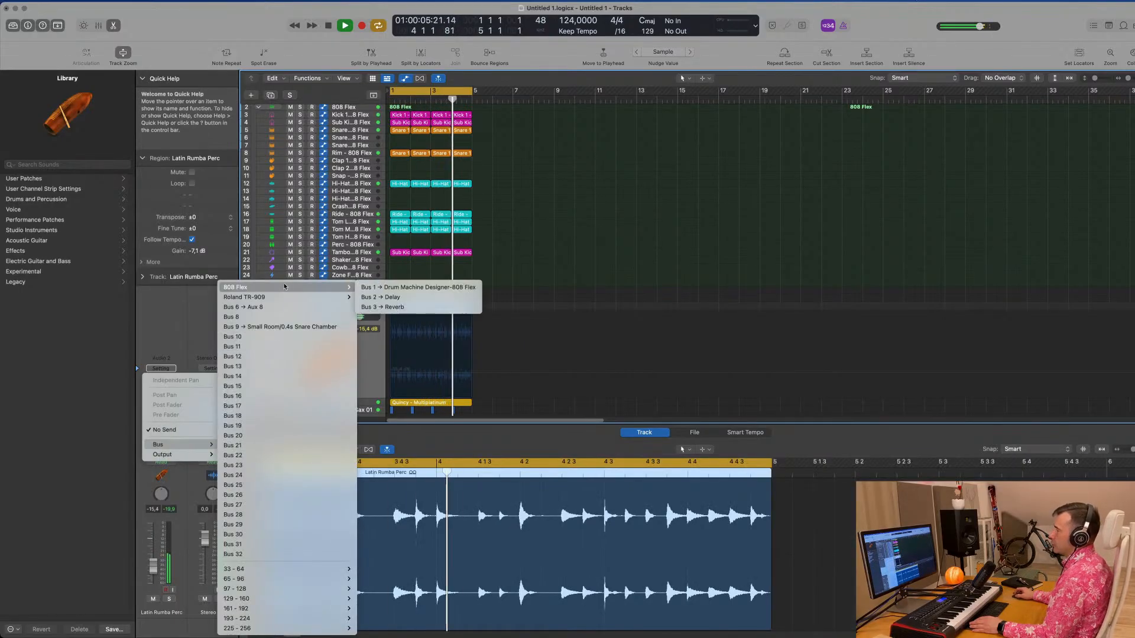
left_click(381, 298)
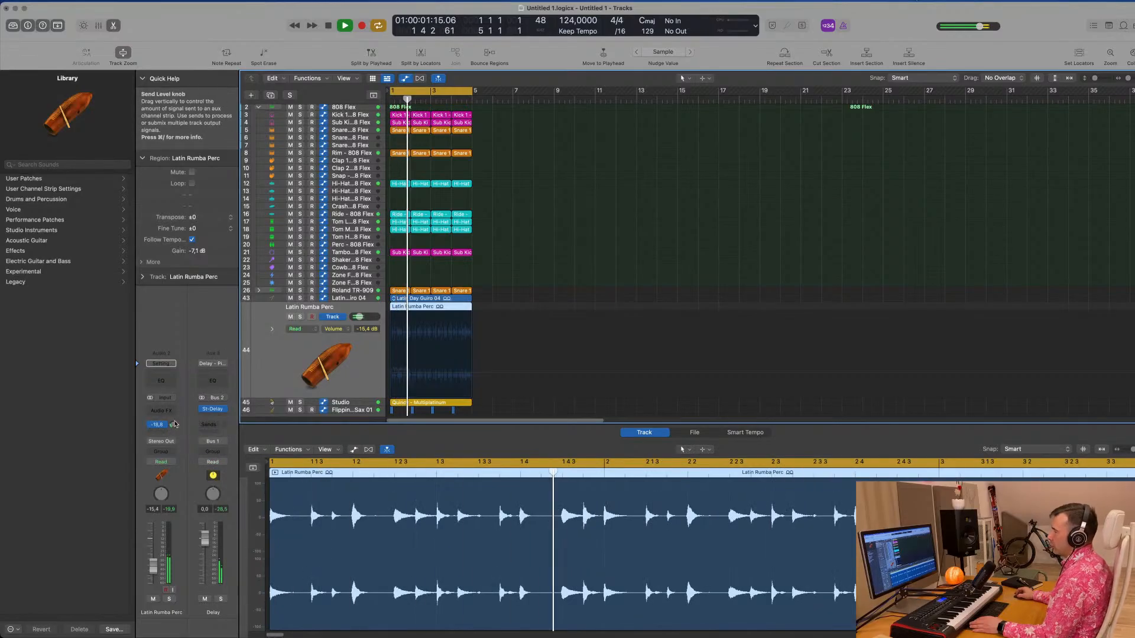
left_click_drag(173, 425, 175, 412)
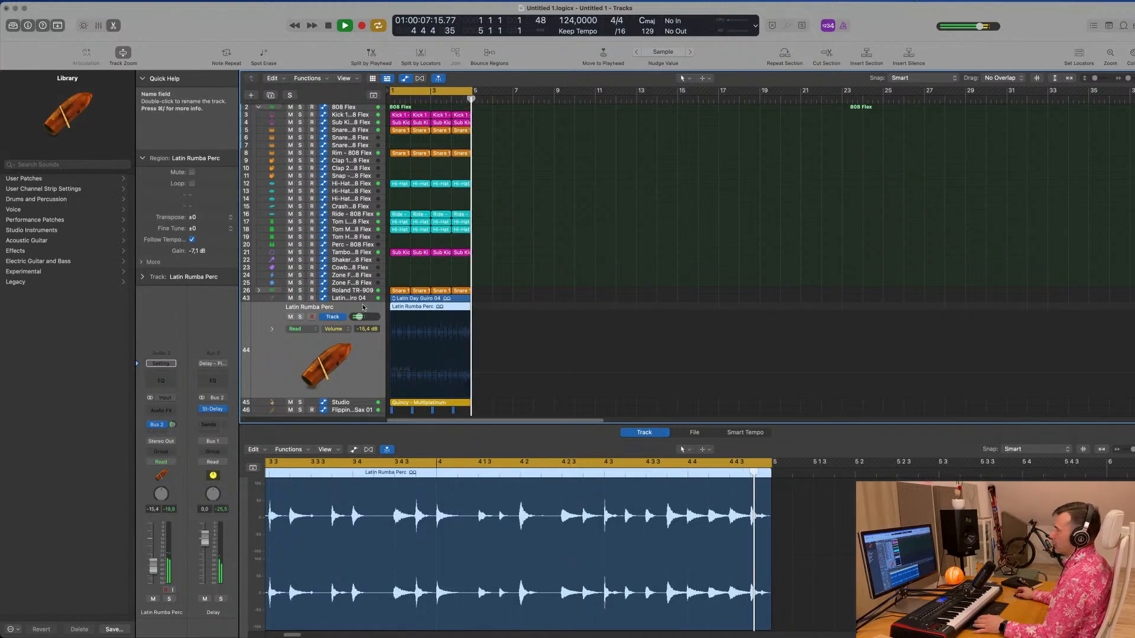
Step: Audition the Latin Day Guiro 04 track in solo, return to the full mix and set its volume to -12.2 dB
left_click(280, 299)
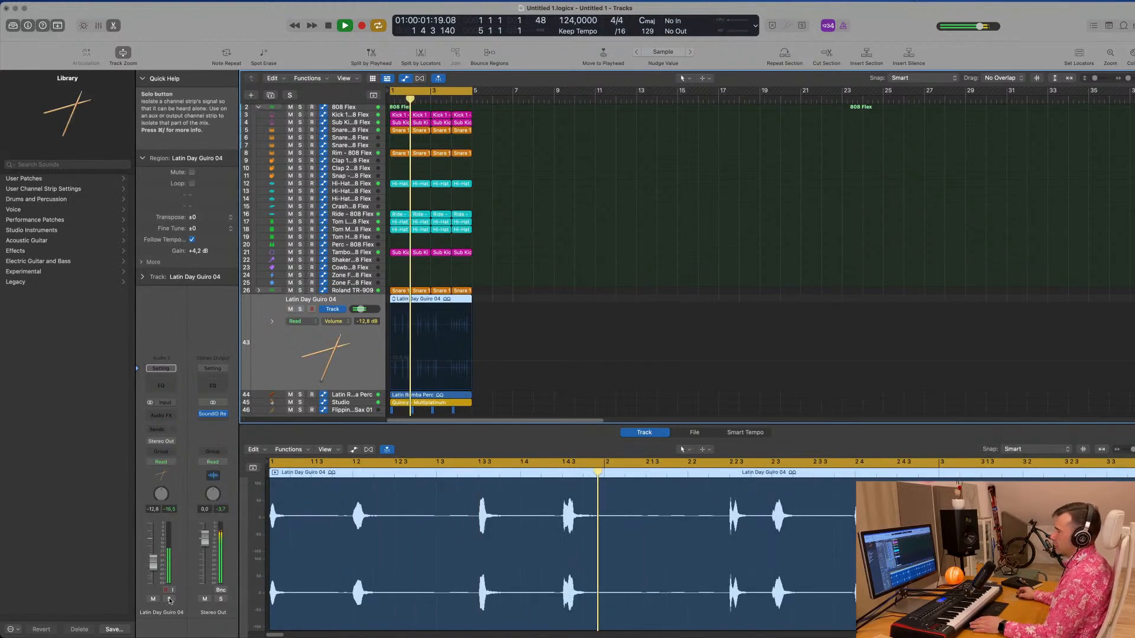
left_click(169, 599)
left_click(169, 598)
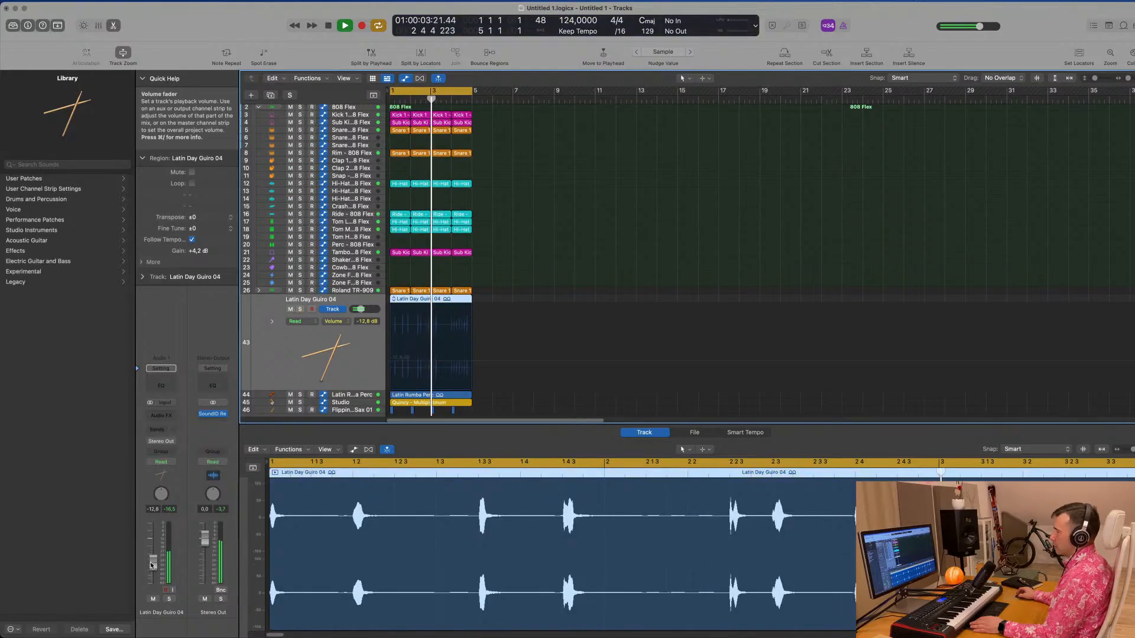
Step: Add a send from the Latin Day Guiro 04 track to the small room snare chamber on Bus 9 and adjust its level
left_click(160, 428)
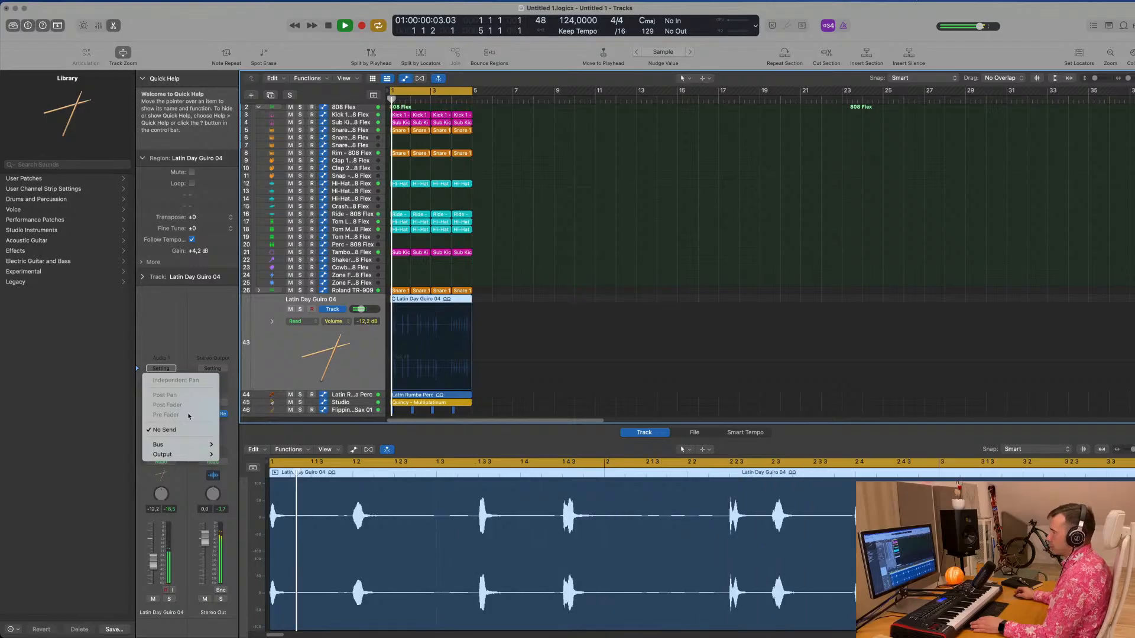
mouse_move(178, 445)
left_click(266, 328)
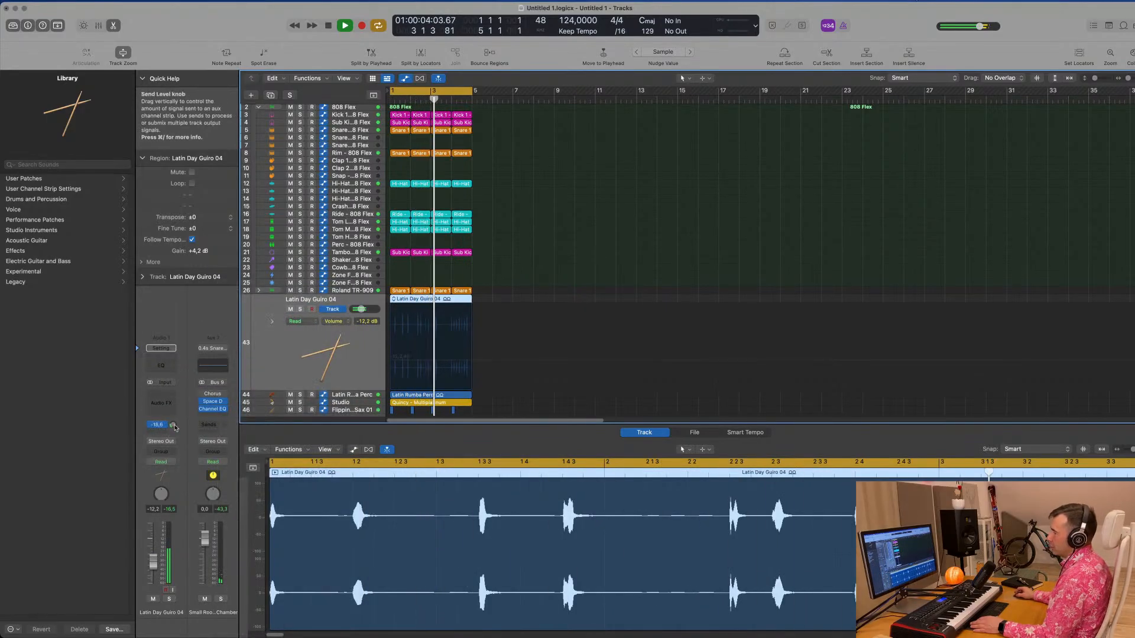
mouse_move(175, 425)
left_mouse_down()
mouse_move(177, 408)
mouse_move(174, 427)
left_mouse_up()
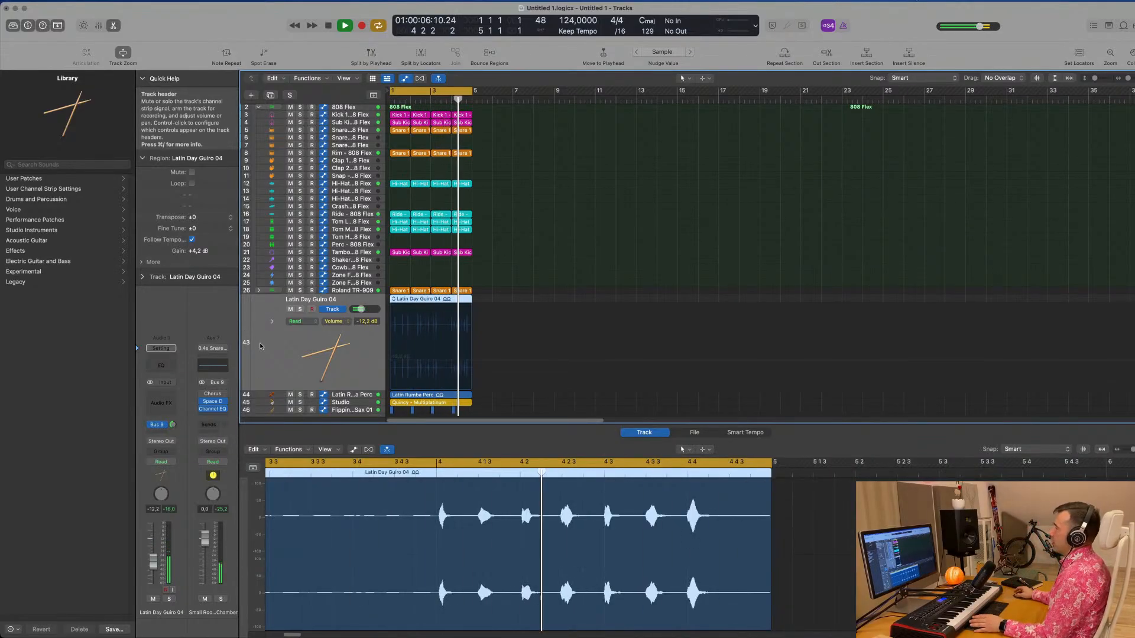
Step: Audition the Roland TR-909 track in solo and return to the full mix
scroll(424, 273, "up", 1)
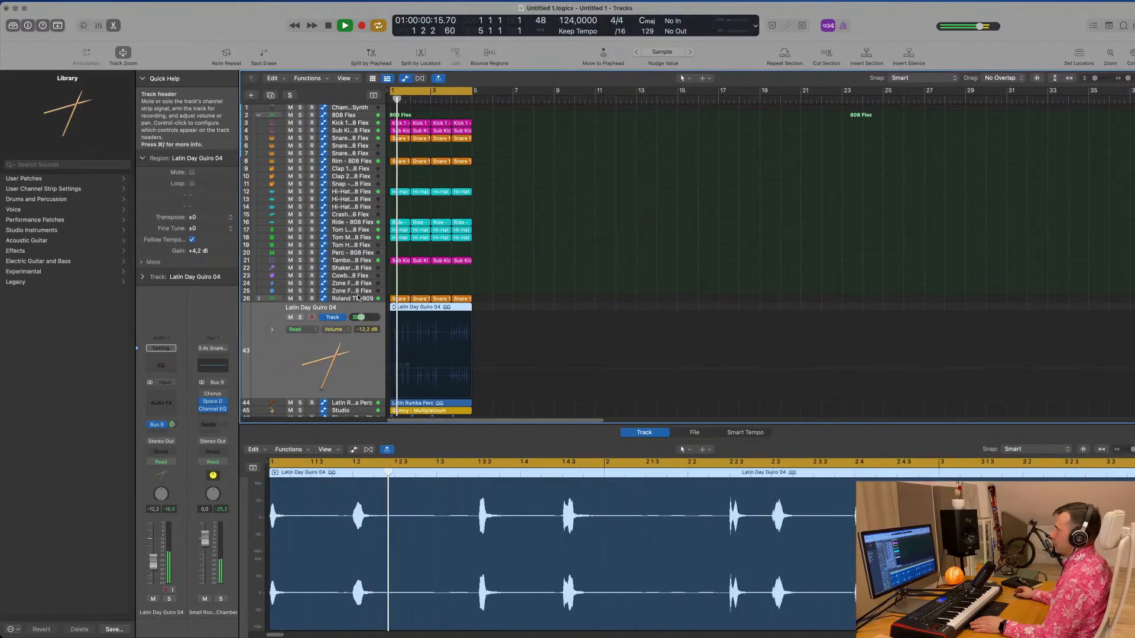
left_click(307, 299)
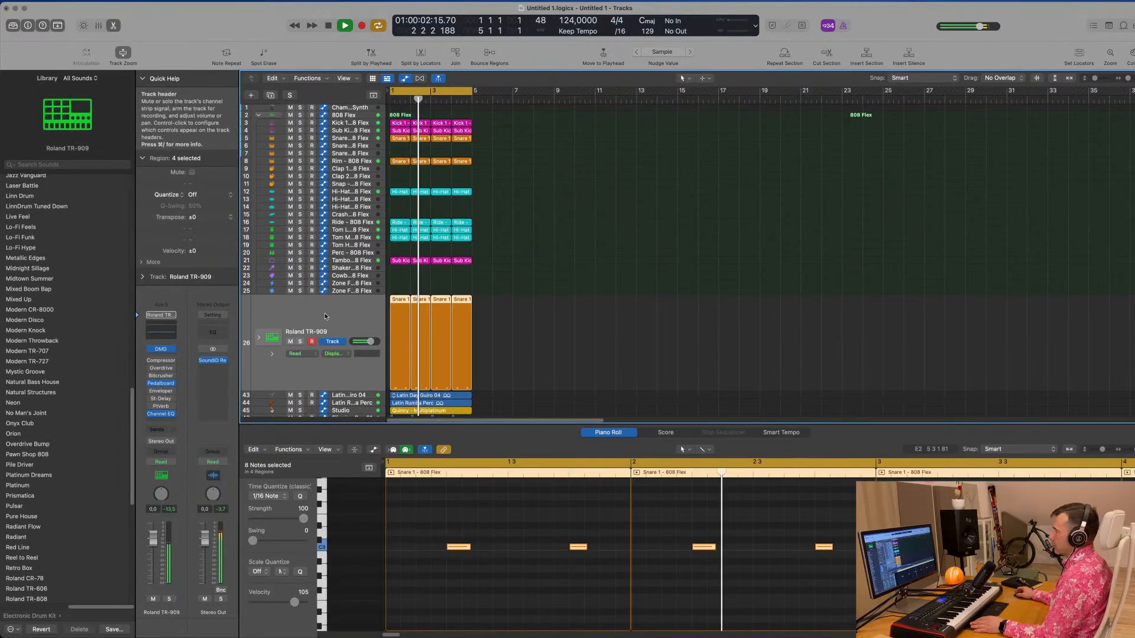
left_click(169, 600)
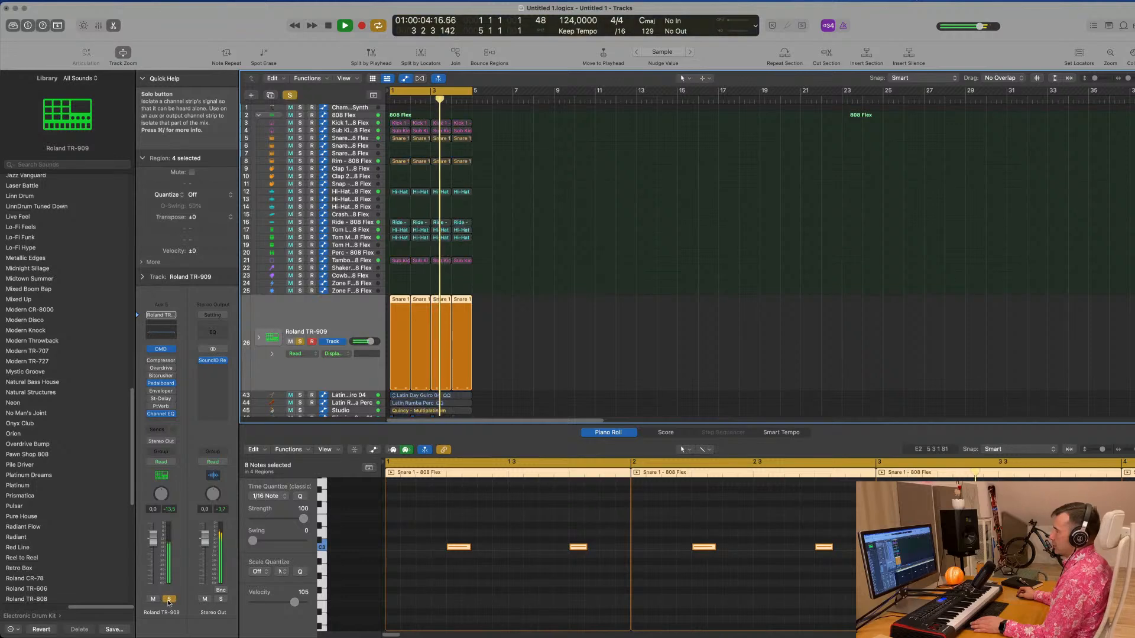
left_click(169, 599)
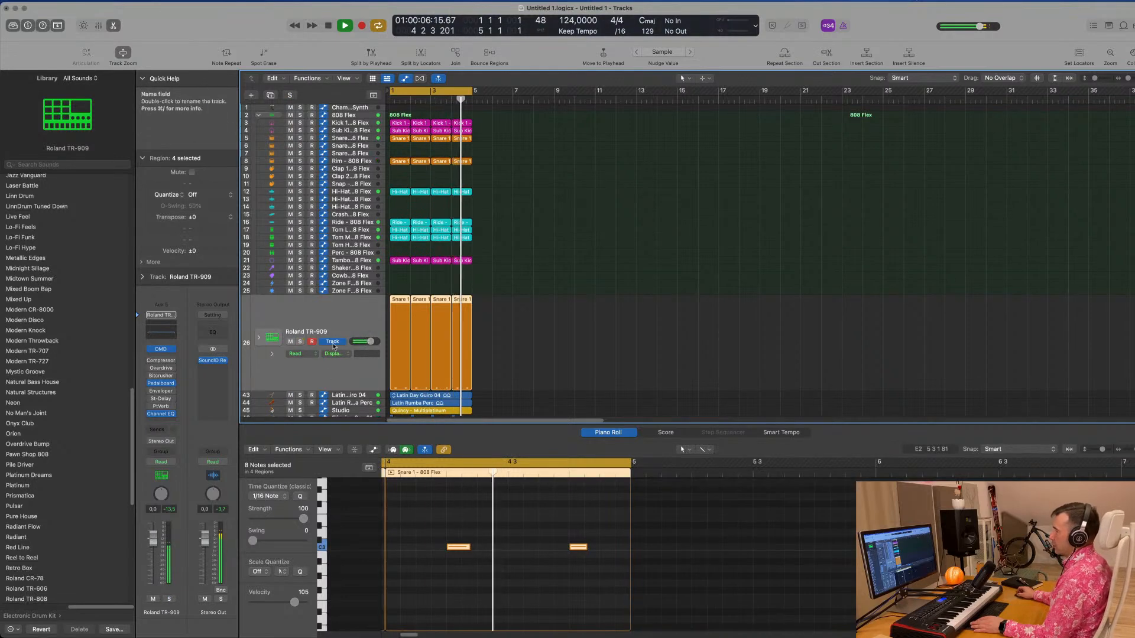
Step: Expand the Roland TR-909 track stack and set its Snare 1 track's volume to -9.2 dB
left_click(271, 411)
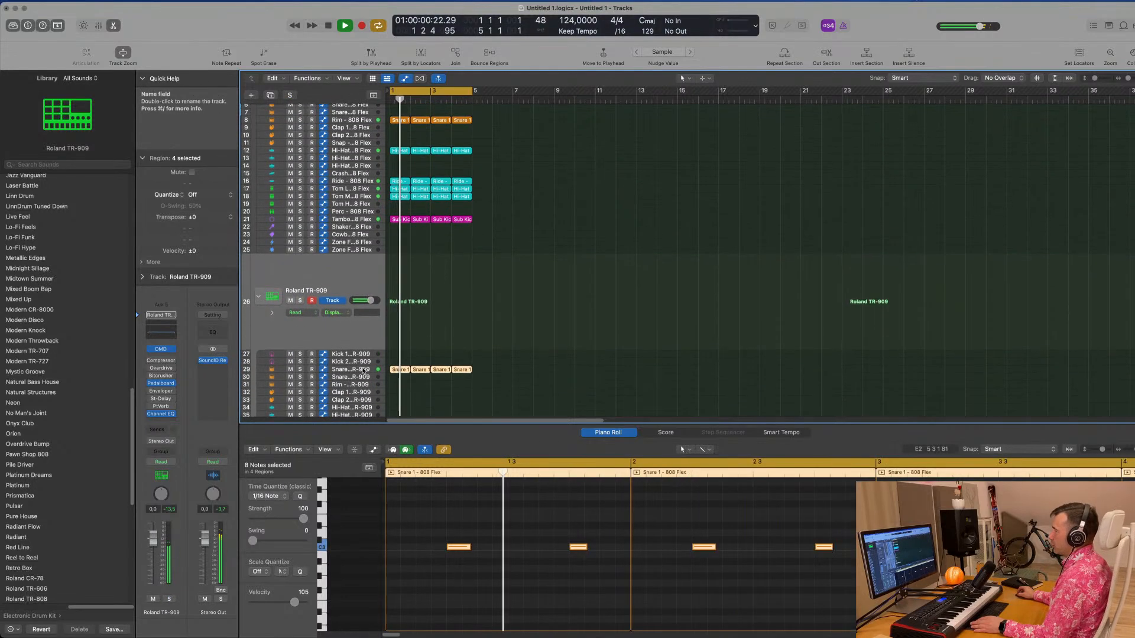
left_click_drag(153, 567, 154, 566)
double_click(153, 566)
Step: Enlarge the Champlain Sublime Synth track and show the Bass category of presets in its Alchemy instrument
scroll(389, 403, "up", 10)
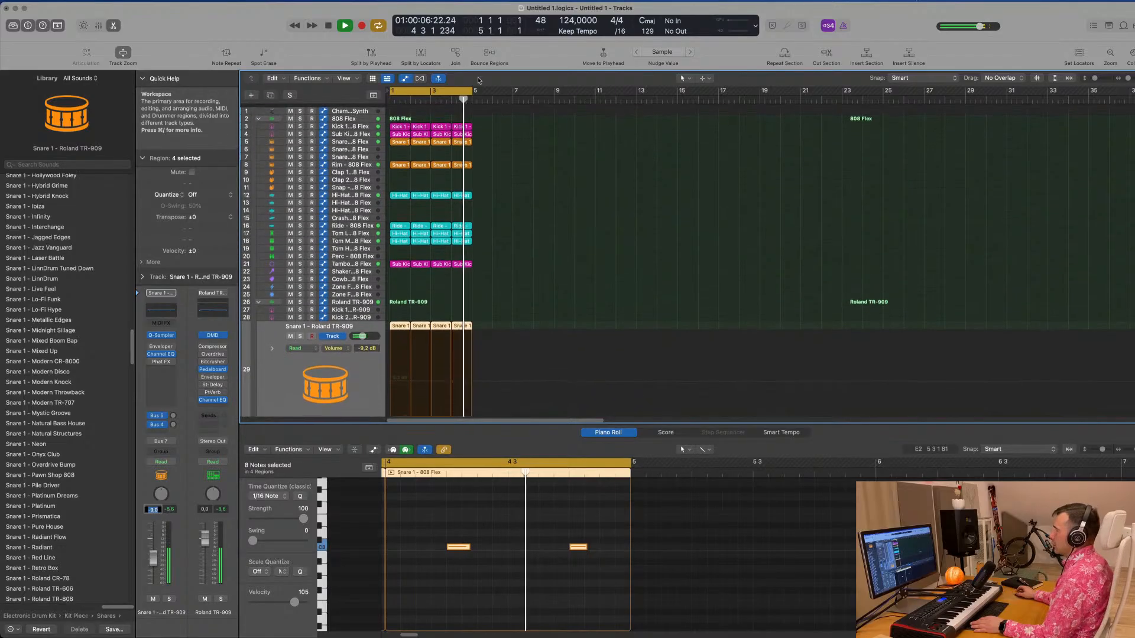
left_click(366, 108)
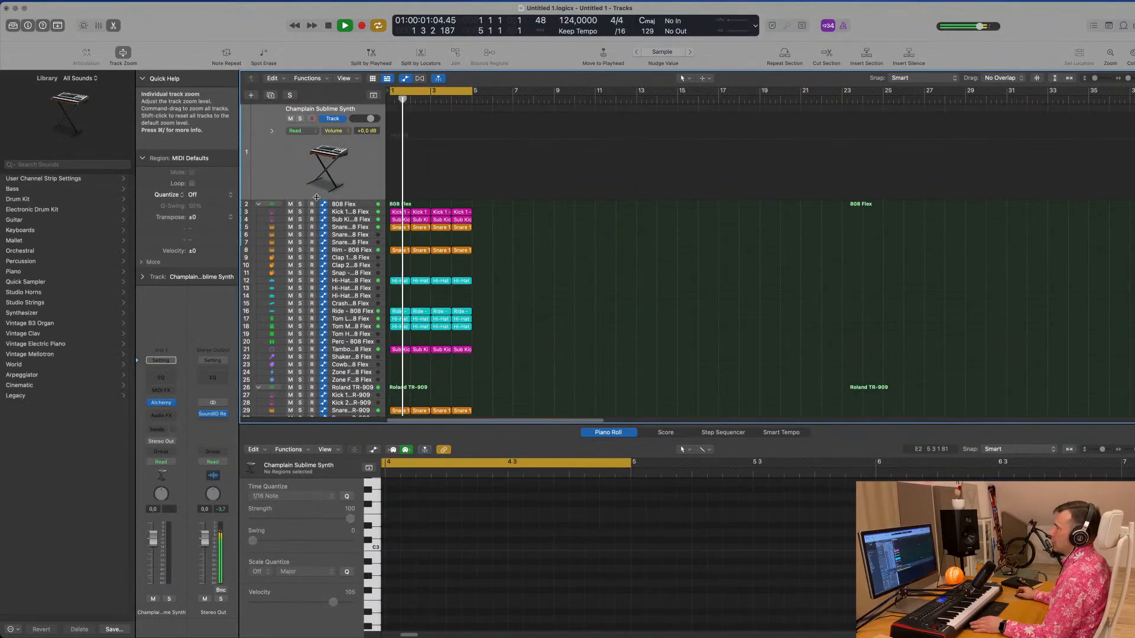
left_click_drag(313, 200, 313, 215)
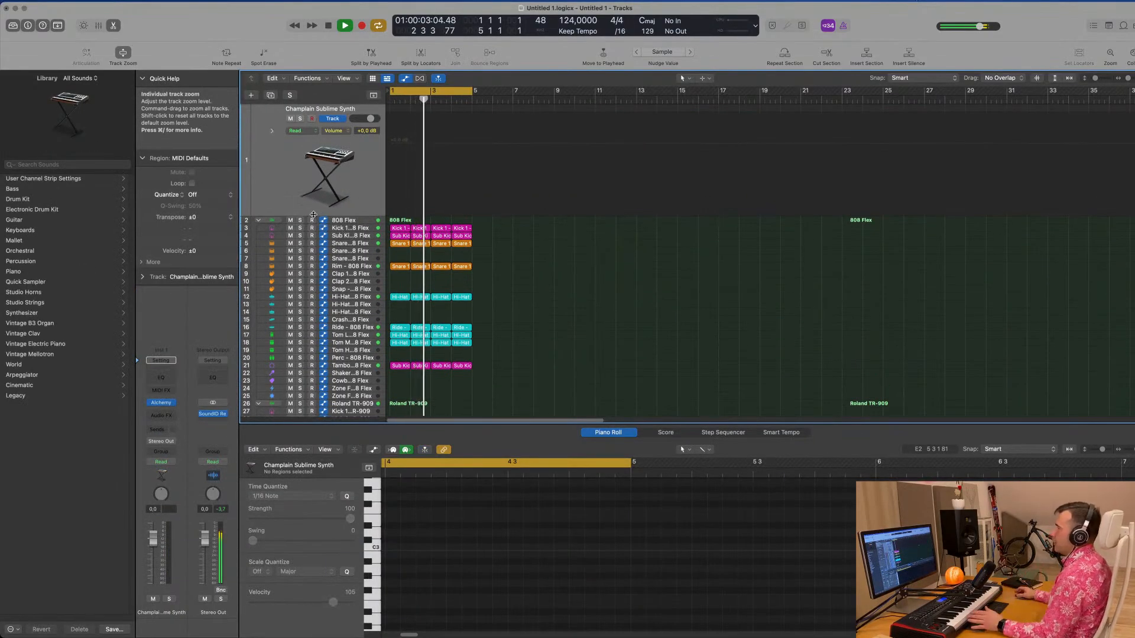
left_click(160, 403)
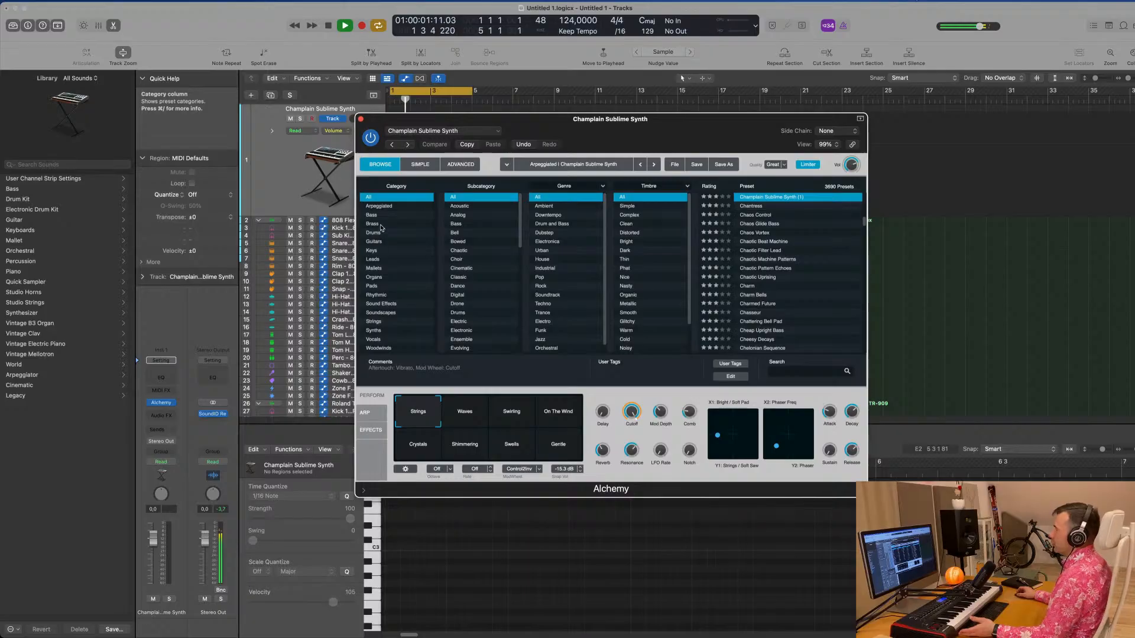
left_click(372, 216)
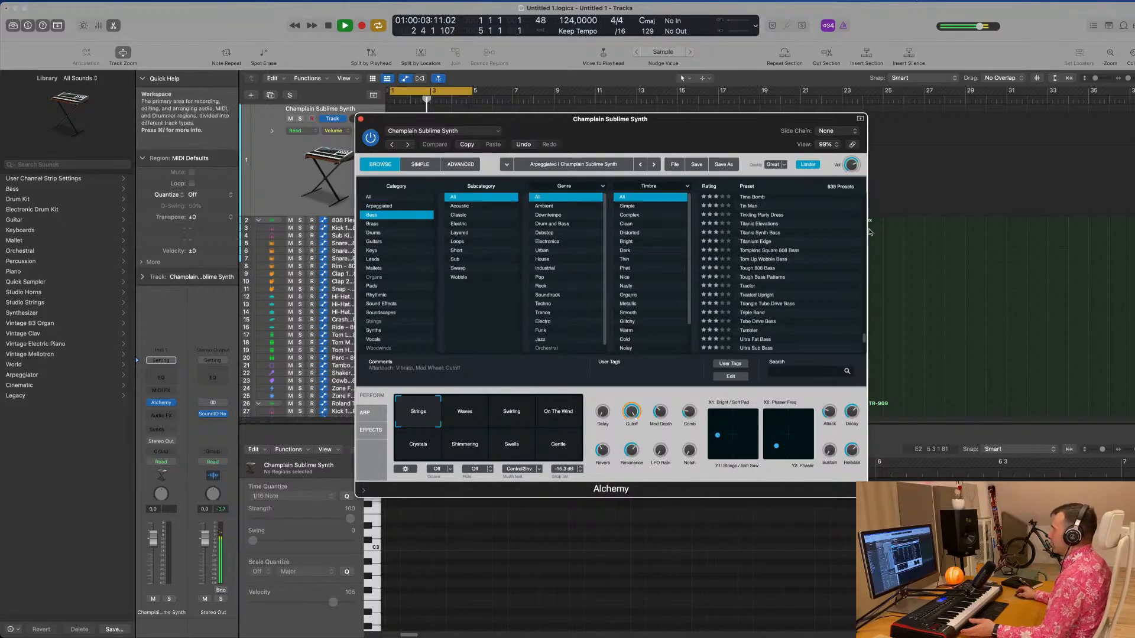
Step: Audition the Time Bomb, Tin Man and Tompkins Square 808 Bass presets while adjusting the track volume to -10.0 dB
left_click(752, 198)
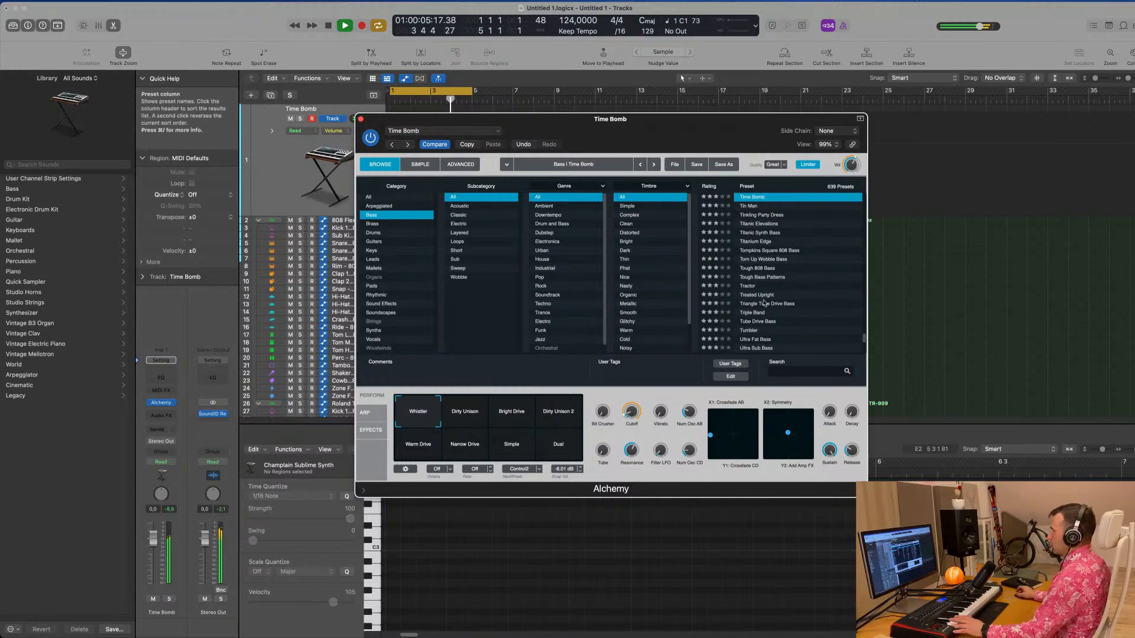
left_click(755, 208)
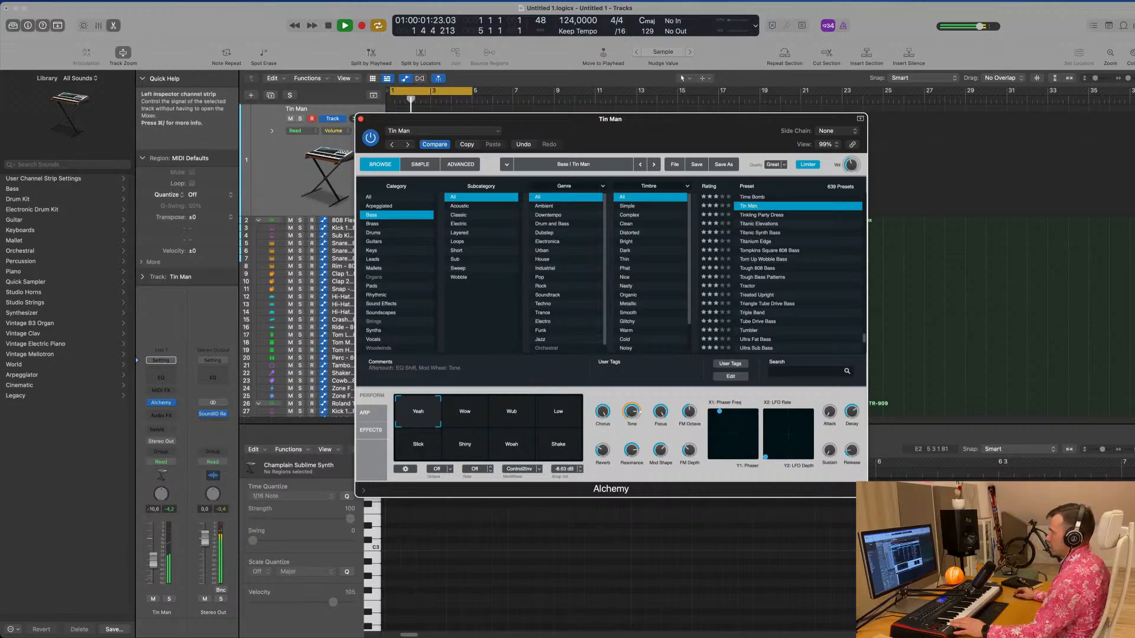
left_click_drag(154, 541, 153, 567)
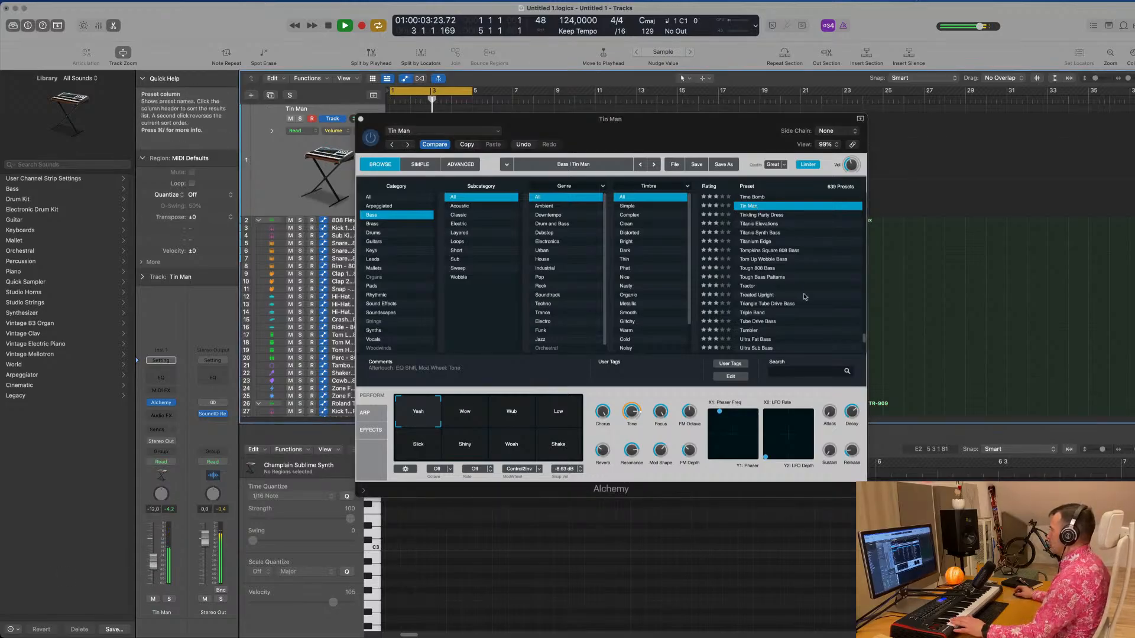
left_click(766, 251)
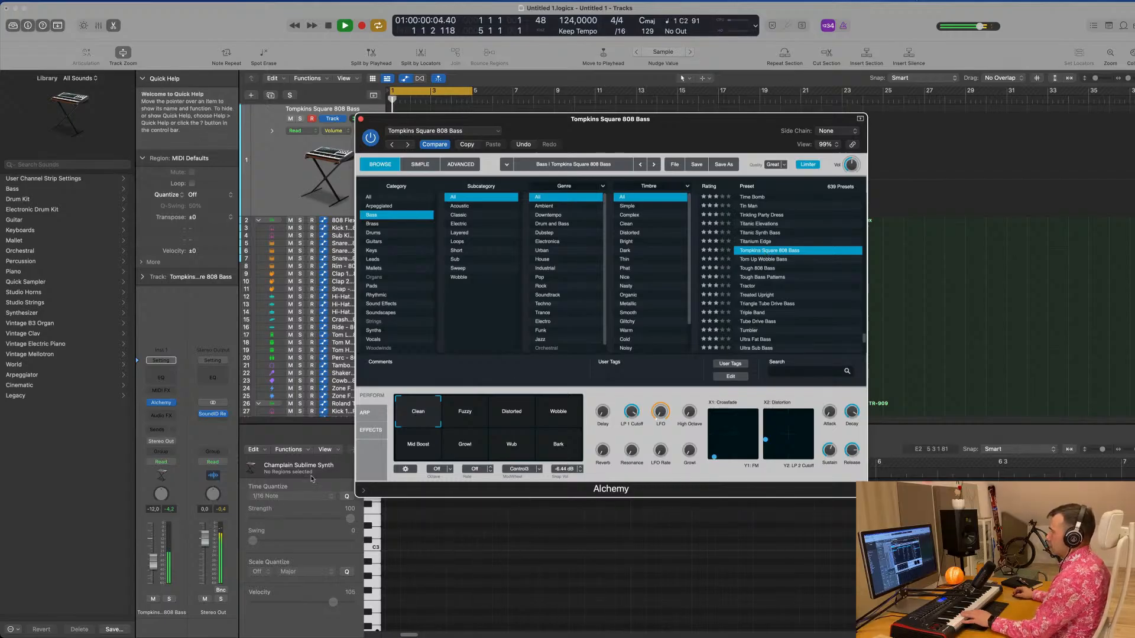
left_click_drag(153, 562, 153, 562)
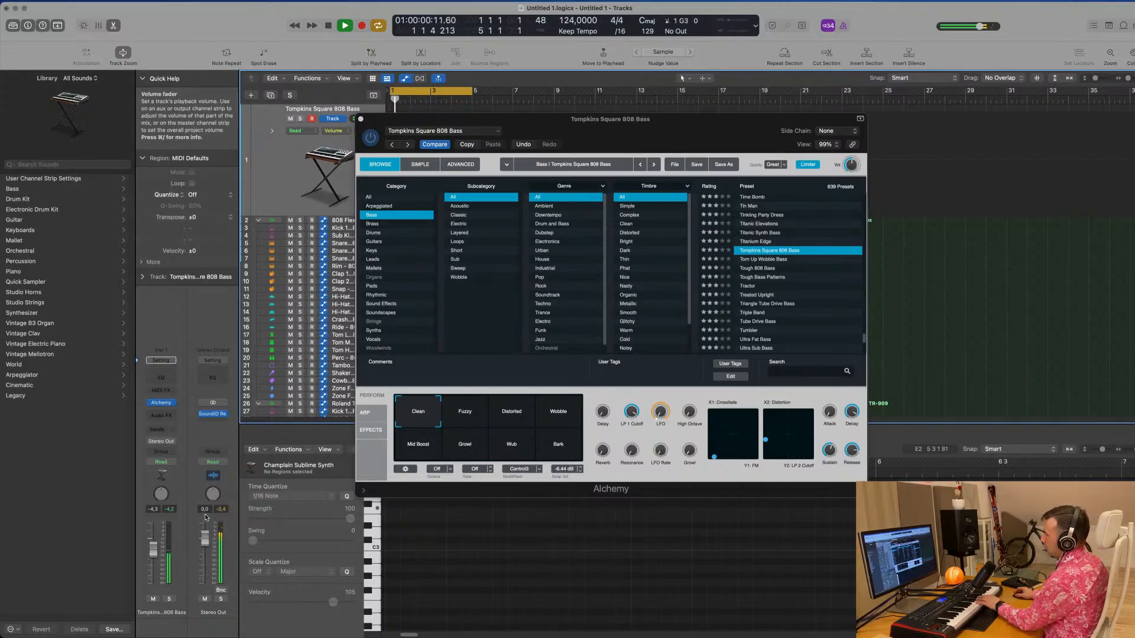
left_click_drag(153, 564, 153, 566)
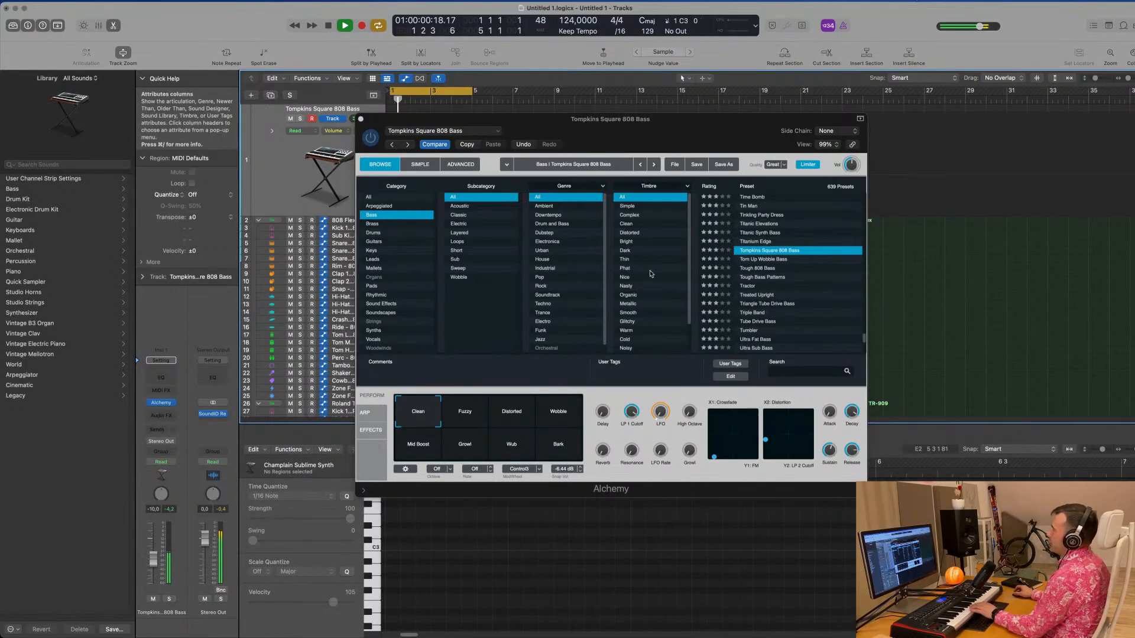
Step: Audition the Torn Up Wobble Bass, Tough 808 Bass, Tough Bass Patterns, Tractor and Triple Band presets
left_click(767, 261)
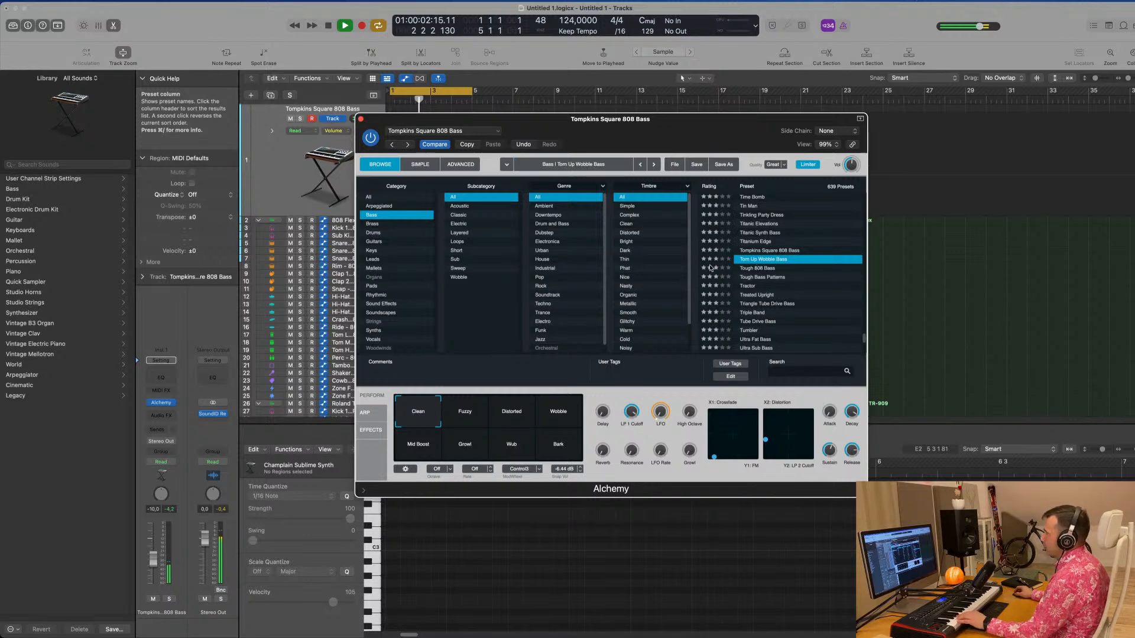
left_click(767, 269)
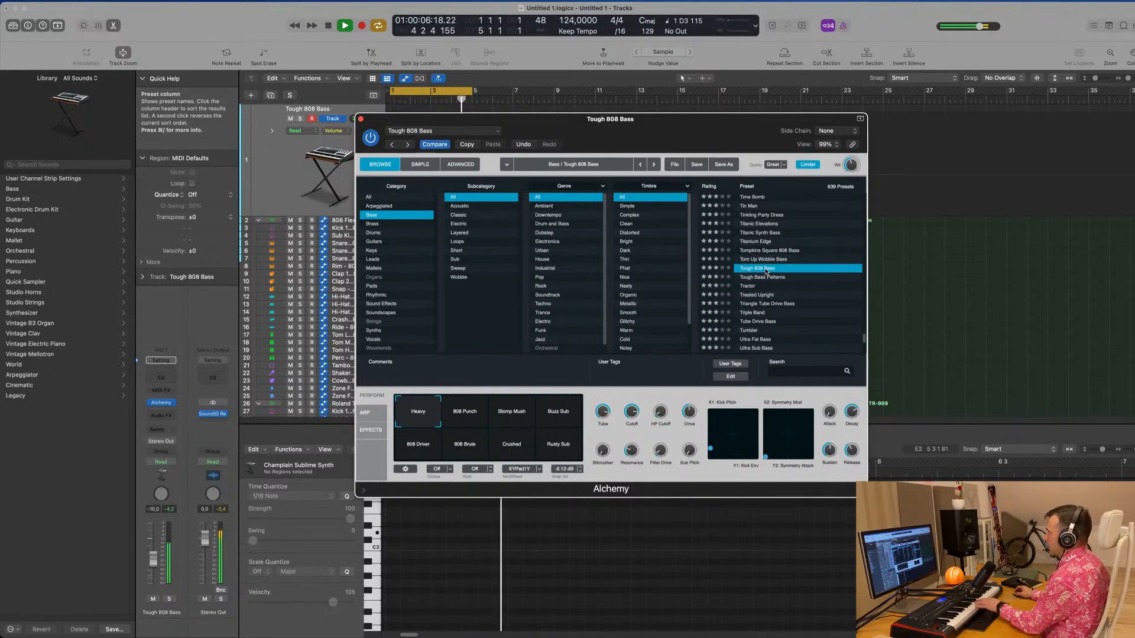
left_click(763, 277)
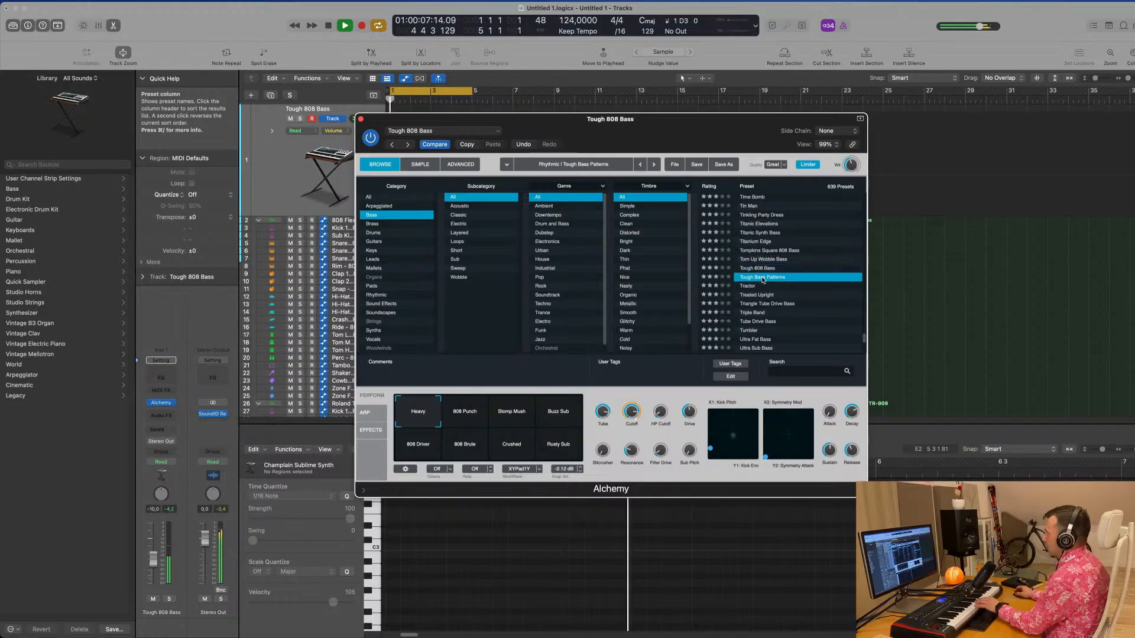
left_click(751, 288)
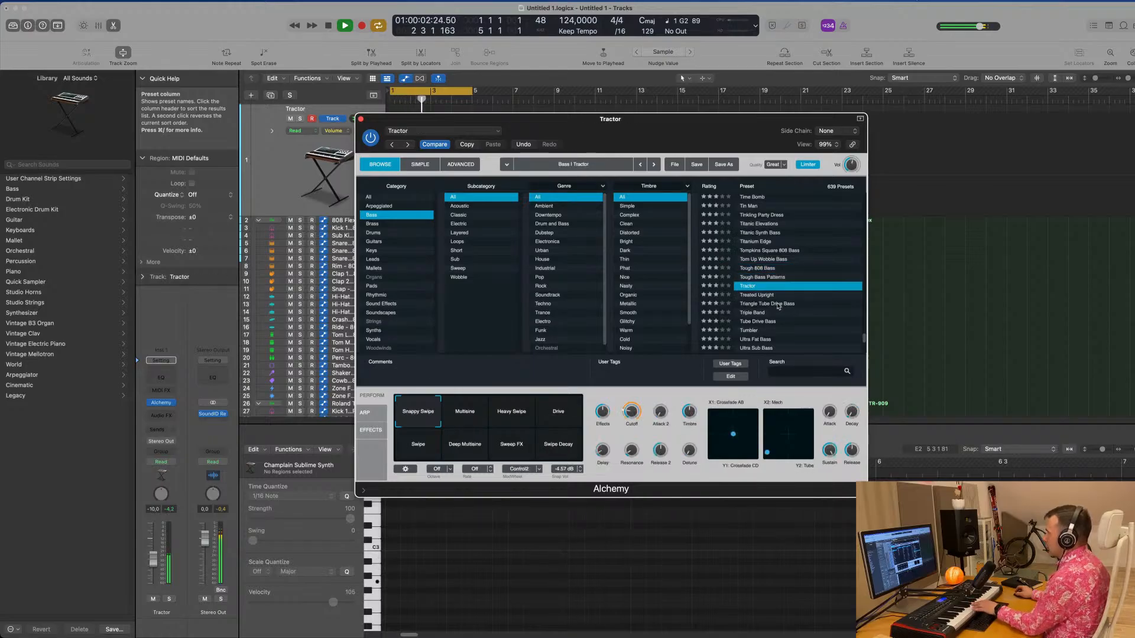
left_click(759, 314)
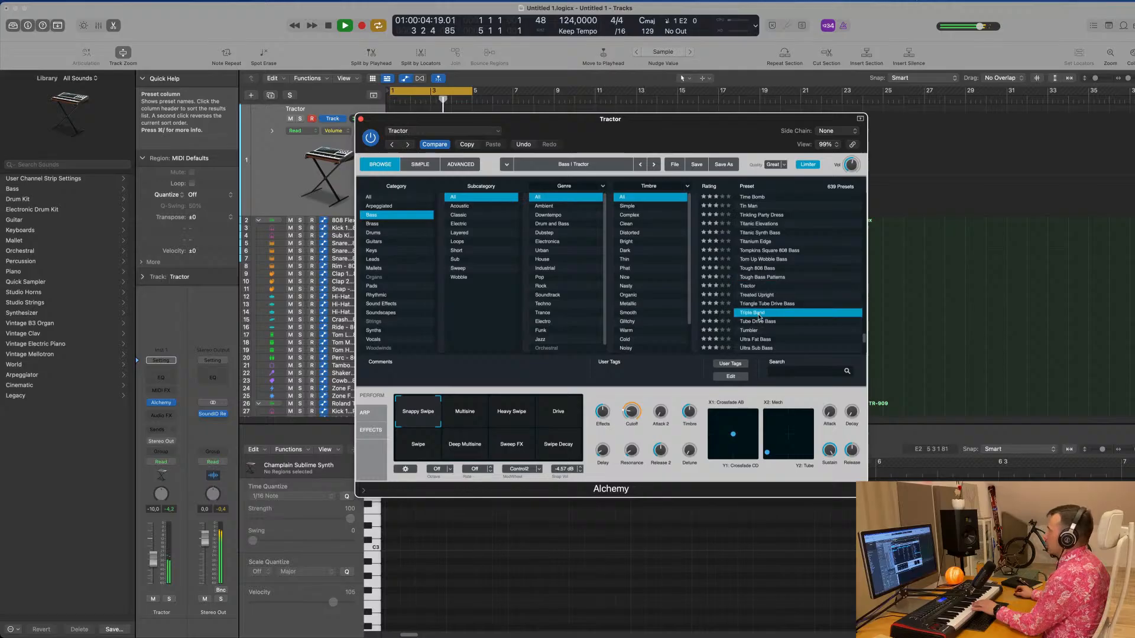
Step: Try the Ultra Fat Bass preset and load Ultra Sub Bass as the track's sound
scroll(786, 310, "down", 3)
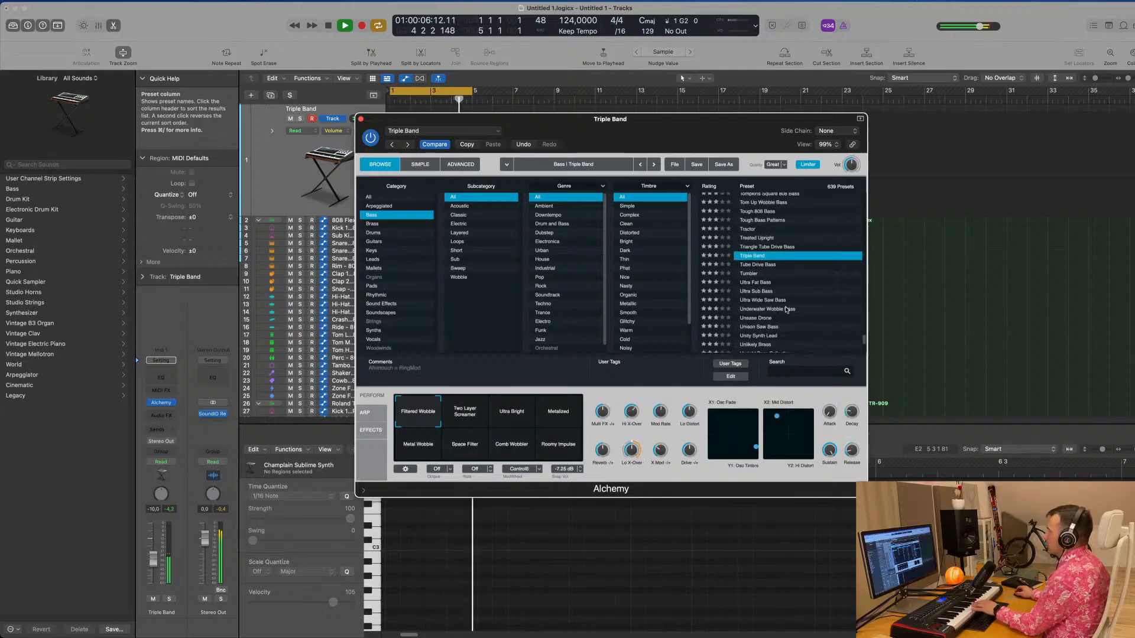
left_click(753, 284)
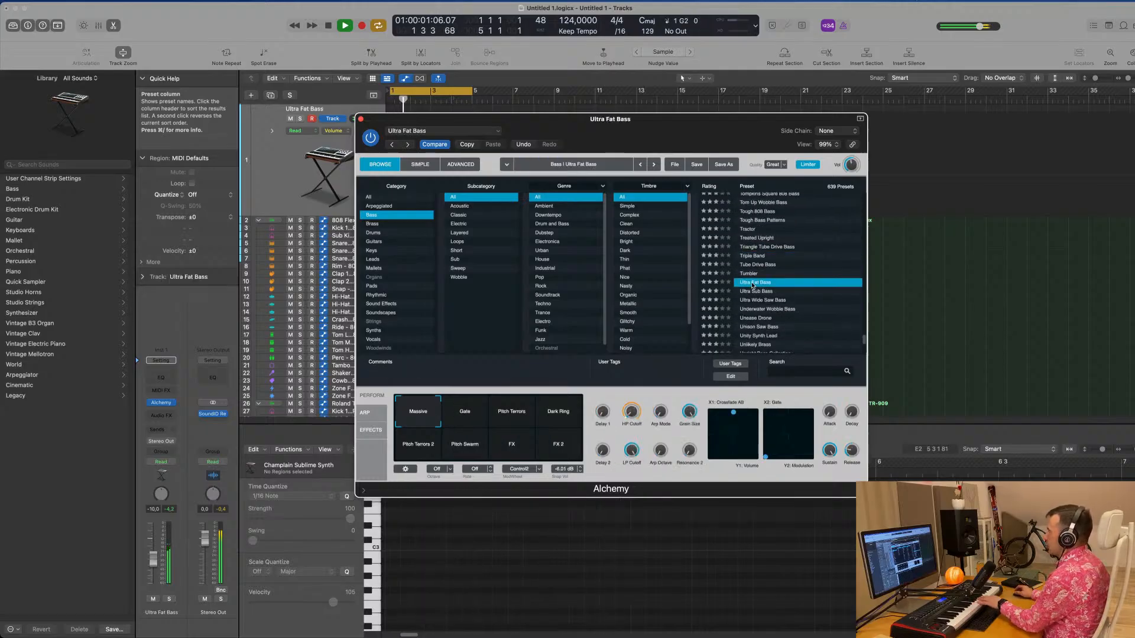
left_click(761, 292)
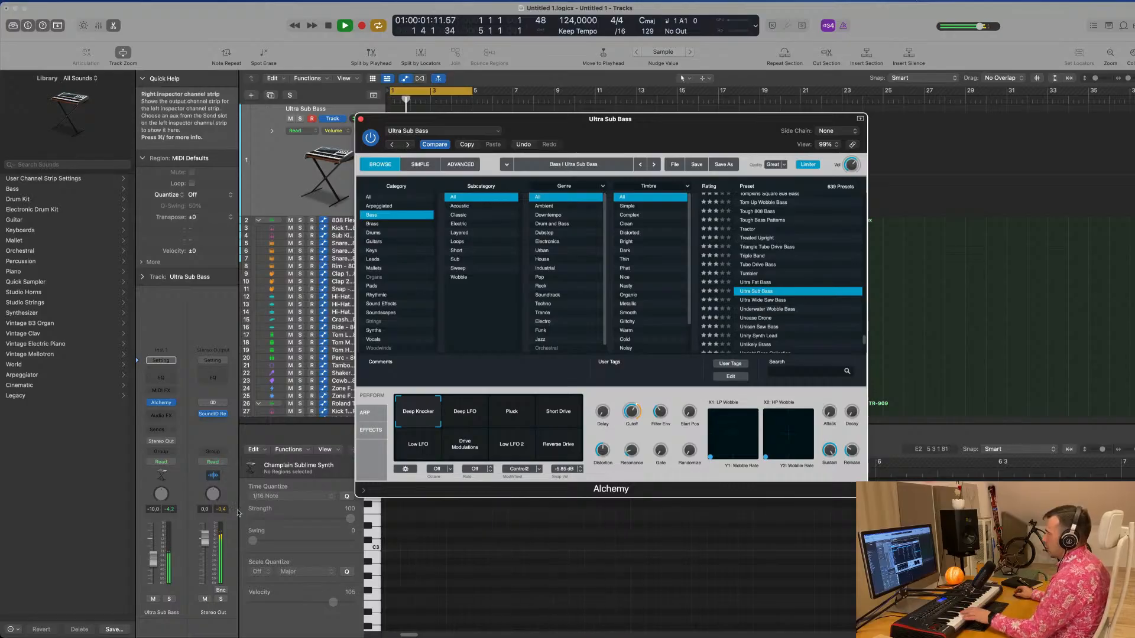
Step: Set the bass track's volume to -4.1 dB and, while recording the bass line over the four-bar cycle, move Alchemy off the arrangement
left_click_drag(153, 558, 152, 551)
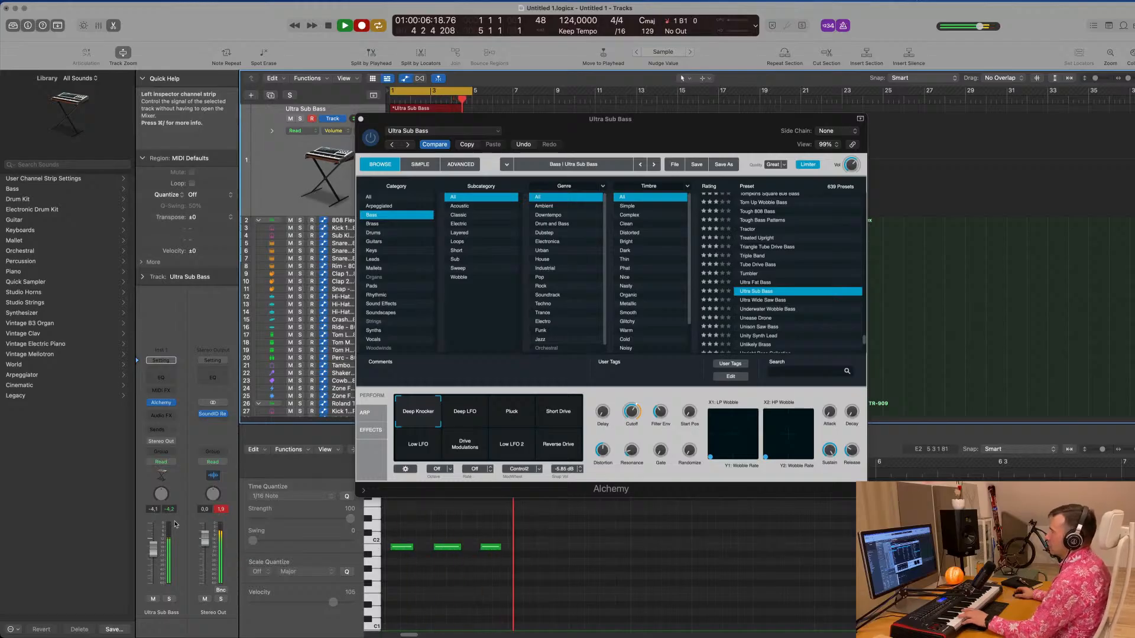
left_click_drag(641, 122, 946, 154)
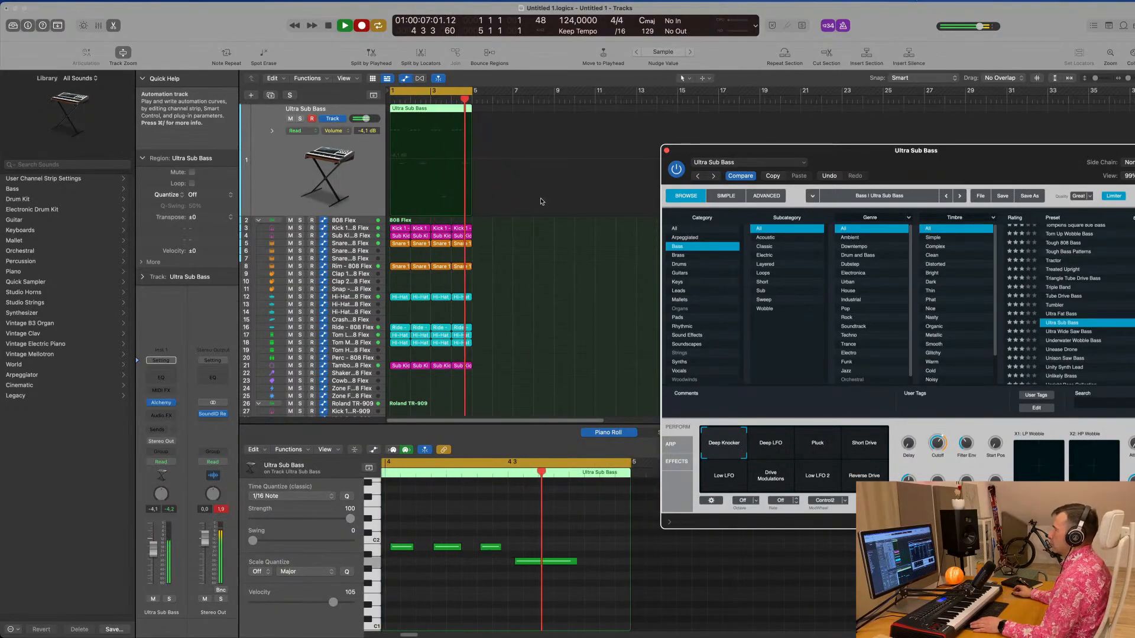
Step: End the recording, split the bass region at bar 3, and replace its first half with the second half starting at bar 1
key("space")
double_click(431, 111, "super")
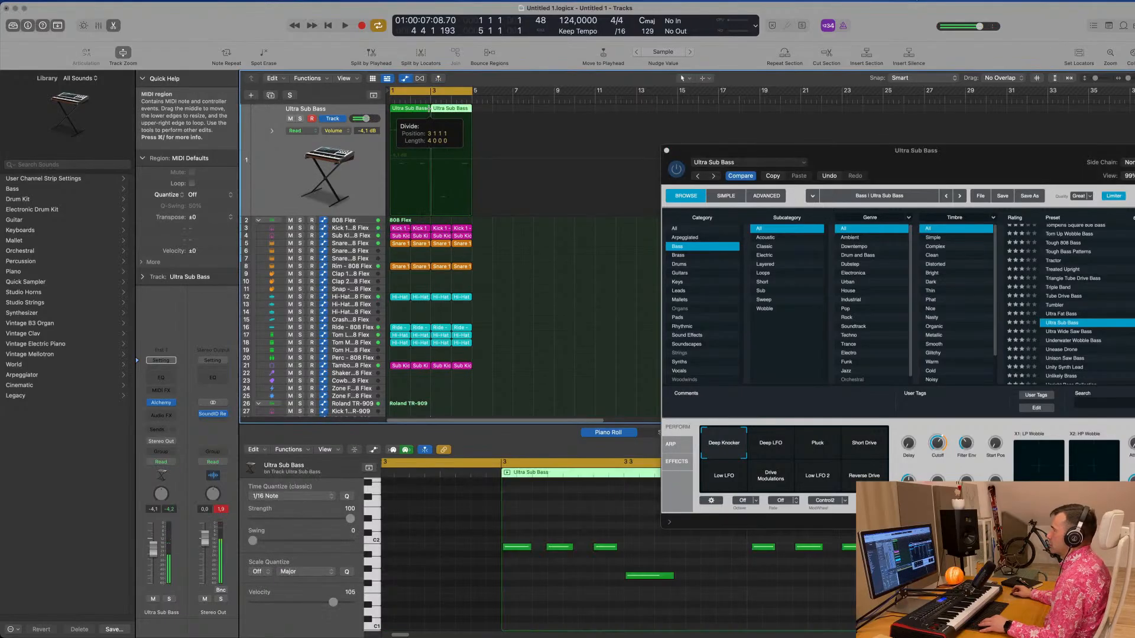
left_click(417, 111)
key("Delete")
left_click_drag(450, 111, 395, 114)
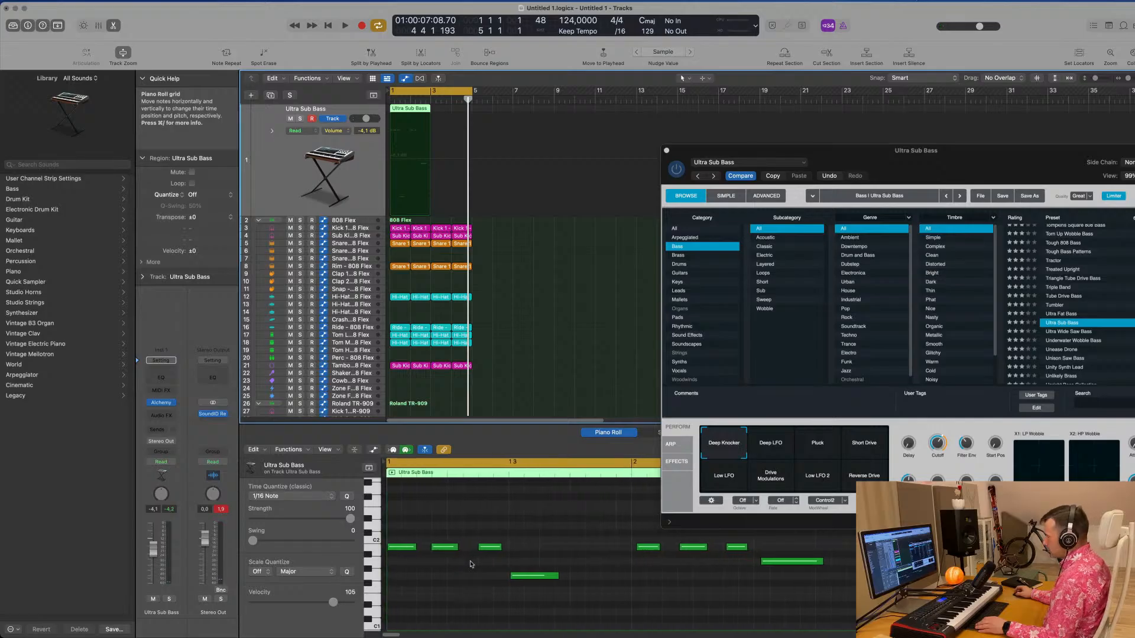
Step: Quantize the bass notes to 1/16 Note and repeat the two-bar bass region so it fills bars 3 and 4
key("space")
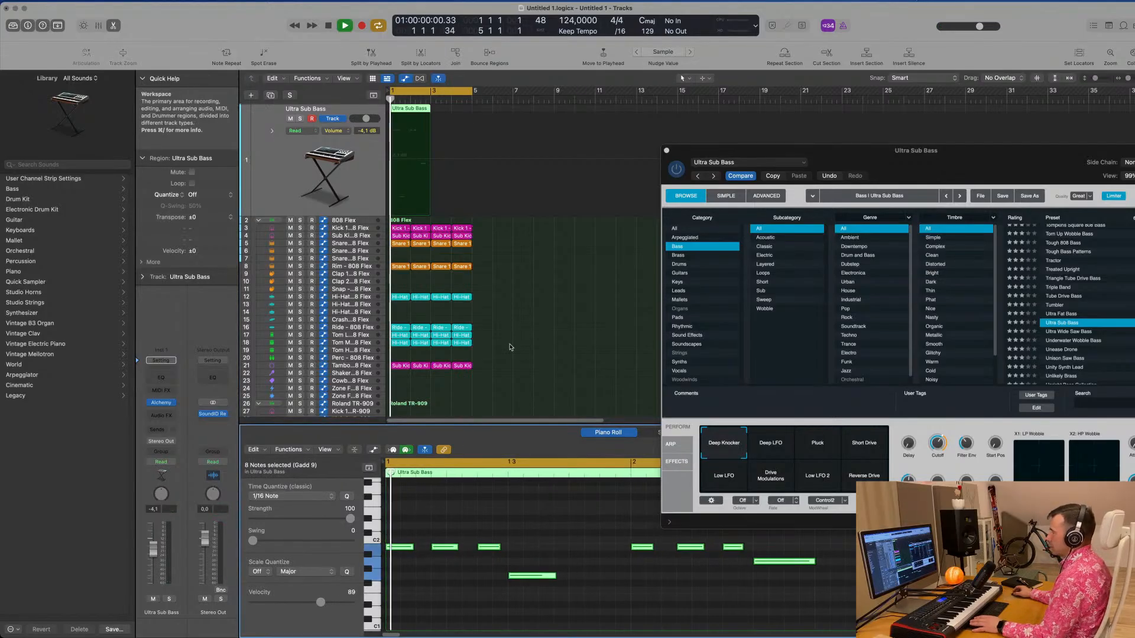
left_click_drag(908, 147, 772, 128)
left_click_drag(638, 149, 596, 150)
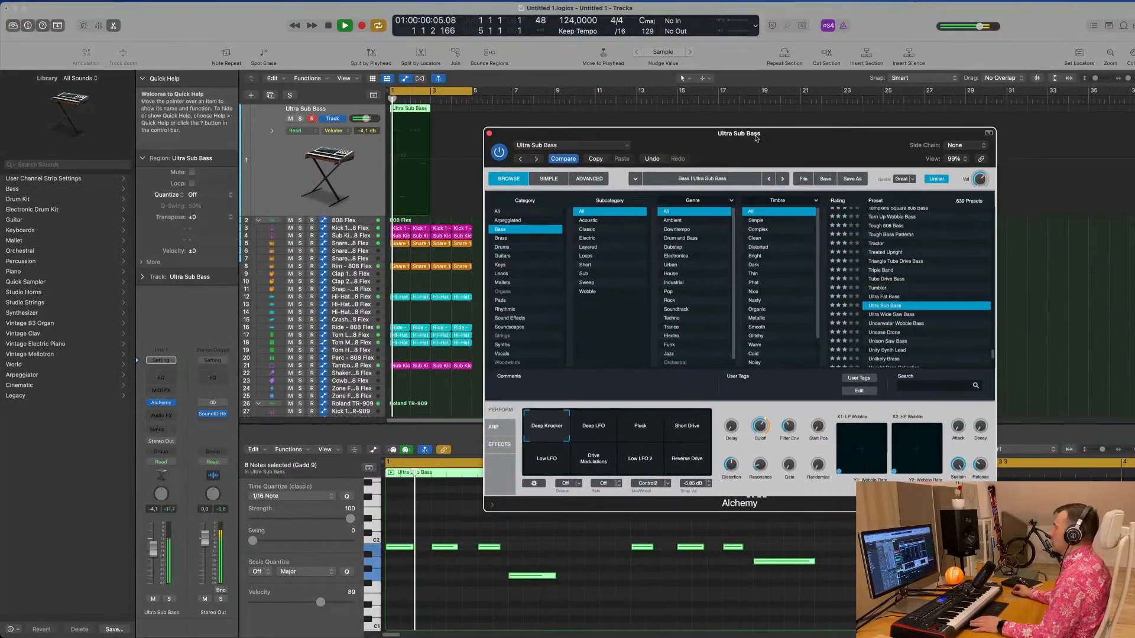
left_click(399, 110)
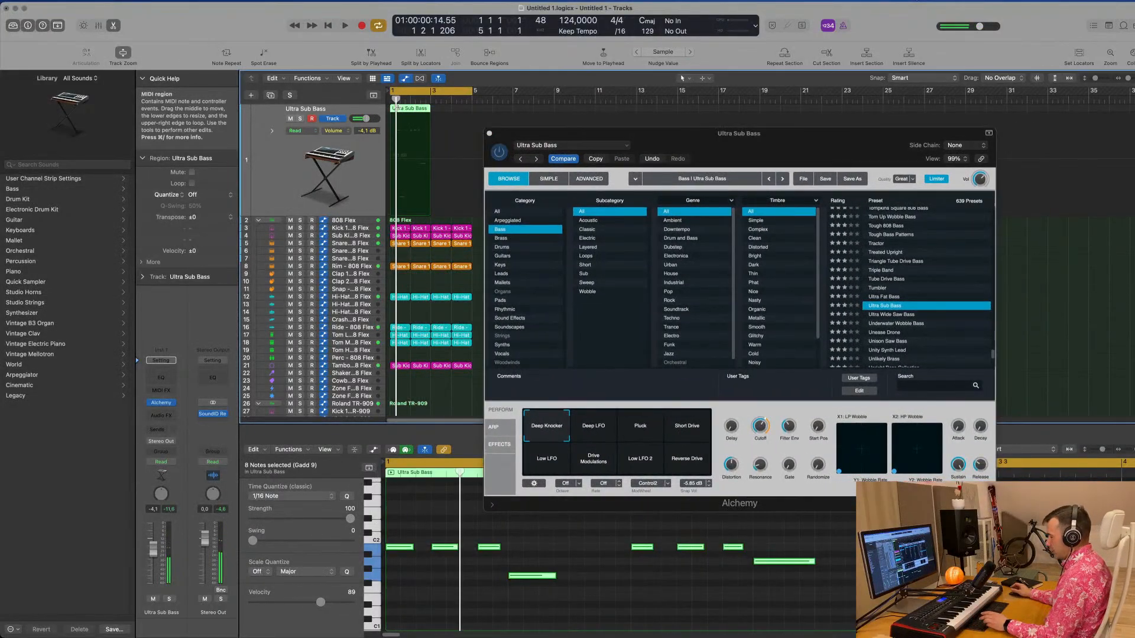
key("super+r")
key("space")
Step: Audition Alchemy's Deep LFO, Pluck, Low LFO, Drive Modulations, Low LFO 2 and Reverse Drive snapshots during playback, and return to Deep Knocker
left_click_drag(772, 148, 729, 142)
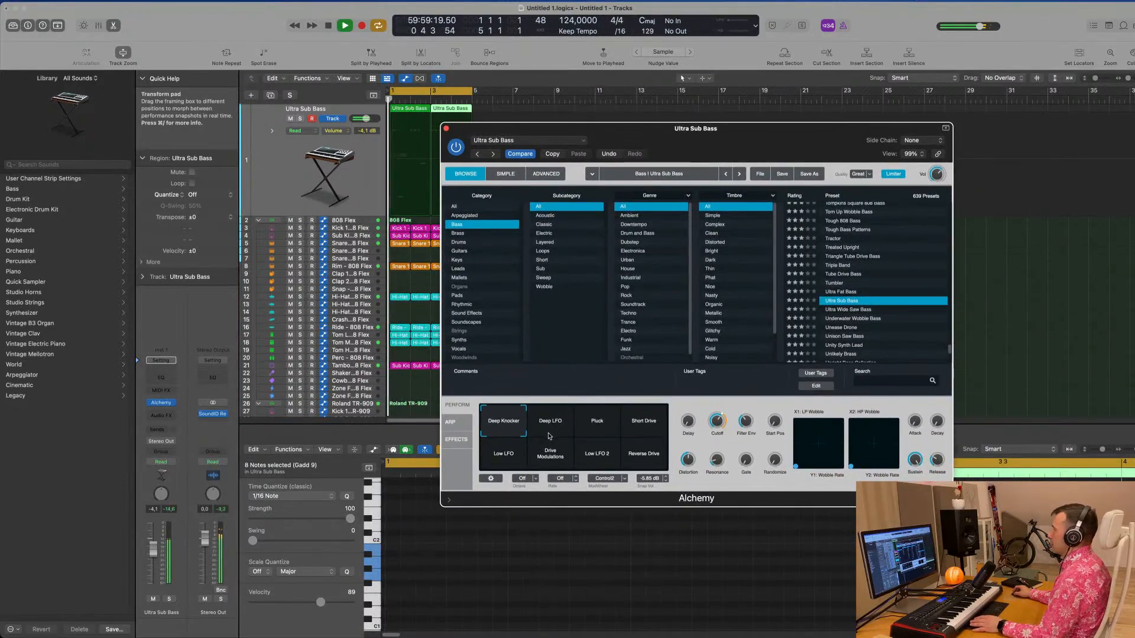
left_click(548, 427)
left_click(597, 423)
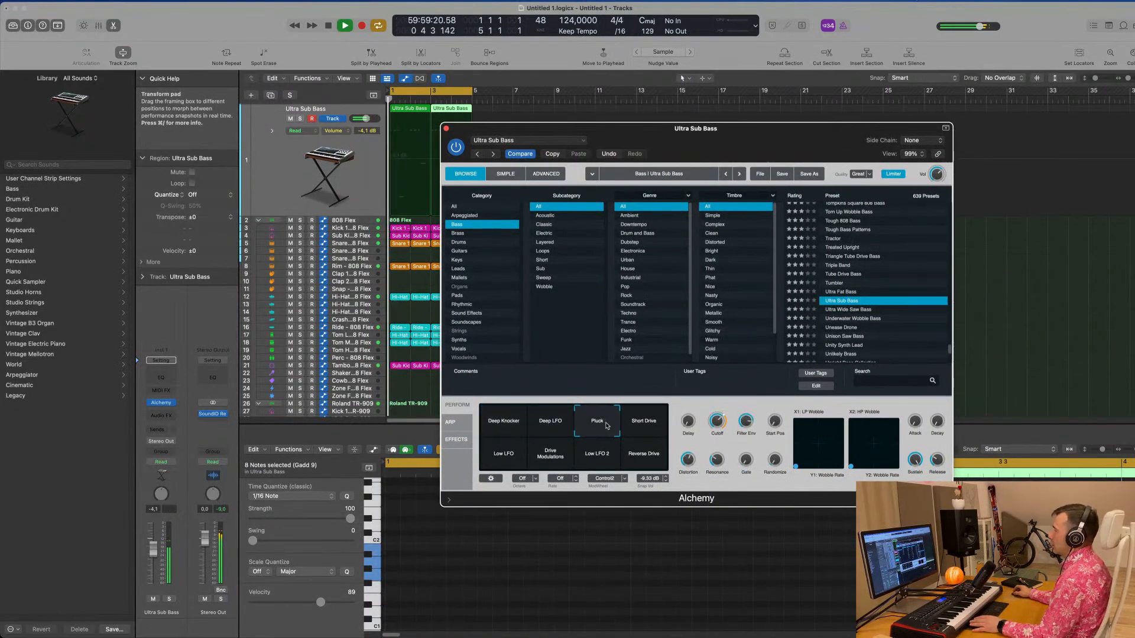
left_click(506, 459)
left_click(547, 461)
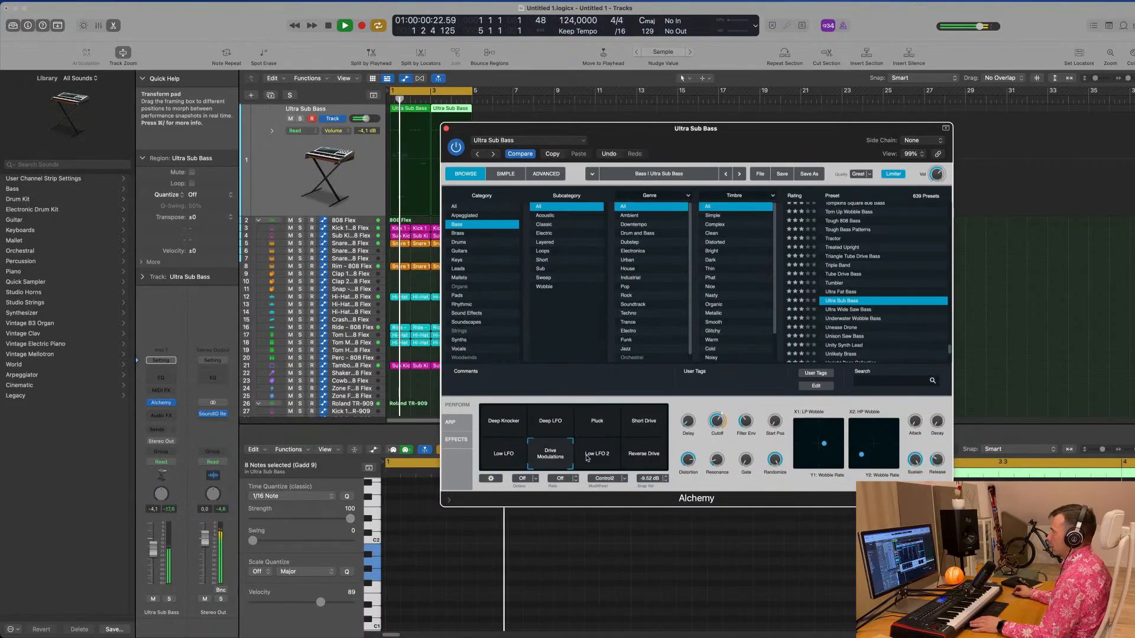
left_click(593, 461)
left_click(632, 461)
left_click(507, 430)
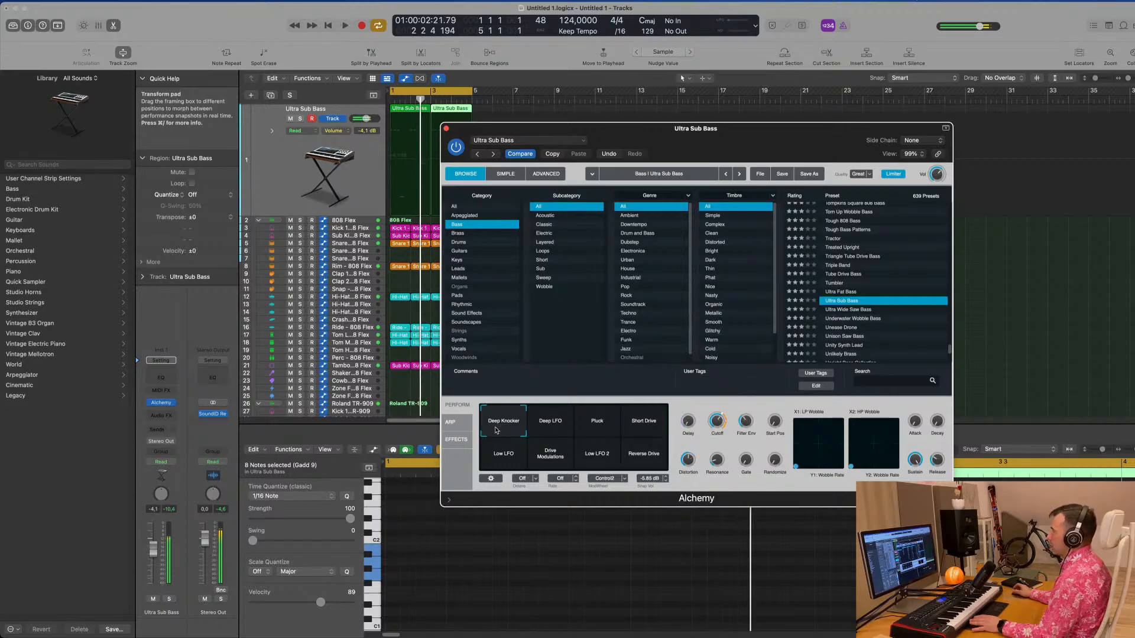
Step: Fine-tune the Cutoff of the Ultra Sub Bass sound and copy its Alchemy settings while playing the loop
left_click_drag(715, 428, 718, 422)
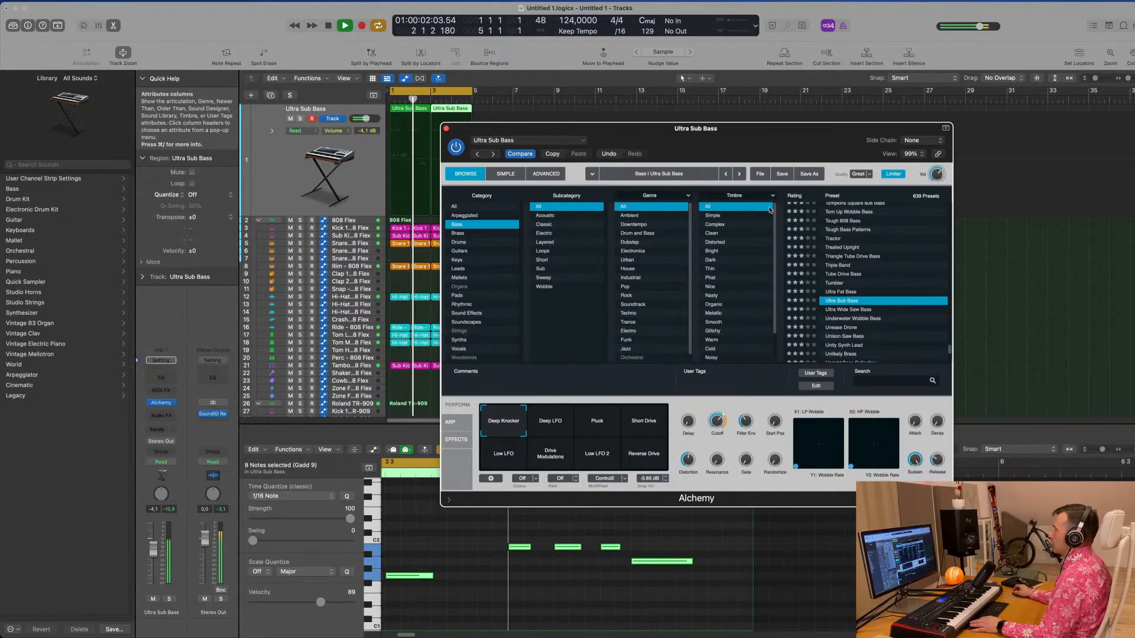
left_click_drag(747, 141, 721, 125)
left_click(155, 552)
key("space")
key("space")
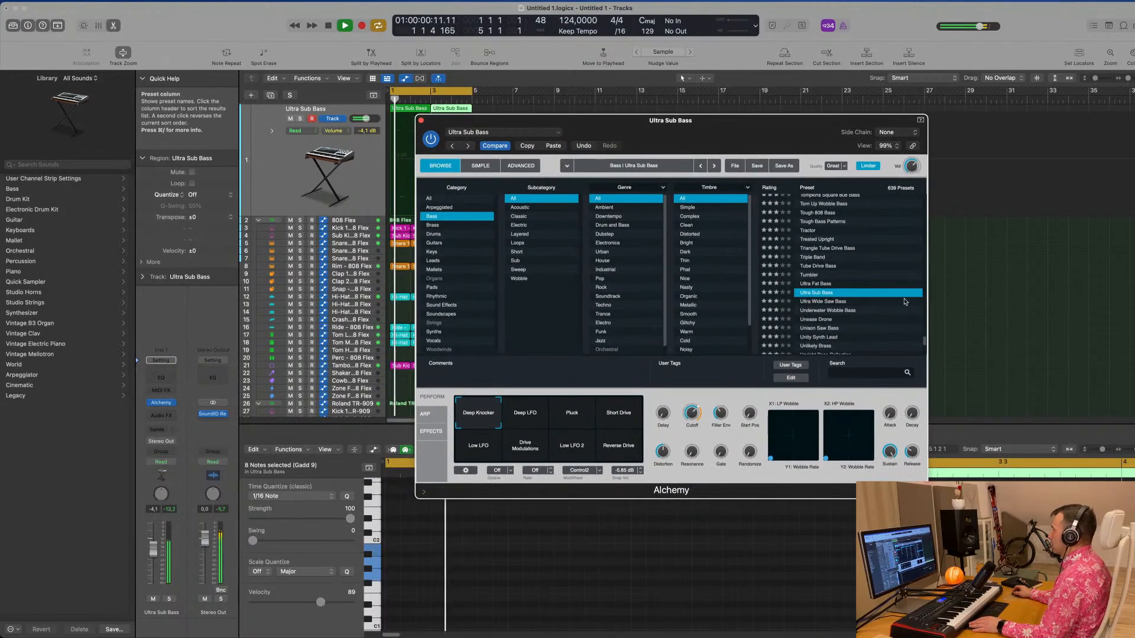
Step: Load the Ultra Wide Saw Bass preset and audition its Resonant, Dark, Sub and Drive 1 snapshots on the bass line
left_click(818, 302)
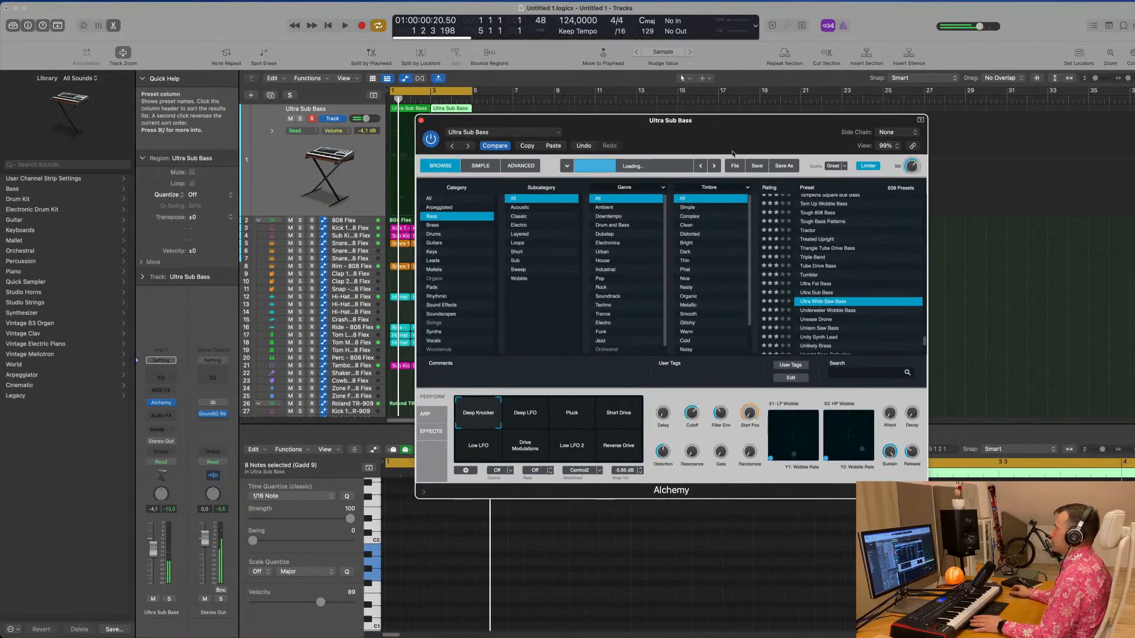
left_click_drag(732, 154, 816, 128)
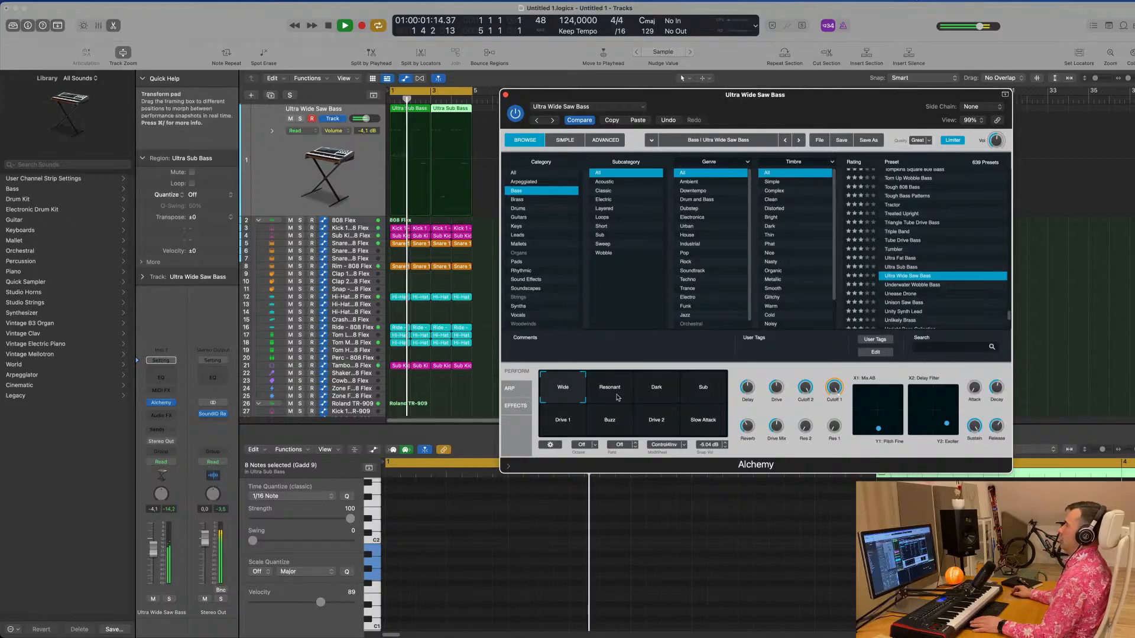
left_click(617, 397)
left_click(656, 394)
left_click(699, 394)
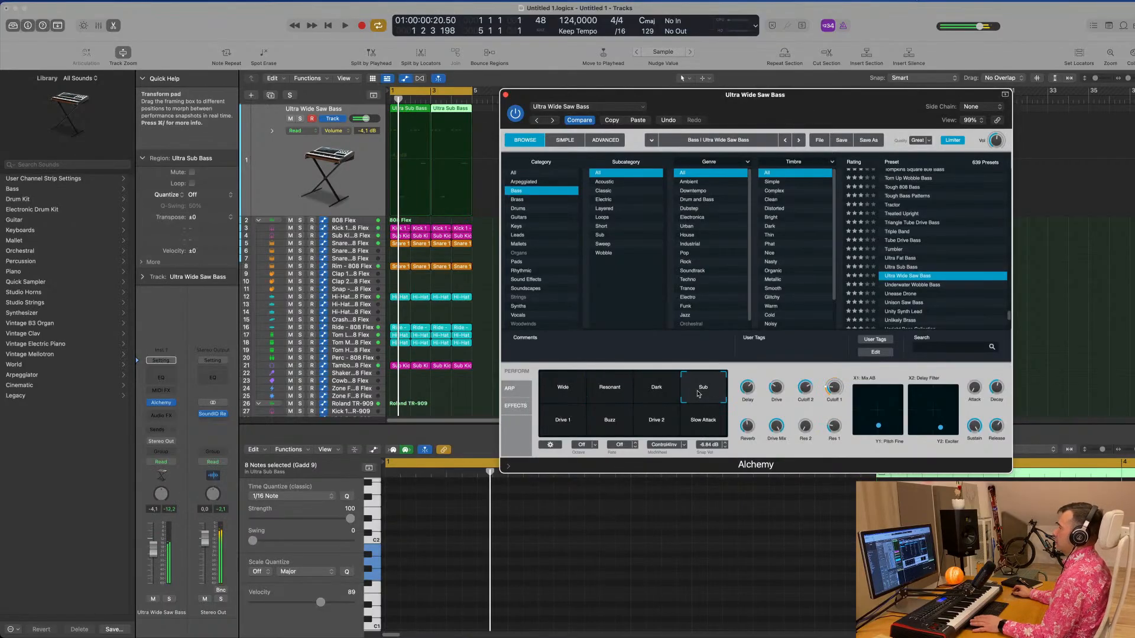
left_click(572, 423)
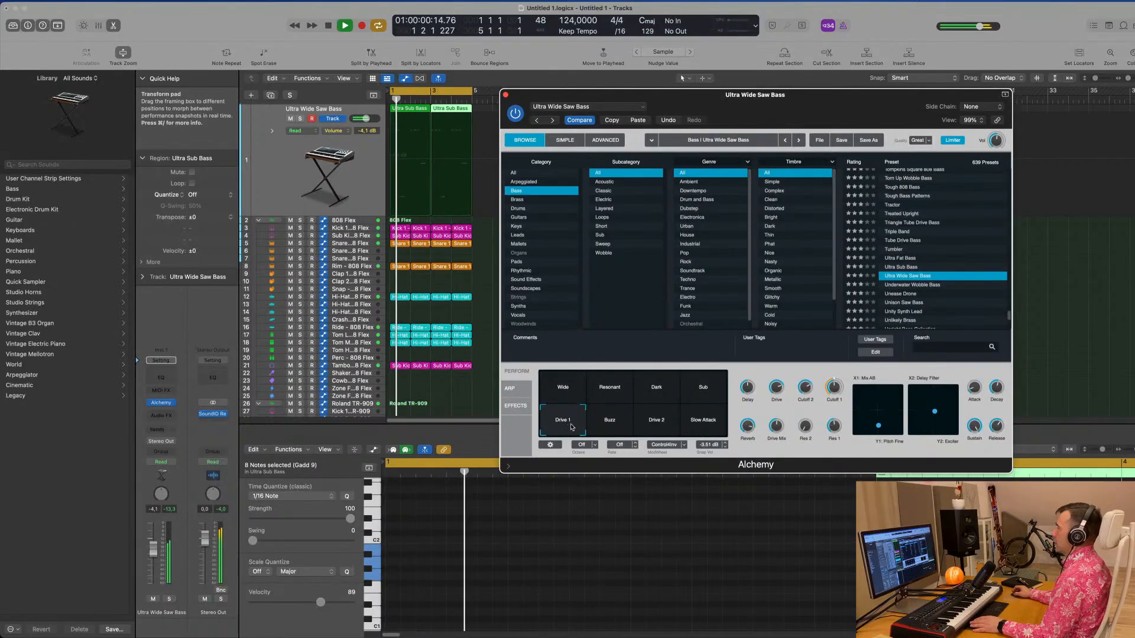
Step: Audition the Underwater Wobble Bass, Unease Drone, Unison Saw Bass, Urban Grunge and Vintage Brassy Bass presets
left_click(918, 286)
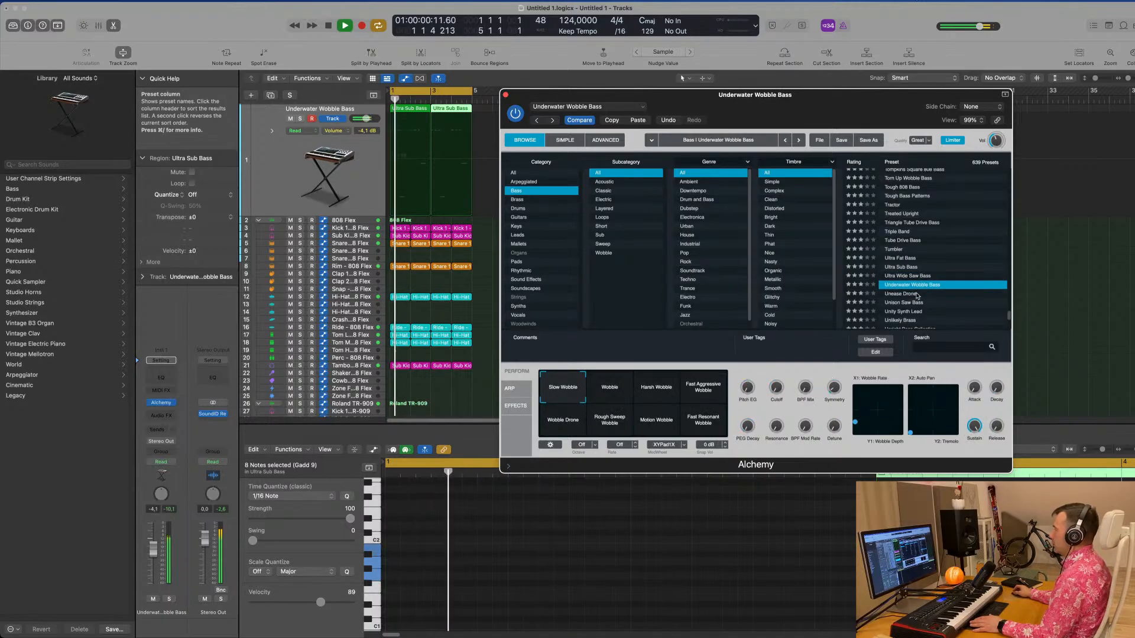
left_click(903, 295)
scroll(940, 259, "down", 3)
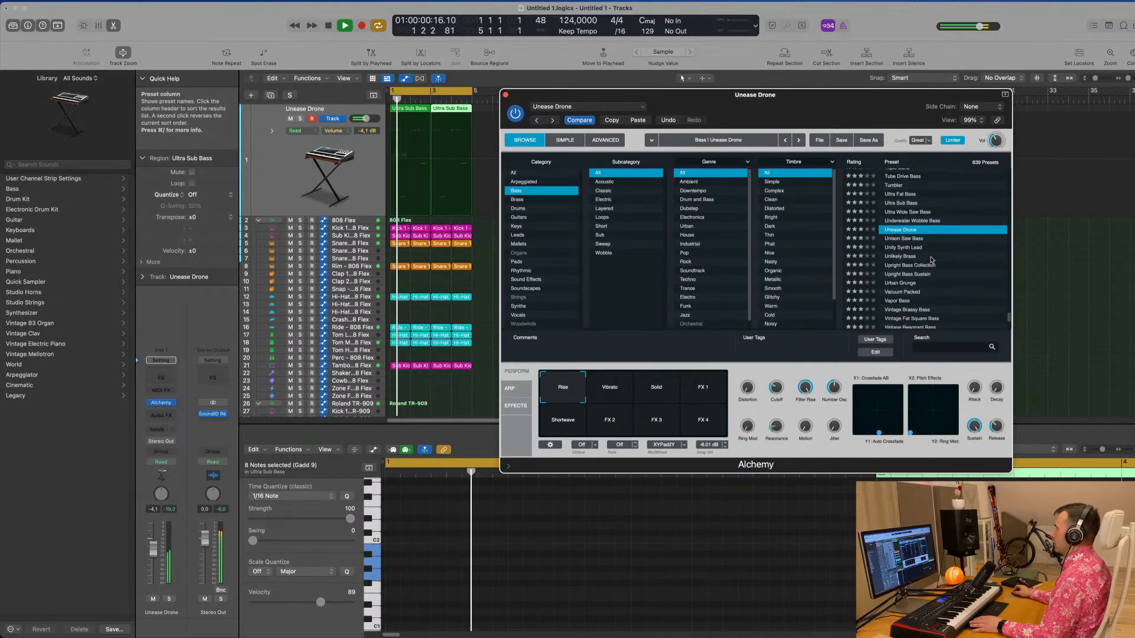
left_click(892, 239)
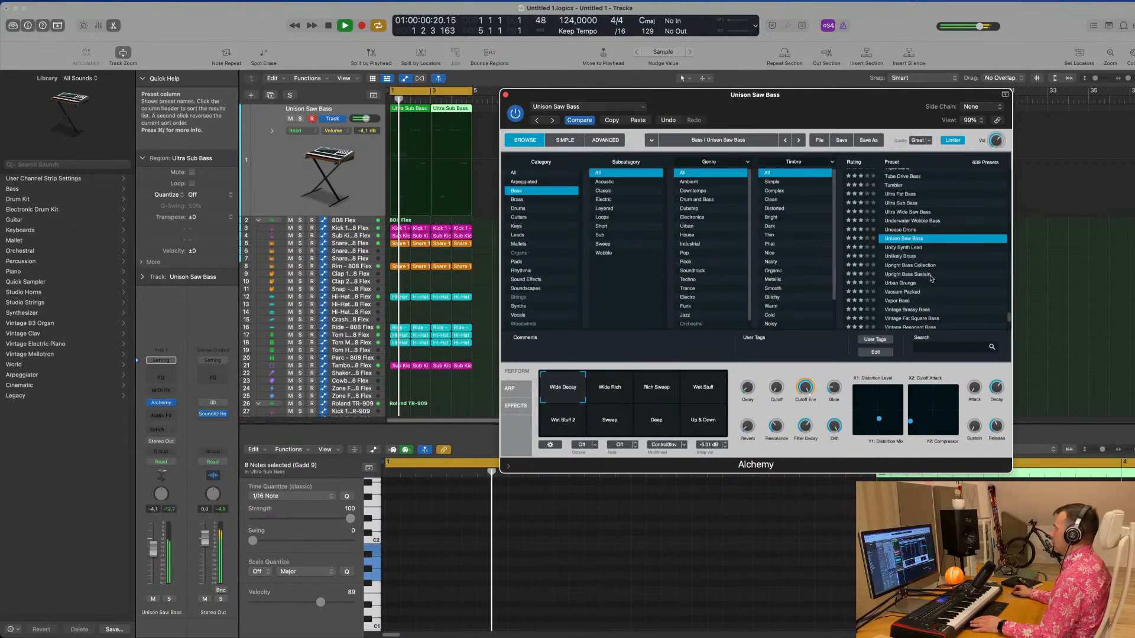
scroll(931, 279, "down", 1)
left_click(909, 276)
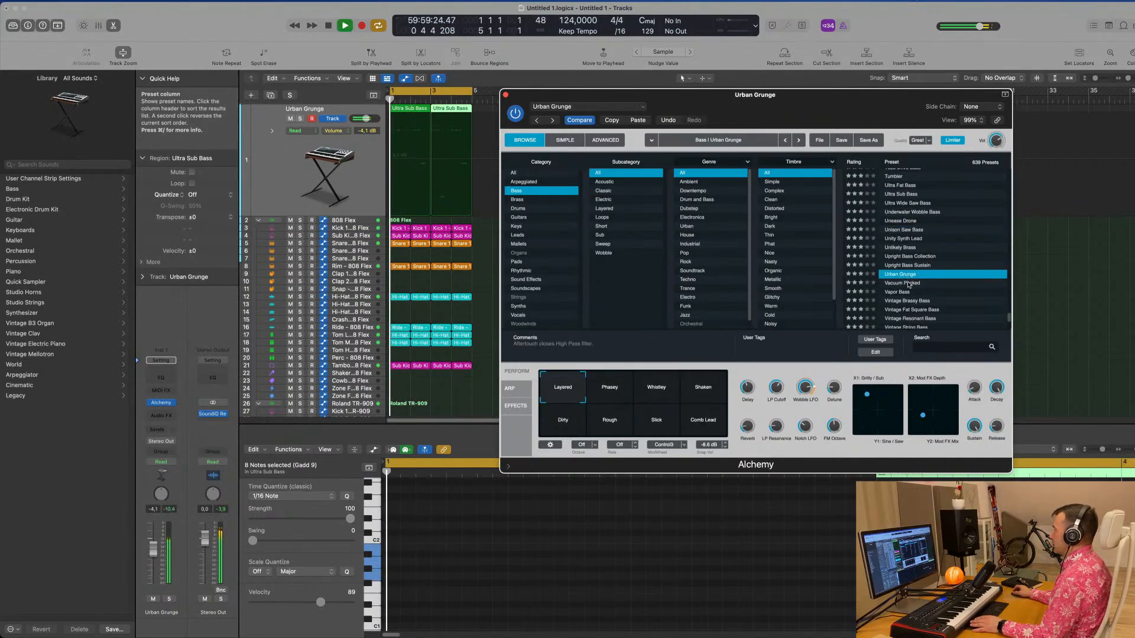
left_click(914, 301)
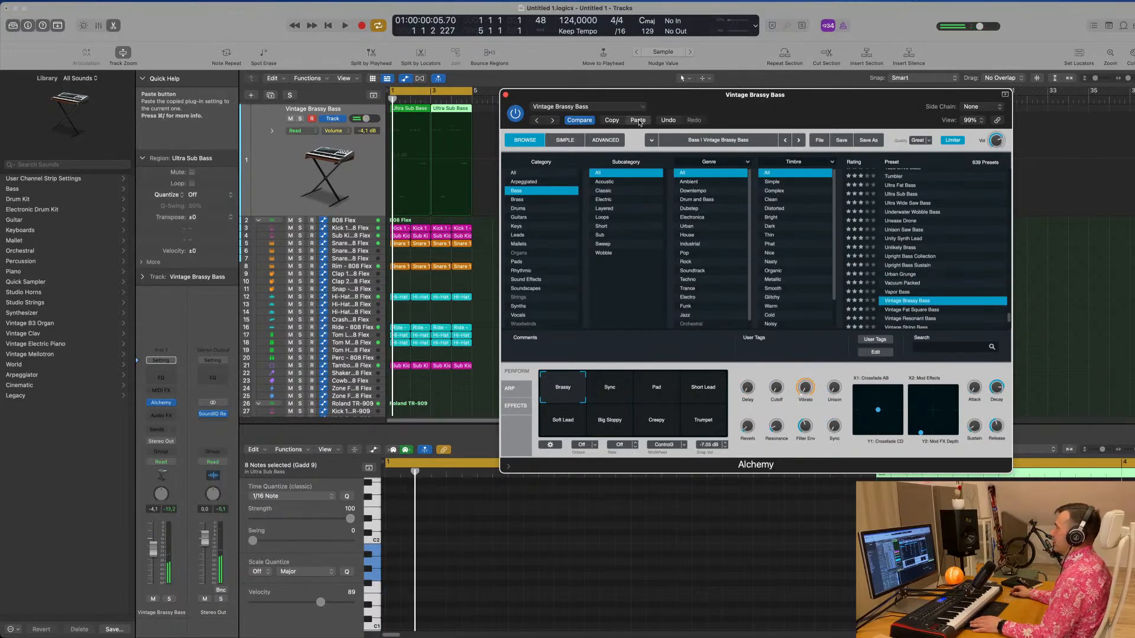
Step: Paste the copied sub bass settings back into Alchemy and raise the LP Wobble pad's point to about mid-height
key("space")
left_click_drag(689, 96, 675, 127)
left_click_drag(786, 138, 763, 224)
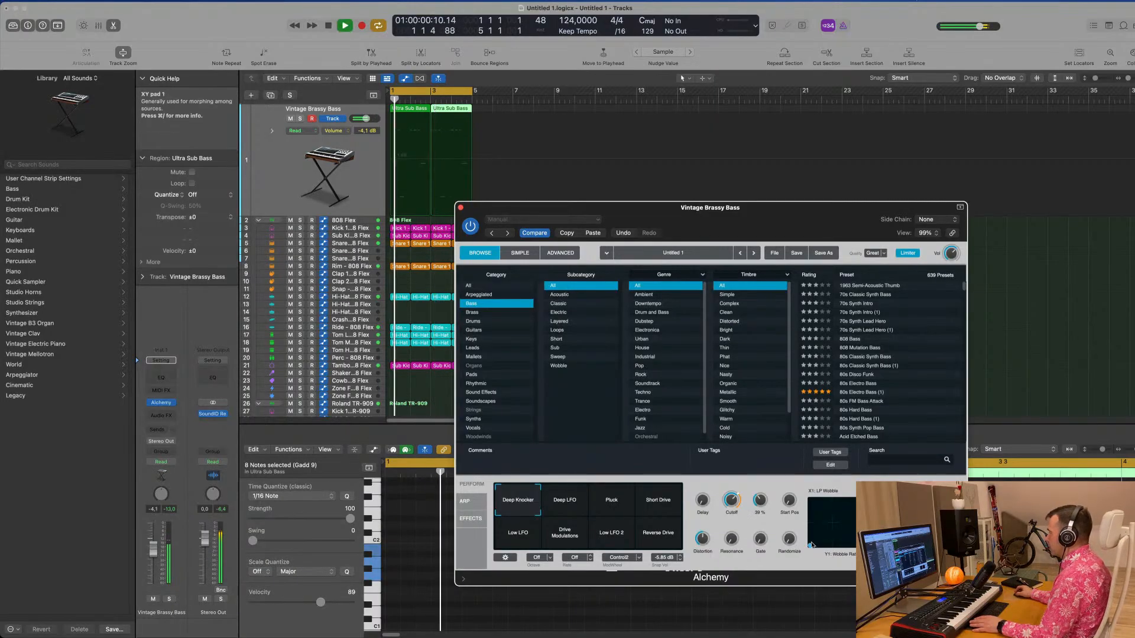
left_click_drag(811, 545, 832, 529)
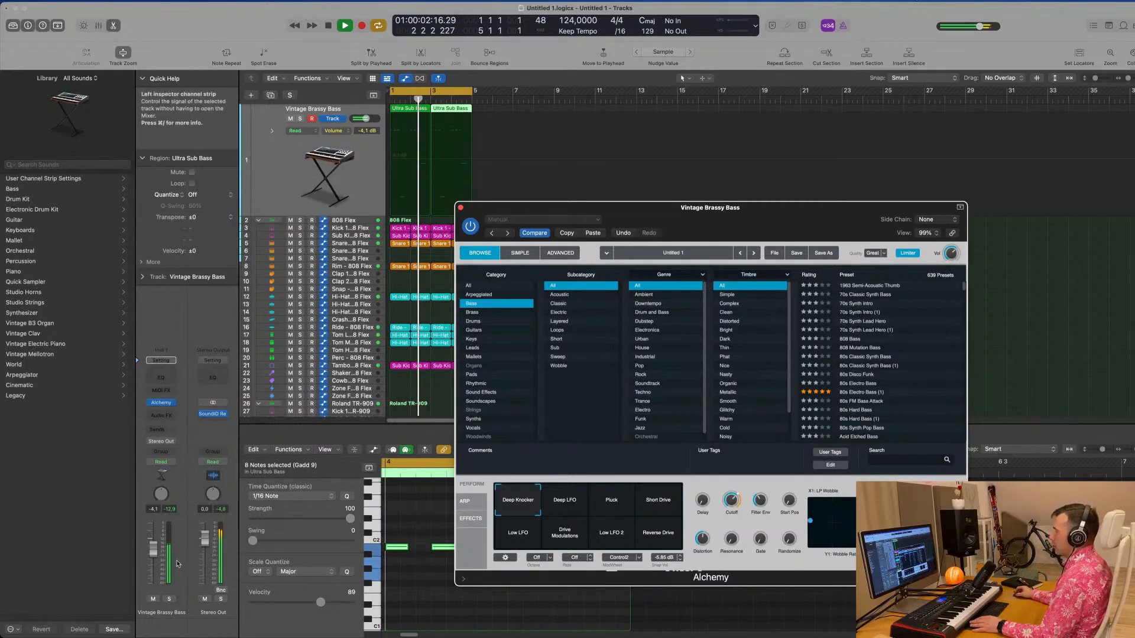
Step: Set the bass track's volume to -2.5 dB and adjust Alchemy's Cutoff while the loop plays
left_click_drag(366, 119, 368, 119)
left_click_drag(732, 499, 733, 505)
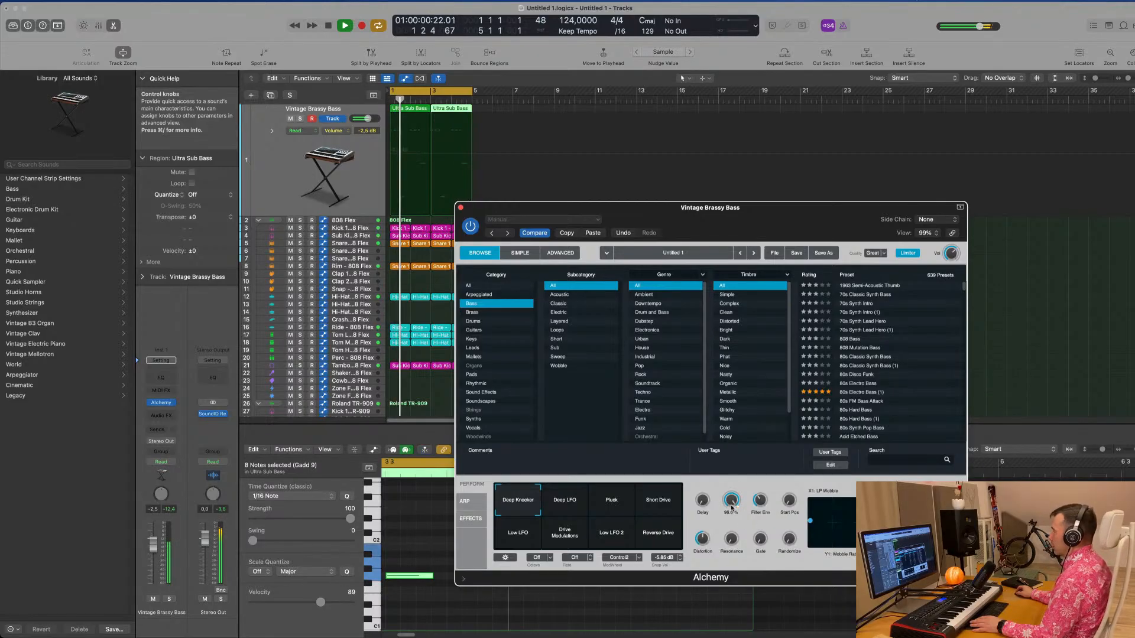
left_click_drag(731, 529, 732, 507)
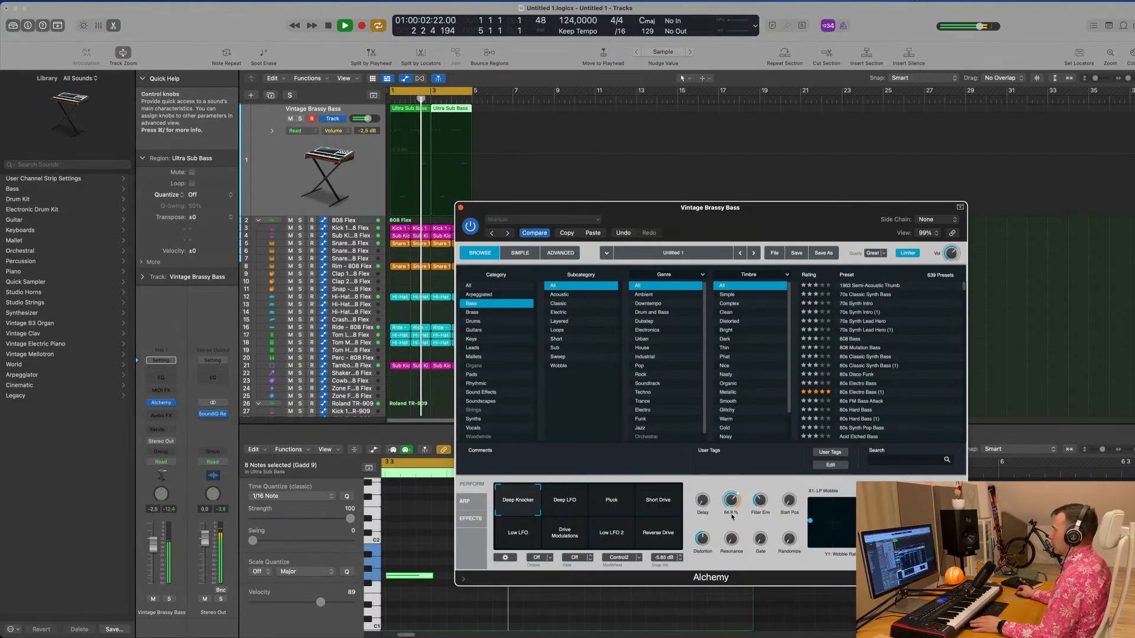
left_click_drag(733, 506, 732, 506)
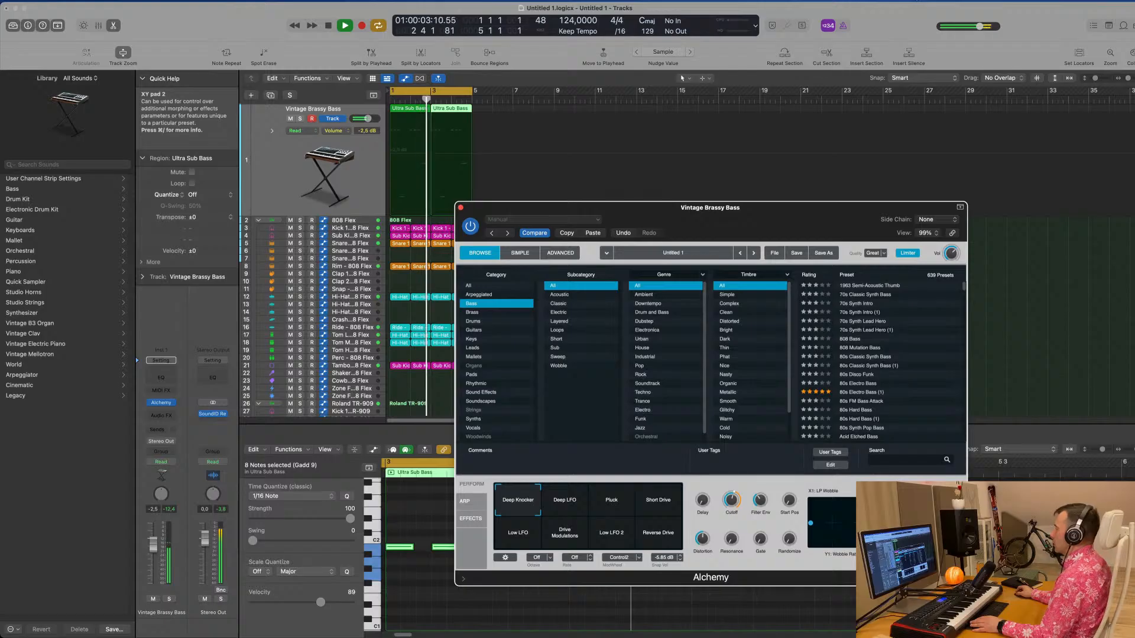
Step: Shape the bass envelope by adjusting Alchemy's Decay, Release and Sustain during playback
left_click_drag(785, 213, 828, 135)
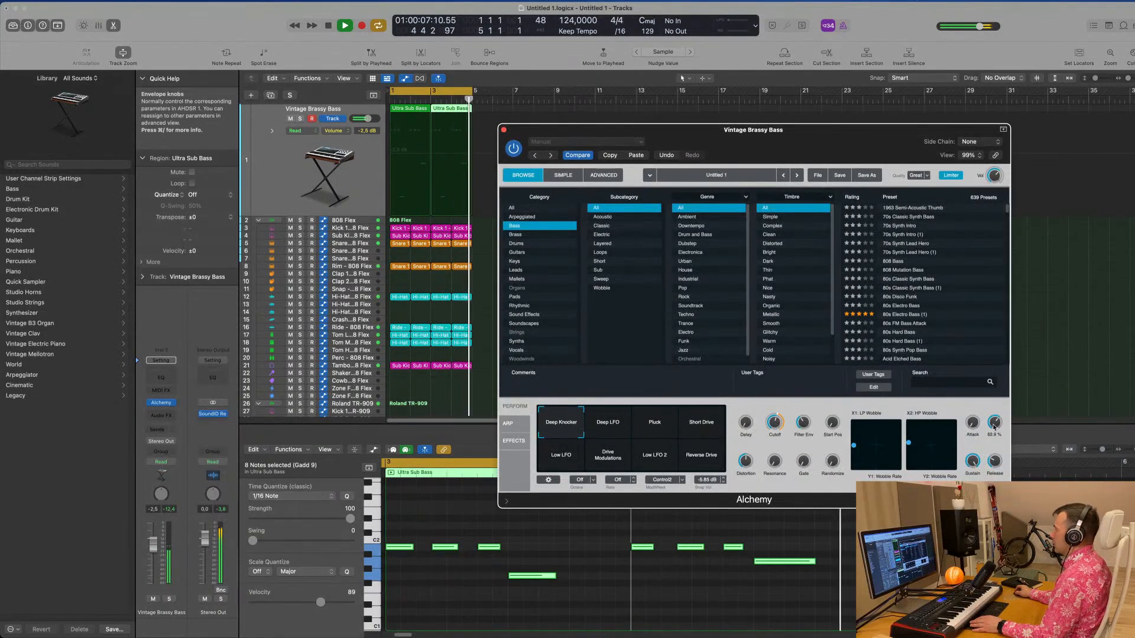
left_click_drag(994, 427, 995, 424)
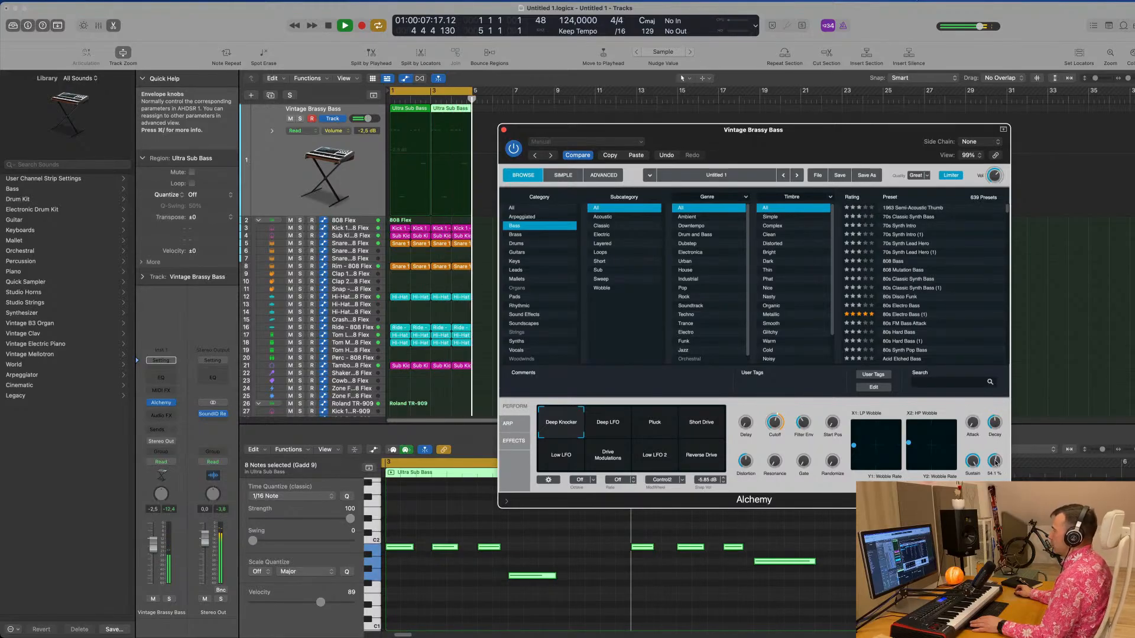
left_click_drag(995, 463, 995, 465)
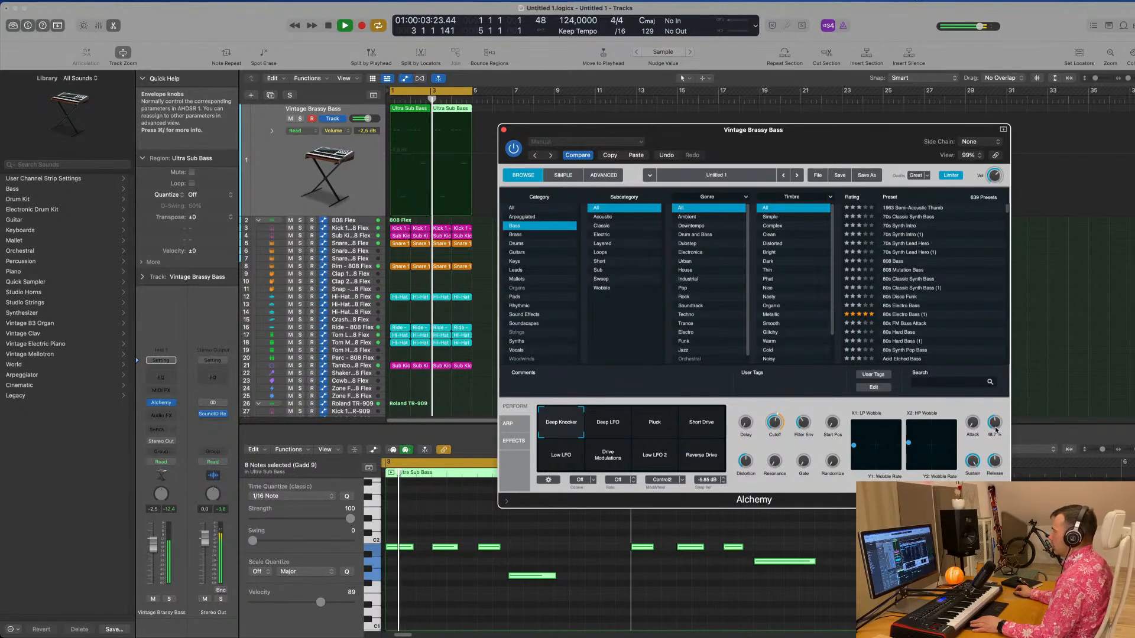
left_click_drag(972, 464, 969, 462)
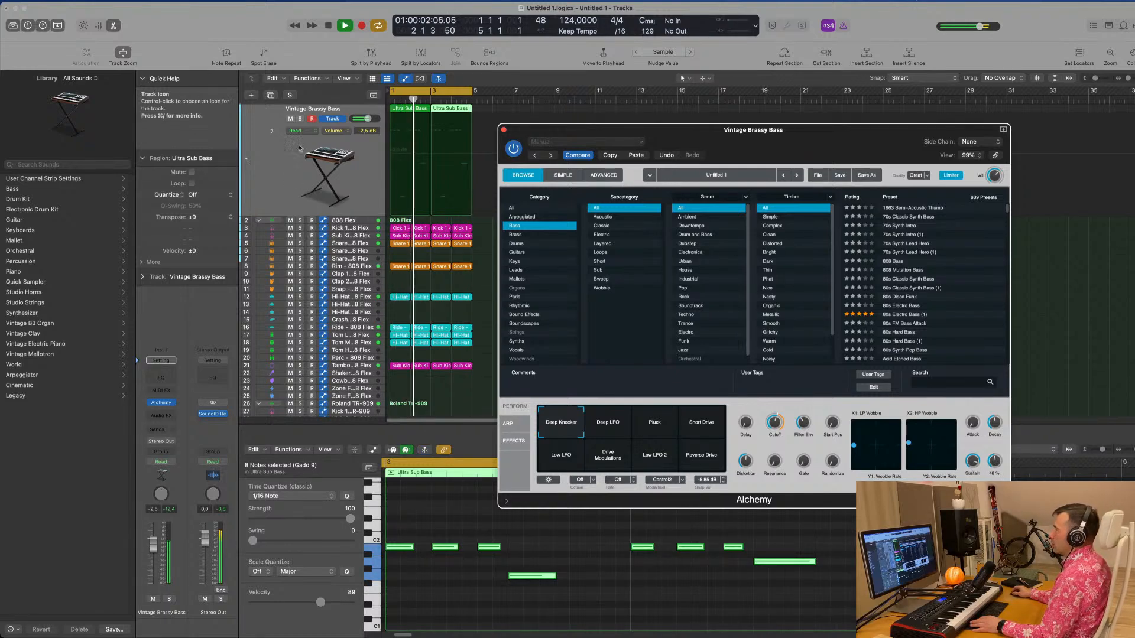
Step: Solo the bass track to refine its Decay and Release, and return to the full mix
left_click(300, 119)
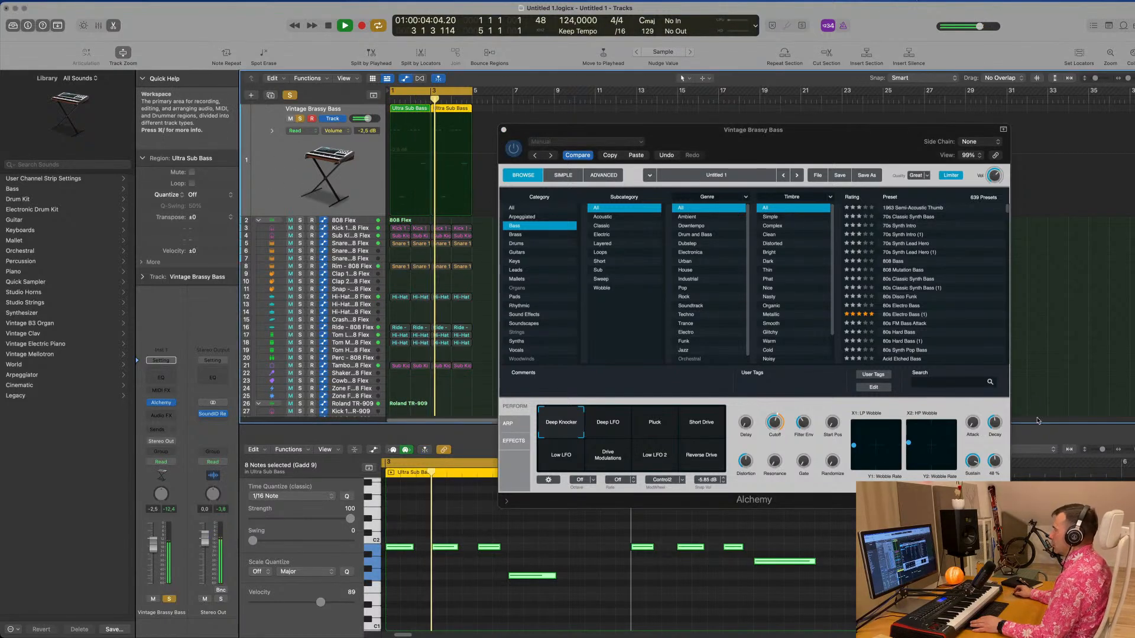
left_click(995, 423)
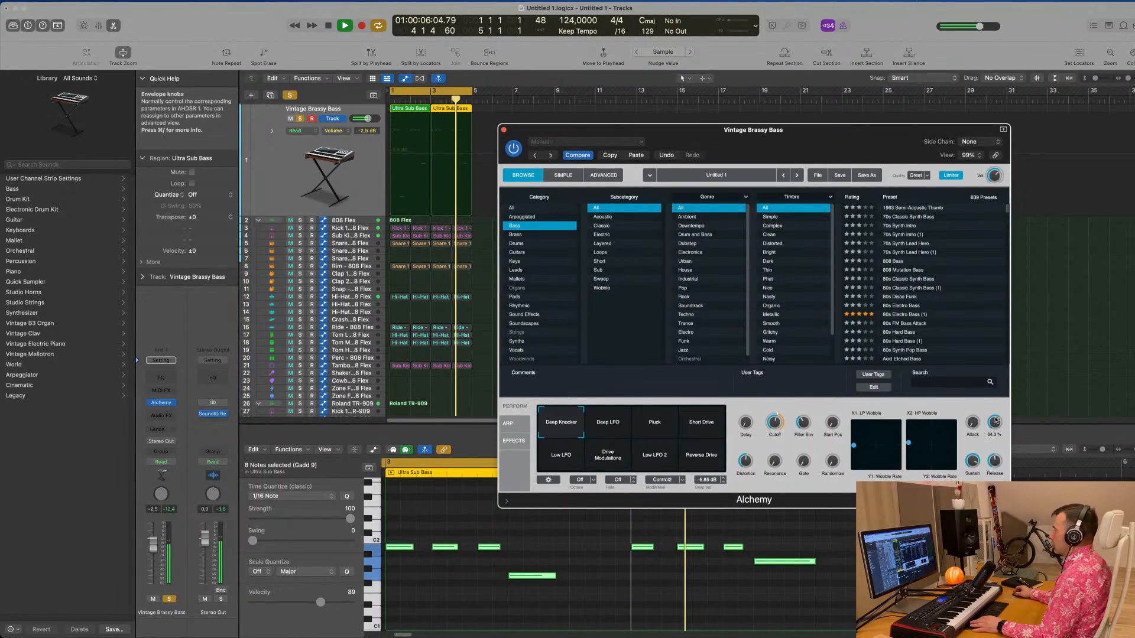
left_click_drag(996, 461, 997, 458)
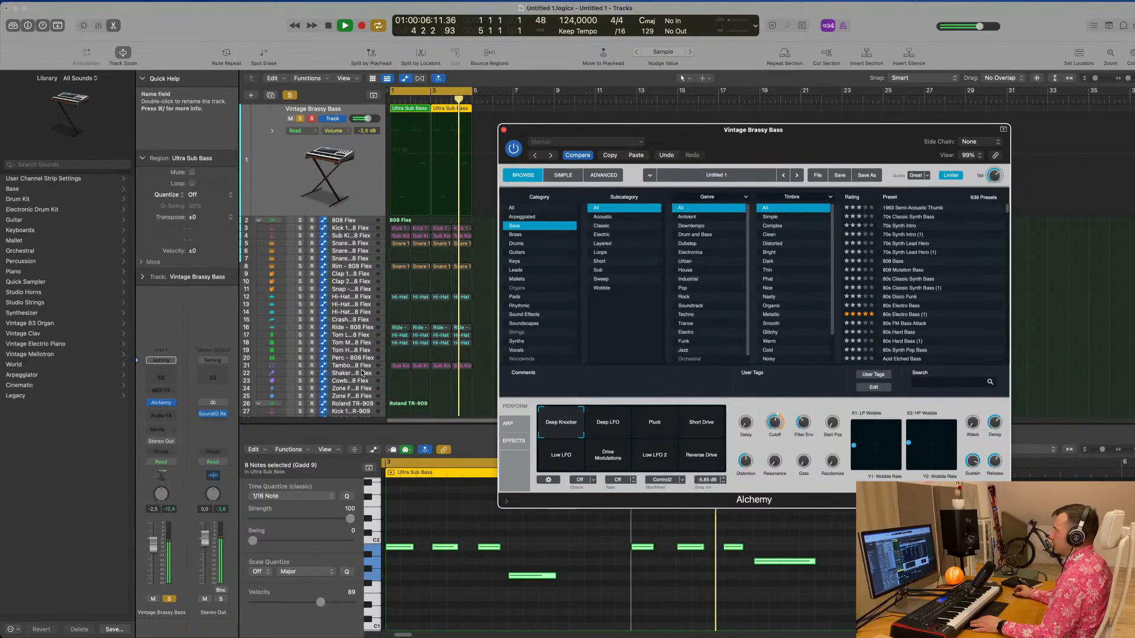
left_click(301, 119)
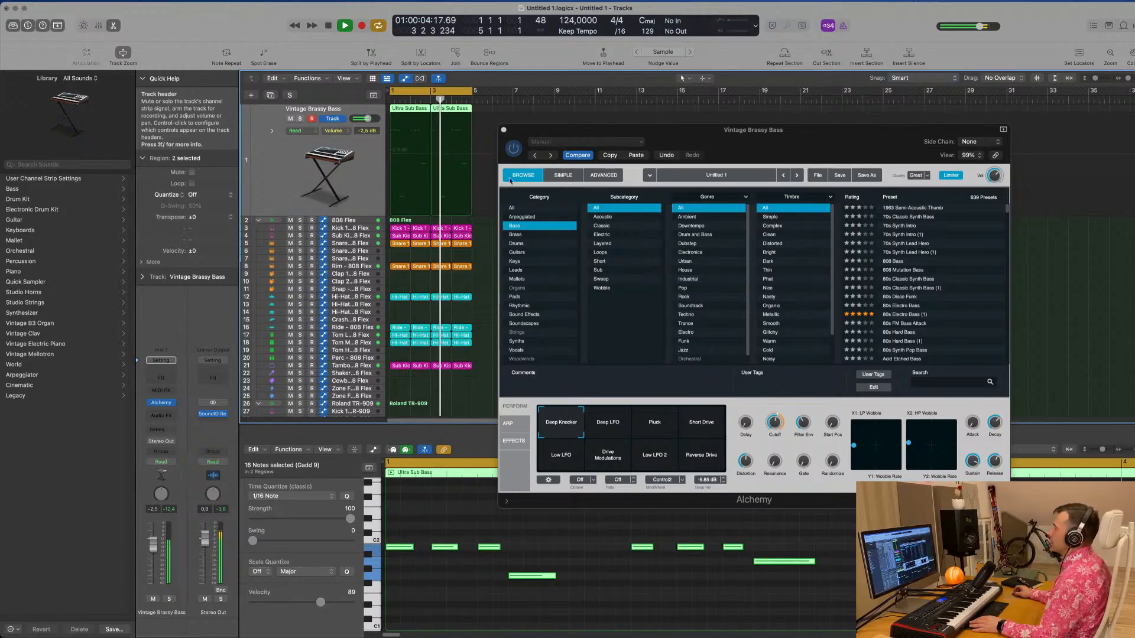
Step: Set the bass track's volume to -2.7 dB and reposition the Alchemy window clear of the bass regions
left_click_drag(776, 140, 815, 104)
left_click_drag(368, 118, 367, 118)
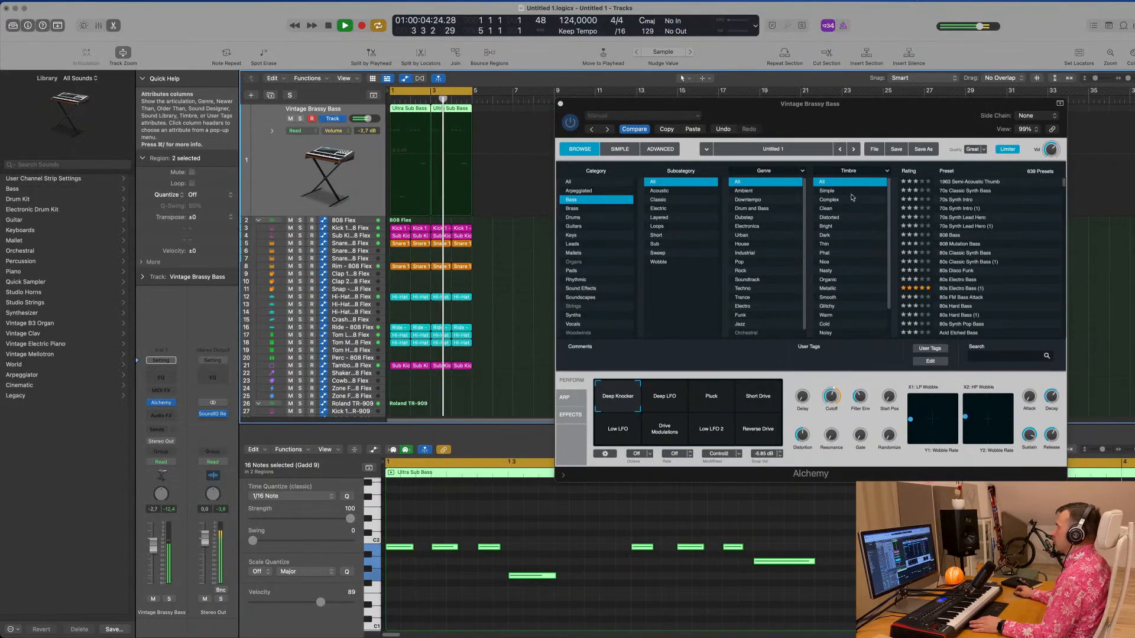
left_click_drag(569, 109, 540, 146)
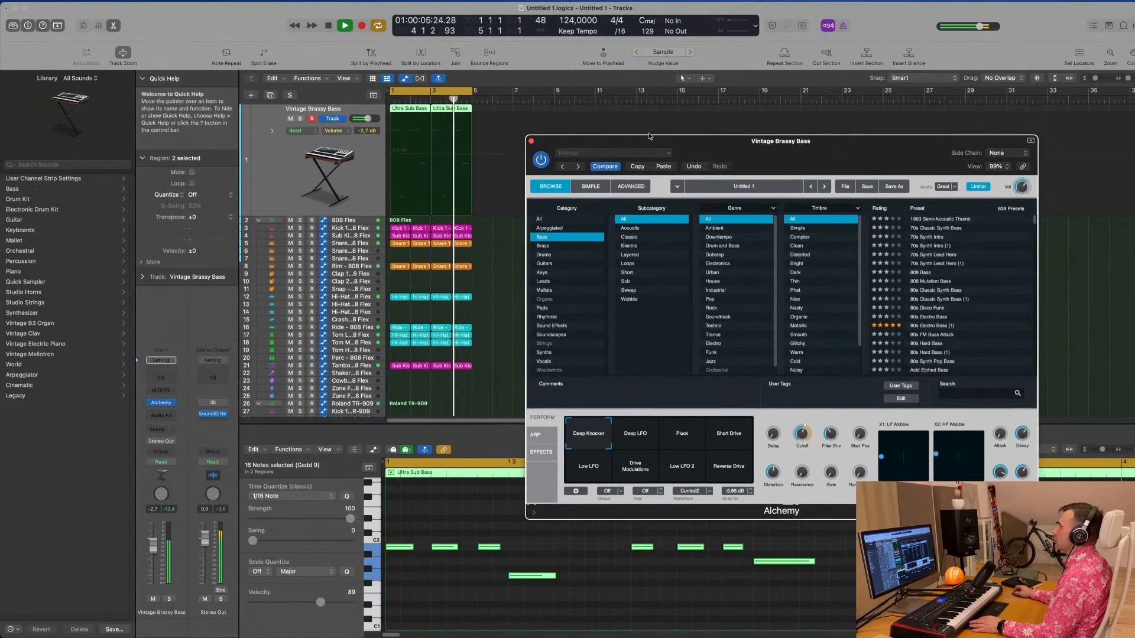
Step: Close the bass track's Alchemy window
left_click(532, 141)
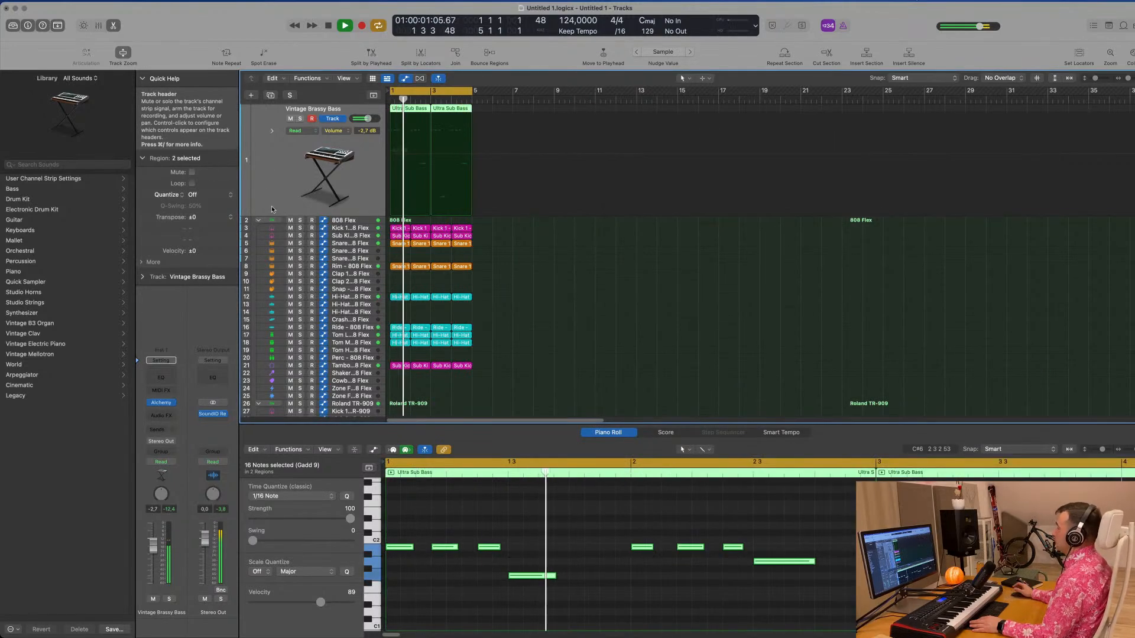
left_click(896, 1)
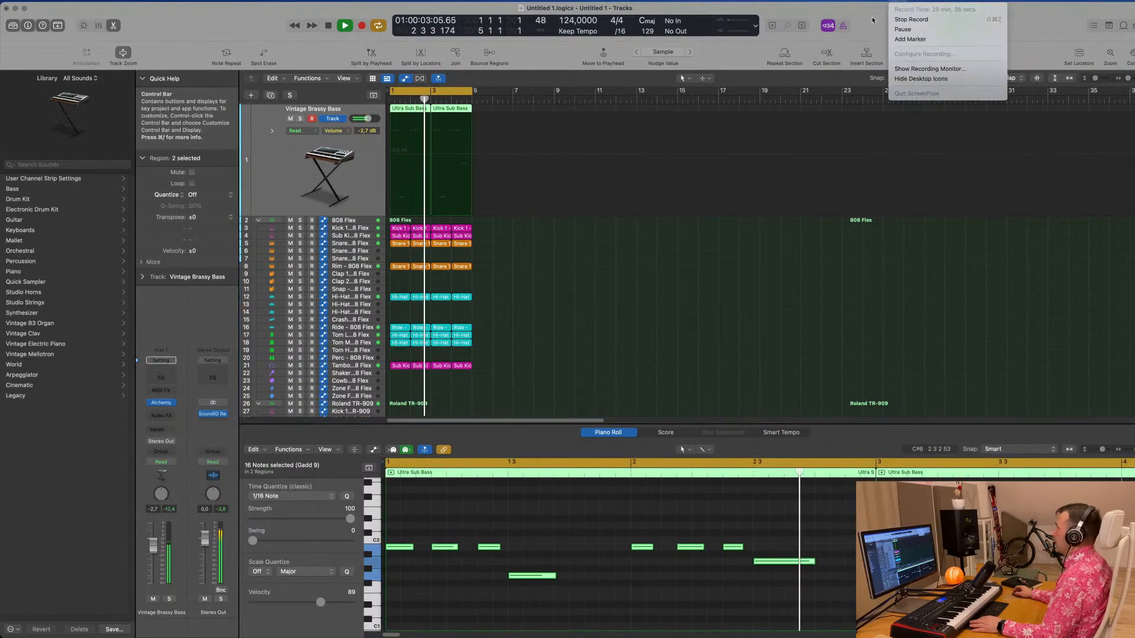
left_click(249, 197)
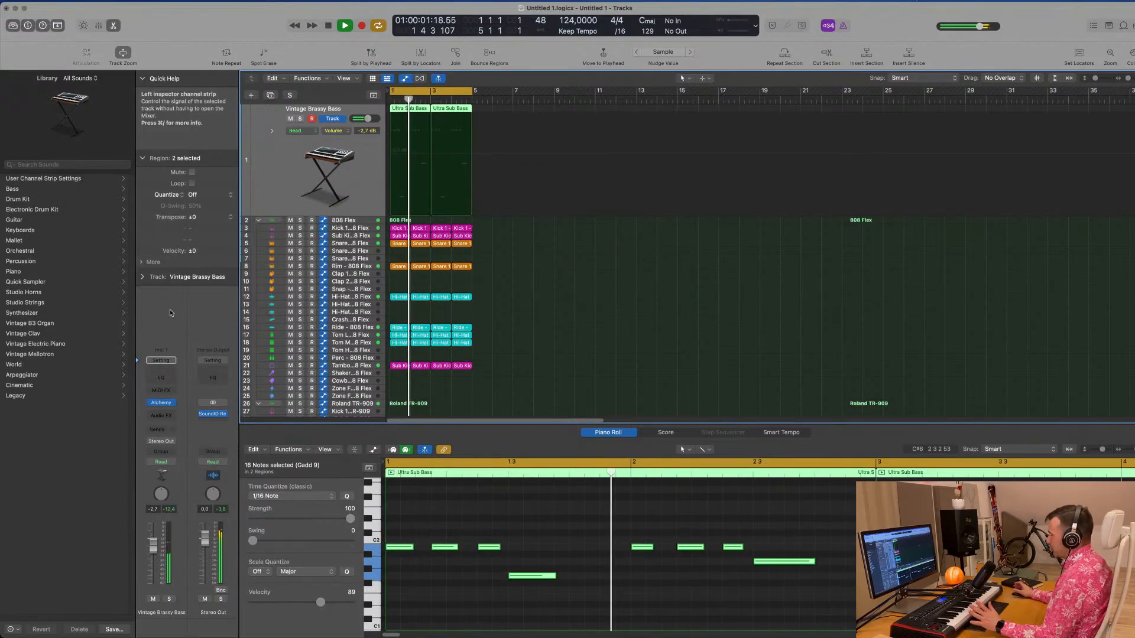
Step: Lower the Latin Day Guiro 04 track's volume to about -16 dB and the Studio percussion track's to about -15.6 dB during playback
scroll(512, 364, "down", 2)
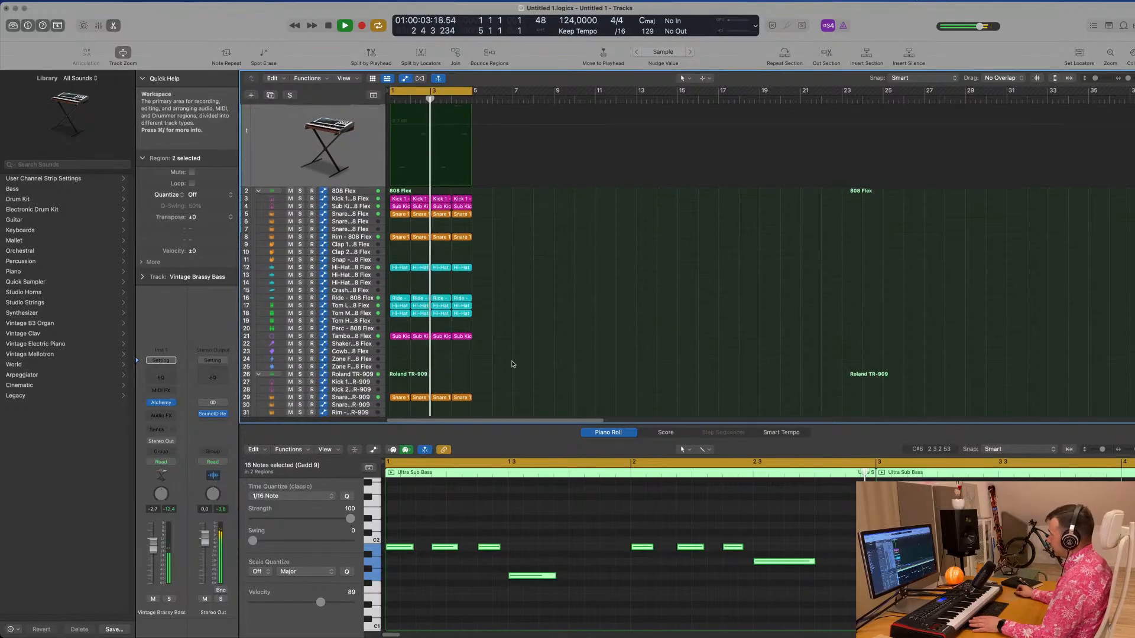
scroll(413, 355, "down", 10)
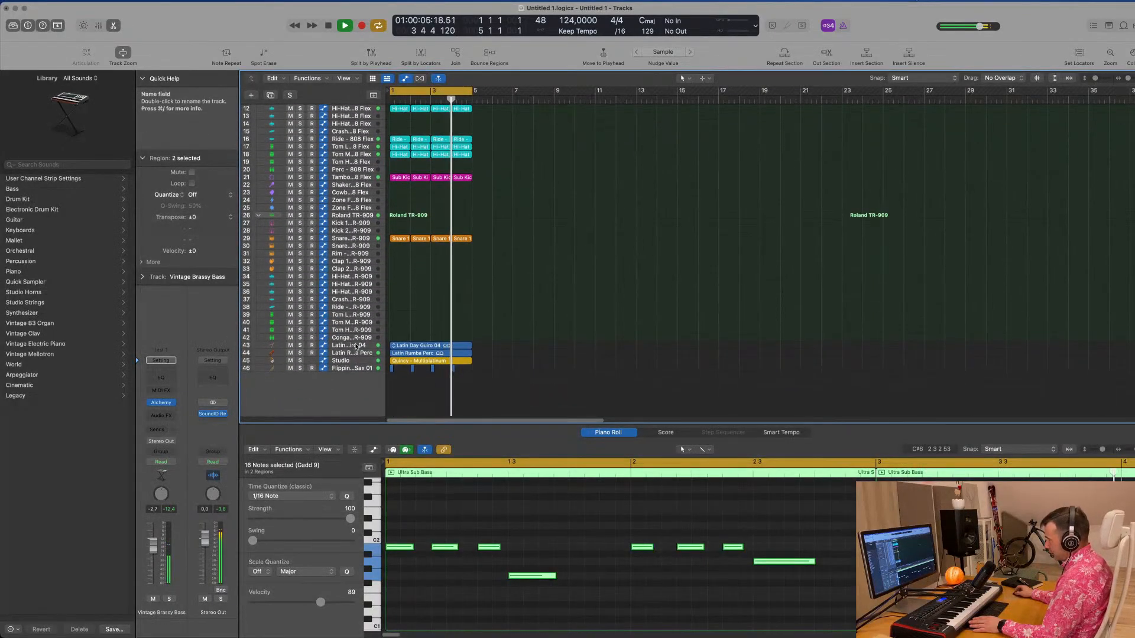
left_click(356, 348)
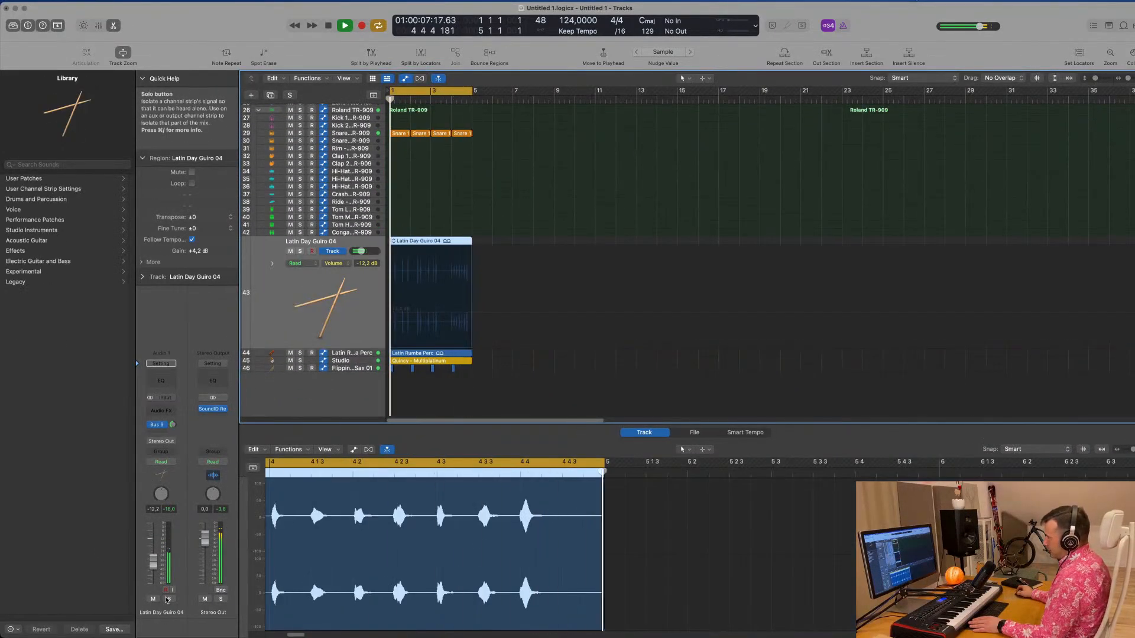
left_click(168, 599)
left_click(167, 599)
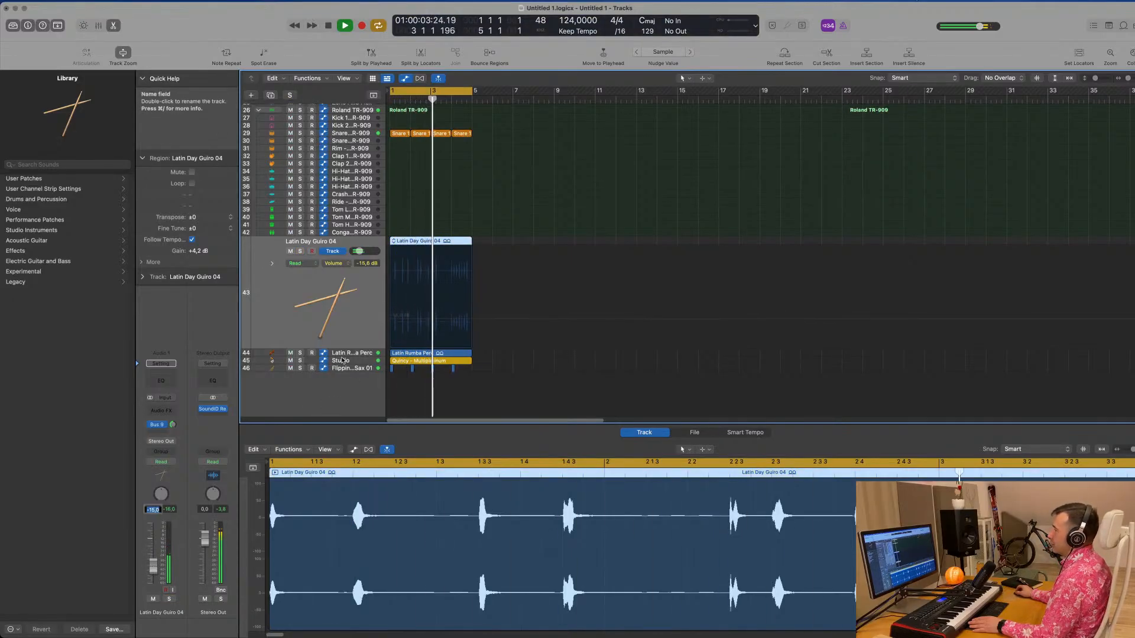
key("Down")
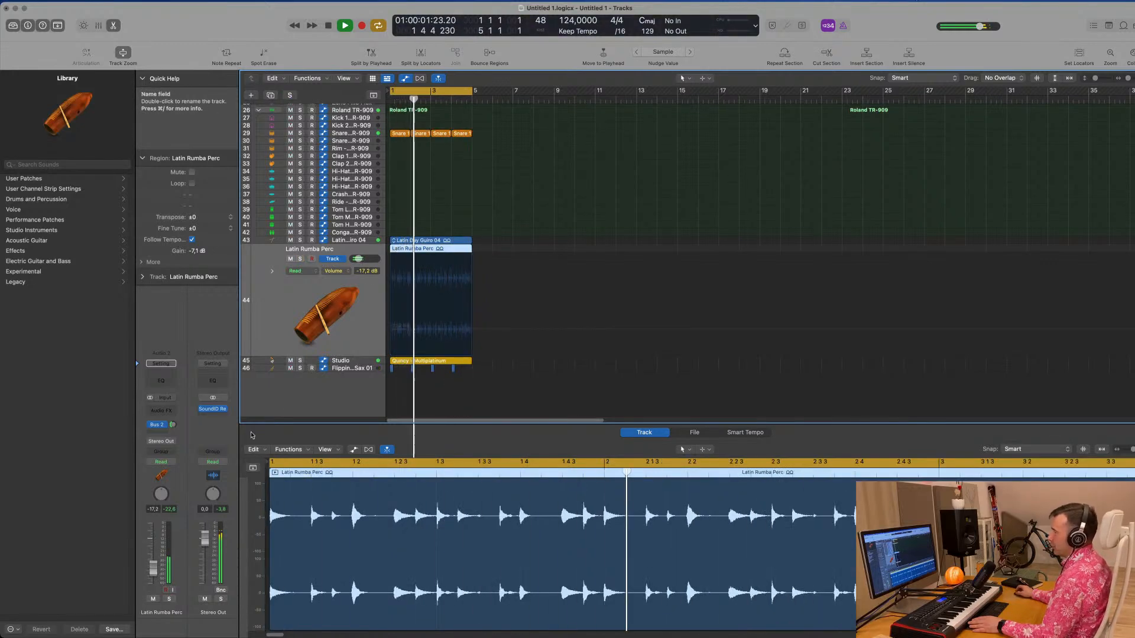
key("Down")
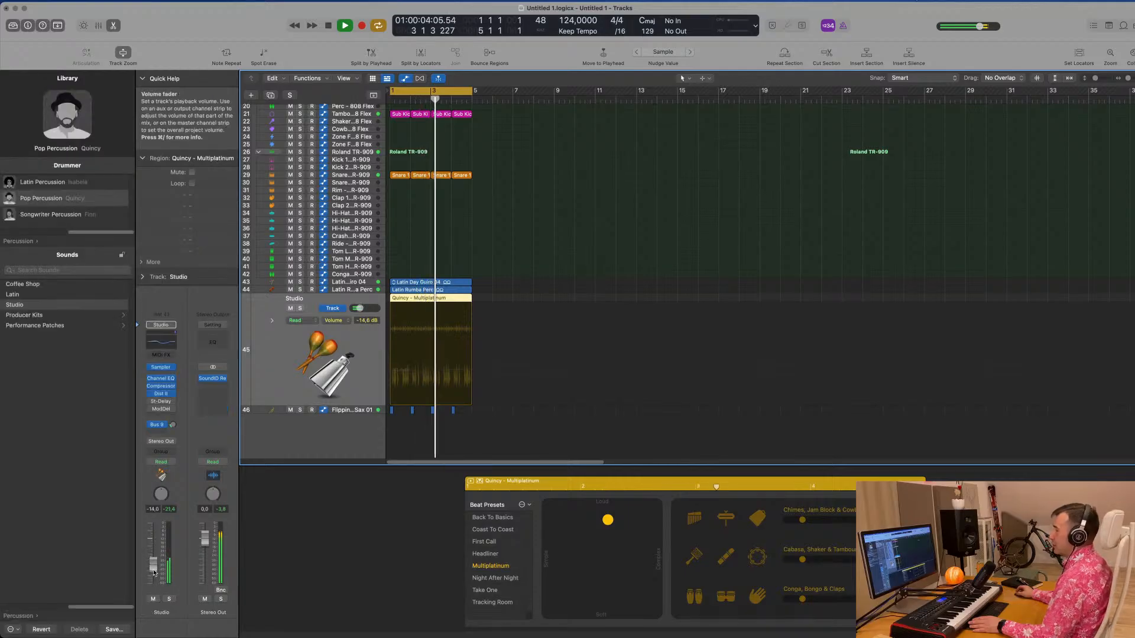
Step: Create a new instrument track with the bass track's settings and load the Orchestral Brass Tuba patch at -2.6 dB
scroll(509, 280, "up", 10)
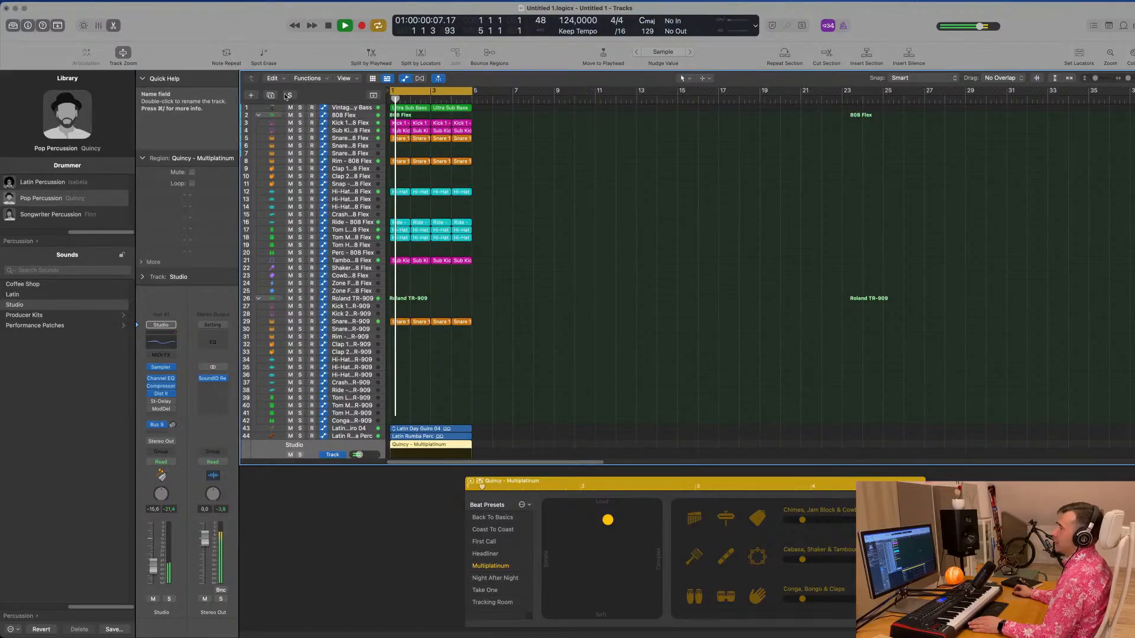
key("alt+super+s")
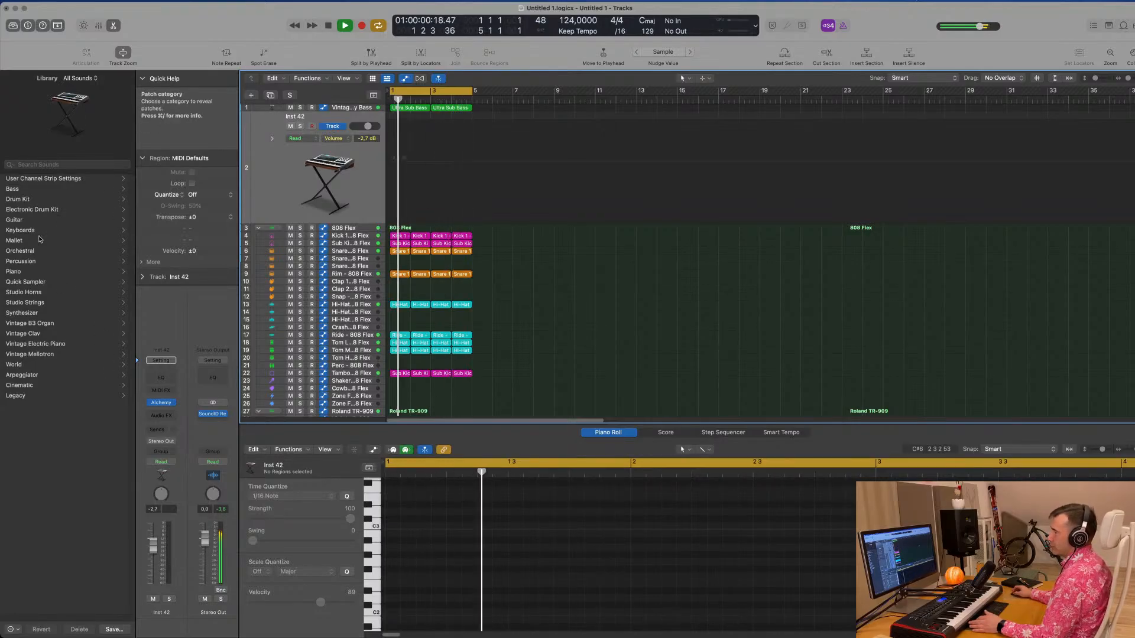
left_click(49, 256)
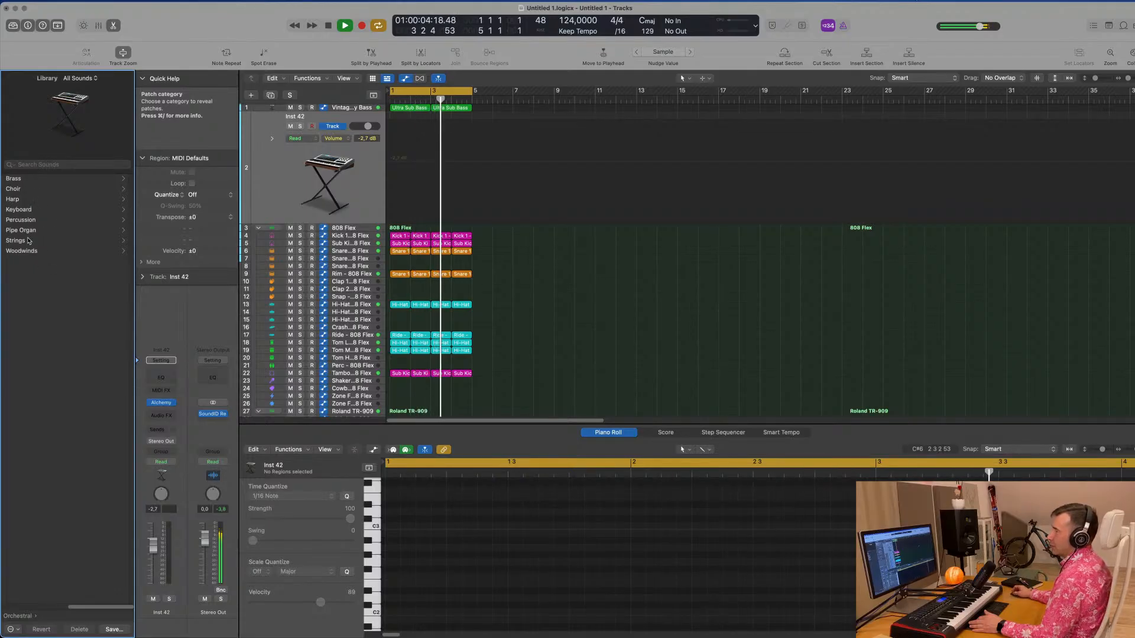
left_click(54, 179)
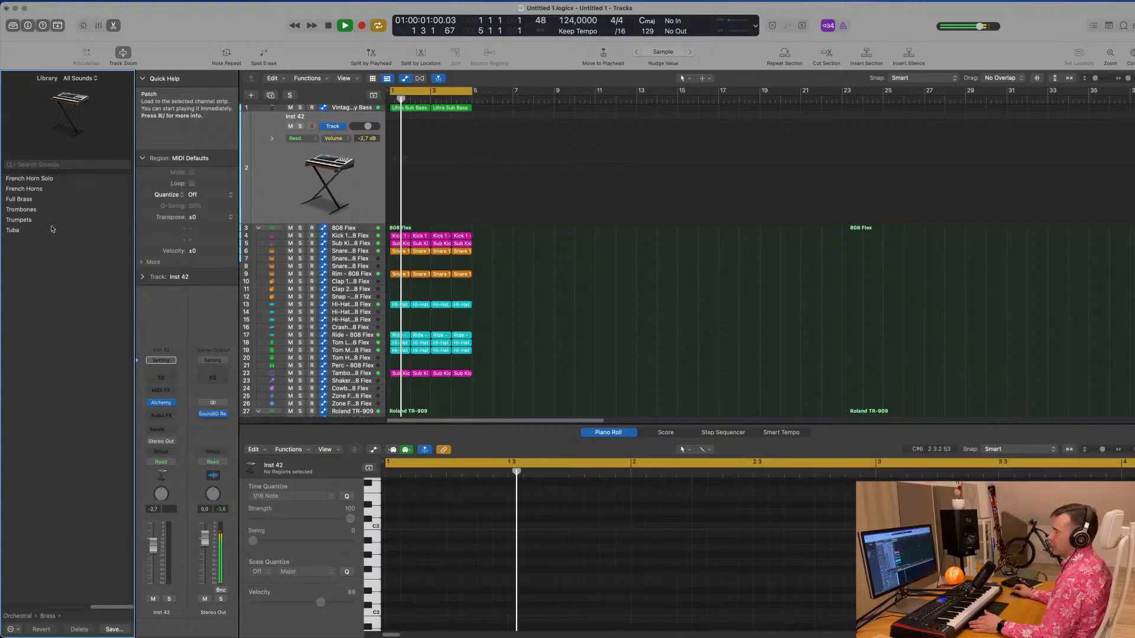
left_click(20, 232)
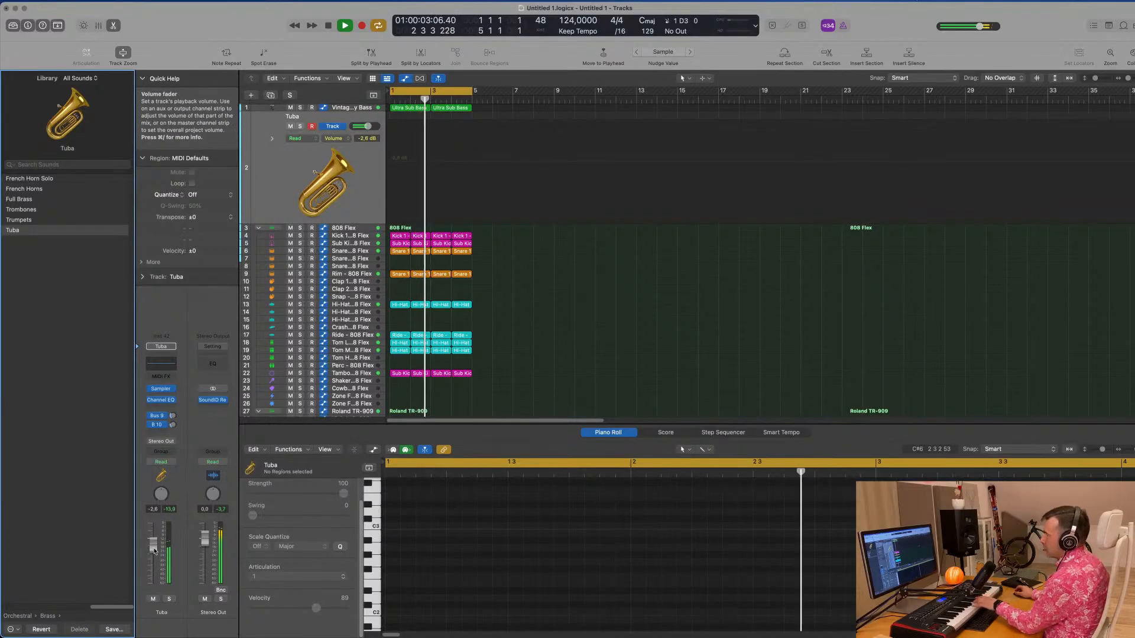
left_click_drag(155, 552, 155, 551)
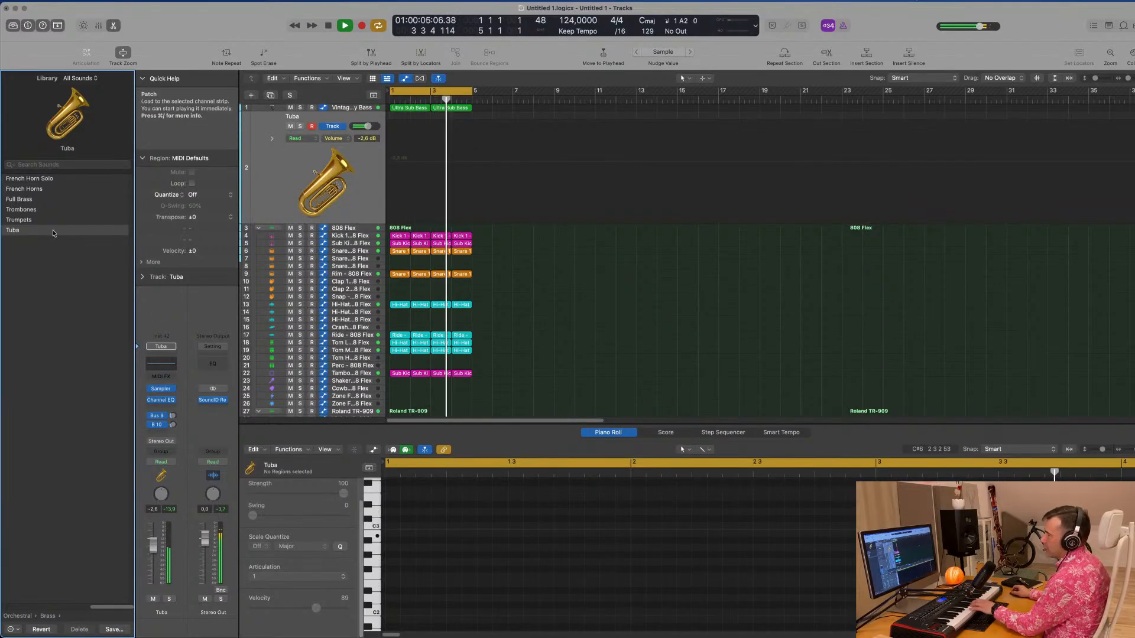
Step: Audition the Trumpets patch on the new brass track and replace it with Trombones
left_click(19, 220)
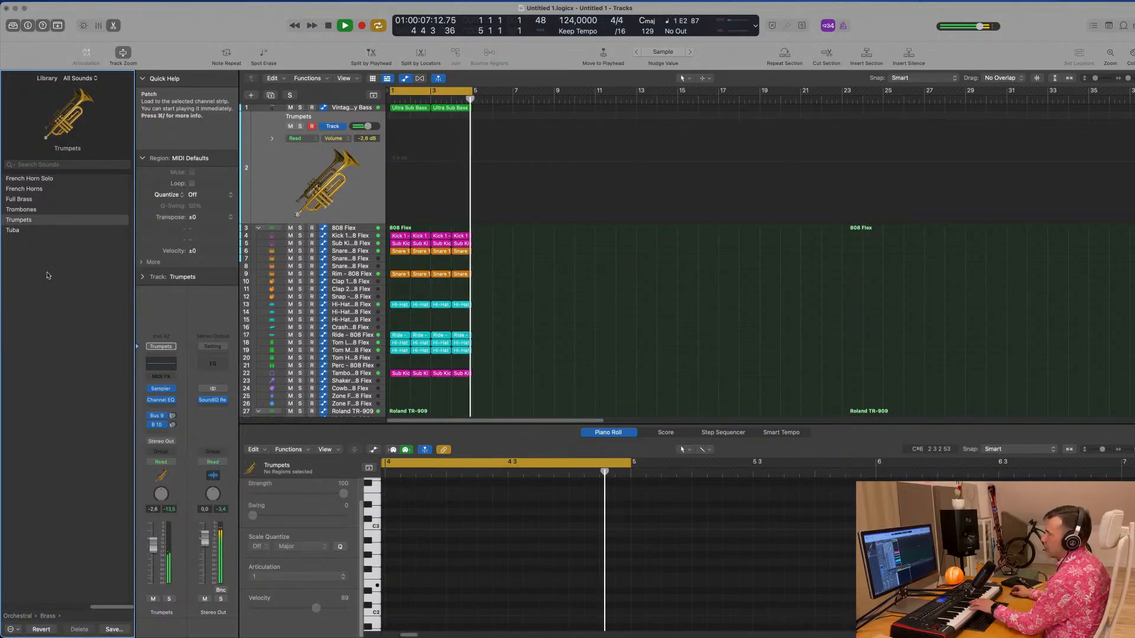
left_click(23, 211)
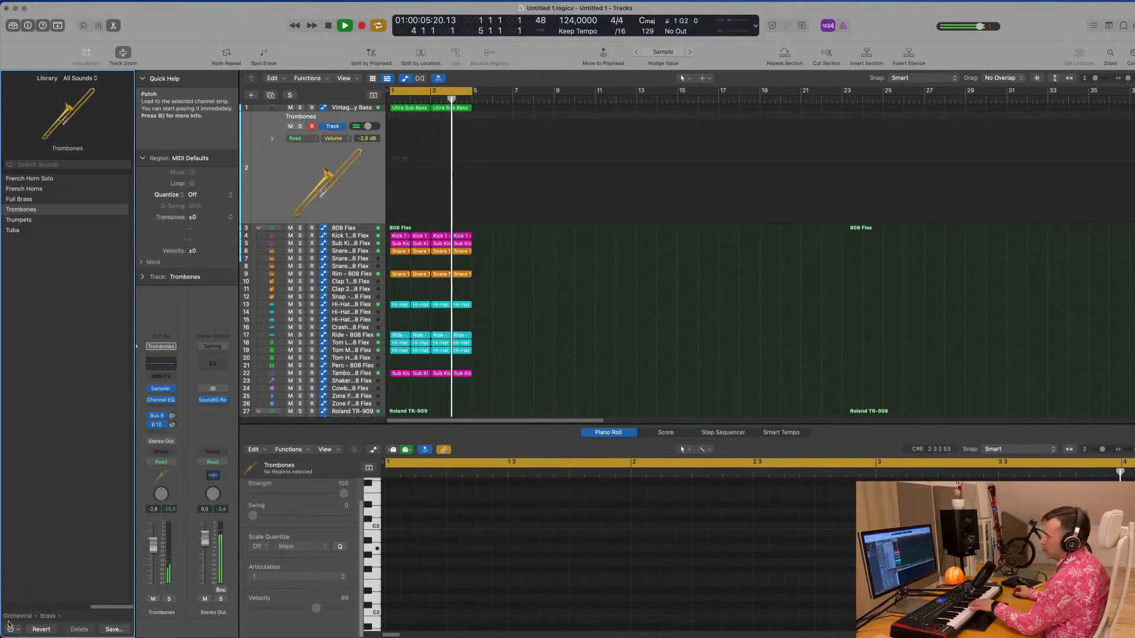
scroll(68, 284, "left", 5)
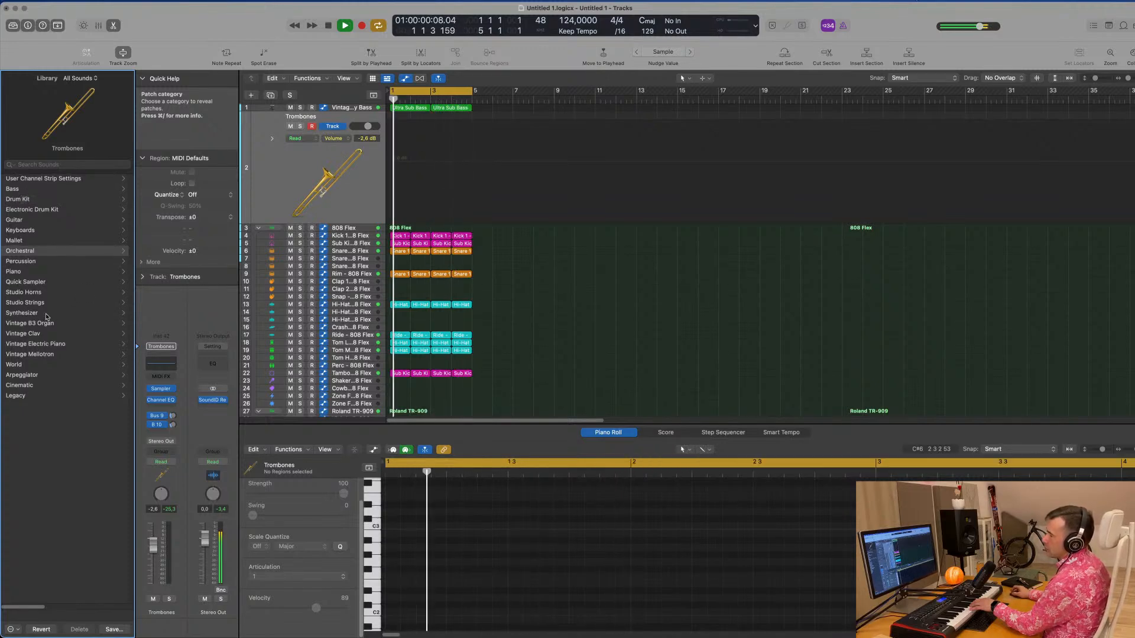
Step: Add another instrument track with the bass track's settings and copy the first Ultra Sub Bass region onto it
left_click(273, 179)
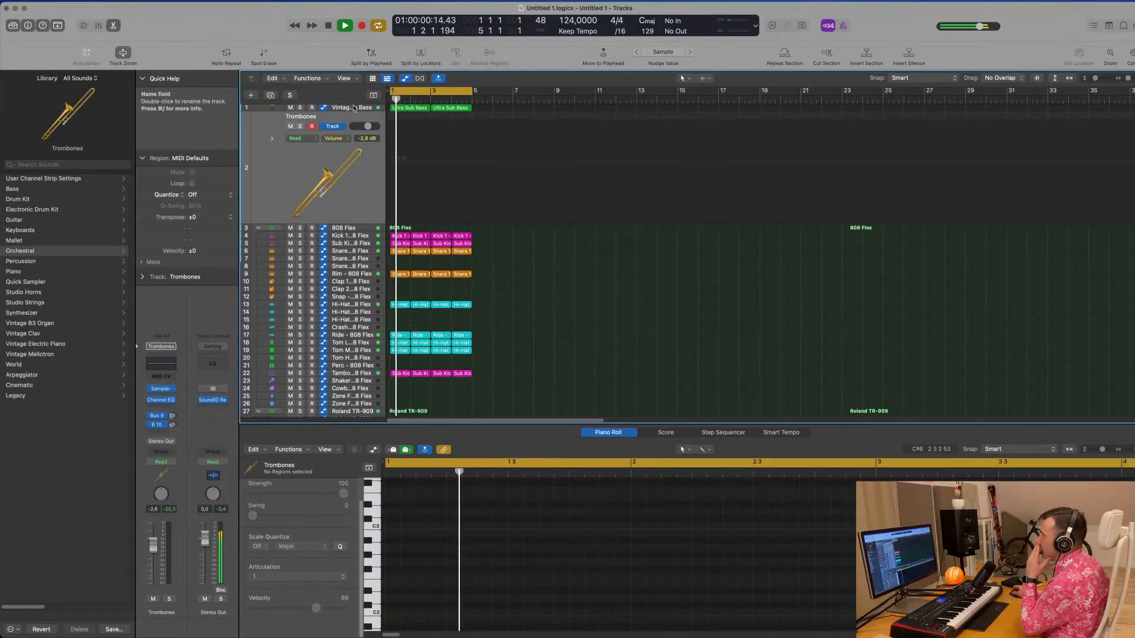
key("alt+super+s")
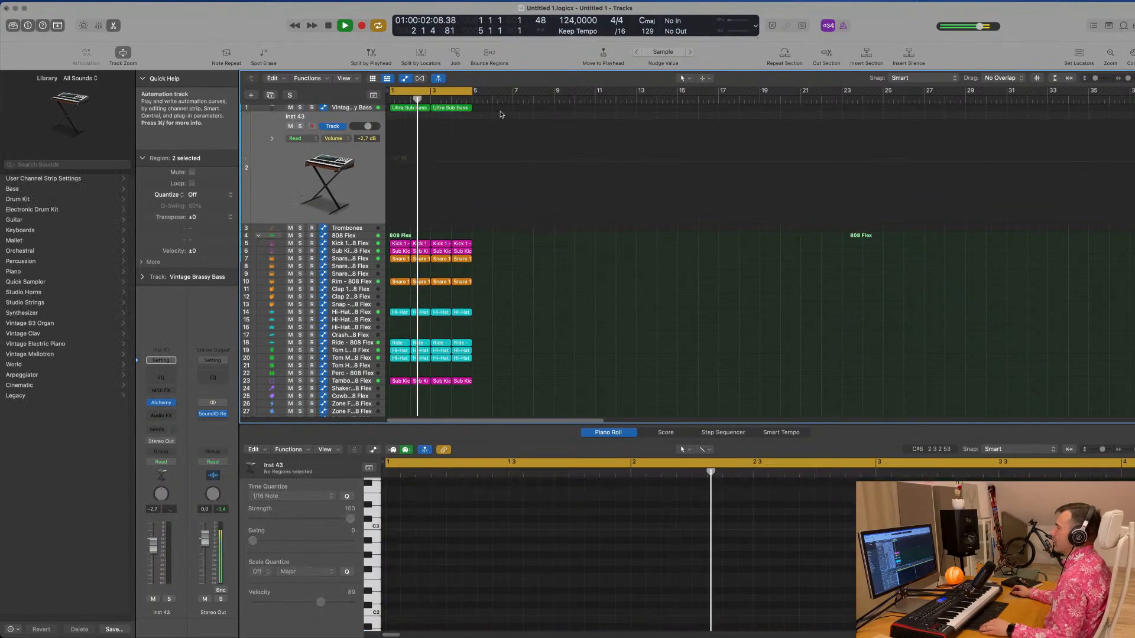
left_click_drag(406, 108, 408, 140)
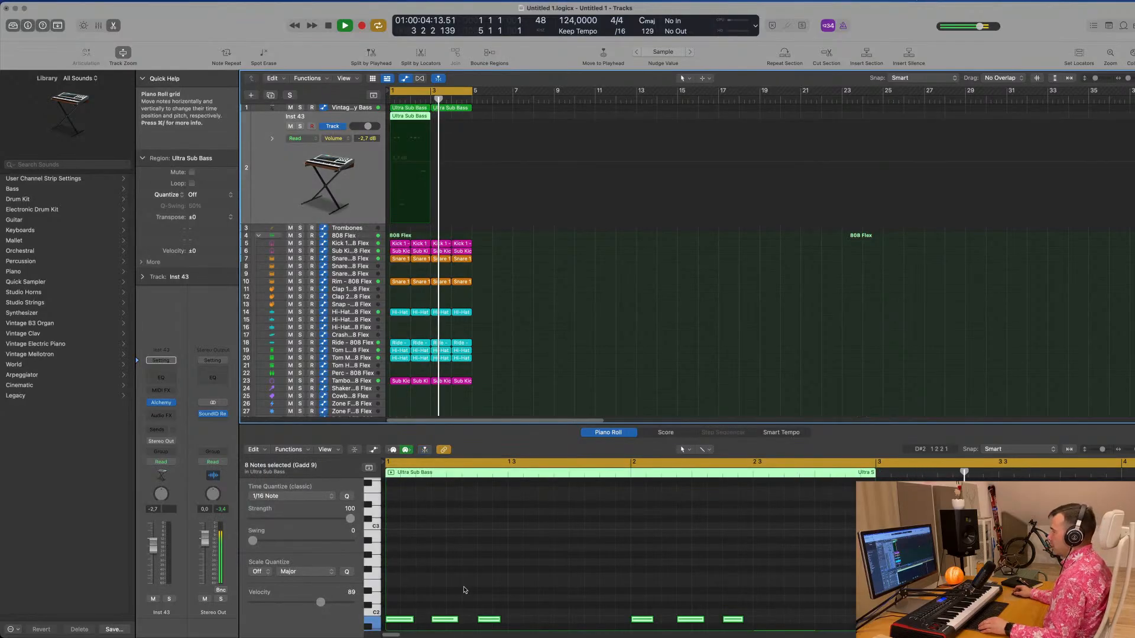
Step: Delete all notes of the copied region except the second note of each bar, and transpose the remaining two up two octaves
scroll(437, 561, "up", 5)
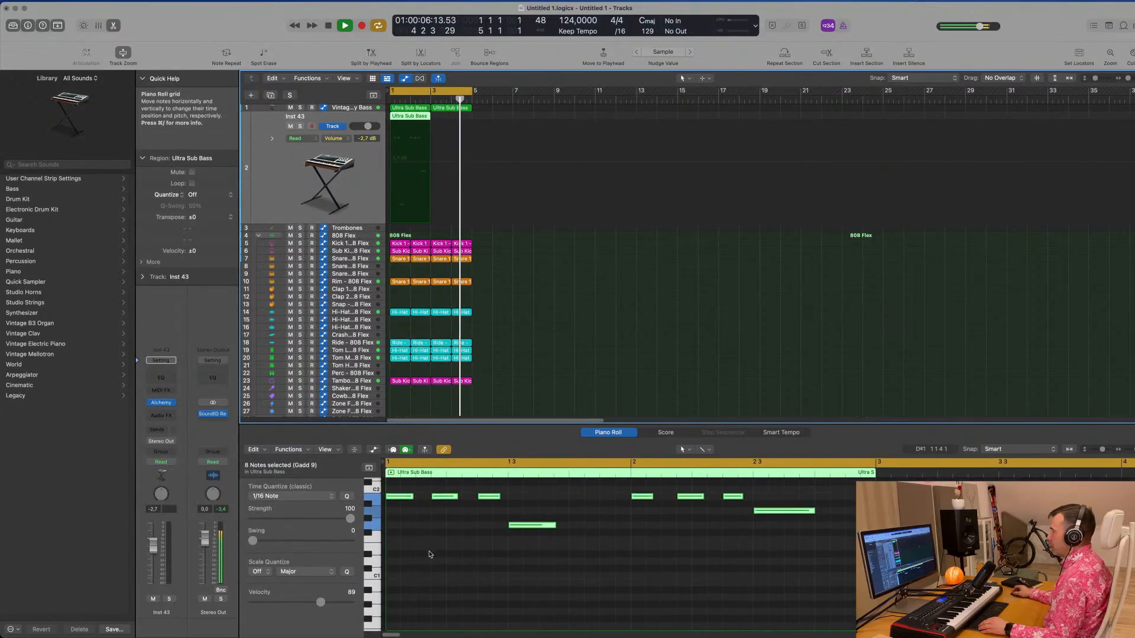
scroll(431, 555, "up", 2)
left_click(399, 519)
key("Delete")
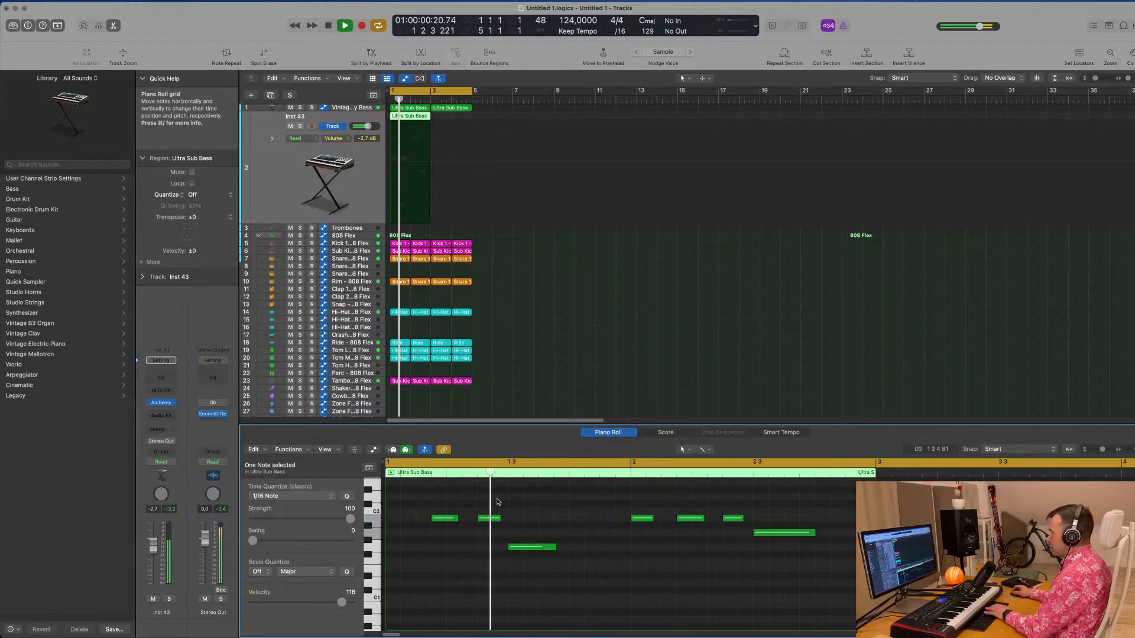
left_click_drag(481, 504, 530, 559)
key("Delete")
left_click_drag(627, 503, 653, 524)
key("Delete")
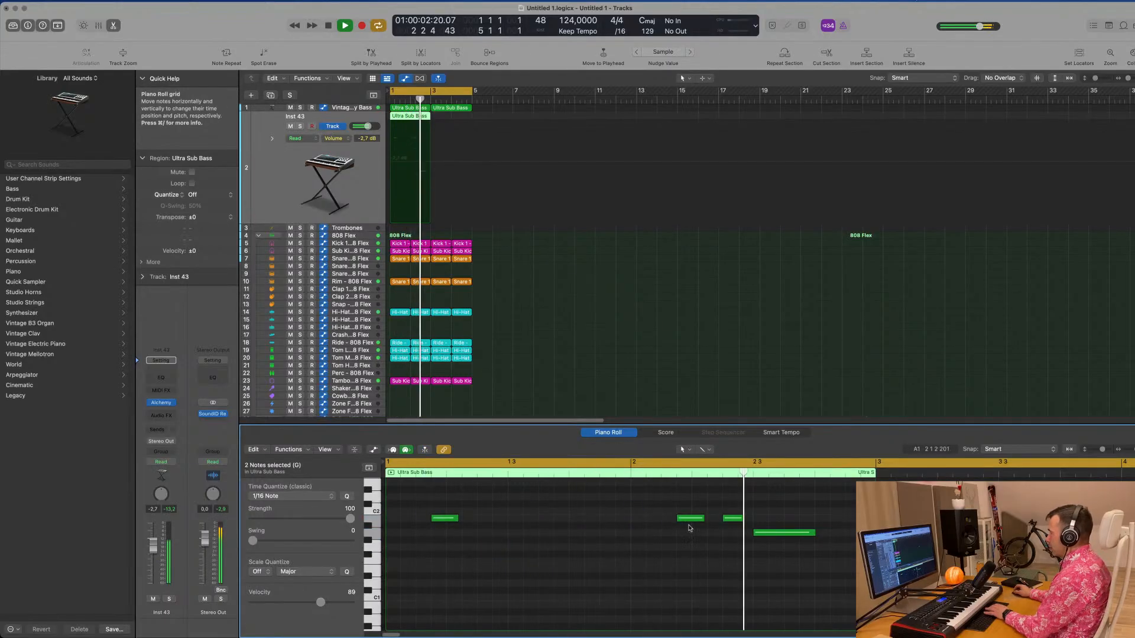
left_click_drag(717, 506, 817, 539)
key("Delete")
key("space")
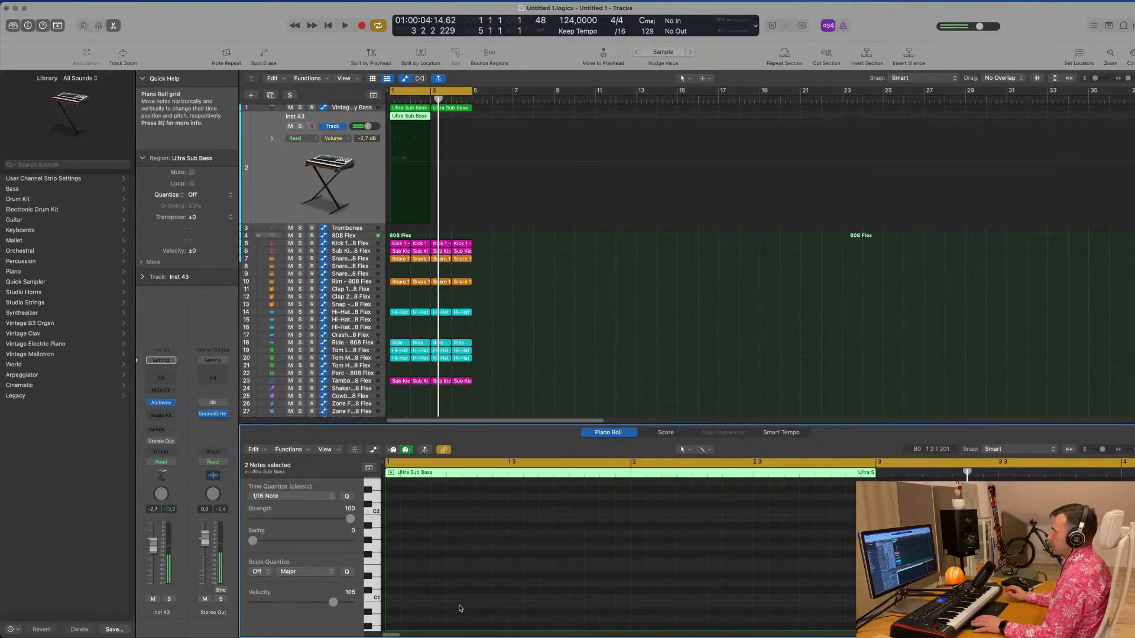
Step: Restart the loop and open the new track's Alchemy window, placing it clear of the regions
key("space")
left_click(283, 204)
key("space")
key("space")
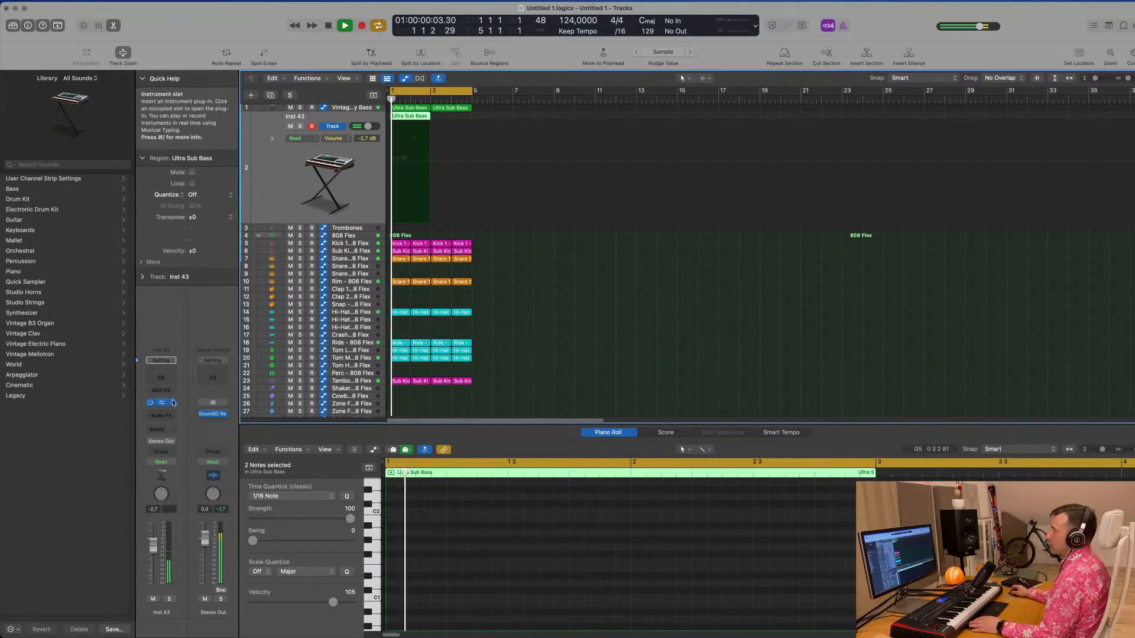
left_click(171, 402)
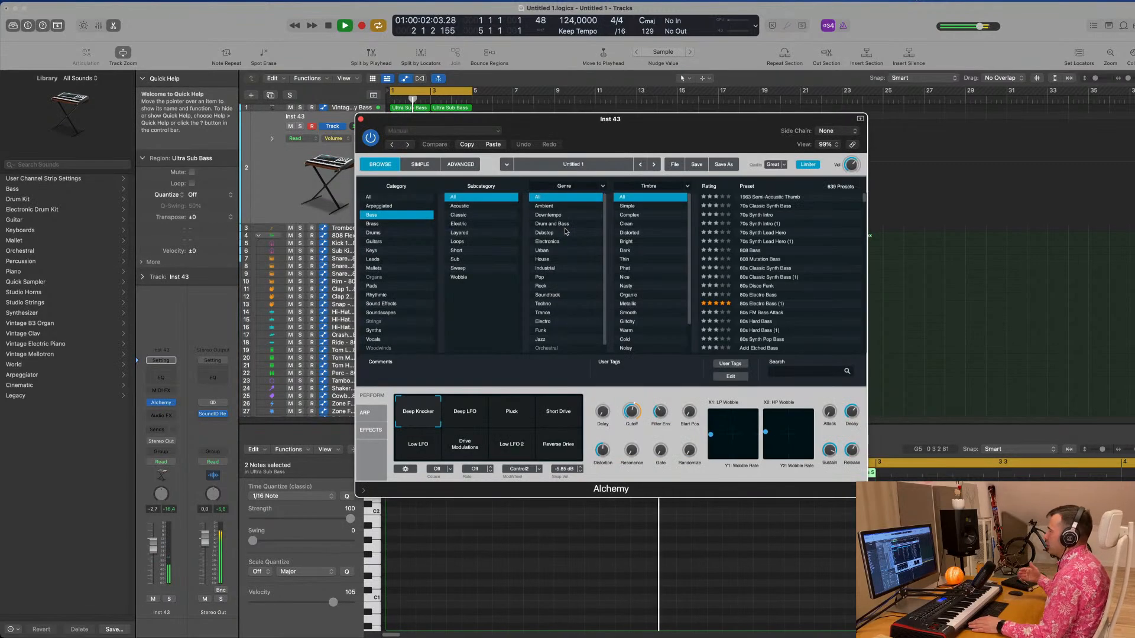
left_click_drag(621, 141, 850, 148)
Step: Stop playback and repeat the thinned Ultra Sub Bass region once to fill bars 3 and 4
key("space")
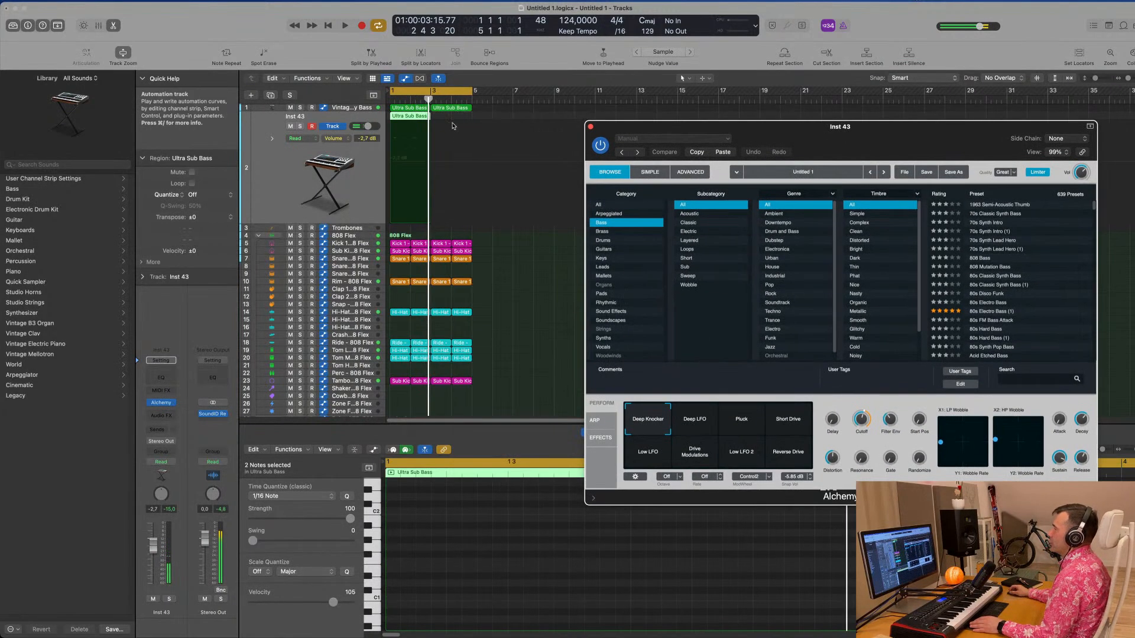
left_click_drag(453, 120, 421, 122)
key("super+r")
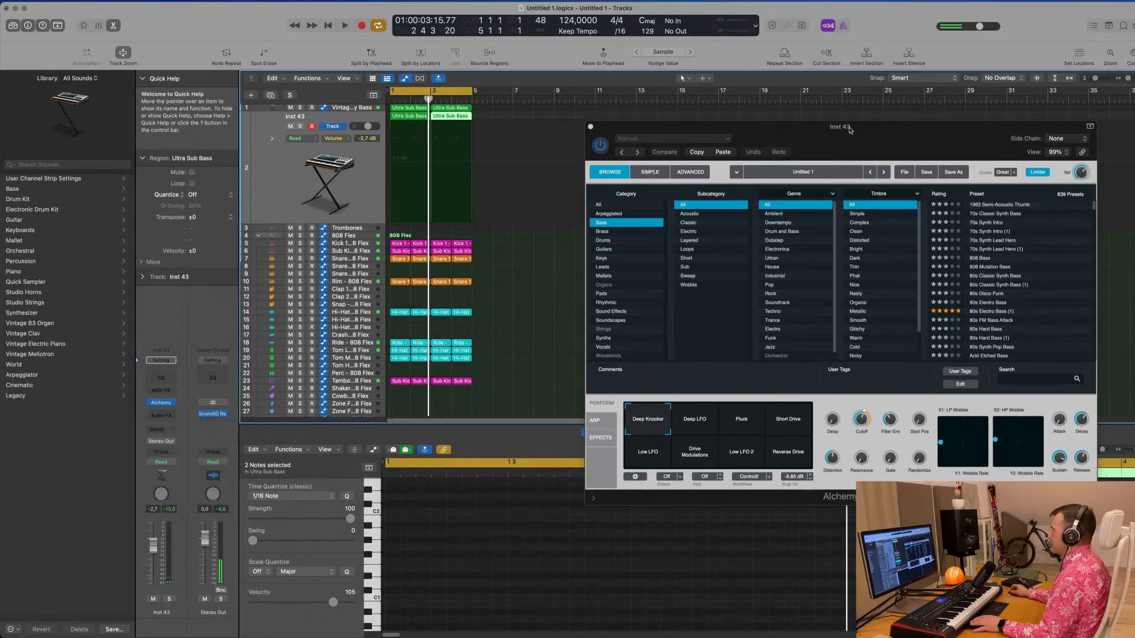
Step: Load Alchemy's 80s Fantasy preset from the Brass category on the new track while the loop plays
left_click_drag(849, 130, 629, 142)
key("space")
left_click(383, 243)
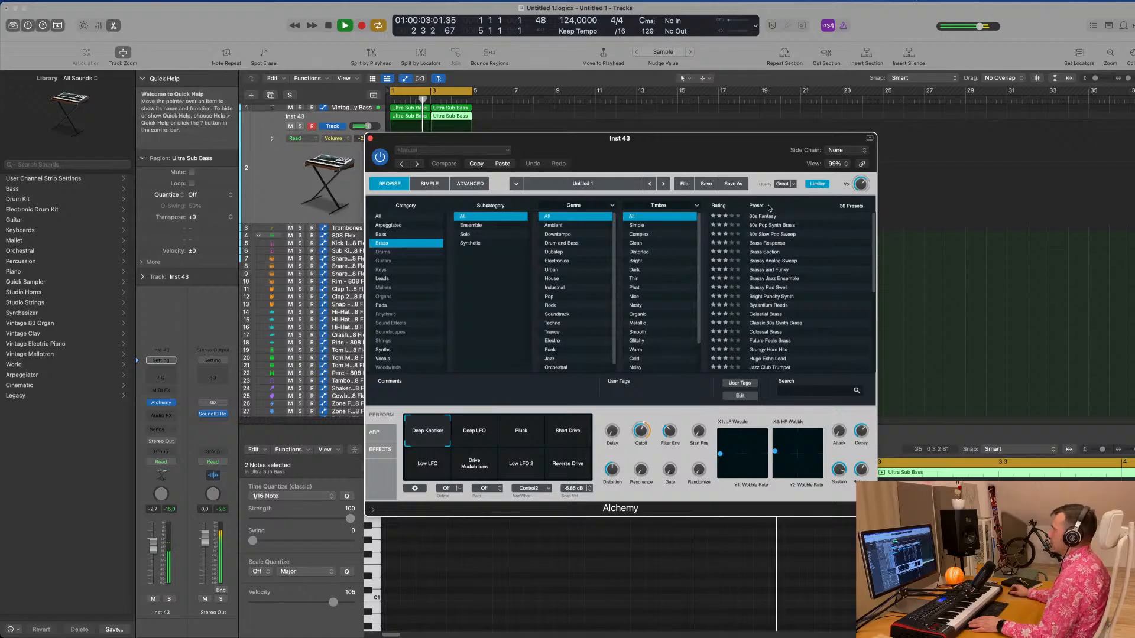
left_click_drag(711, 146, 847, 143)
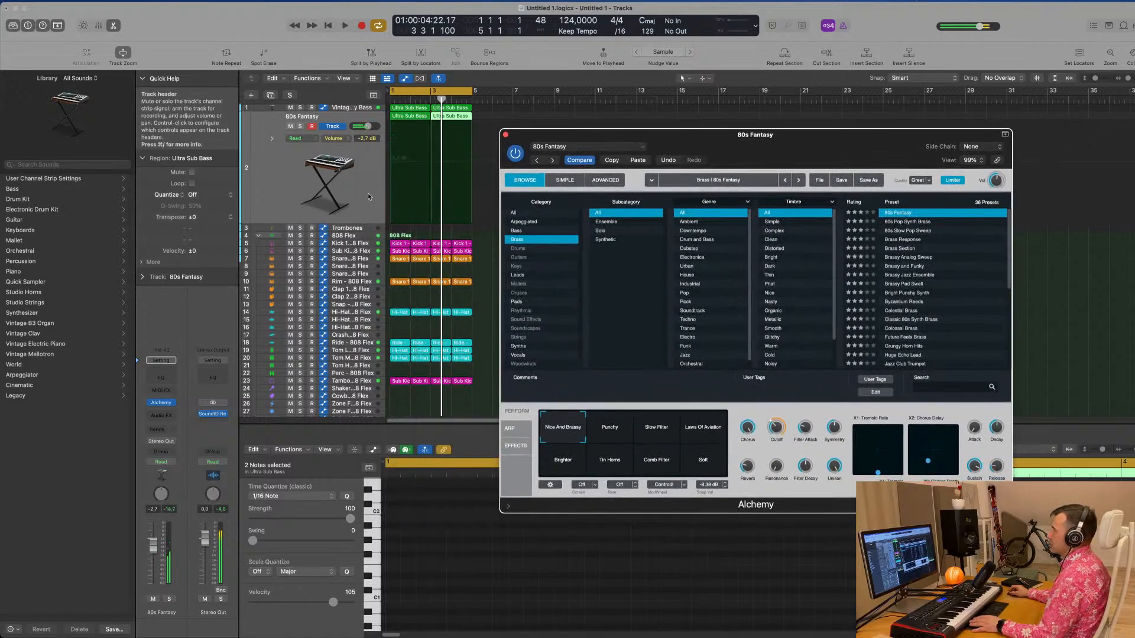
Step: Set the 80s Fantasy track's volume to -5.2 dB and select Alchemy's Laws Of Aviation snapshot after trying the Cutoff
left_click(290, 203)
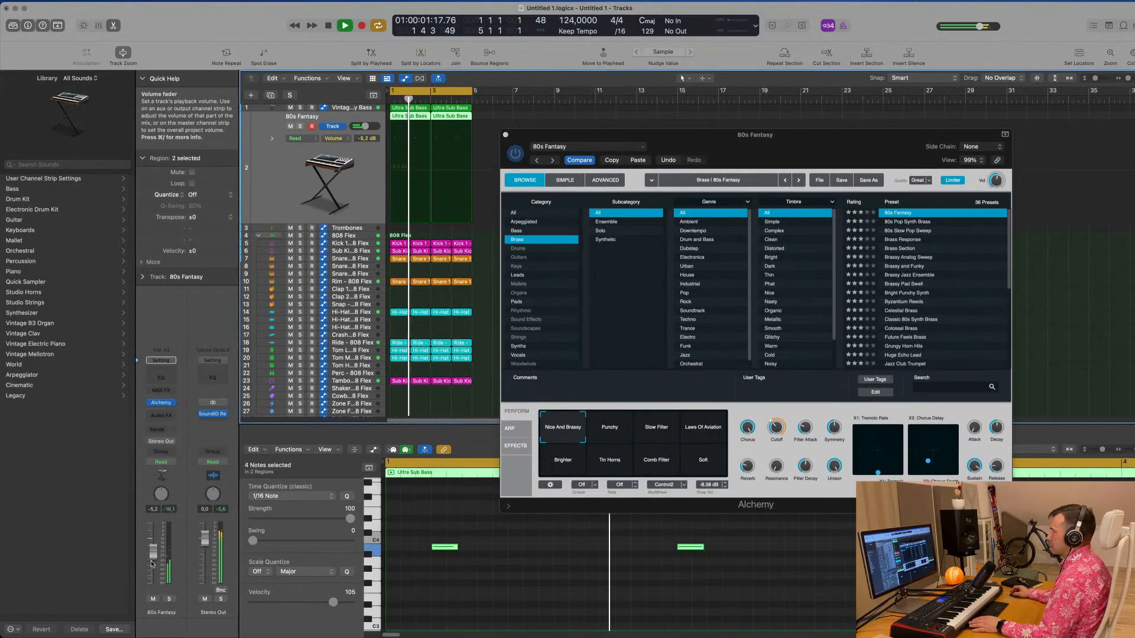
left_click(777, 429)
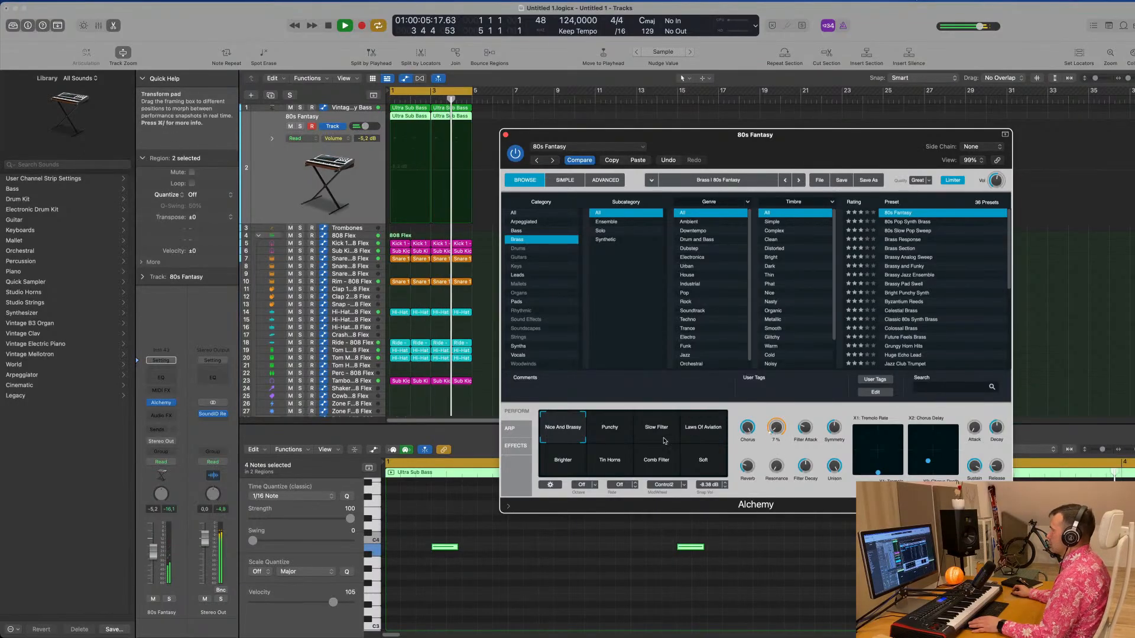
left_click(703, 427)
mouse_move(781, 143)
left_mouse_down()
mouse_move(797, 135)
mouse_move(769, 142)
left_mouse_up()
Step: Transpose all notes in both 80s Fantasy regions down one octave
left_click(460, 201)
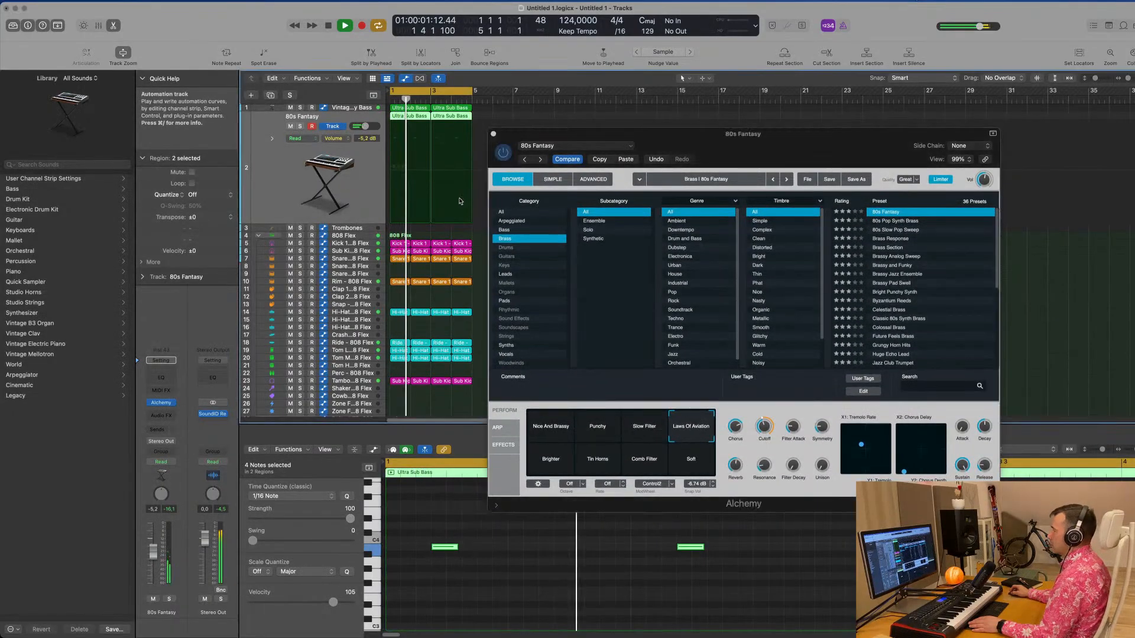
left_click(513, 587)
key("super+a")
key("shift+alt+Down")
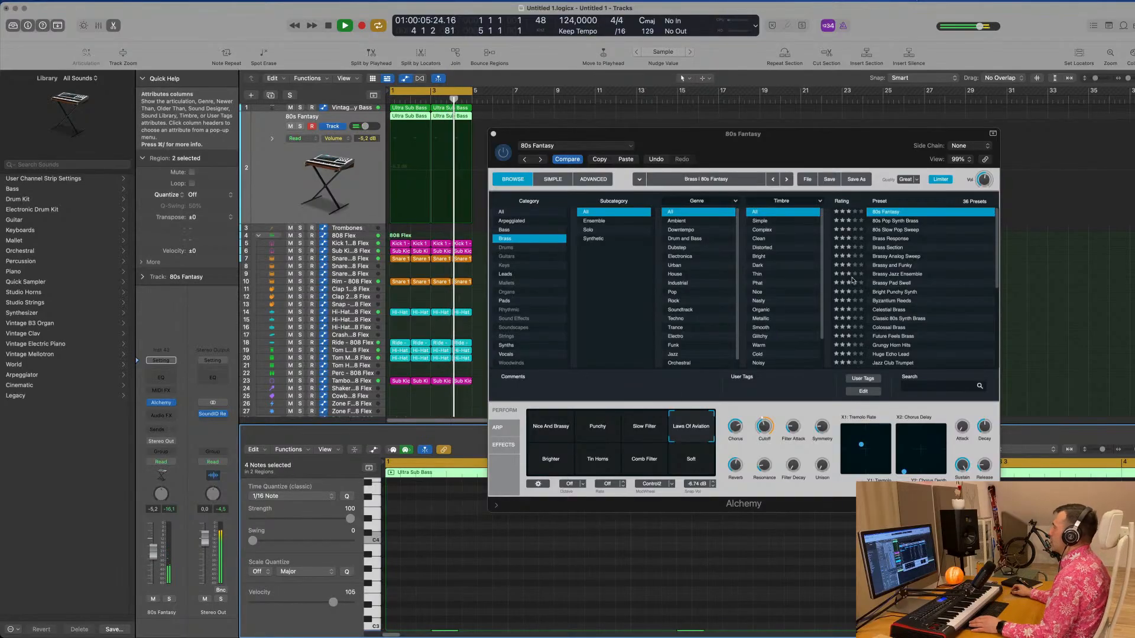
Step: Audition Alchemy's Brass Response preset with the Soft Brass snapshot, raising the track volume to -1.1 dB
left_click(891, 239)
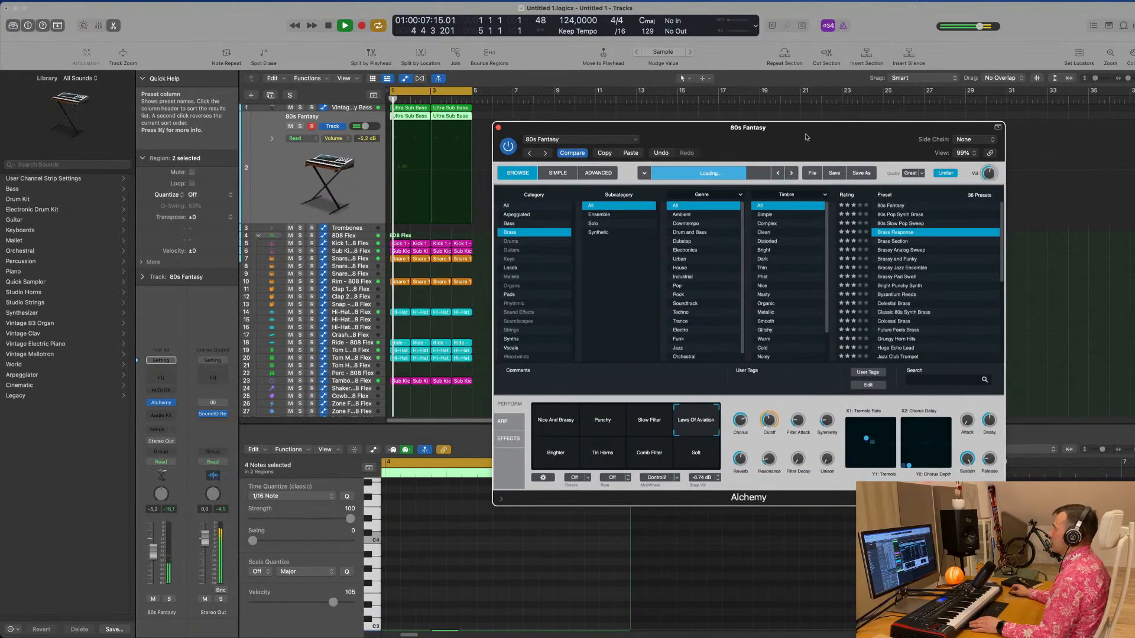
left_click_drag(802, 143, 828, 105)
left_click_drag(153, 544, 153, 540)
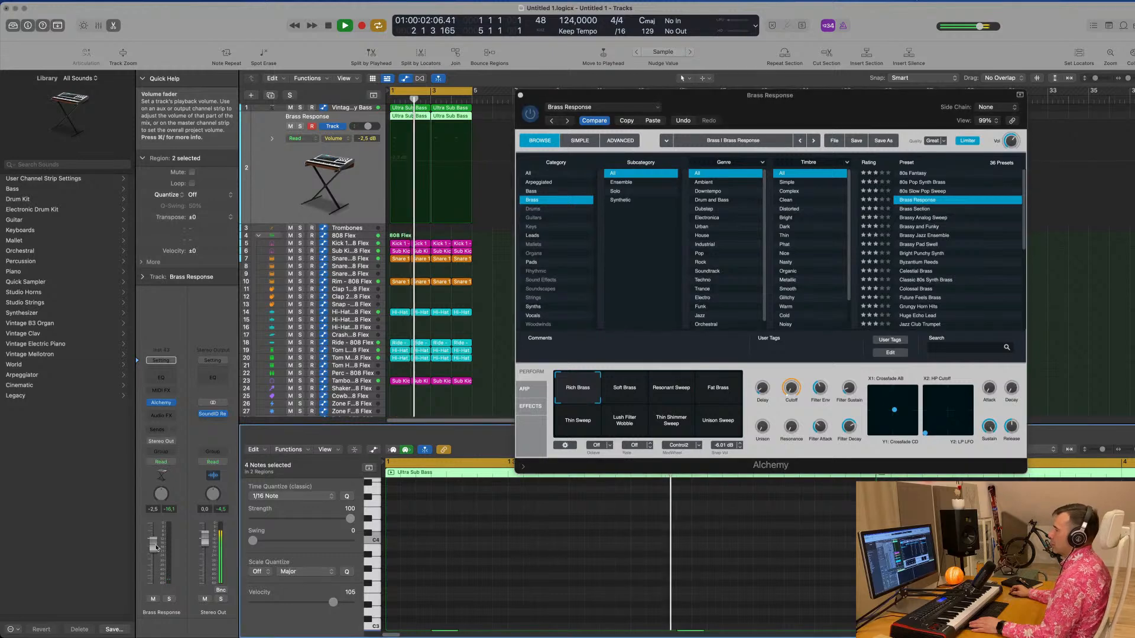
left_click(615, 390)
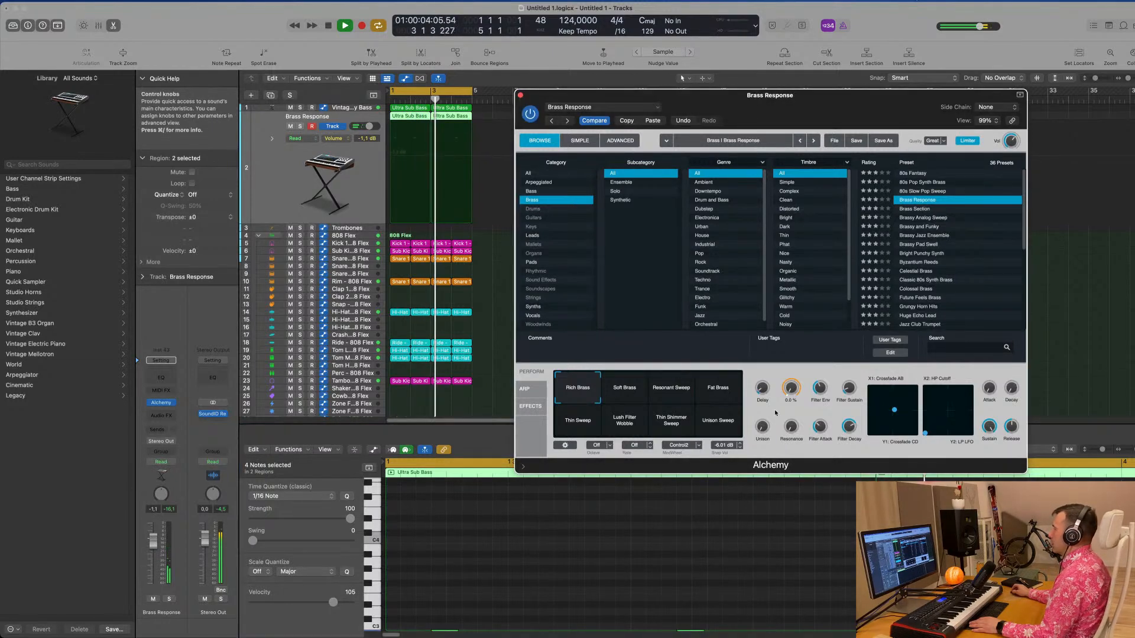
left_click(615, 390)
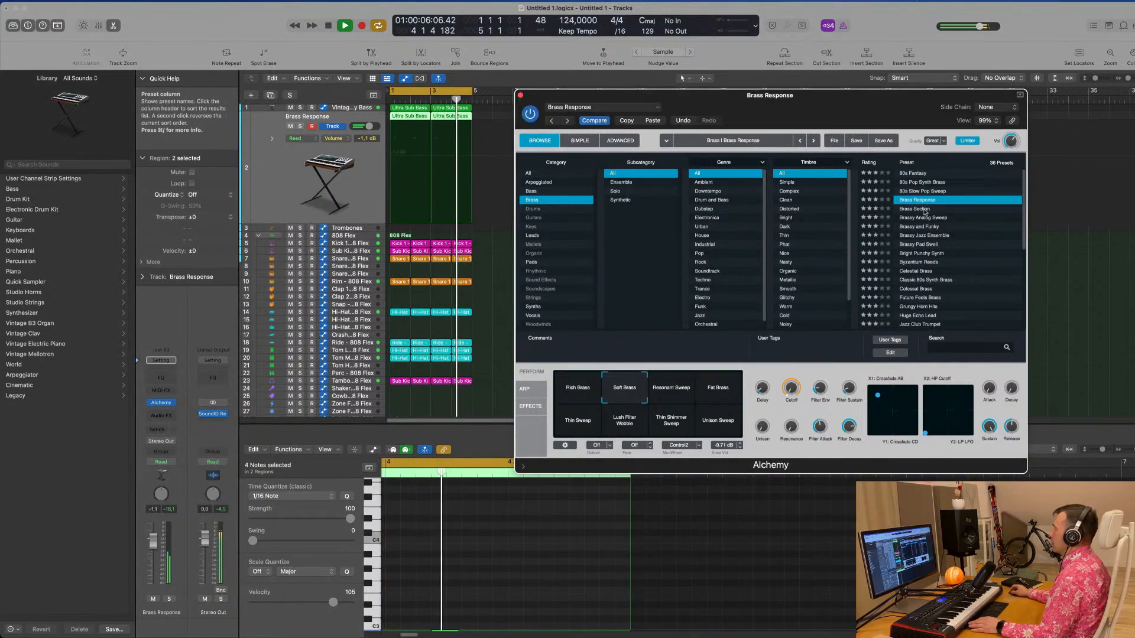
Step: Load Alchemy's Brass Section preset and try a lower Cutoff on its Deep Brass snapshot
key("Down")
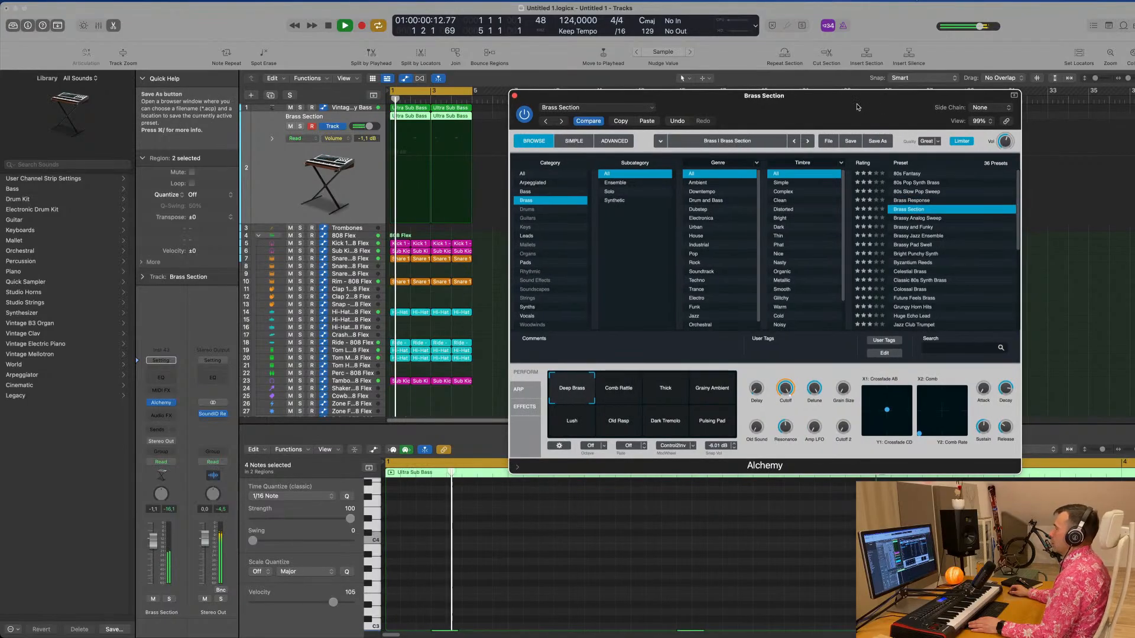
left_click_drag(869, 107, 880, 110)
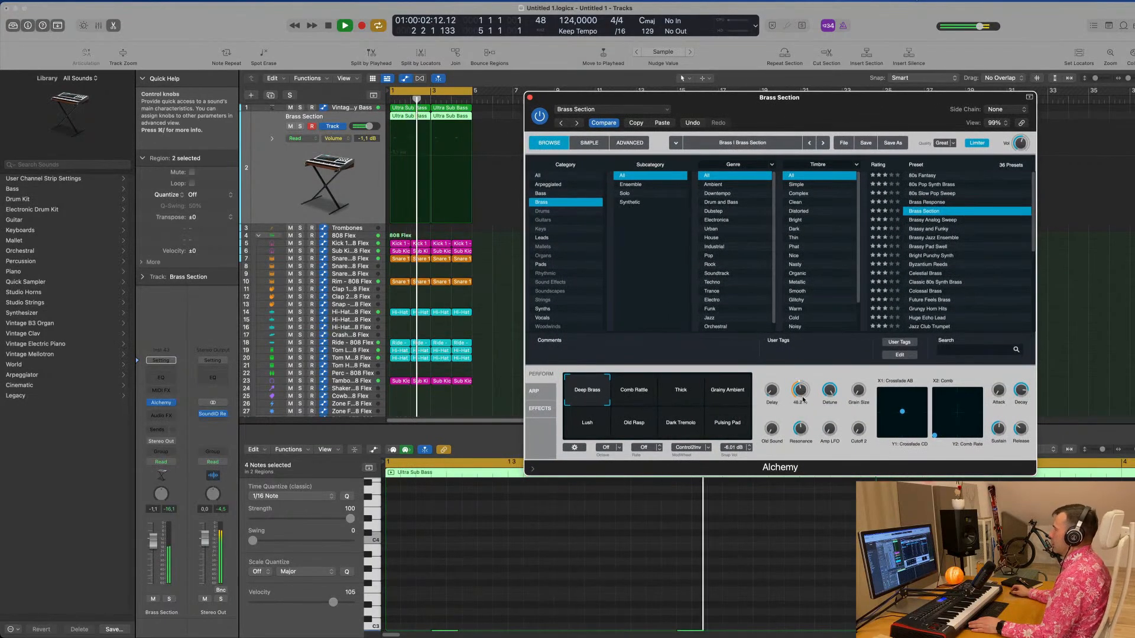
left_click_drag(800, 390, 799, 411)
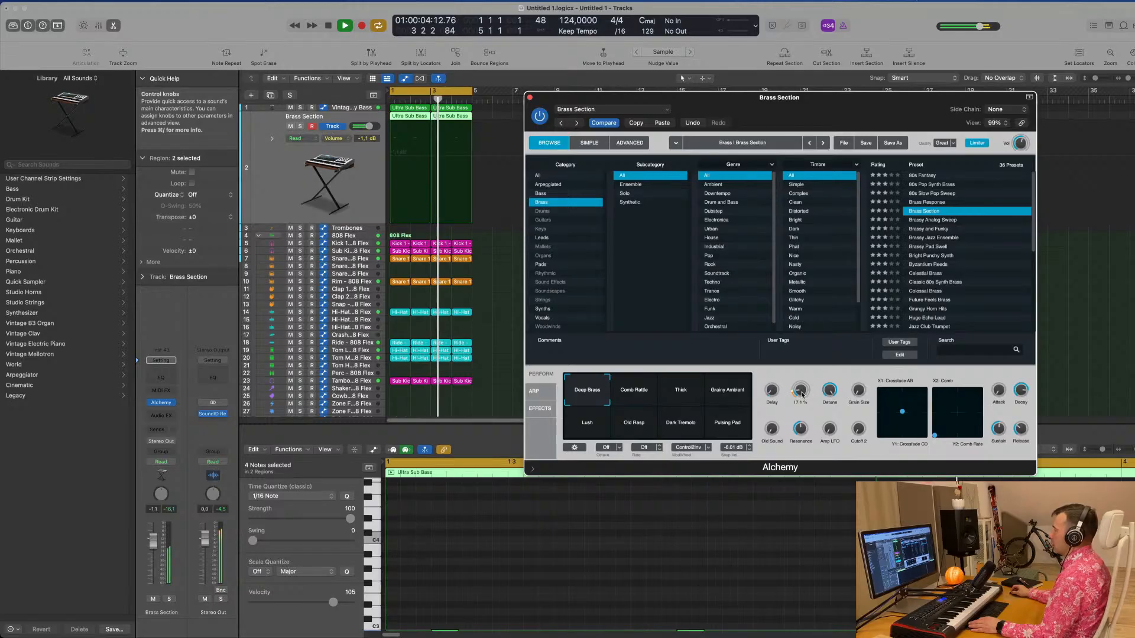
Step: Audition the Grainy Ambient, Thick, Comb Rattle and Old Rasp snapshots of Brass Section and settle on Lush
left_click(727, 390)
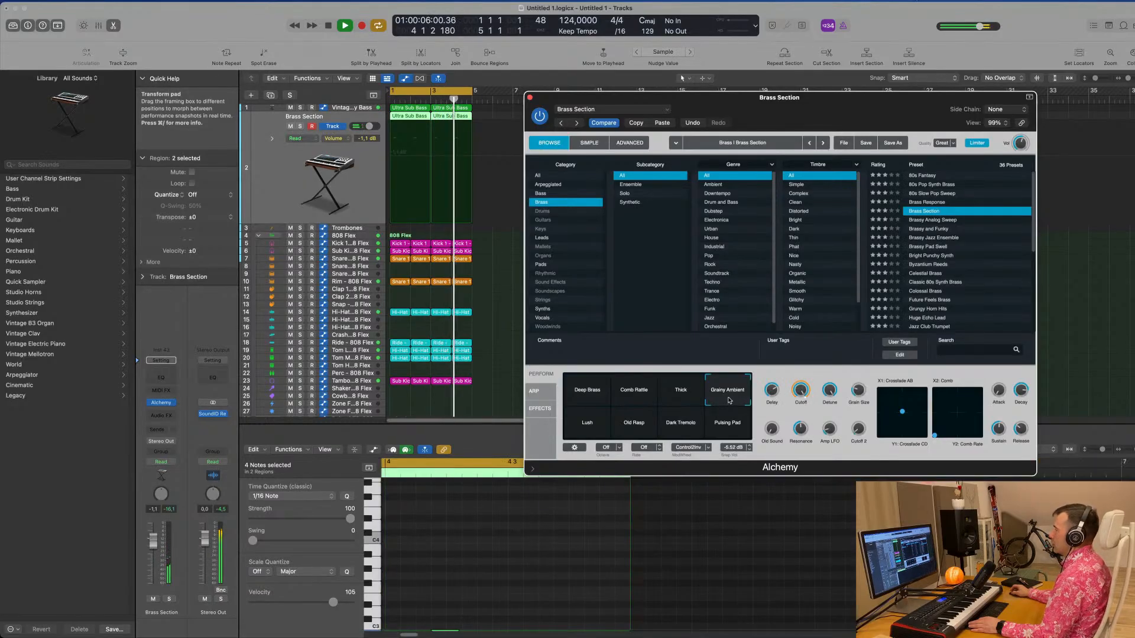
left_click(683, 395)
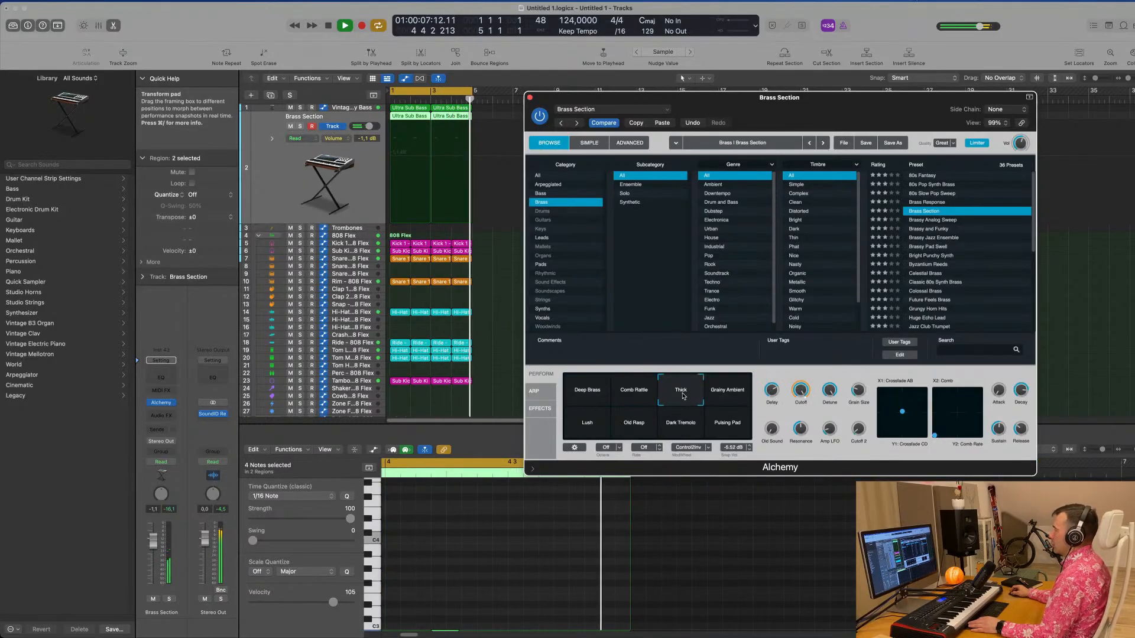
left_click(632, 397)
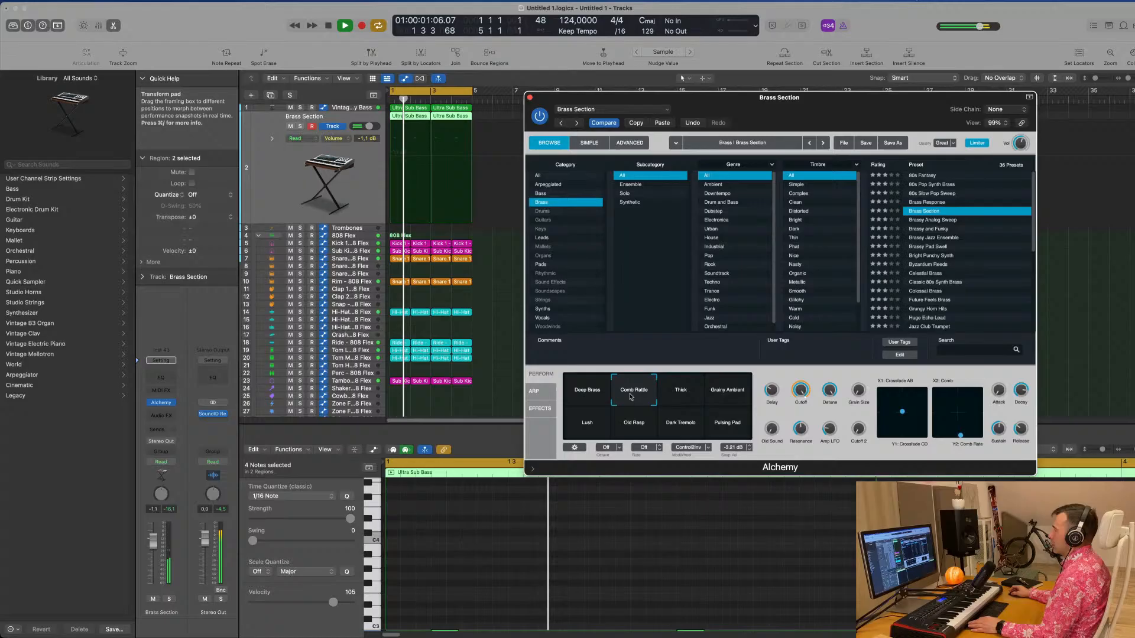
left_click(725, 397)
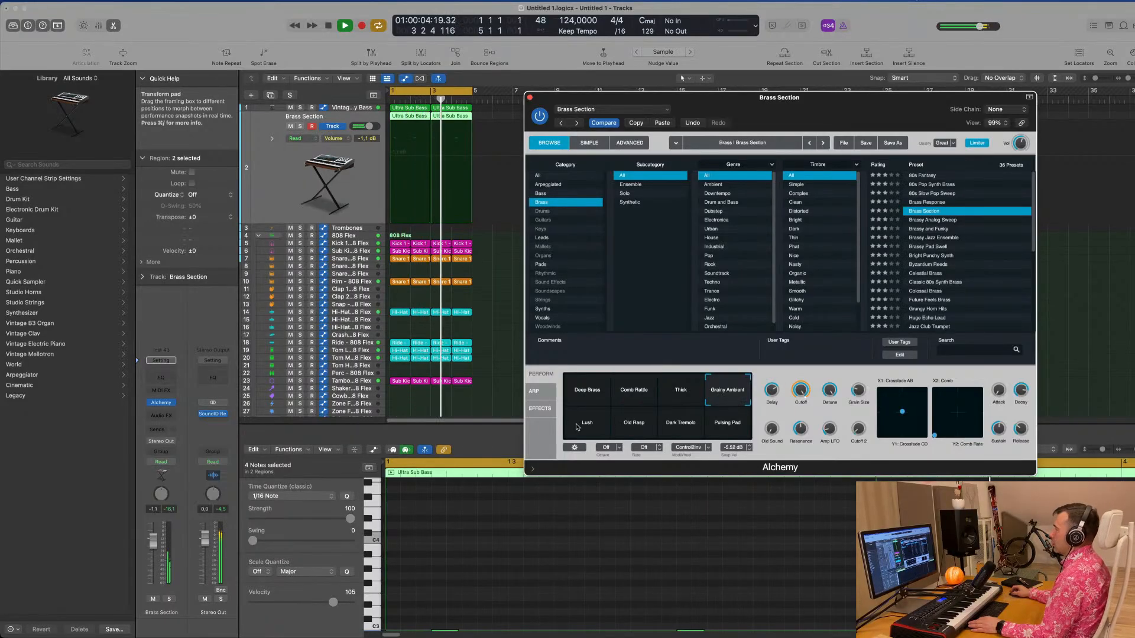
left_click(579, 429)
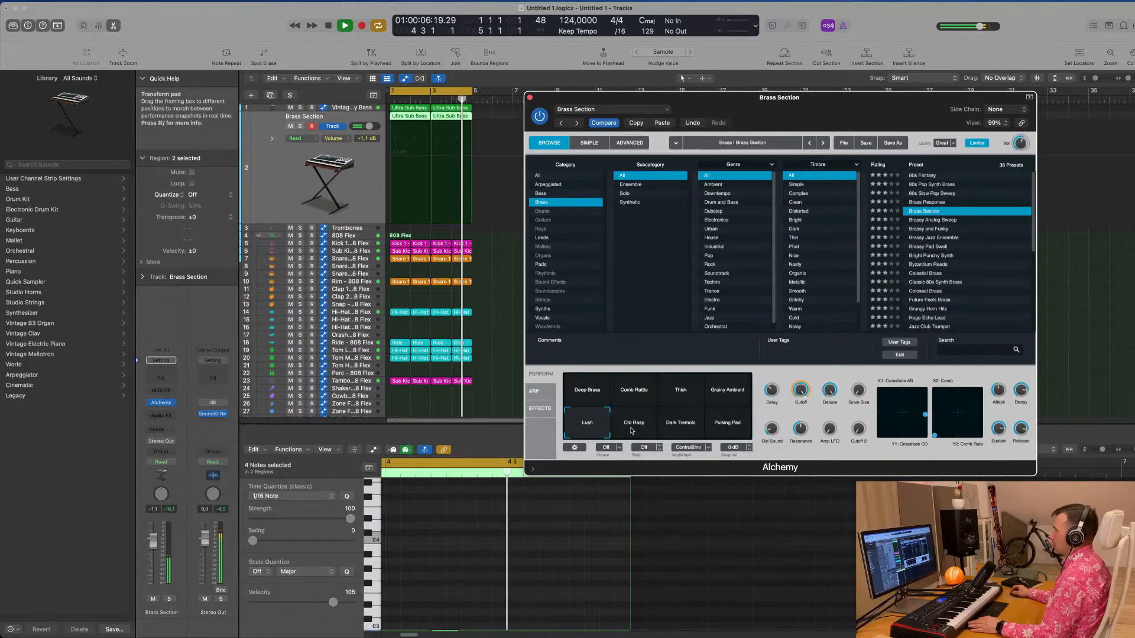
left_click(636, 426)
left_click(591, 427)
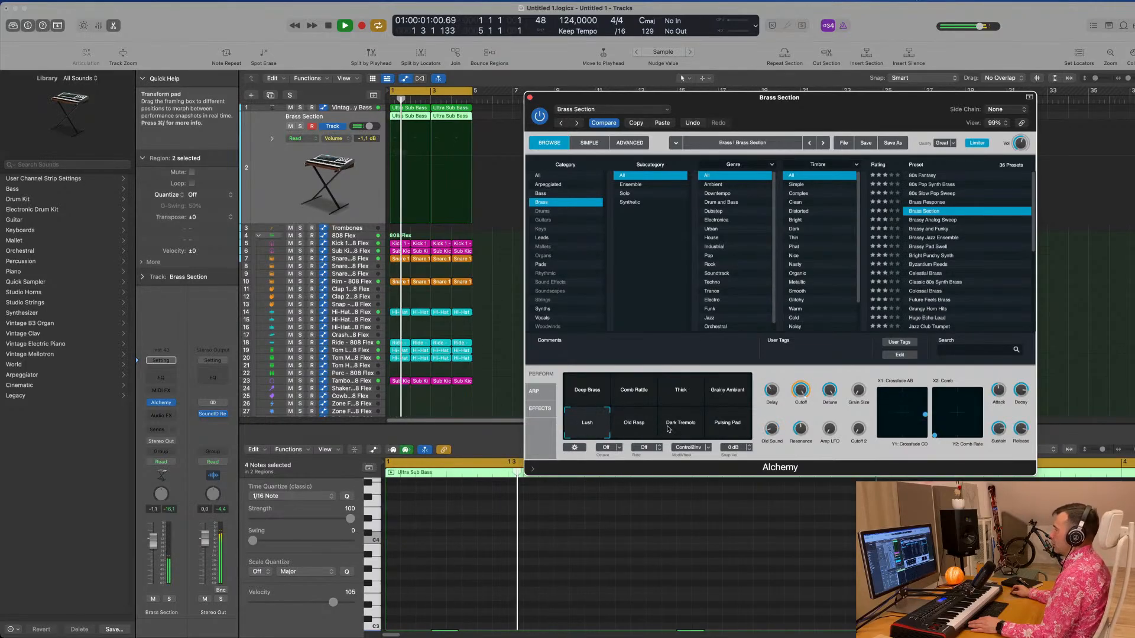
Step: Lower the Cutoff of the Lush snapshot nearly to its minimum while the loop plays
left_click_drag(847, 110, 799, 77)
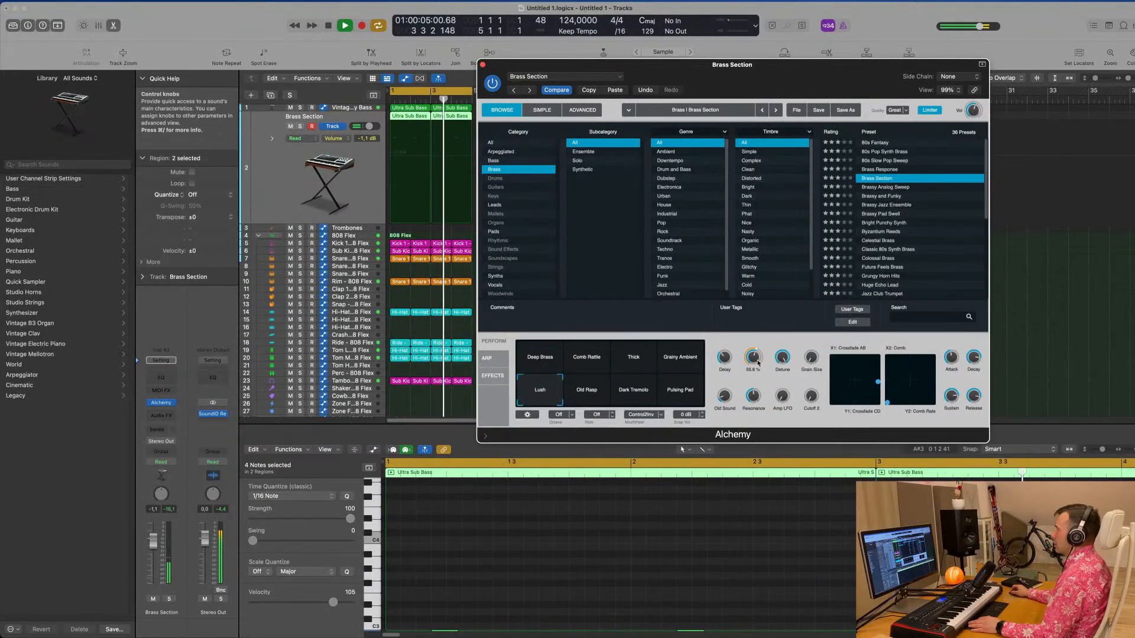
left_click_drag(755, 362, 755, 374)
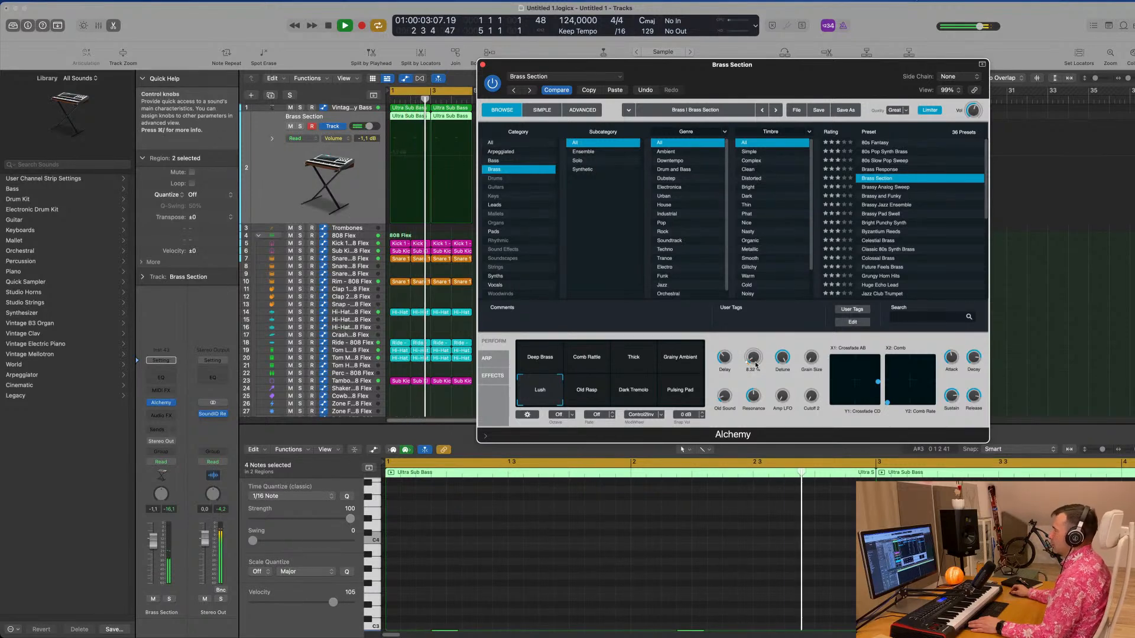
left_click_drag(816, 93, 749, 200)
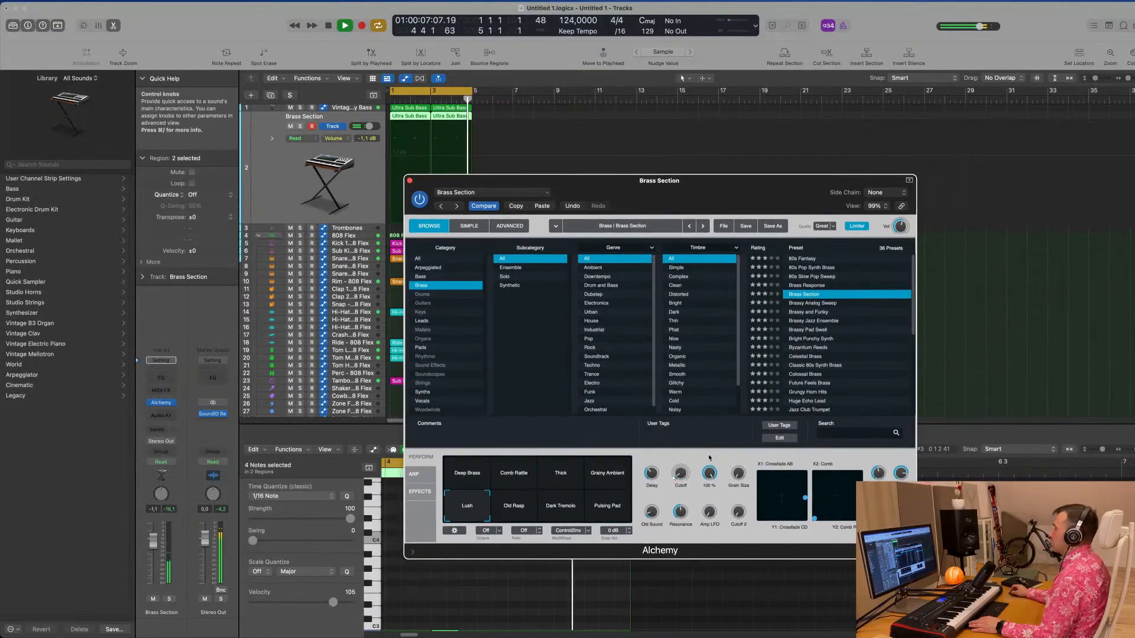
Step: Audition the Old Rasp, Dark Tremolo and Pulsing Pad snapshots and return to Lush
left_click(523, 510)
left_click(566, 512)
left_click(610, 512)
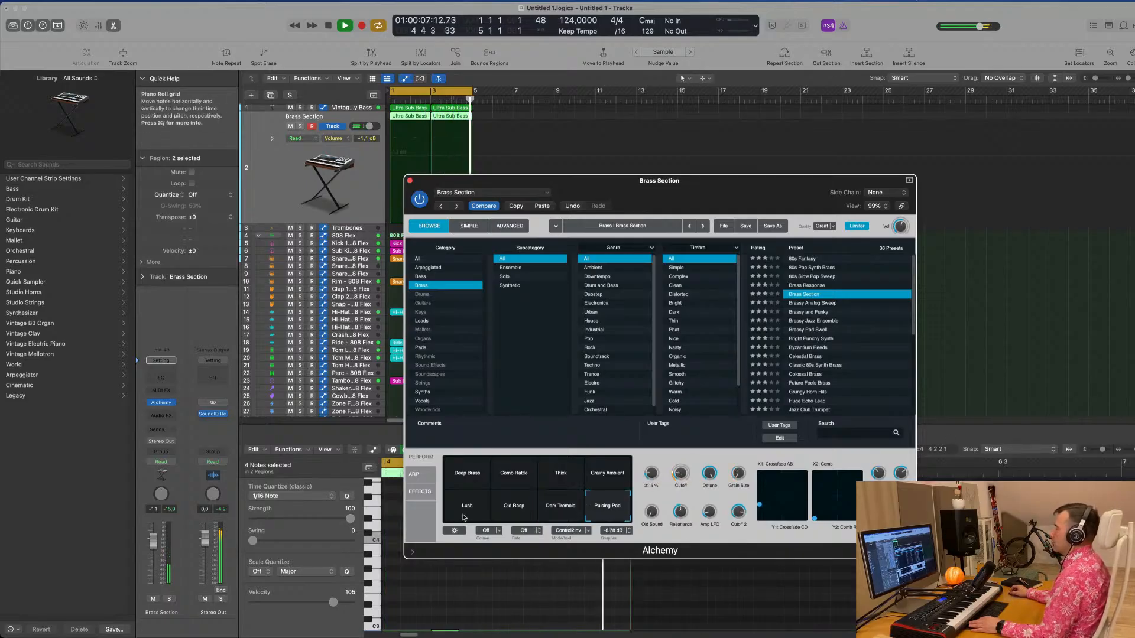
left_click(465, 513)
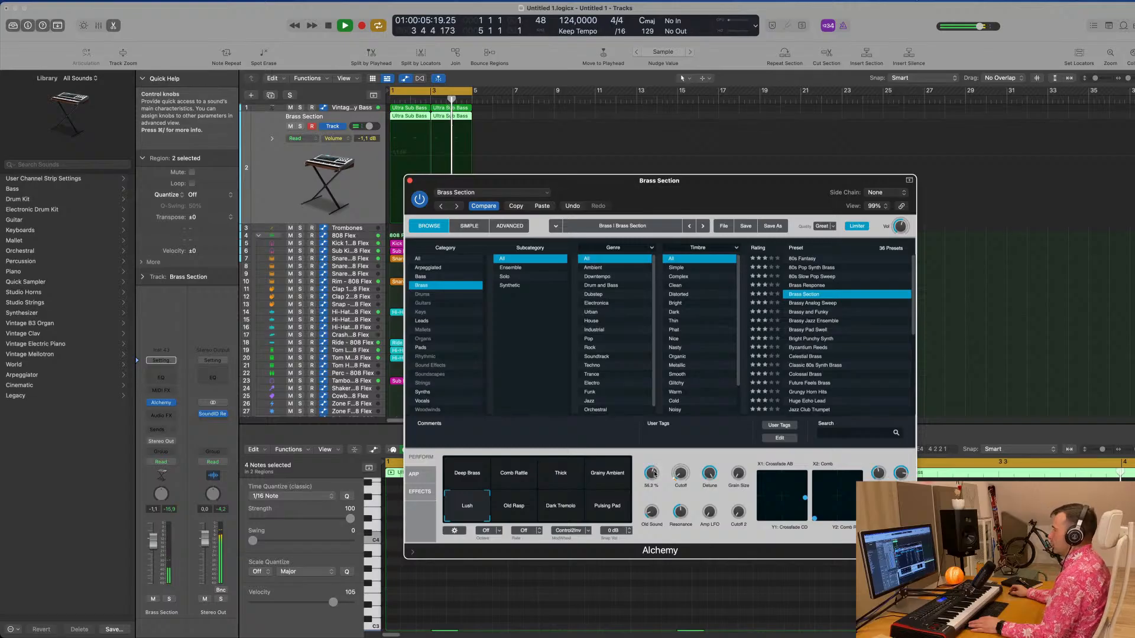
Step: Fine-tune Alchemy's Delay, Old Sound and Grain Size controls for the Lush sound
left_click_drag(654, 488, 655, 479)
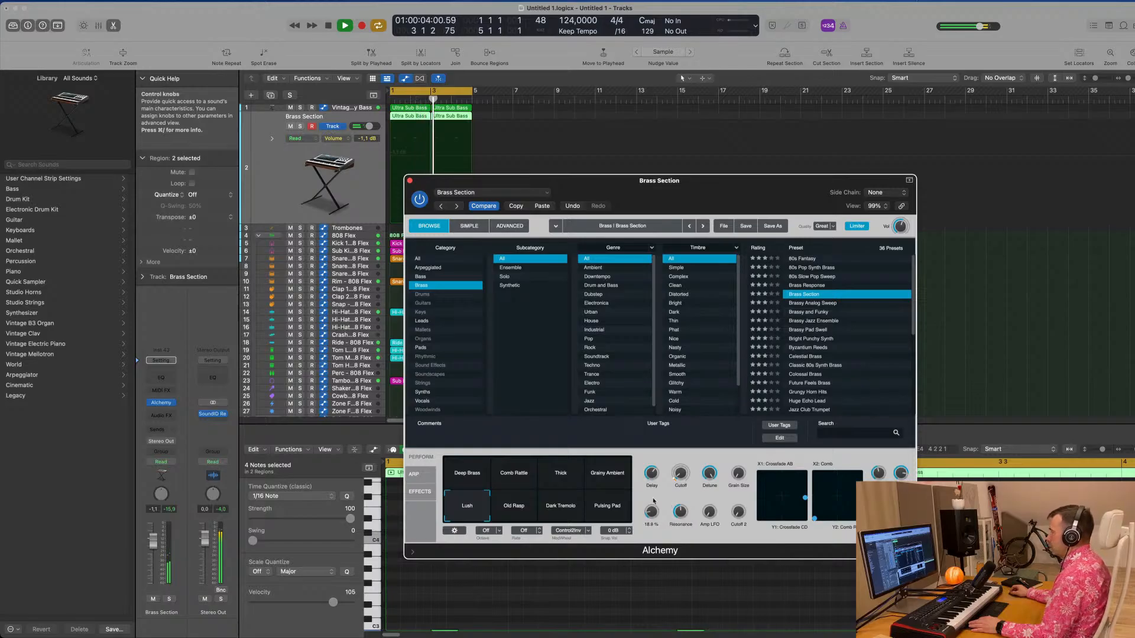
left_click_drag(653, 514, 653, 515)
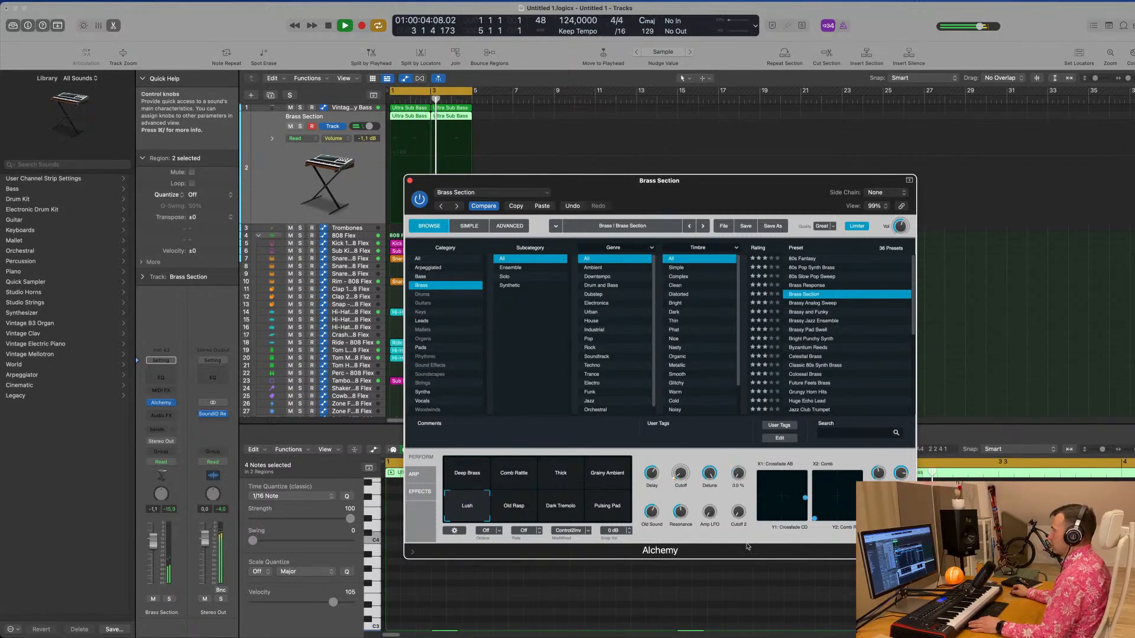
left_click_drag(740, 486, 739, 480)
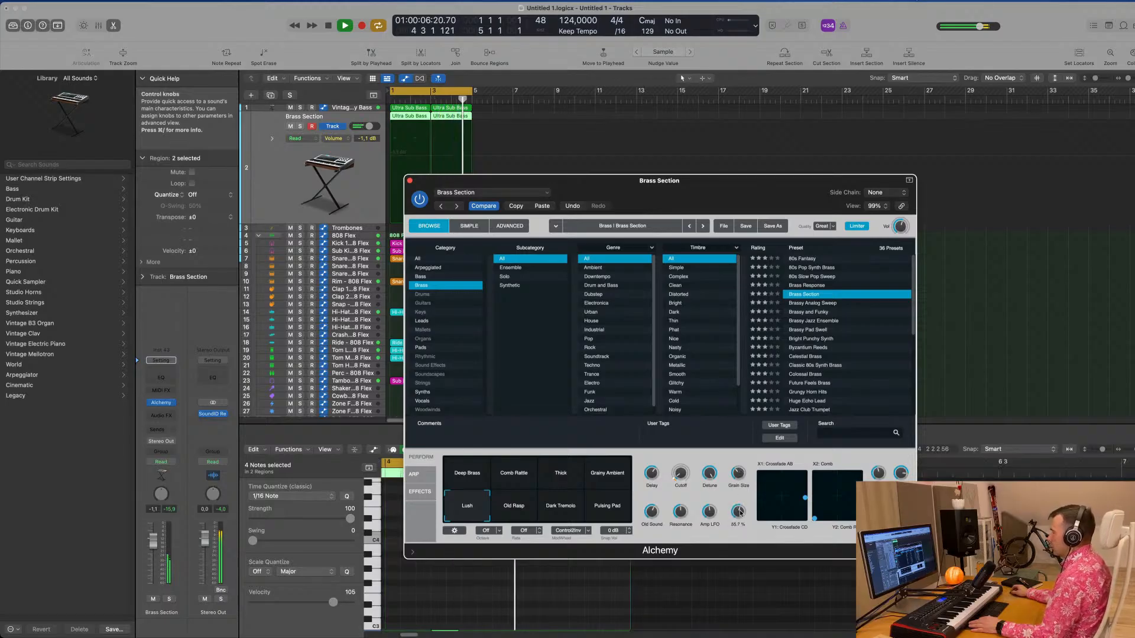
Step: Raise the Brass Section track's volume to +0.9 dB
left_click_drag(154, 541, 155, 540)
left_click_drag(722, 193, 704, 145)
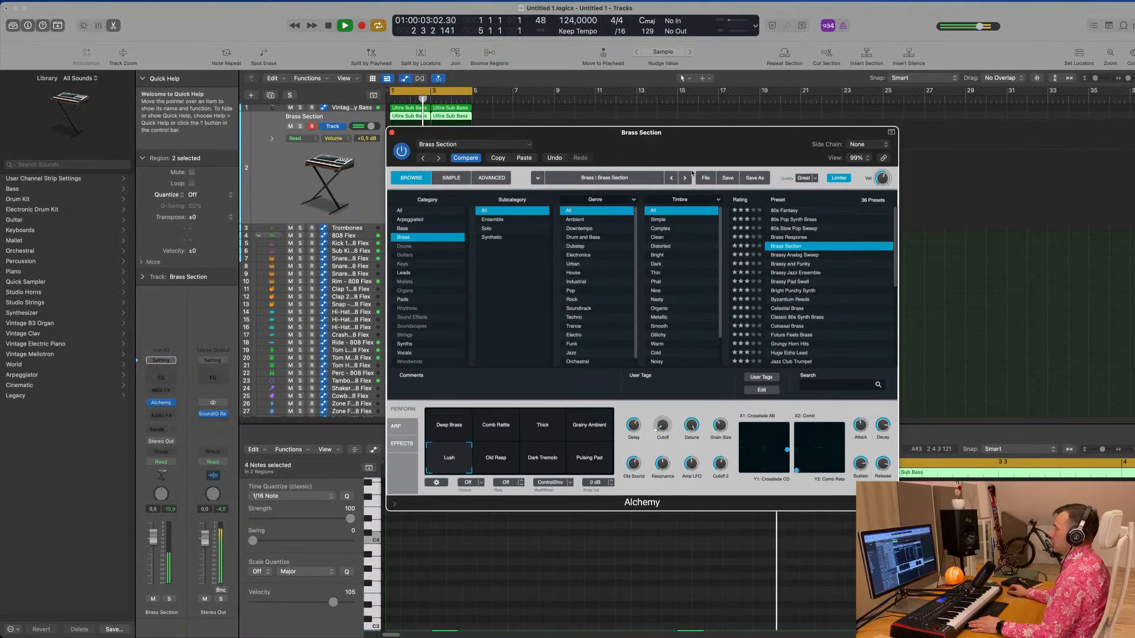
left_click_drag(153, 541, 154, 540)
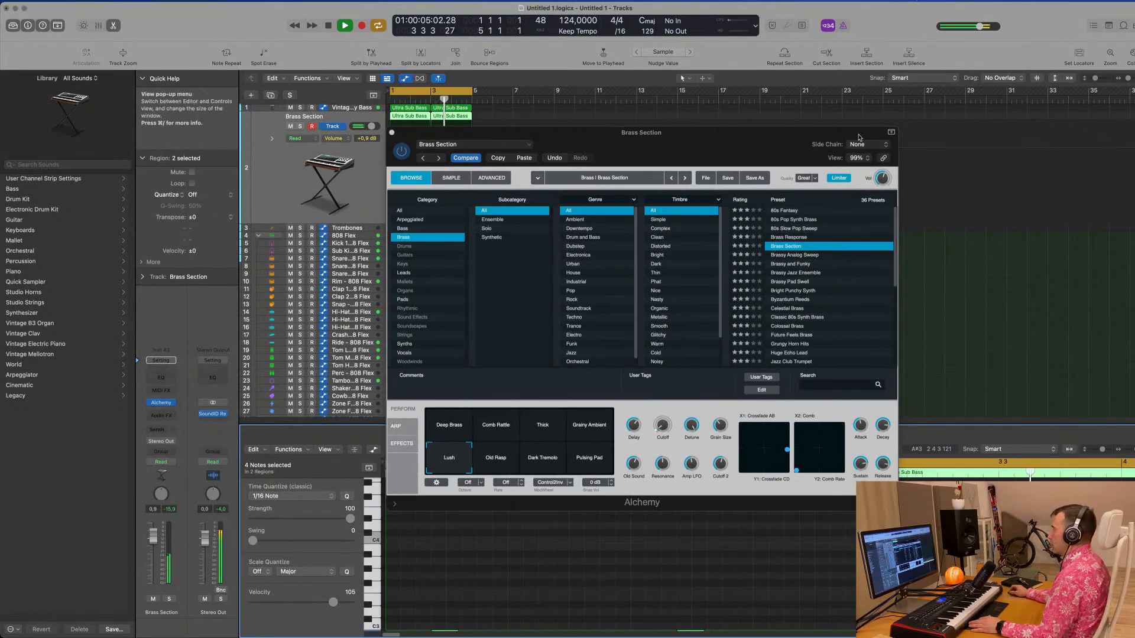
left_click_drag(738, 141, 724, 162)
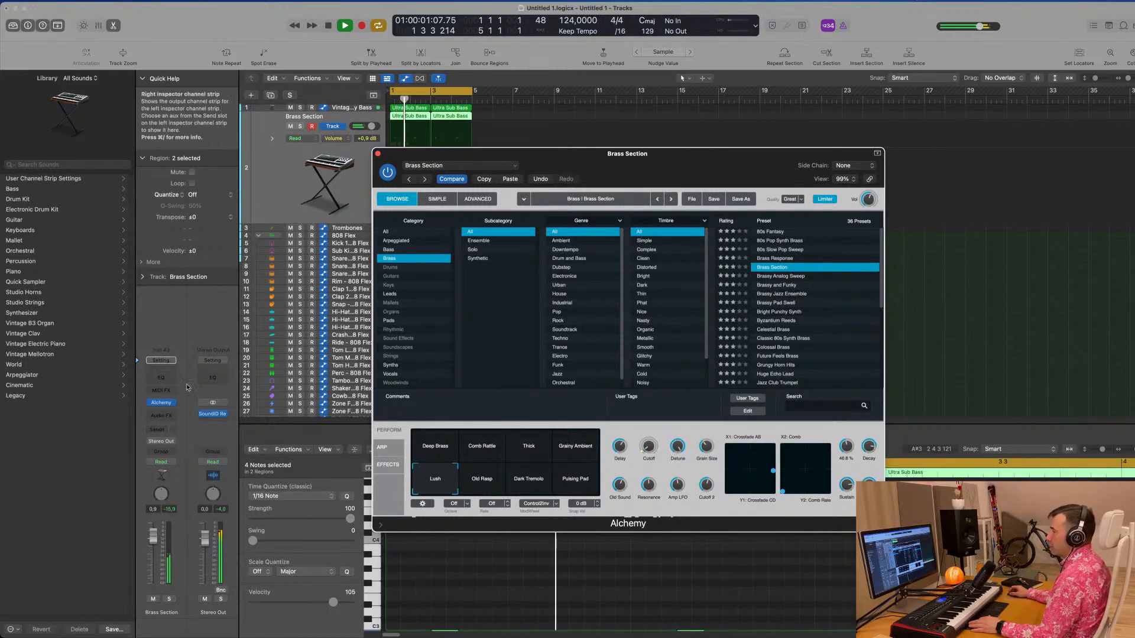
Step: Add a send from the Brass Section track to the 808 Flex kit's Bus 2 → Delay
left_click(155, 431)
mouse_move(159, 445)
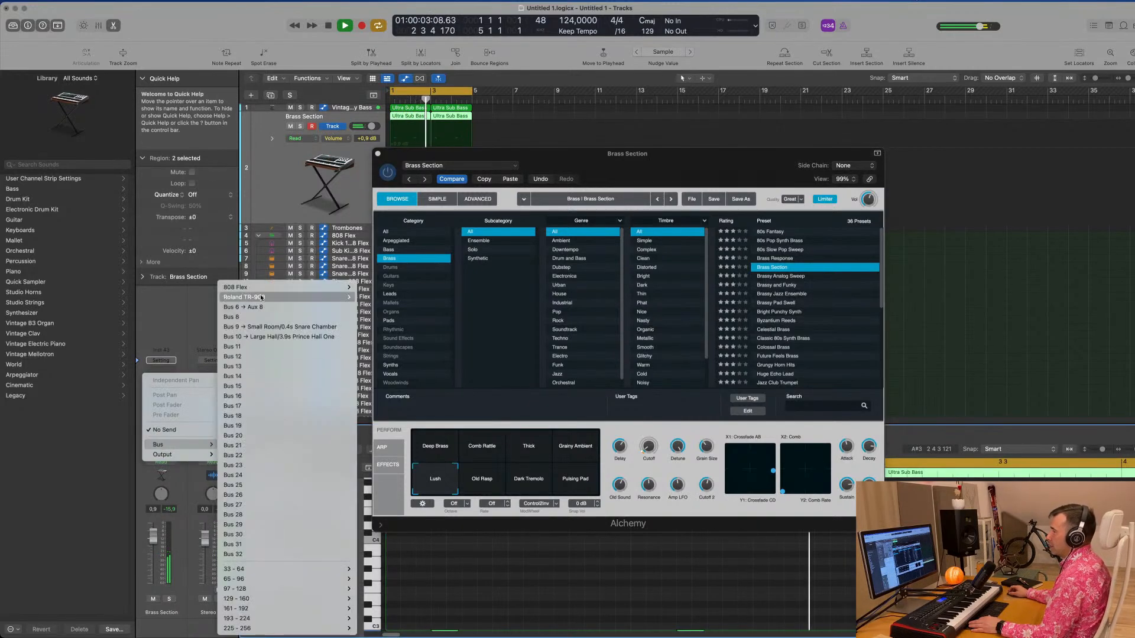
mouse_move(248, 287)
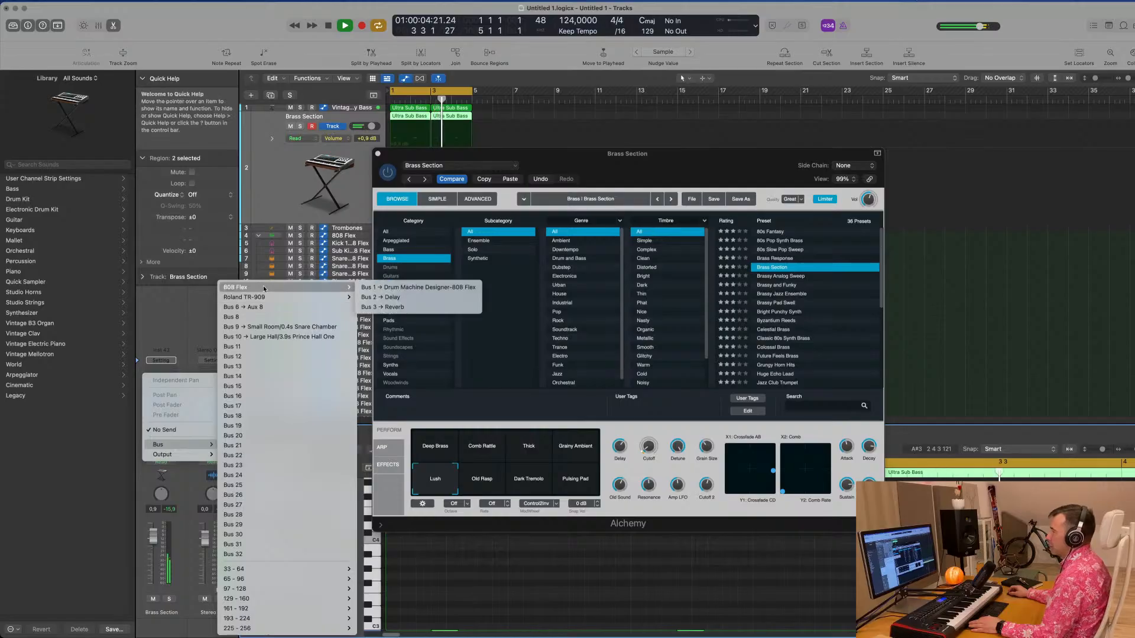
left_click(387, 297)
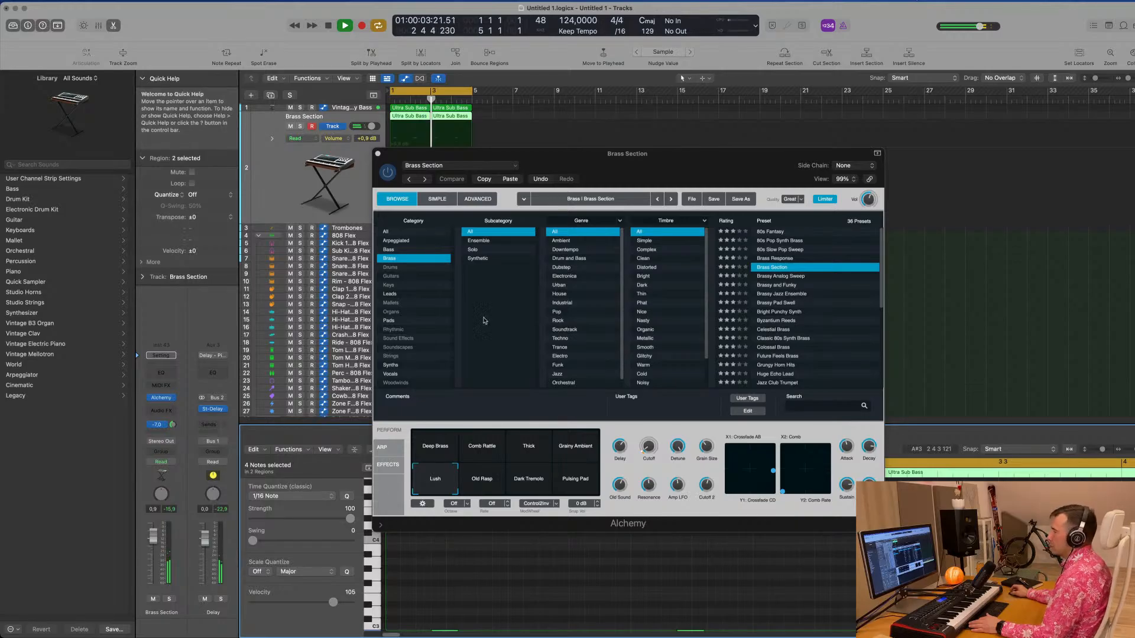
Step: Adjust Alchemy's crossfade point on XY pad 1 and try moving the Comb point on XY pad 2
left_click_drag(646, 160, 799, 181)
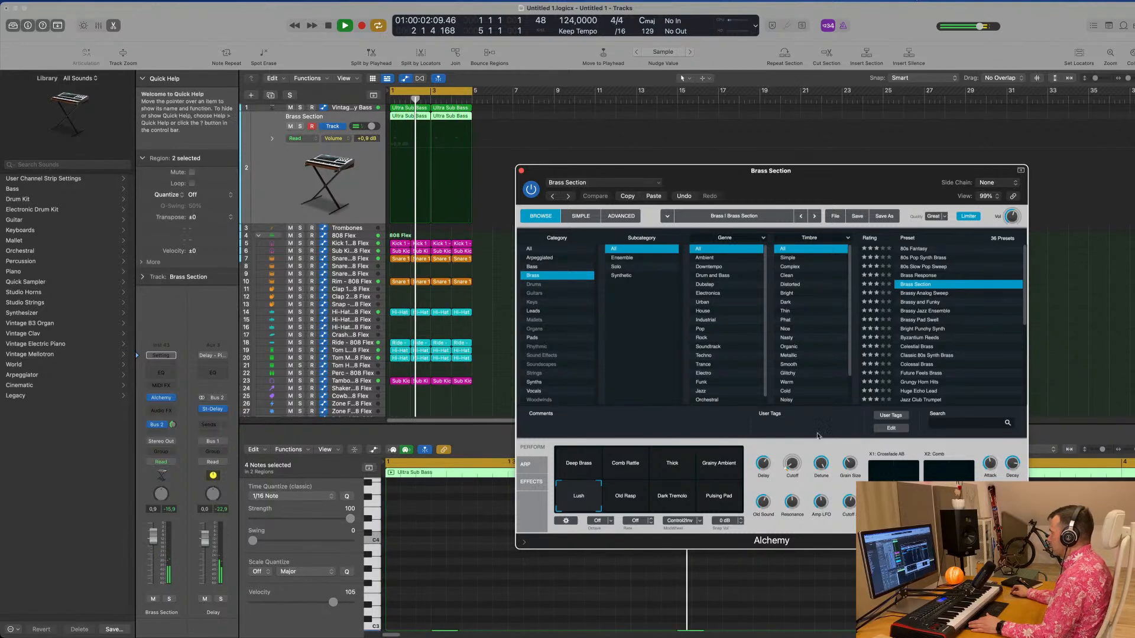
left_click(907, 475)
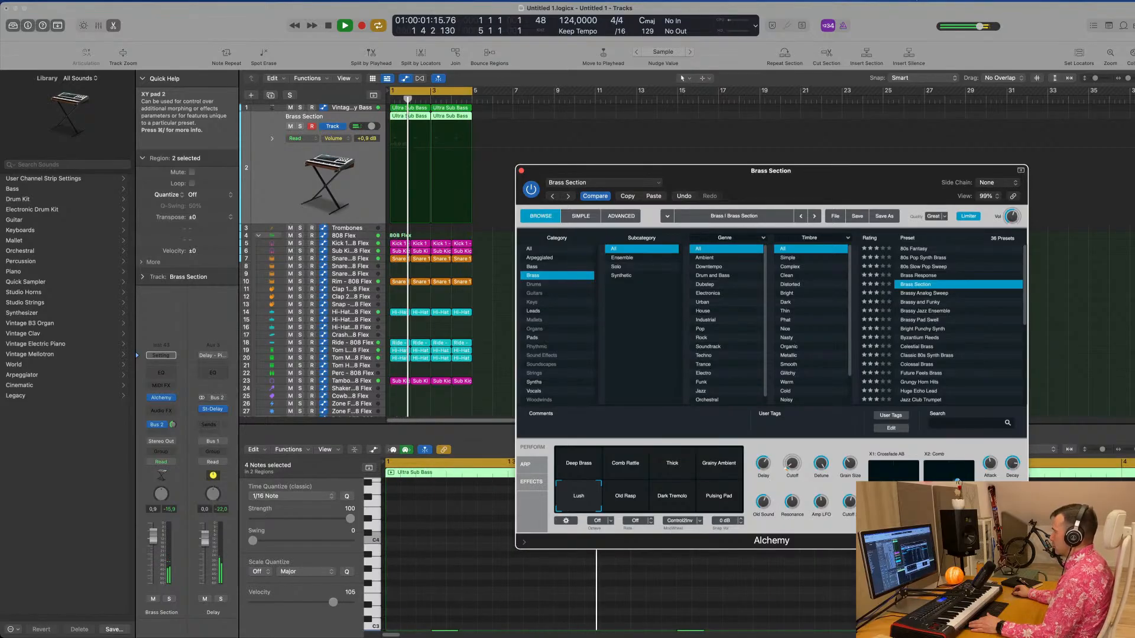
left_click_drag(958, 482, 969, 469)
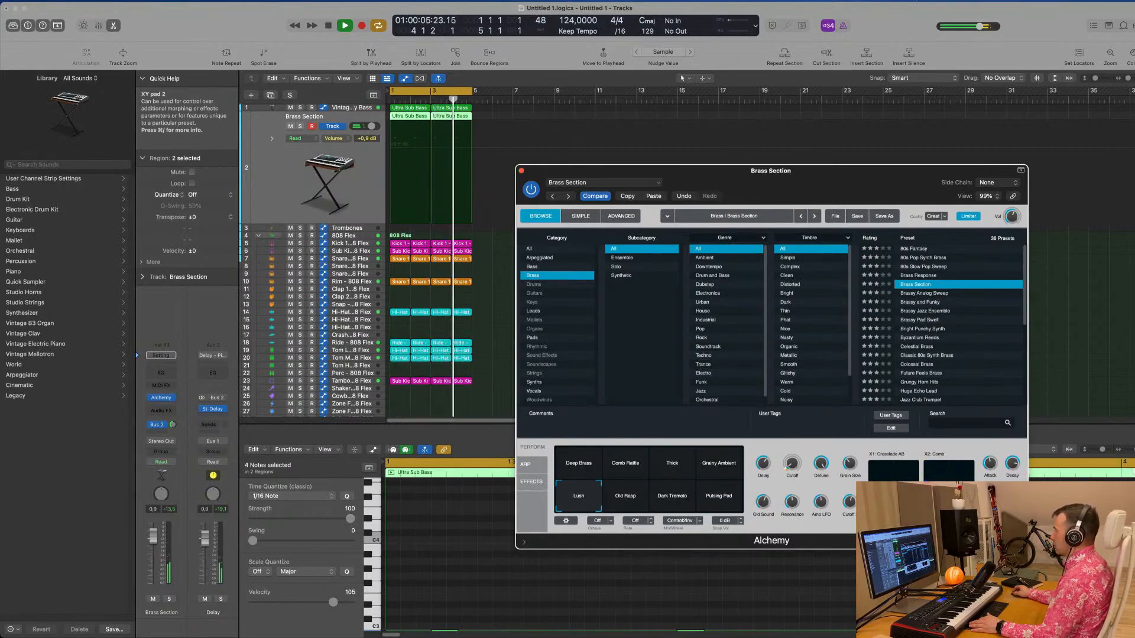
Step: Set Alchemy's overall preset volume to about -7.8 dB and the Brass Section track's volume to -3.3 dB
left_click_drag(835, 174, 823, 137)
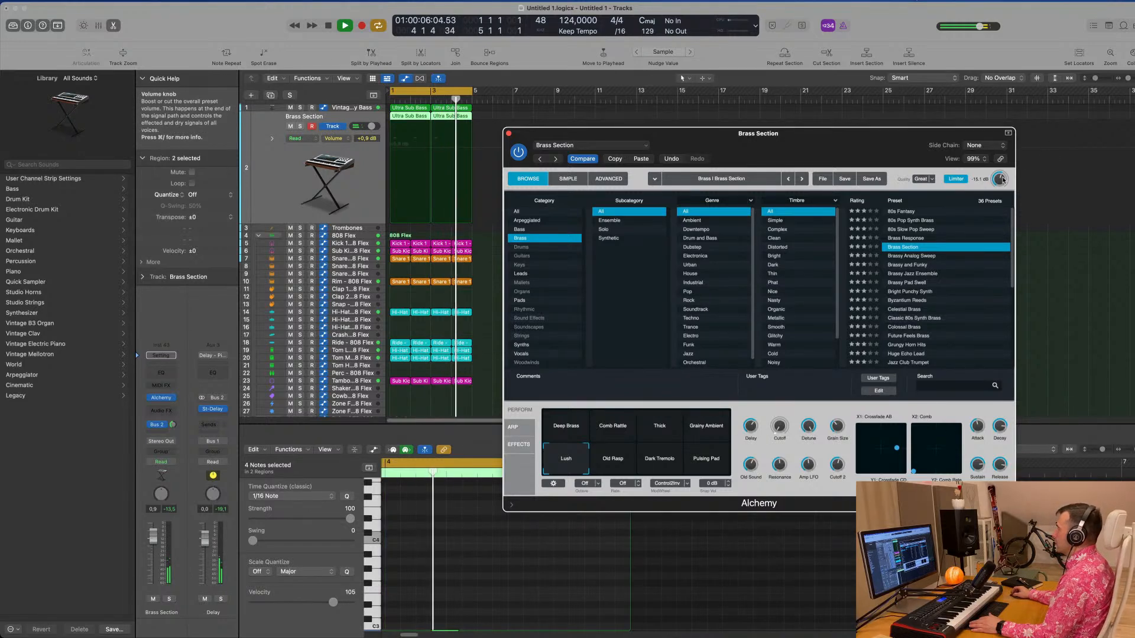
left_click_drag(1004, 181, 1003, 171)
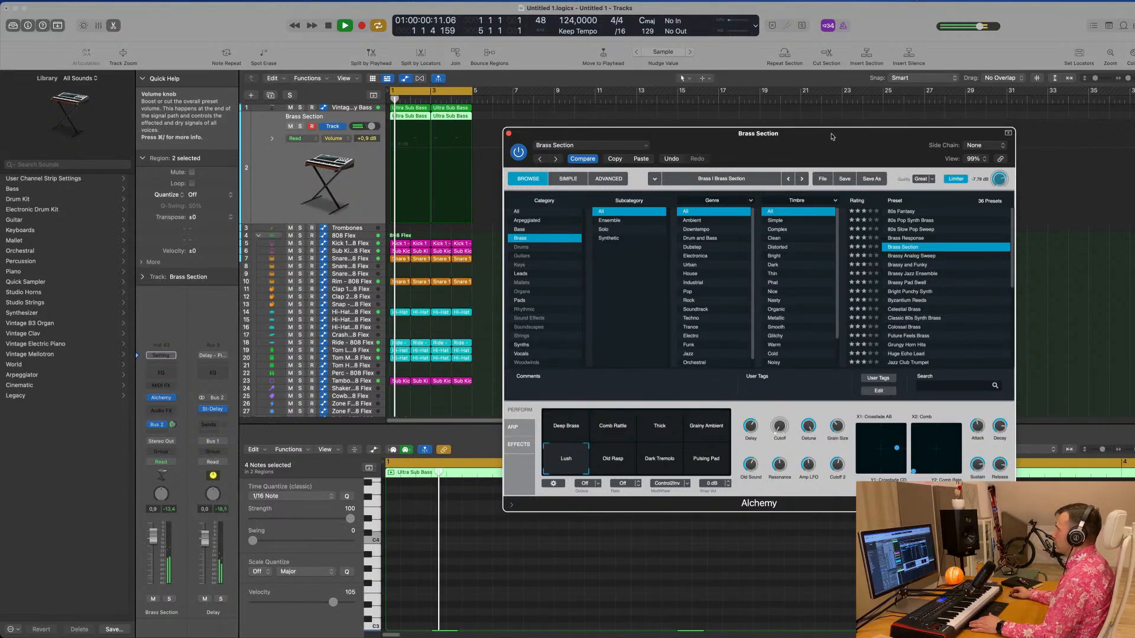
left_click_drag(831, 137, 839, 133)
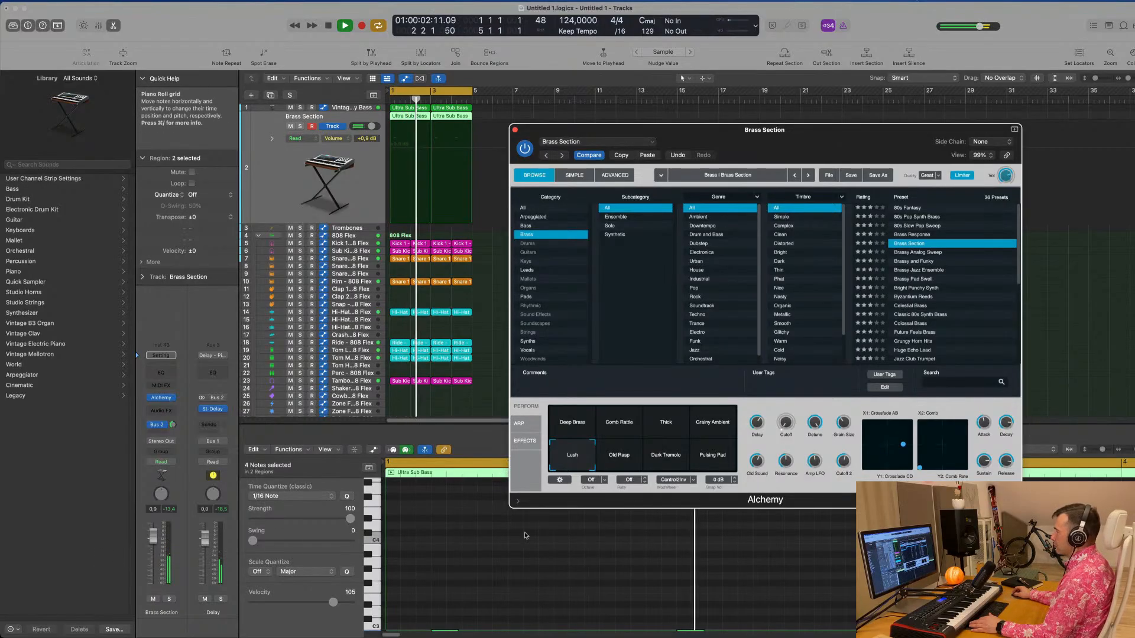
left_click_drag(153, 535, 153, 541)
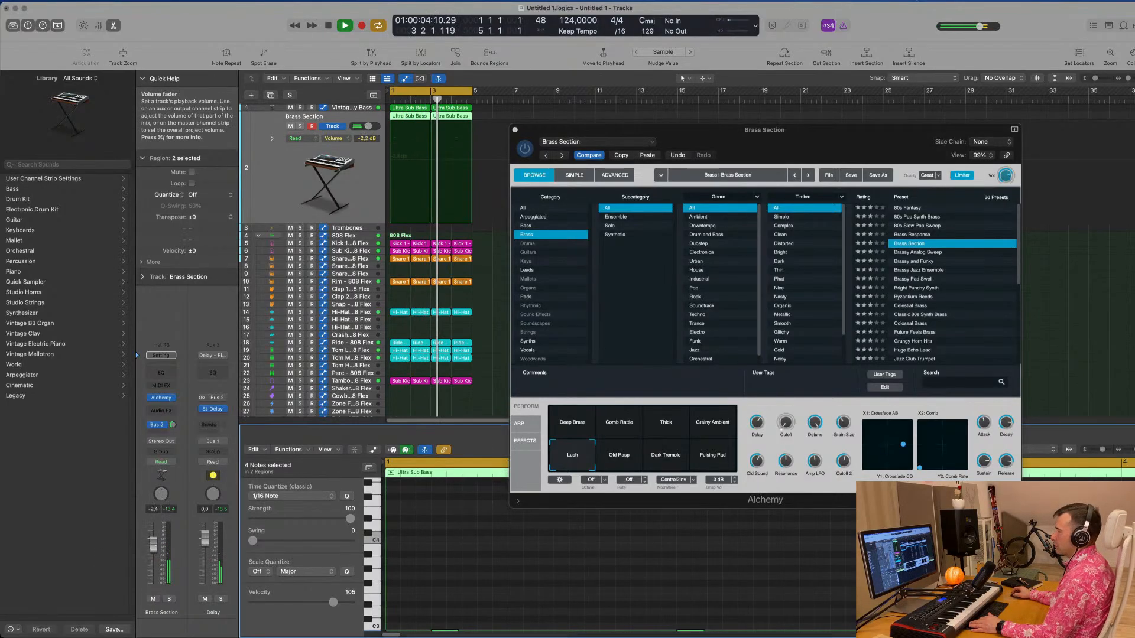
Step: Add a second send from the Brass Section track to Bus 6 → Aux 6 and set its level to about -0.6 dB
left_click(161, 433)
mouse_move(161, 448)
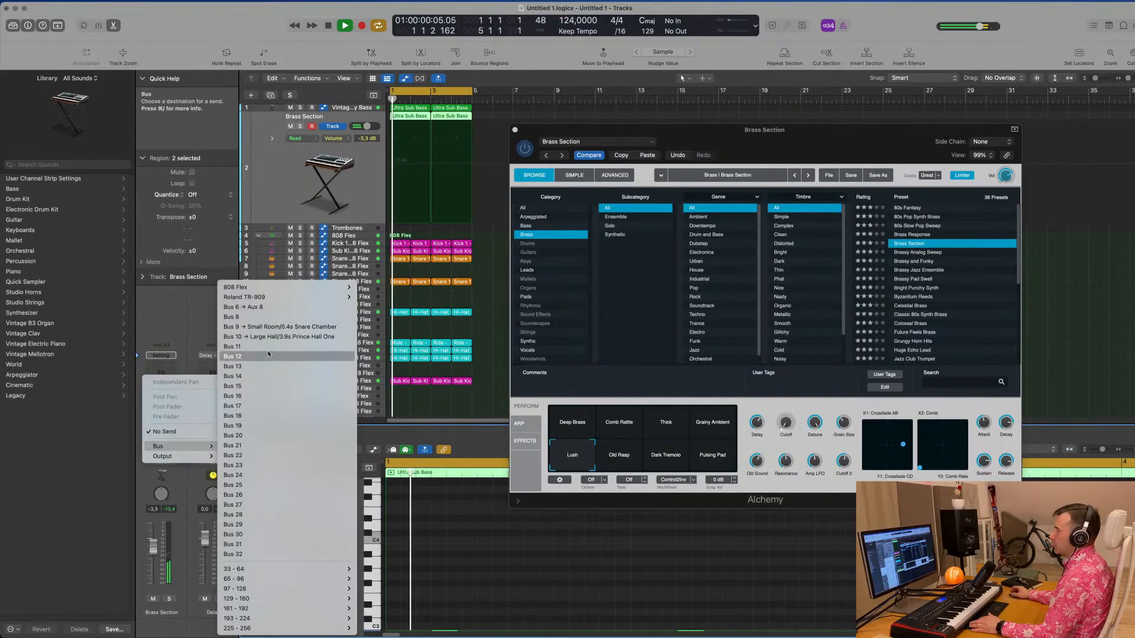
left_click(288, 326)
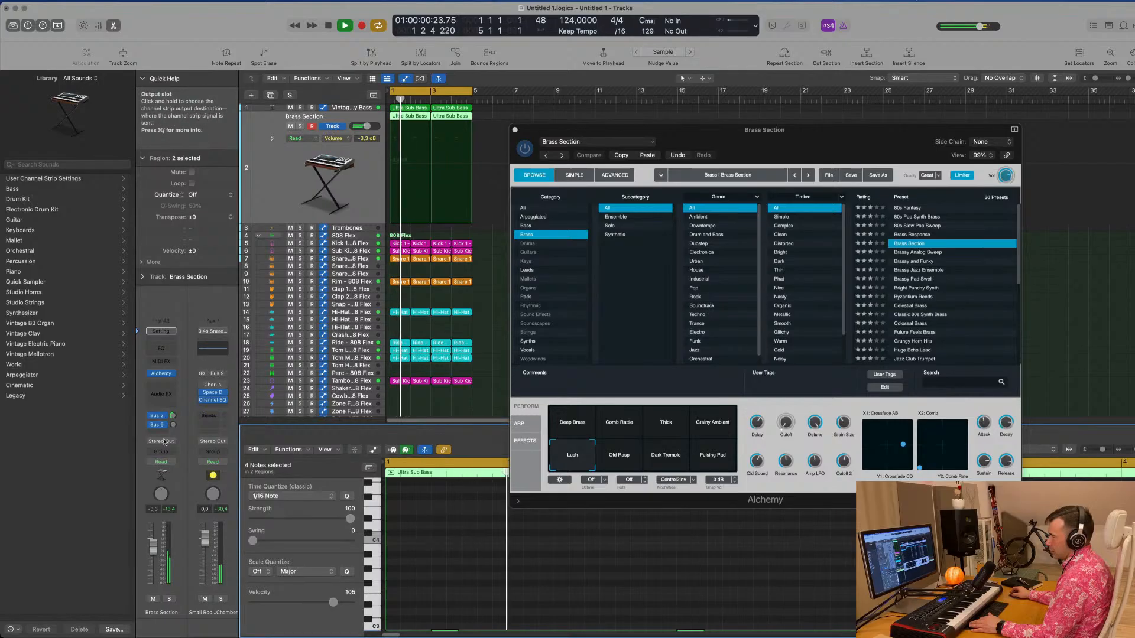
left_click(158, 425)
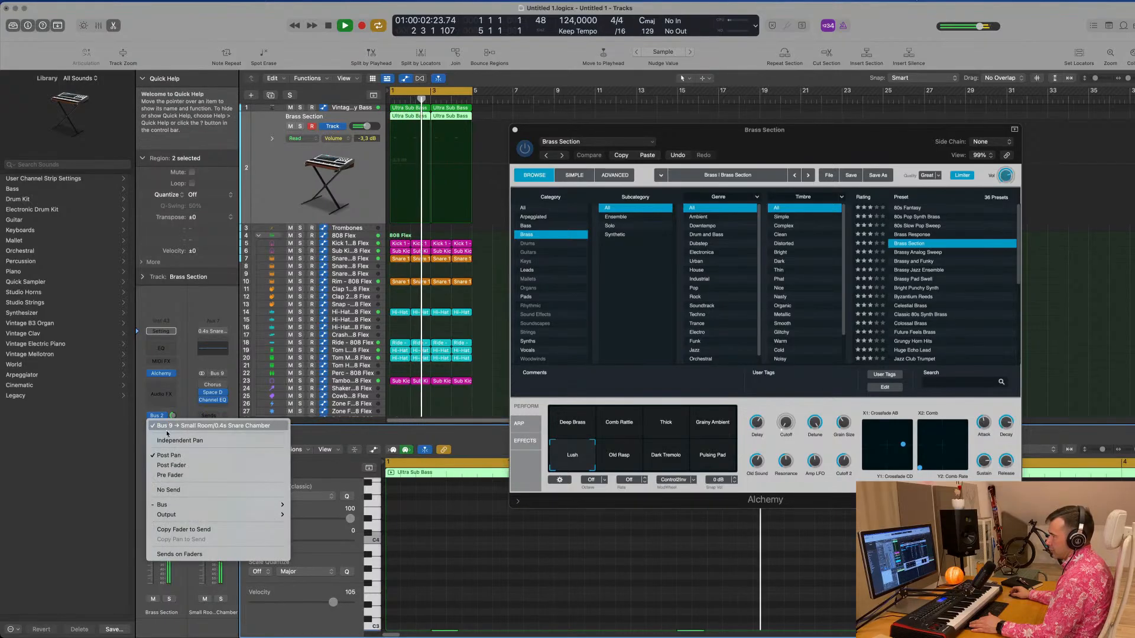
mouse_move(185, 505)
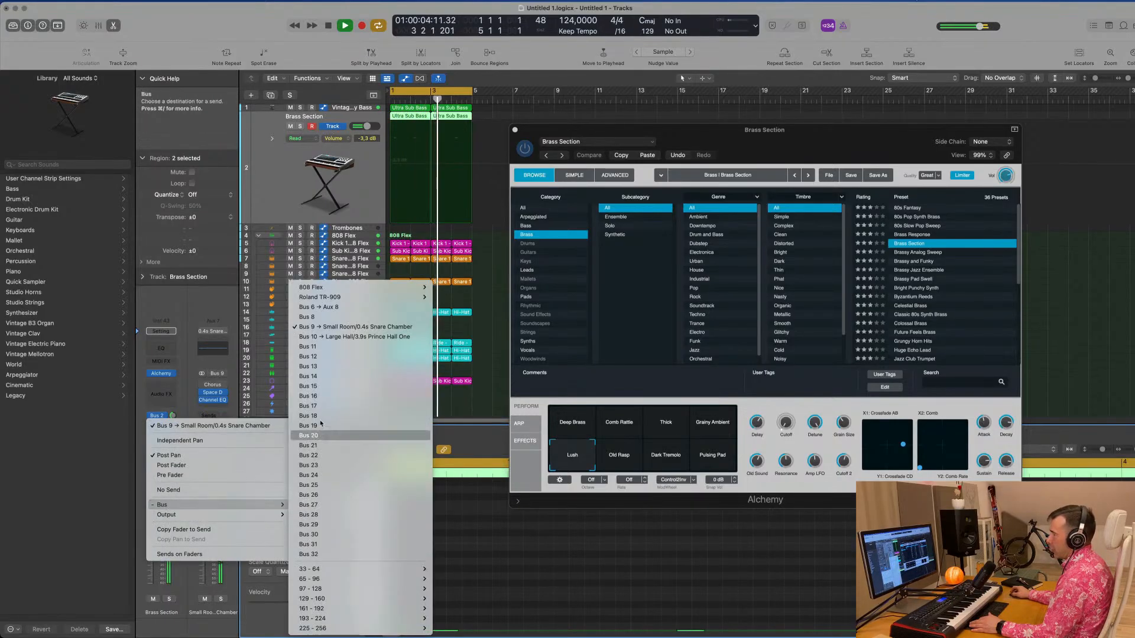
left_click(328, 307)
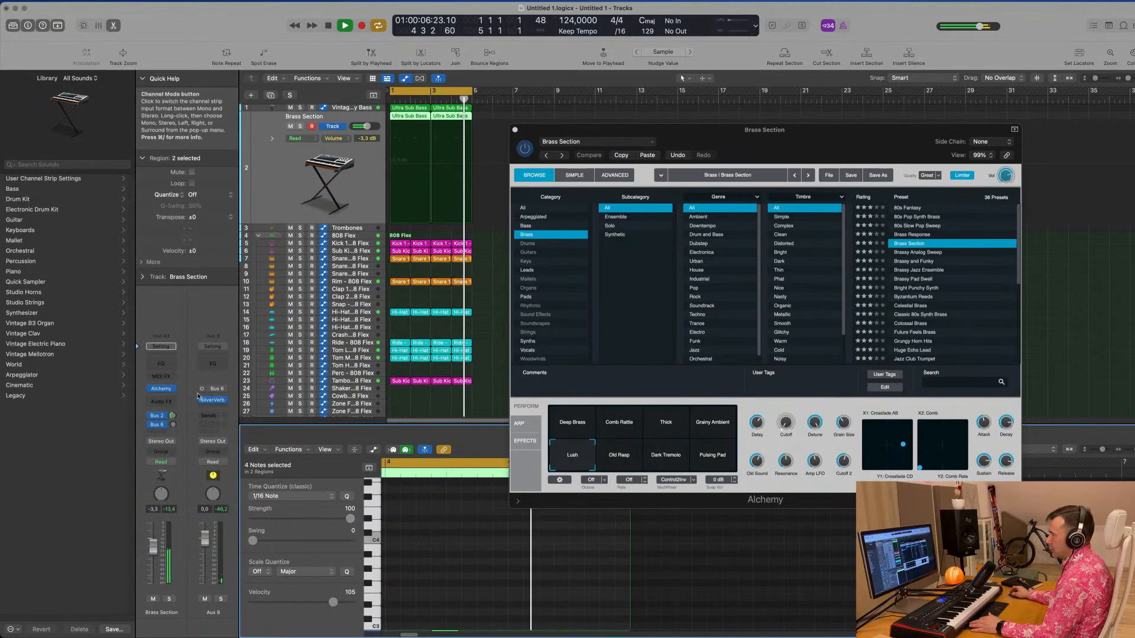
left_click_drag(172, 425, 173, 385)
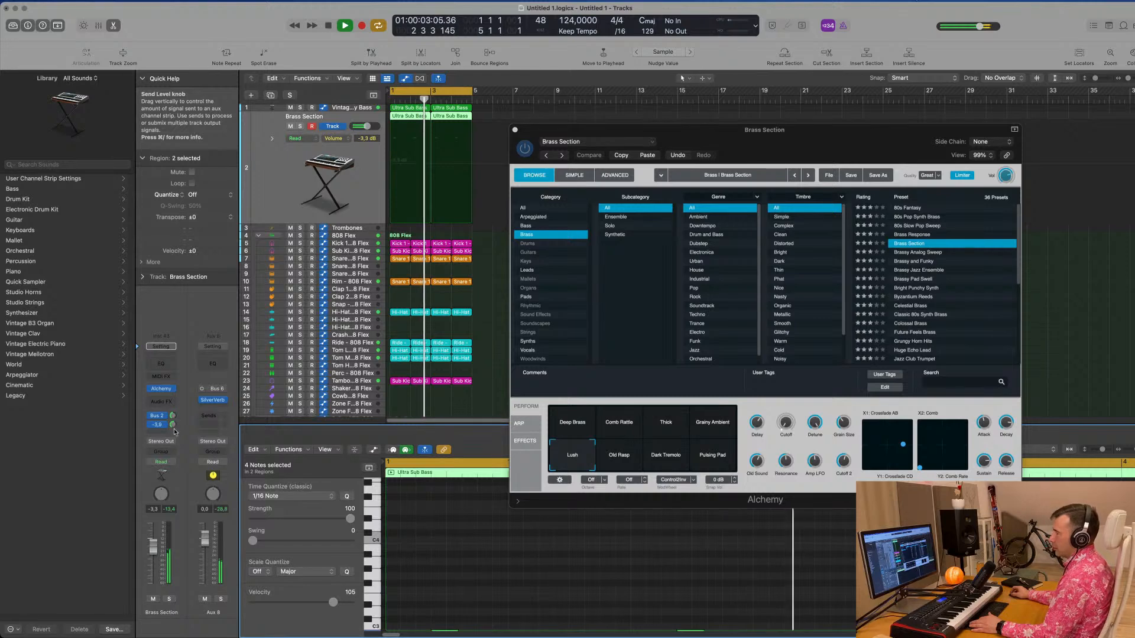
left_click_drag(173, 425, 173, 422)
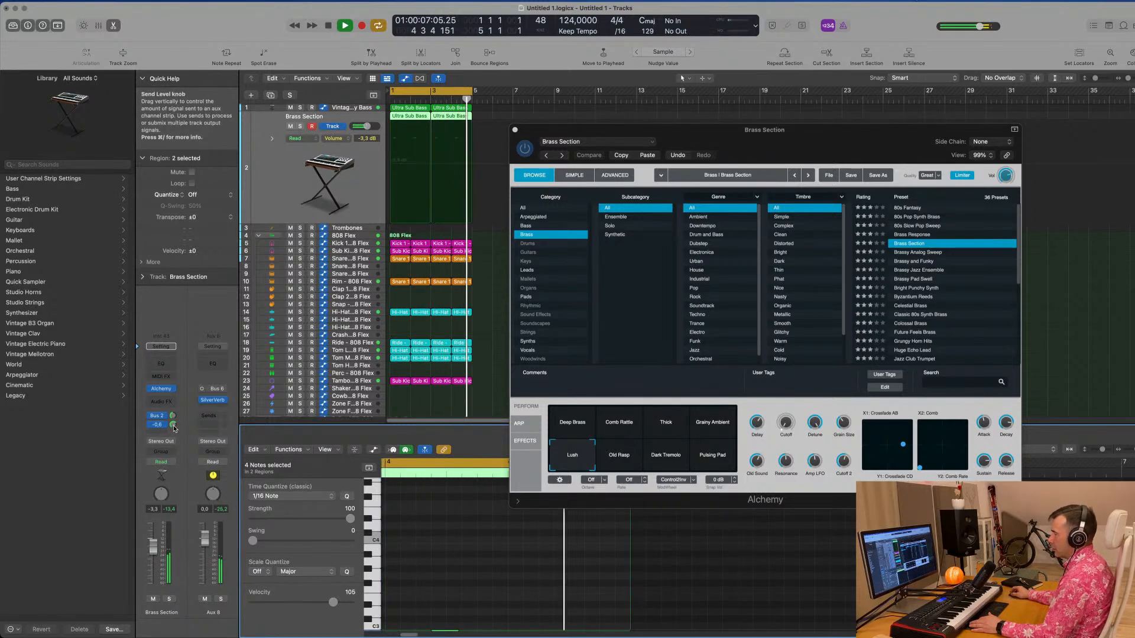
Step: Insert a stereo Compressor on the Vintage Brassy Bass track
left_click_drag(562, 130, 779, 140)
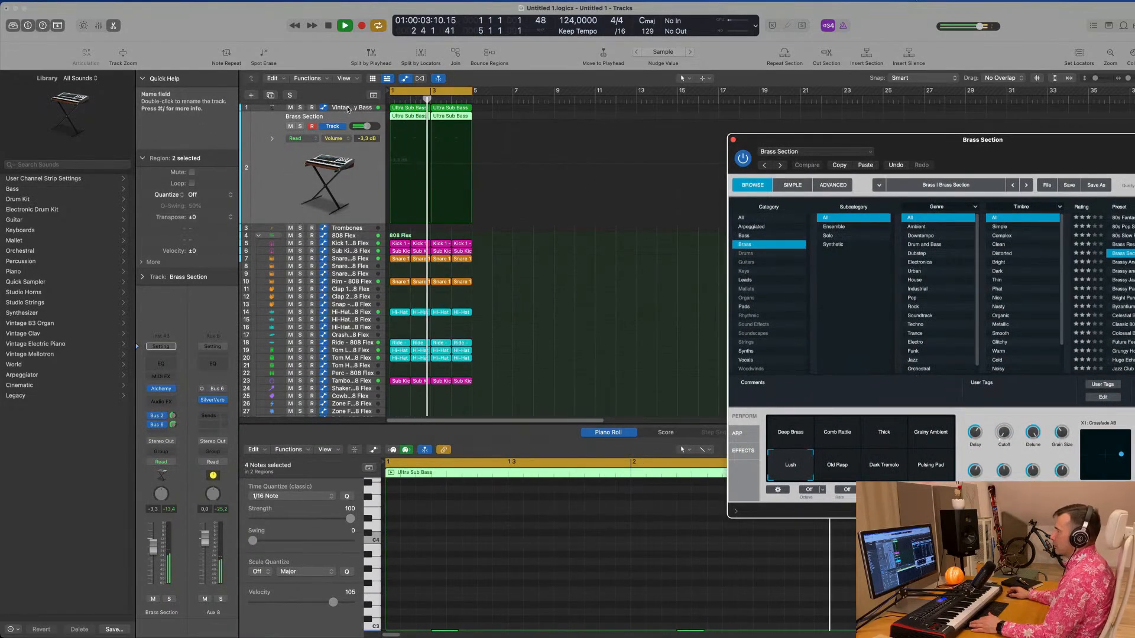
left_click(278, 108)
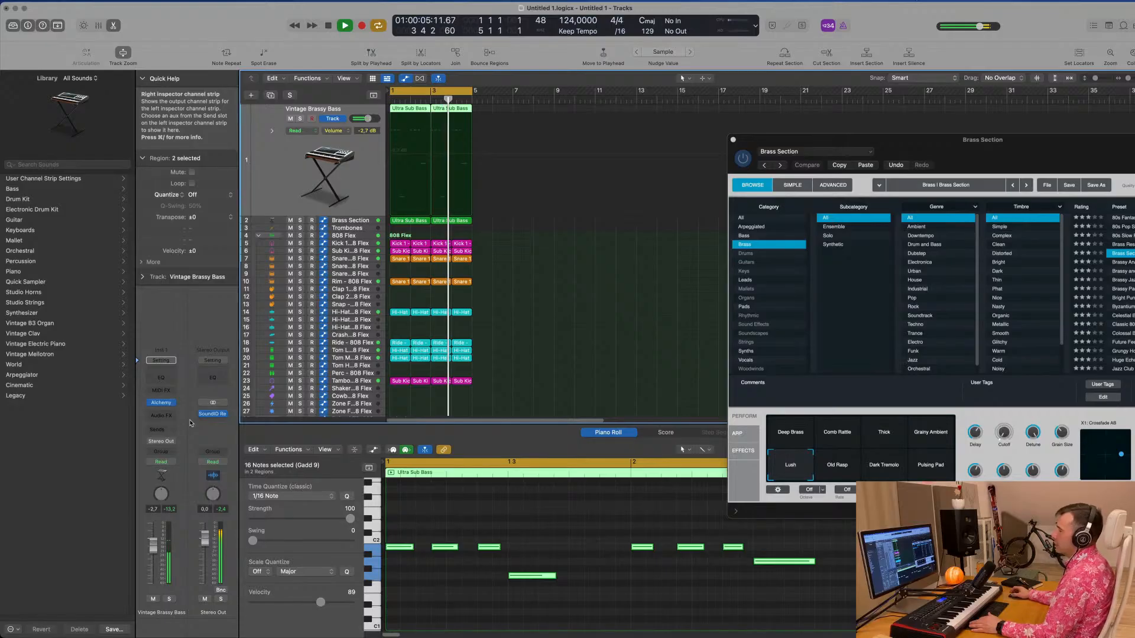
left_click(172, 416)
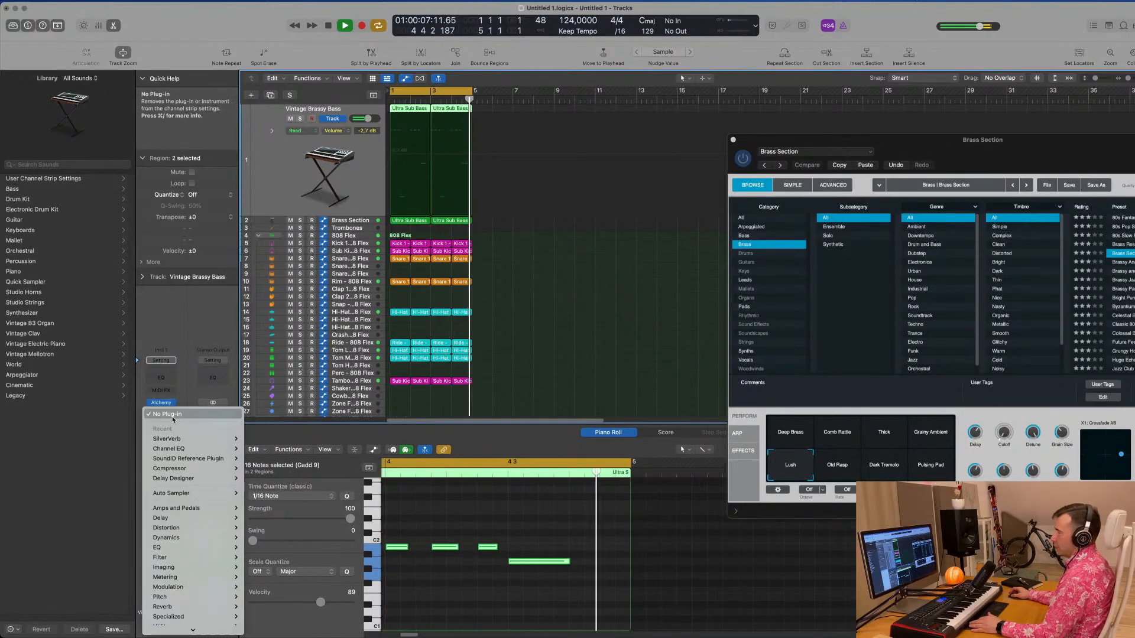
mouse_move(196, 468)
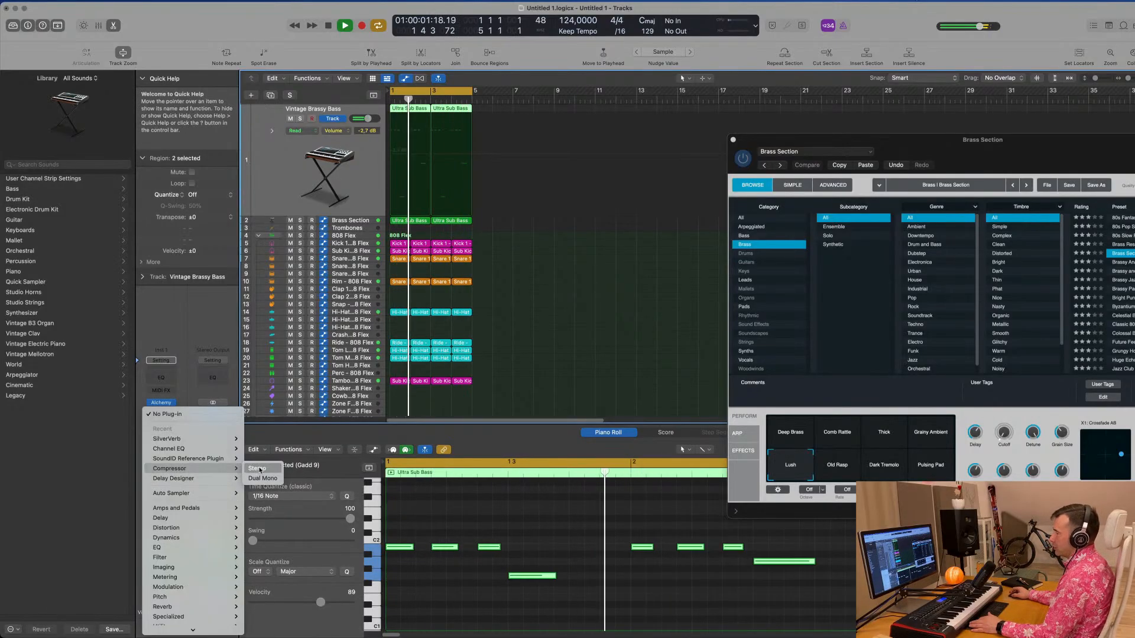
left_click(259, 469)
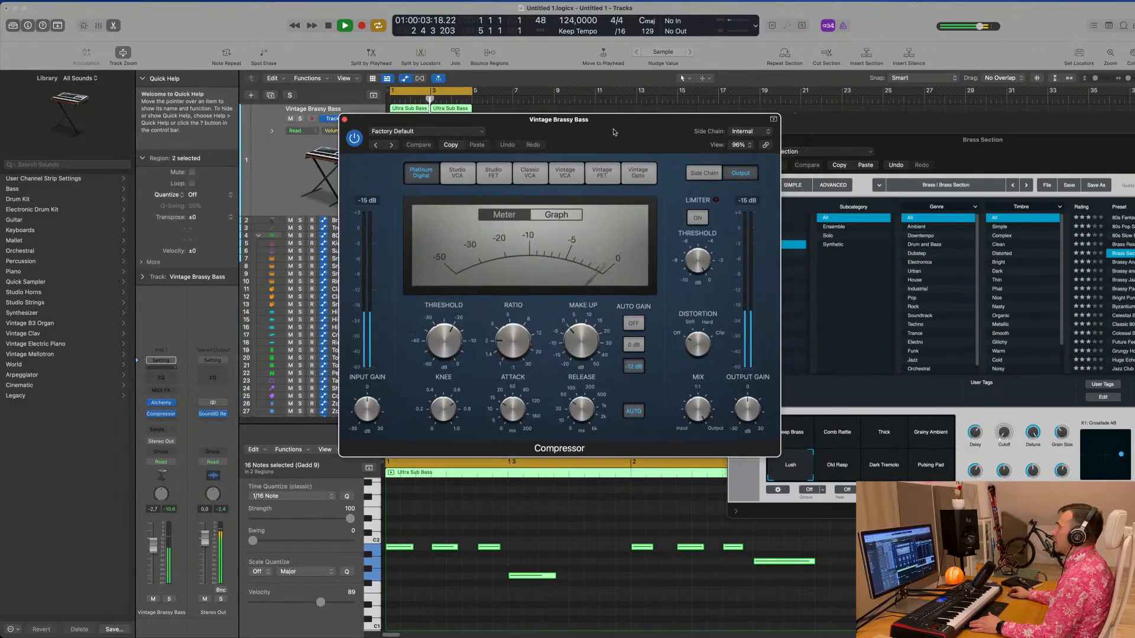
Step: Set the Vintage Brassy Bass compressor's side chain source to Inst 2 and stop playback
left_click_drag(614, 131, 596, 135)
left_click(725, 135)
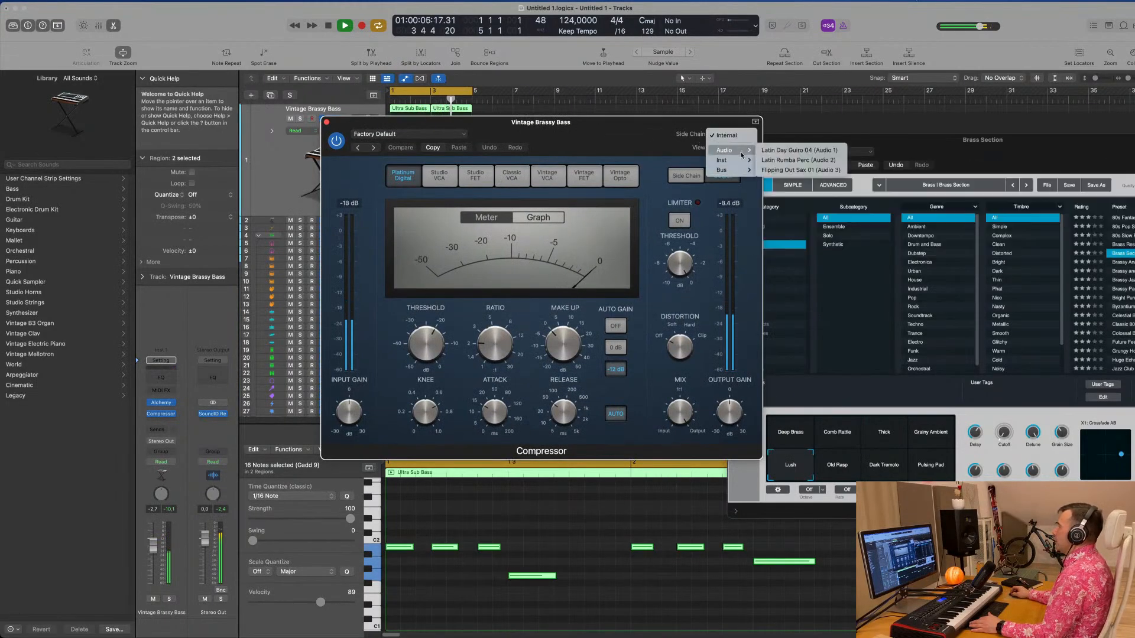
mouse_move(732, 161)
left_click(792, 163)
left_click_drag(600, 138, 852, 133)
key("space")
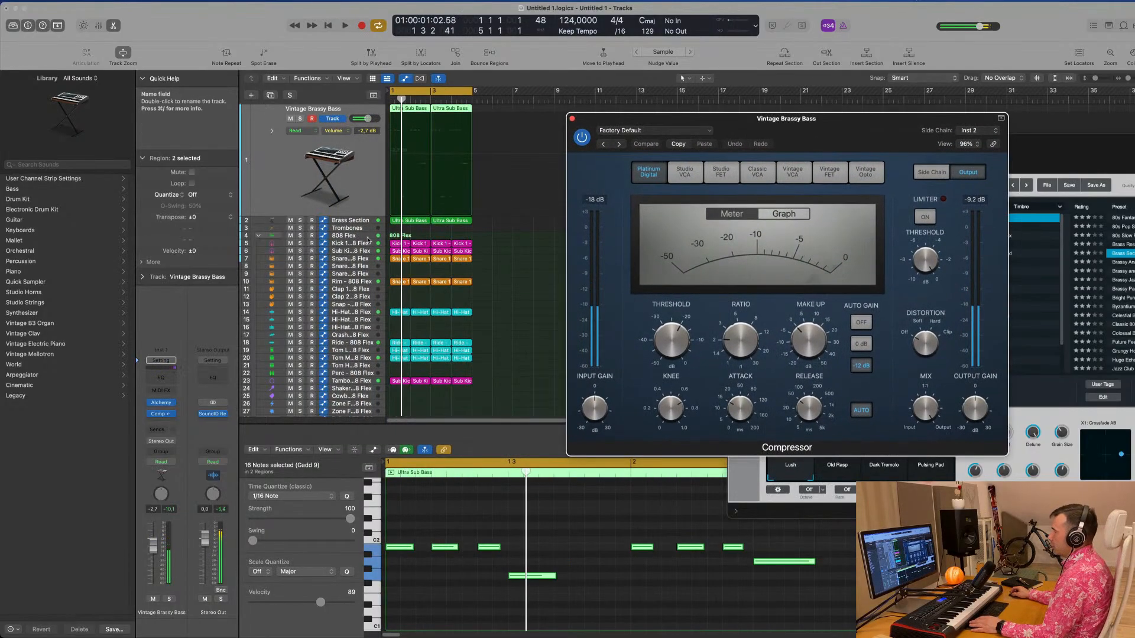
Step: Select the Kick 1 - 808 Flex track and switch off Auto Gain and automatic release in the bass compressor during playback
left_click(365, 244)
key("space")
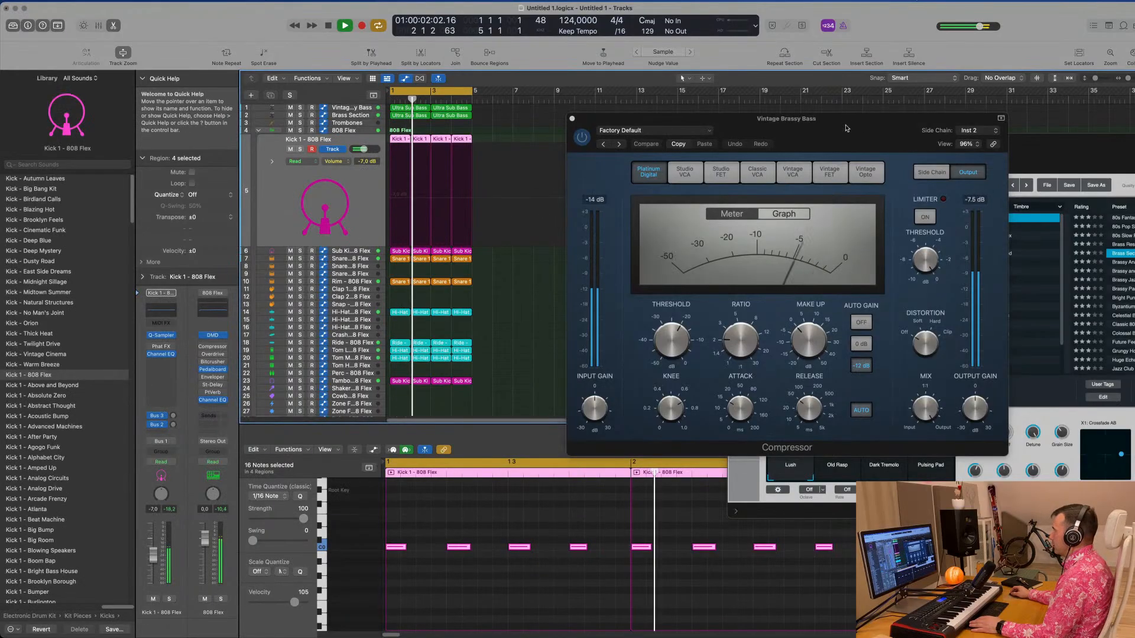
left_click_drag(878, 340, 719, 374)
key("space")
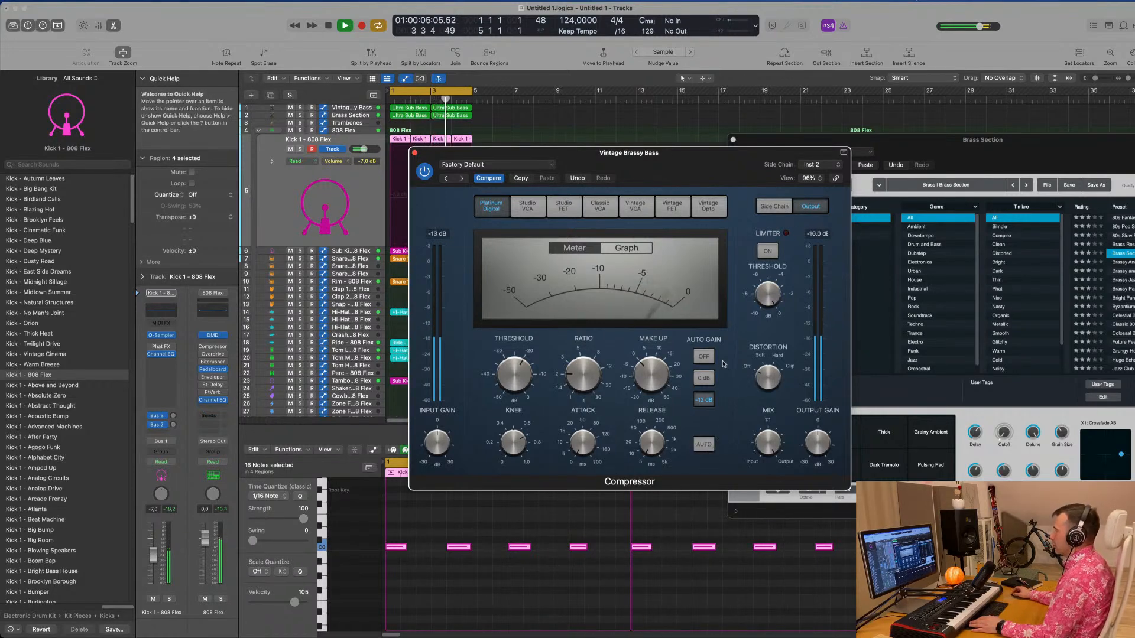
left_click(710, 357)
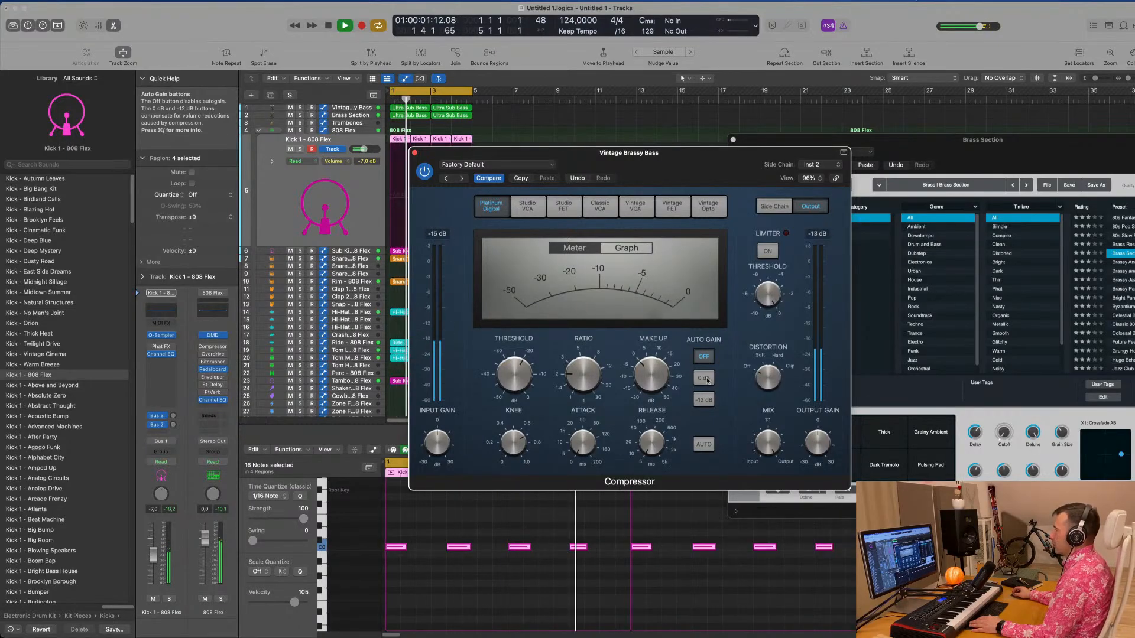
left_click(704, 378)
key("space")
key("space")
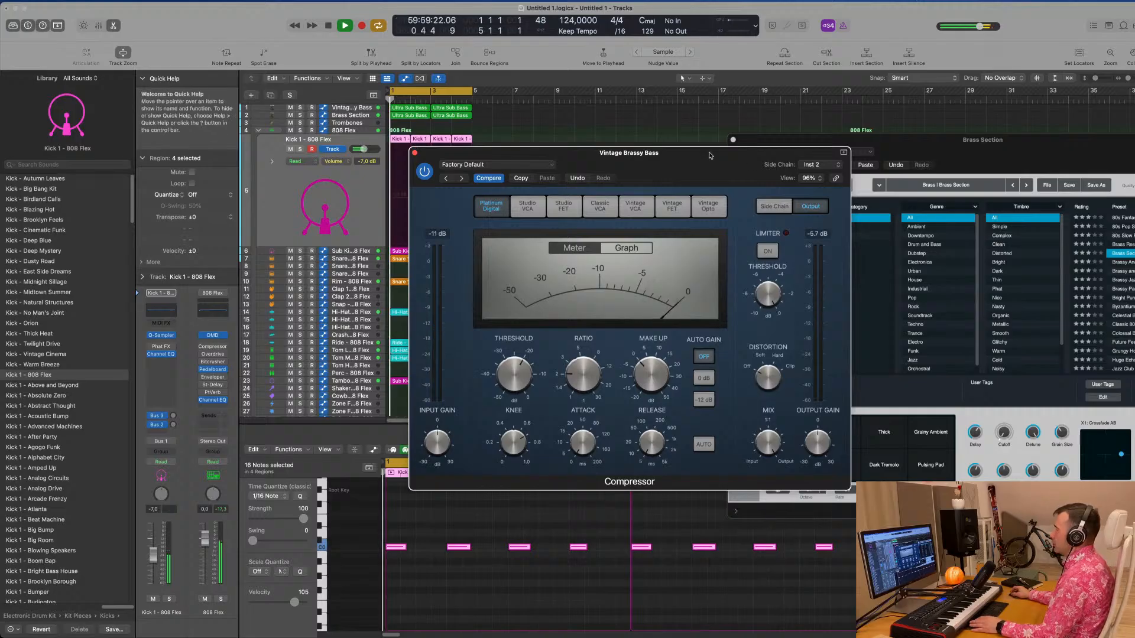
Step: Audition the Vintage Brassy Bass track briefly in solo, then raise its volume to -1.3 dB
left_click_drag(709, 153, 847, 130)
key("space")
key("space")
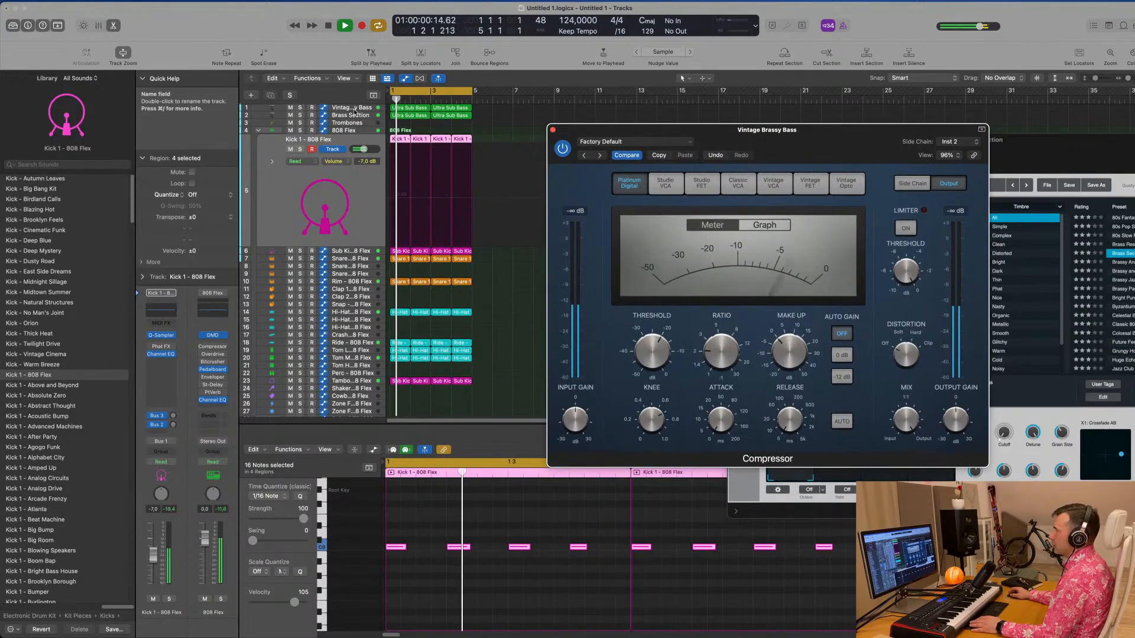
left_click(277, 109)
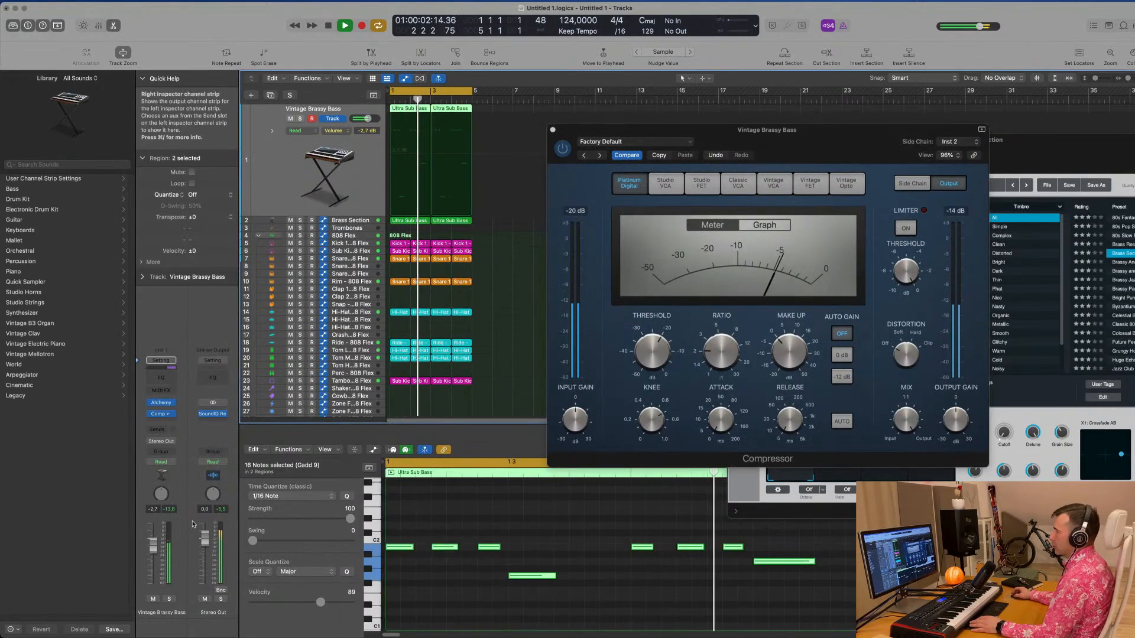
left_click(169, 599)
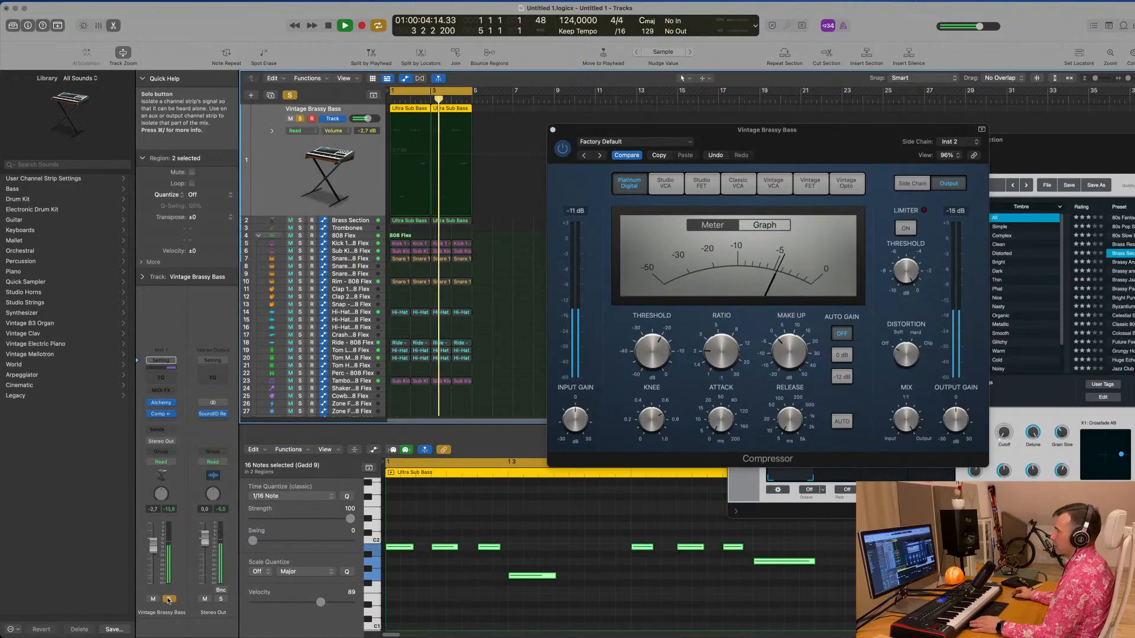
left_click(169, 599)
left_click_drag(154, 549, 153, 544)
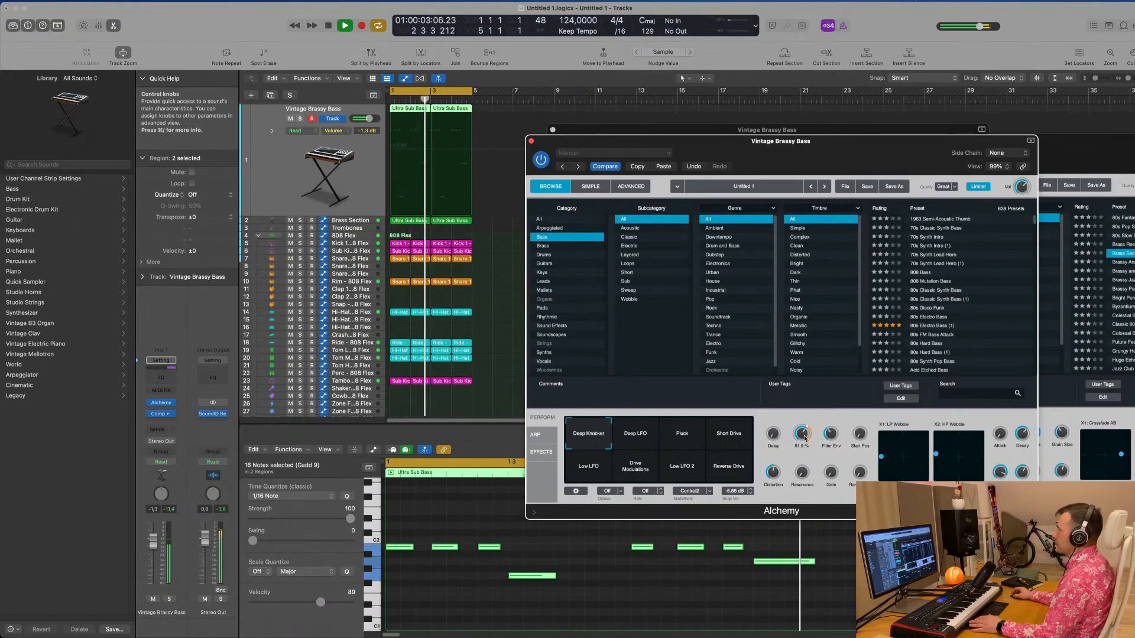
Step: Fine-tune the Cutoff in the Vintage Brassy Bass Alchemy and set the track's volume to about -1.6 dB
left_click_drag(805, 438, 805, 440)
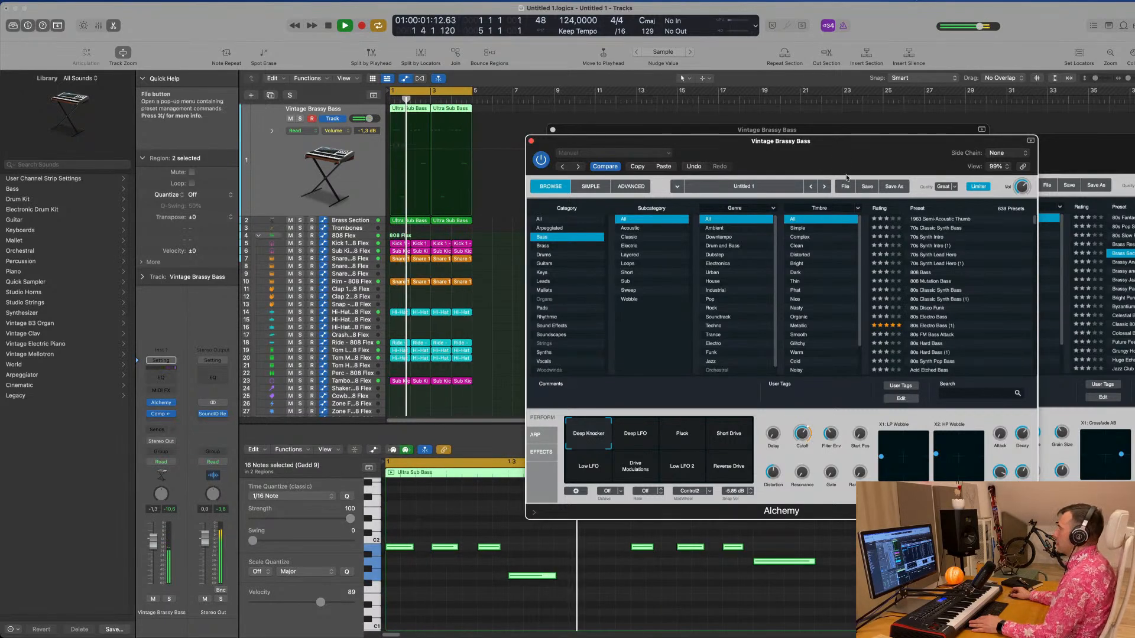
left_click_drag(847, 161, 795, 90)
left_click(154, 554)
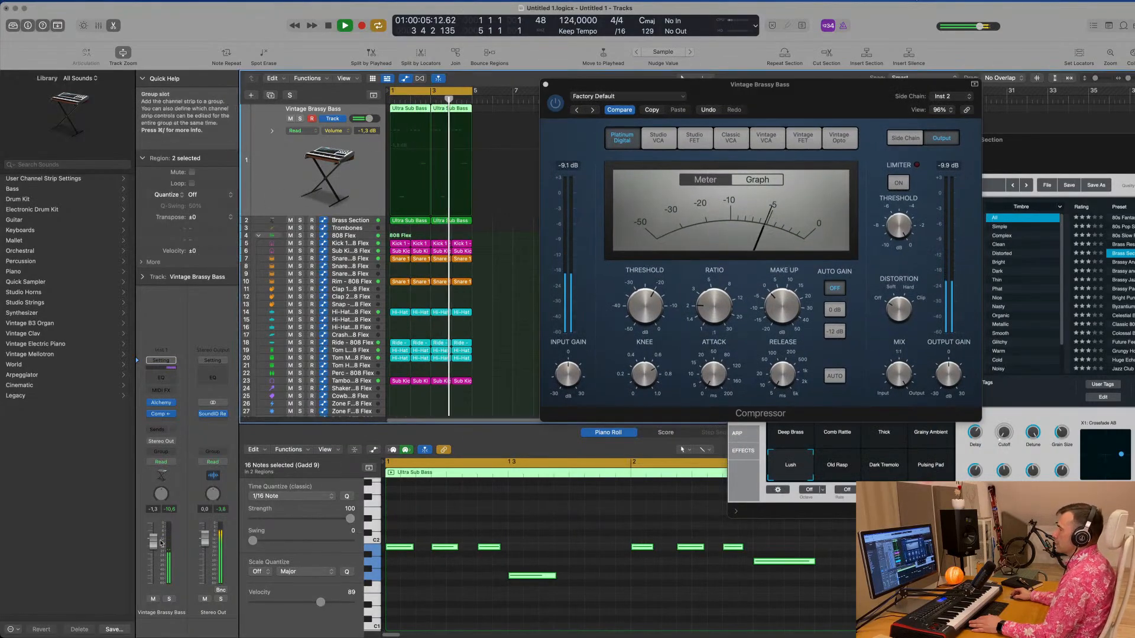
left_click_drag(154, 554, 154, 556)
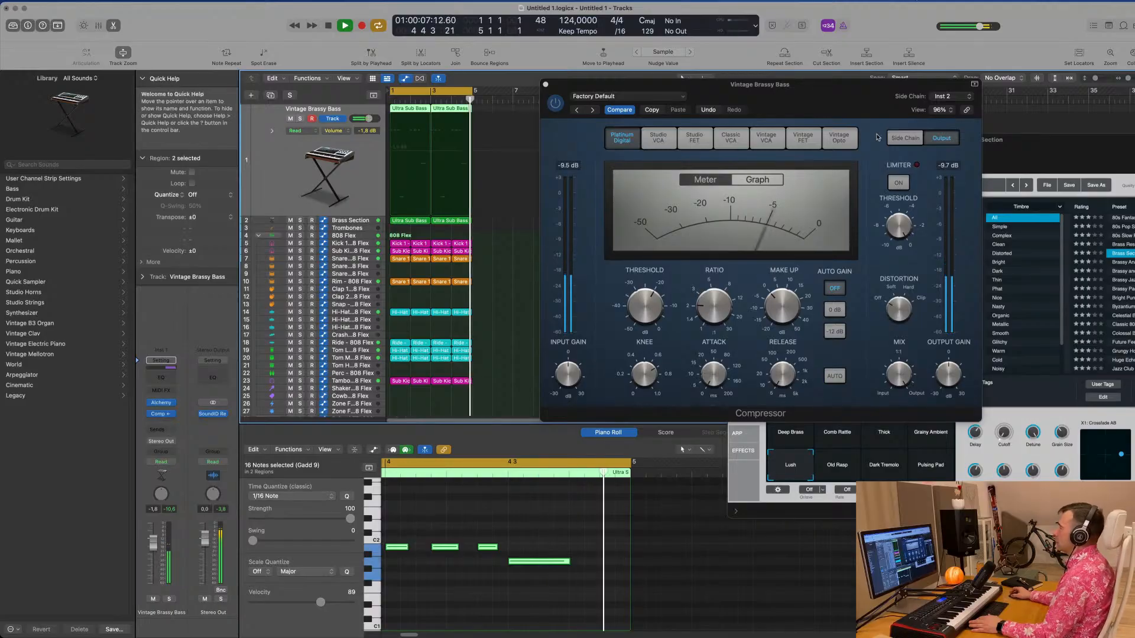
Step: Select the Studio percussion track and clear the region selection
left_click_drag(819, 92, 1026, 90)
scroll(431, 406, "down", 10)
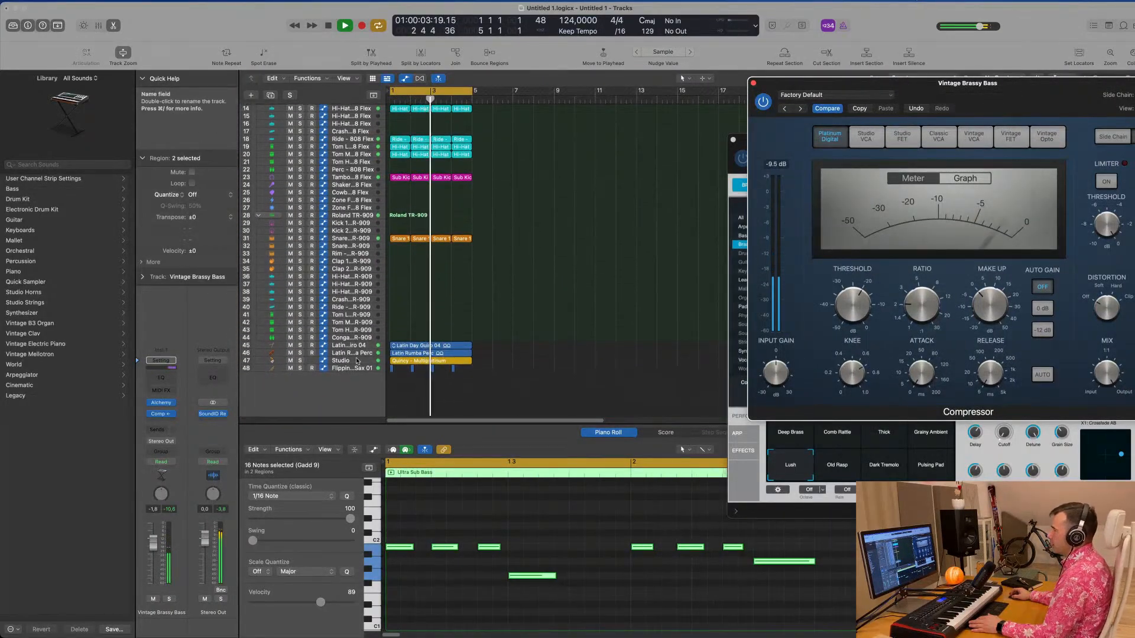
left_click(355, 362)
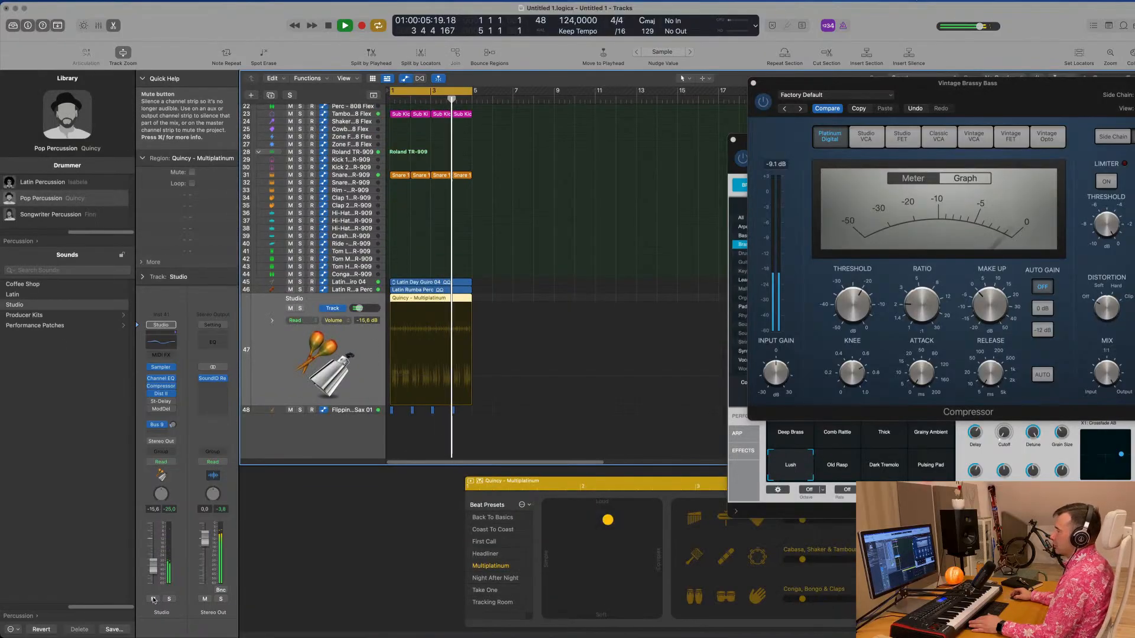
left_click(571, 226)
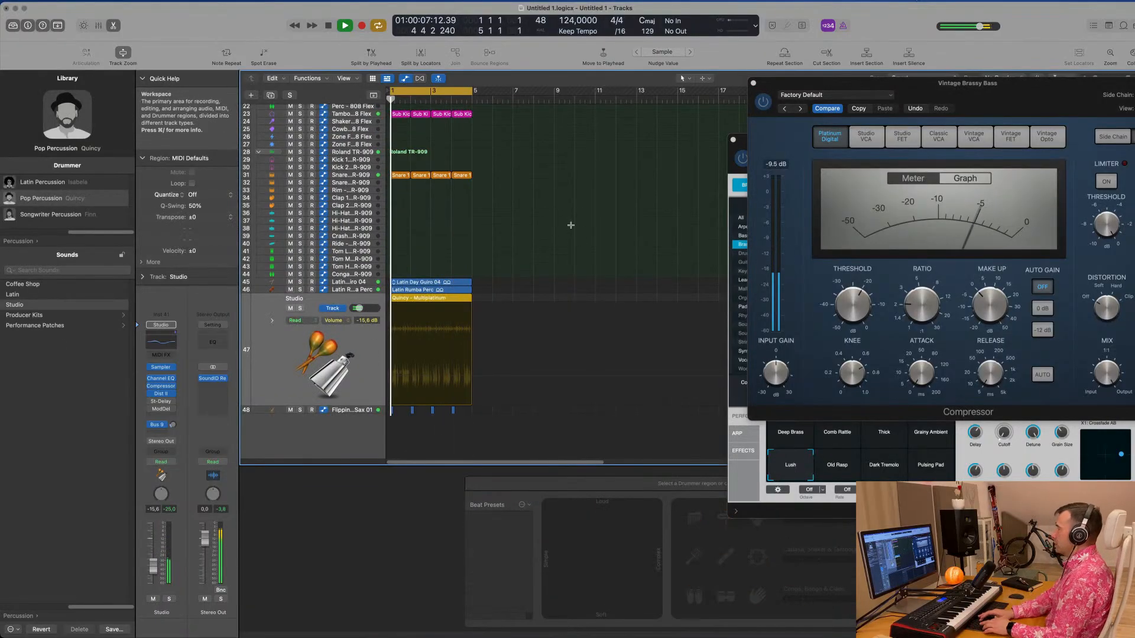
Step: Repeat all regions of the four-bar arrangement out to bar 17 and extend the cycle range to bar 17
key("super+z")
key("super+z")
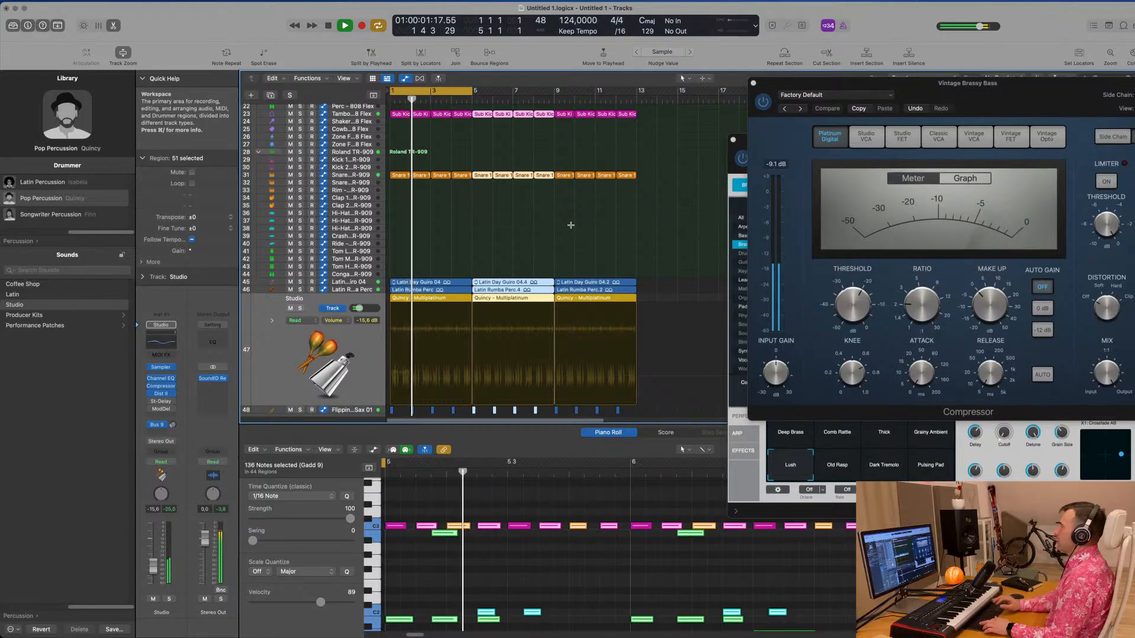
key("super+z")
scroll(570, 226, "up", 5)
scroll(545, 162, "down", 2)
scroll(532, 151, "down", 3)
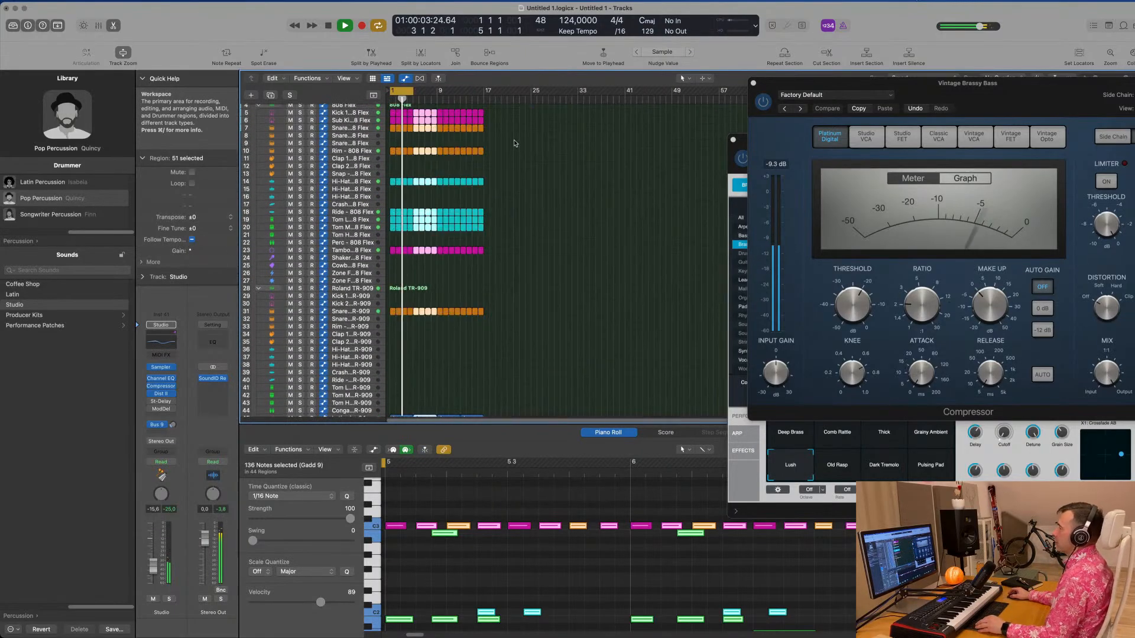
scroll(571, 153, "up", 2)
left_click(578, 155)
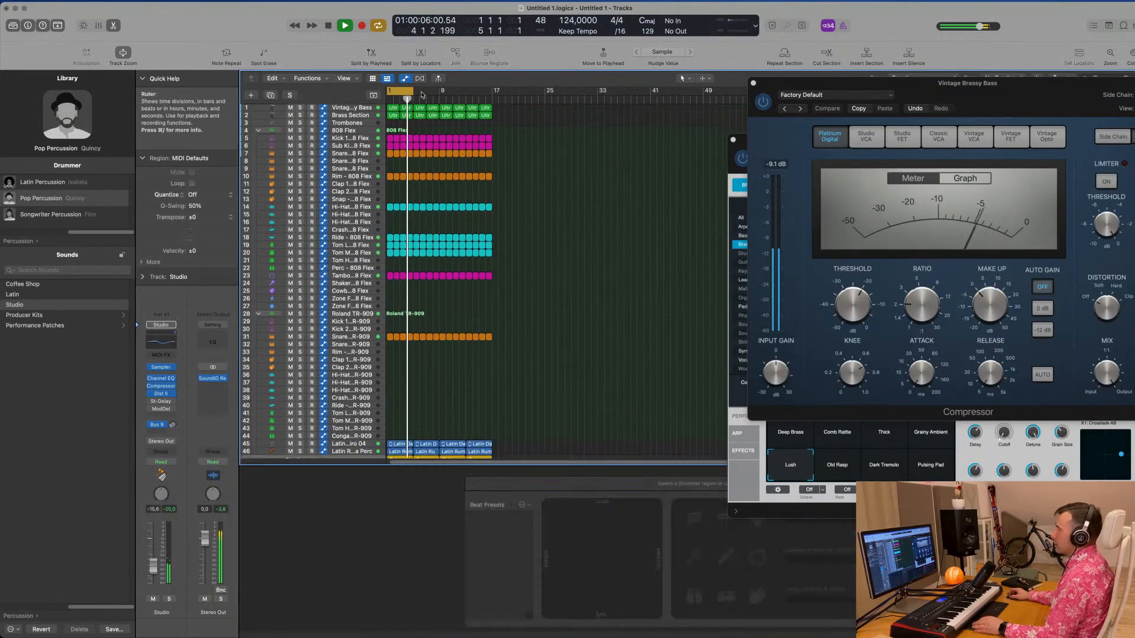
left_click_drag(412, 91, 492, 91)
Step: Duplicate the Brass Section track and move the Flipping Out Sax 01 track directly below the new copy
left_click(350, 114)
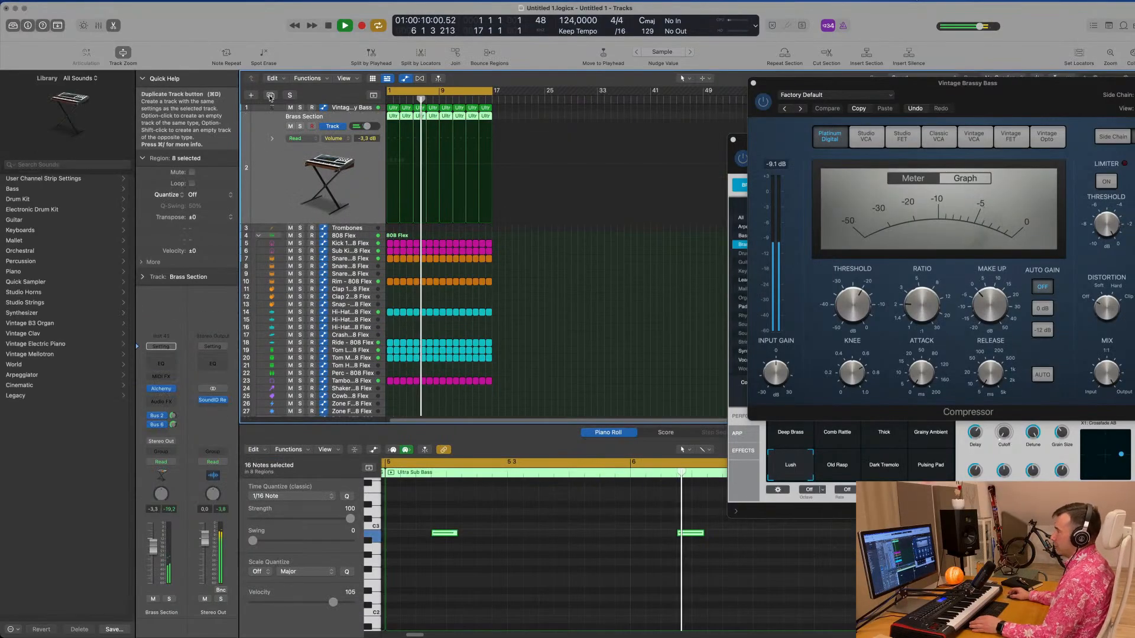
left_click(362, 185)
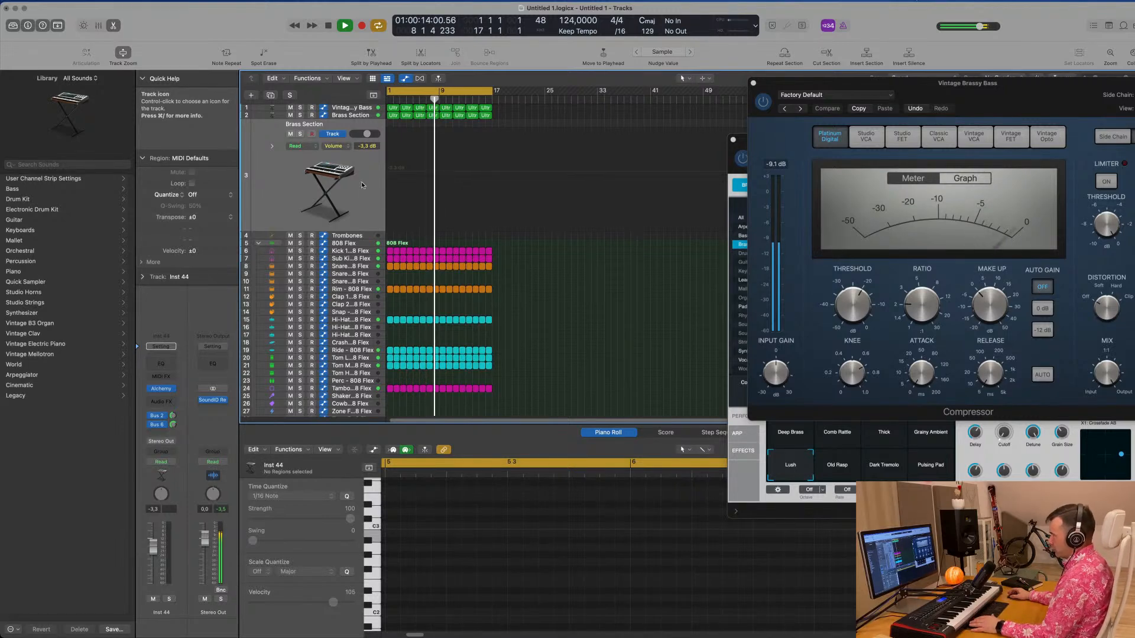
scroll(361, 182, "down", 10)
scroll(353, 374, "down", 4)
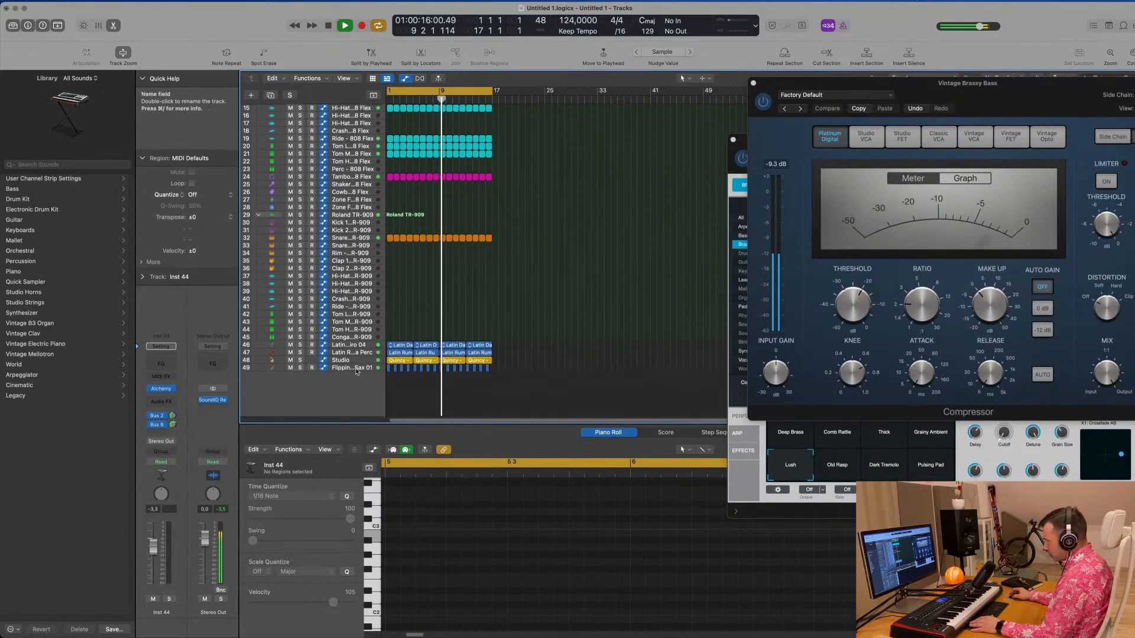
left_click_drag(362, 368, 372, 126)
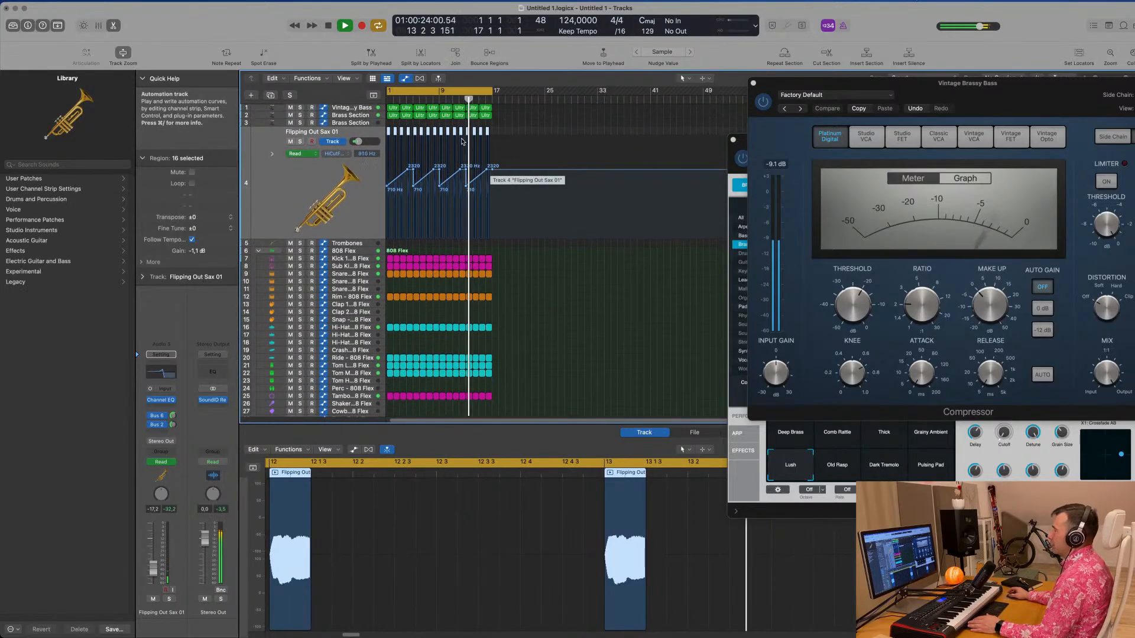
Step: Open the Alchemy instrument of the duplicated Brass Section track and raise the track's volume to about -2.2 dB
left_click(356, 122)
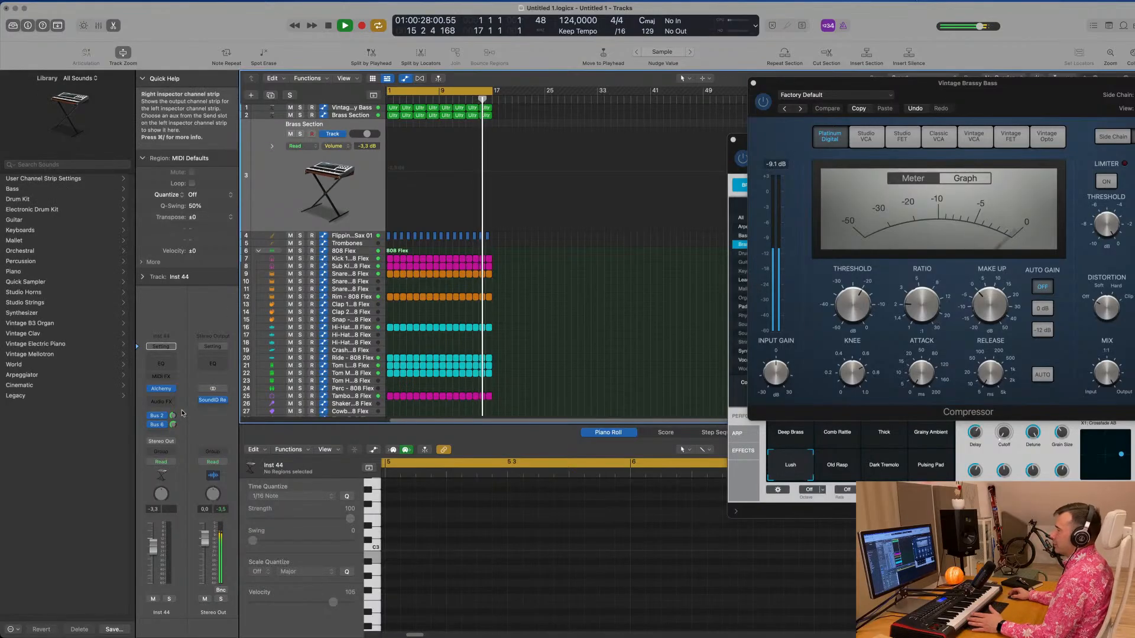
left_click(162, 389)
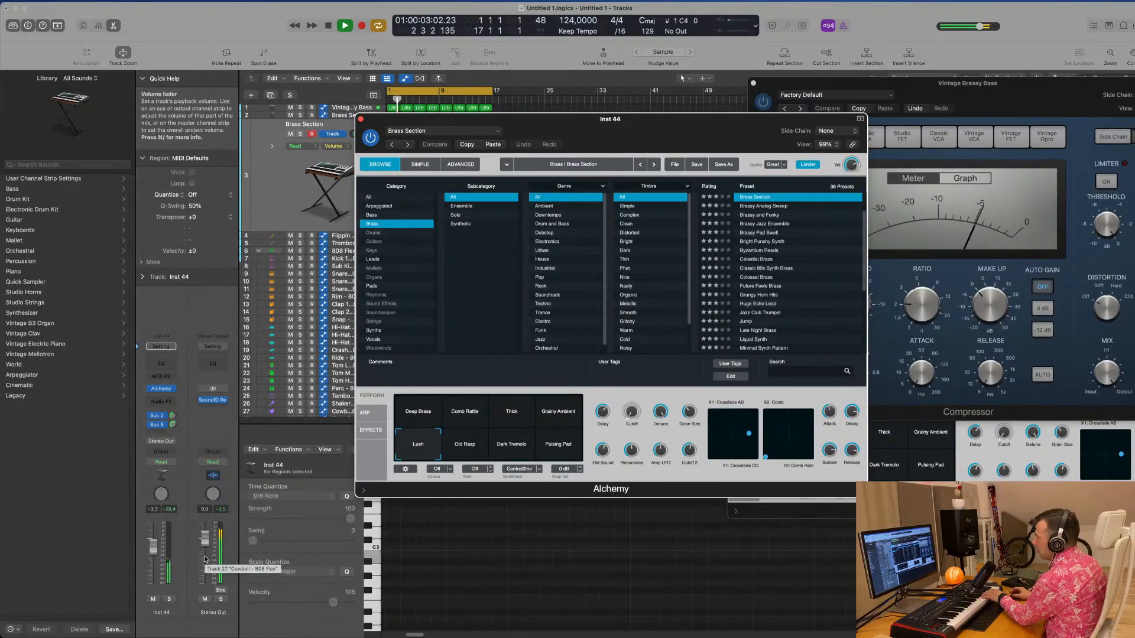
left_click_drag(154, 545, 154, 543)
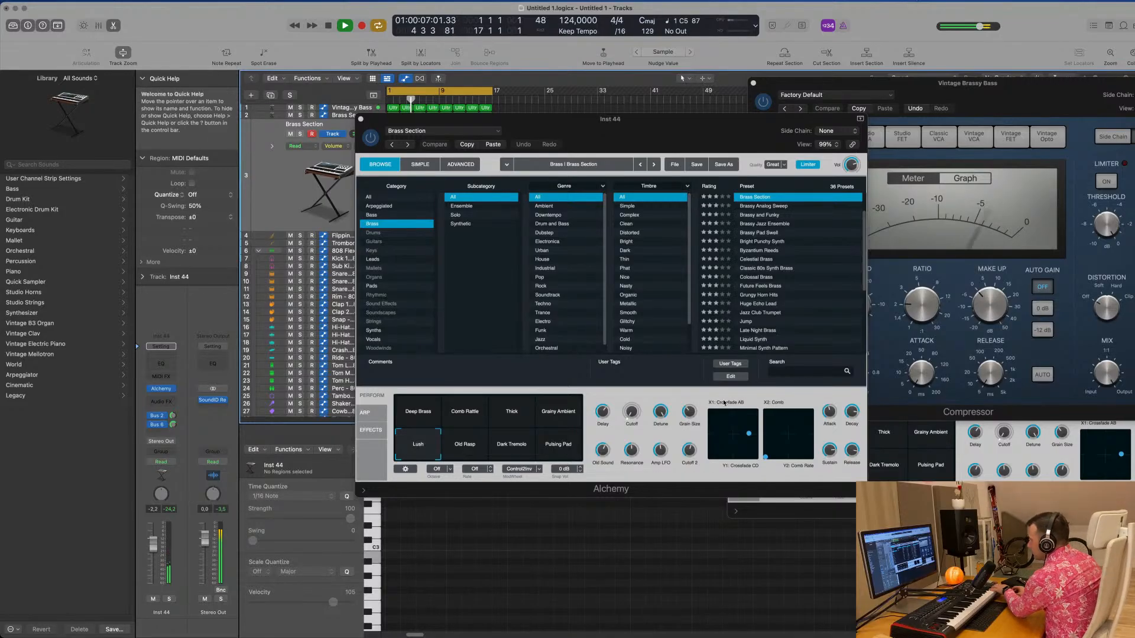
Step: Try the Grainy Ambient, Deep Brass and Thick performance snapshots of the Brass Section preset
left_click(562, 421)
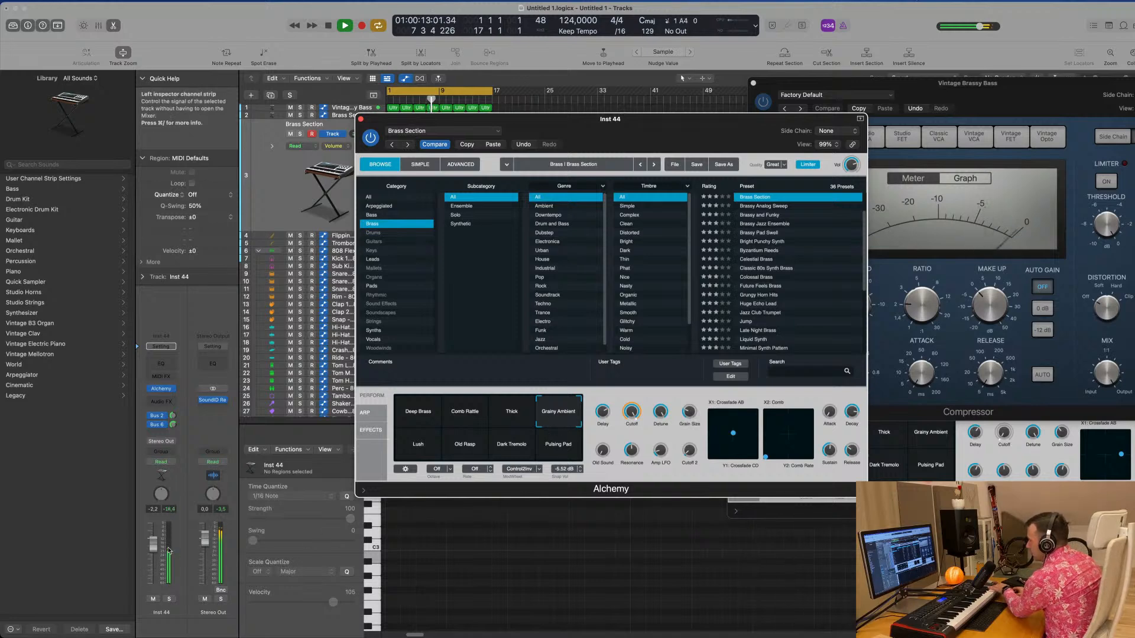
left_click(421, 418)
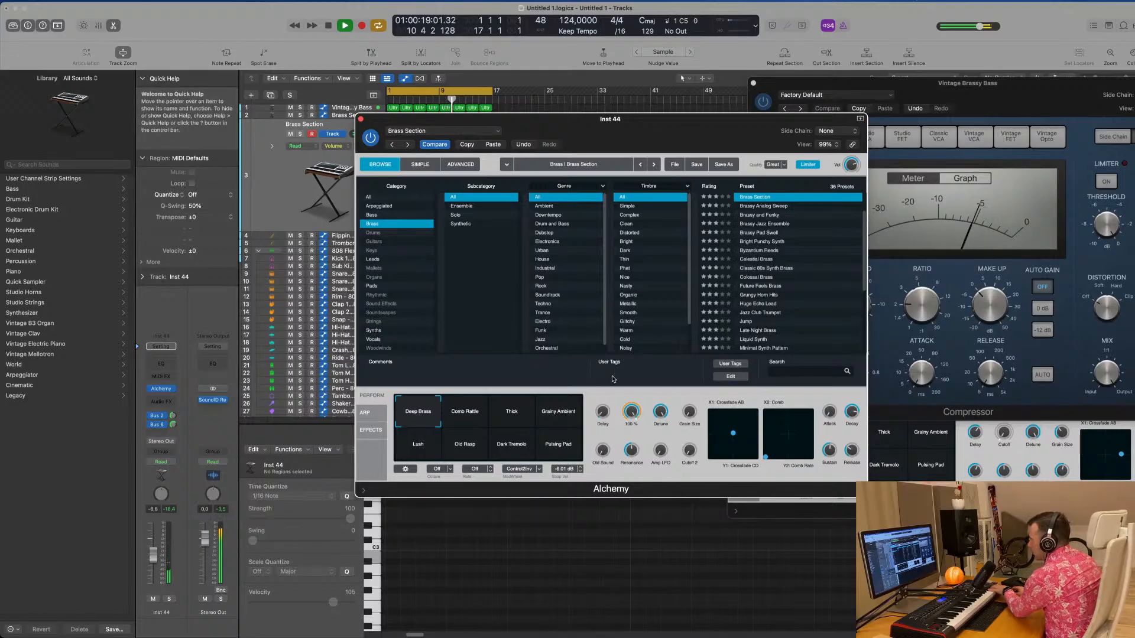
left_click(555, 421)
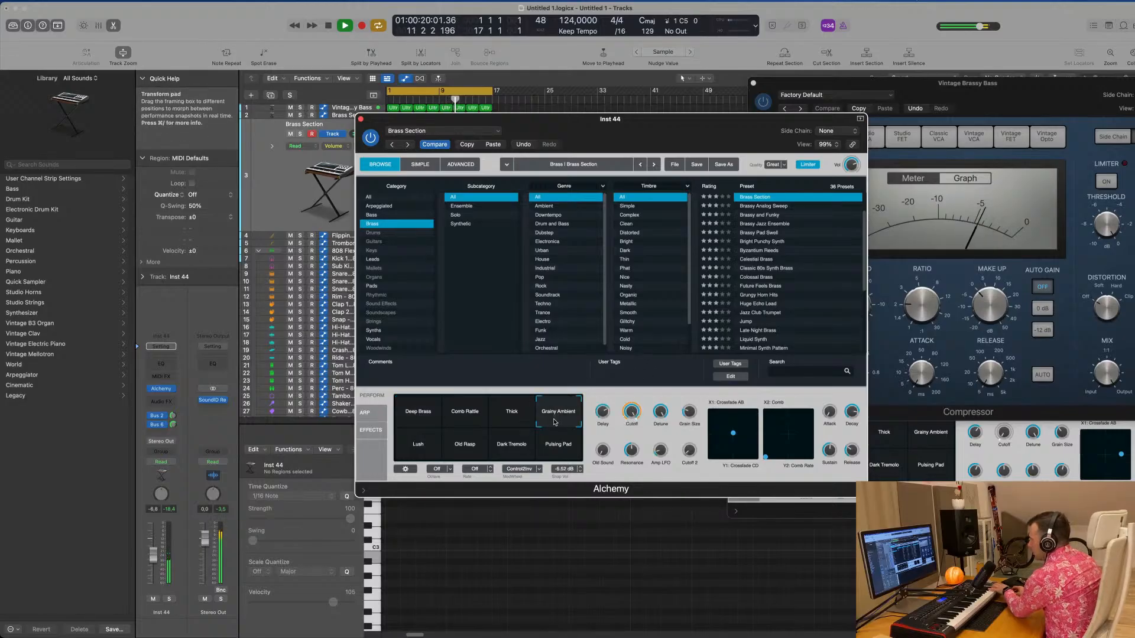
left_click(512, 421)
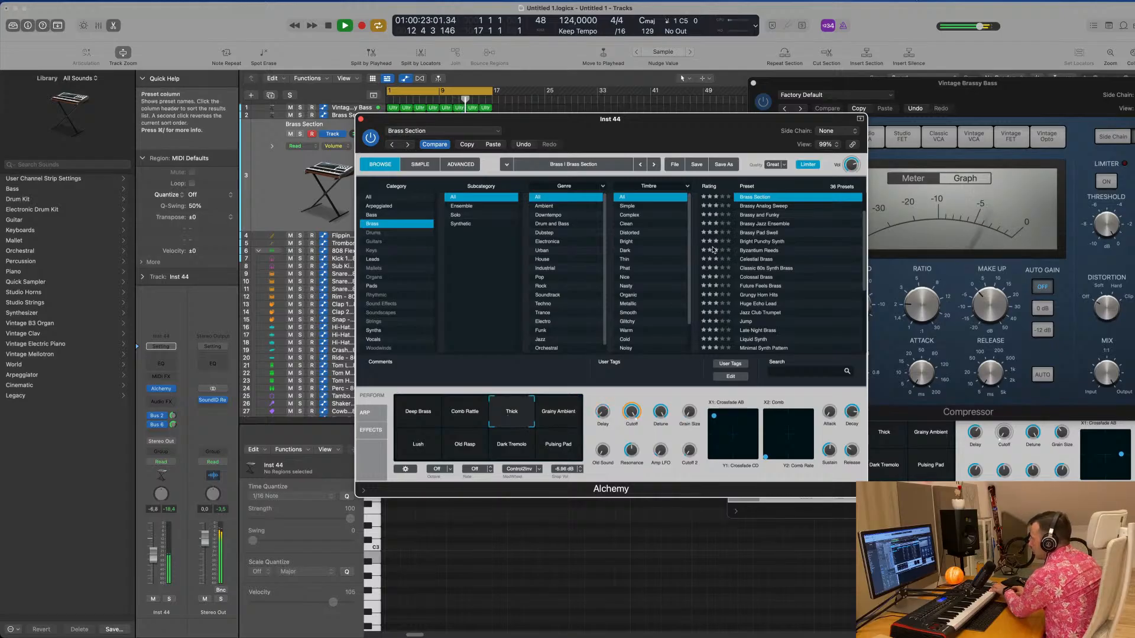
Step: Audition Celestial Brass, load the Classic 80s Synth Brass preset and lower the track's volume to about -17.8 dB
left_click(763, 260)
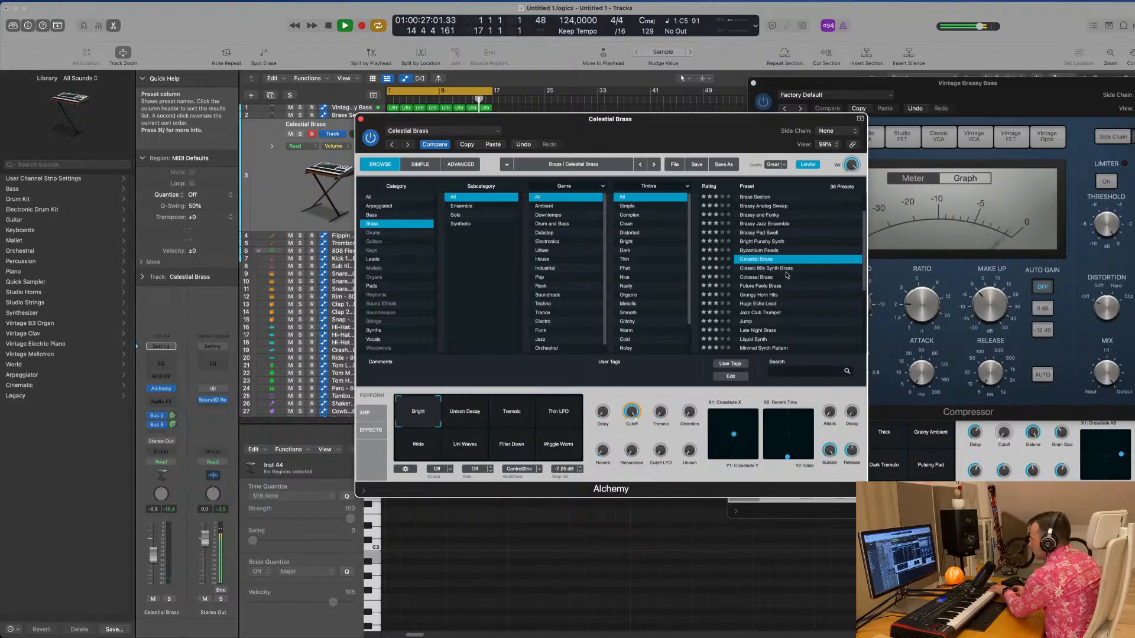
left_click(774, 269)
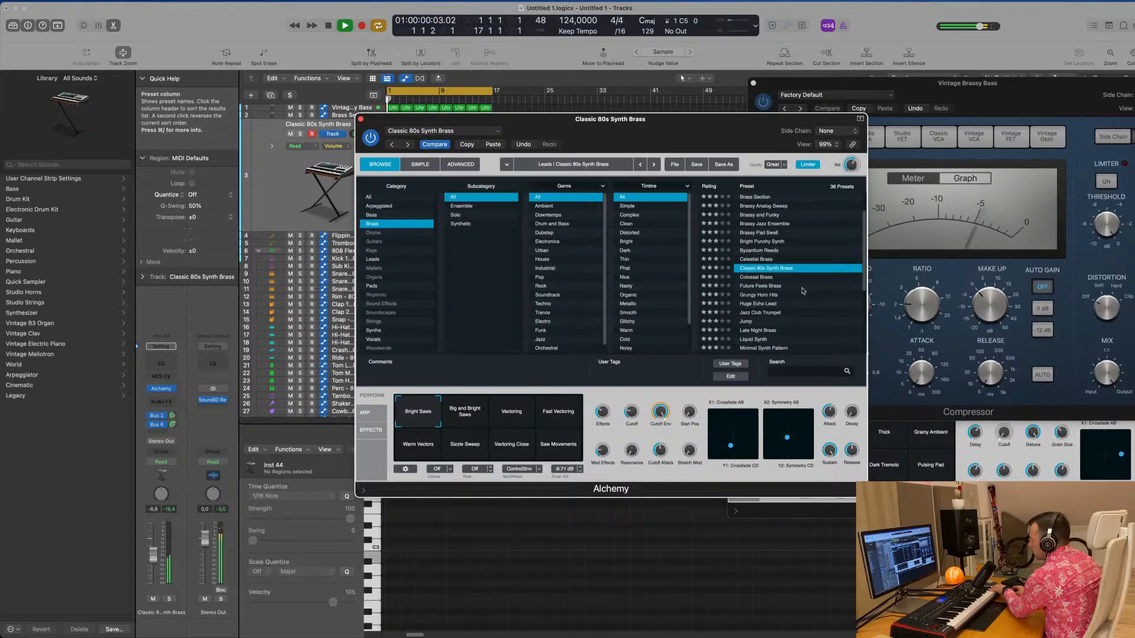
left_click_drag(153, 555, 154, 597)
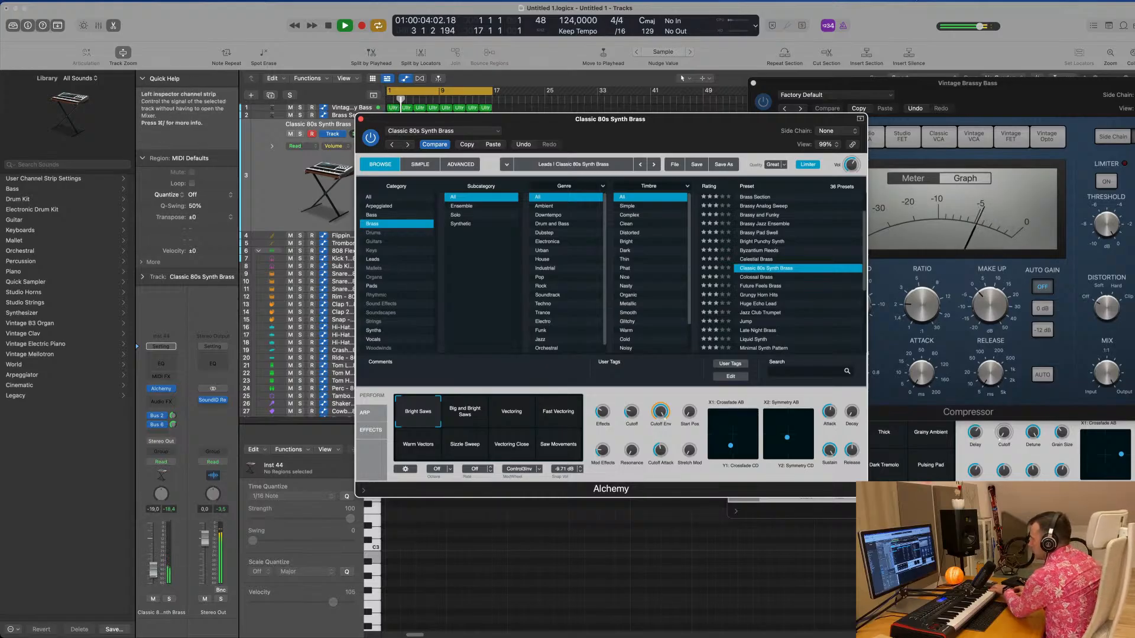
Step: Copy the first Ultra Sub Bass region onto the Classic 80s Synth Brass track at bar 1 and stop playback
left_click_drag(520, 119, 796, 207)
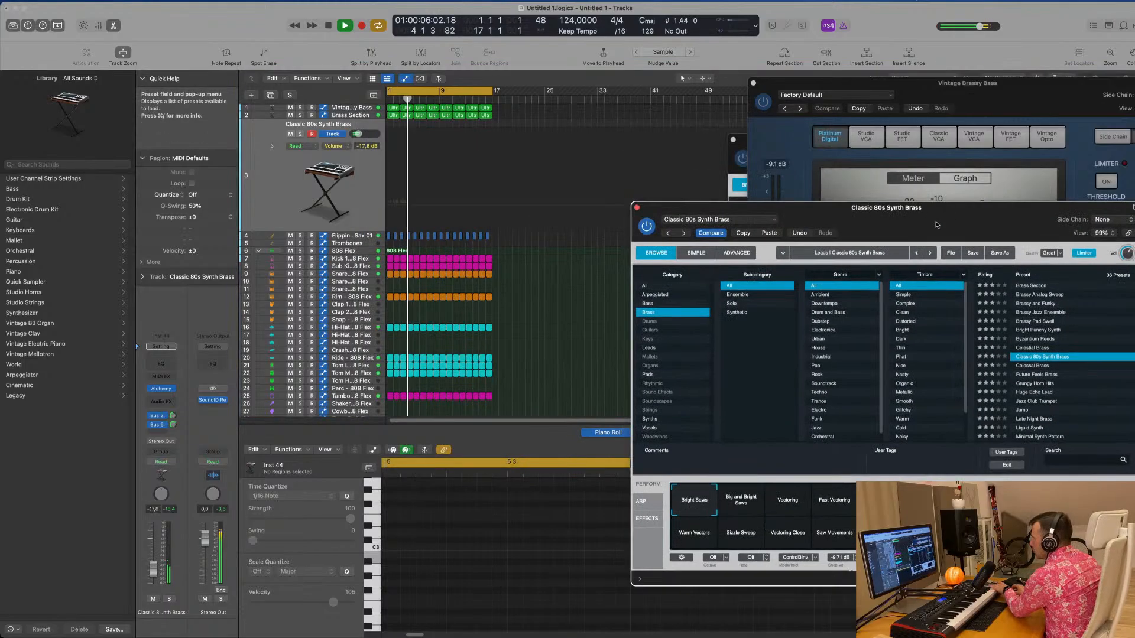
left_click(389, 107)
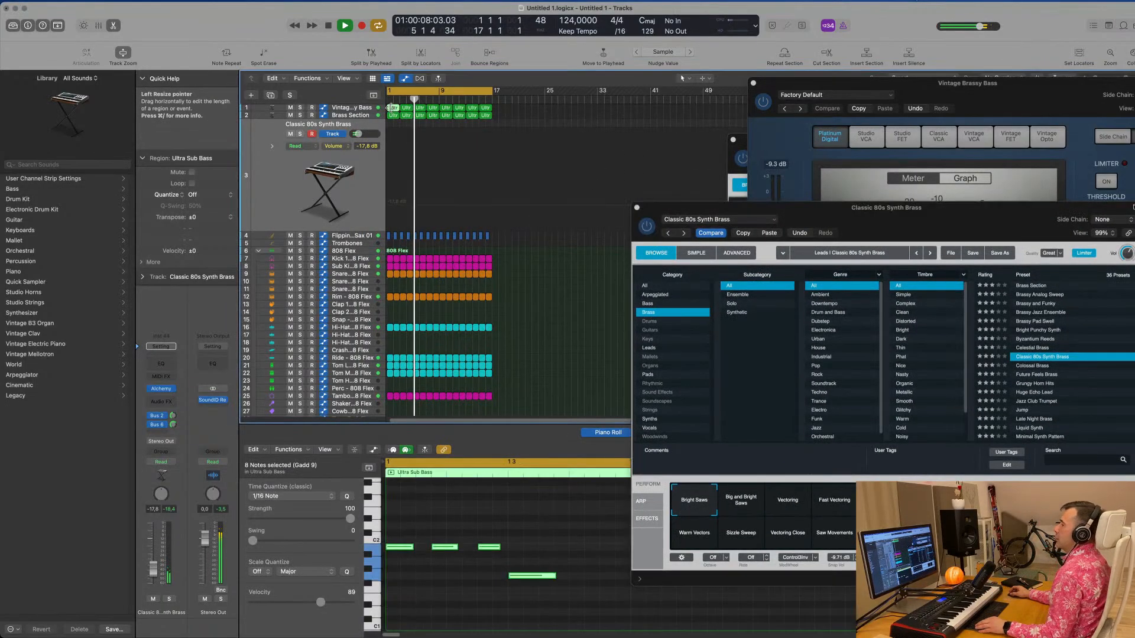
left_click_drag(395, 109, 394, 204)
key("space")
Step: Delete the short repeated notes in the copied region and lengthen the four remaining notes to half a bar each
scroll(408, 544, "down", 3)
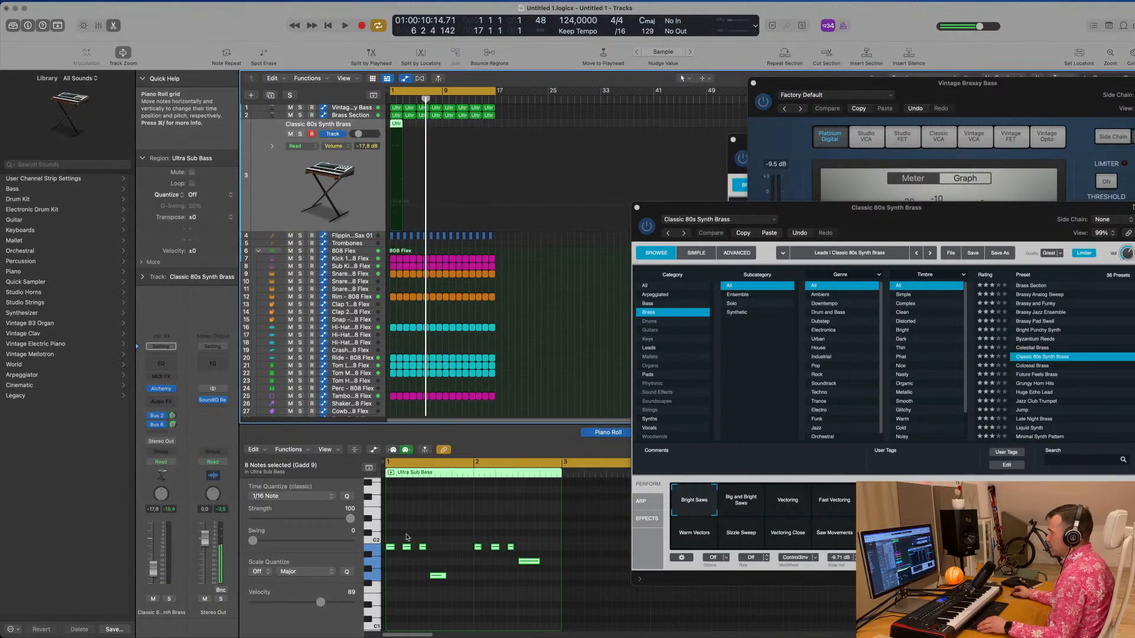
left_click_drag(406, 537, 442, 550)
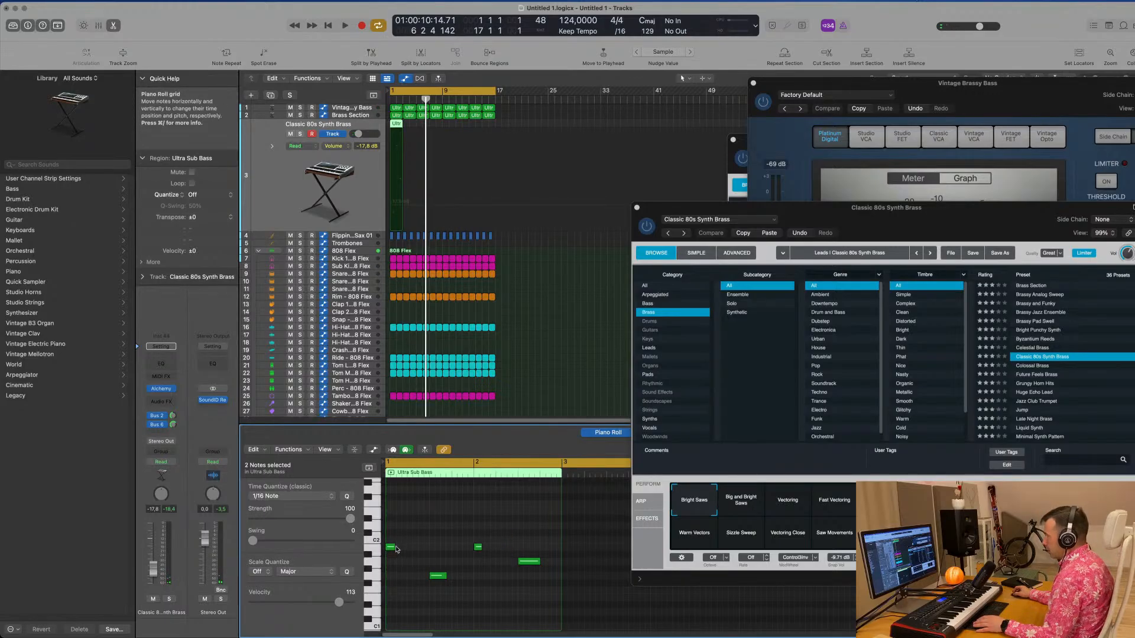
left_click_drag(394, 548, 559, 566)
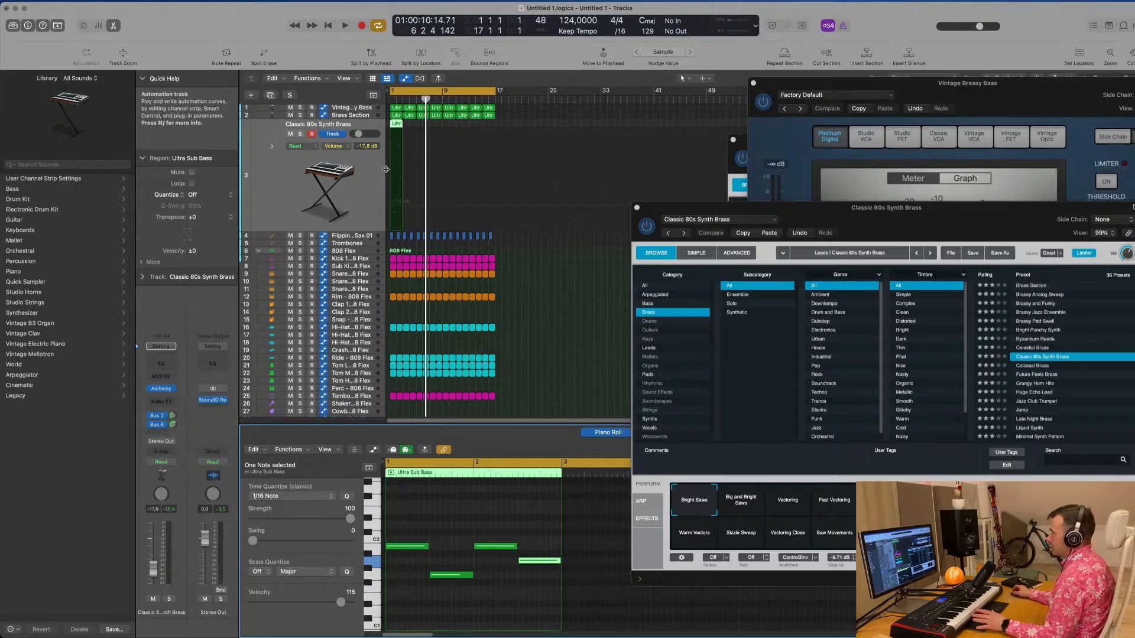
Step: Transpose all four notes up by octaves until the highest ones sit just below C6, checking them during playback
left_click(464, 525)
key("super+a")
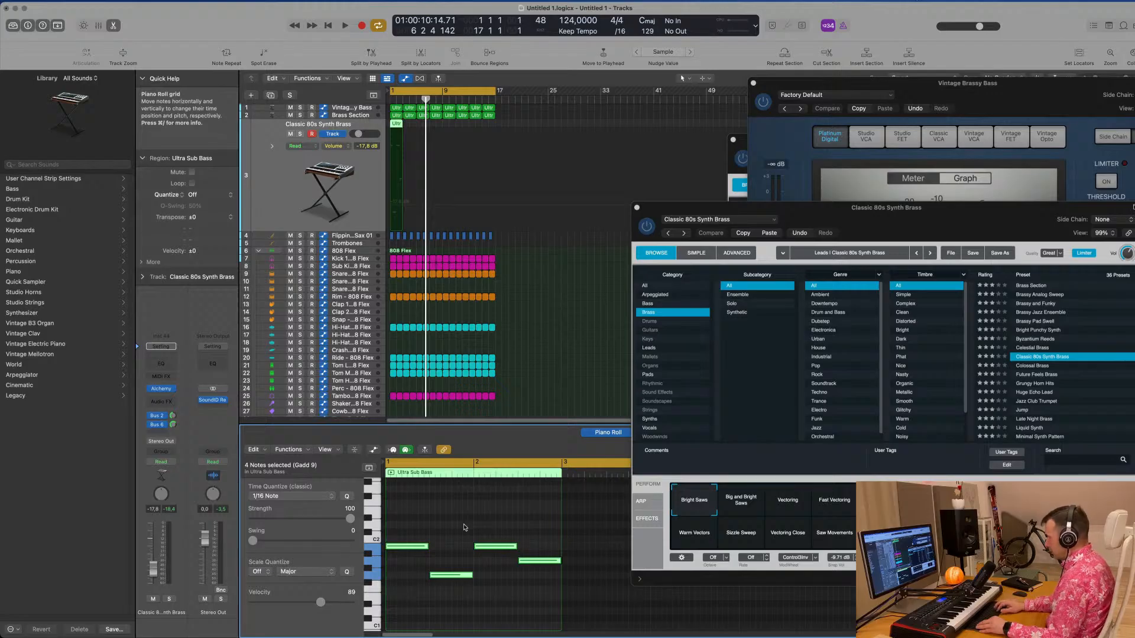
key("alt+shift+Up")
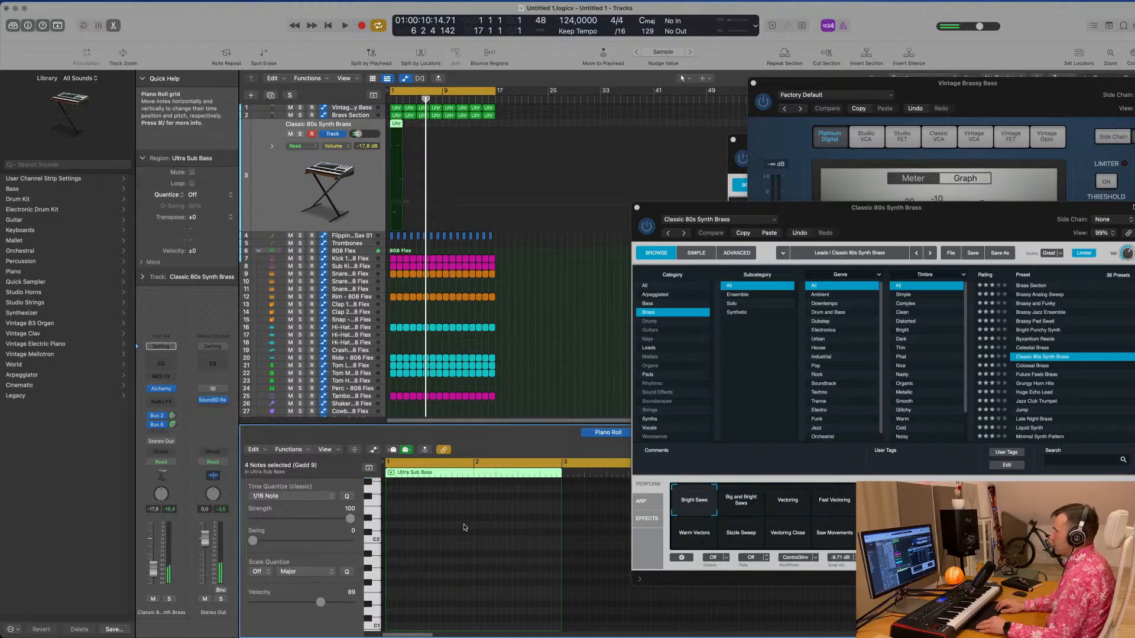
key("space")
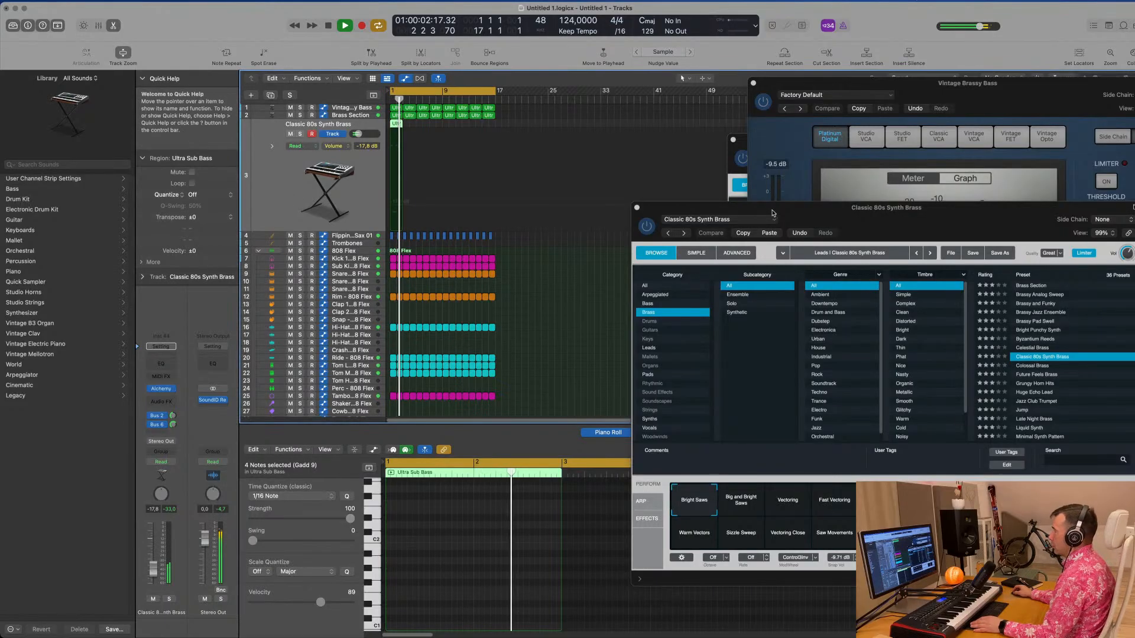
left_click_drag(733, 208, 755, 194)
scroll(501, 557, "up", 8)
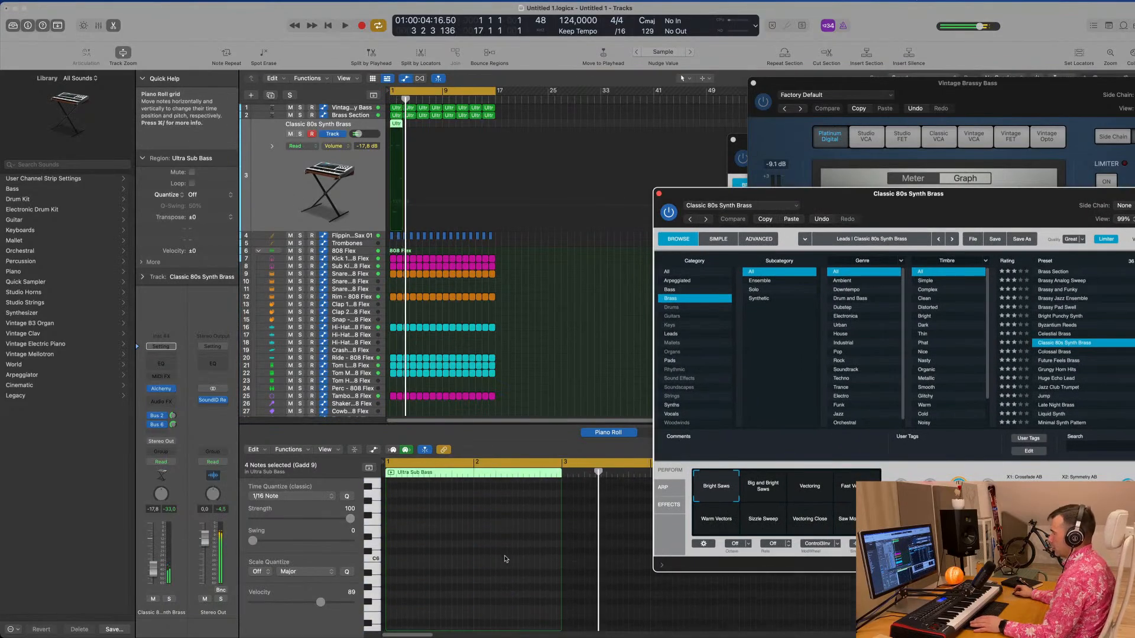
scroll(501, 558, "down", 1)
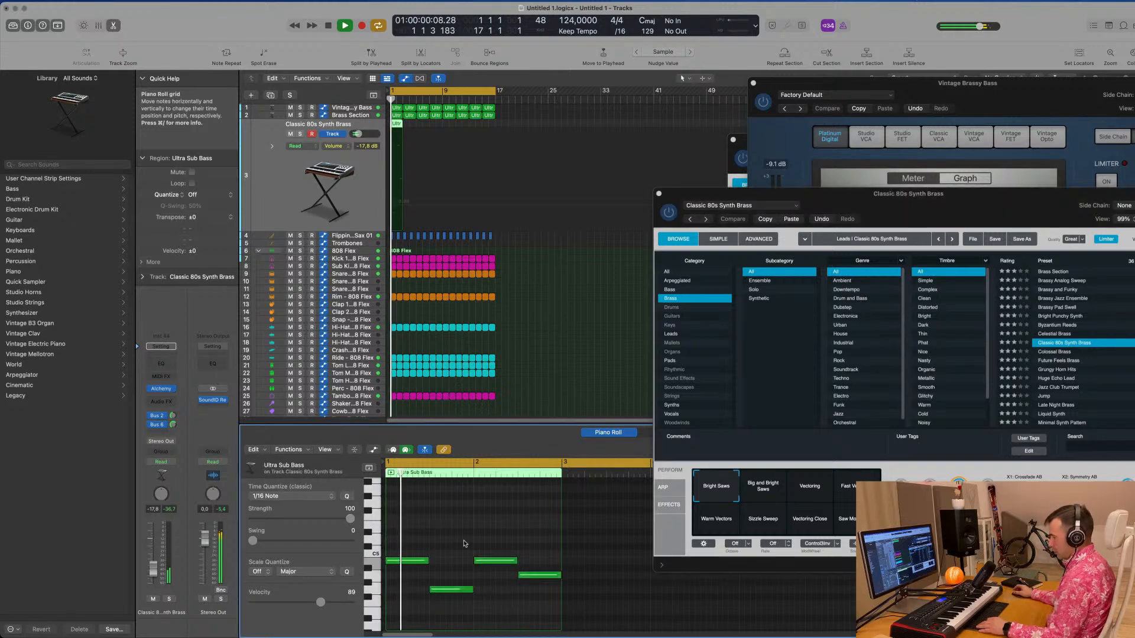
key("alt+shift+Up")
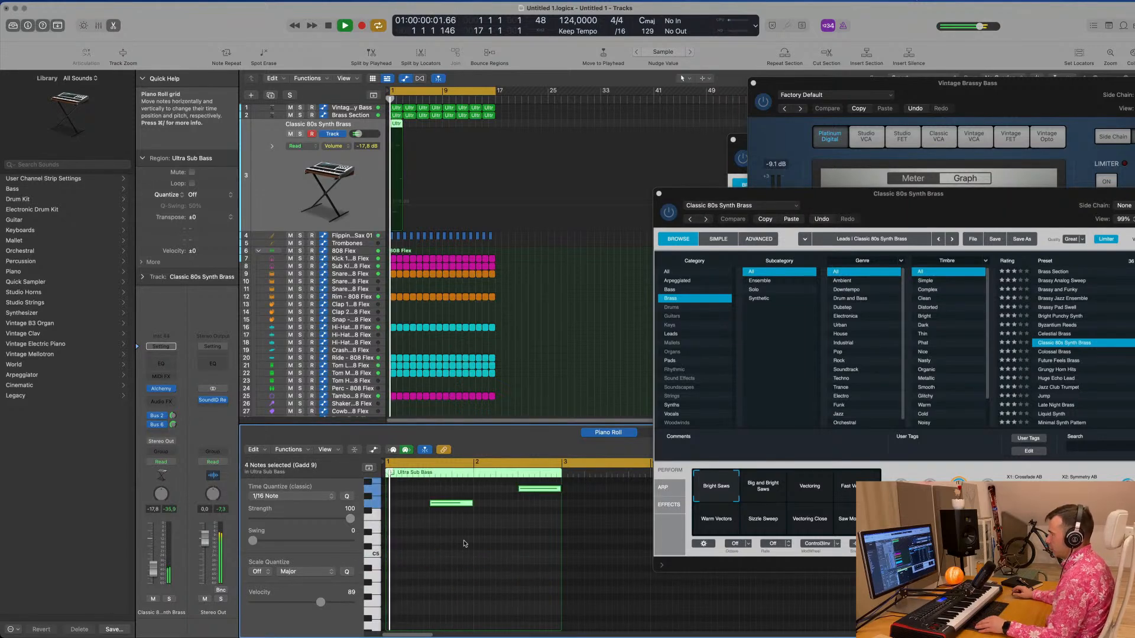
scroll(481, 553, "down", 3)
scroll(480, 553, "down", 2)
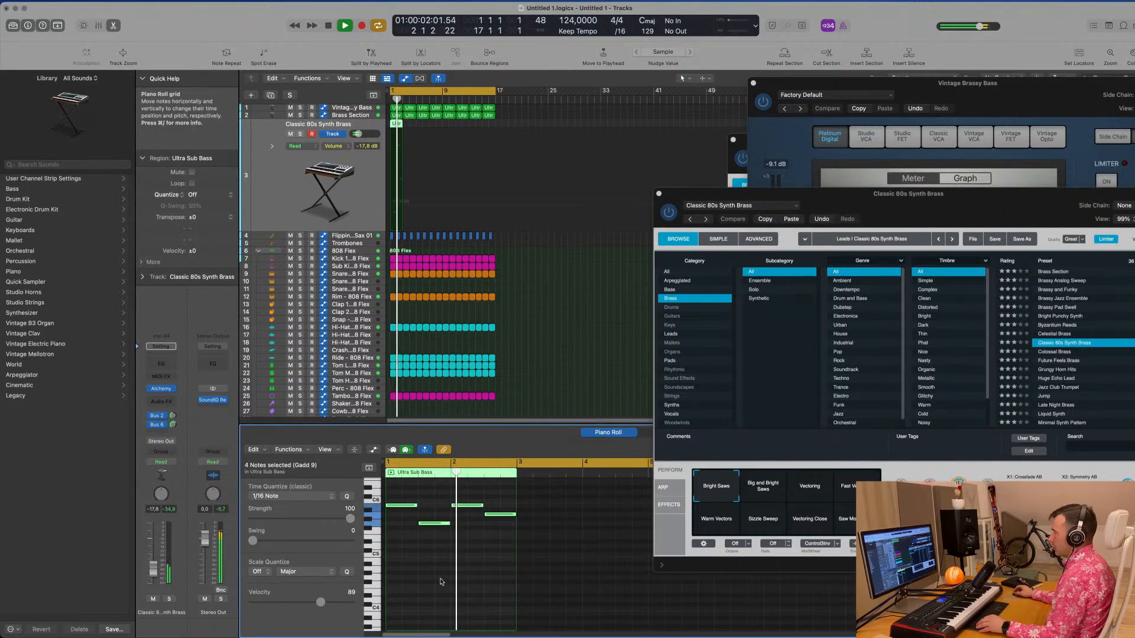
Step: Stop playback, repeat the two-bar brass region three times and join the copies into one eight-bar region
key("space")
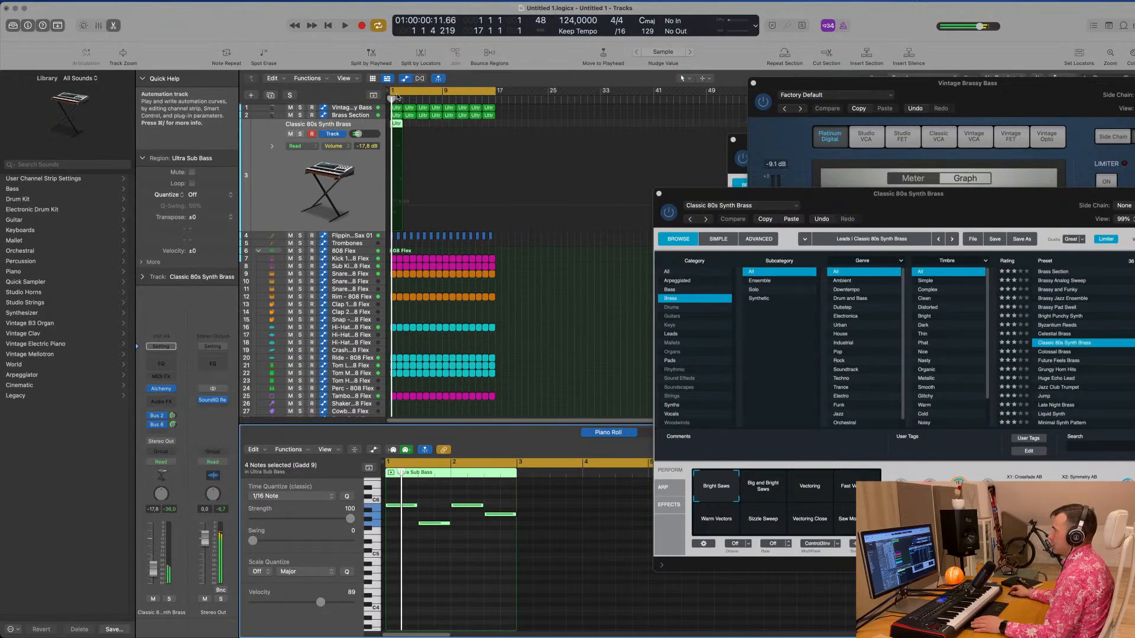
left_click(399, 126)
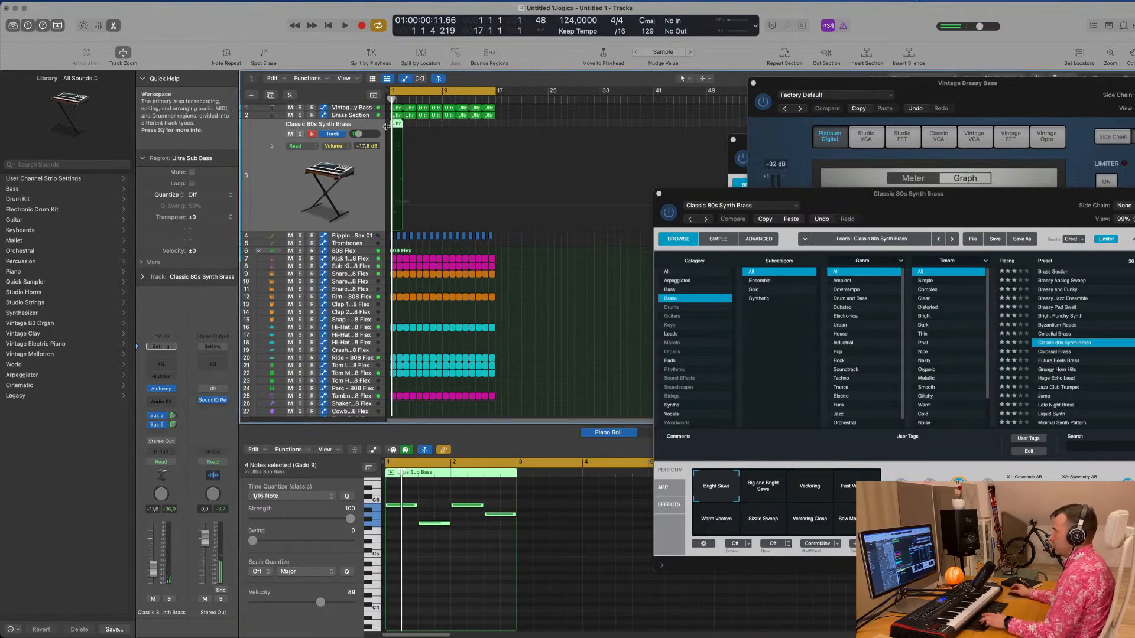
key("super+r")
key("super+r")
key("super+r")
left_click_drag(463, 125, 395, 130)
key("super+j")
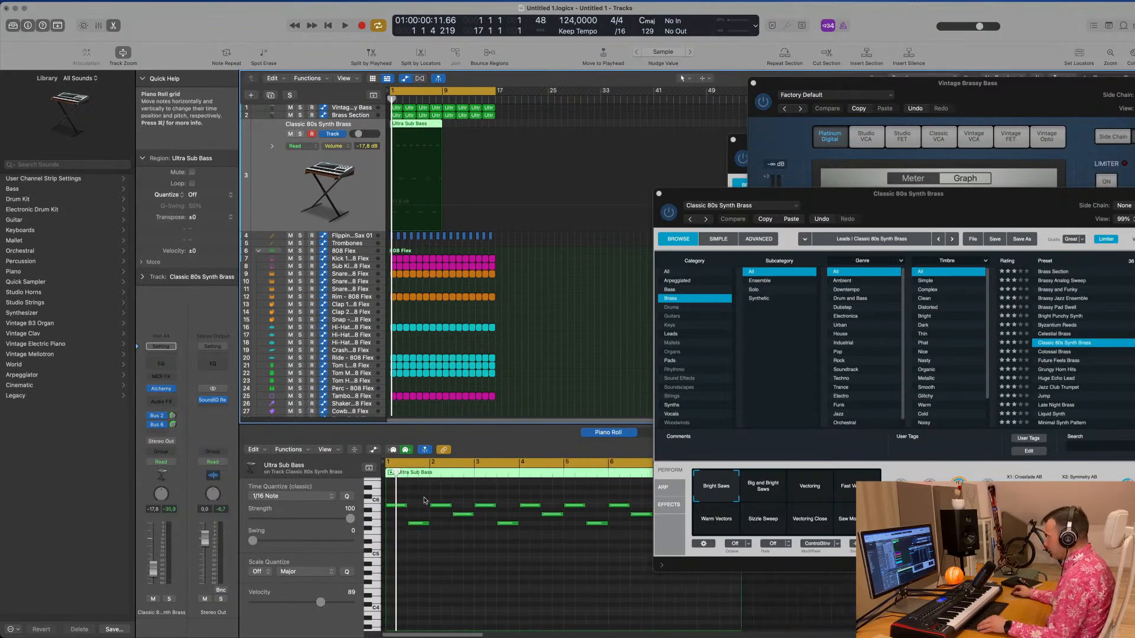
Step: Delete the other notes in bars 1 and 2 and extend the first note to bar 3
left_click_drag(419, 500, 460, 550)
key("Delete")
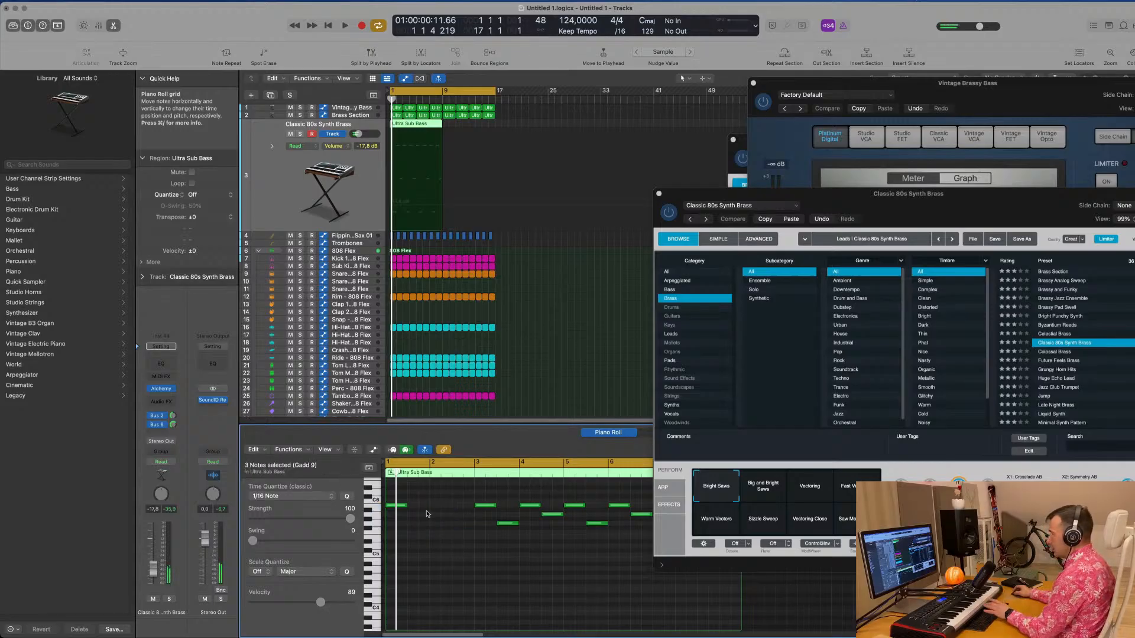
left_click_drag(406, 504, 555, 514)
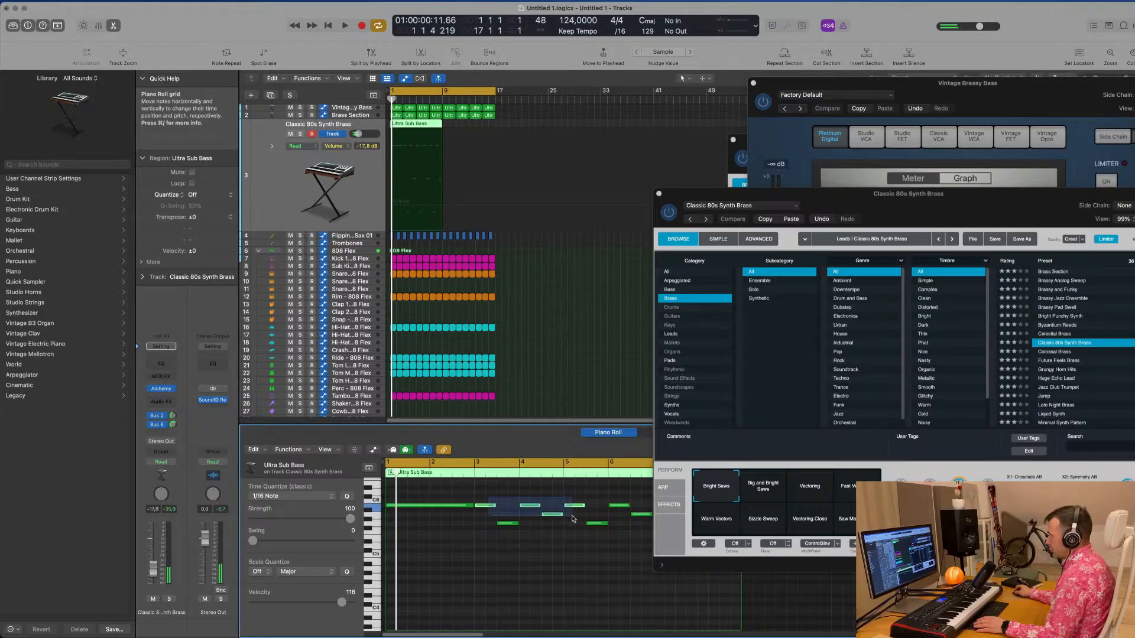
Step: Reduce bars 3 and 4 to the lowest note, sustained from bar 3 to bar 5
key("Delete")
mouse_move(552, 520)
left_mouse_down()
mouse_move(493, 525)
mouse_move(562, 524)
left_mouse_up()
scroll(532, 522, "right", 3)
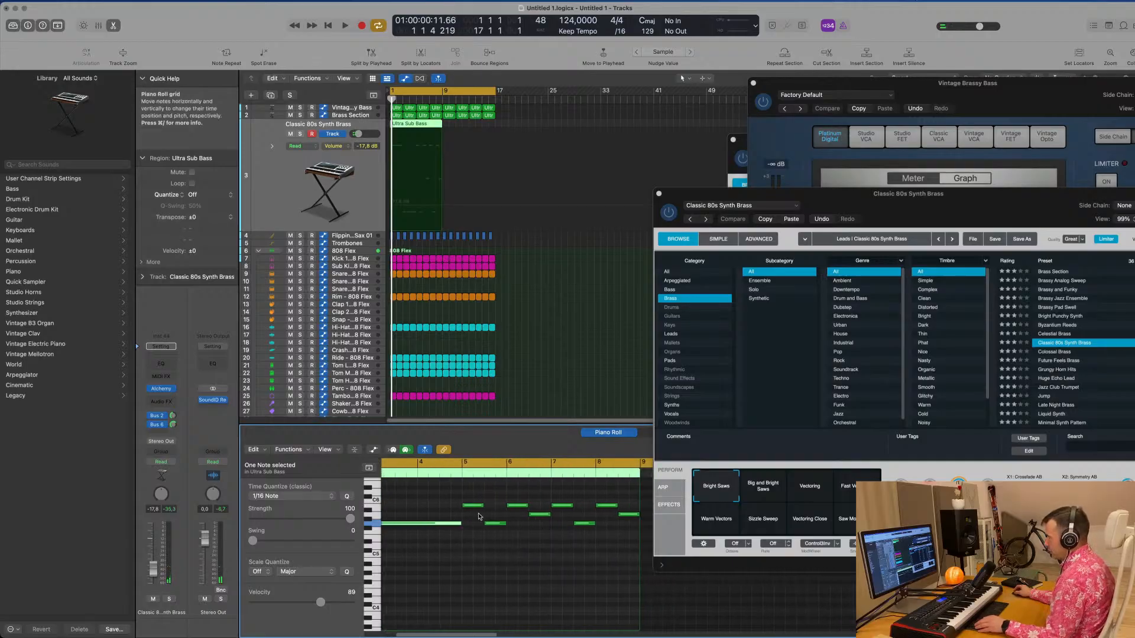
scroll(479, 517, "left", 3)
scroll(556, 528, "down", 2)
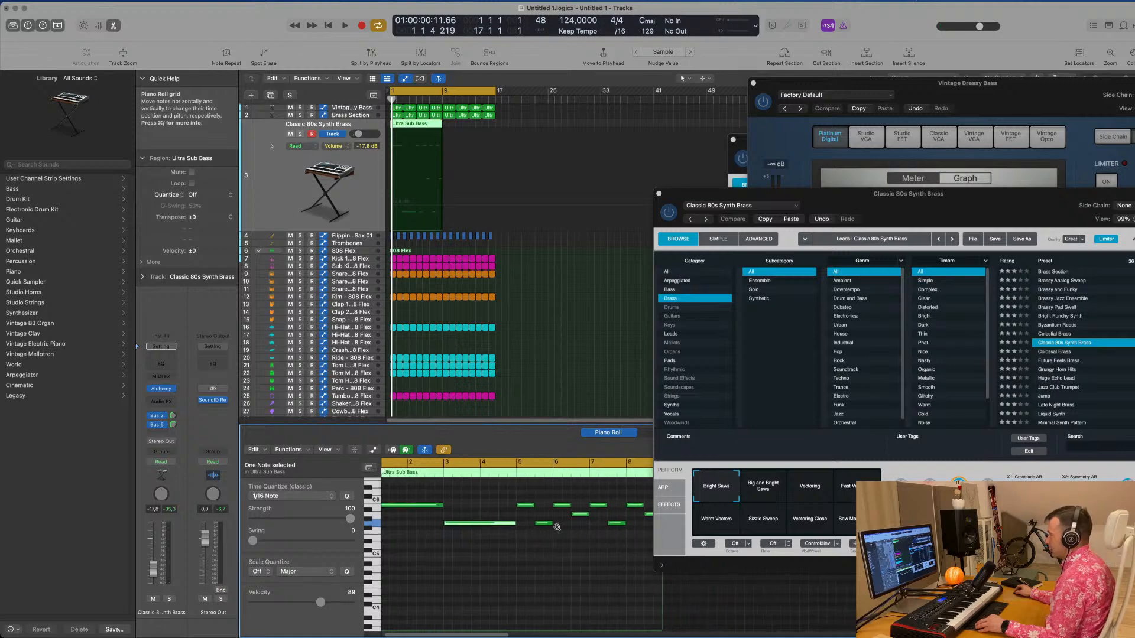
scroll(556, 527, "down", 1)
Step: Replace the notes in bars 5 to 8 with one sustained middle-pitch note running from bar 5 to bar 9
left_click_drag(501, 493, 564, 517)
key("Delete")
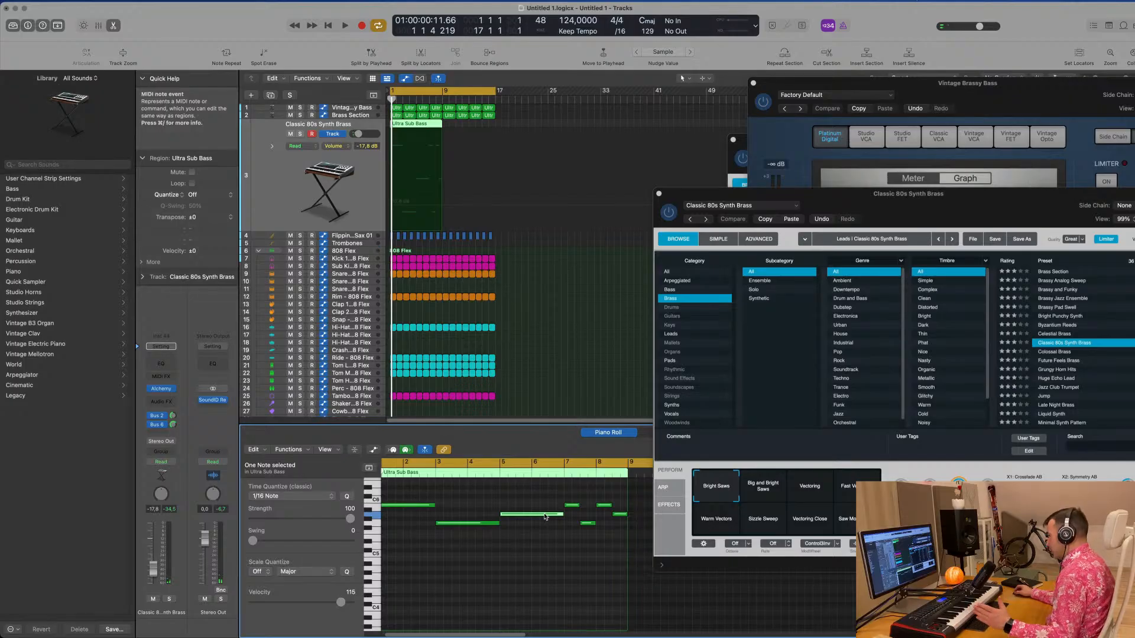
left_click(584, 531)
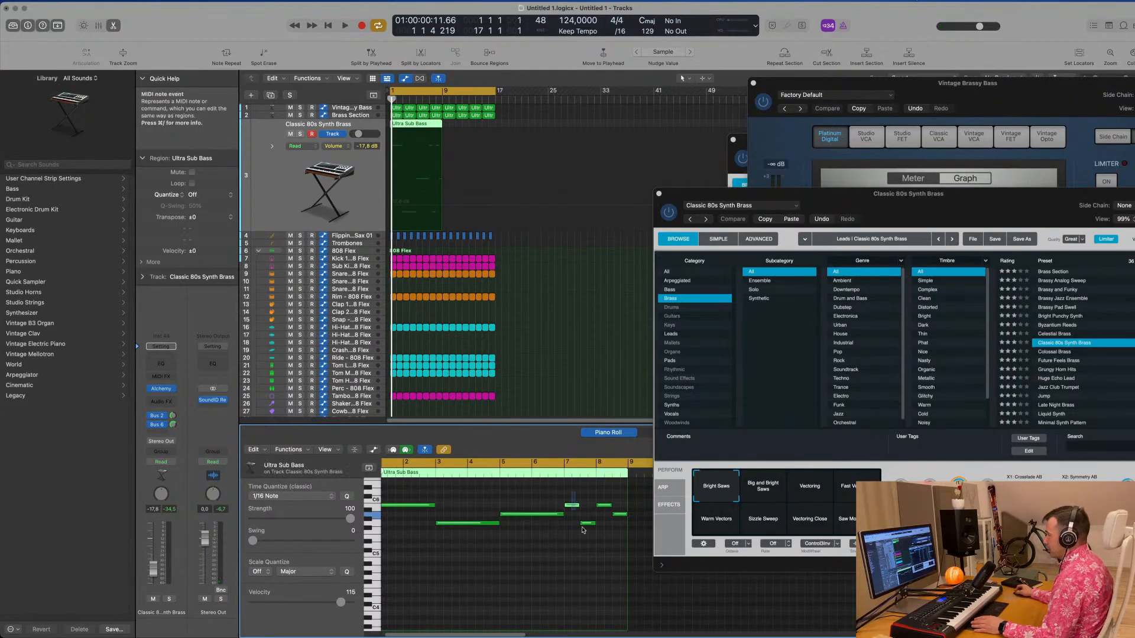
left_click_drag(572, 492, 599, 546)
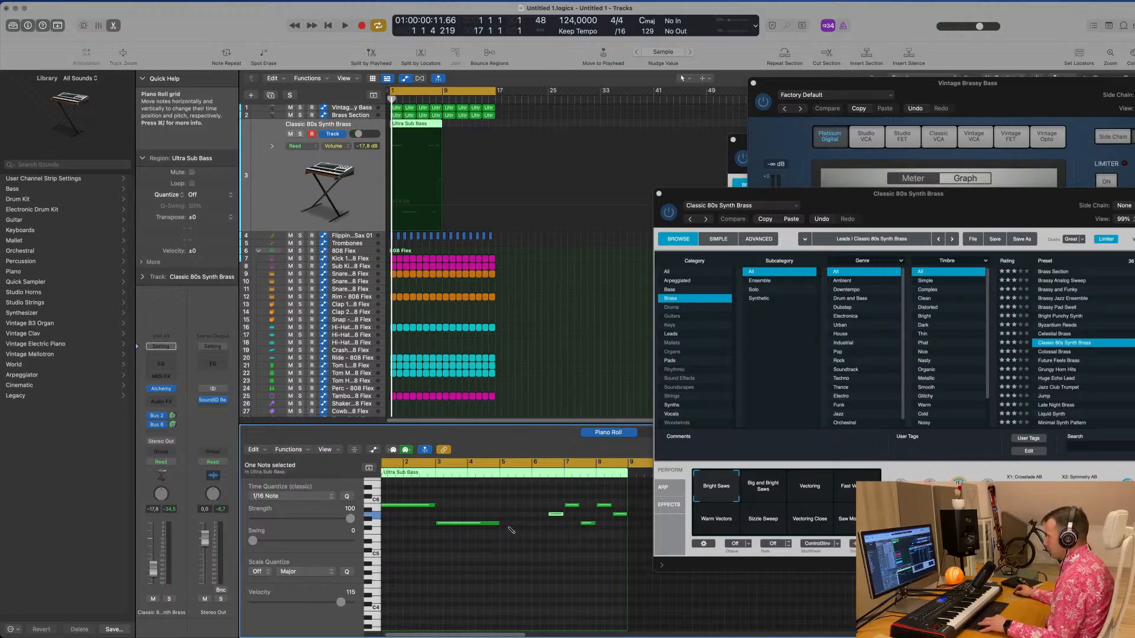
left_click_drag(558, 516, 627, 543)
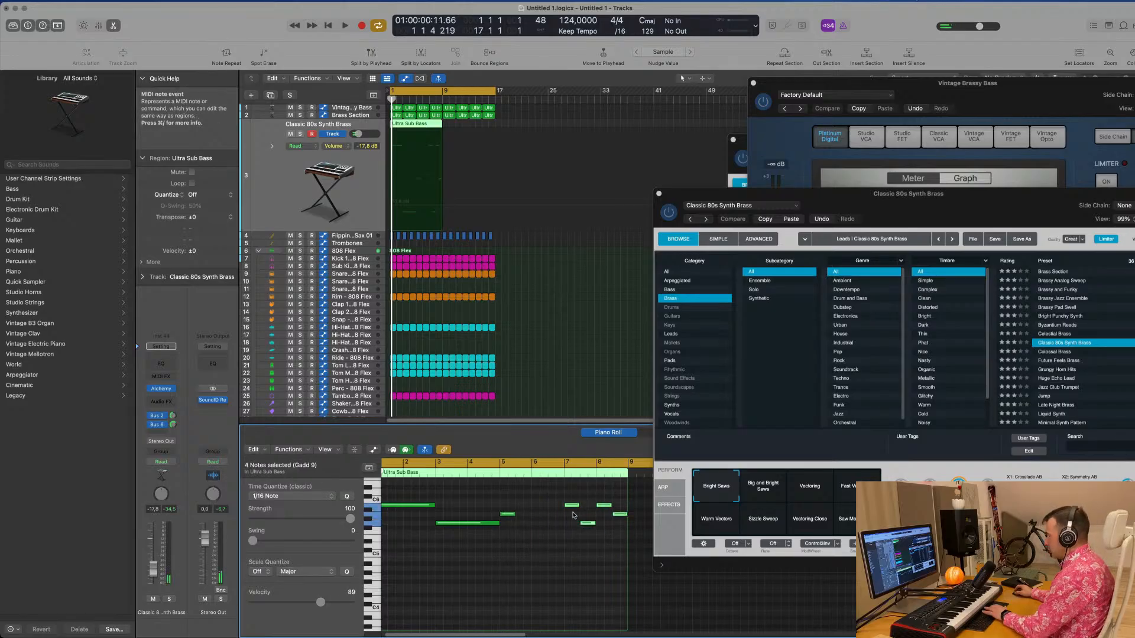
key("Delete")
left_click_drag(515, 514, 625, 520)
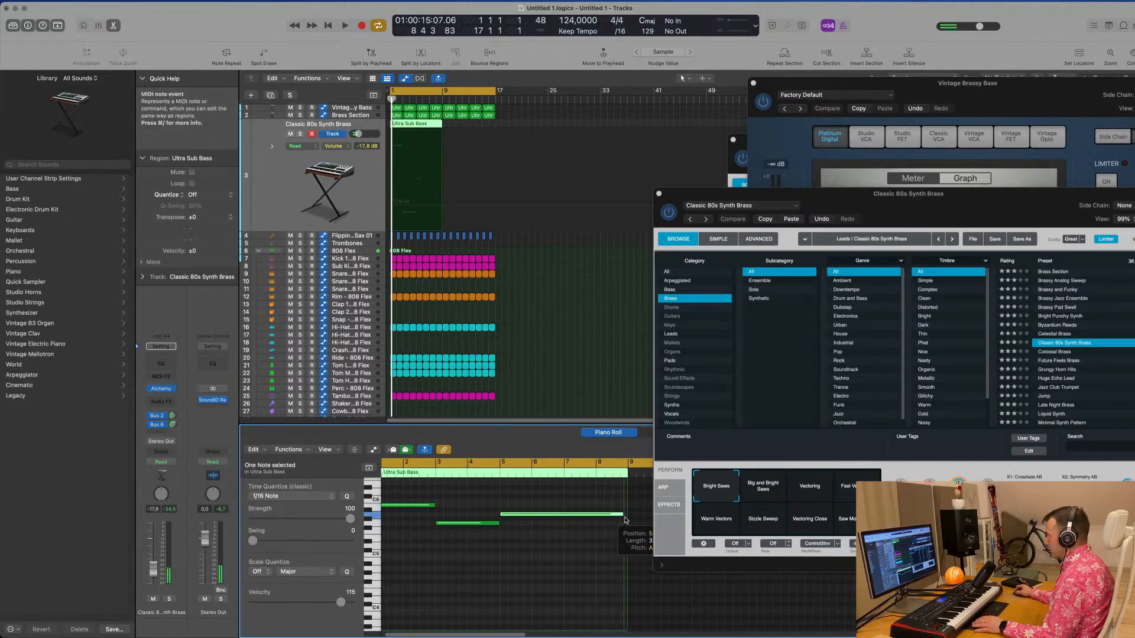
Step: Repeat the eight-bar Classic 80s Synth Brass region once to fill bars 9 to 16, and play the arrangement from the start
key("space")
left_click(495, 127)
left_click(421, 126)
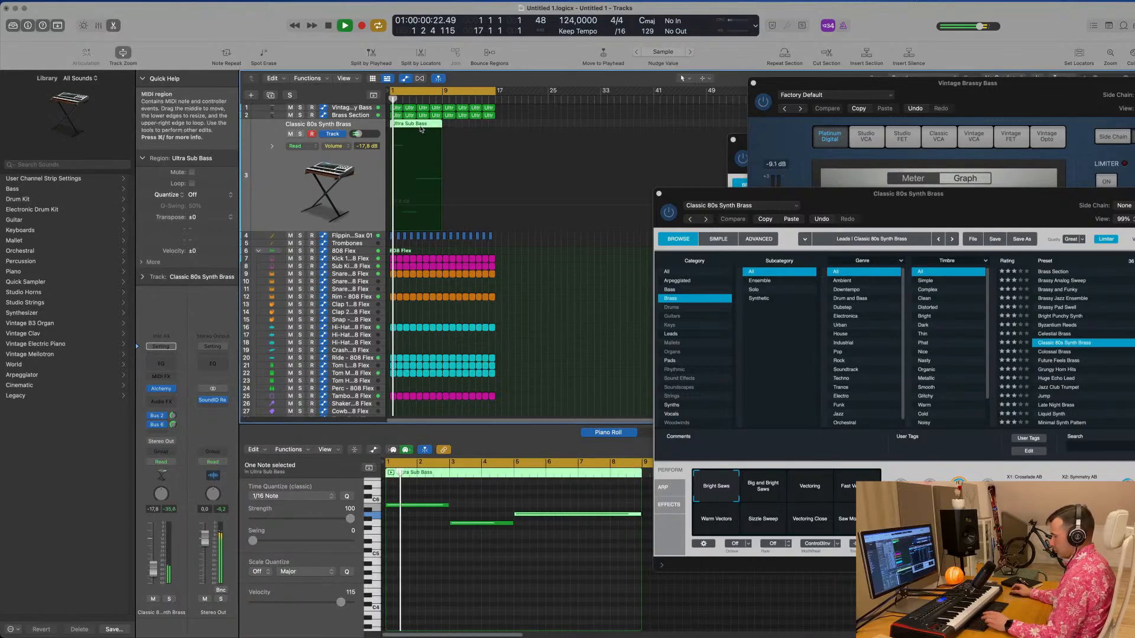
key("super+r")
left_click_drag(853, 195, 705, 165)
key("Return")
left_click(309, 188)
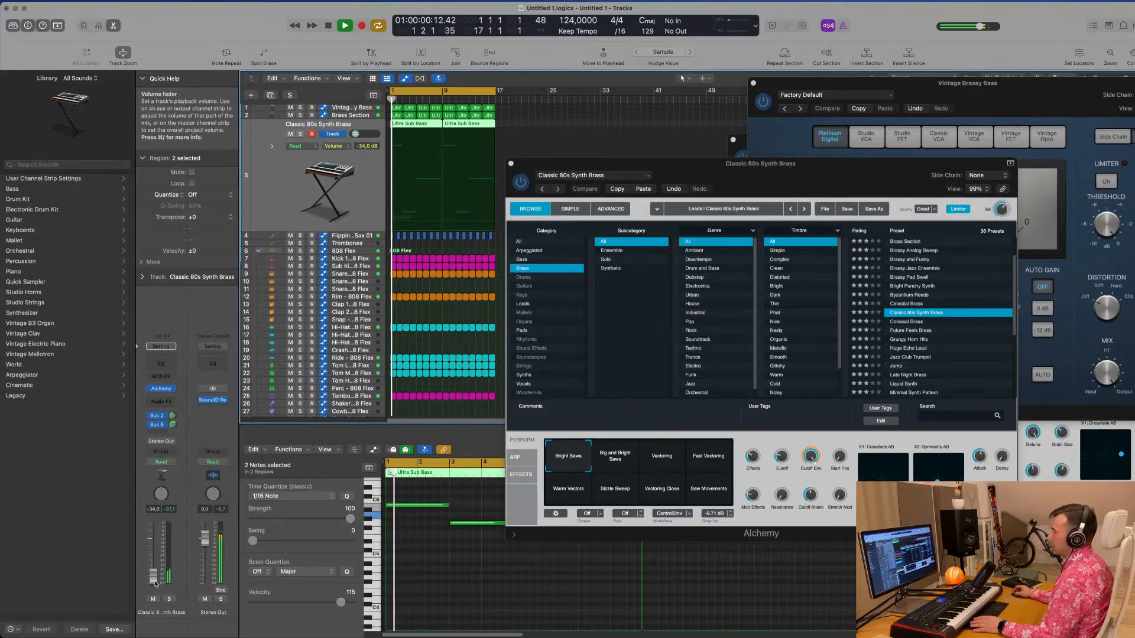
Step: Audition the Big and Bright Saws variation against the beat, setting the brass track volume to -22 dB and then to -33 dB
left_click_drag(154, 569, 153, 572)
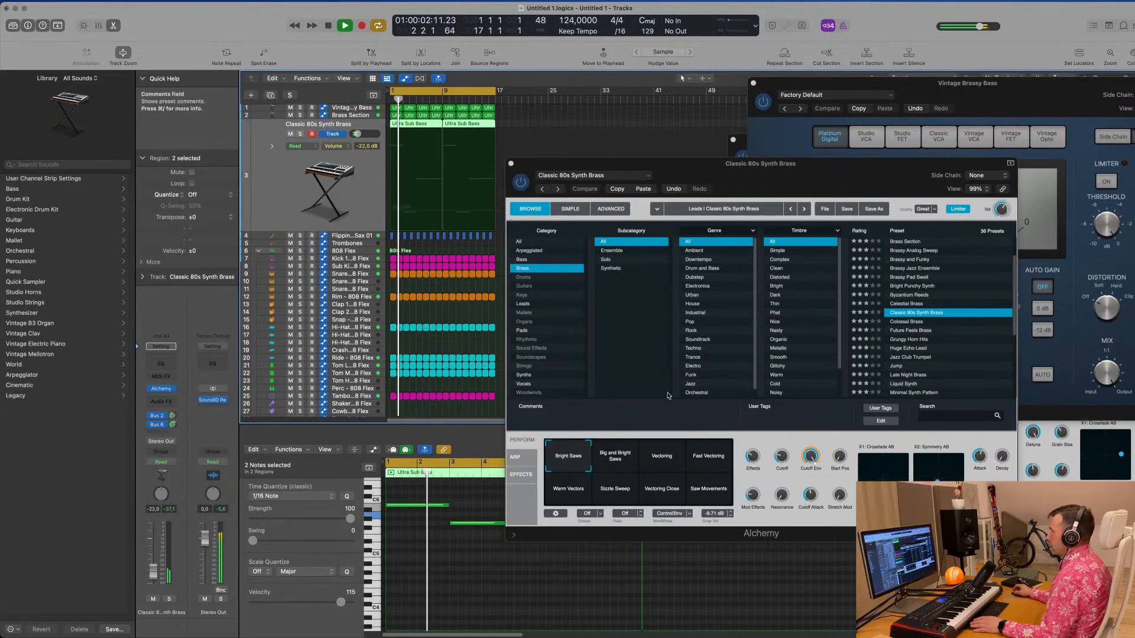
key("Return")
left_click(625, 458)
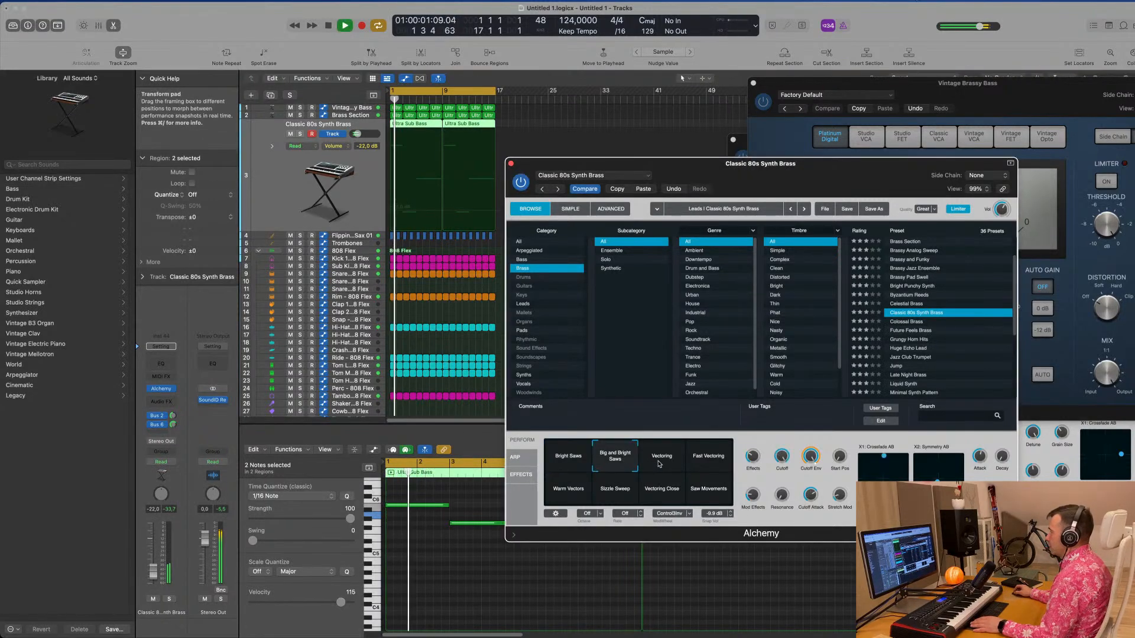
key("Return")
left_click_drag(154, 572, 154, 574)
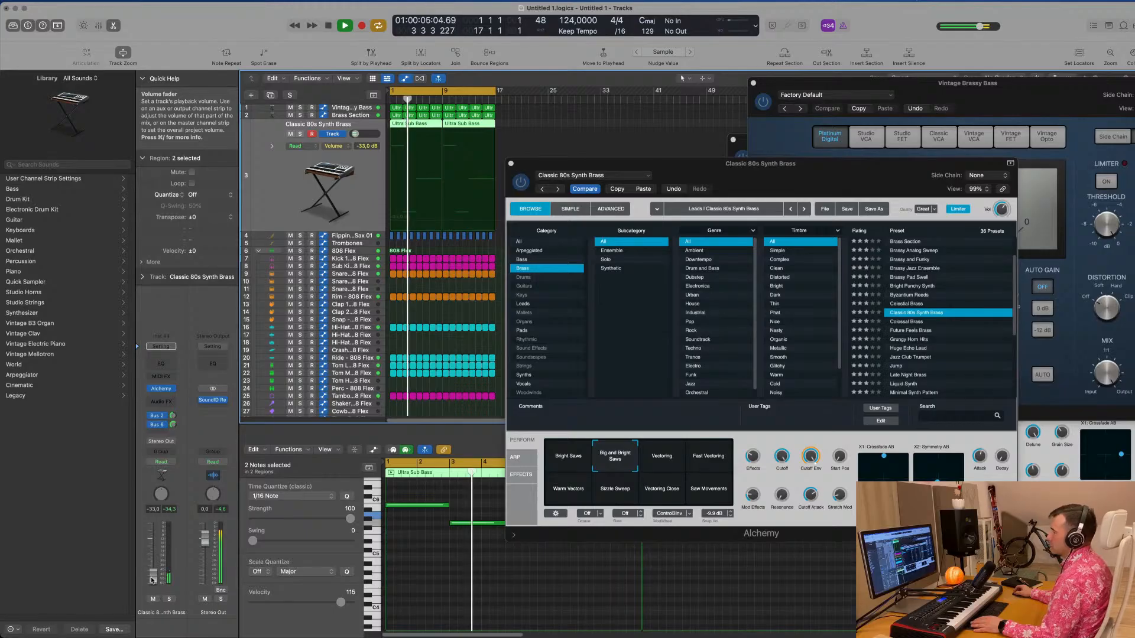
Step: Audition the brass patch's Vectoring, Fast Vectoring, Warm Vectors and Sizzle Sweep variations from the start of the beat
left_click(667, 461)
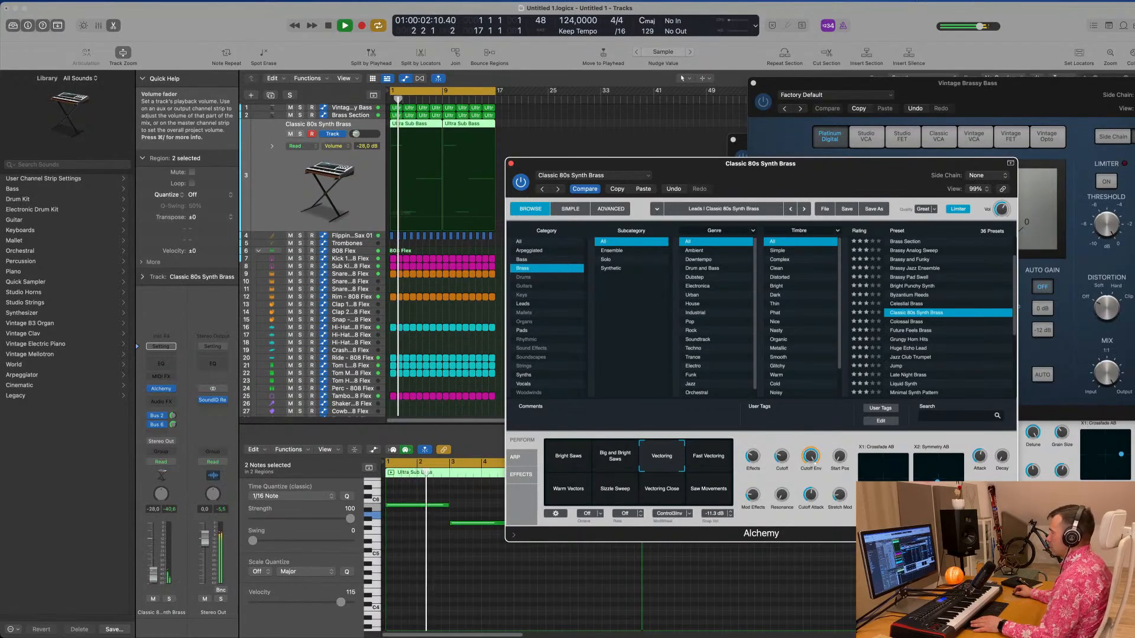
left_click(706, 458)
key("Return")
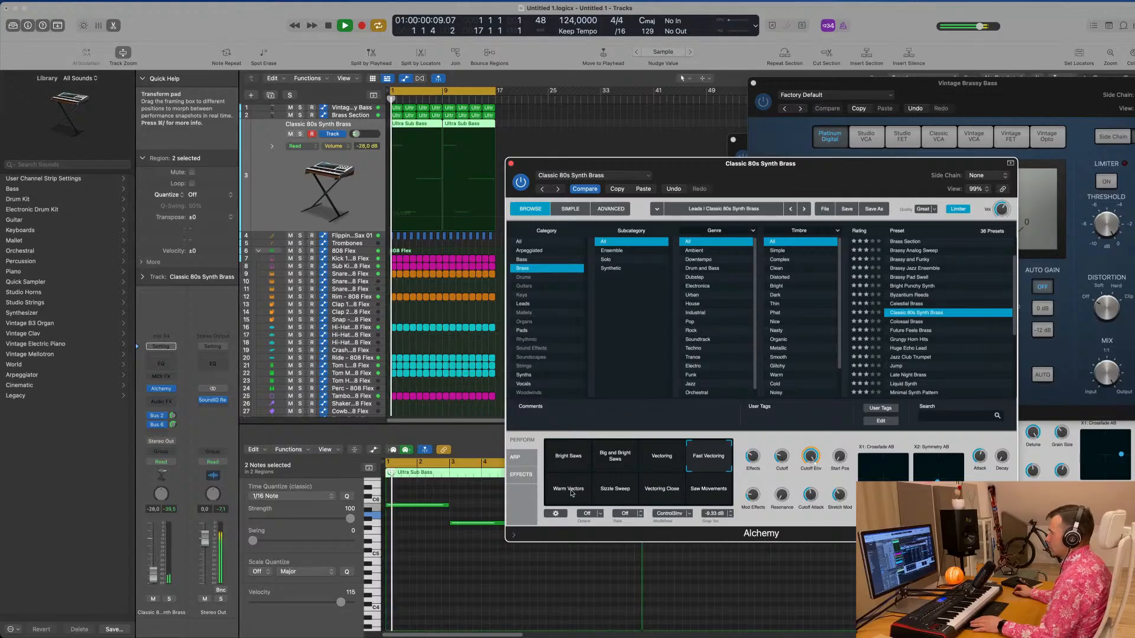
left_click(572, 493)
left_click(613, 496)
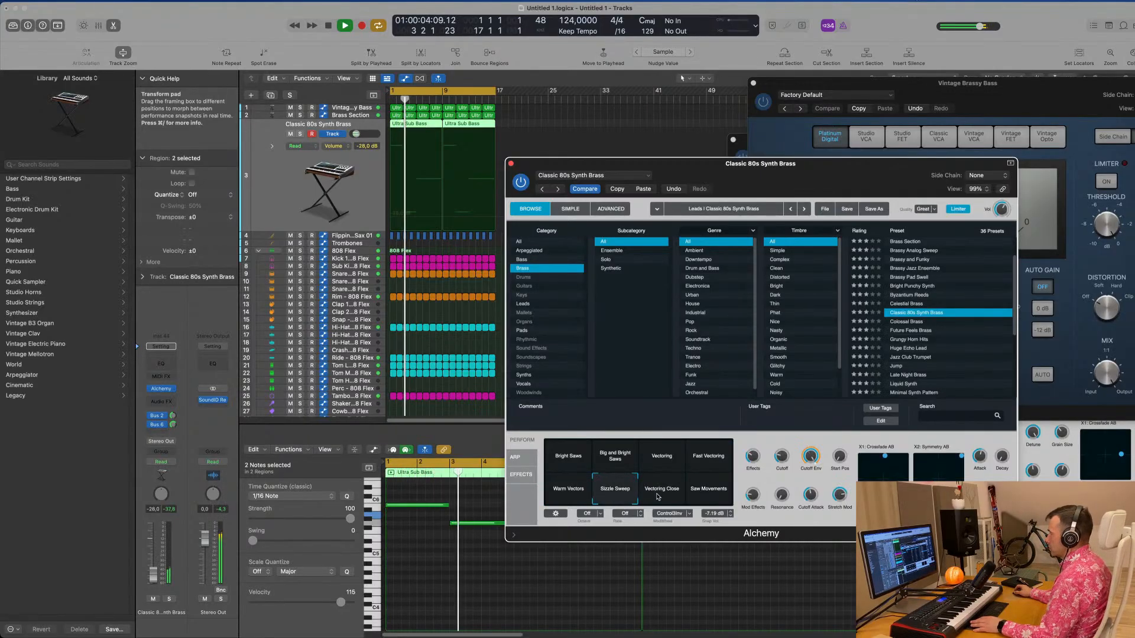
Step: Add a Bus 5 Reverb send to the Classic 80s Synth Brass channel and set its level to about -3.7 dB
left_click(173, 426)
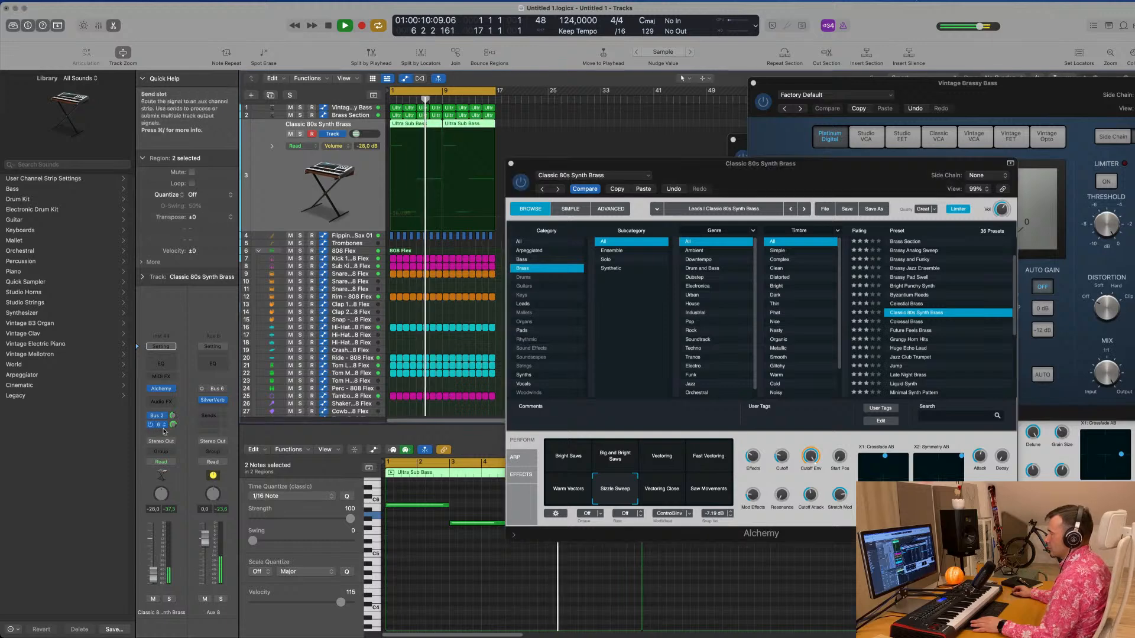
left_click(159, 431)
mouse_move(161, 447)
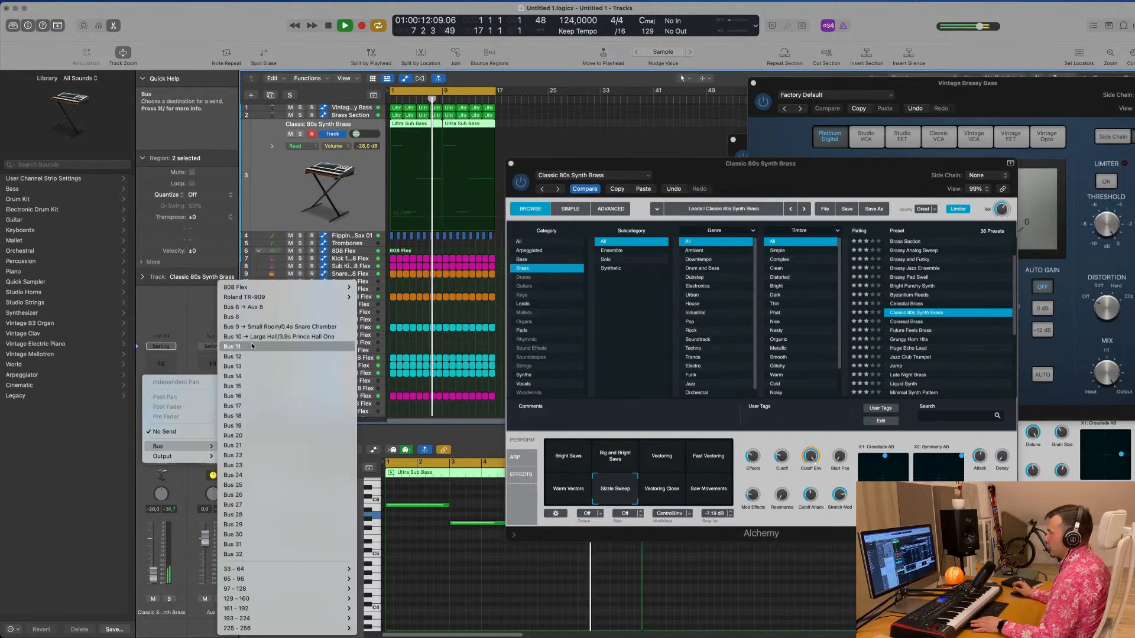
mouse_move(265, 288)
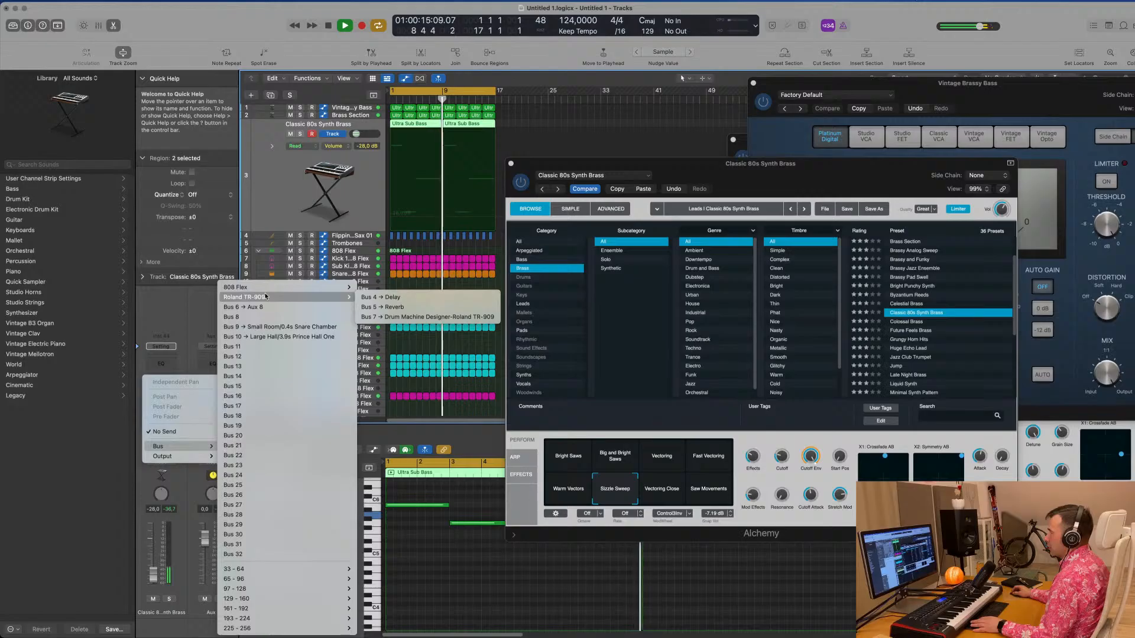
left_click(382, 307)
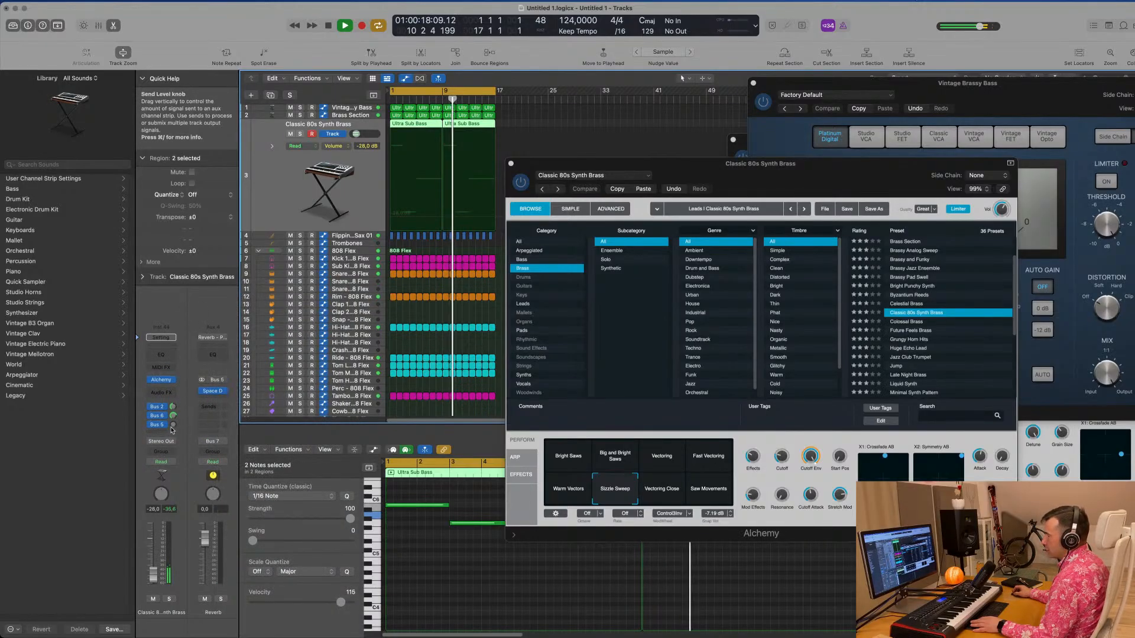
left_click_drag(175, 427, 175, 423)
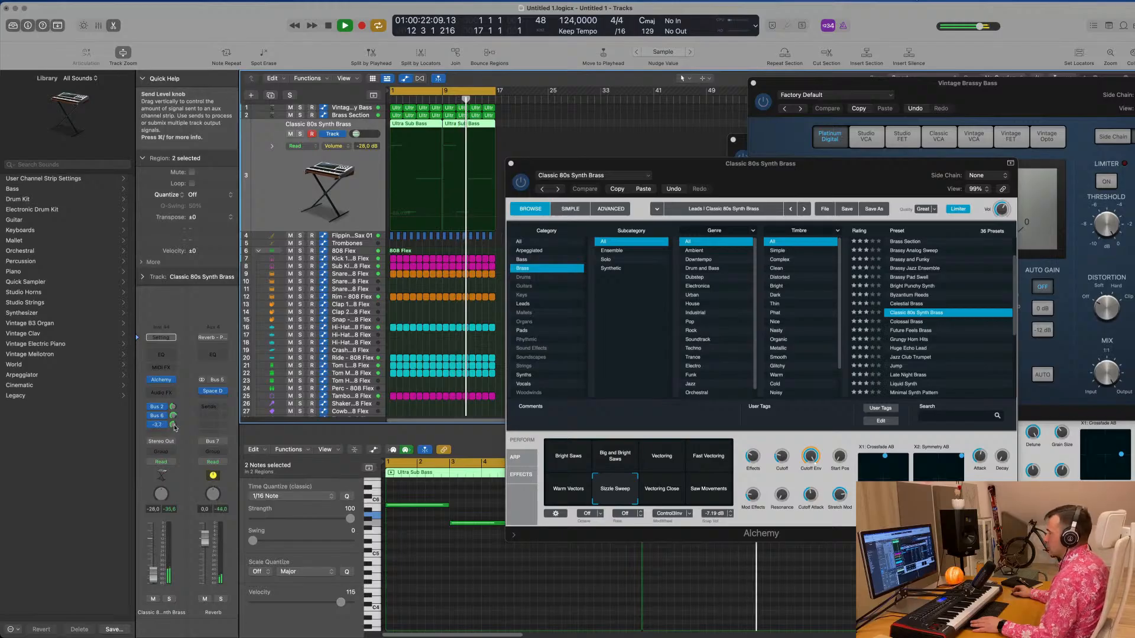
Step: Adjust the Sizzle Sweep variation's Cutoff and lower its Cutoff Env to about 79 %
left_click_drag(775, 176, 760, 174)
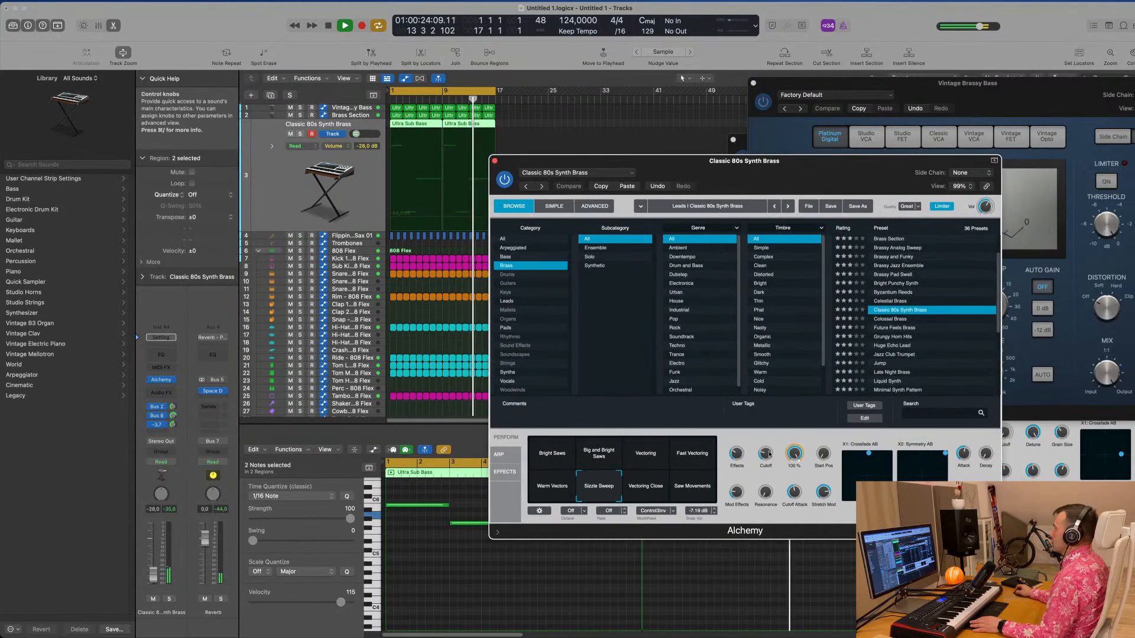
mouse_move(768, 454)
left_mouse_down()
mouse_move(767, 422)
mouse_move(764, 473)
left_mouse_up()
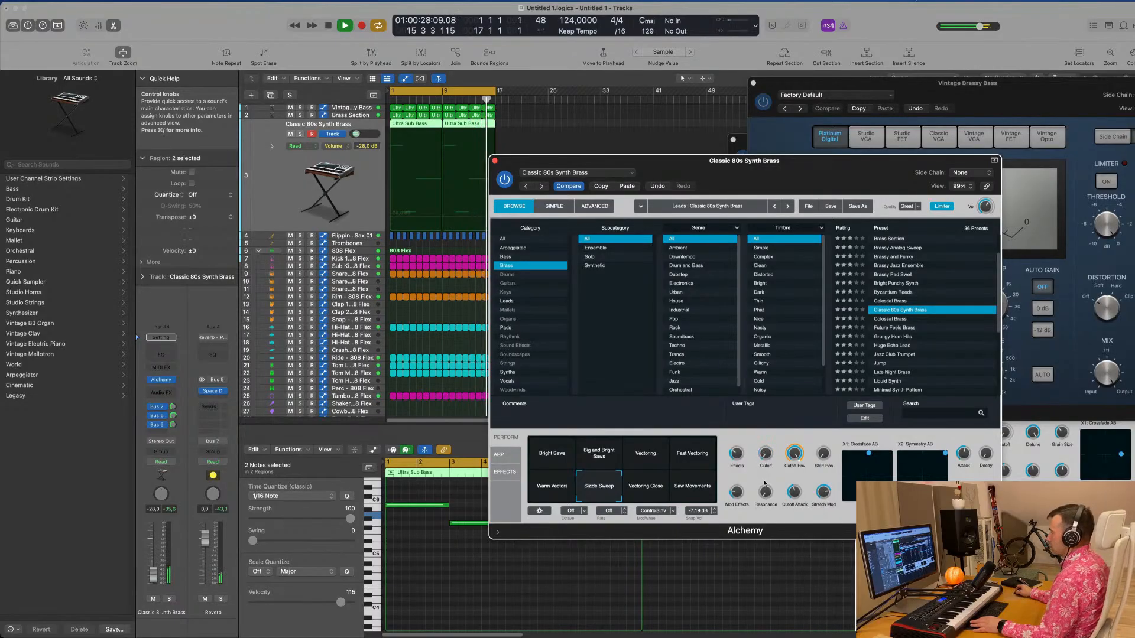
left_click_drag(785, 160, 883, 80)
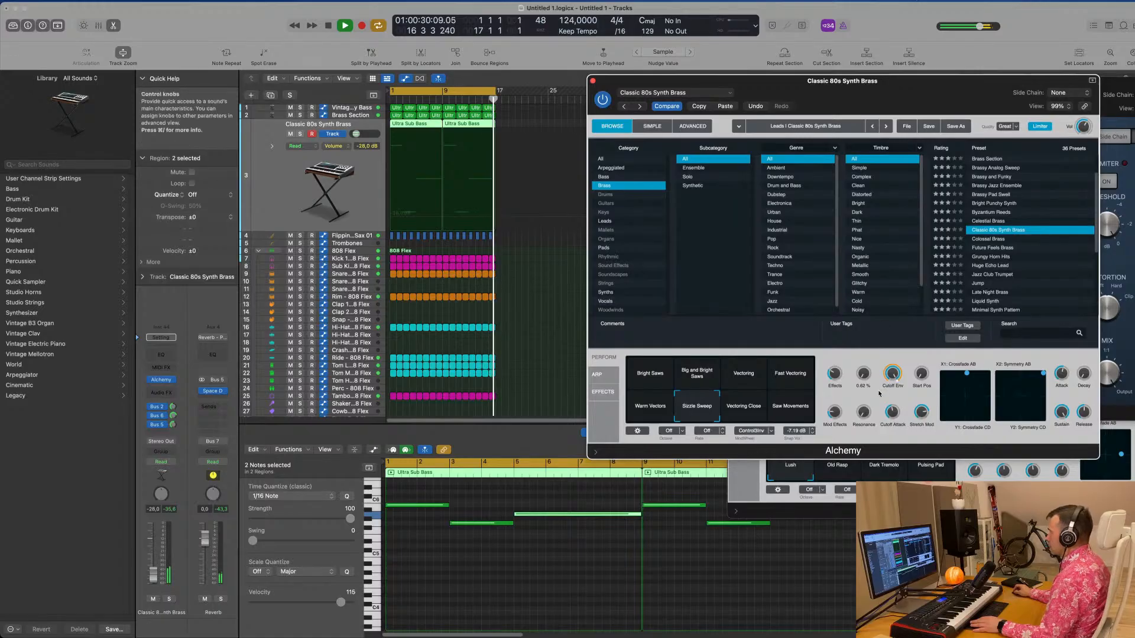
left_click_drag(896, 385, 900, 394)
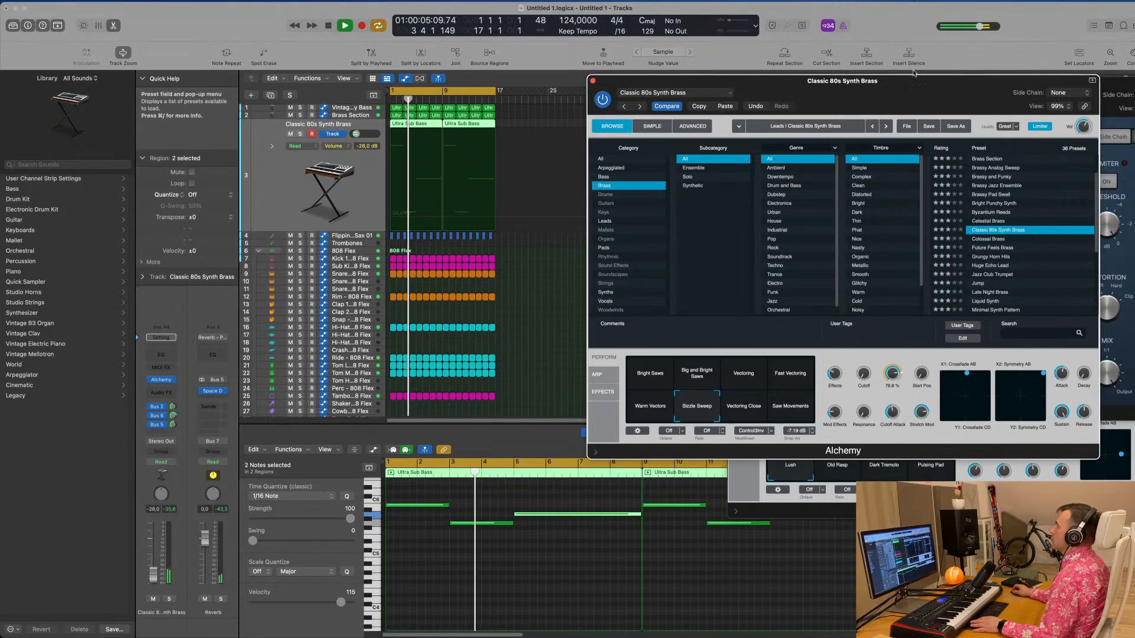
Step: Adjust the Sizzle Sweep variation's Effects to about 85 %, Mod Effects to about 84 % and Resonance to about 36 %
left_click_drag(896, 99, 891, 129)
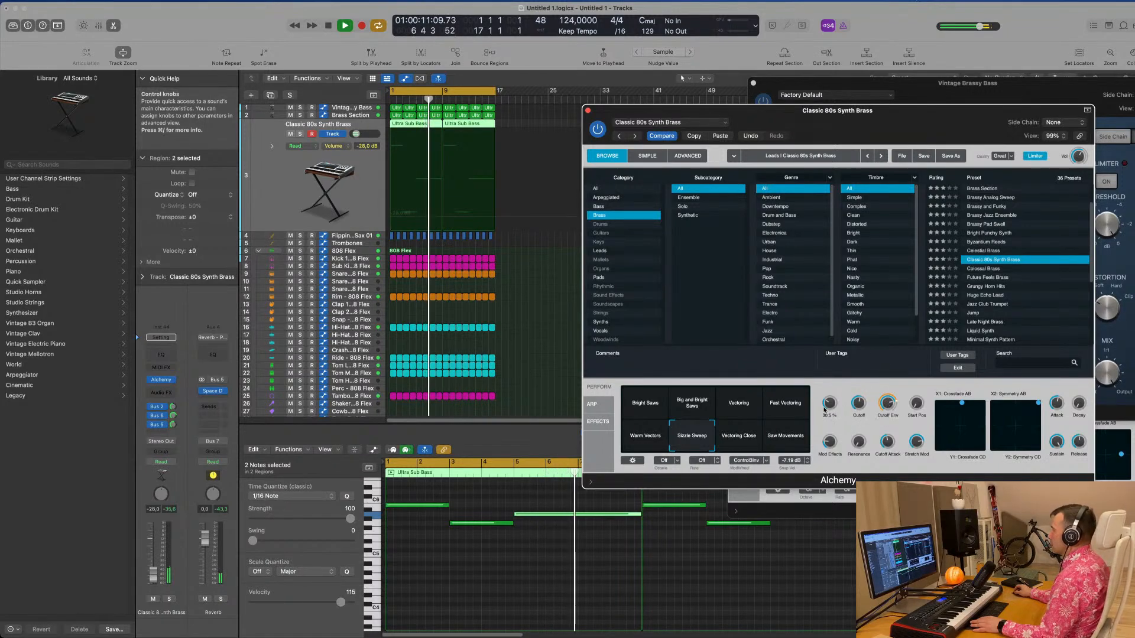
left_click_drag(829, 396, 834, 410)
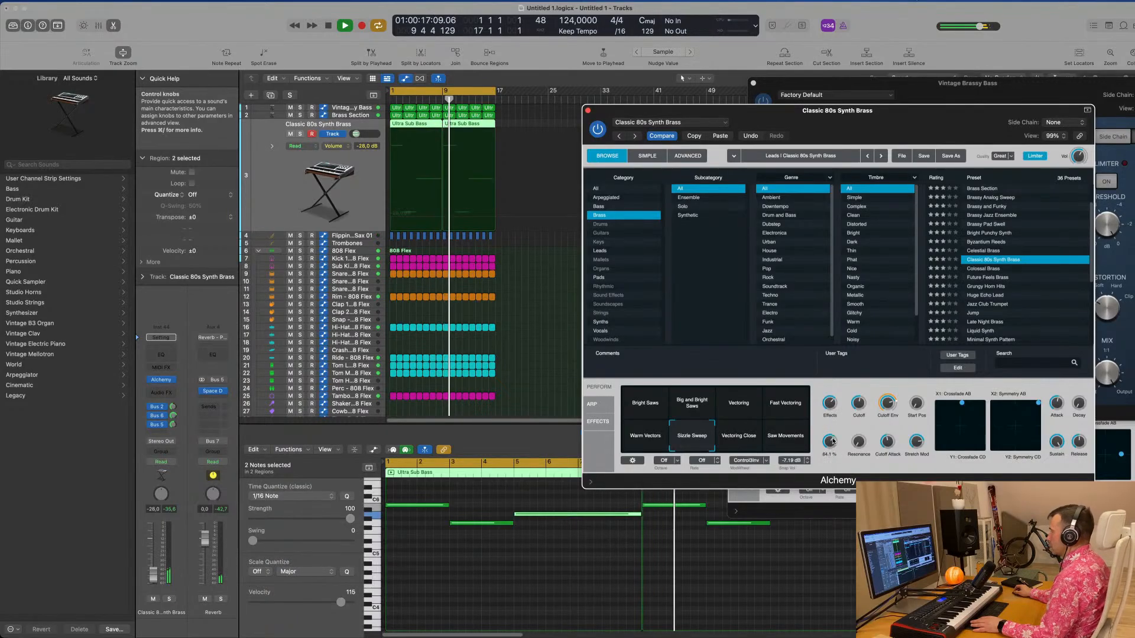
left_click_drag(834, 437, 841, 452)
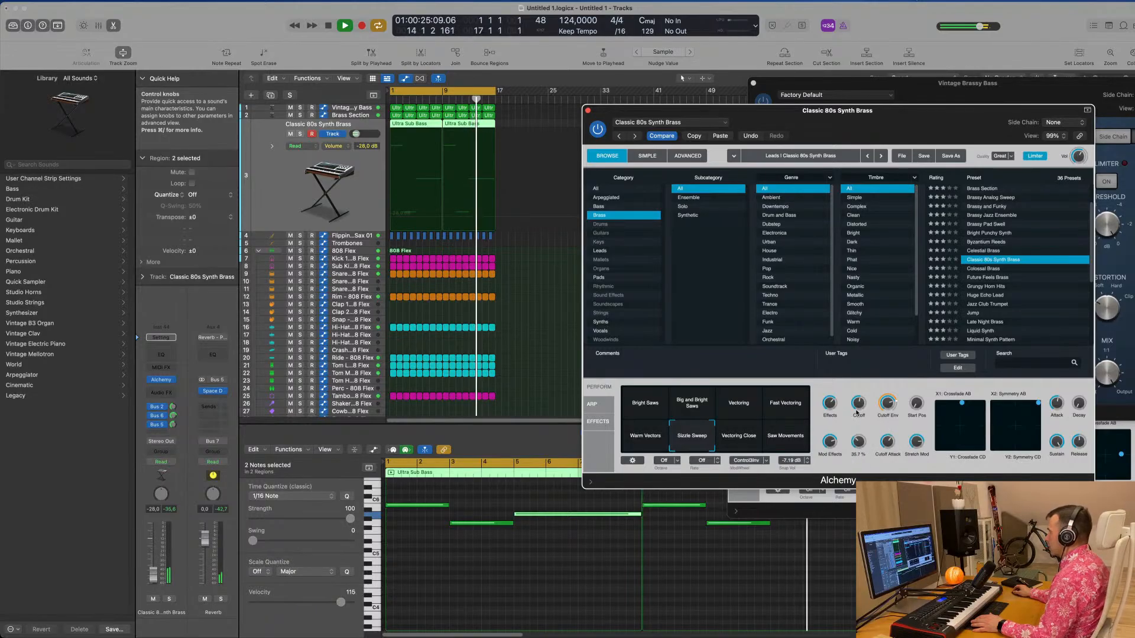
mouse_move(916, 405)
left_mouse_down()
mouse_move(917, 389)
mouse_move(917, 406)
left_mouse_up()
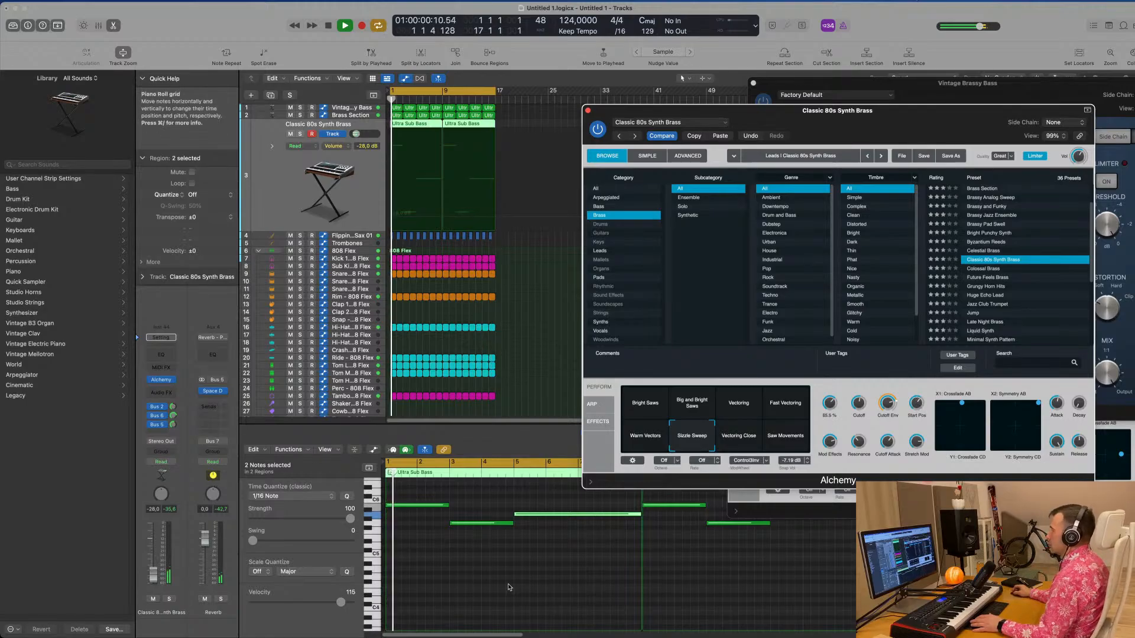
Step: Transpose all notes in both Classic 80s Synth Brass regions down one octave and replay from the start
left_click(509, 585)
key("super+a")
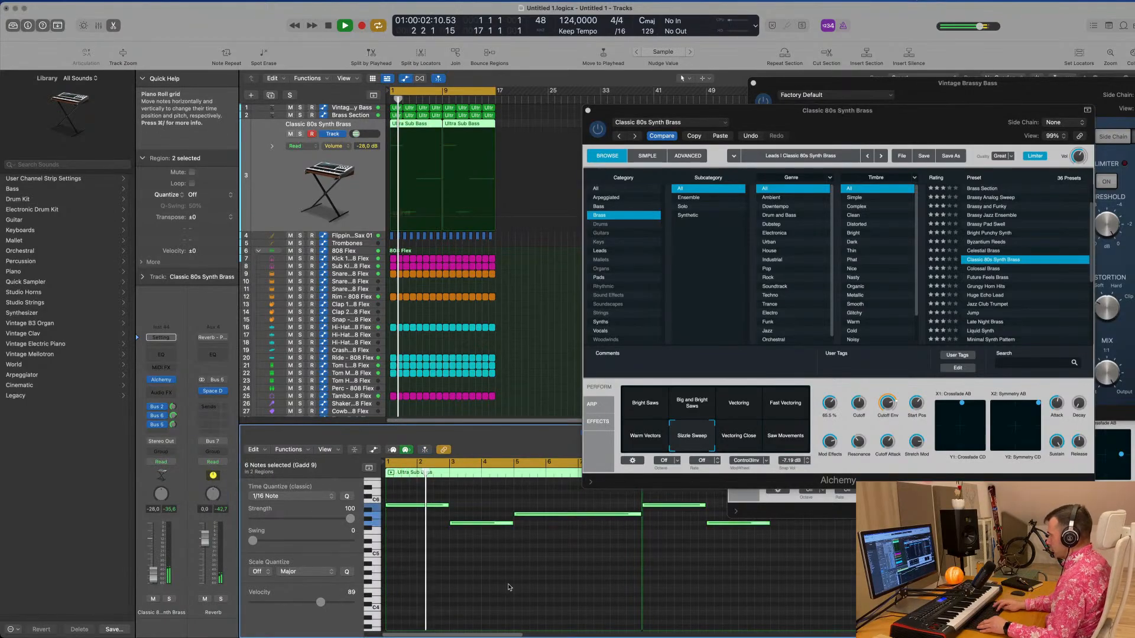
key("alt+shift+Down")
key("space")
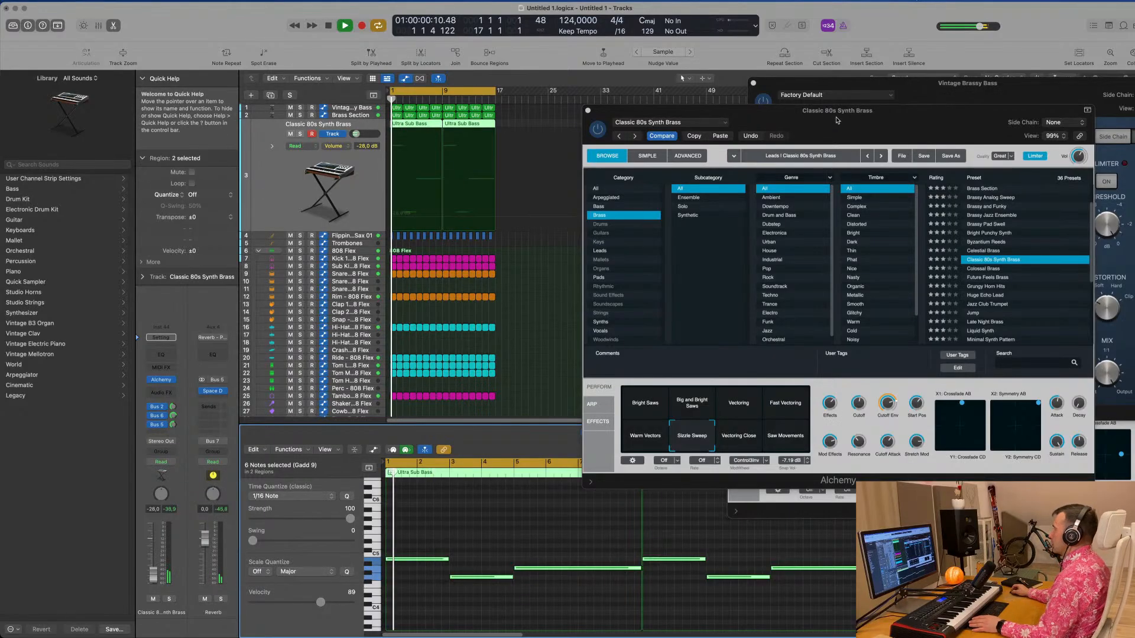
Step: Compare the Vectoring Close, Saw Movements and Bright Saws variations, and choose Big and Bright Saws for the brass patch
left_click_drag(841, 118, 853, 145)
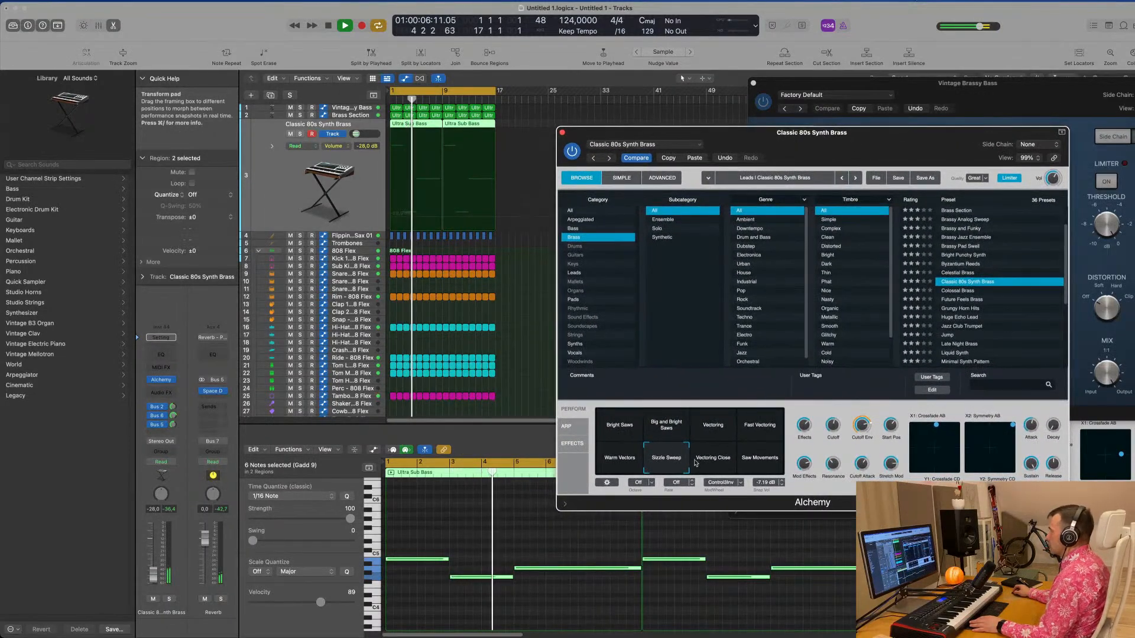
left_click(714, 460)
key("space")
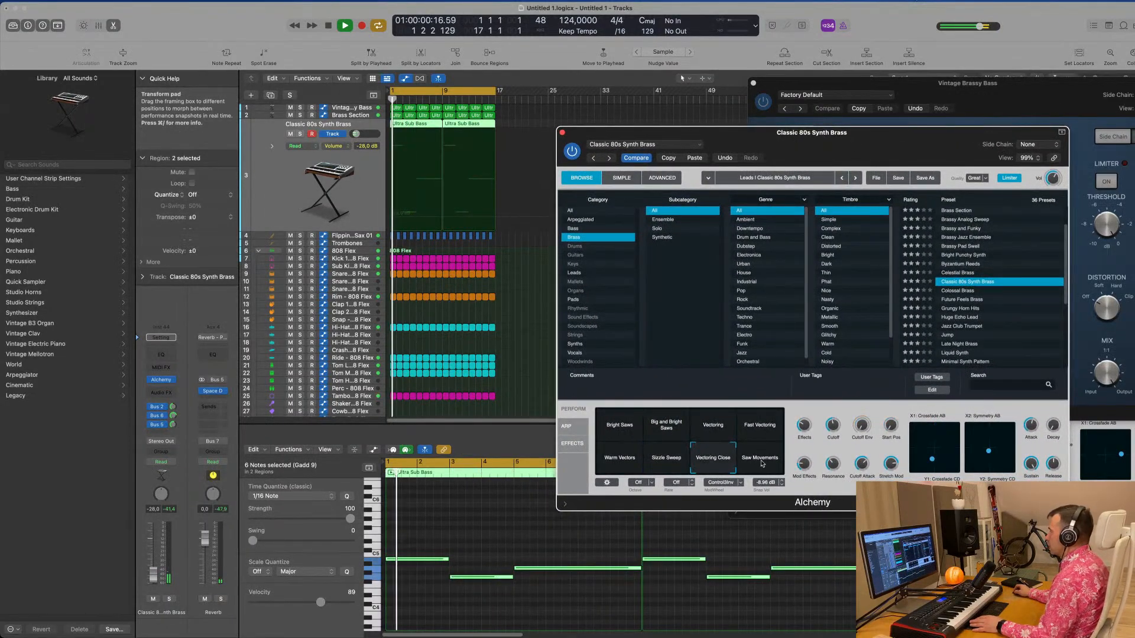
left_click(760, 463)
left_click_drag(828, 133, 874, 99)
left_click(677, 401)
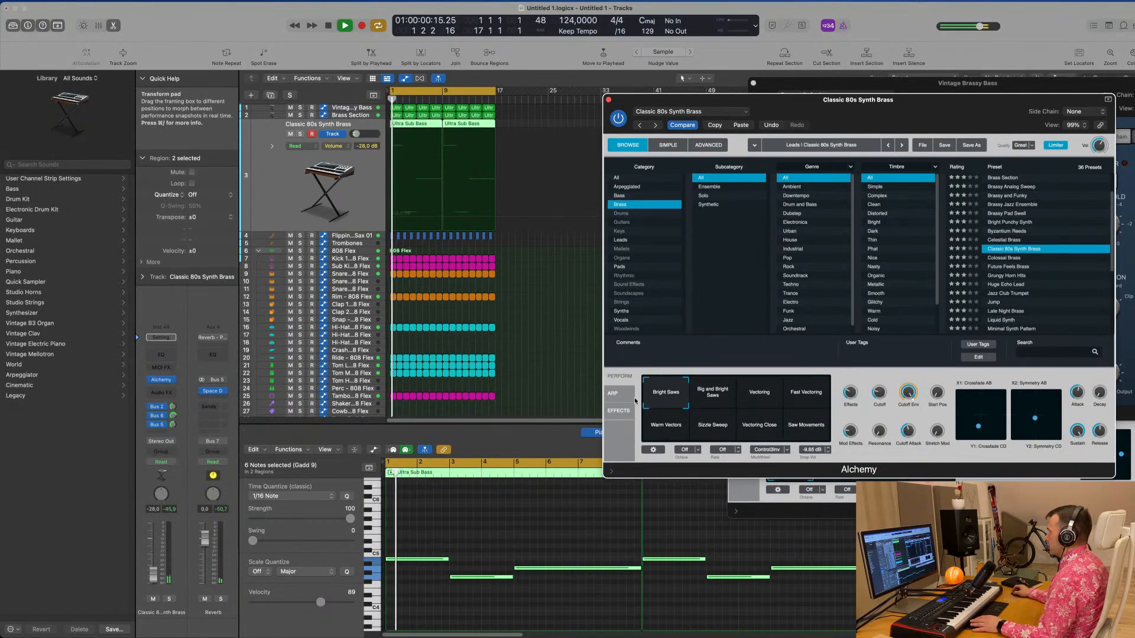
left_click(699, 395)
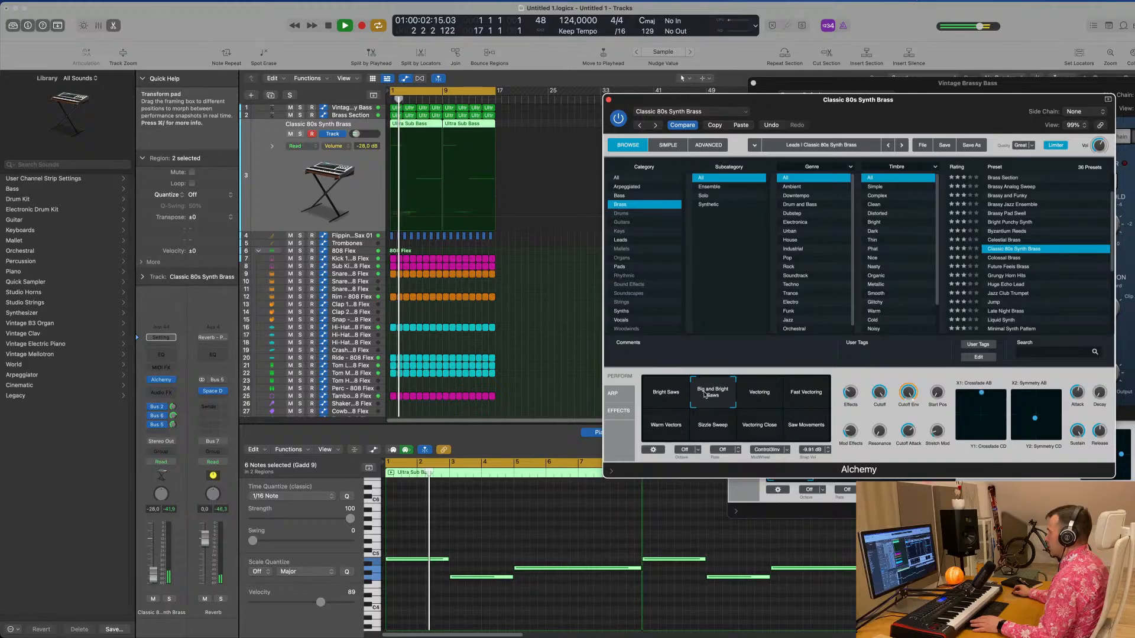
Step: Raise the Big and Bright Saws variation's Cutoff and Effects controls to about 99 %
left_click_drag(893, 113, 856, 137)
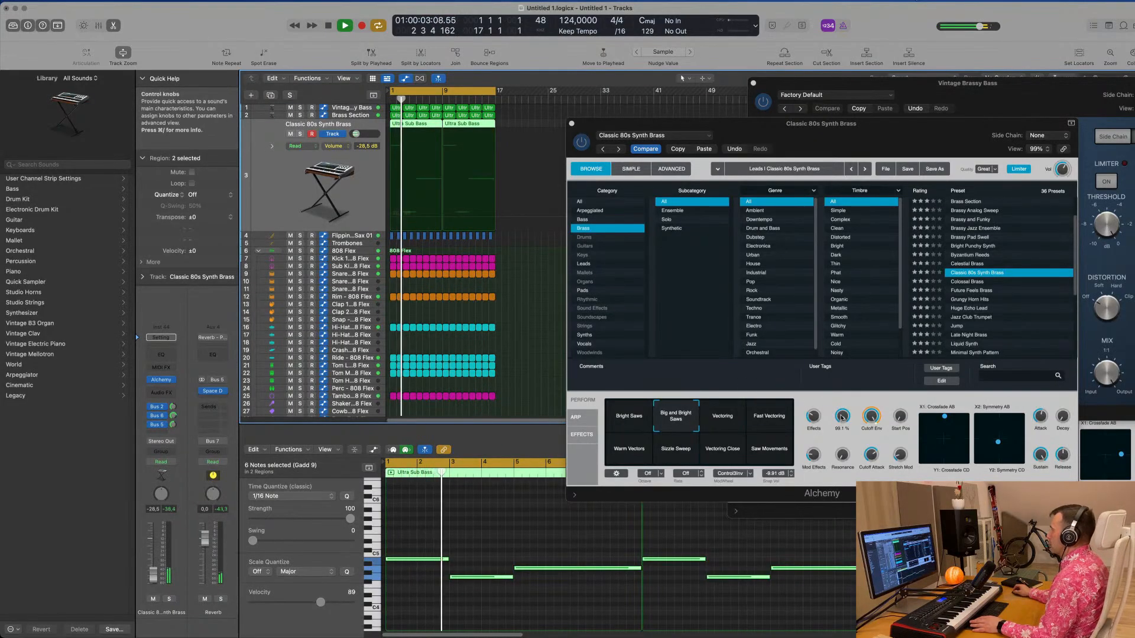
left_click_drag(816, 424, 817, 409)
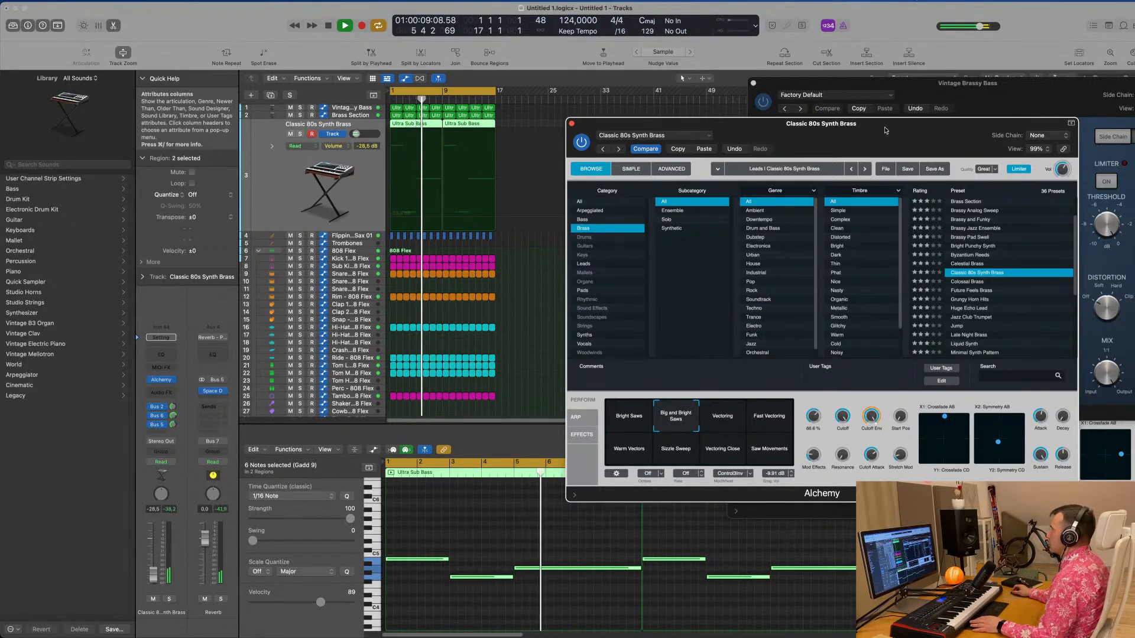
left_click_drag(886, 130, 853, 112)
Step: Set the Classic 80s Synth Brass track volume to -33 dB, close its synth window and deselect the regions
left_click_drag(154, 573, 154, 577)
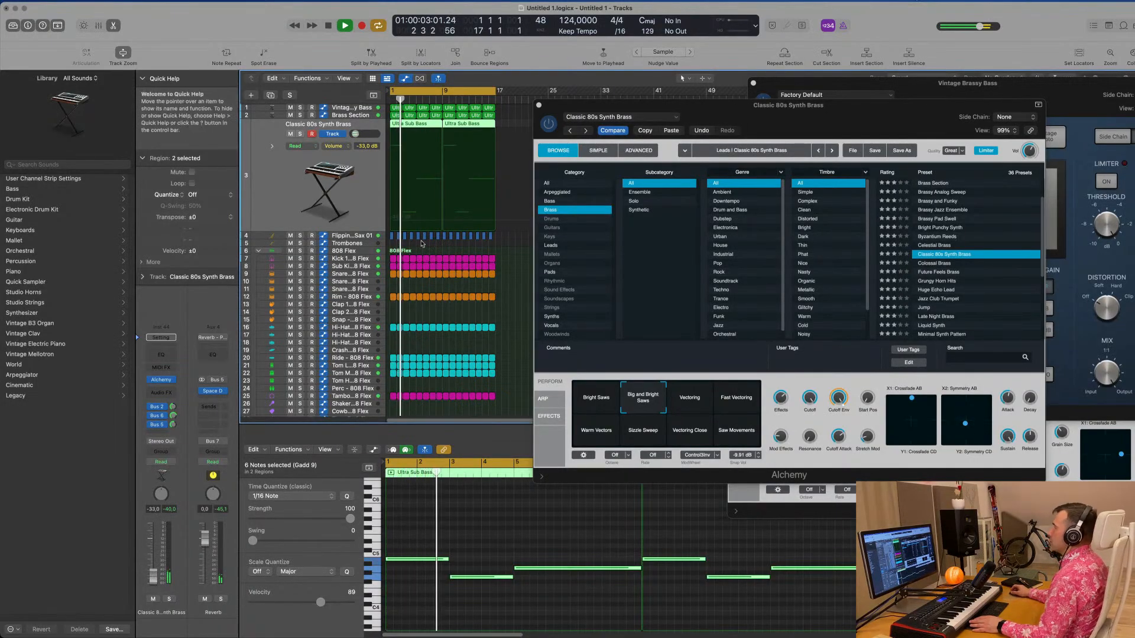
left_click(538, 105)
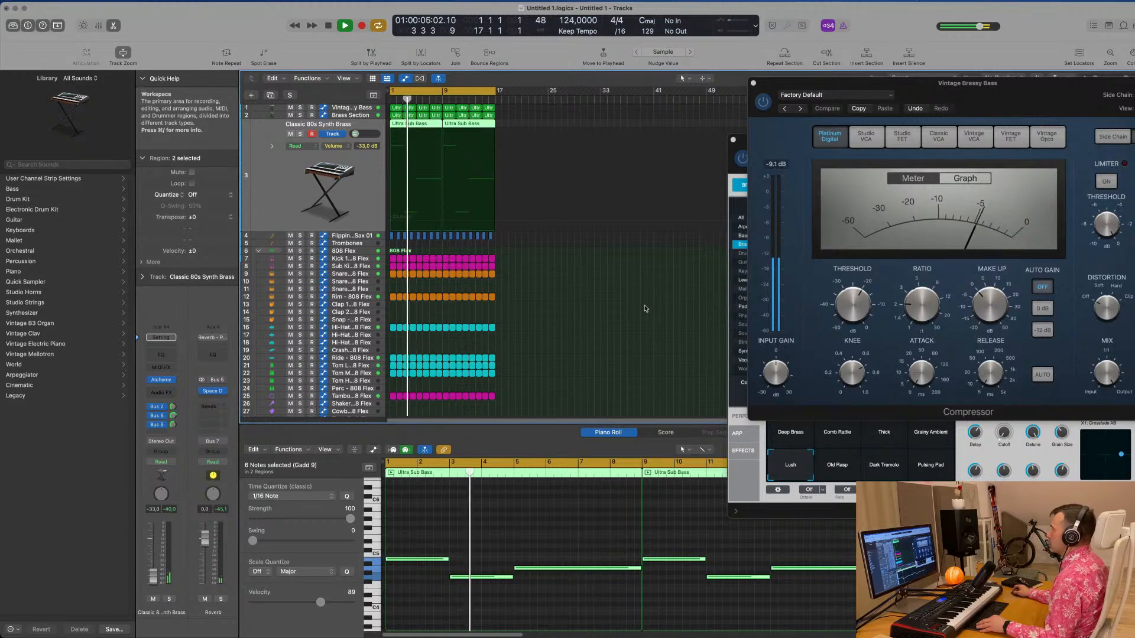
left_click(552, 324)
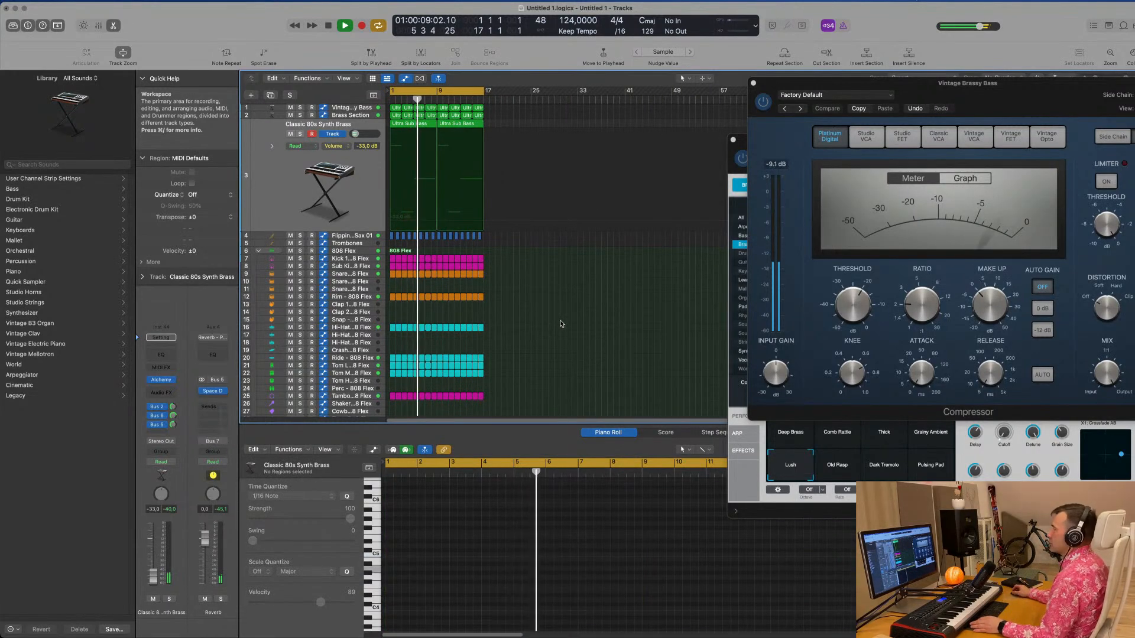
scroll(562, 325, "up", 3)
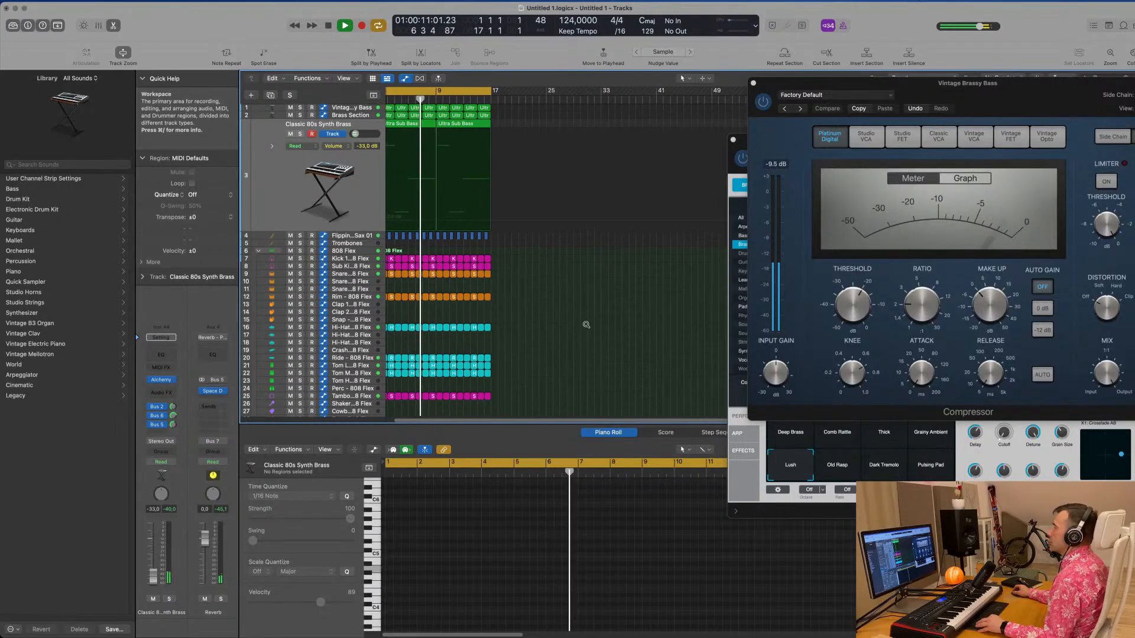
scroll(586, 325, "down", 3)
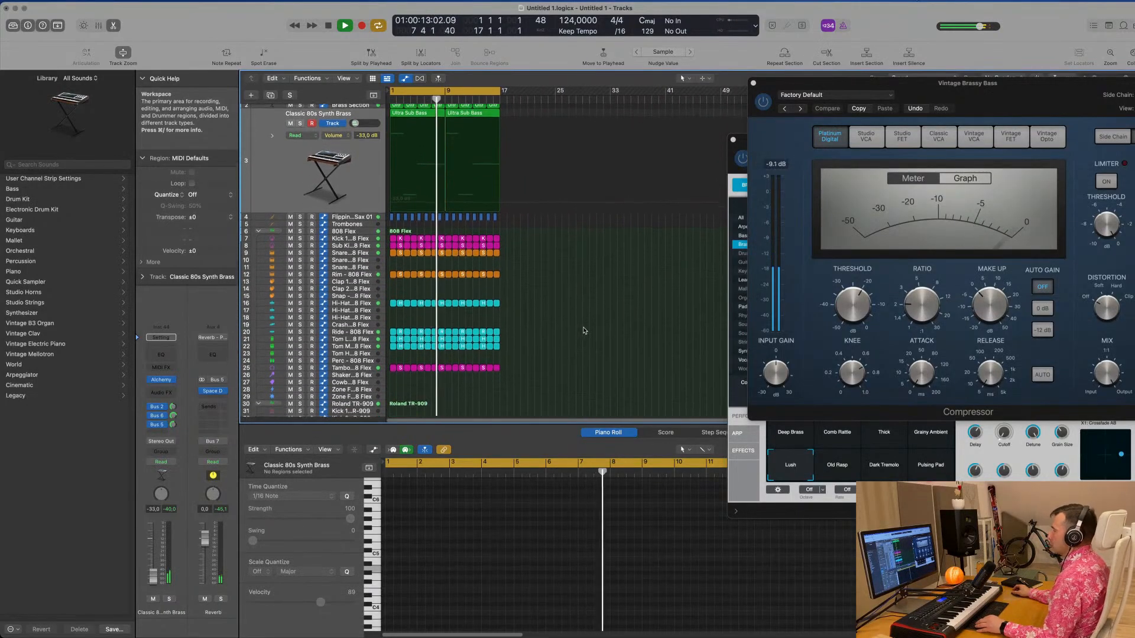
scroll(585, 330, "down", 3)
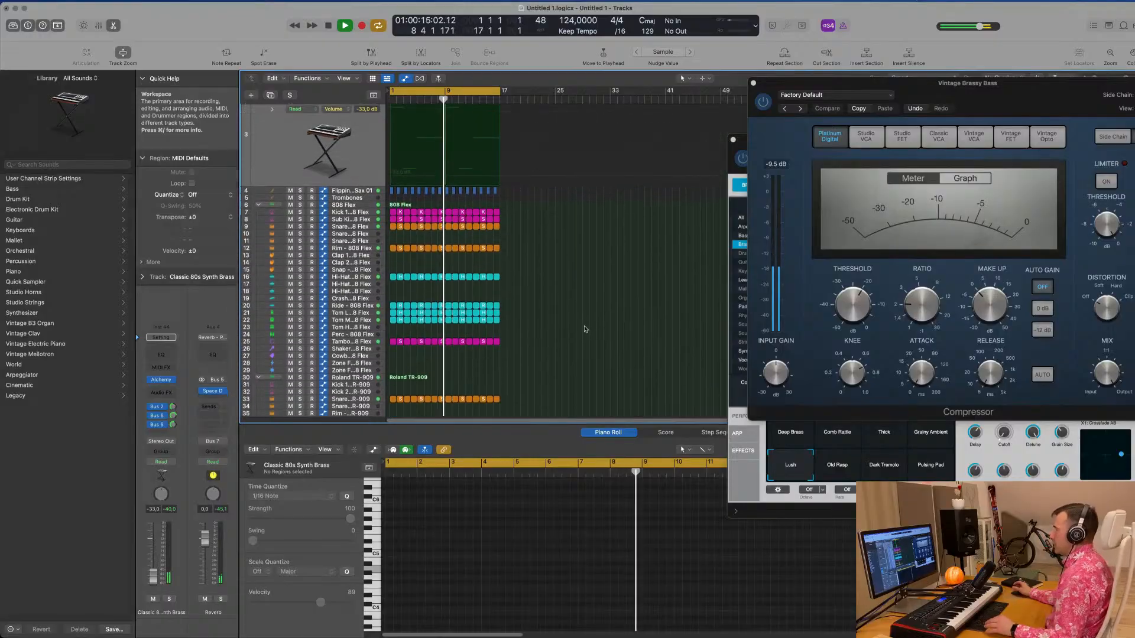
scroll(584, 330, "down", 2)
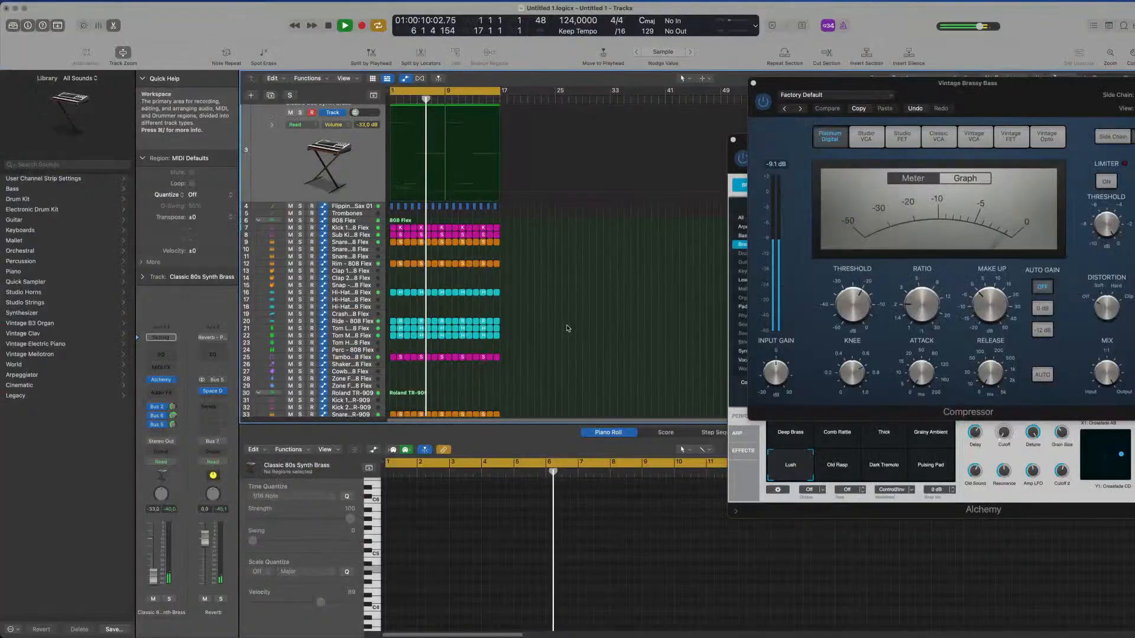
scroll(568, 330, "up", 1)
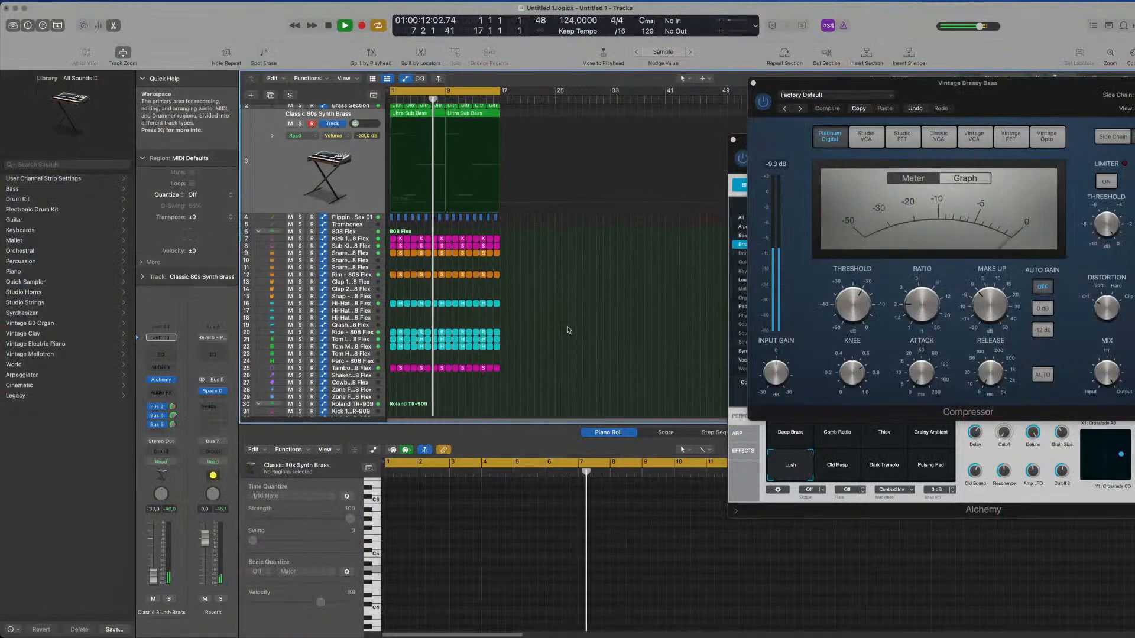
scroll(568, 329, "up", 1)
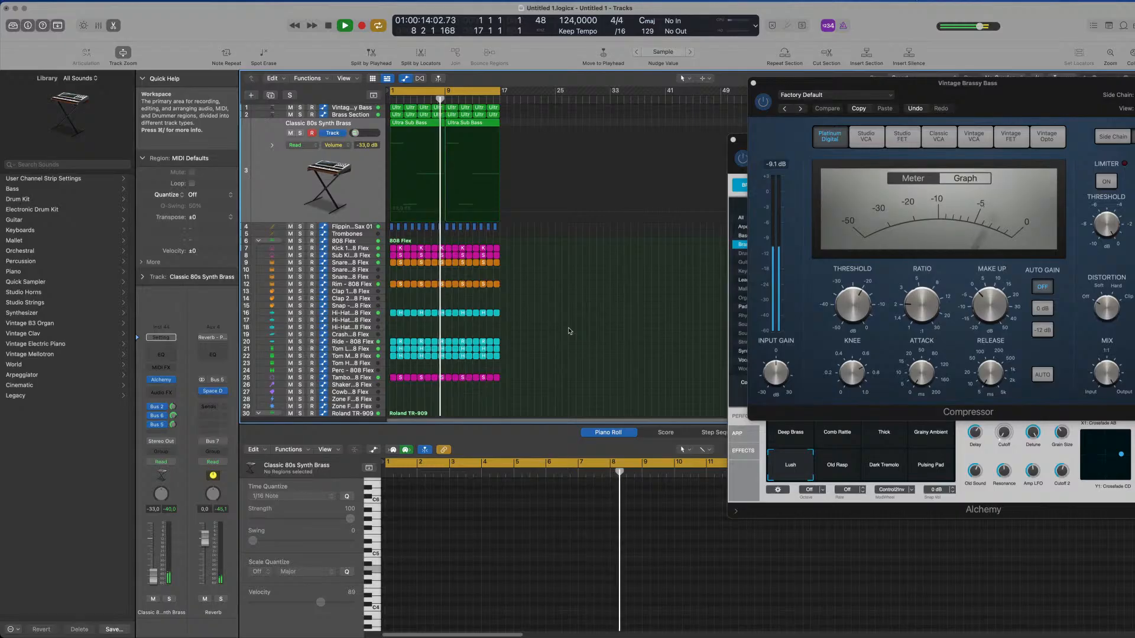